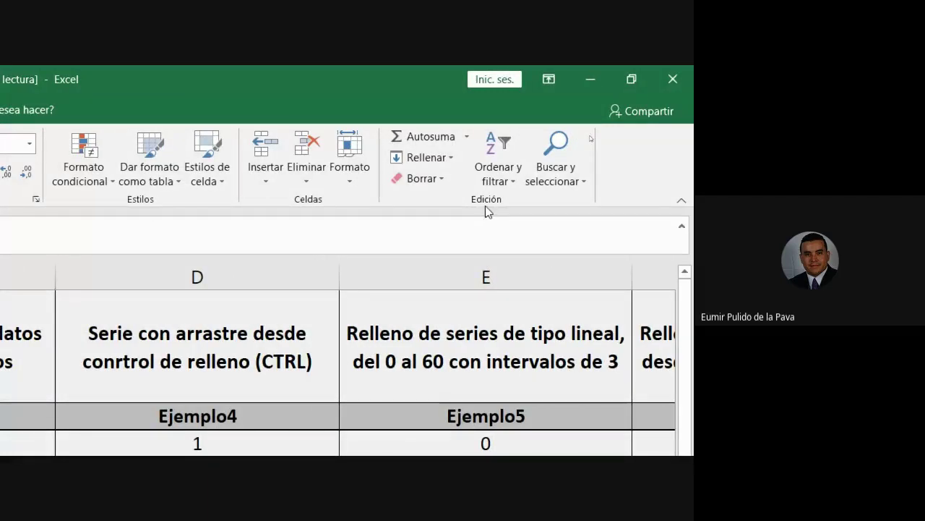
Open the Rellenar dropdown in the Inicio tab's Edición group to show Series…
left_click(445, 157)
left_click(445, 160)
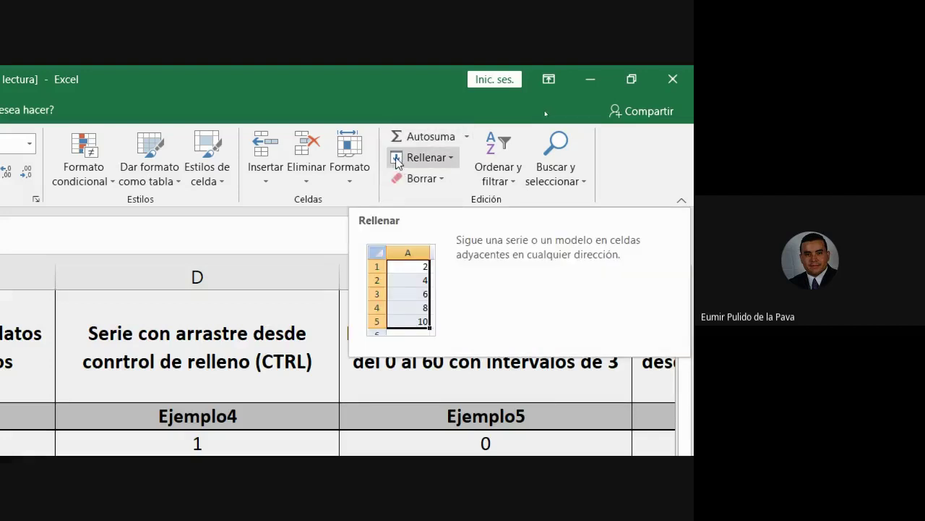
left_click(440, 162)
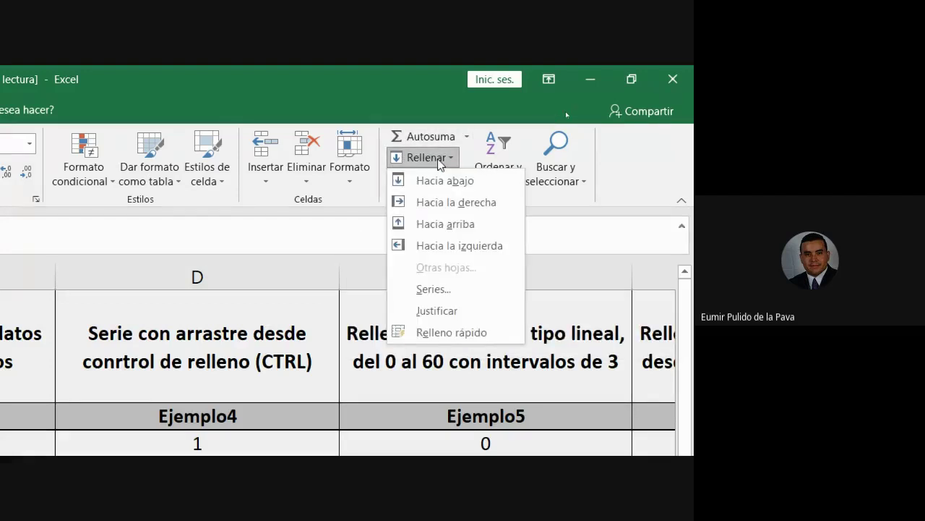
In the Series dialog, choose Columnas and Lineal, keeping Incremento at 1
left_click(434, 290)
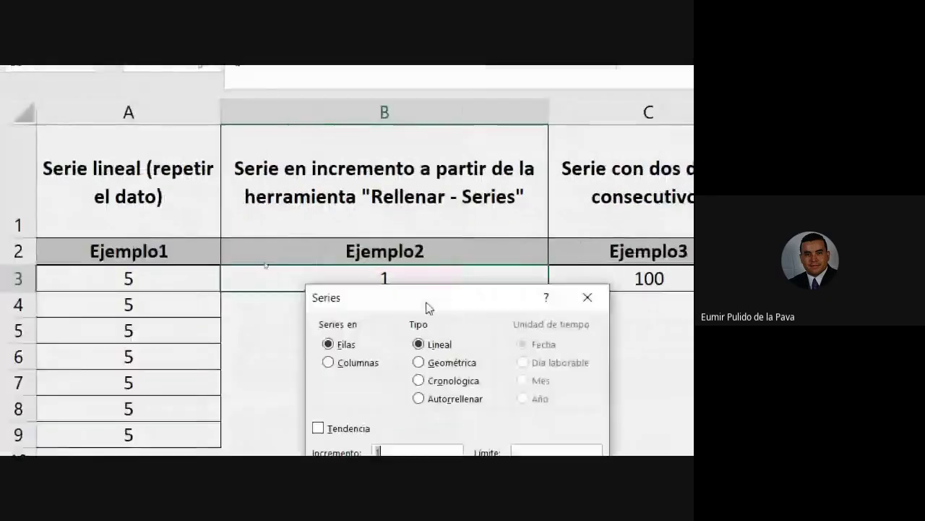
left_click_drag(427, 307, 490, 118)
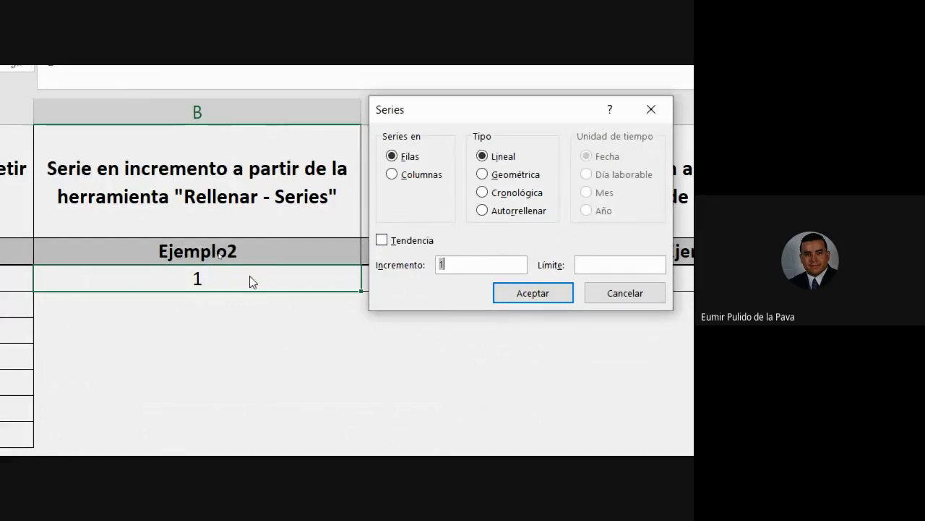
left_click(397, 175)
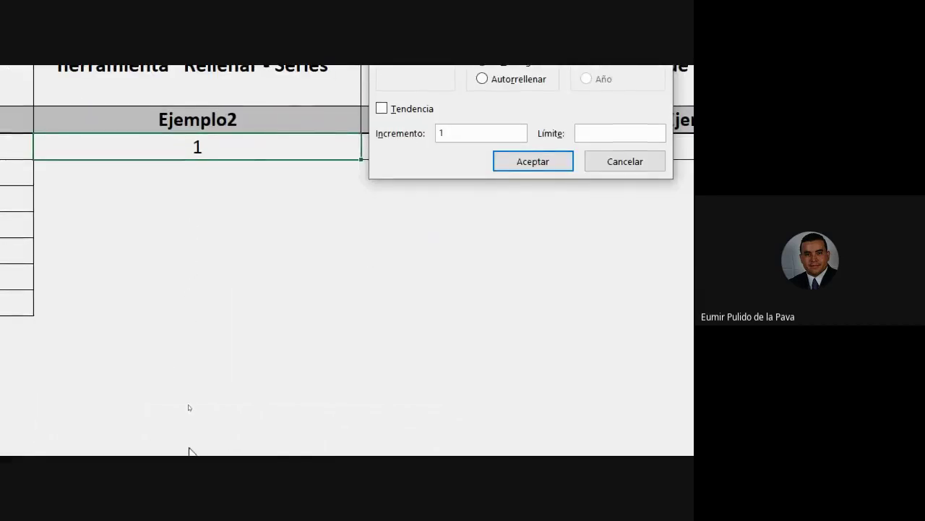
left_click_drag(508, 193, 503, 396)
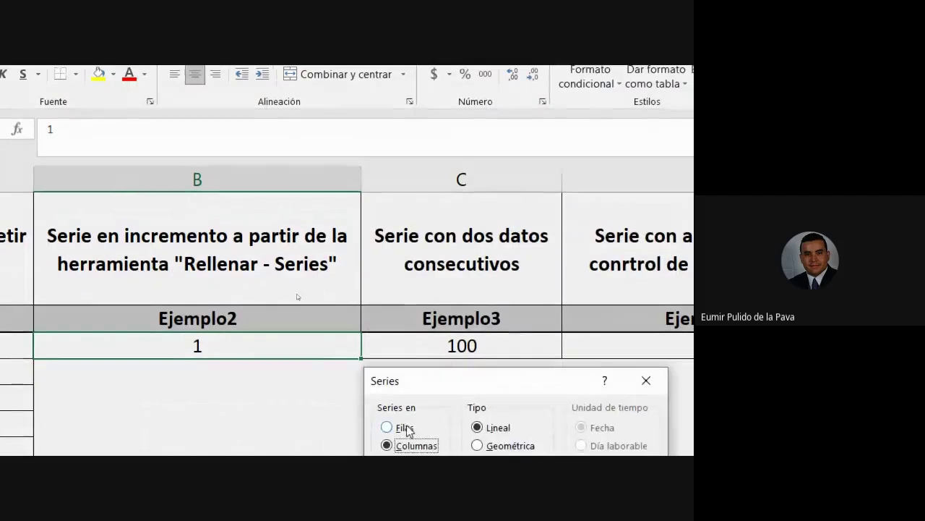
left_click(402, 440)
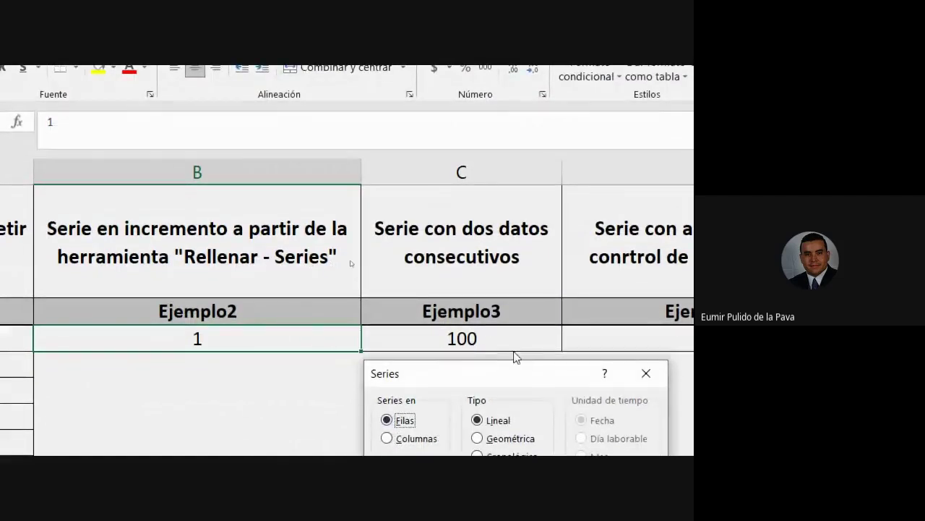
left_click_drag(424, 378, 425, 227)
left_click(332, 286)
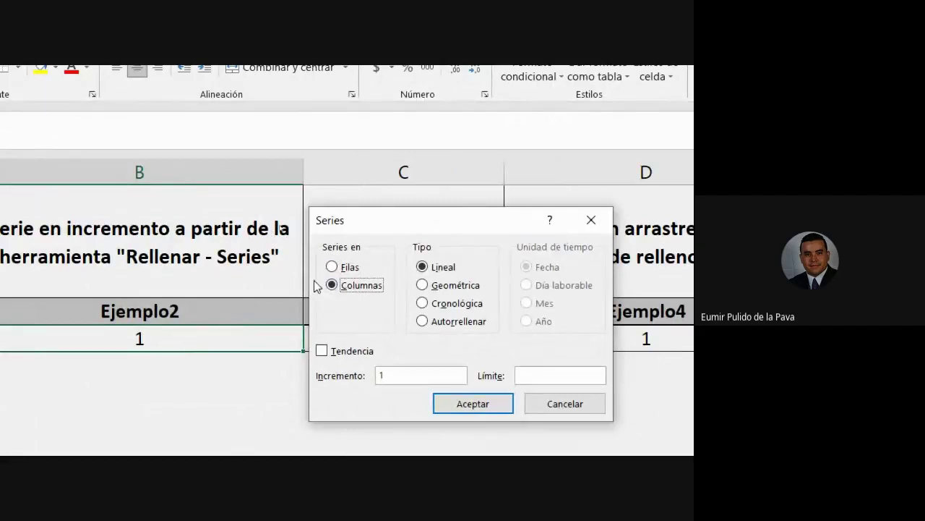
left_click(442, 273)
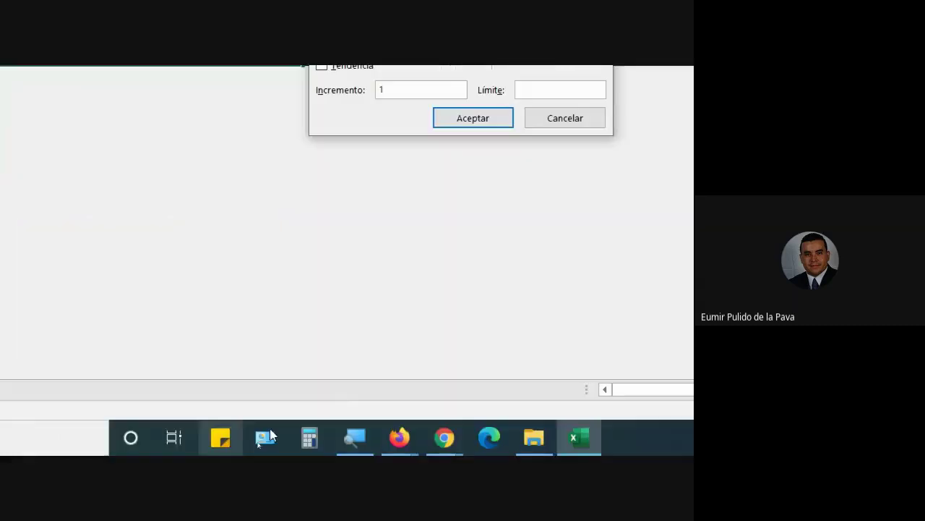
Admit everyone waiting in the Google Meet call, then return to Excel
mouse_move(443, 437)
left_click(391, 367)
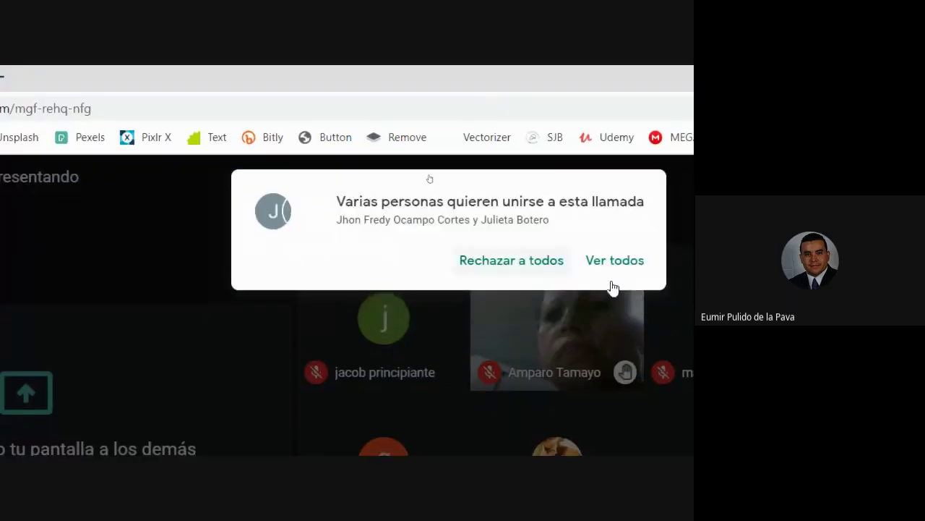
left_click(627, 263)
left_click(616, 381)
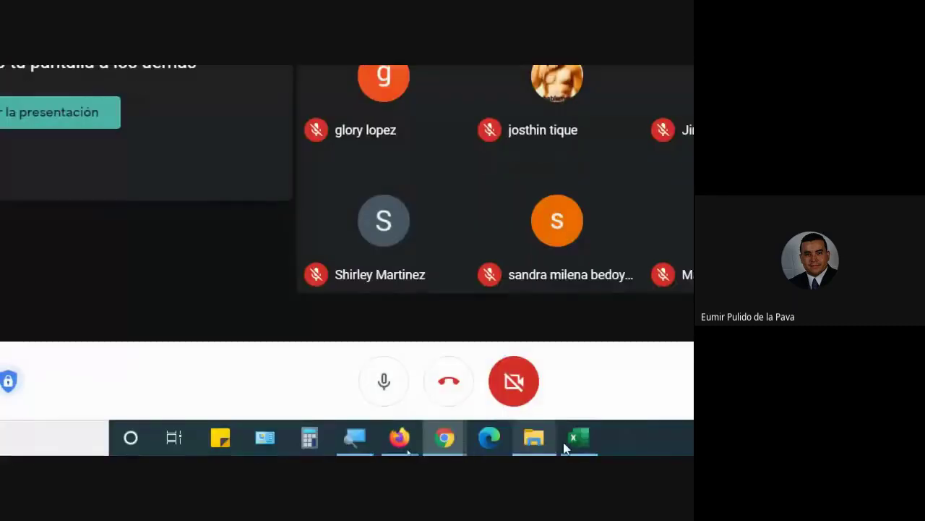
left_click(565, 447)
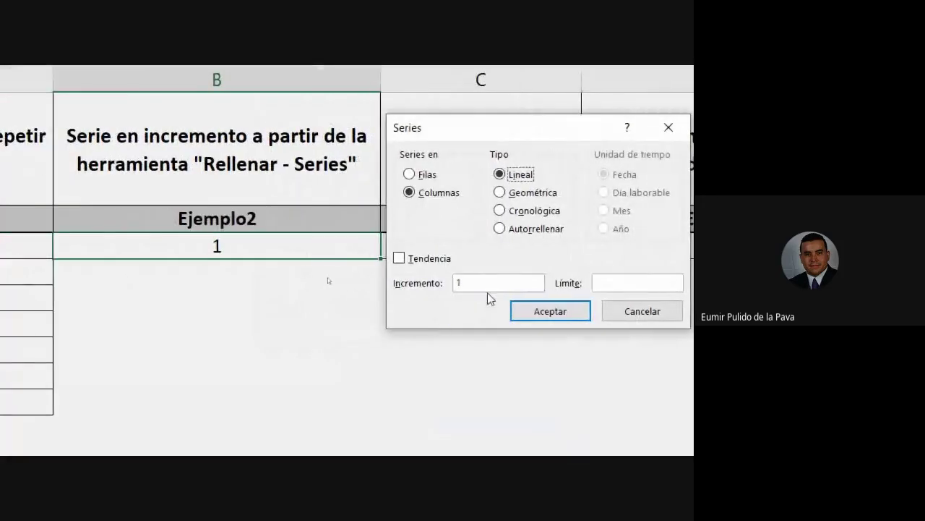
Set the series Límite to 1518 and fill the Ejemplo2 column
left_click(489, 284)
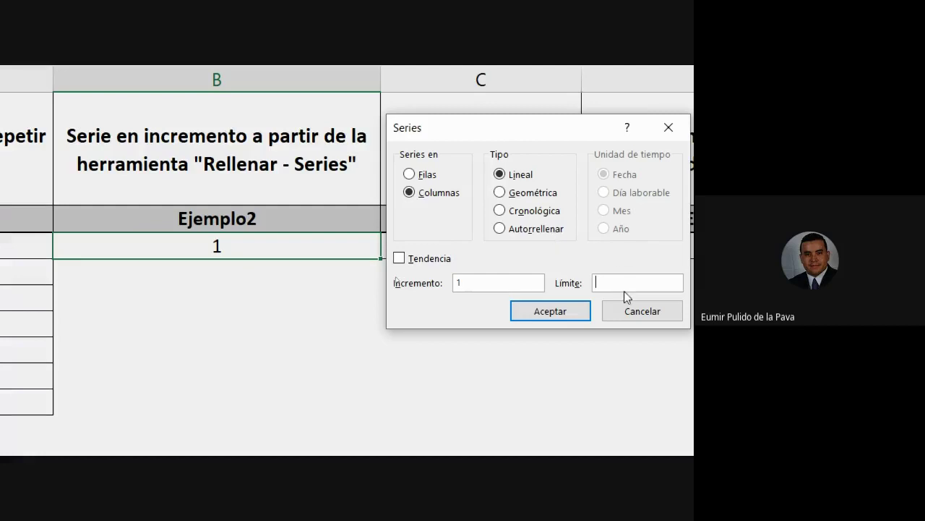
type("1518")
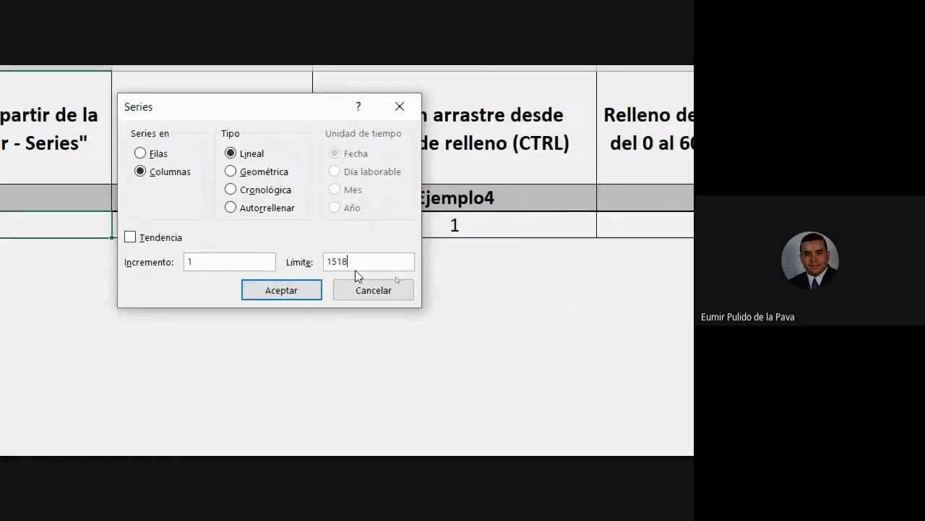
left_click(261, 292)
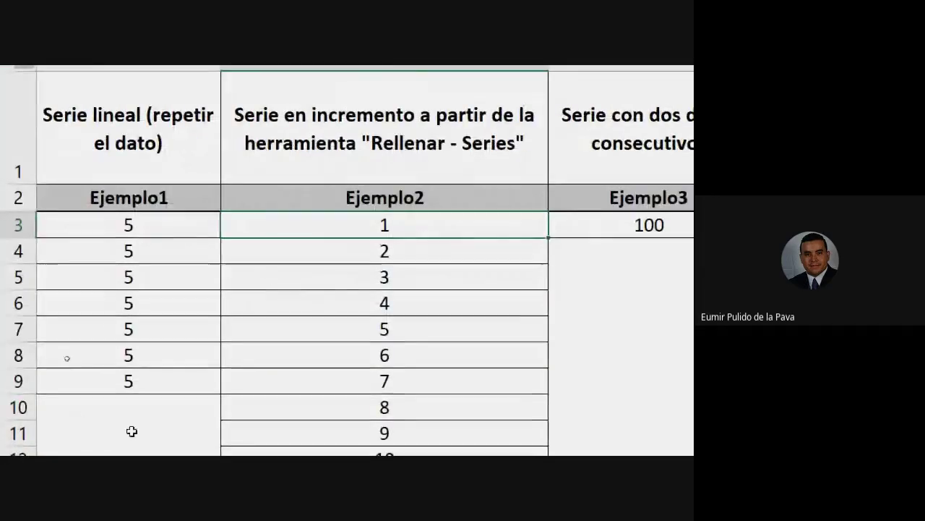
Jump to the end and back to the top of Ejemplo2 to check the series
key("ctrl+Down")
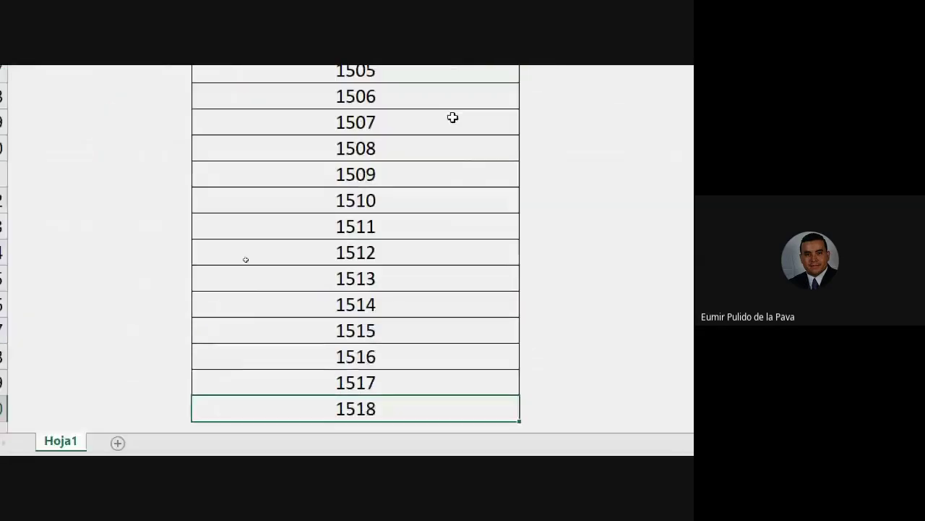
key("Up")
key("Up")
key("Up")
key("Up")
key("Up")
key("Up")
key("Up")
key("Up")
key("Up")
key("Up")
key("Up")
key("Up")
key("Up")
key("Up")
key("Up")
key("Up")
key("Up")
key("Up")
key("Up")
key("Up")
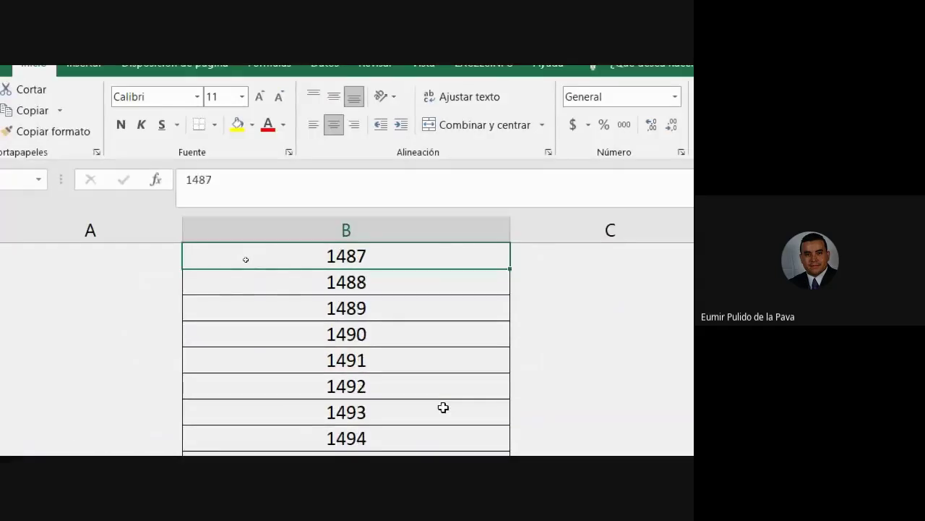
key("ctrl+Up")
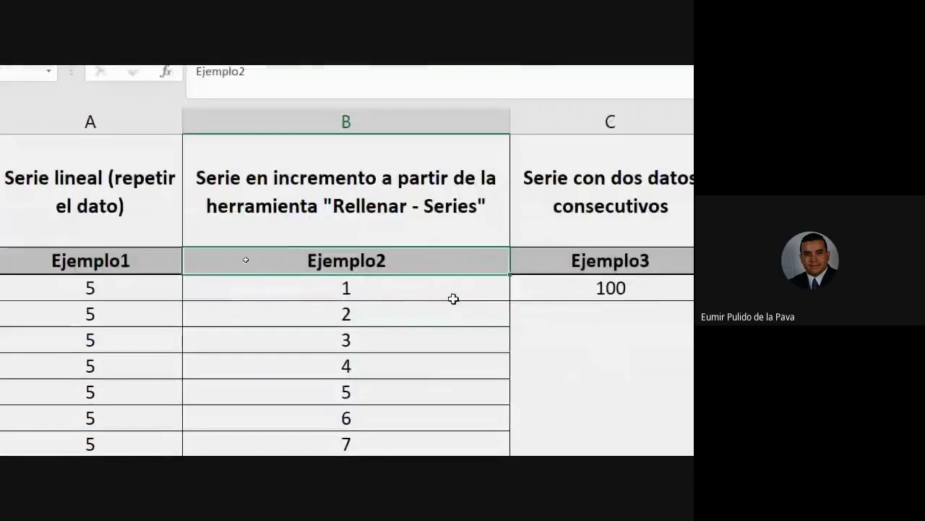
key("Down")
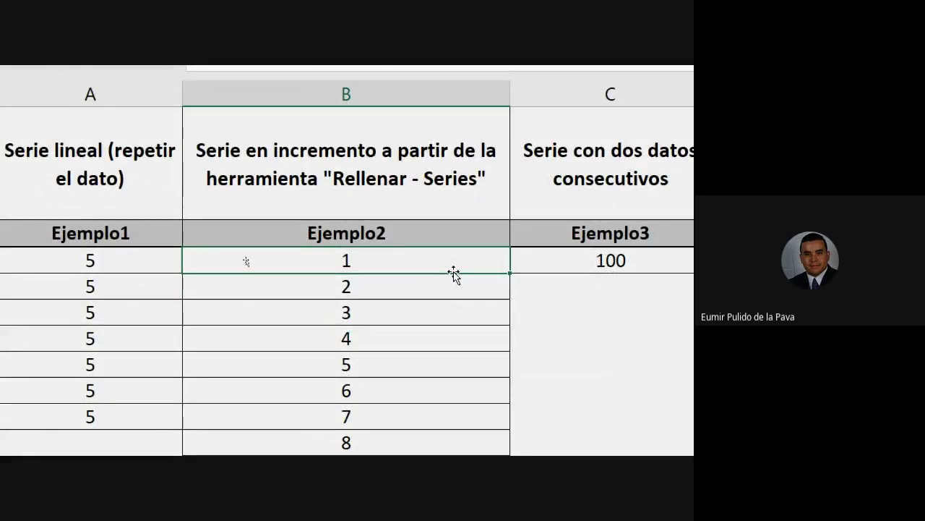
scroll(475, 229, "down", 5)
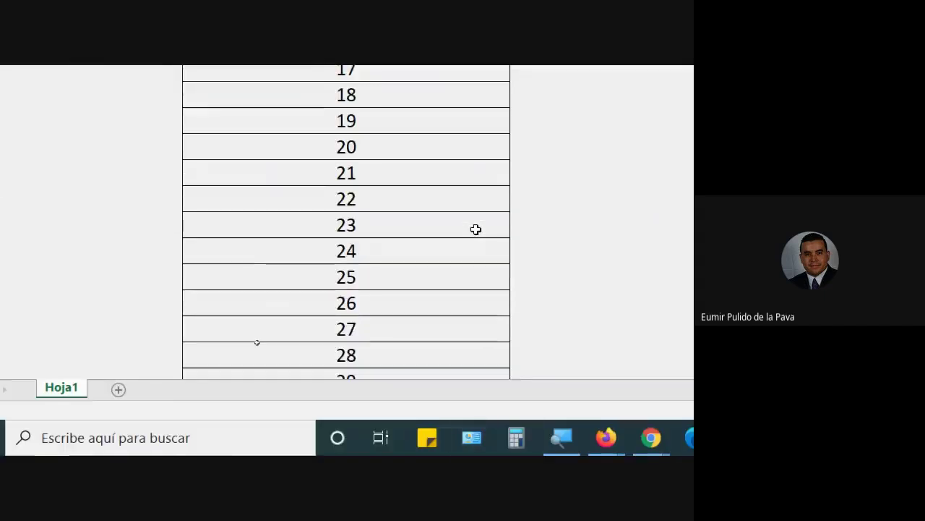
scroll(475, 229, "down", 6)
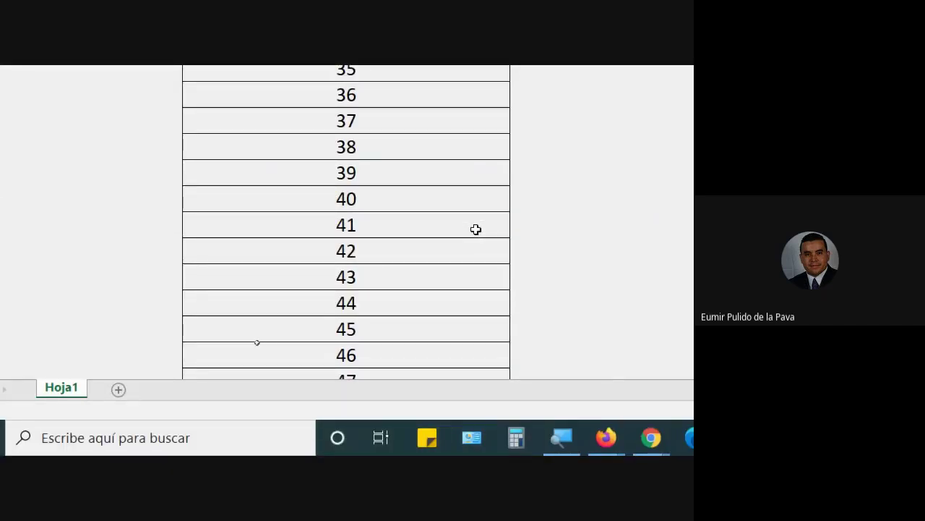
scroll(475, 230, "up", 12)
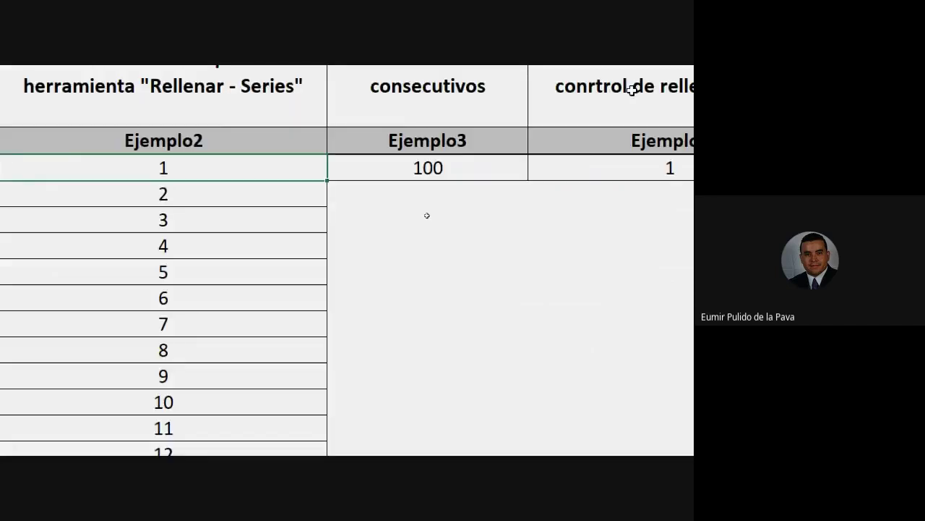
Enter 101 under 100 in Ejemplo3 and extend the series down to 109
left_click(246, 94)
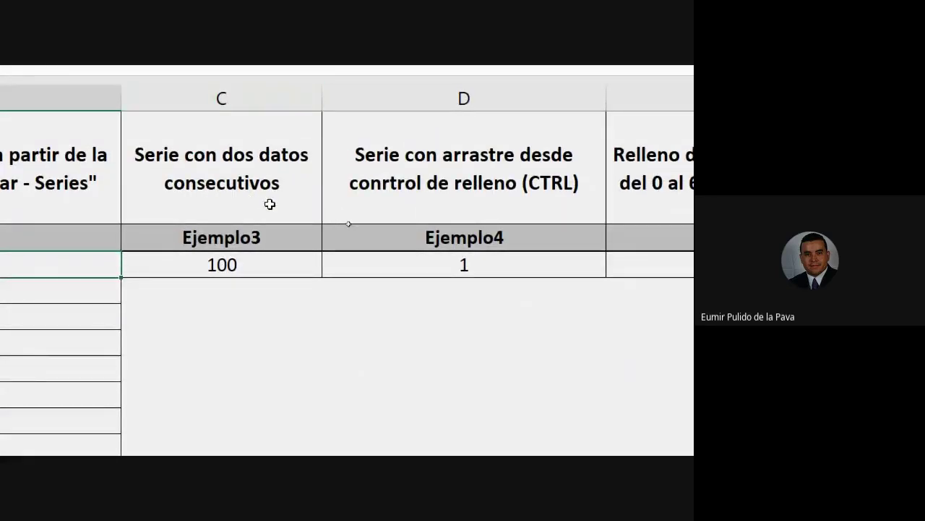
left_click(244, 263)
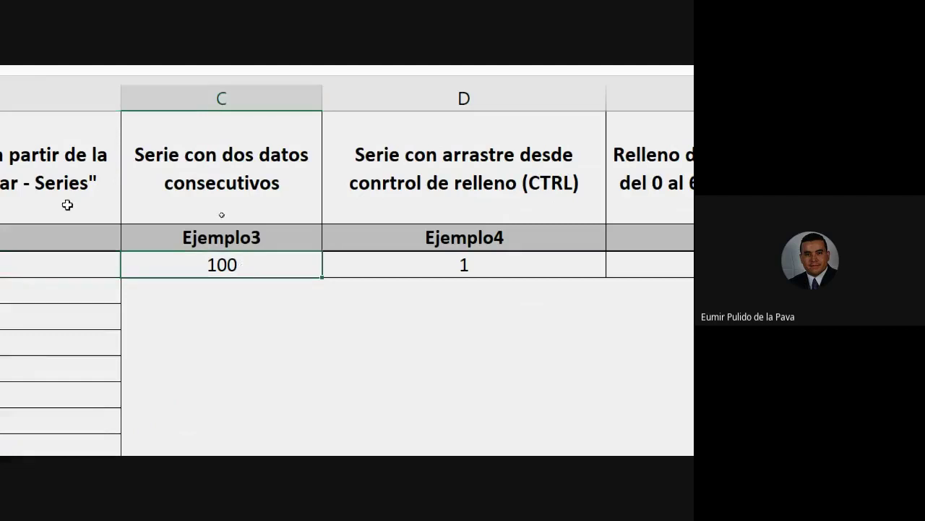
left_click(6, 79)
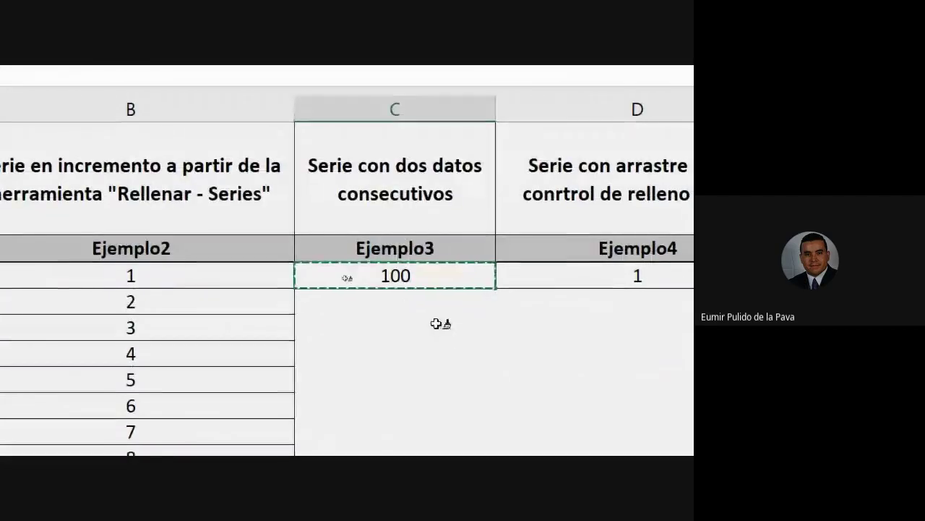
left_click(616, 382)
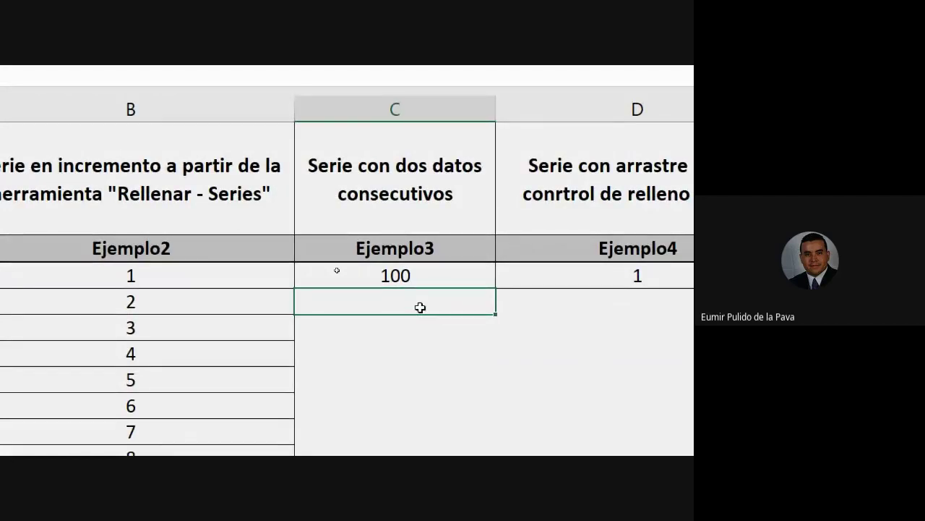
type("101")
key("Return")
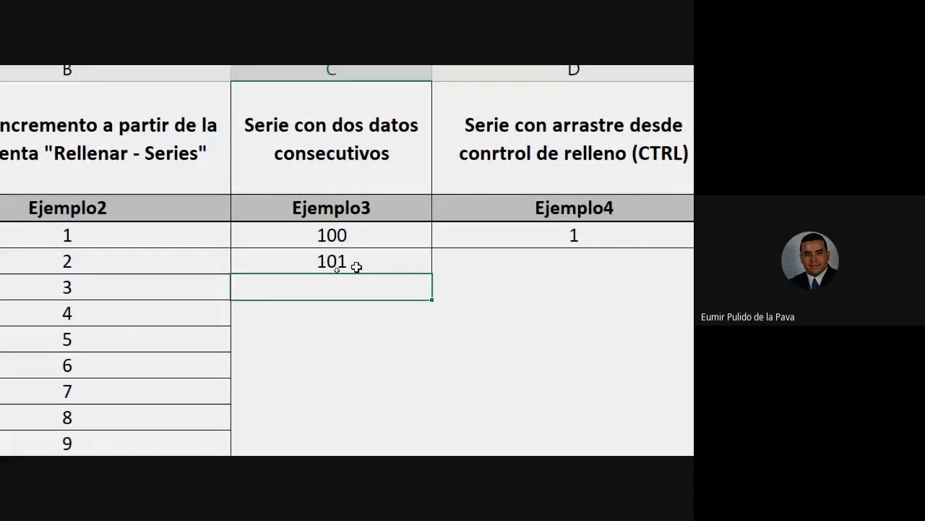
left_click_drag(295, 235, 293, 269)
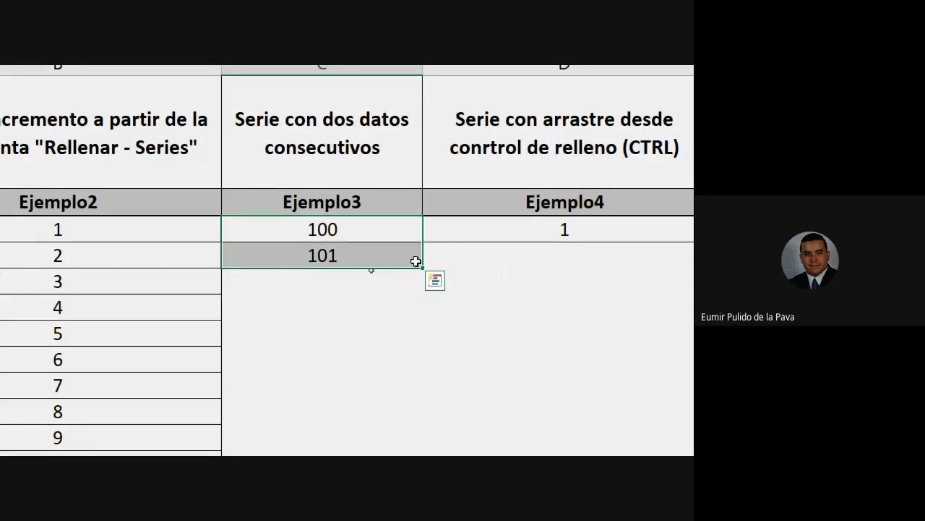
left_click_drag(423, 268, 434, 441)
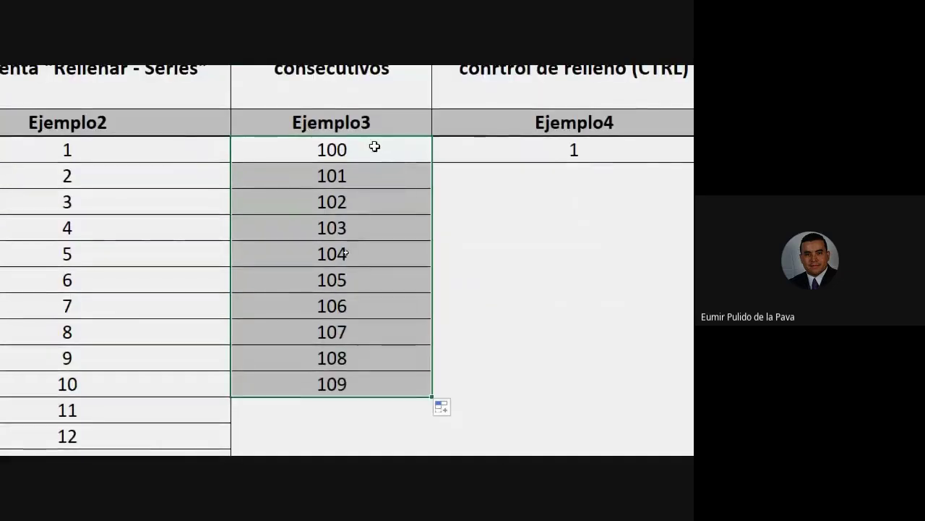
left_click_drag(374, 147, 368, 179)
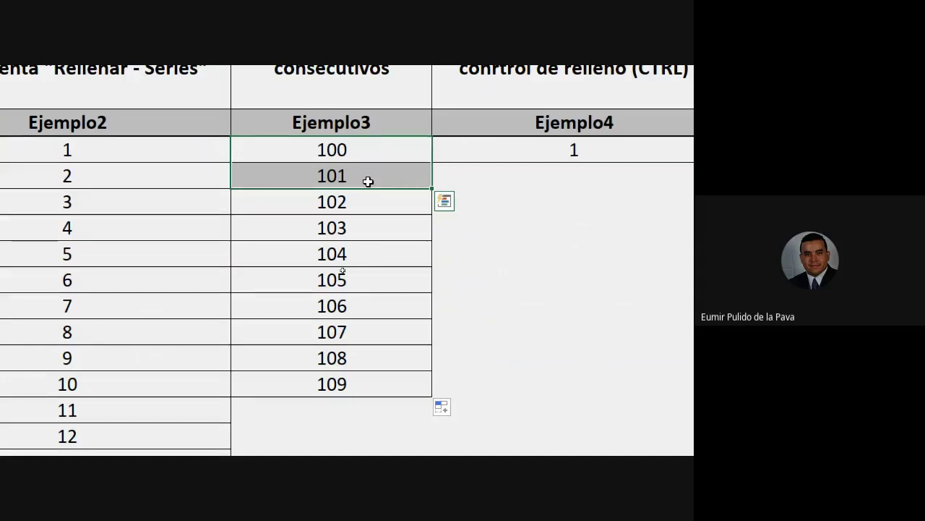
Type 2 and 3 in empty cells below and fill the series down to 13
scroll(292, 360, "down", 11)
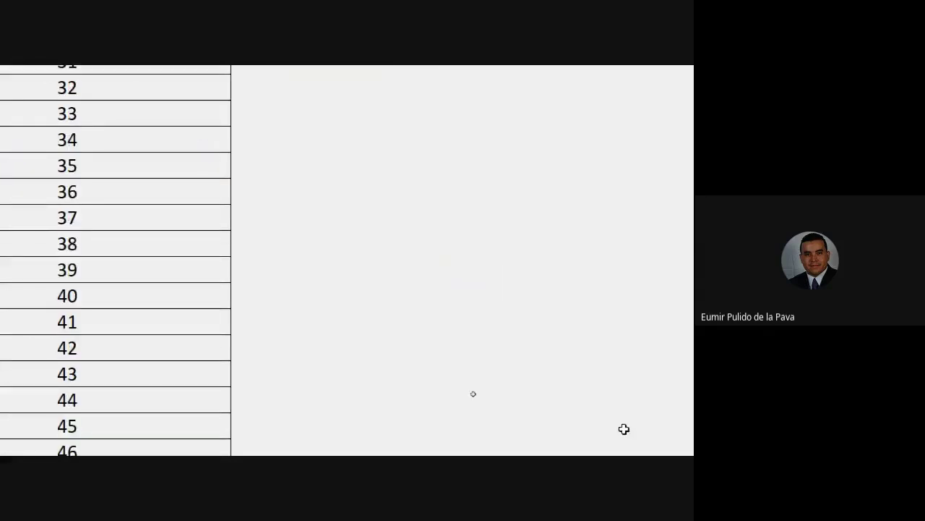
left_click(374, 269)
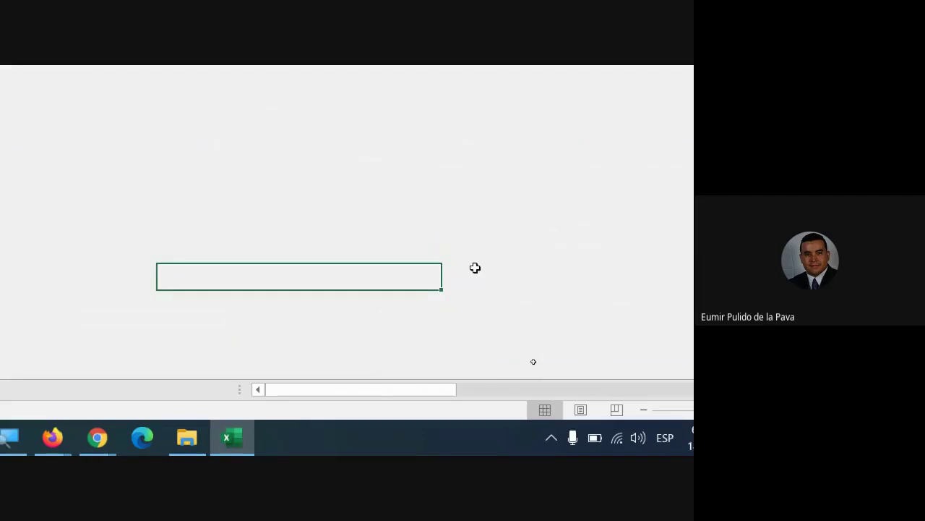
type("2")
key("Return")
type("3")
key("Return")
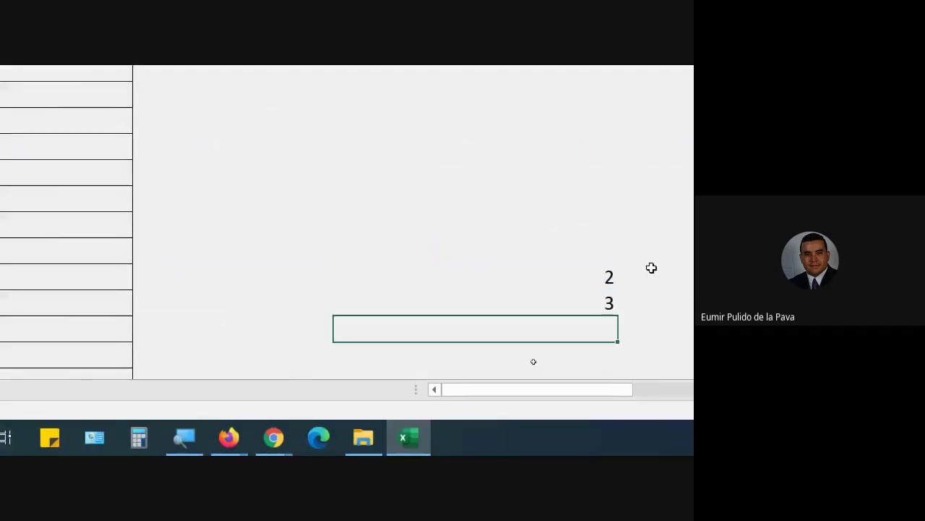
left_click_drag(563, 283, 563, 294)
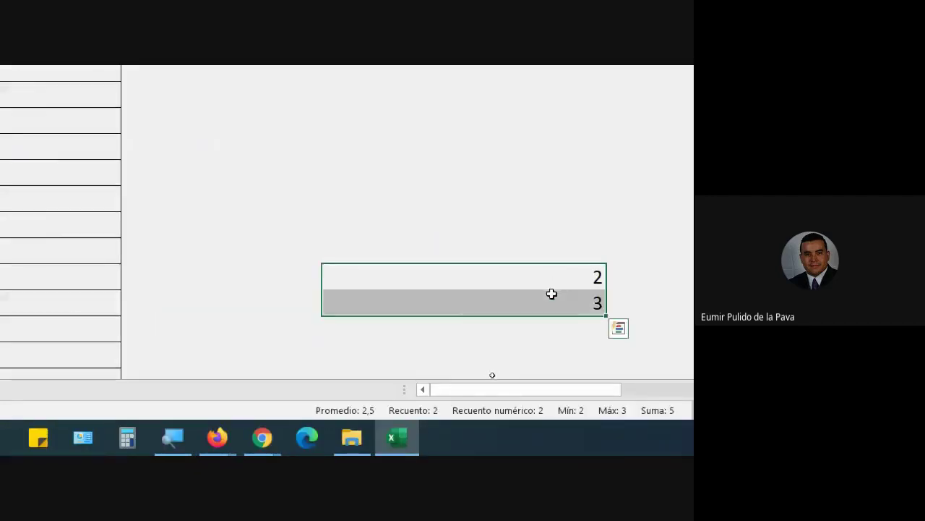
left_click_drag(606, 315, 607, 423)
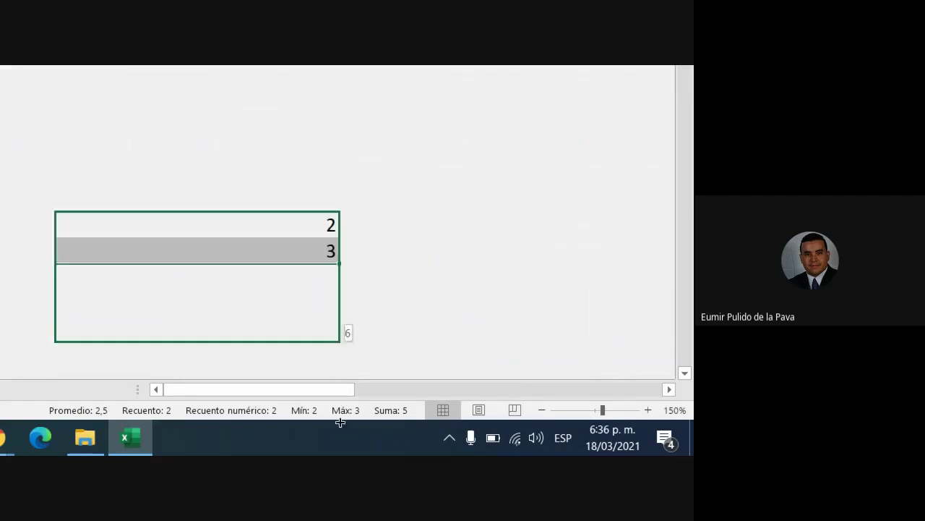
left_click_drag(340, 422, 341, 362)
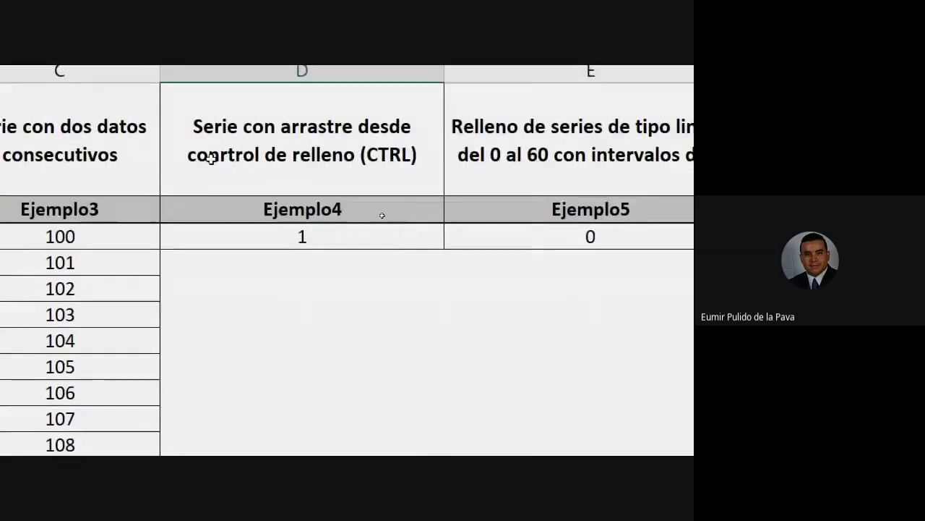
Copy the 1 under Ejemplo4 into the cells below it
left_click_drag(82, 245, 74, 267)
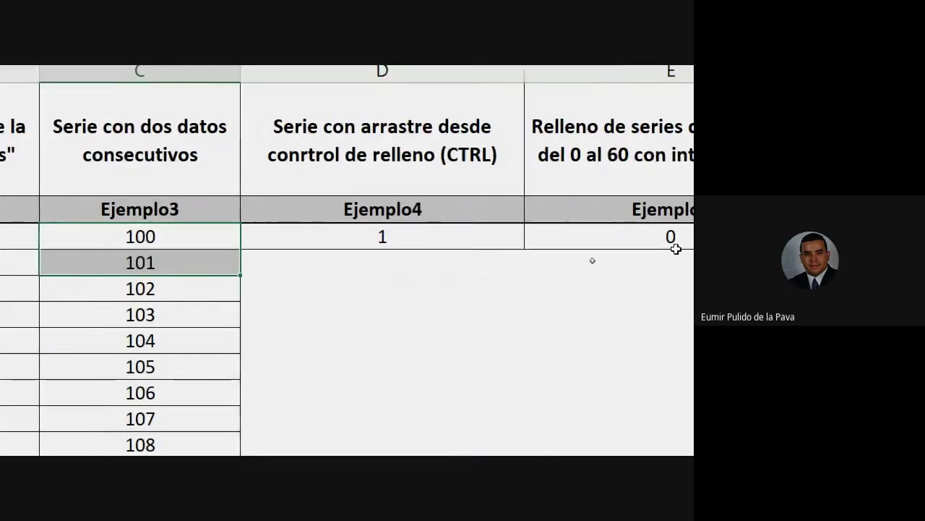
left_click(419, 241)
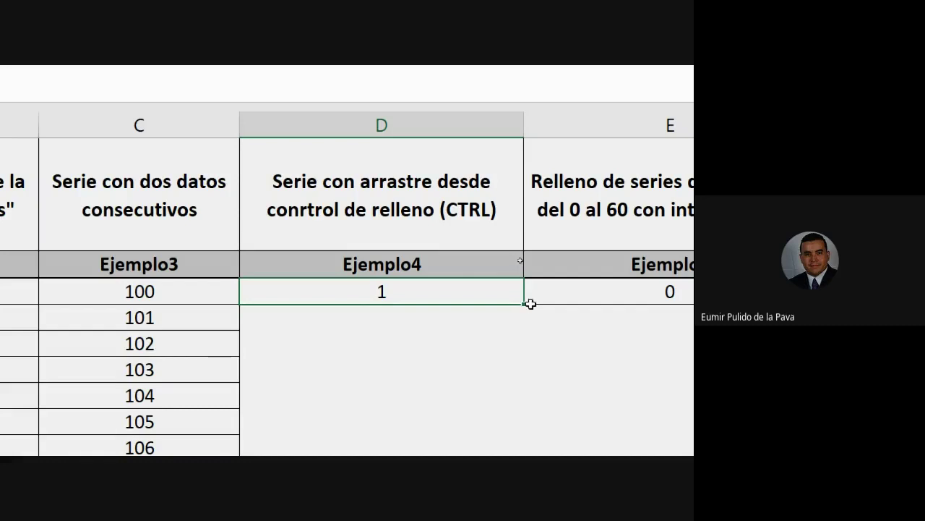
left_click_drag(524, 302, 521, 385)
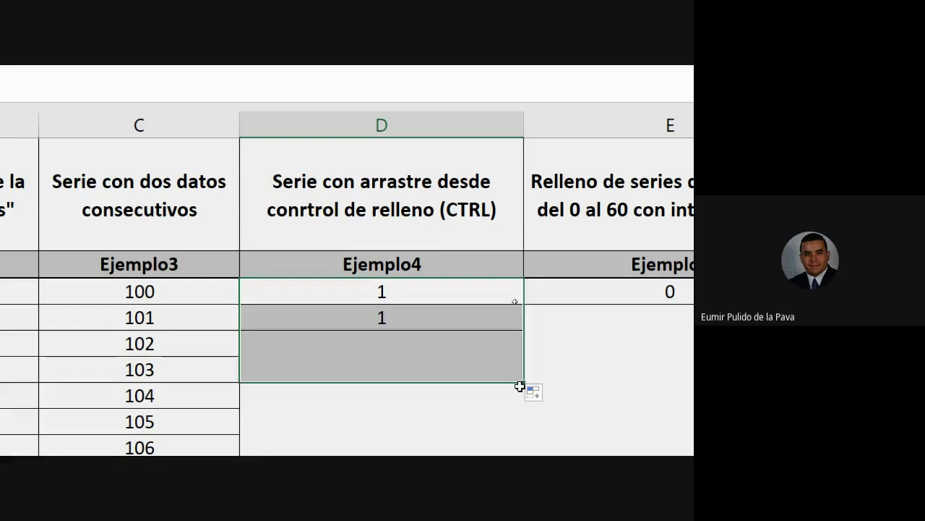
left_click(437, 290)
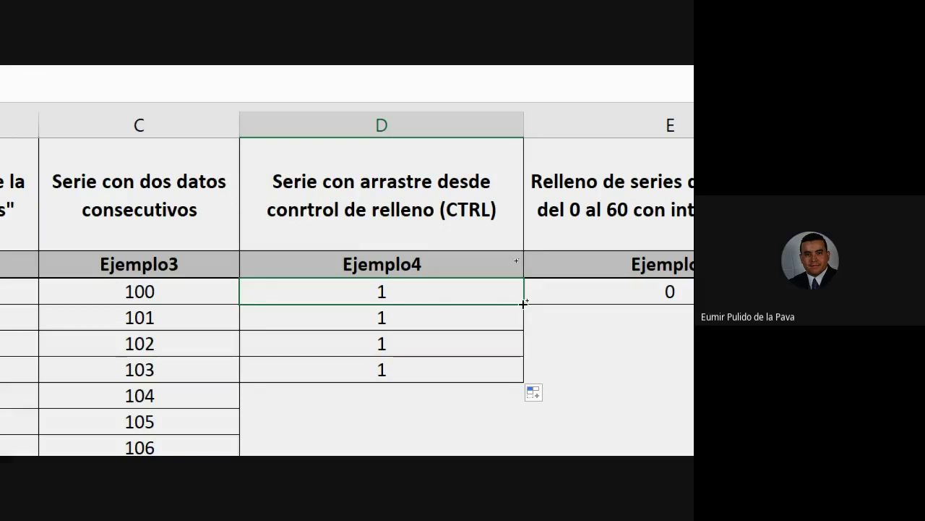
Extend column D as a counting series from 1 up to 67
left_click_drag(523, 302, 532, 474)
left_click_drag(533, 436, 522, 255)
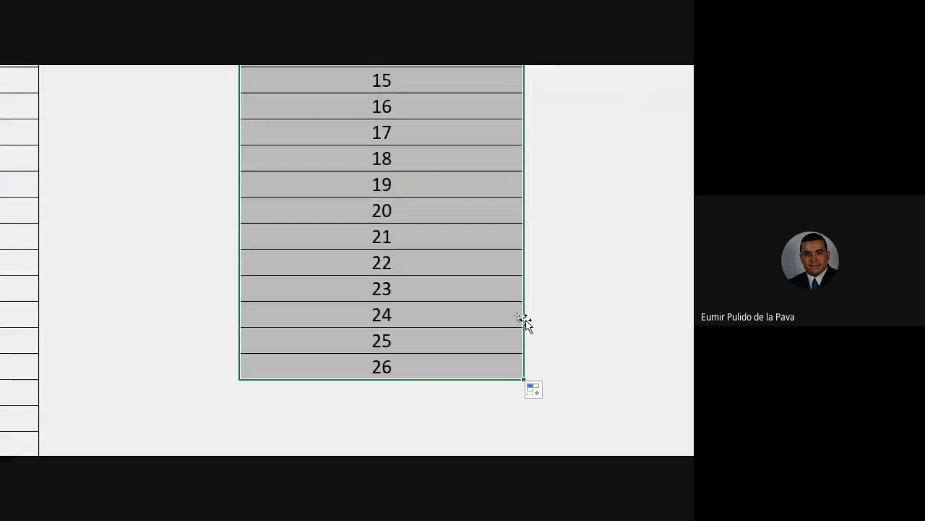
scroll(434, 325, "up", 5)
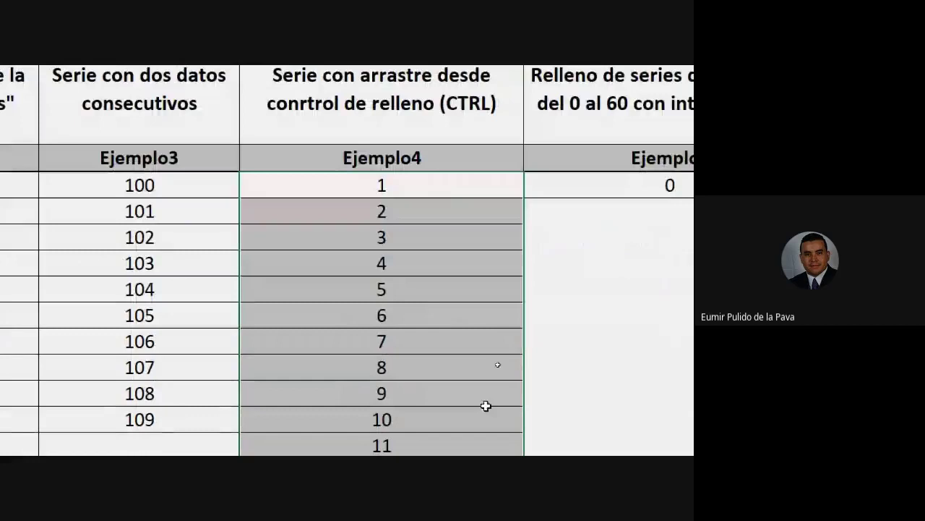
left_click(391, 190)
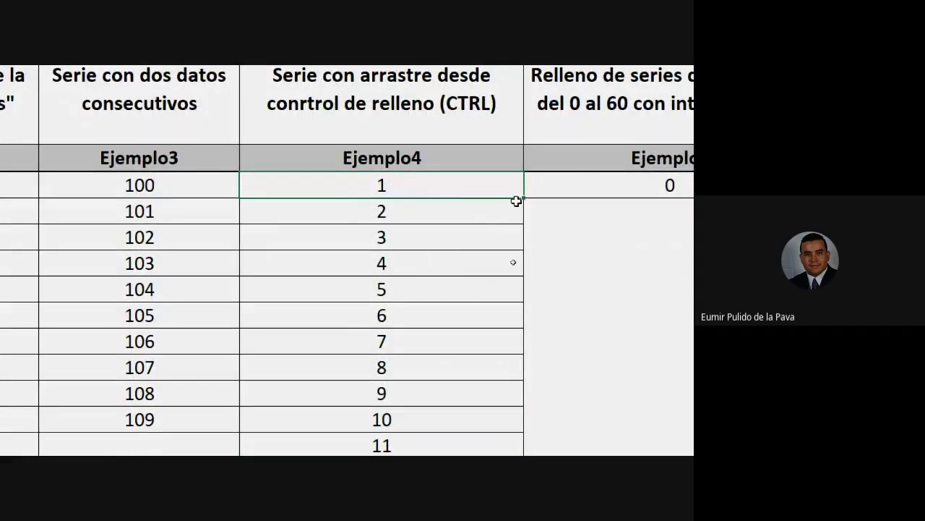
left_click_drag(524, 193, 490, 227)
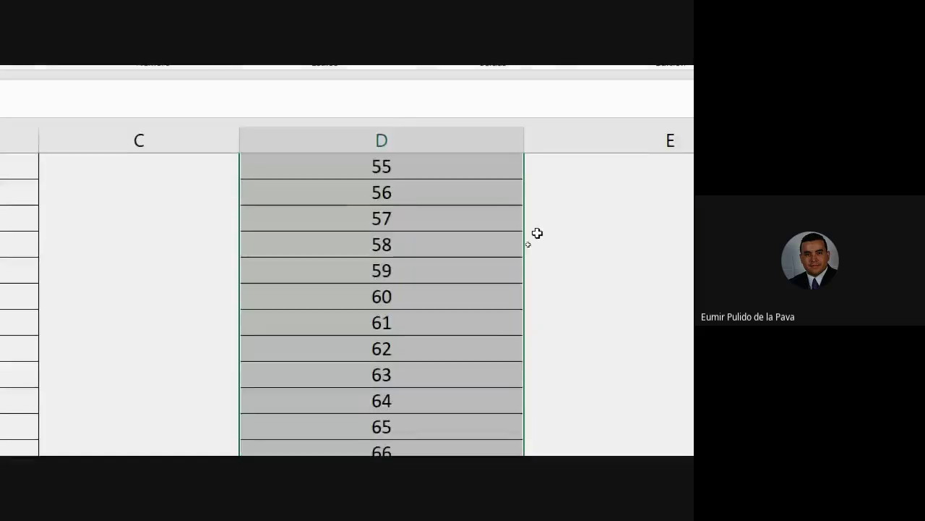
scroll(537, 233, "up", 18)
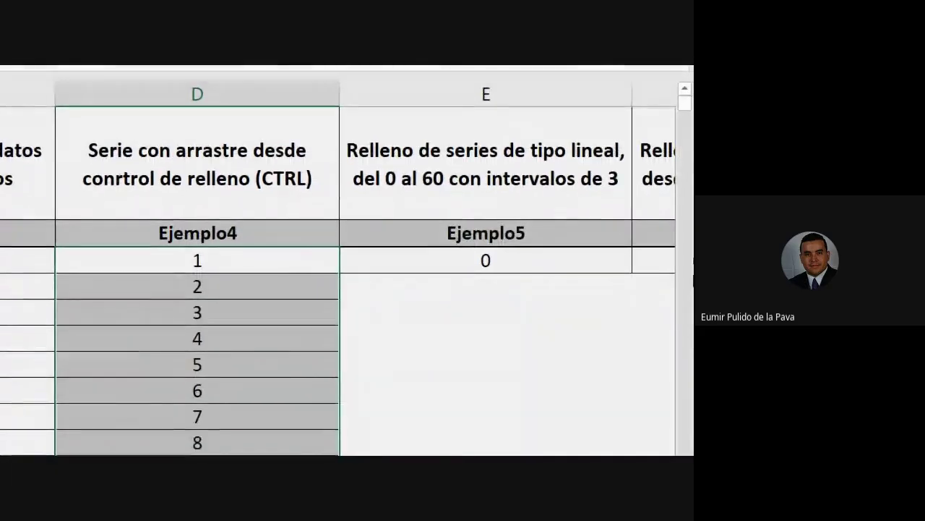
Select the cell holding 0 under Ejemplo5 in column E
left_click(467, 80)
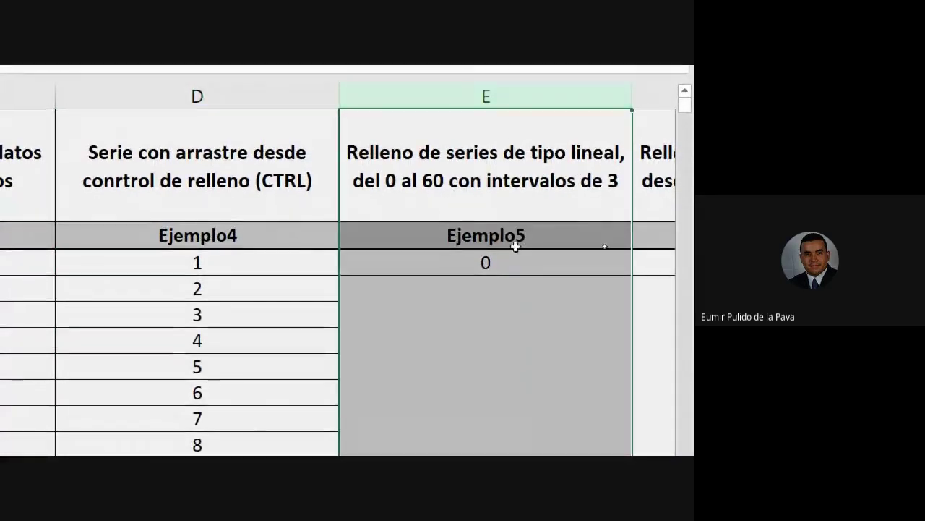
left_click(533, 262)
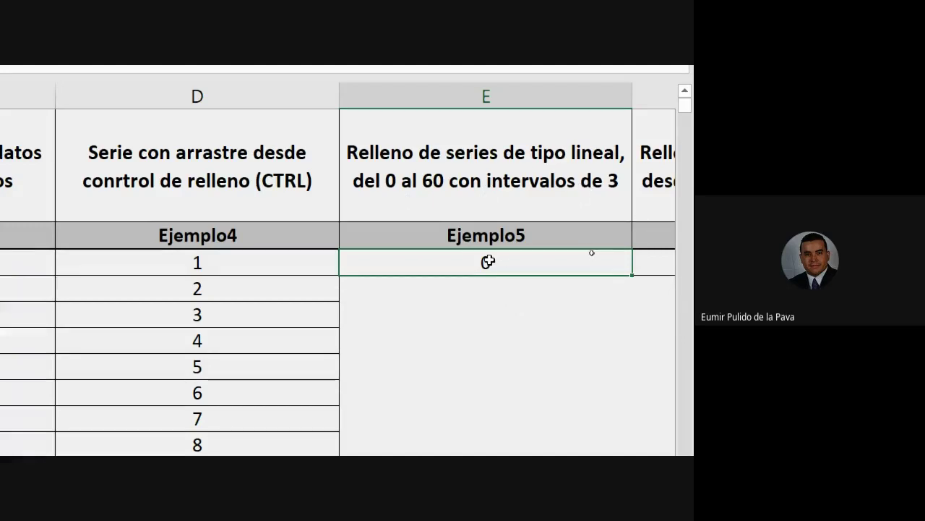
left_click(487, 287)
left_click(476, 314)
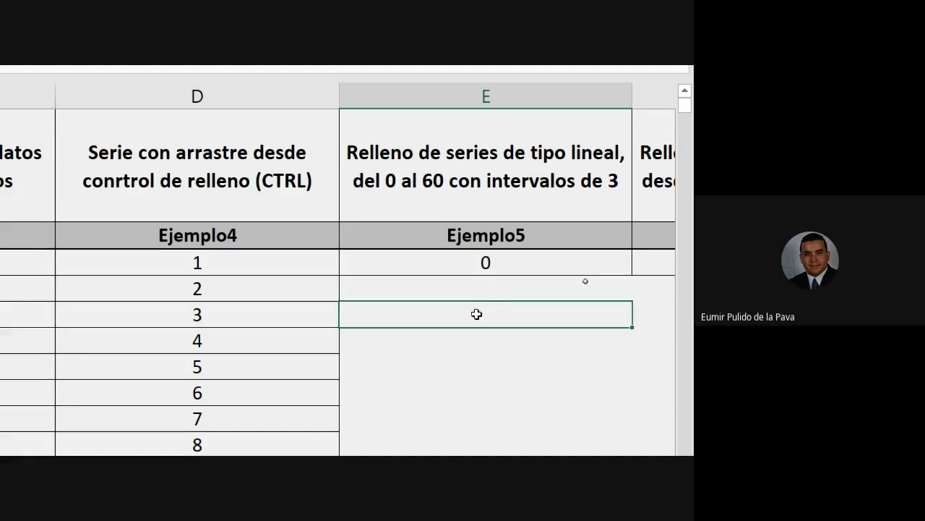
left_click(475, 334)
left_click(471, 366)
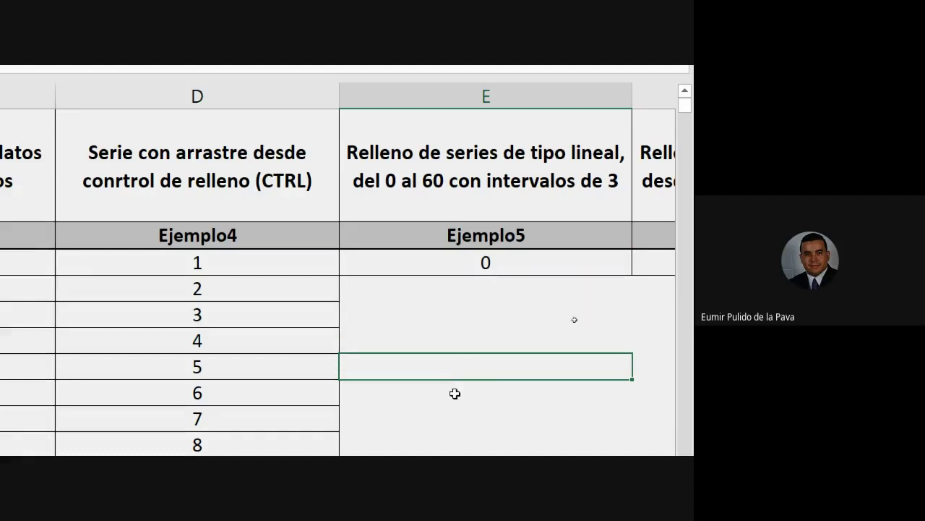
left_click(454, 393)
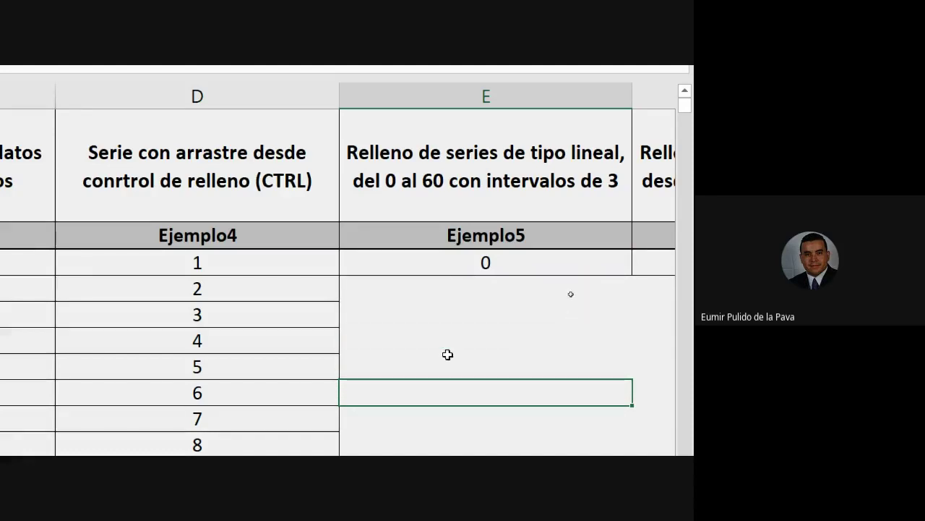
left_click(466, 266)
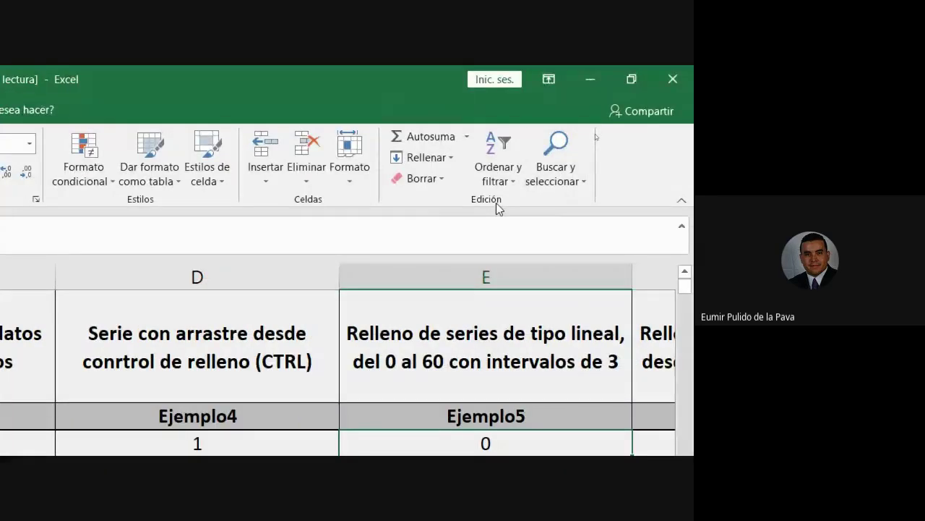
Create a linear column series with increment 3 and limit 60 via Rellenar > Series
left_click(439, 160)
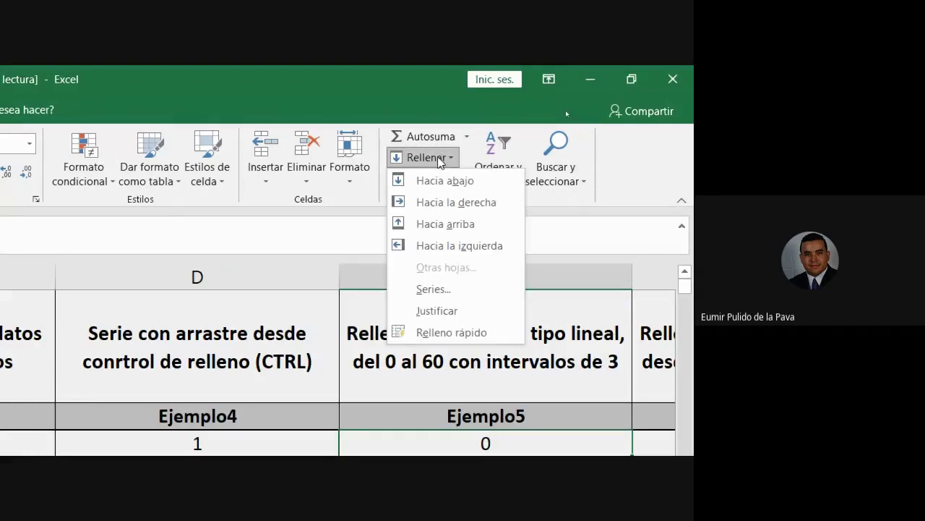
left_click(435, 289)
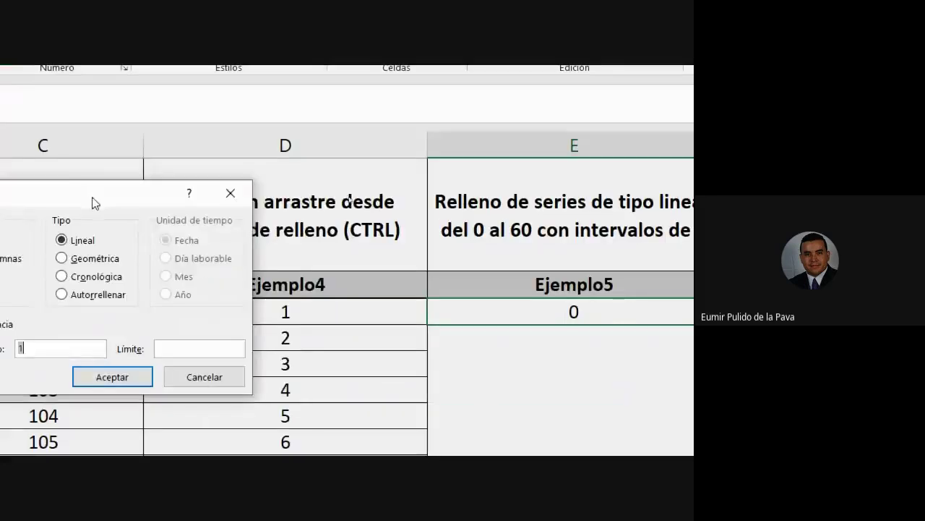
left_click_drag(0, 282, 176, 263)
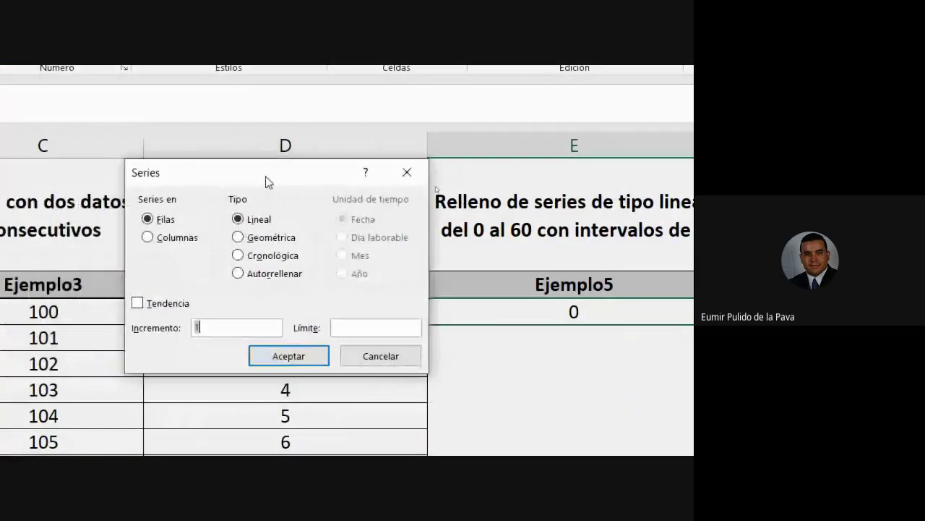
left_click(153, 239)
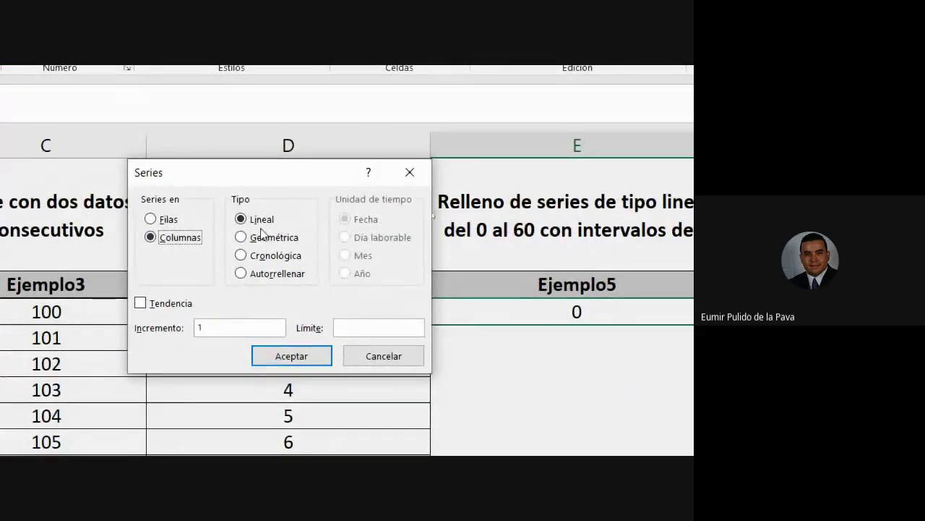
left_click_drag(237, 325, 232, 324)
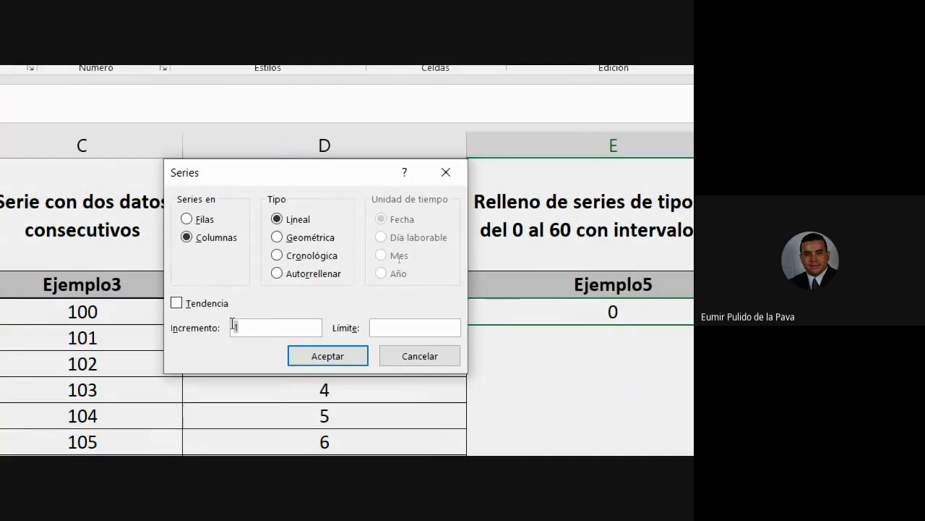
type("3")
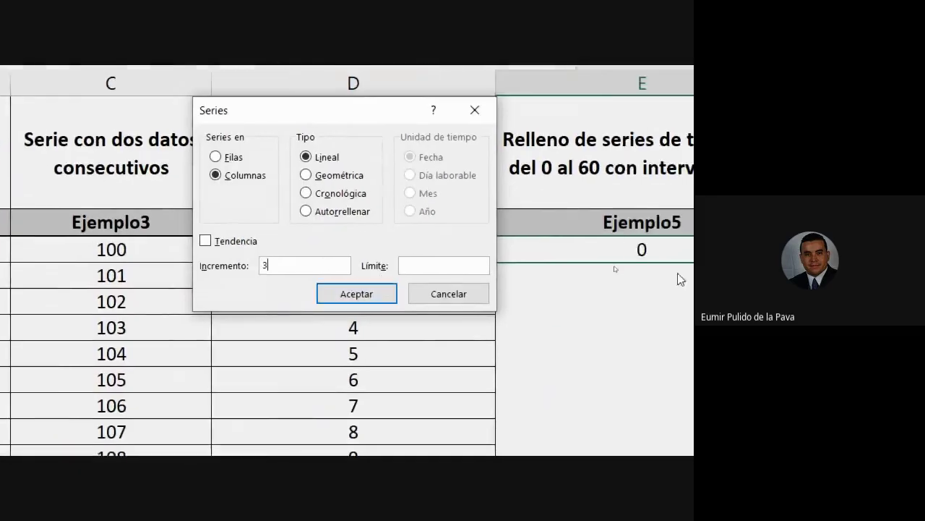
left_click(333, 268)
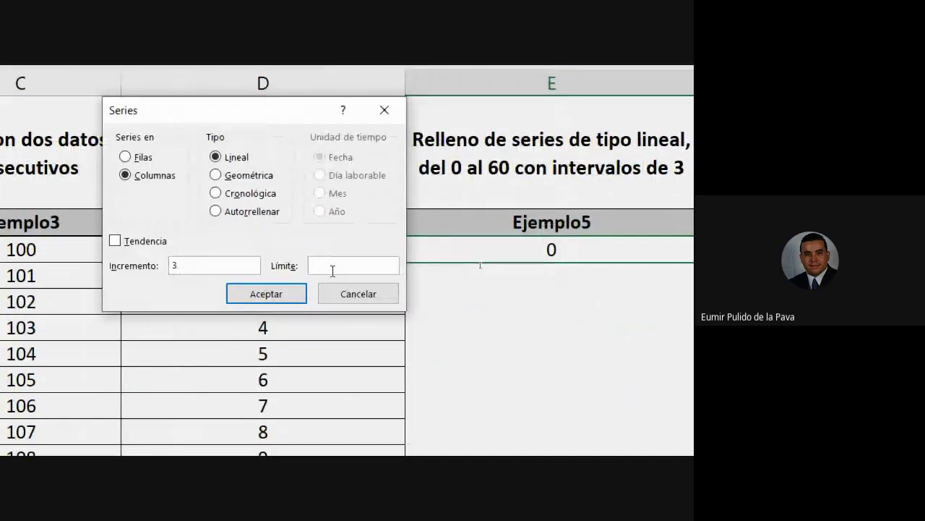
type("60")
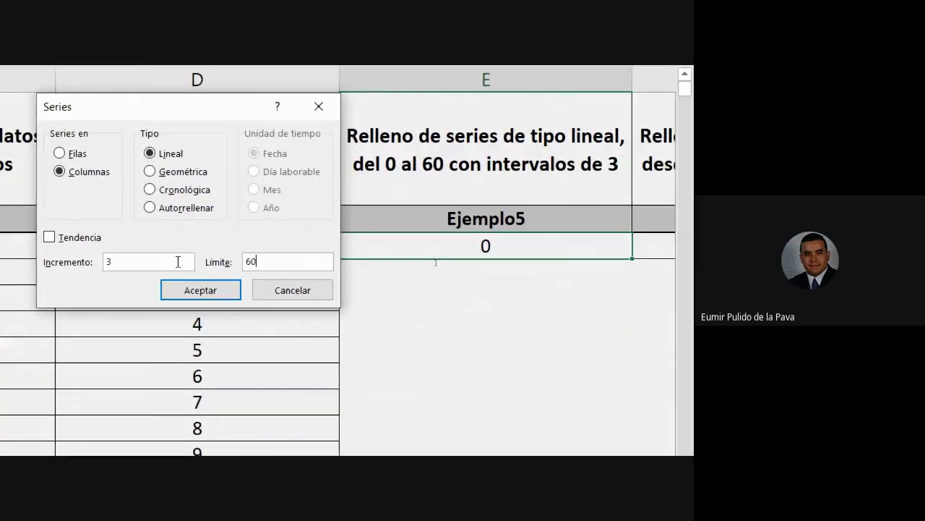
left_click(217, 293)
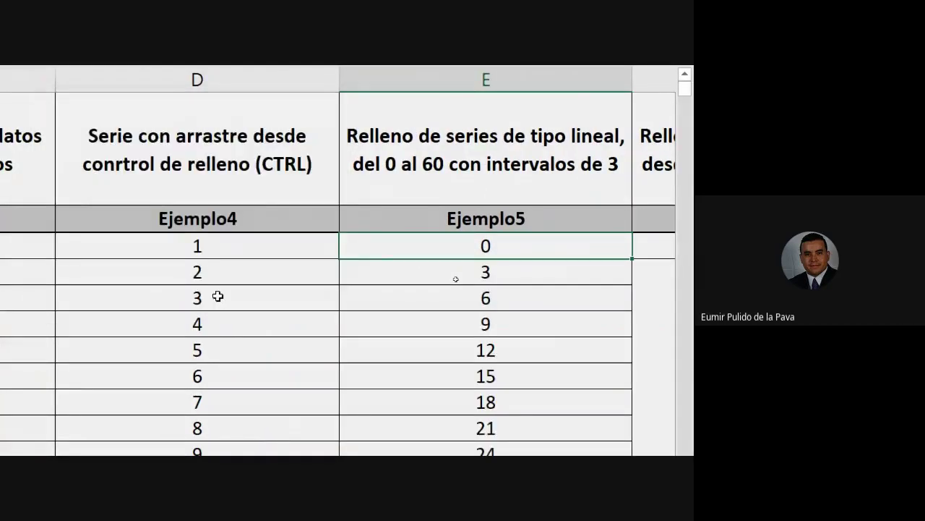
Enter 5 and 10 lower in column D and extend the pattern through 30
scroll(454, 326, "down", 14)
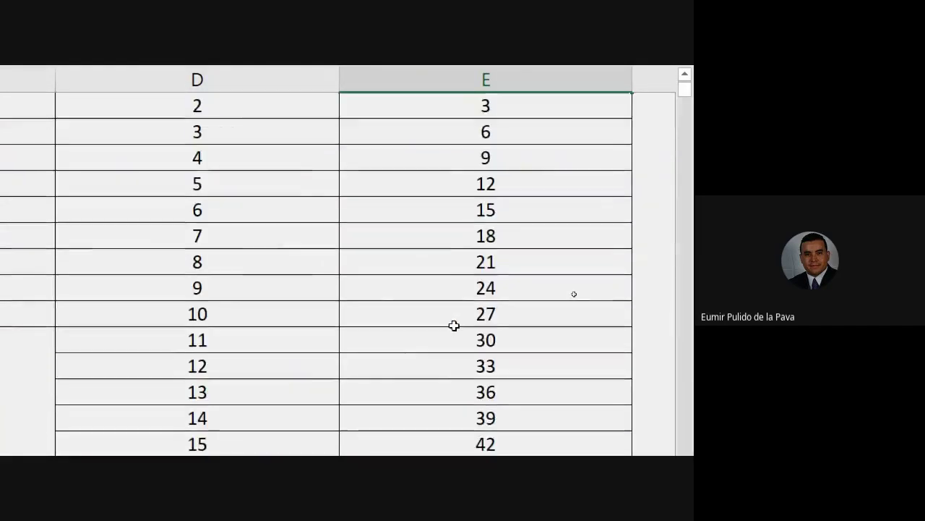
scroll(454, 330, "down", 3)
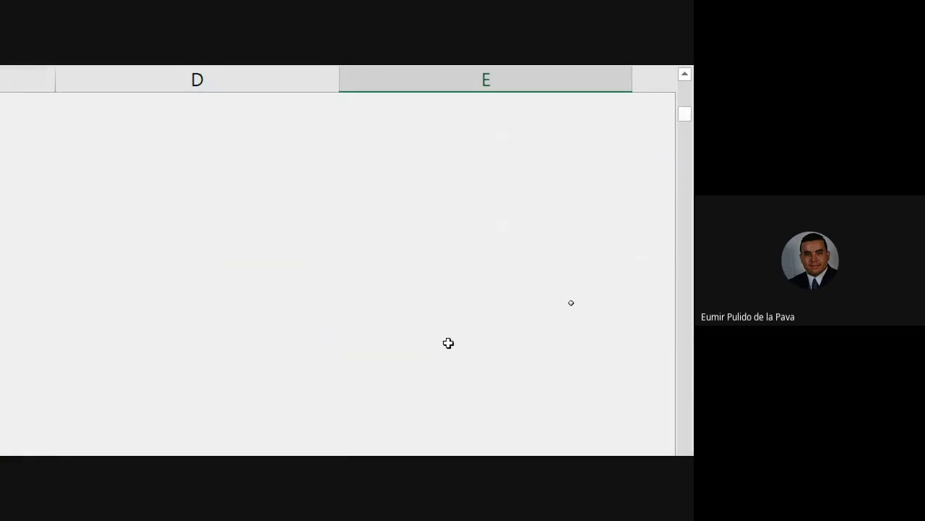
left_click(270, 271)
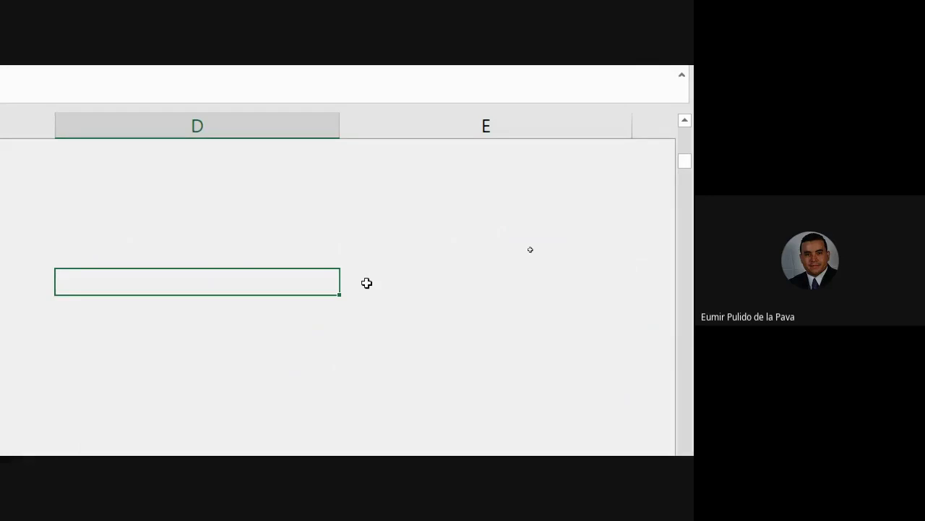
type("5")
key("Return")
type("10")
key("Return")
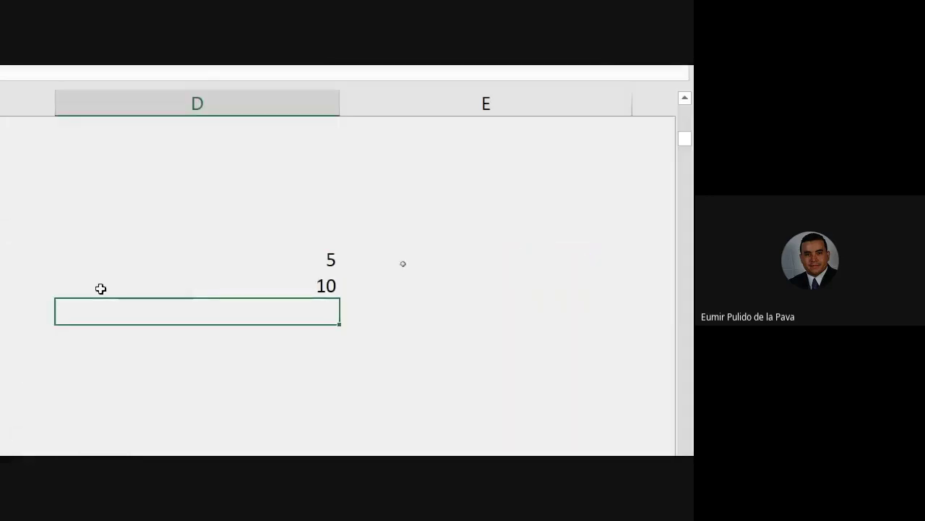
left_click_drag(260, 262, 268, 283)
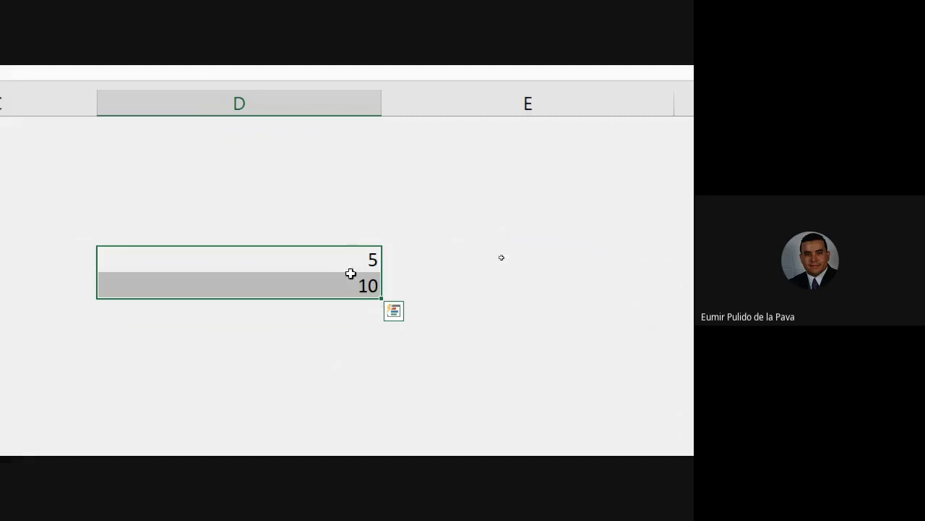
left_click_drag(380, 297, 381, 402)
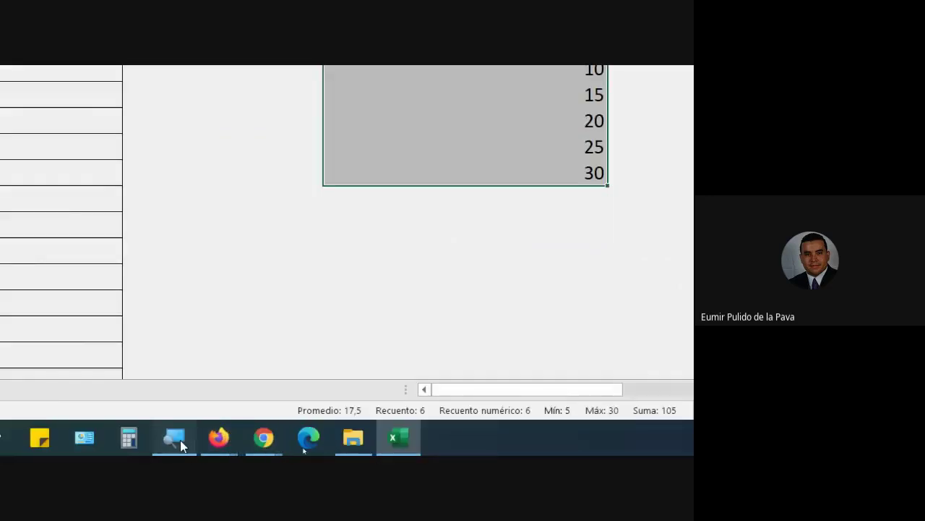
Reset Magnifier to 100%, admit the Meet join request, and return to Excel
left_click(176, 439)
left_click(73, 242)
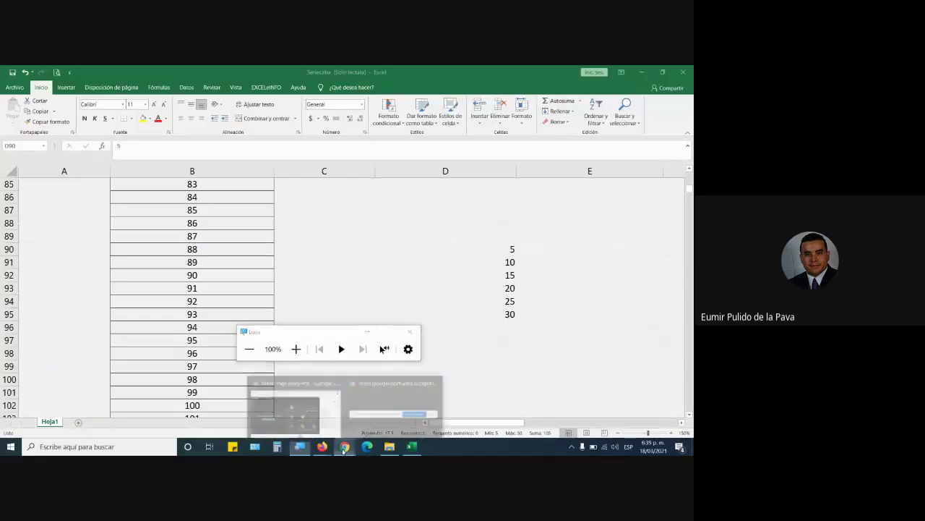
left_click(344, 447)
left_click(442, 177)
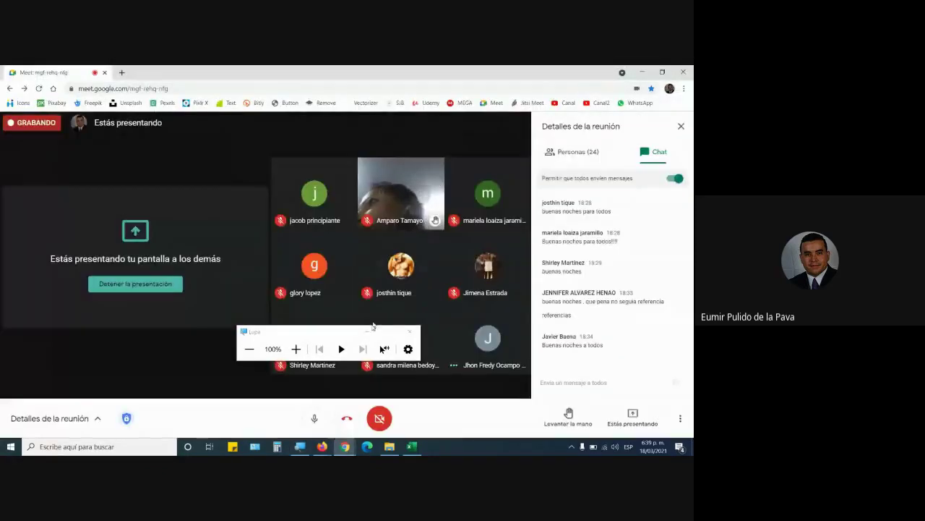
left_click(367, 333)
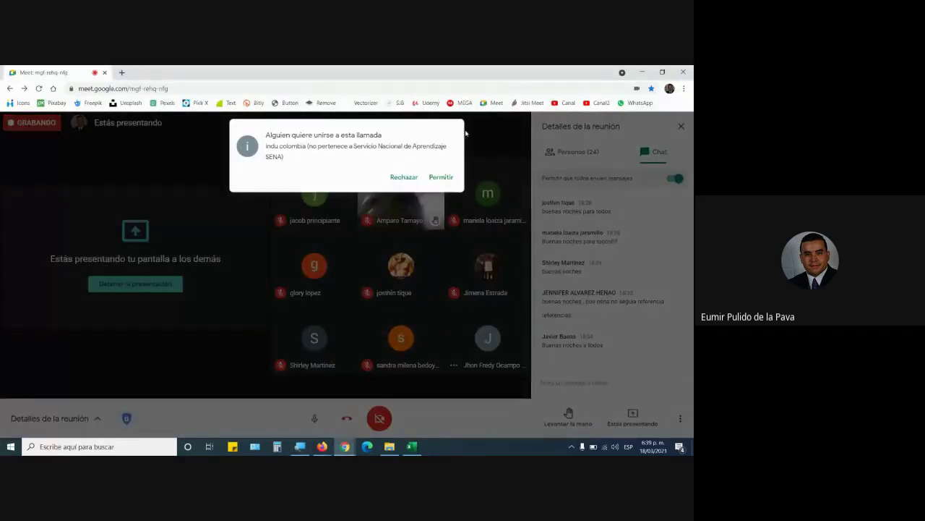
left_click(438, 177)
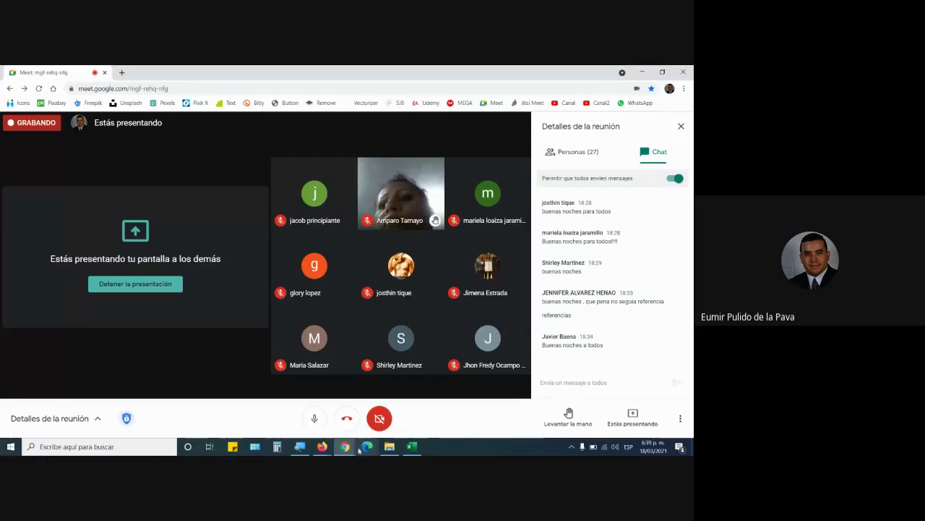
key("alt+Tab")
scroll(430, 386, "up", 20)
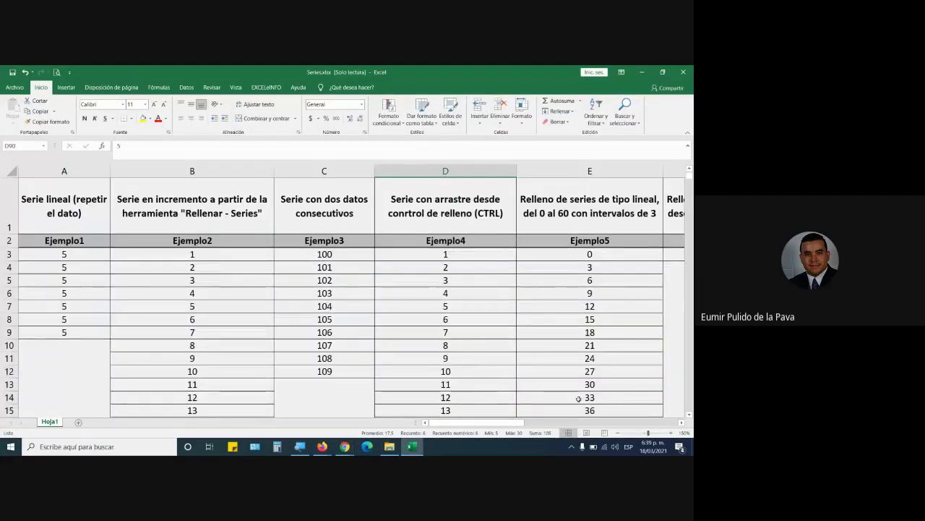
Scroll right and select column F, cell F1, and the starting date in F3
scroll(571, 405, "right", 4)
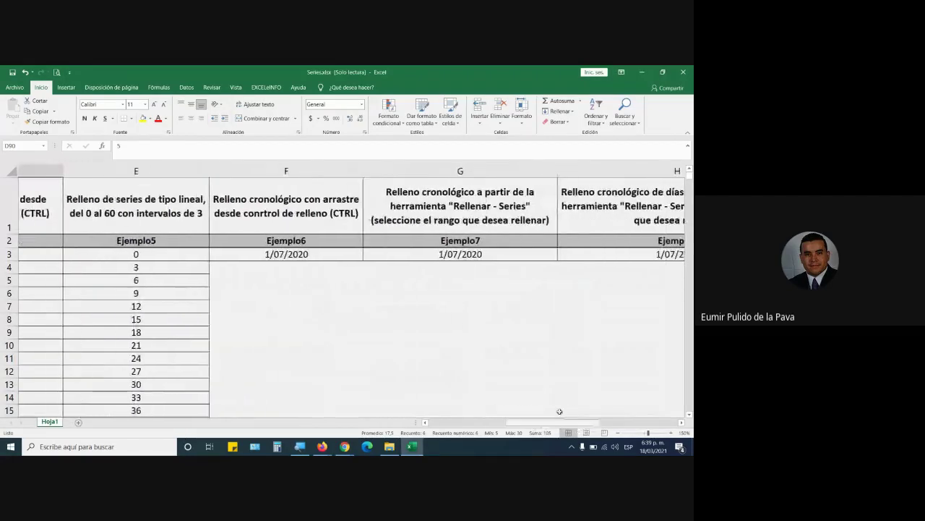
scroll(559, 412, "right", 1)
left_click(241, 170)
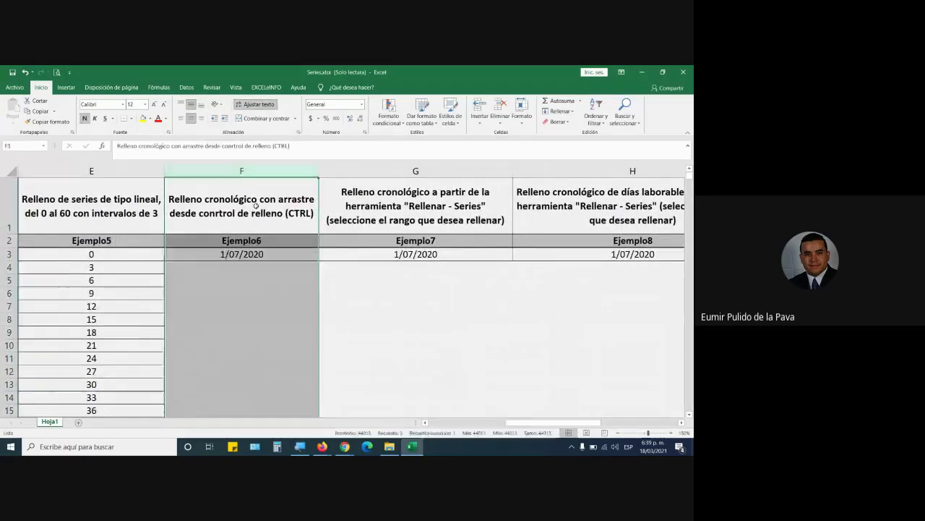
left_click(242, 192)
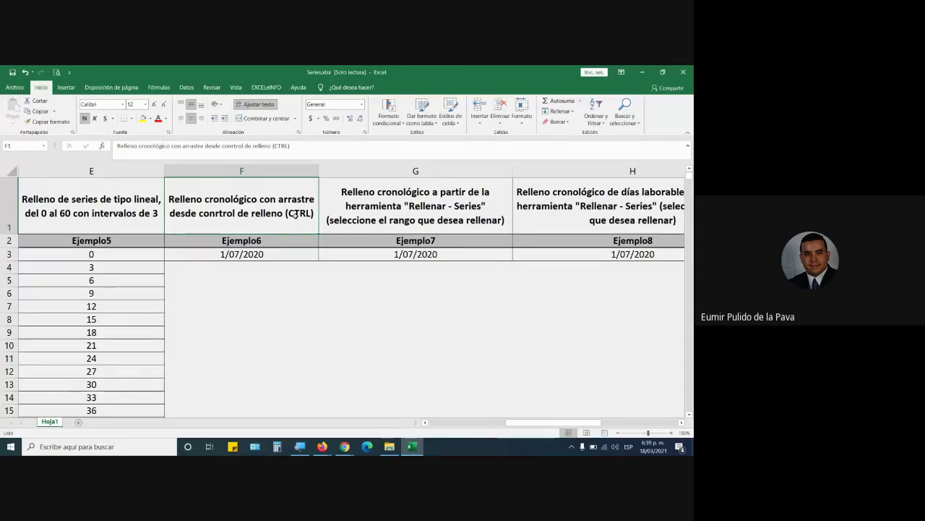
left_click(269, 254)
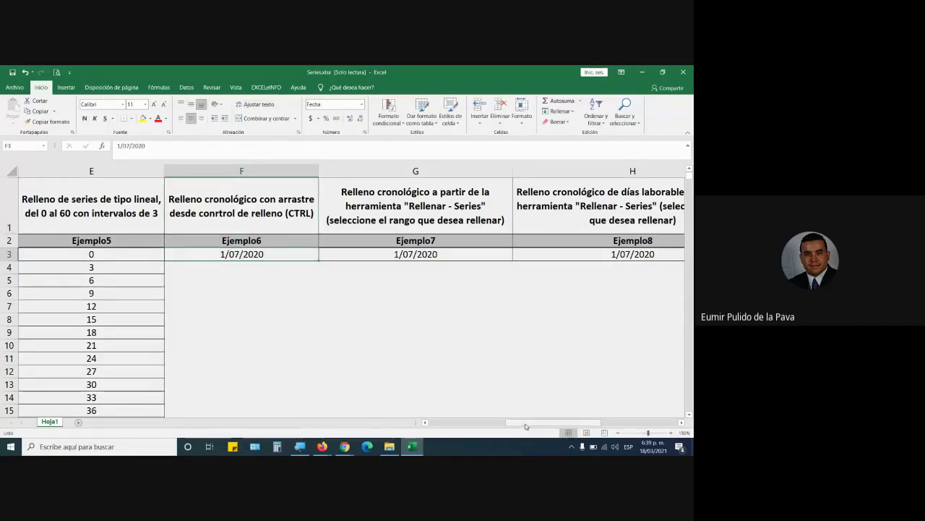
left_click_drag(527, 425, 489, 425)
Change D3 to 15 and fill the Ejemplo4 series down to 27 at row 15
left_click(219, 253)
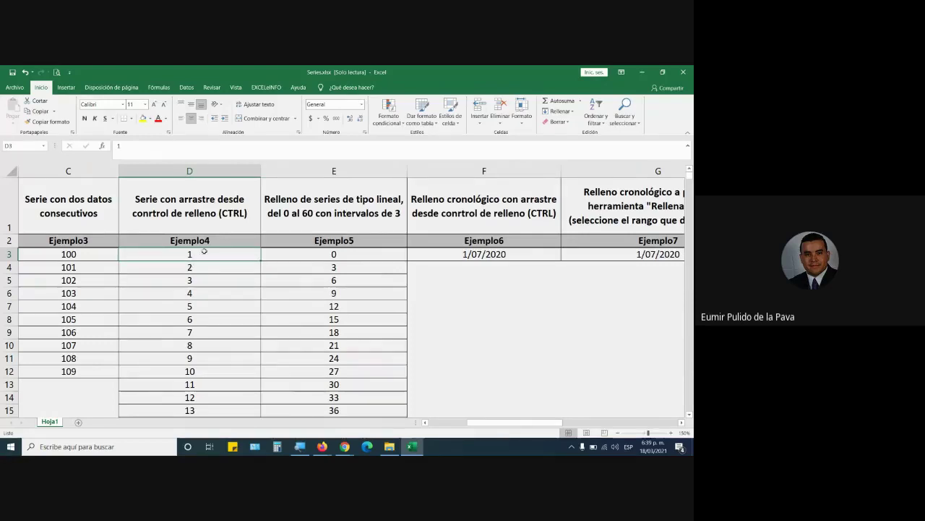
type("15")
key("Return")
left_click(195, 254)
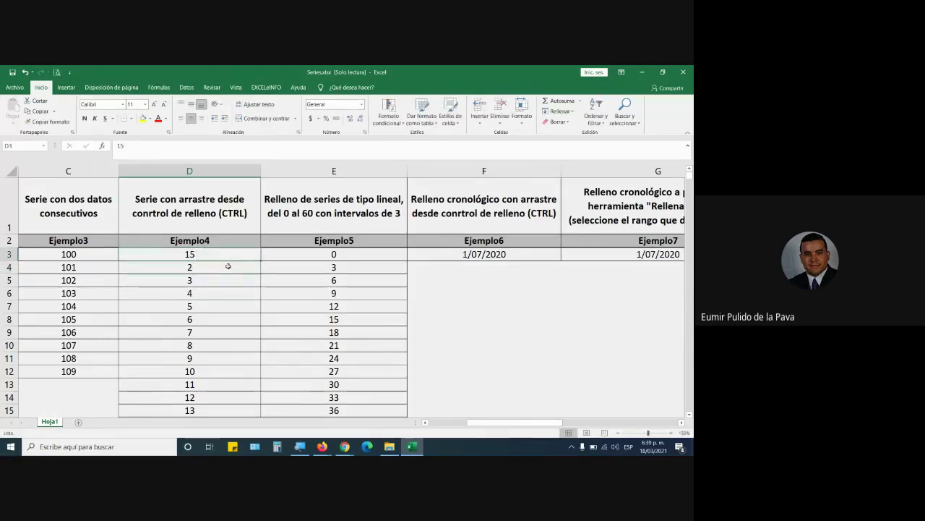
left_click_drag(260, 261, 251, 410)
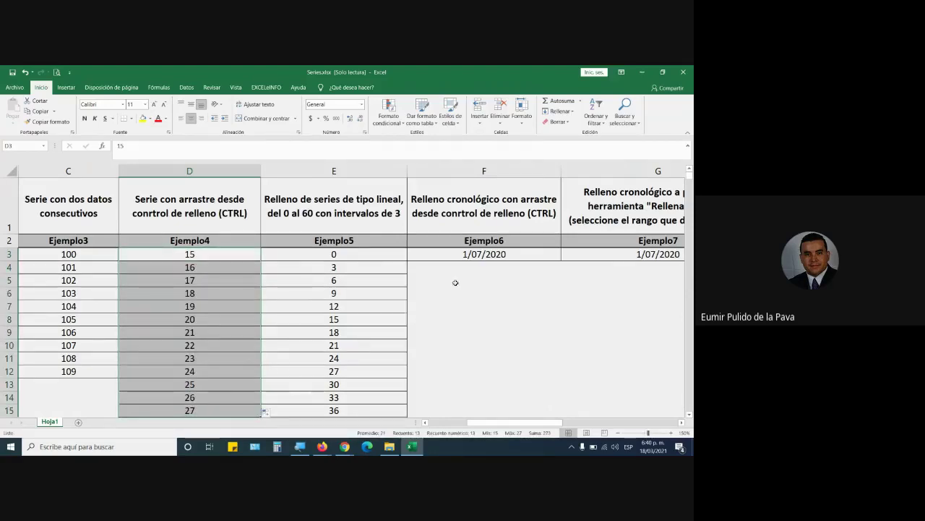
Fill F3:F14 with daily dates from 1/07/2020 to 12/07/2020, admitting a Meet participant midway
left_click(474, 255)
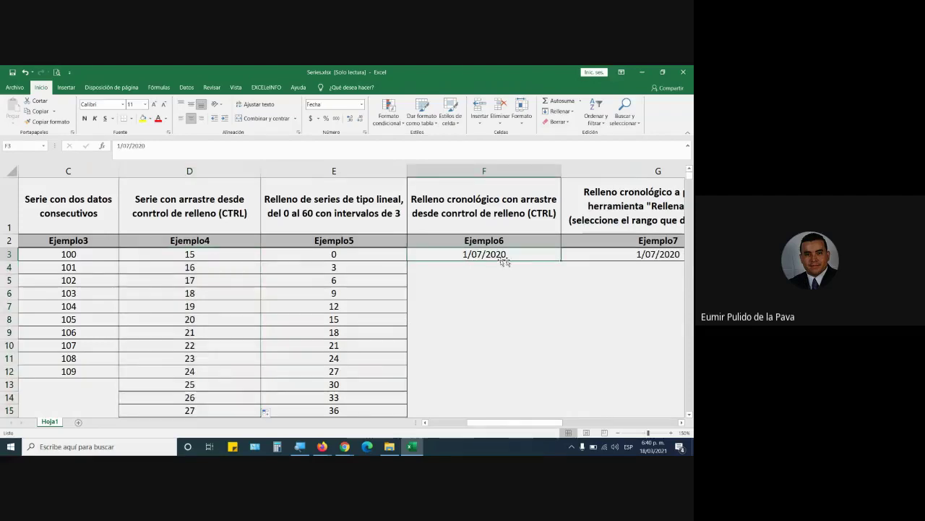
left_click_drag(561, 260, 555, 399)
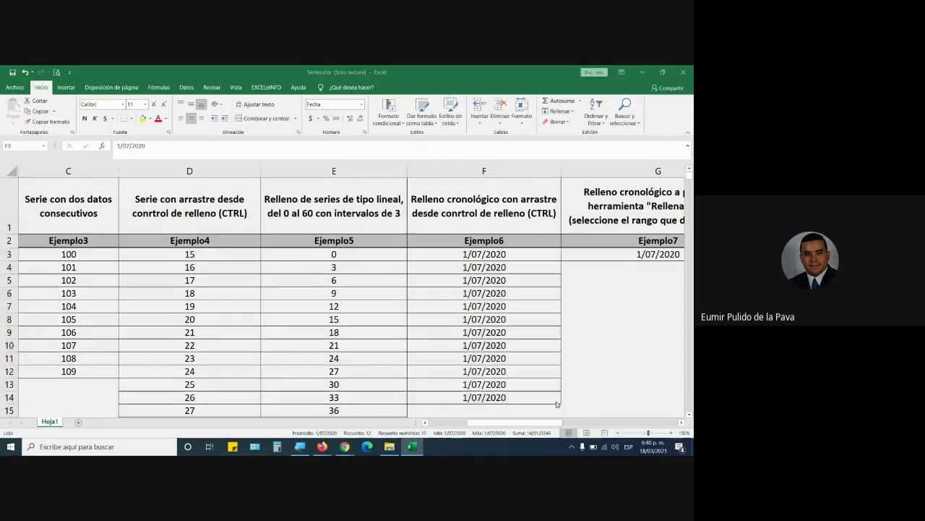
key("alt+Tab")
left_click(432, 176)
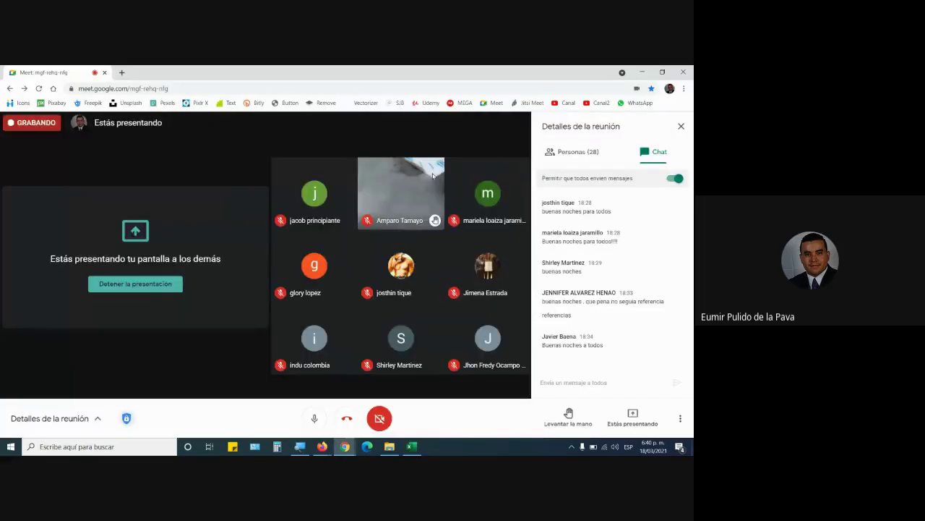
key("alt+Tab")
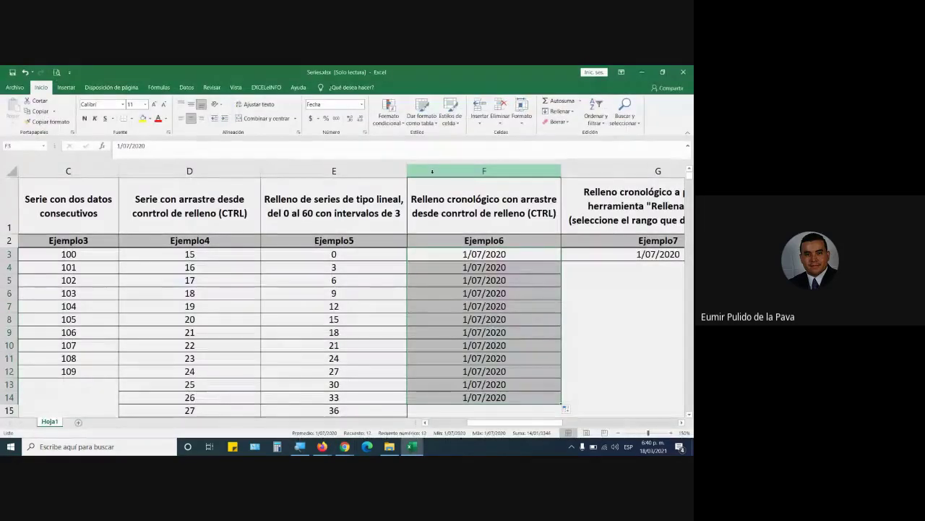
left_click(525, 249)
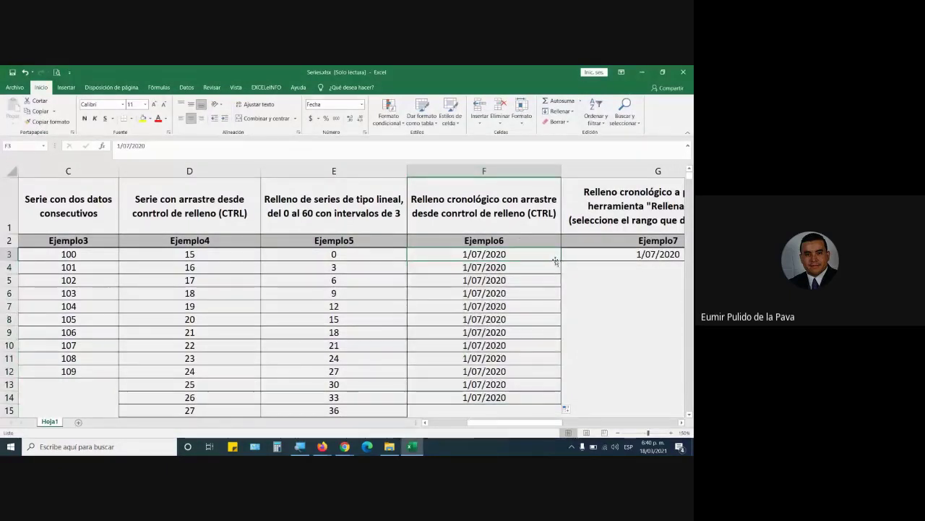
left_click_drag(560, 259, 558, 401)
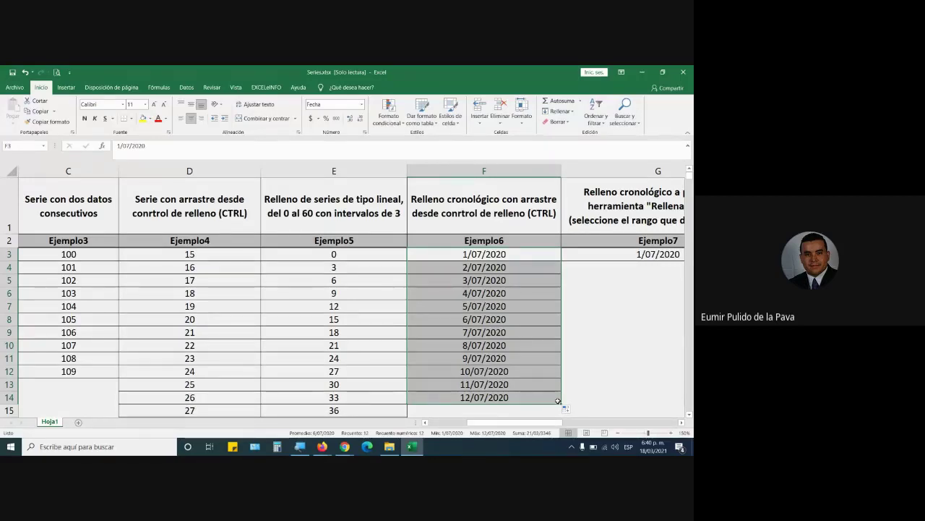
left_click_drag(539, 422, 596, 432)
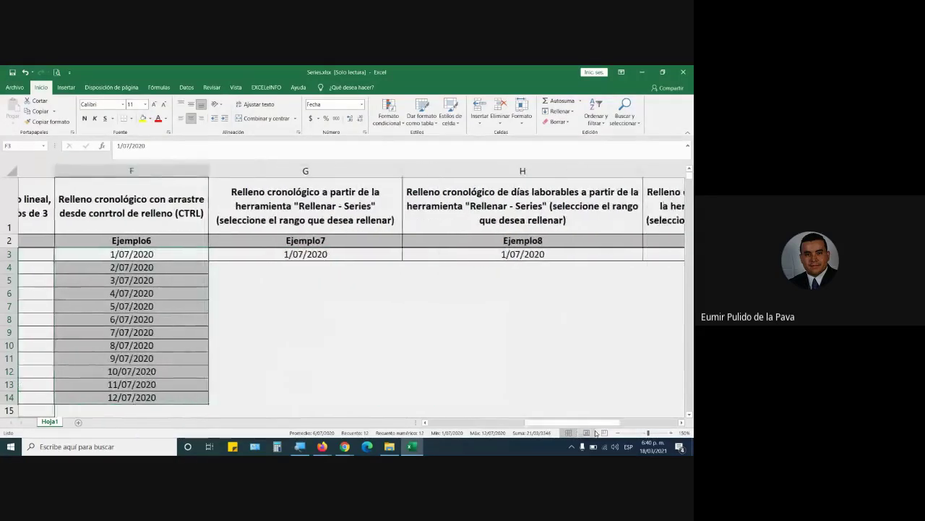
Select G3:G15 below Ejemplo7's 1/07/2020 start date as the range for a date series
left_click(278, 171)
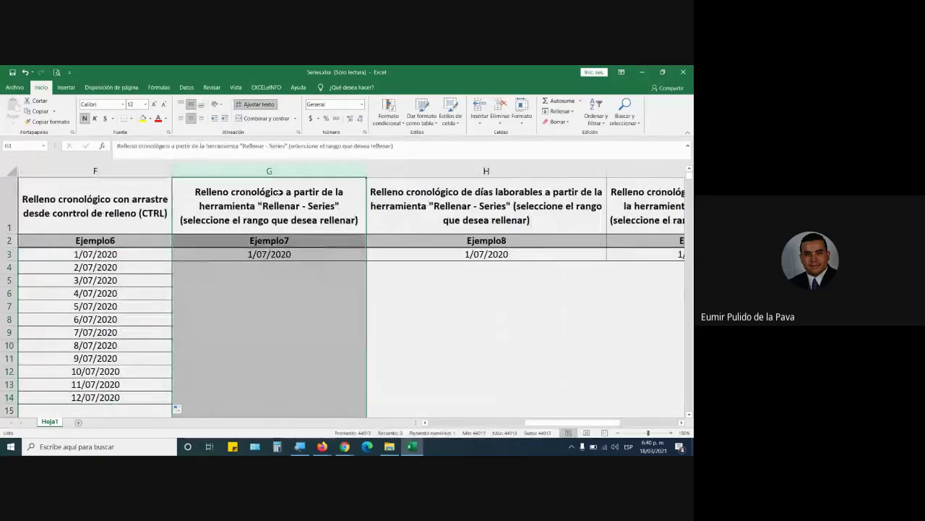
left_click(280, 192)
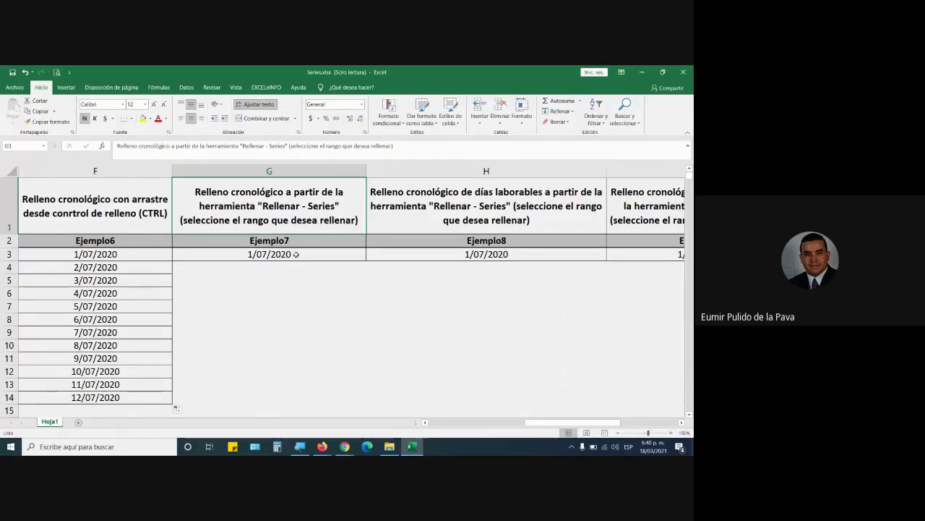
left_click_drag(296, 254, 318, 307)
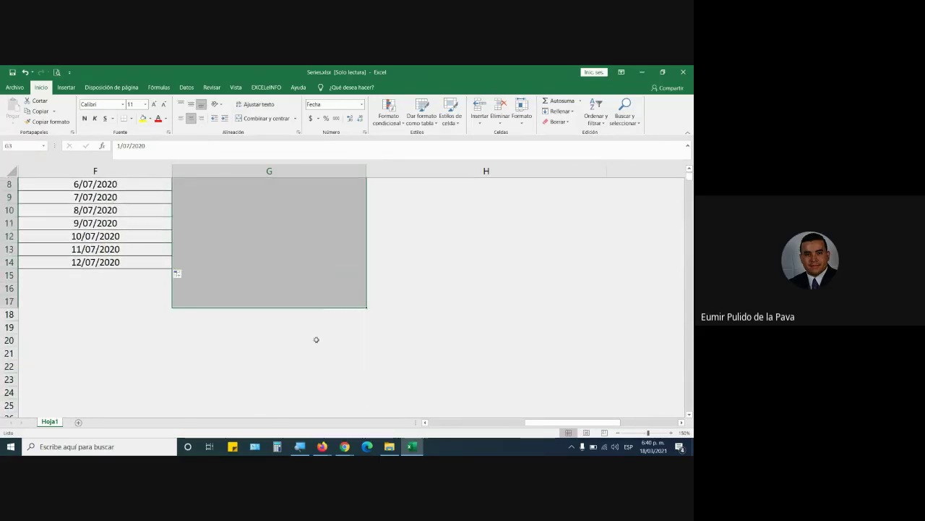
scroll(316, 339, "up", 3)
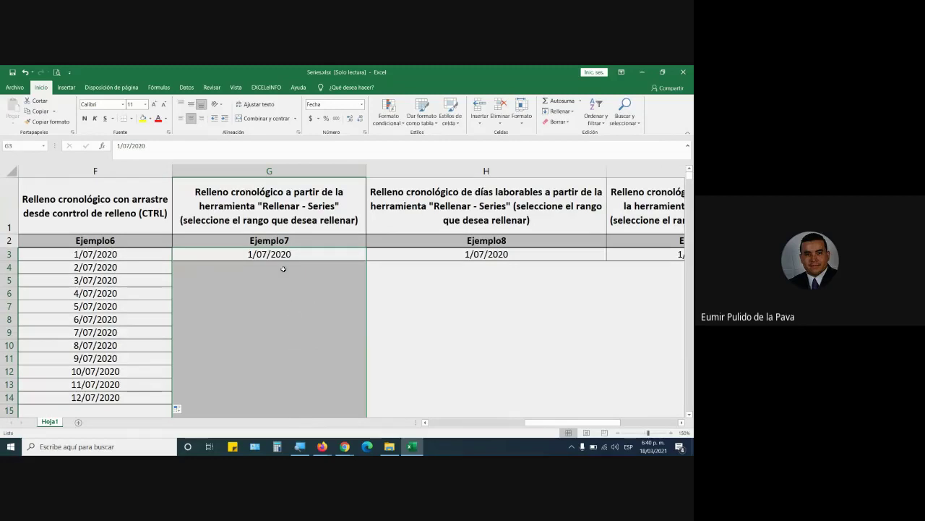
left_click_drag(285, 254, 289, 408)
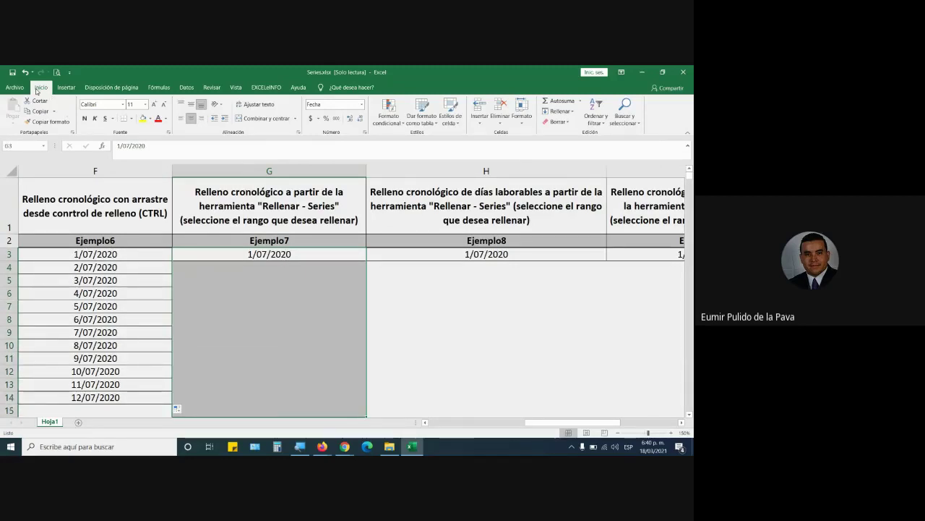
Fill column G with a Series of dates down columns, daily, with increment 1, magnifying the view for the audience
left_click(561, 111)
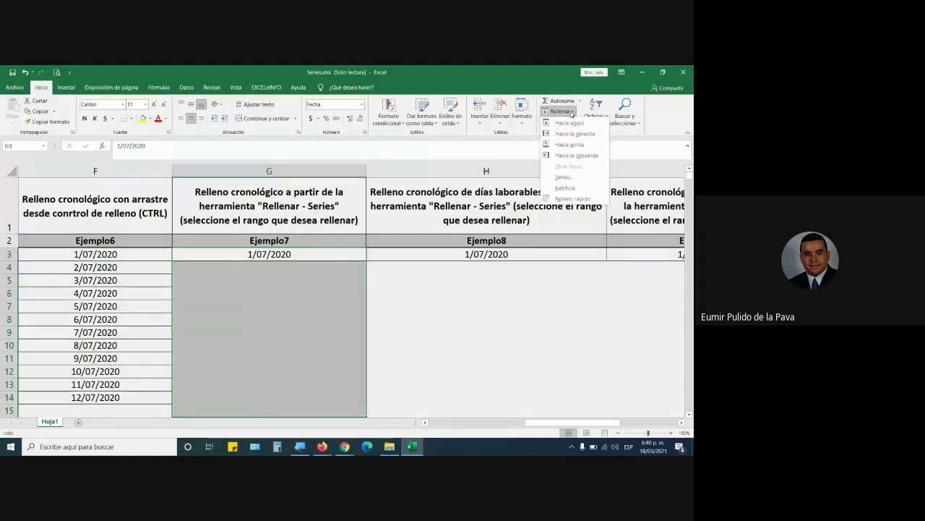
left_click(561, 176)
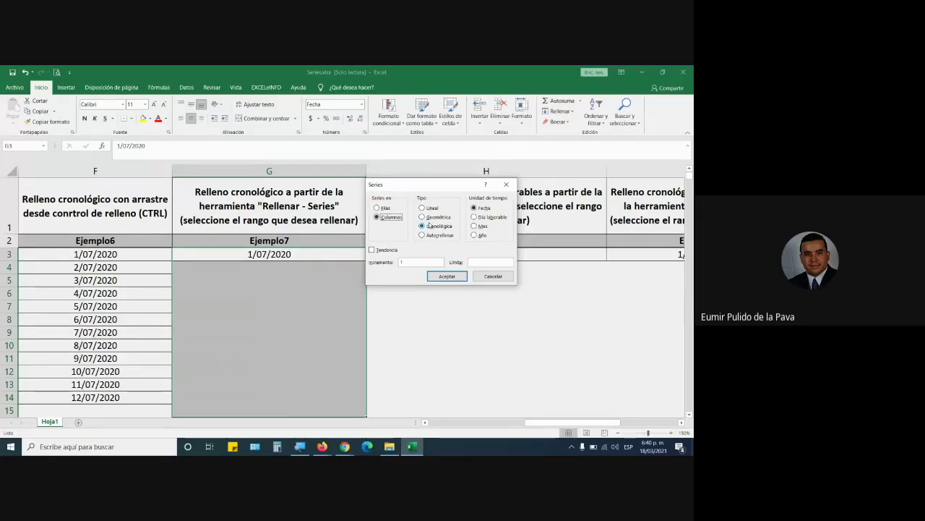
left_click_drag(432, 193, 342, 206)
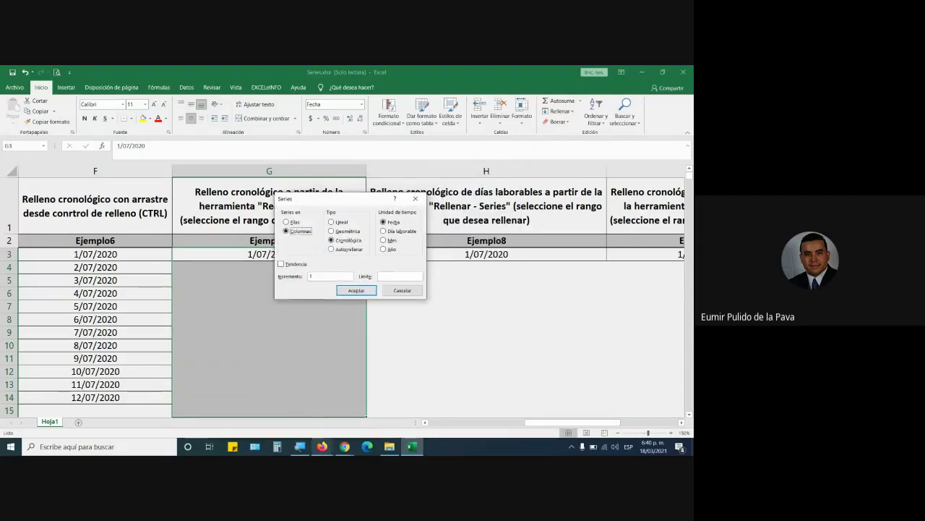
left_click(300, 446)
left_click(296, 348)
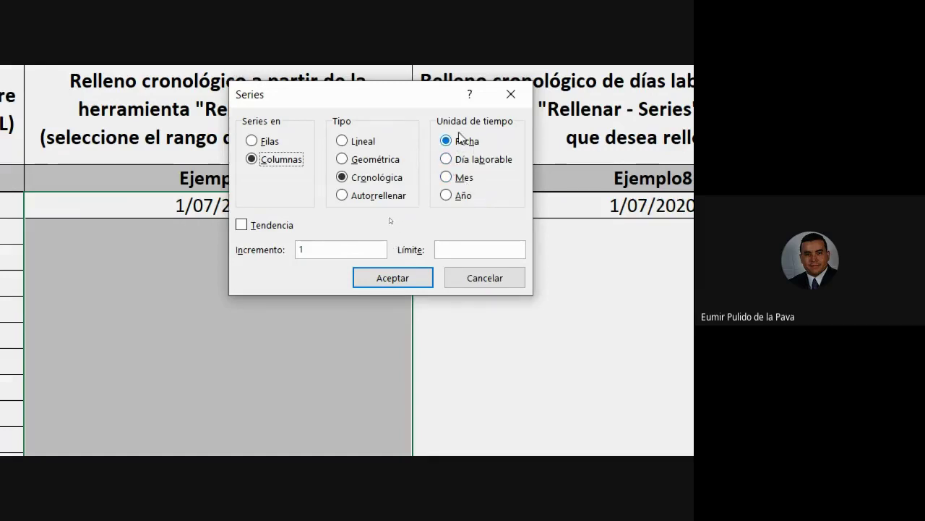
left_click(312, 250)
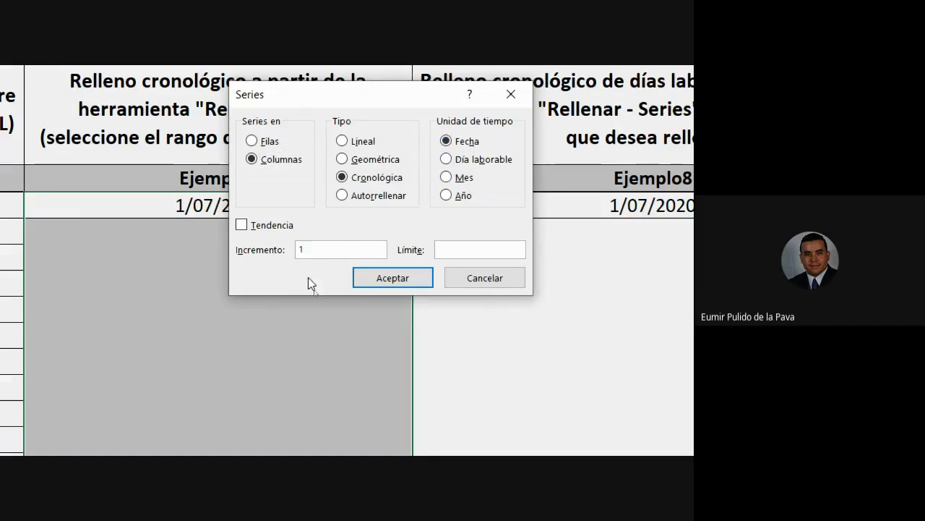
left_click(461, 249)
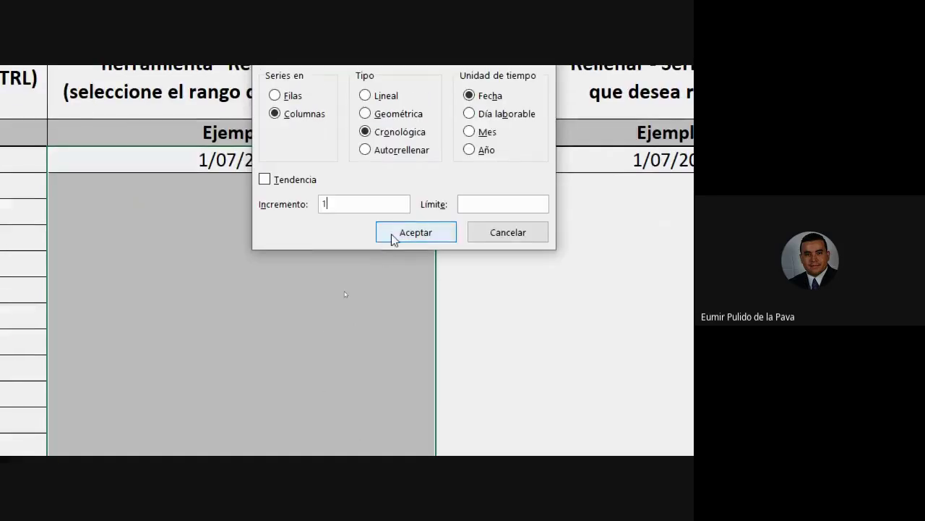
left_click(394, 238)
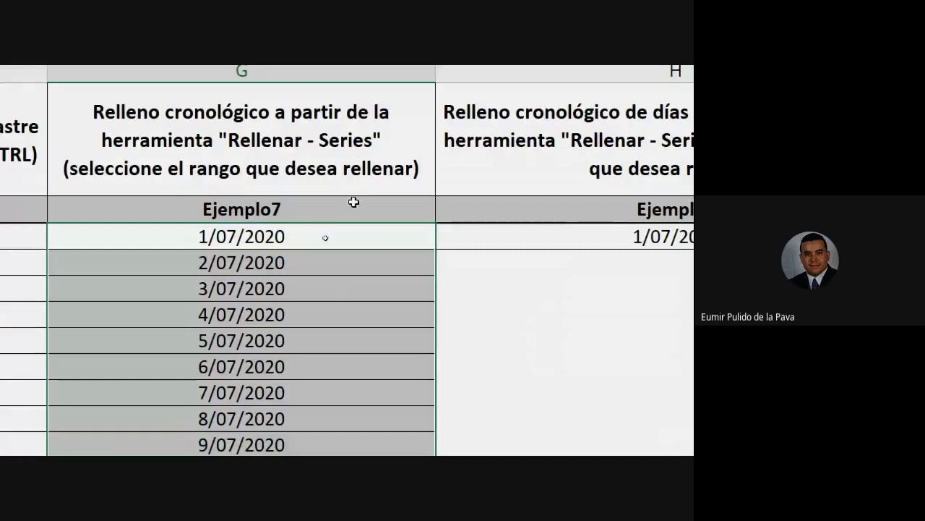
Extend the Ejemplo7 dates with the fill handle to 16/07/2020, then select Ejemplo8's 1/07/2020 start date
left_click(349, 232)
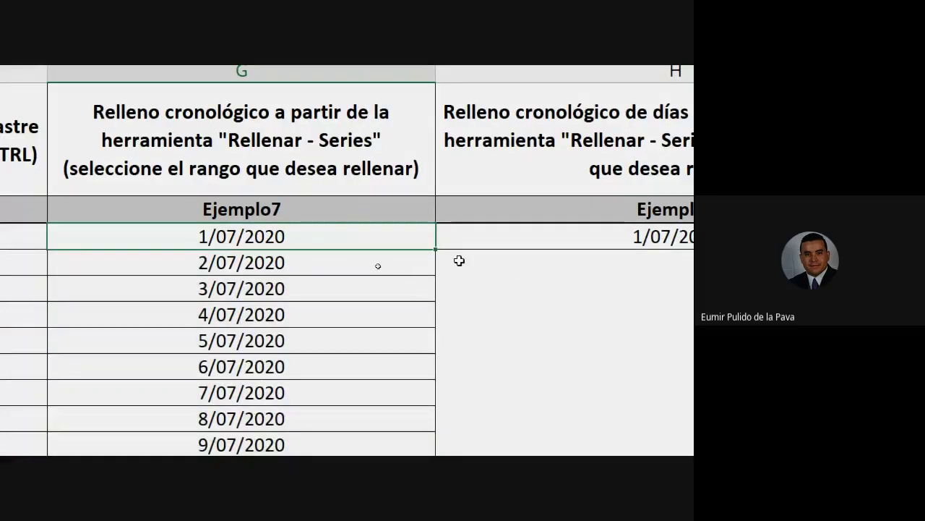
left_click_drag(436, 251, 440, 328)
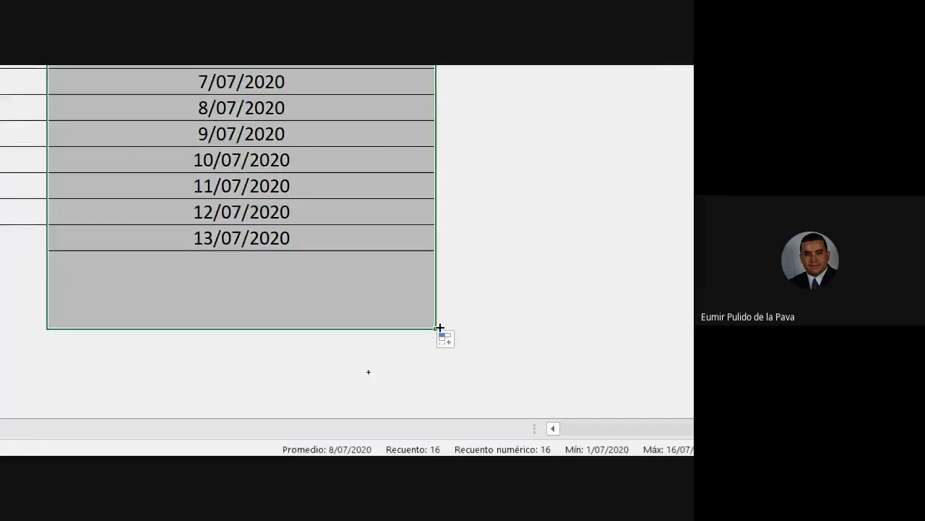
scroll(438, 318, "up", 5)
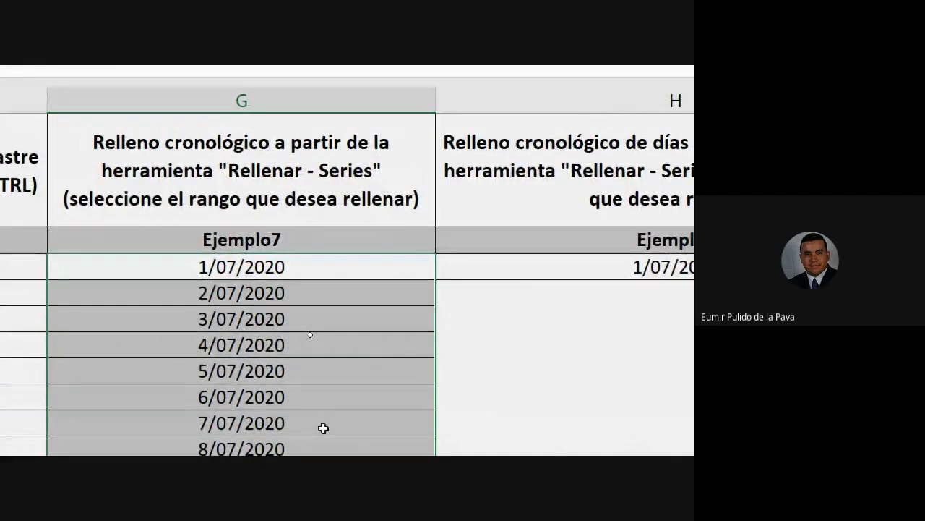
left_click(533, 268)
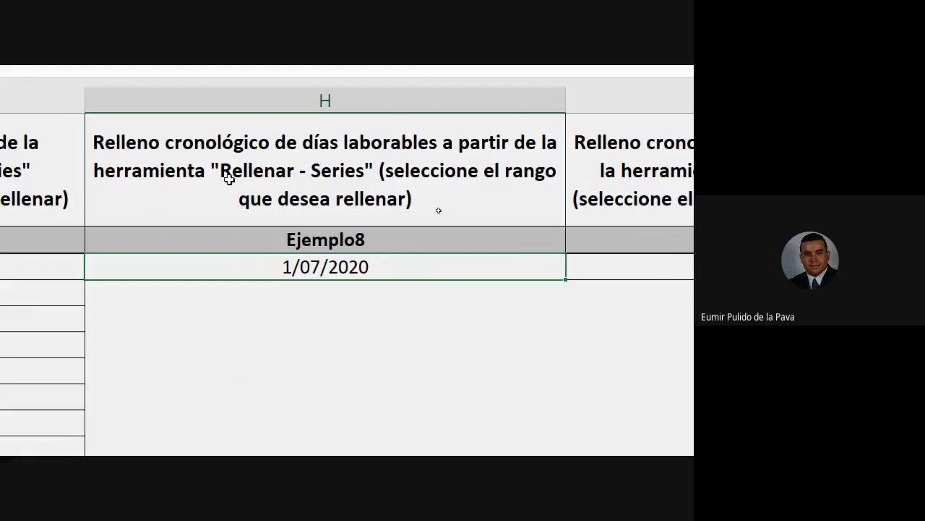
Admit the waiting guest in the Google Meet call and return to Excel
mouse_move(65, 434)
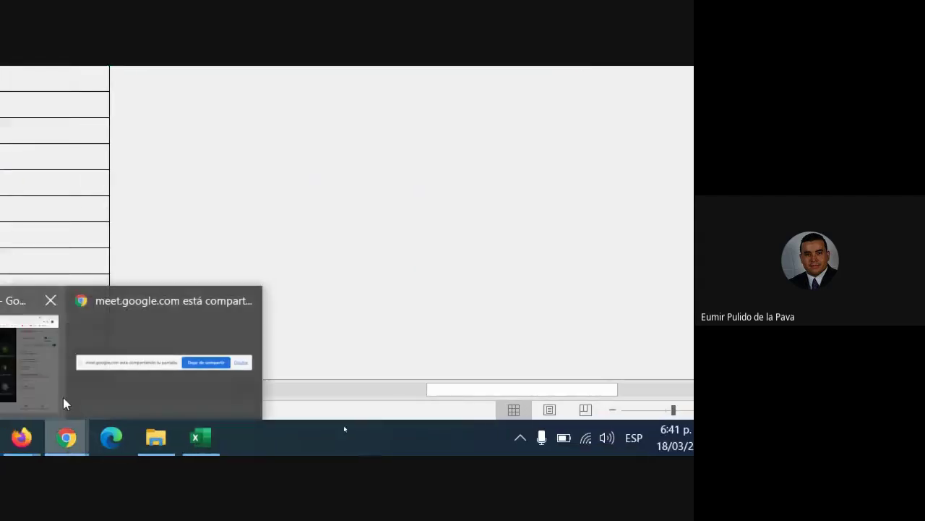
left_click(63, 389)
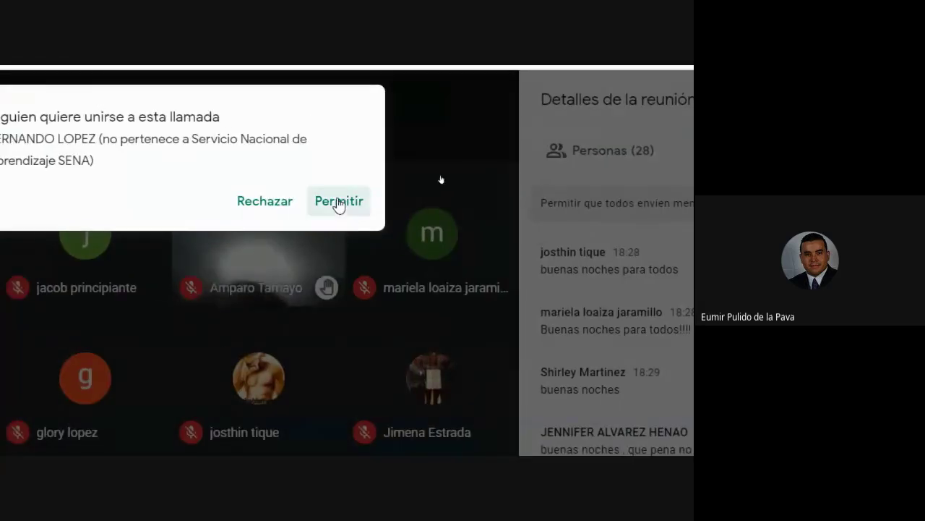
left_click(339, 203)
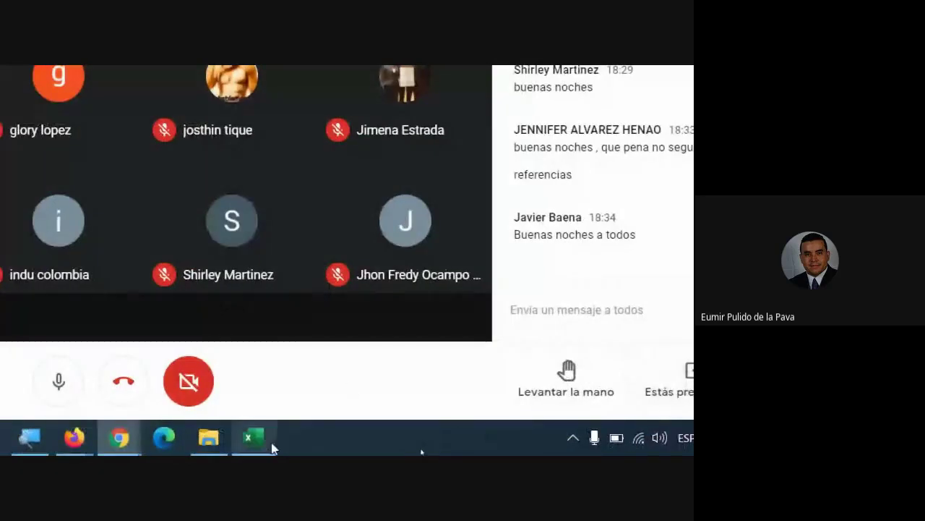
left_click(269, 443)
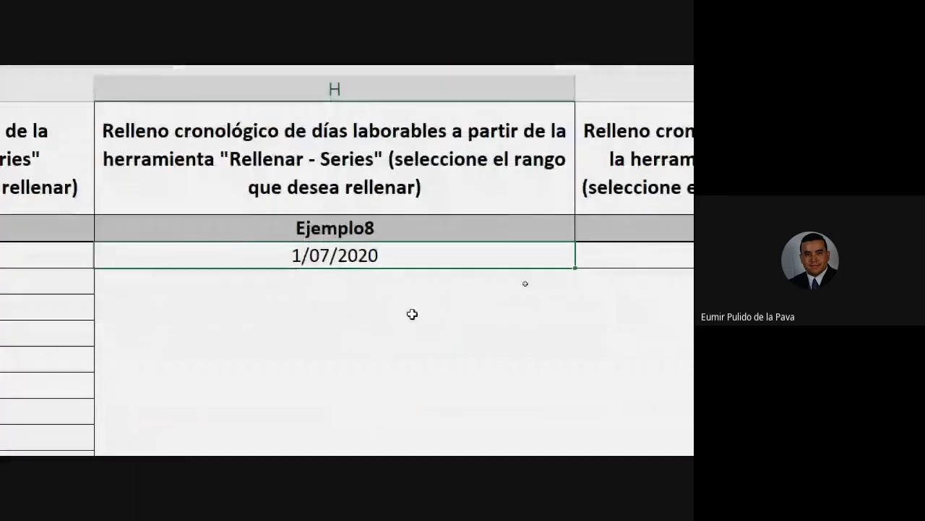
Fill the Ejemplo8 range from 1/07/2020 with a Día laborable date series
mouse_move(405, 252)
left_mouse_down()
mouse_move(397, 440)
mouse_move(412, 174)
mouse_move(413, 243)
left_mouse_up()
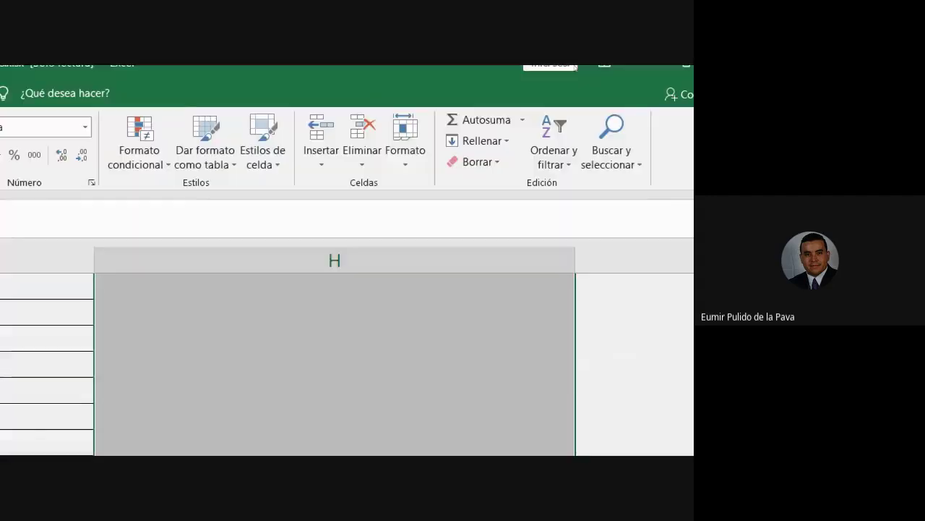
left_click(490, 142)
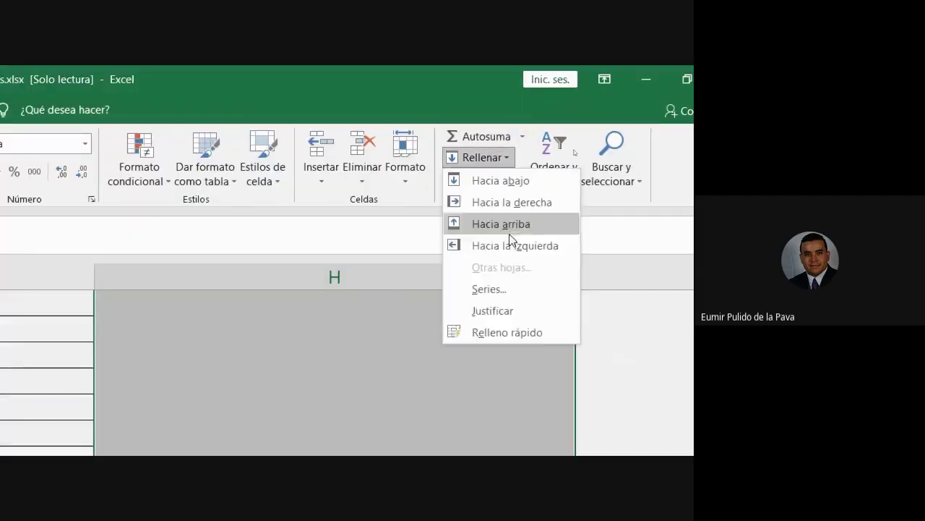
left_click(511, 287)
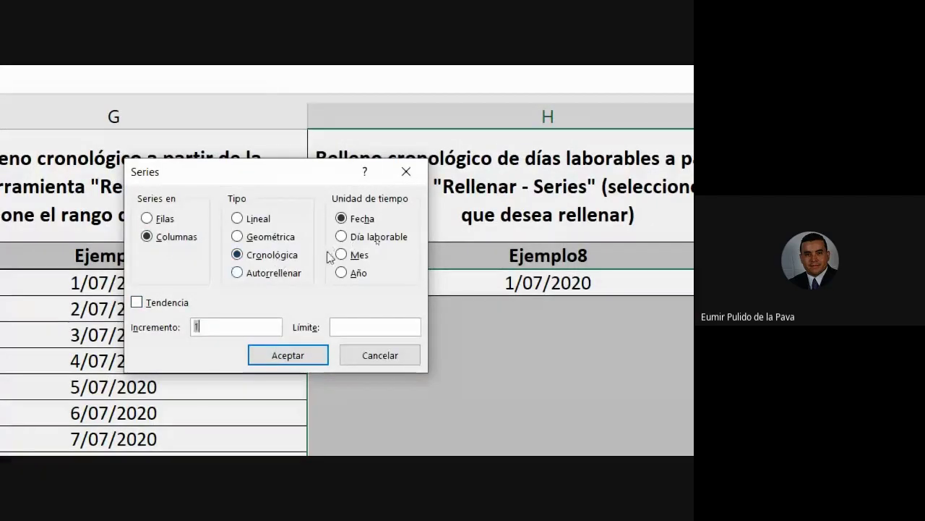
left_click(342, 237)
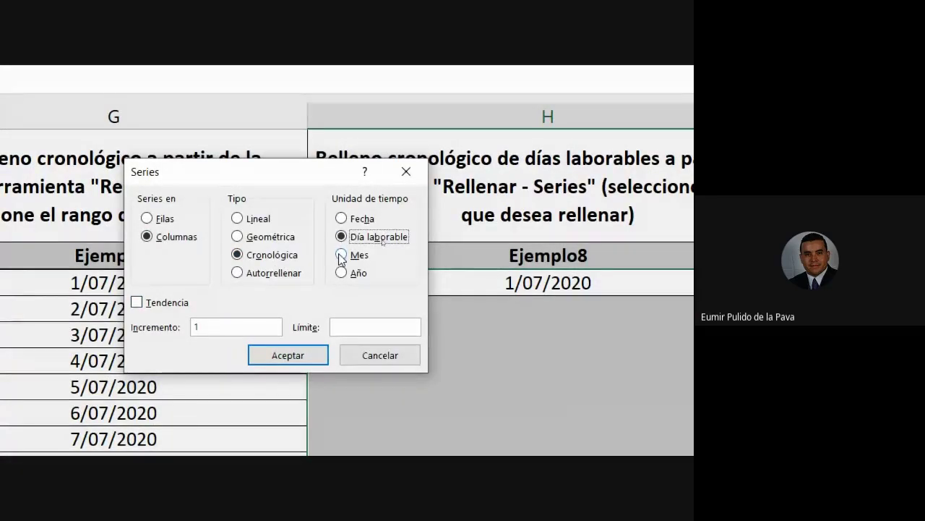
left_click(273, 355)
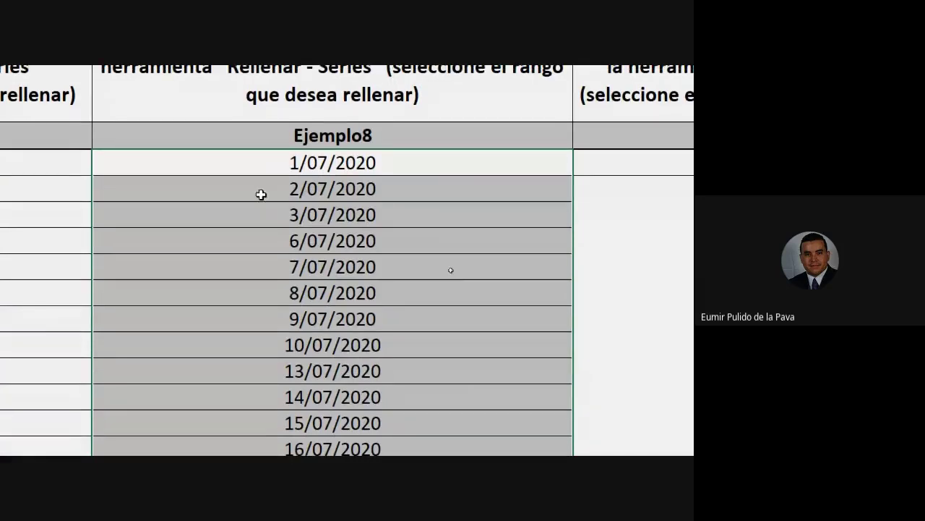
Review the working-day dates, checking 1/07 to 3/07/2020 and then 7/07/2020
left_click_drag(271, 171, 254, 188)
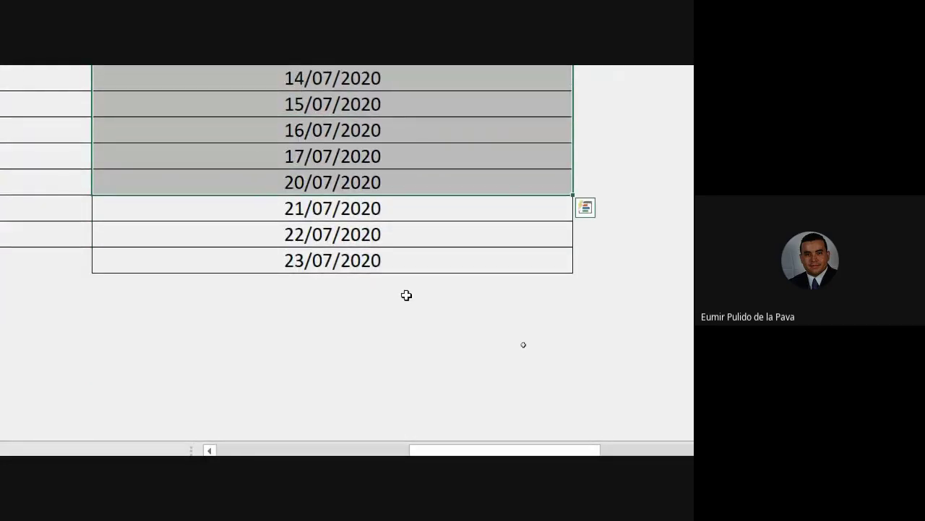
scroll(406, 295, "up", 3)
left_click(373, 229)
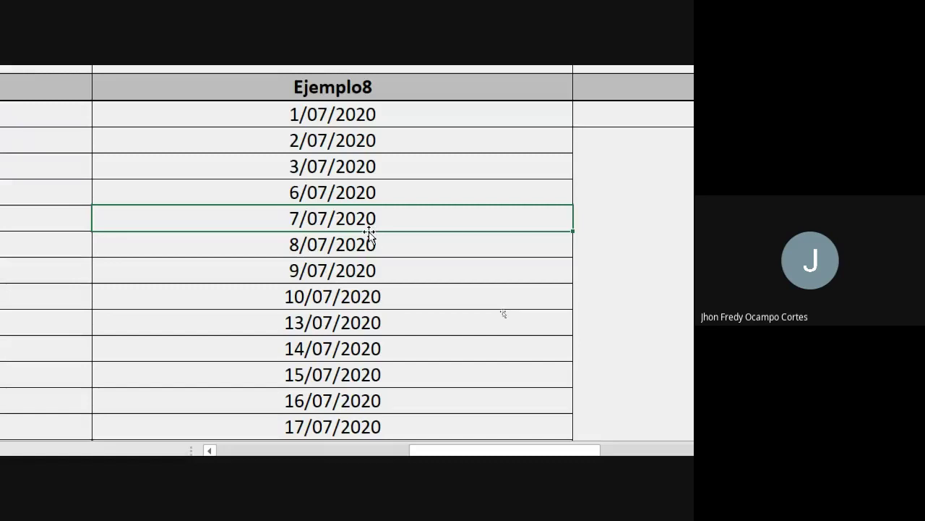
scroll(373, 232, "up", 2)
scroll(289, 94, "up", 1)
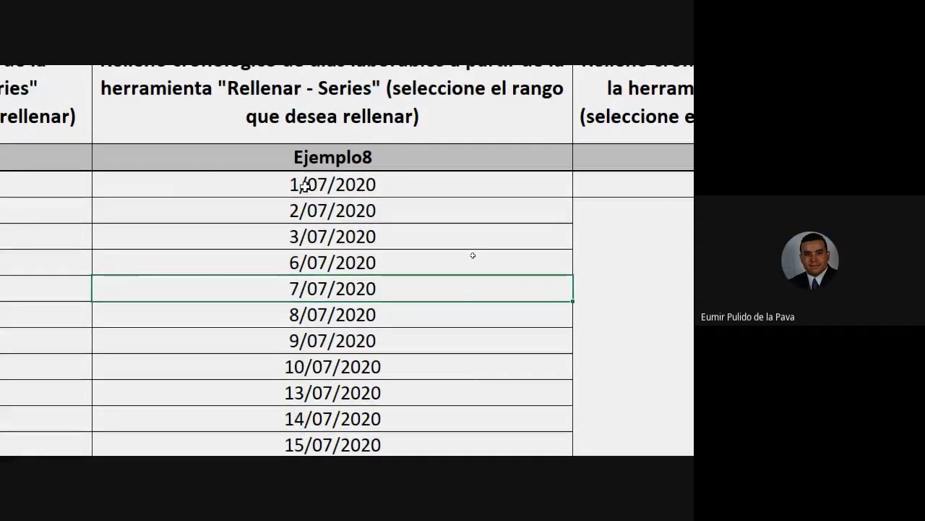
scroll(490, 259, "down", 2)
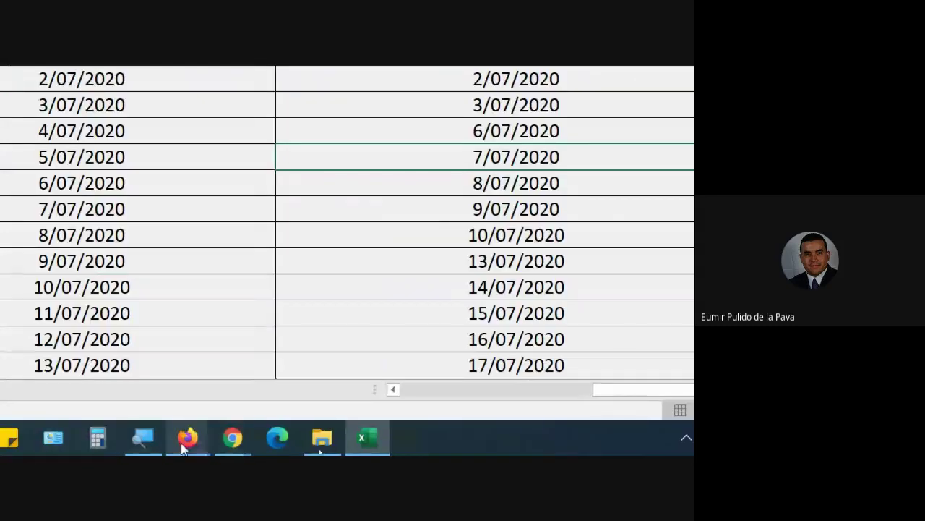
In Firefox, search for 'calendario 2020' in a new tab
left_click(183, 442)
left_click(125, 361)
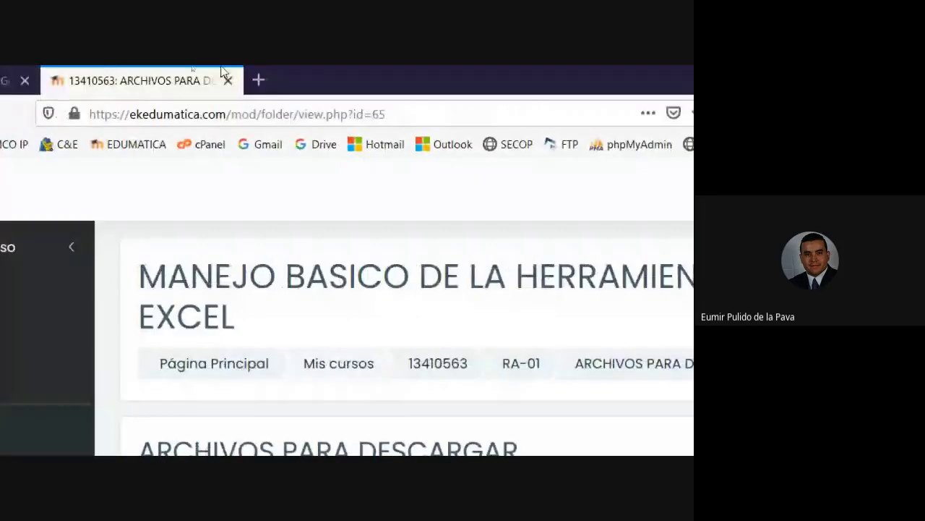
left_click(266, 80)
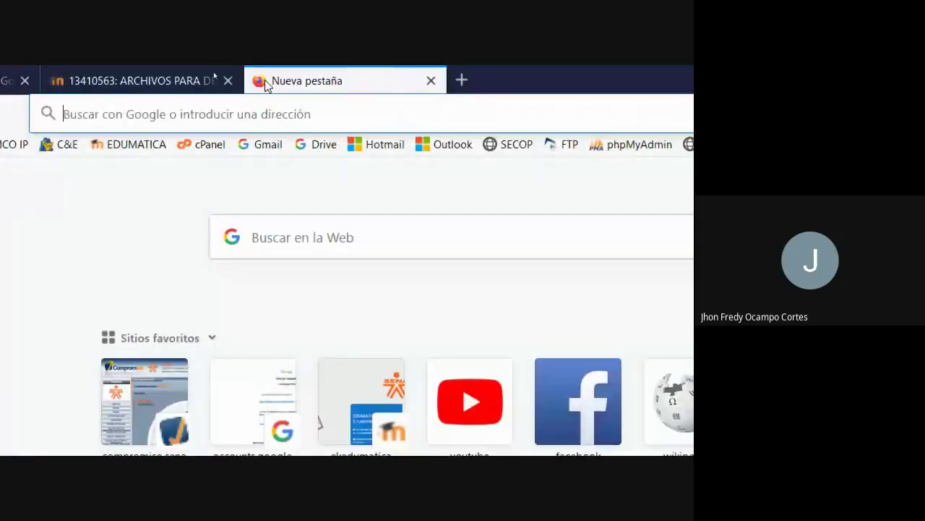
type("ca")
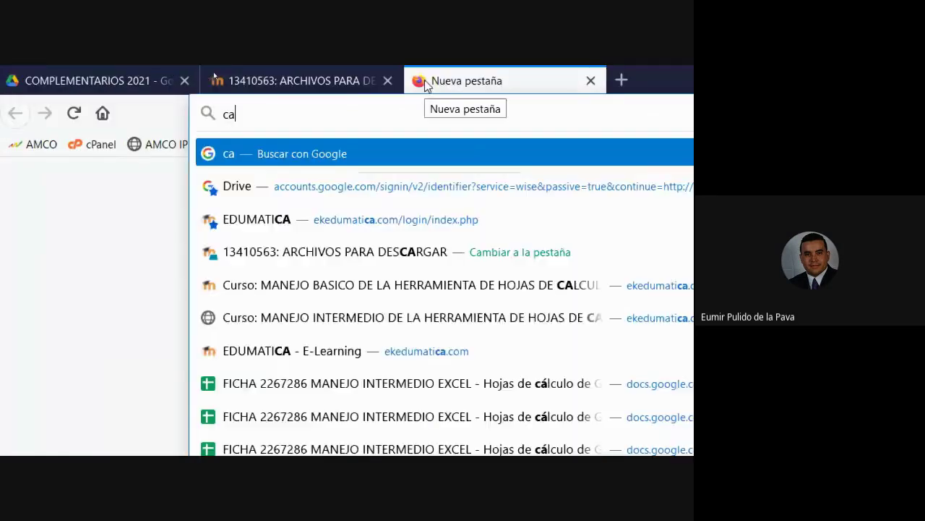
type("lendario 2020")
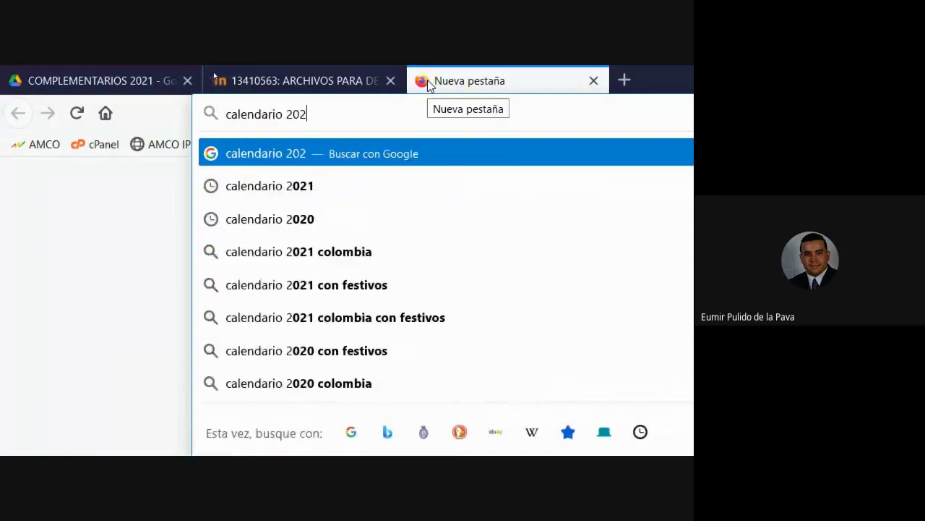
key("Return")
Scroll the 2020 Colombia calendar to July and highlight its first two weeks
scroll(275, 432, "down", 3)
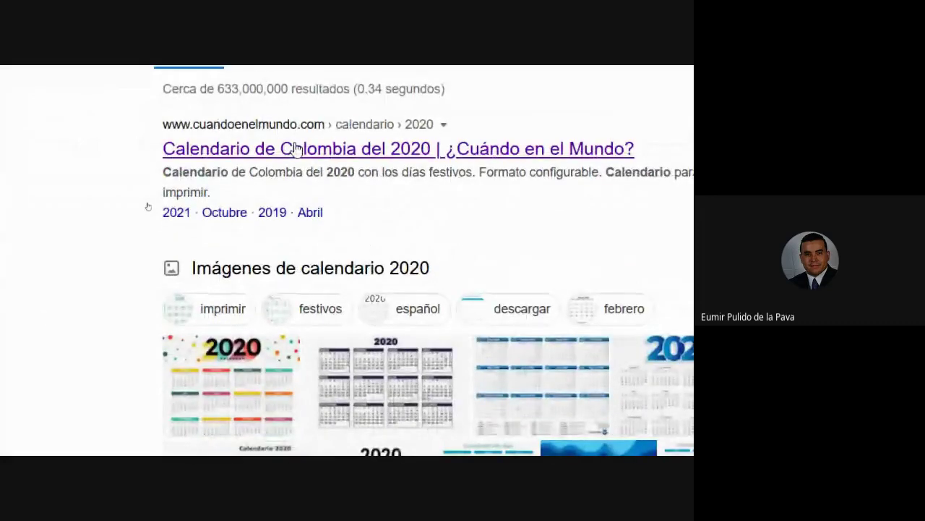
scroll(351, 306, "down", 10)
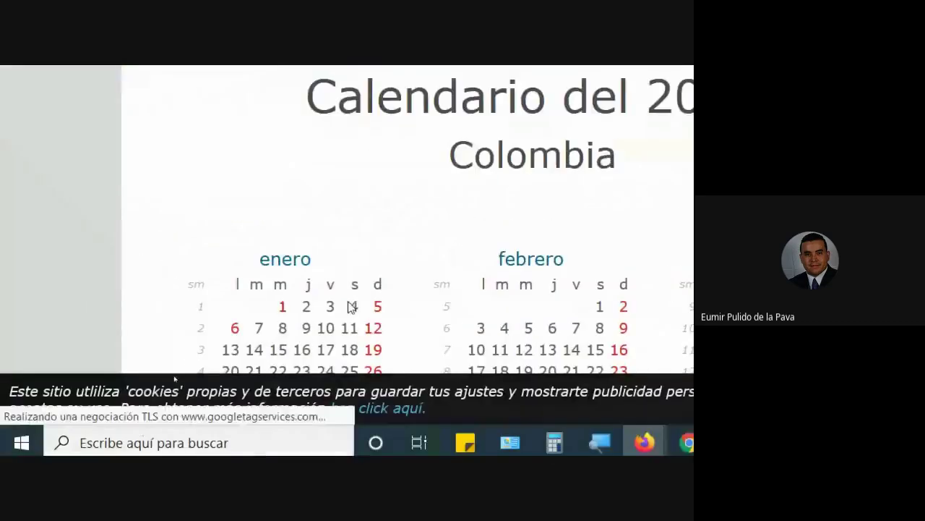
scroll(359, 286, "down", 1)
double_click(282, 205)
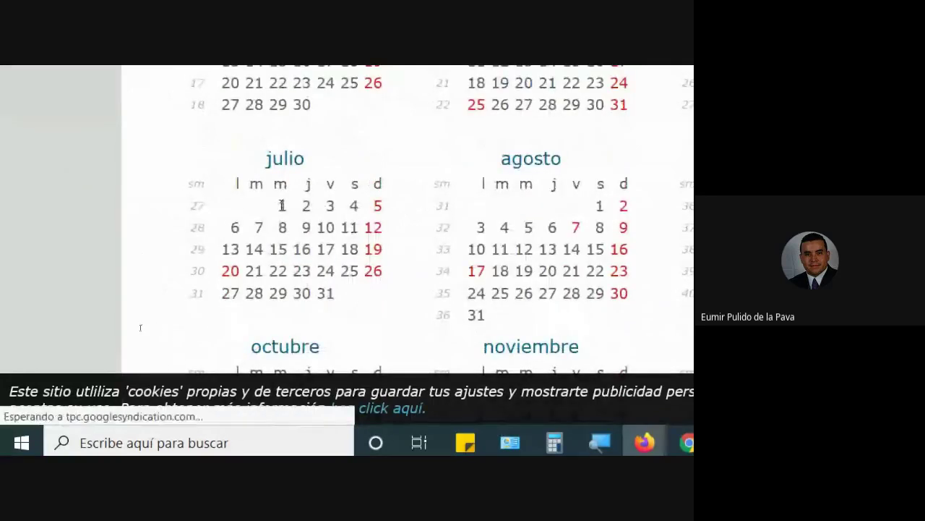
left_click_drag(292, 210, 396, 210)
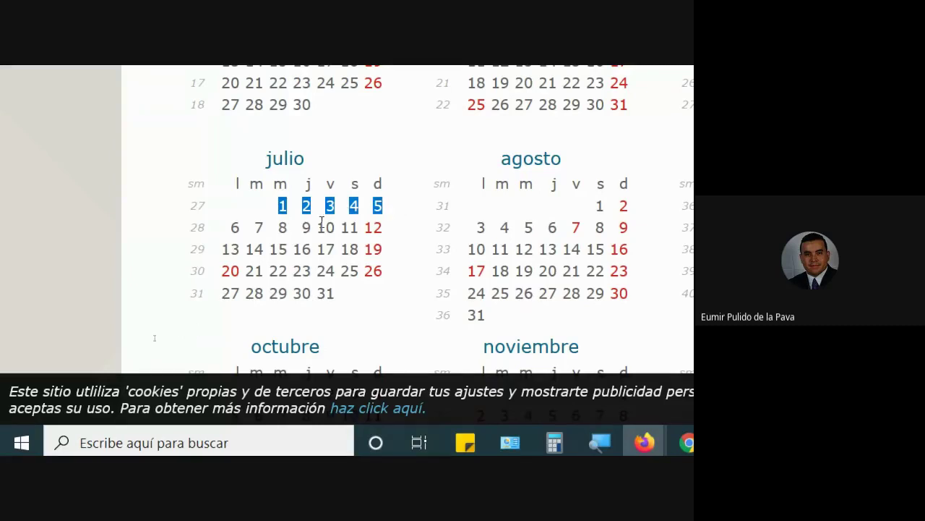
left_click_drag(232, 227, 381, 228)
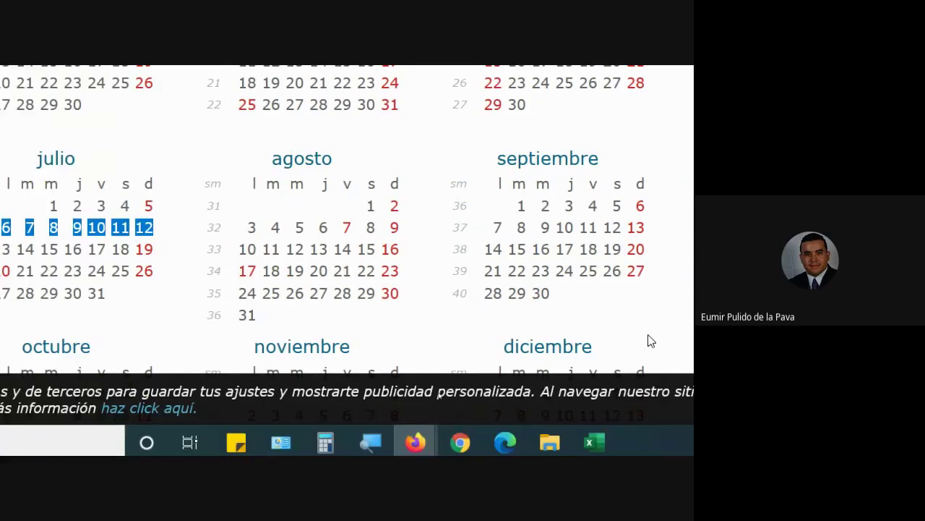
left_click(263, 245)
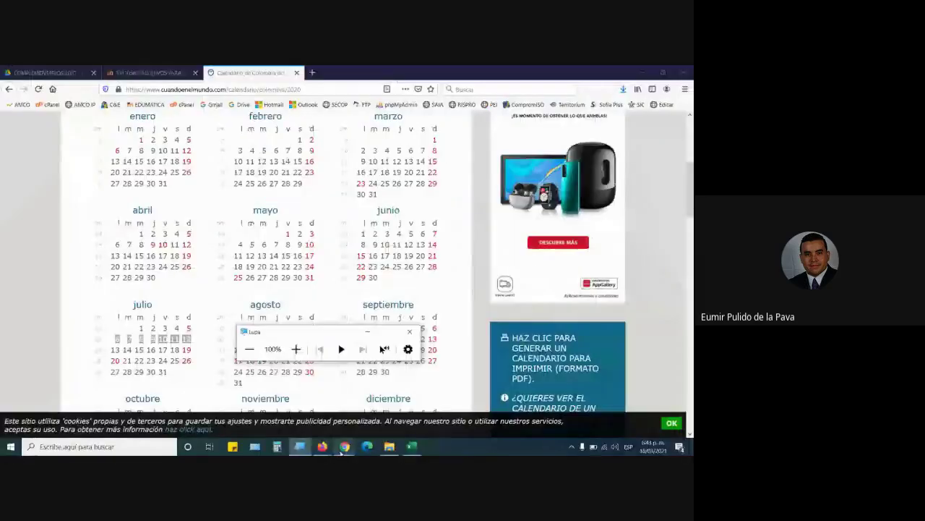
Admit the waiting person in Meet, then return to Excel and select 20/07/2020 in H16
mouse_move(460, 441)
left_click(309, 407)
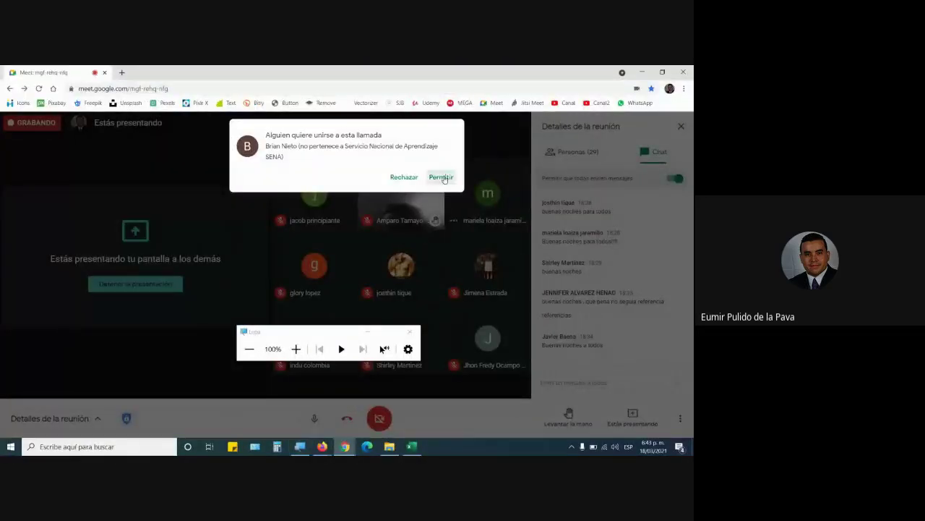
left_click(442, 178)
left_click(371, 332)
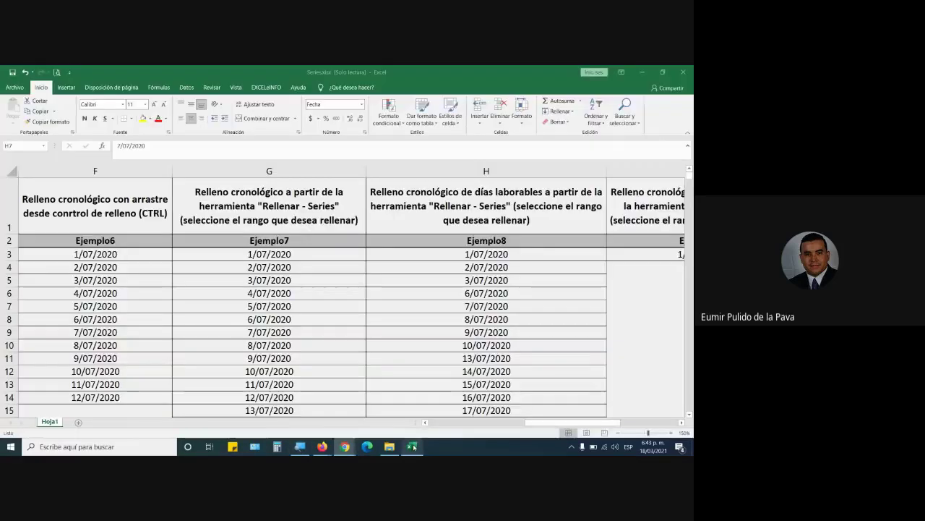
left_click(412, 446)
scroll(337, 328, "down", 2)
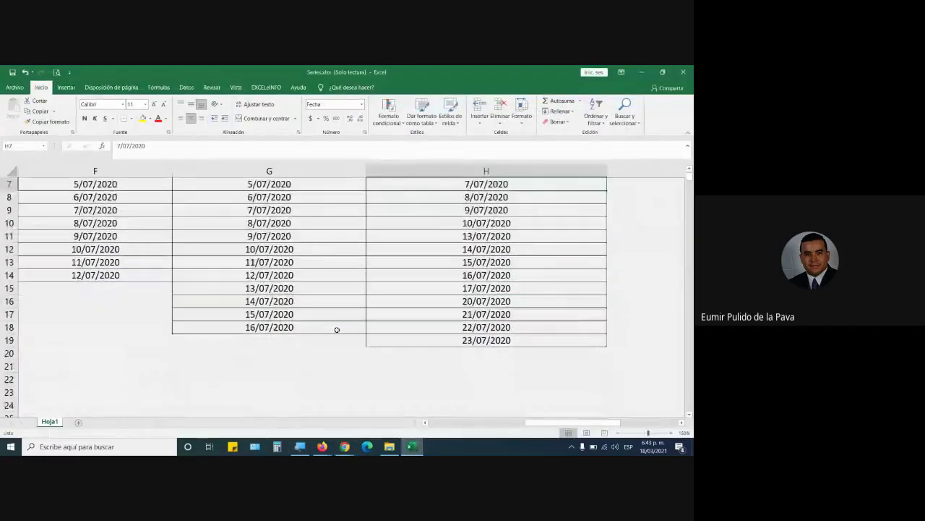
left_click(469, 301)
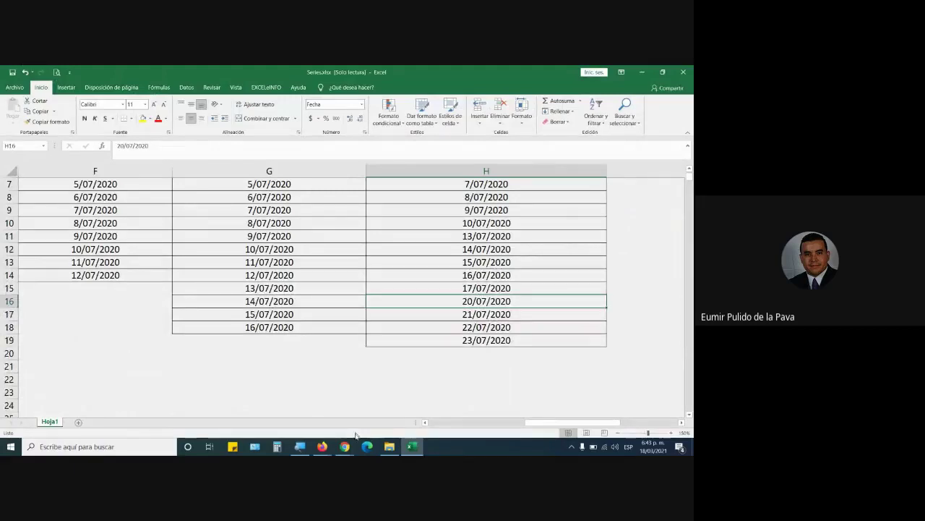
Mark July 20 on the 2020 calendar page, then go back to the Excel workbook
mouse_move(345, 446)
left_click(304, 404)
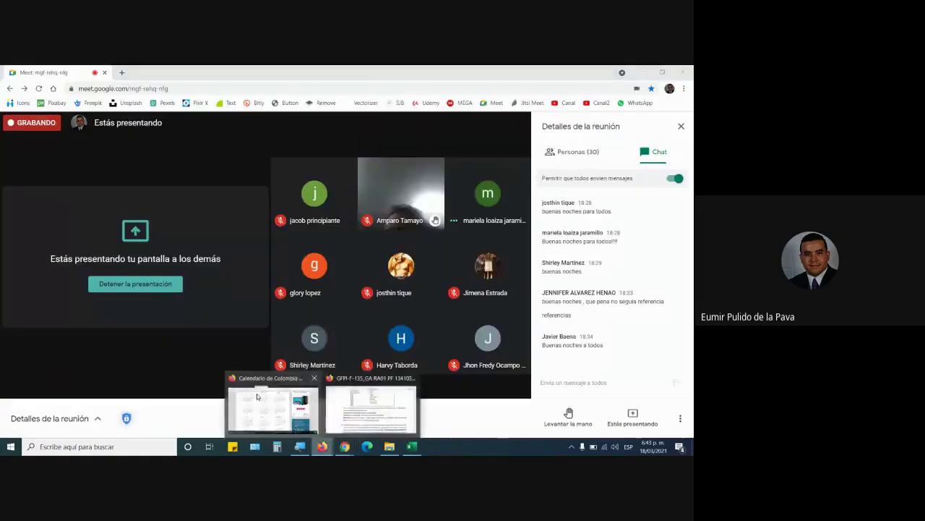
left_click(268, 403)
left_click(113, 360)
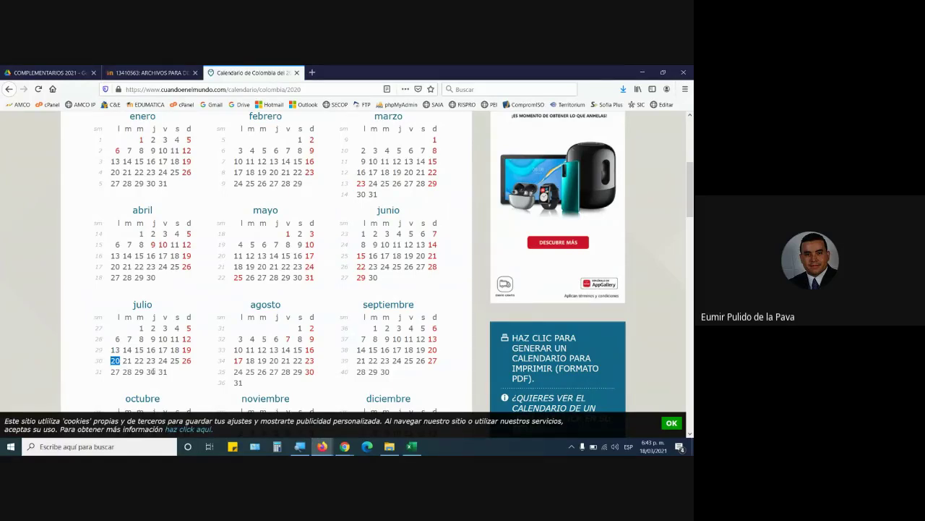
left_click(345, 446)
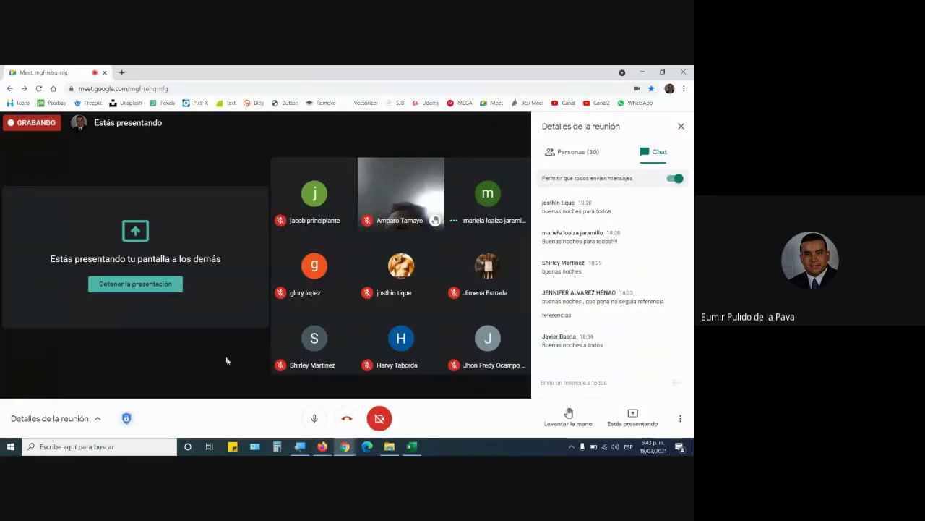
left_click(410, 446)
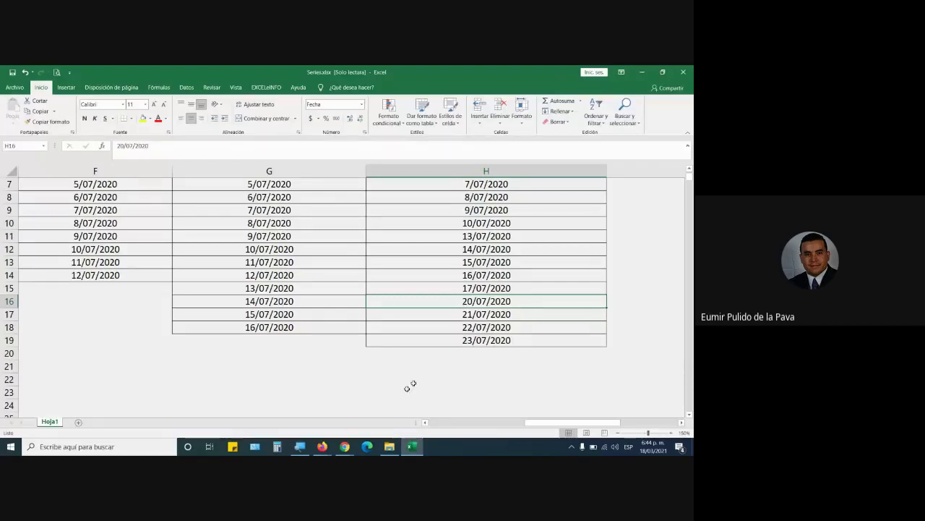
Bring the video call forward briefly and return to the Excel sheet
mouse_move(345, 446)
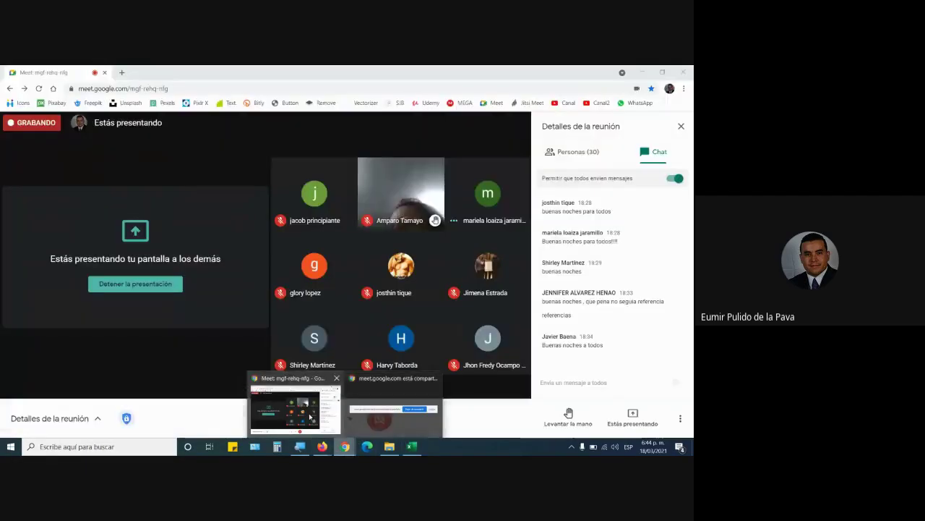
left_click(311, 418)
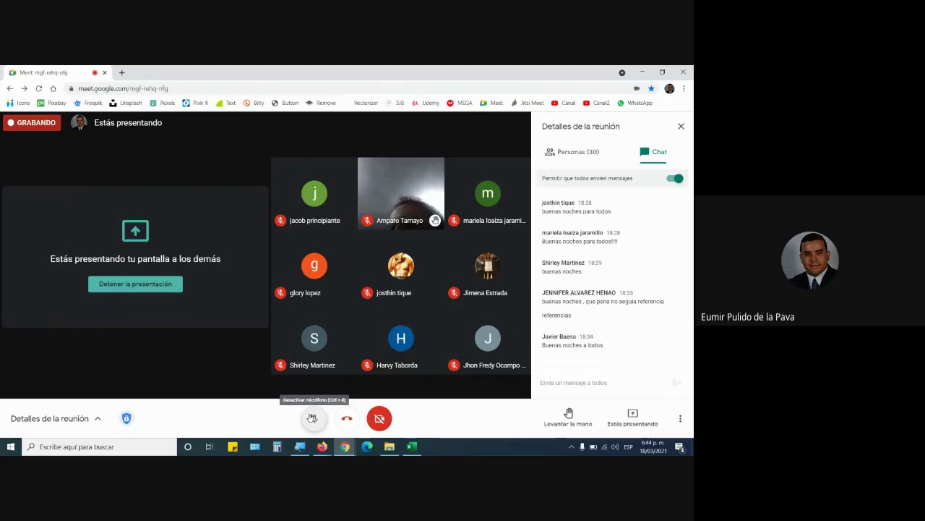
left_click(412, 447)
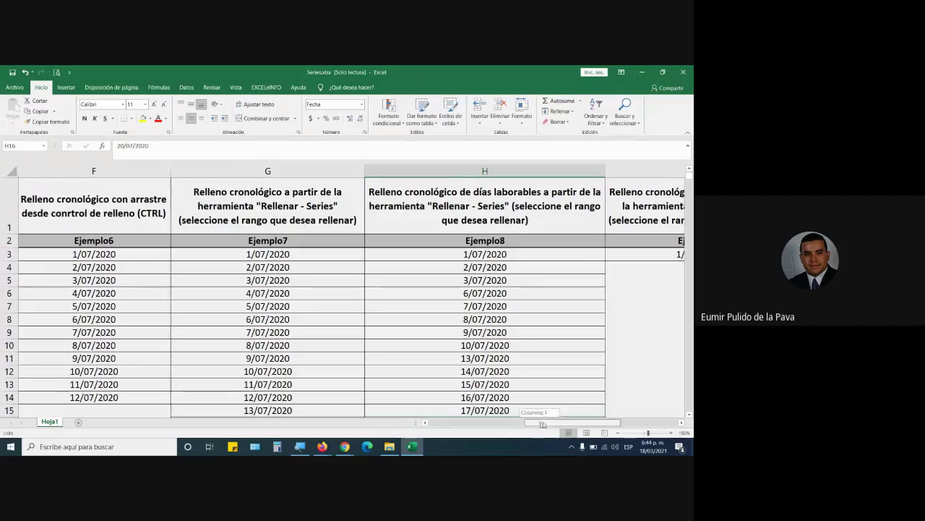
Scroll right to Ejemplo9's 1/07/2020 start date, admit the next Meet participant, and return to Excel
left_click_drag(526, 423, 563, 423)
left_click(391, 255)
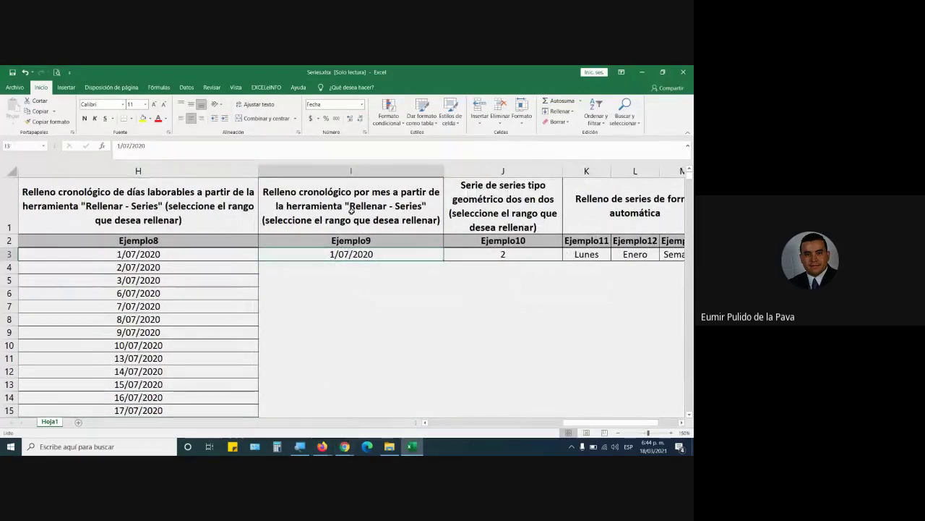
mouse_move(345, 446)
left_click(391, 409)
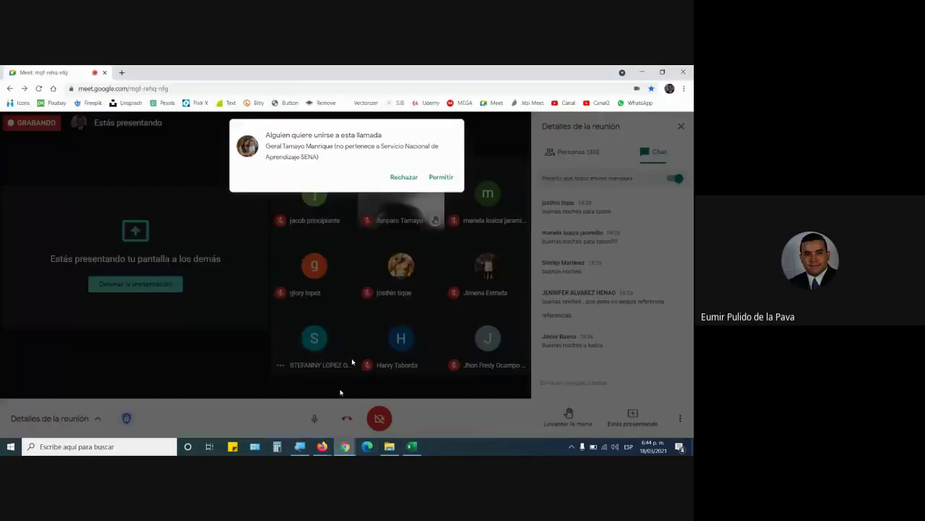
left_click(441, 177)
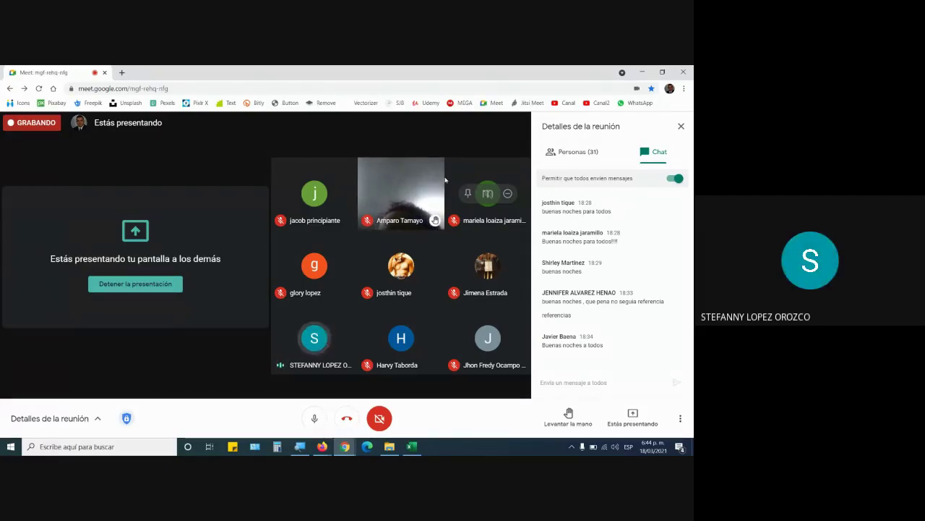
left_click(415, 448)
Magnify the screen to double size, then toggle Series direction between Columnas and Filas and cancel
key("super+plus")
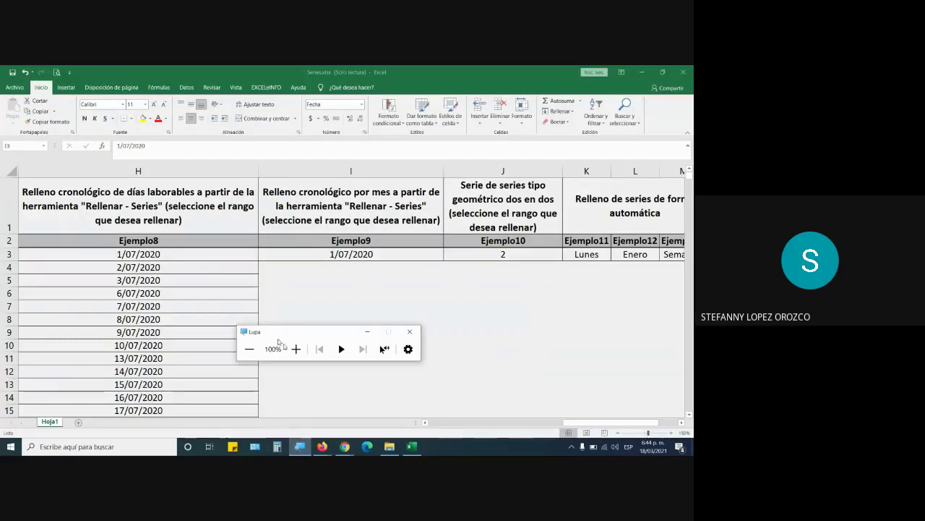
left_click(296, 349)
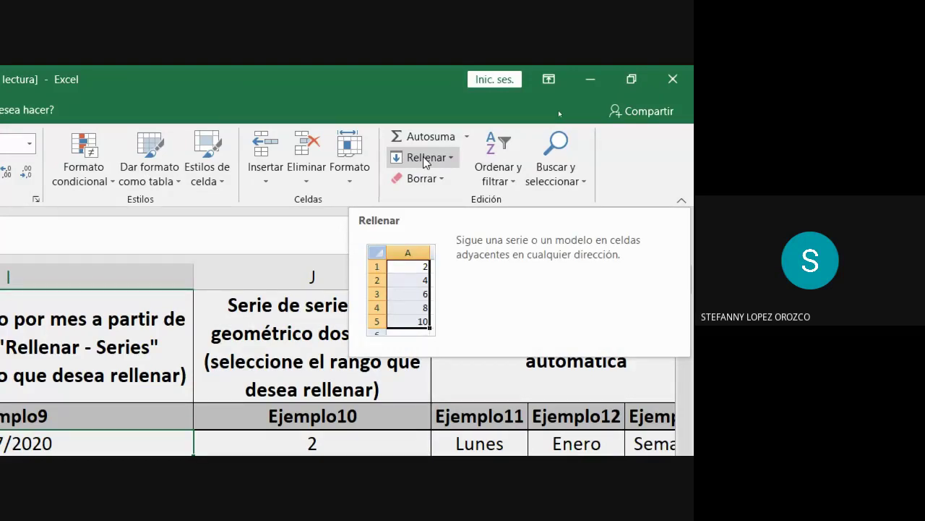
left_click(426, 158)
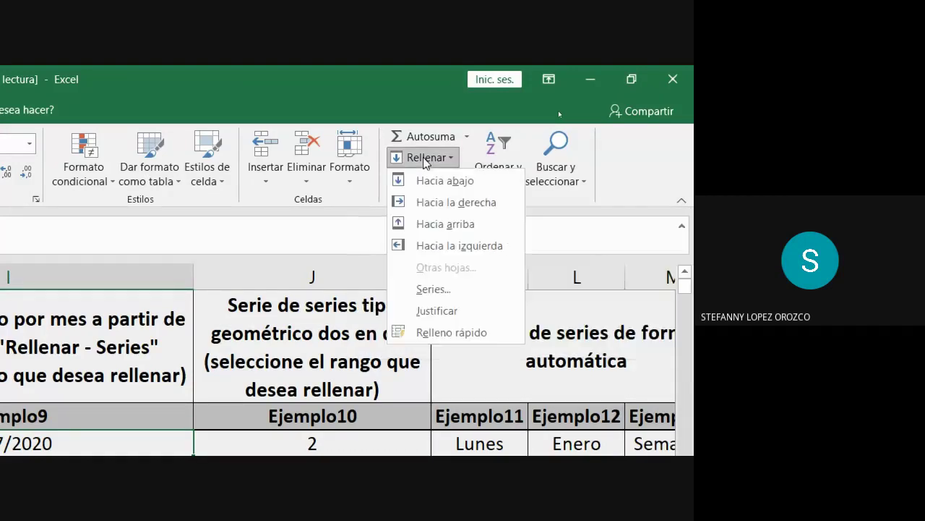
left_click(443, 293)
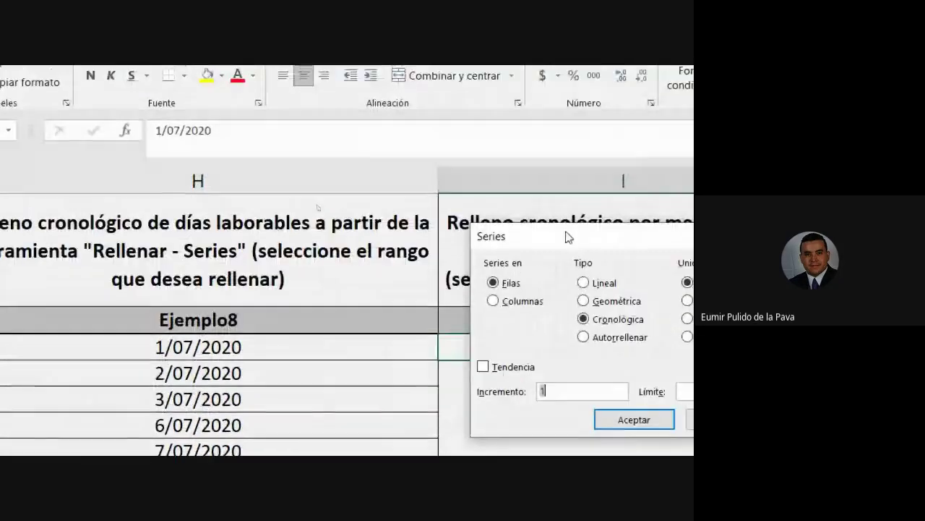
left_click(528, 241)
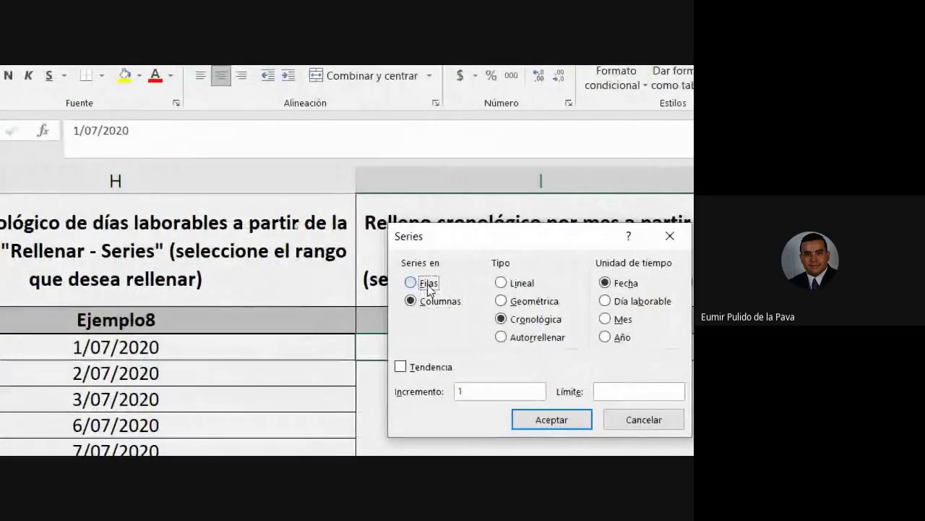
left_click(420, 285)
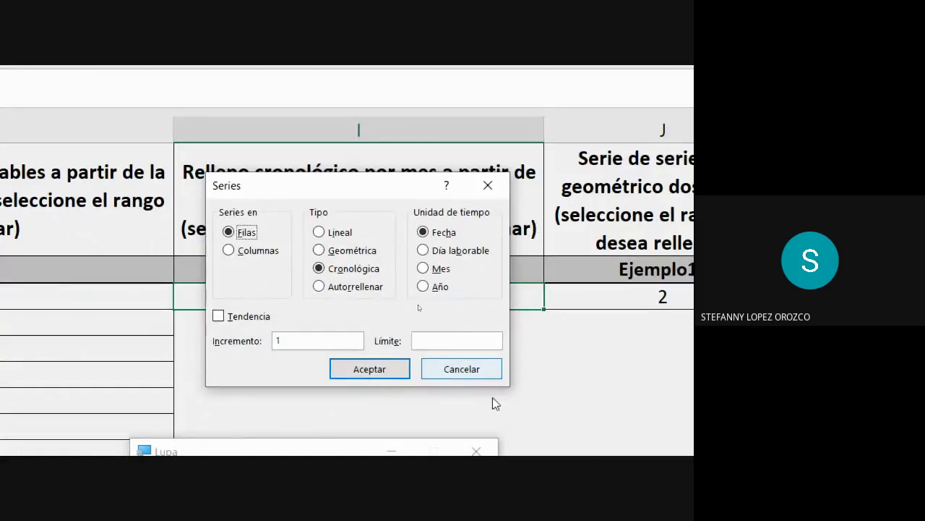
left_click(471, 378)
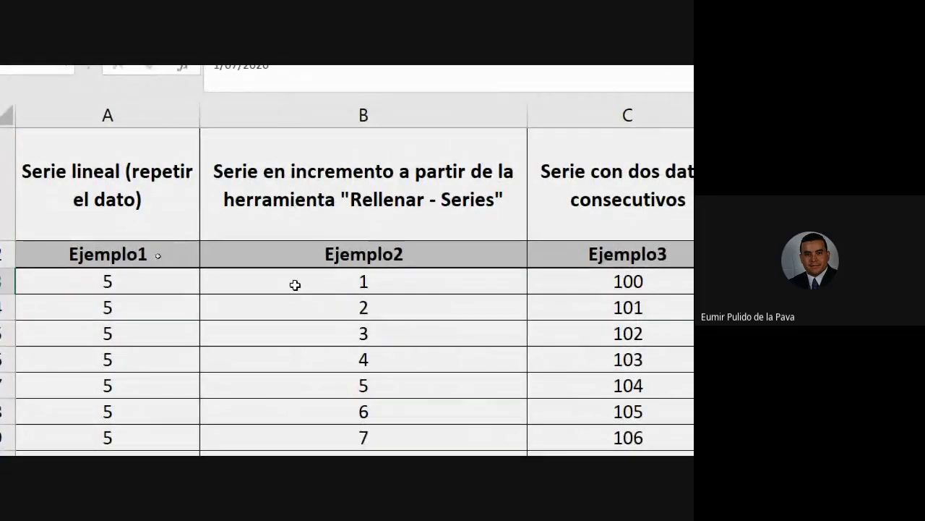
Select the 1 to 10 run under Ejemplo2 (B3:B12), then scroll right to column I
left_click(295, 285)
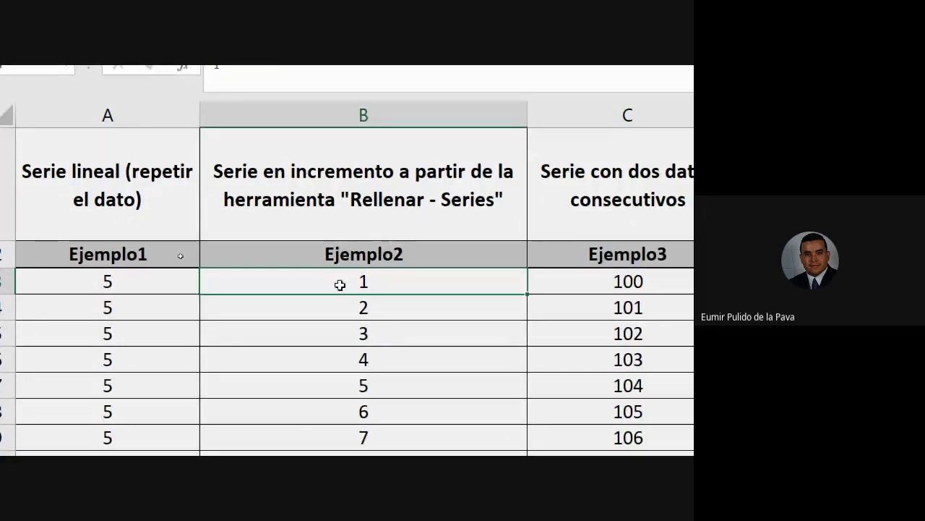
left_click_drag(341, 283, 337, 440)
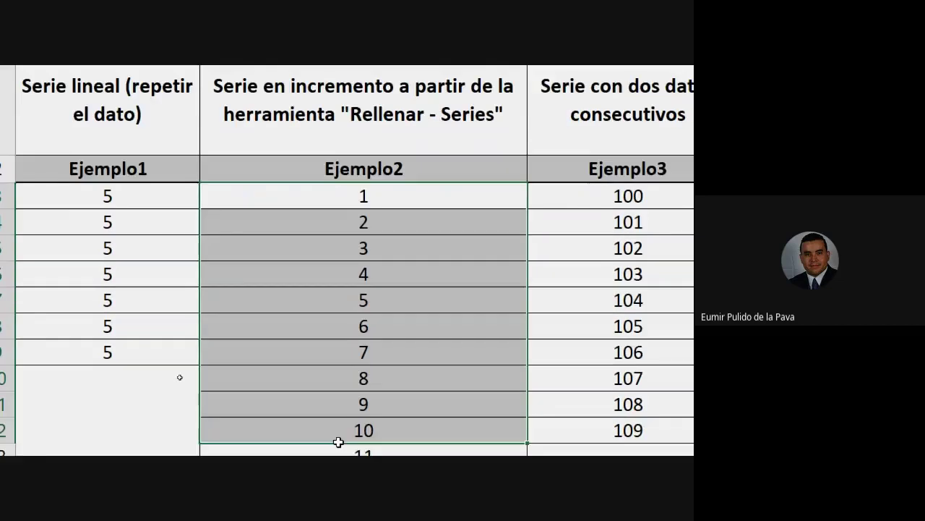
left_click_drag(351, 395, 556, 426)
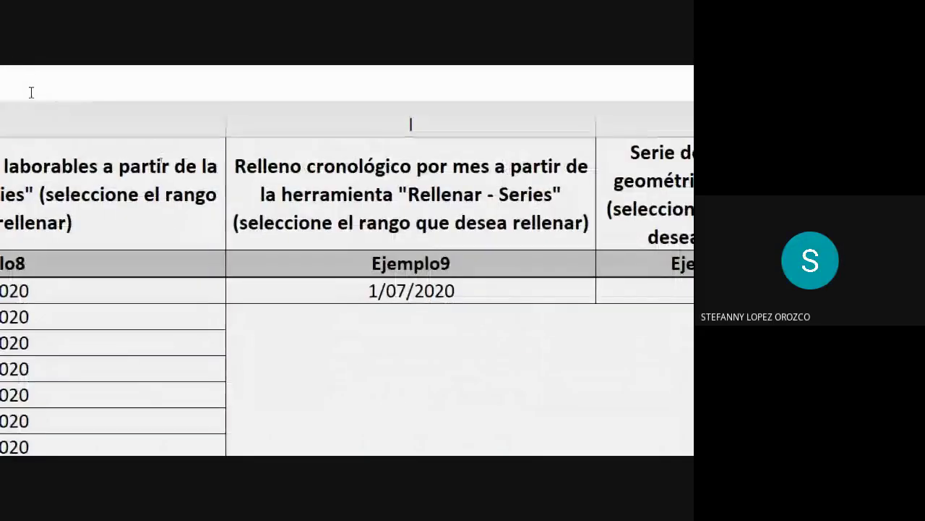
Select Ejemplo9's 1/07/2020 and Ejemplo10's starting 2, then admit a Meet participant and return
left_click(373, 291)
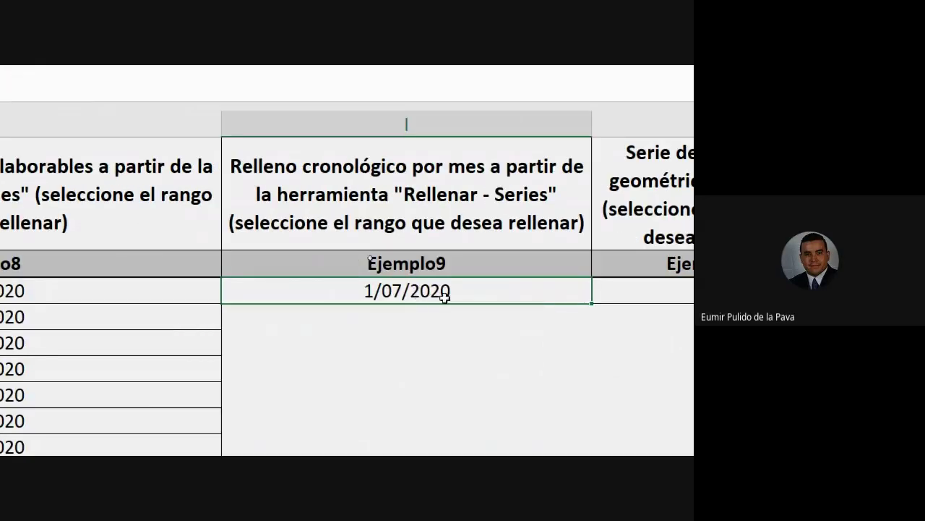
left_click(430, 292)
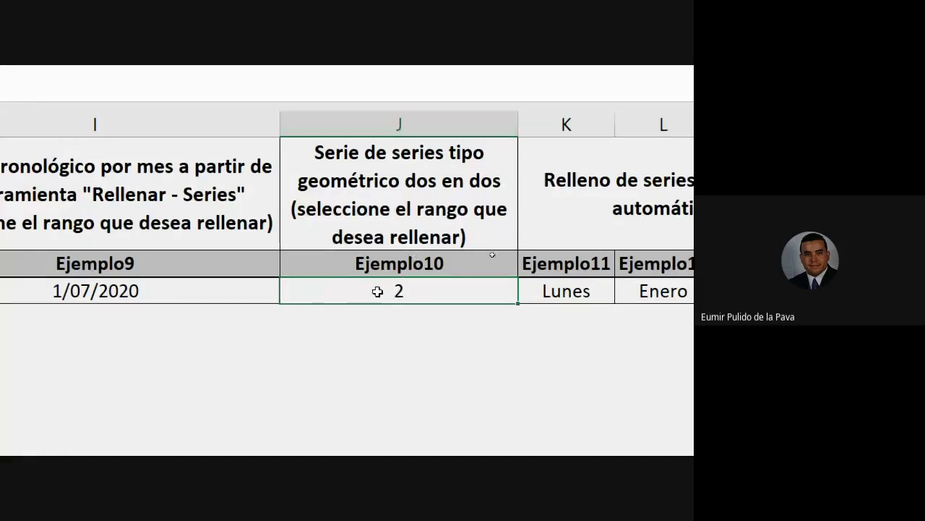
left_click(90, 440)
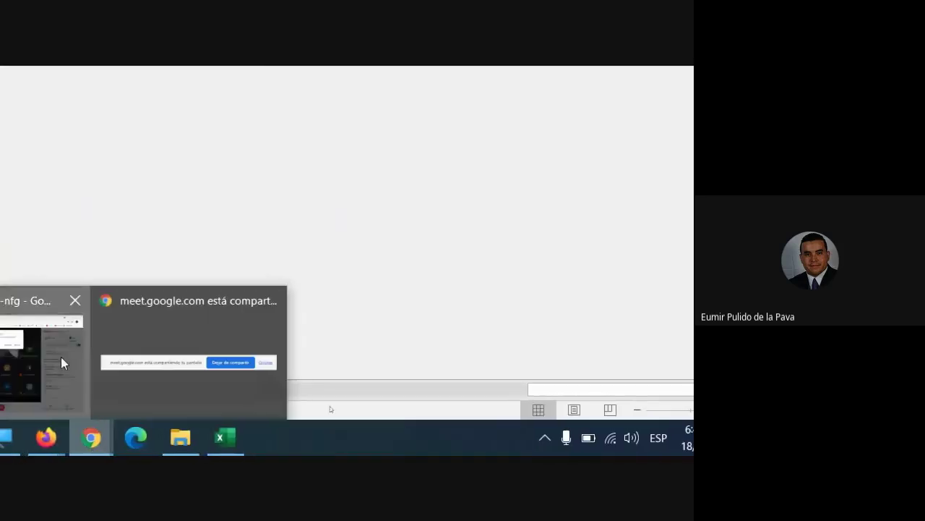
left_click(63, 361)
left_click(313, 109)
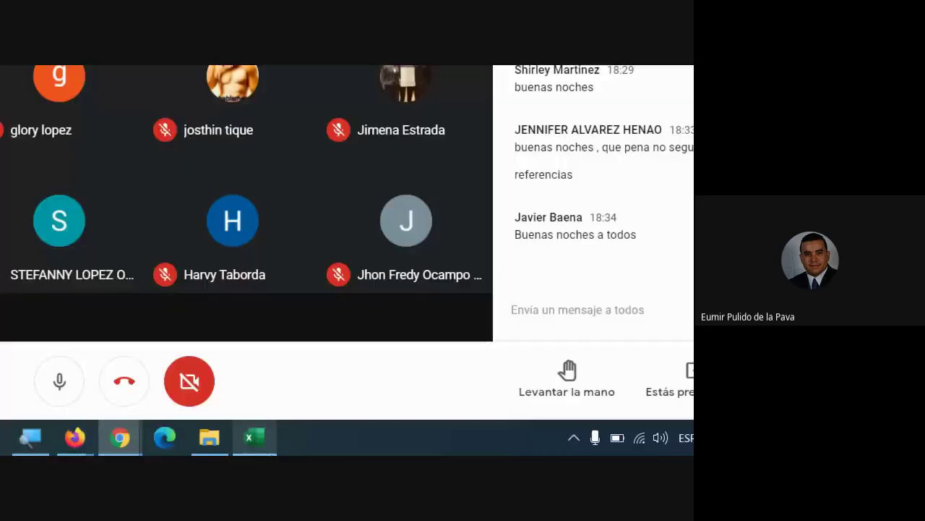
left_click(269, 445)
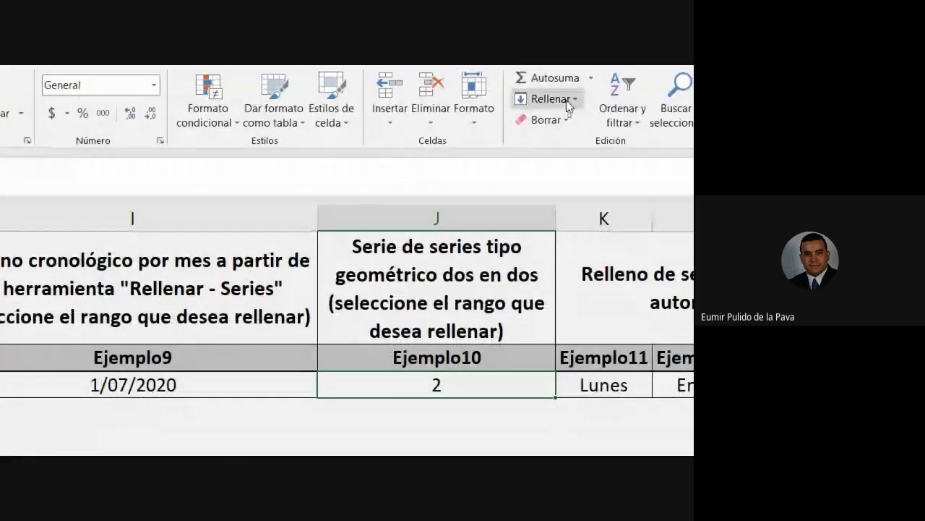
Open the Series settings twice from the 1/07/2020 cell, cancelling each time without filling
left_click(550, 99)
left_click(557, 230)
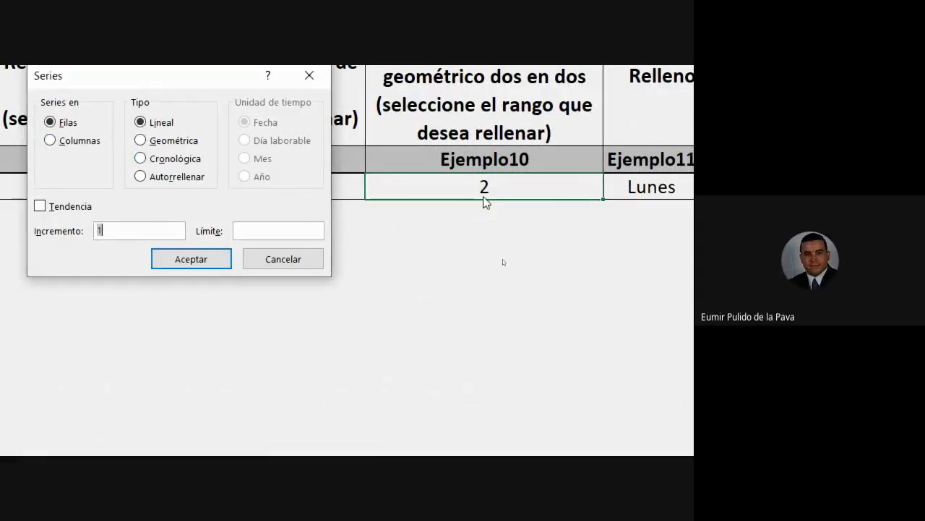
left_click(278, 265)
left_click(202, 192)
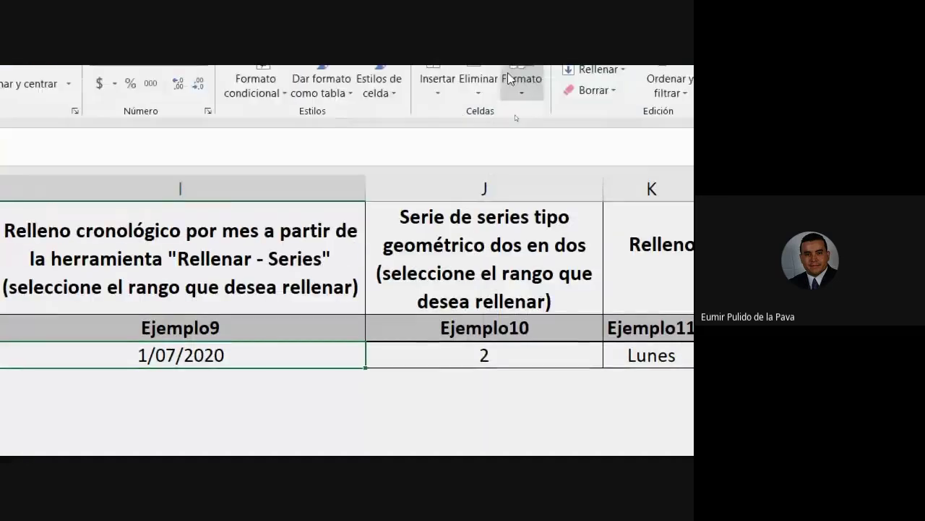
left_click(606, 76)
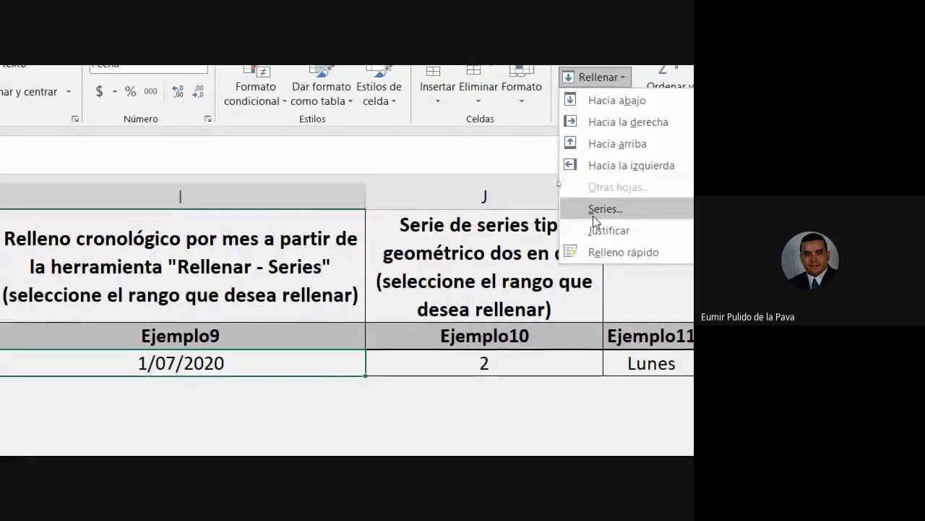
left_click(594, 210)
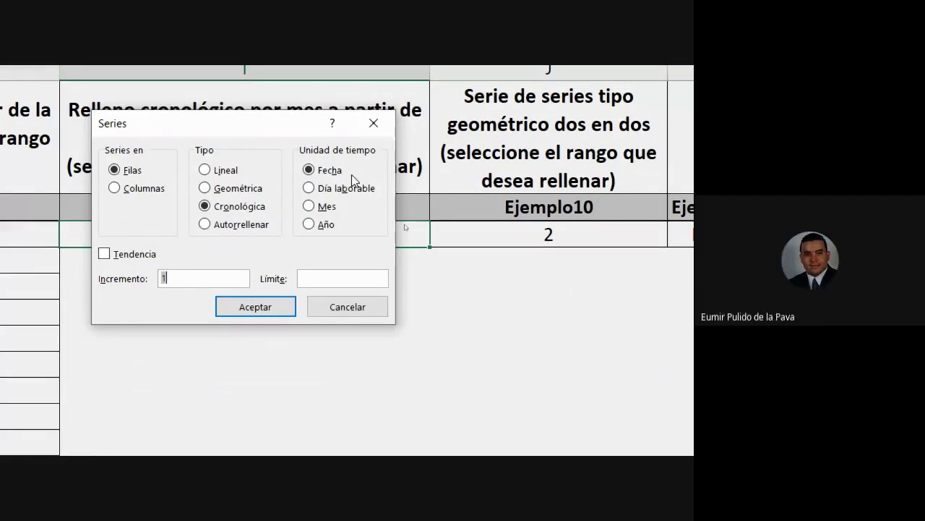
left_click(360, 314)
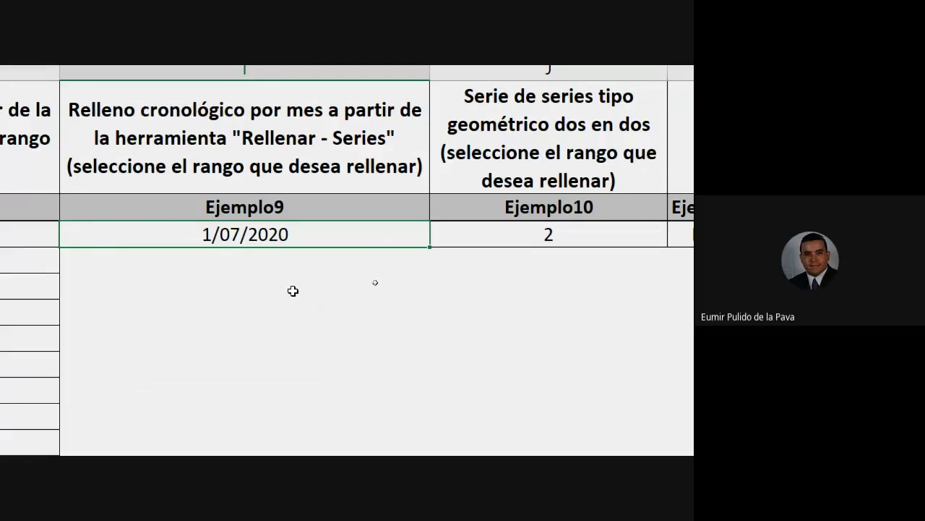
Select the Ejemplo9 cells from 1/07/2020 down column I
scroll(37, 245, "left", 2)
scroll(38, 245, "left", 5)
scroll(19, 260, "right", 5)
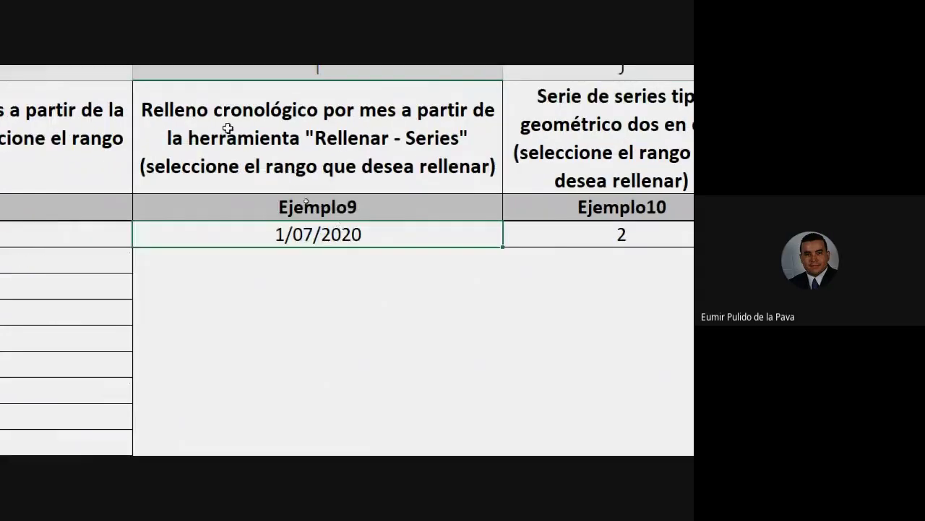
left_click(228, 119)
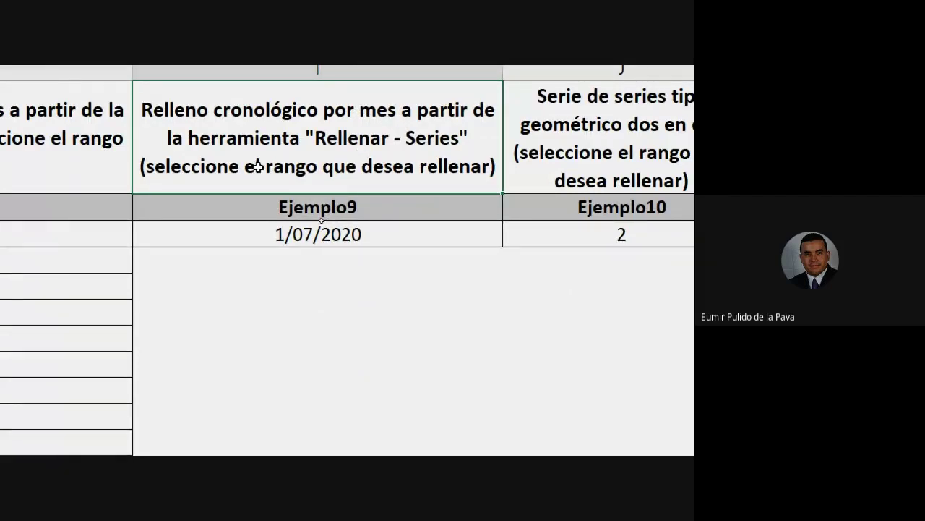
left_click_drag(338, 234, 328, 440)
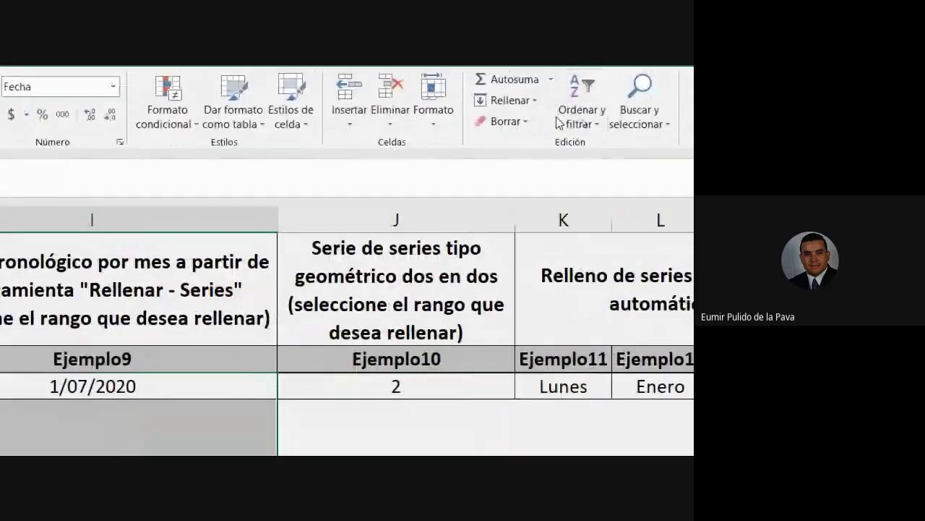
Fill the Ejemplo9 range as a Cronológica series by Mes, increment 1, through 1/04/2021
left_click(526, 105)
left_click(517, 231)
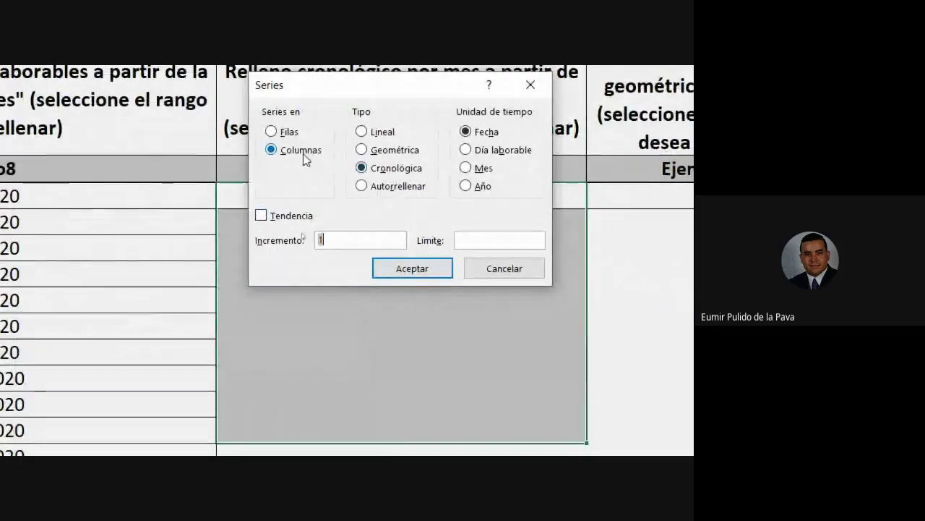
left_click_drag(352, 89, 480, 88)
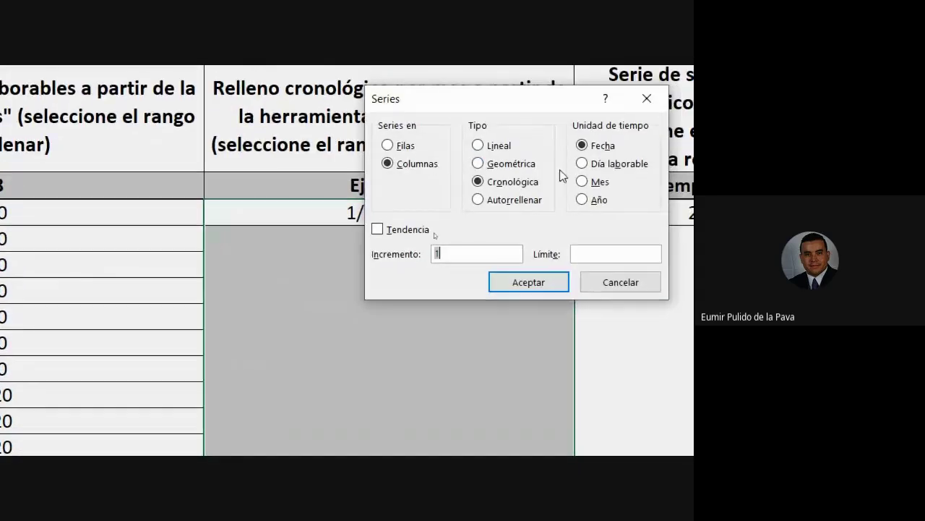
left_click_drag(485, 97, 587, 100)
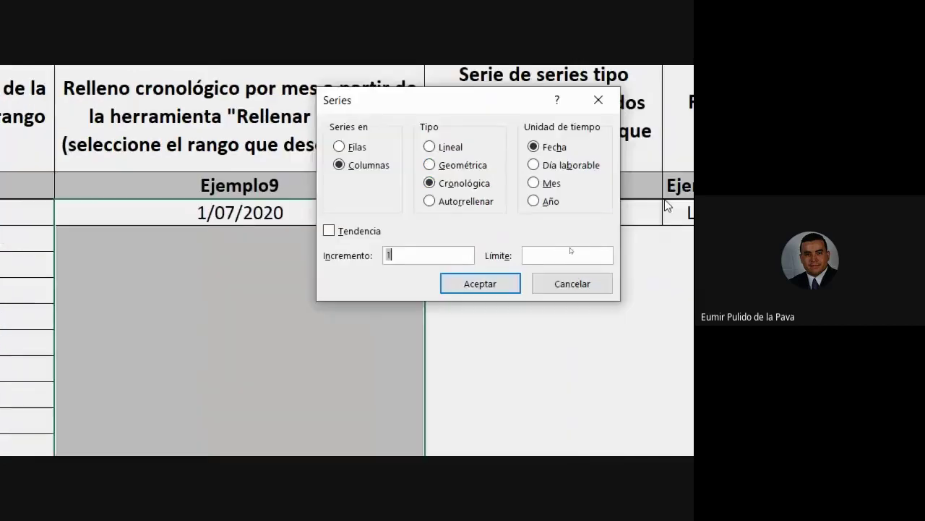
left_click(533, 185)
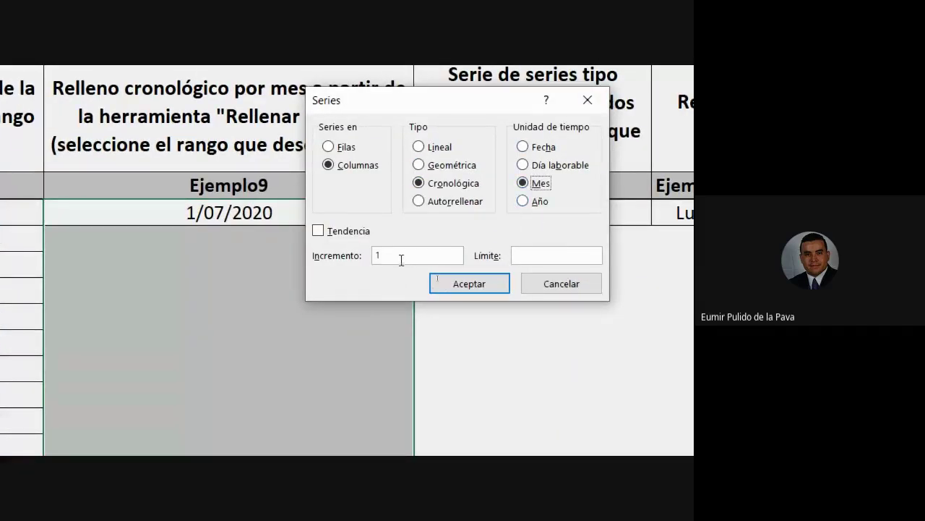
left_click(440, 283)
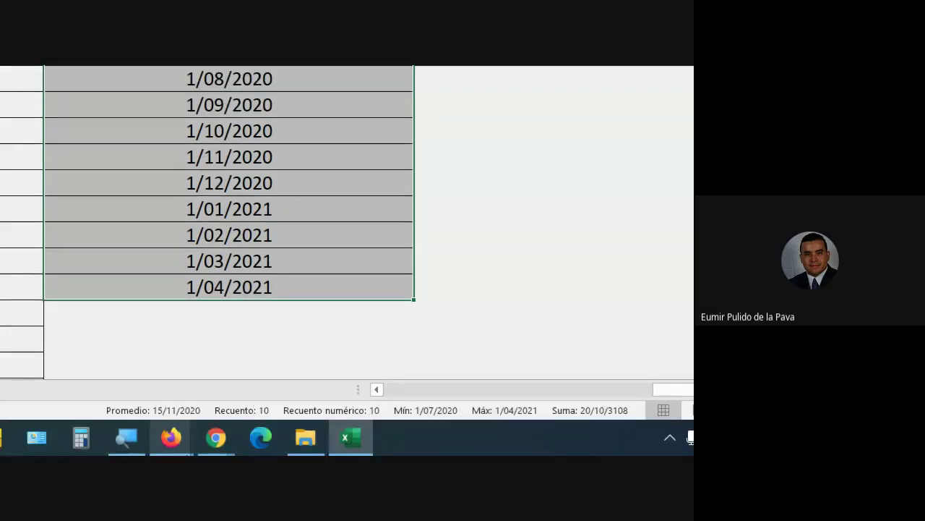
Admit the waiting participant to the Meet call, then return to Ejemplo10's starting value 2
left_click(215, 438)
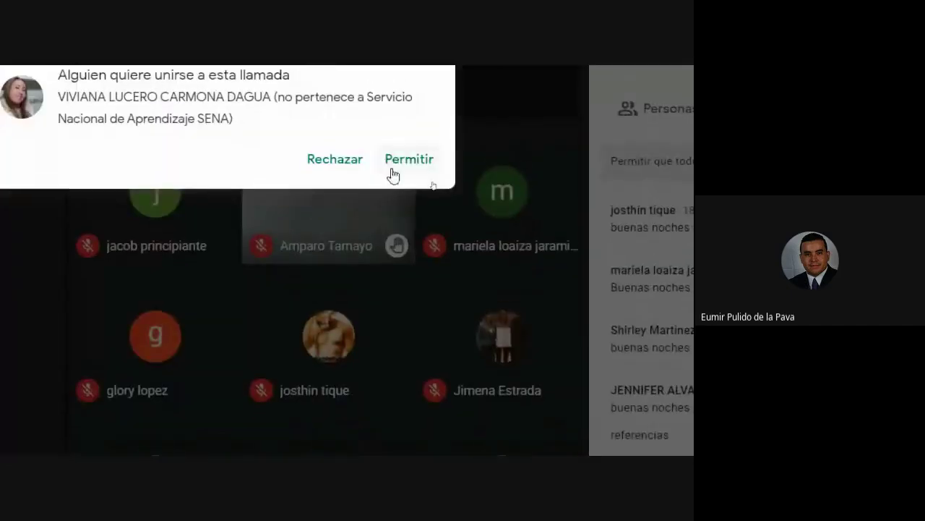
left_click(399, 169)
left_click(351, 436)
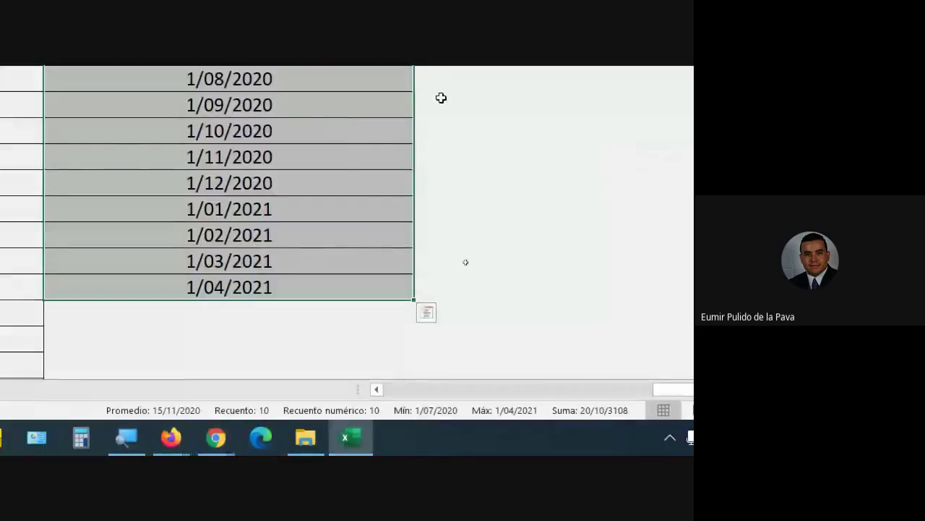
left_click(440, 277)
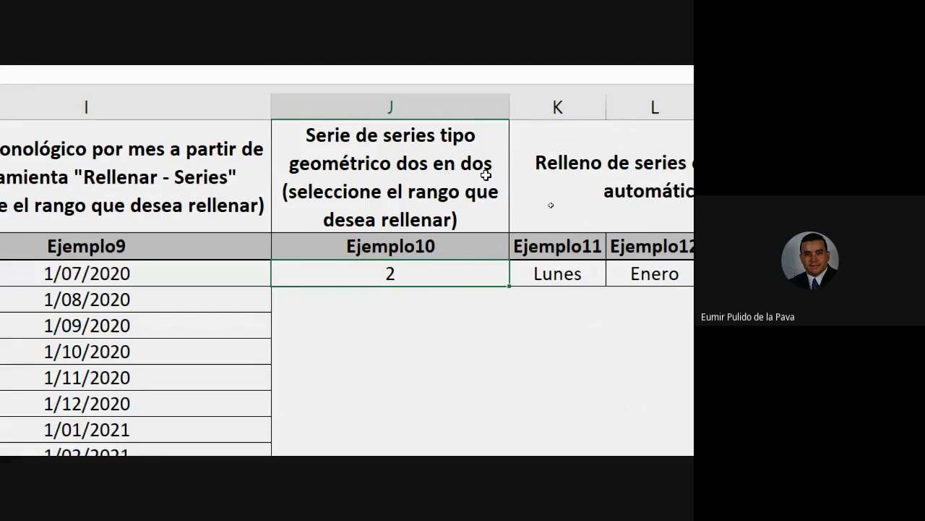
Fill column J from 2 as a Geométrica series with increment 2, reaching 512
left_click_drag(407, 278, 412, 448)
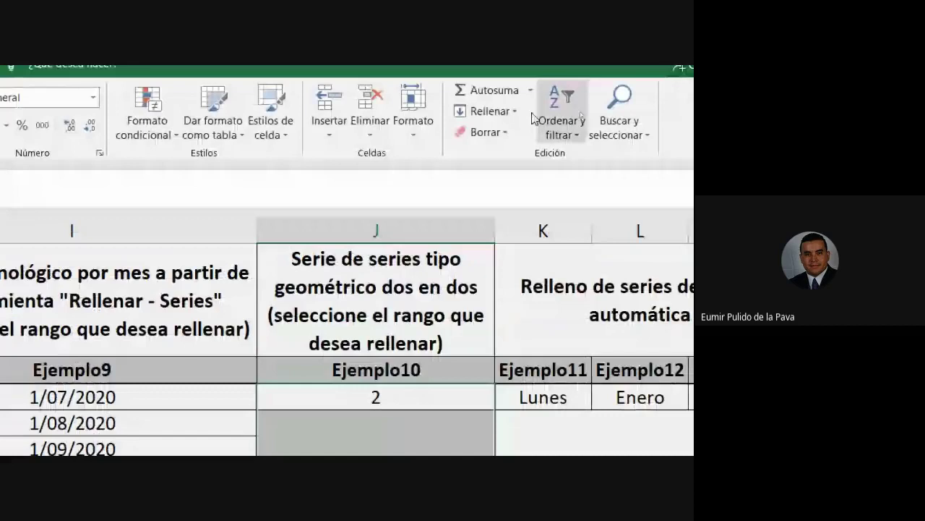
left_click(489, 111)
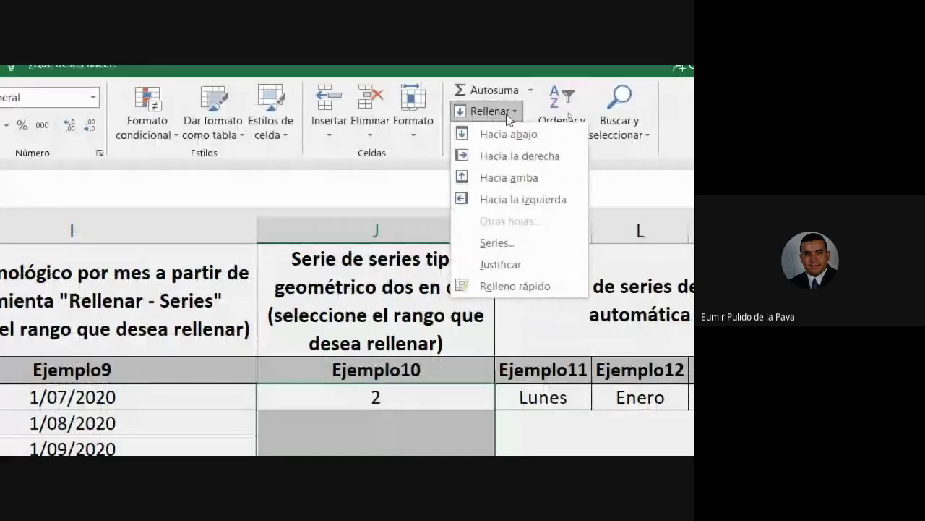
left_click(496, 244)
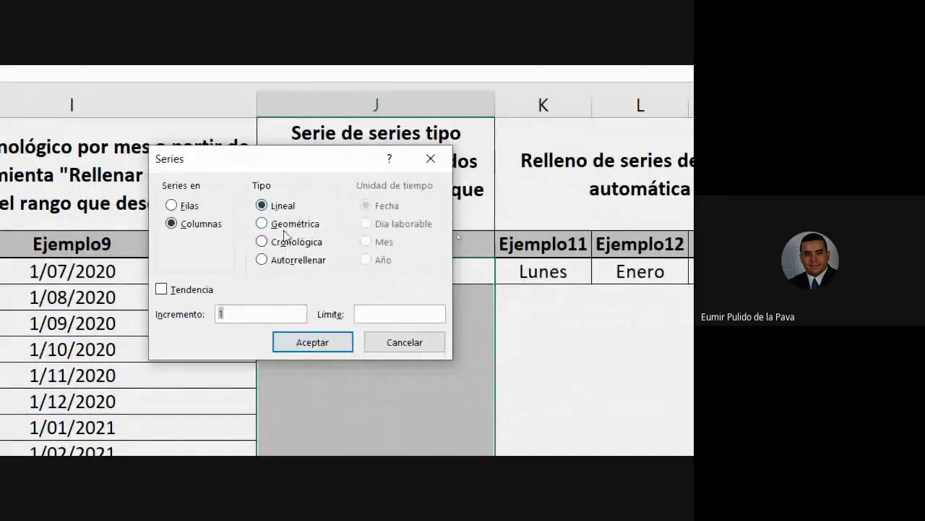
left_click(284, 225)
double_click(220, 314)
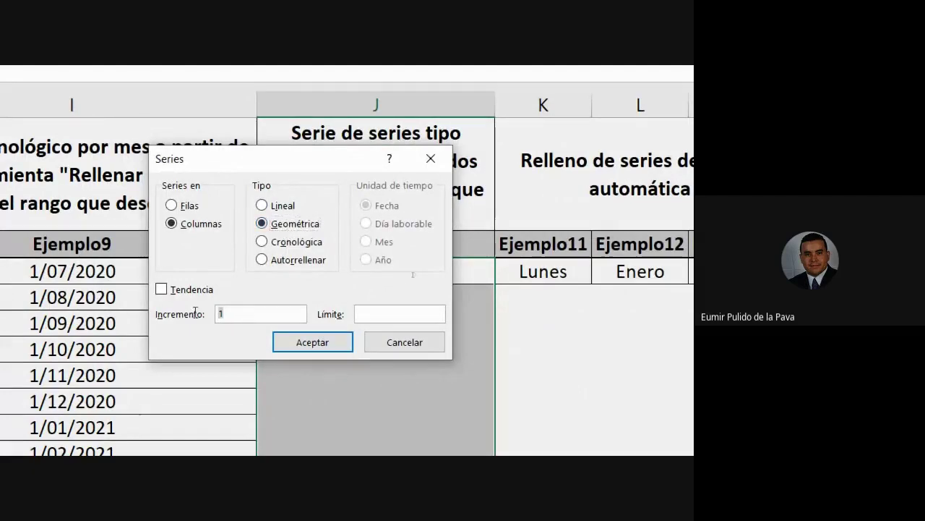
type("2")
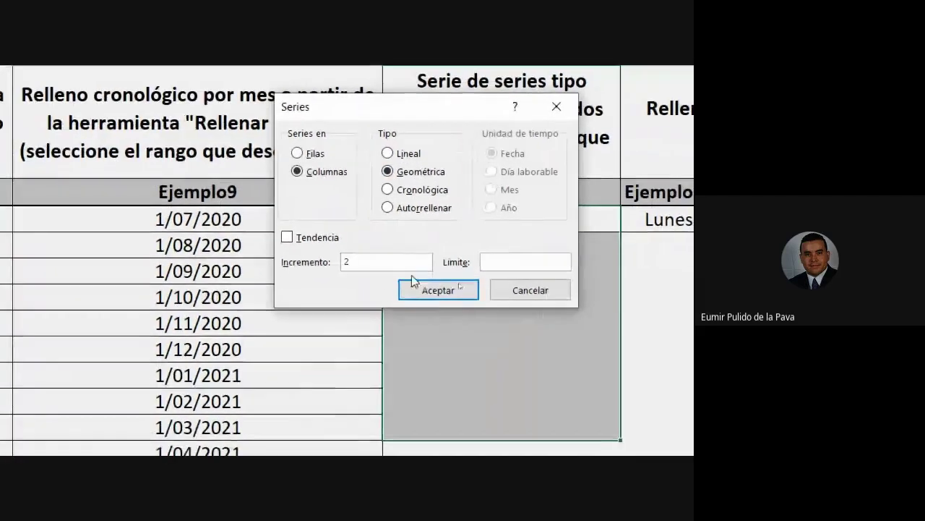
left_click(436, 292)
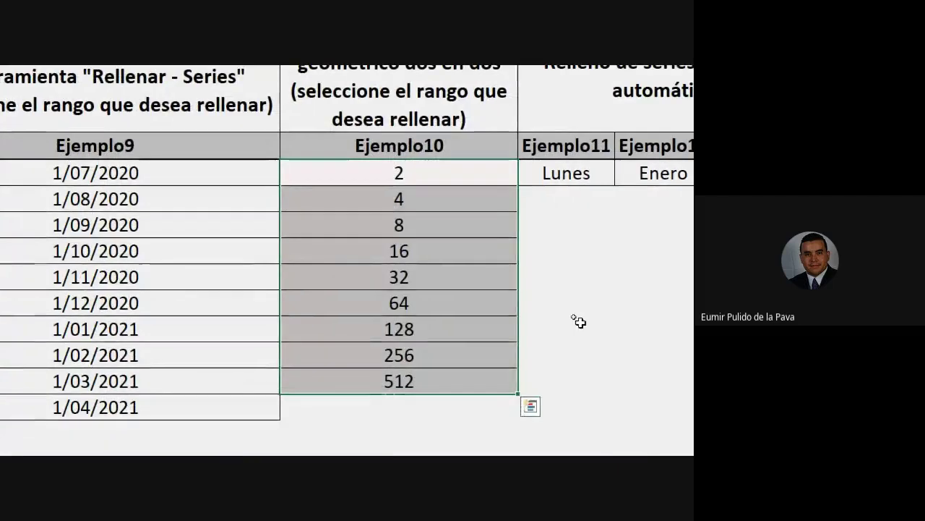
left_click_drag(418, 171, 413, 289)
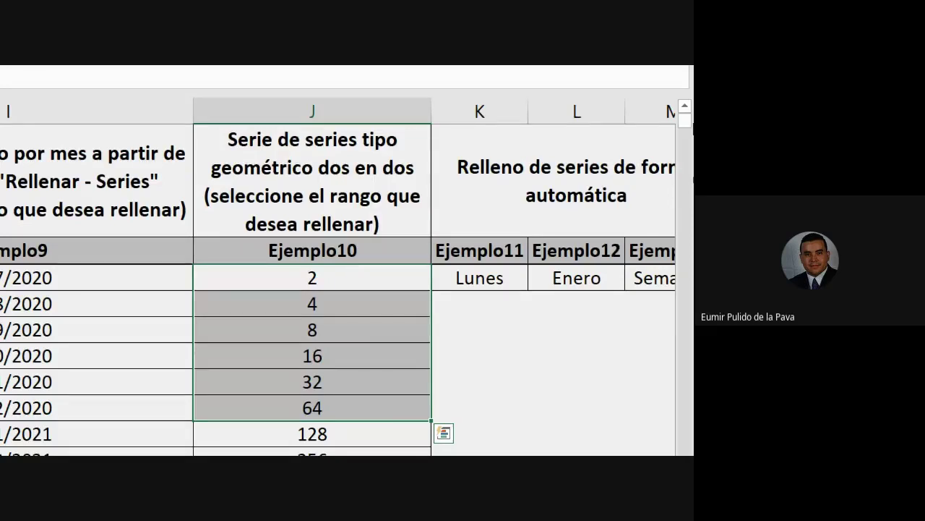
Type practice entries LUNES and MARTES in empty cells below the table
left_click(501, 277)
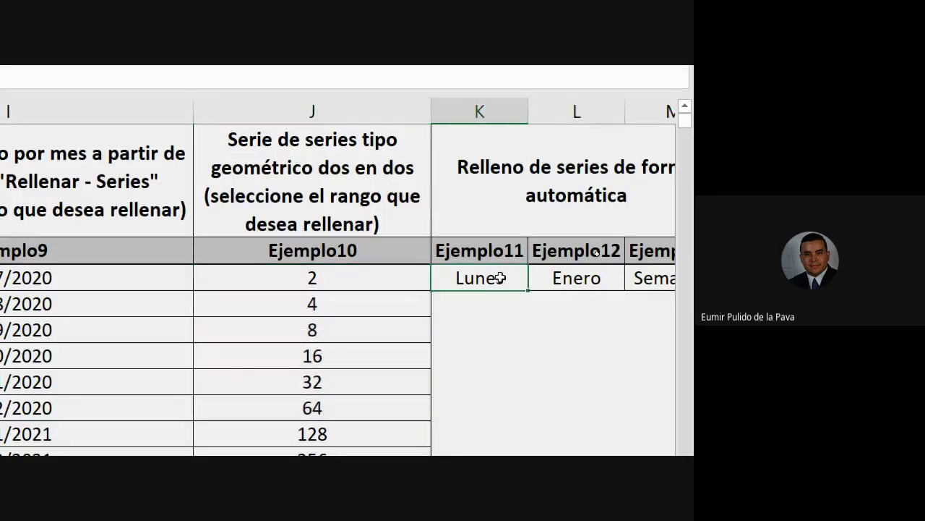
left_click_drag(611, 447, 643, 446)
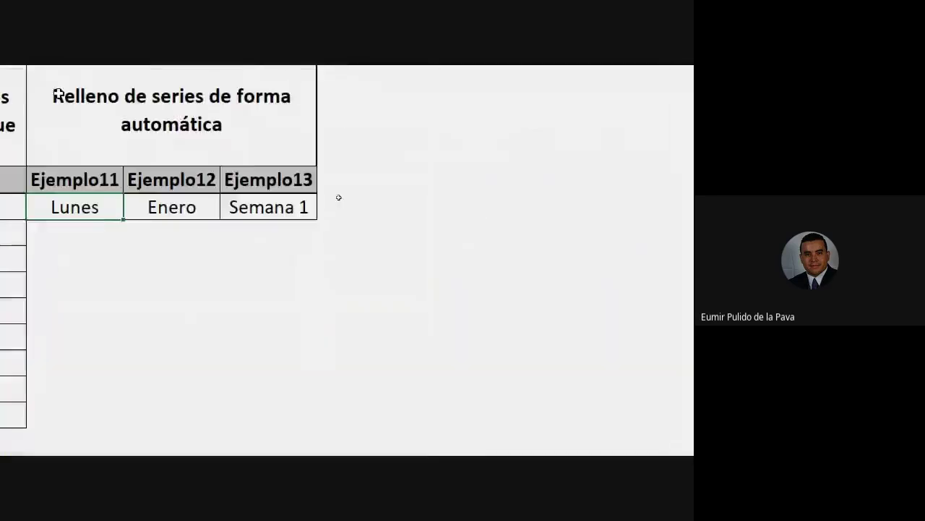
left_click(270, 379)
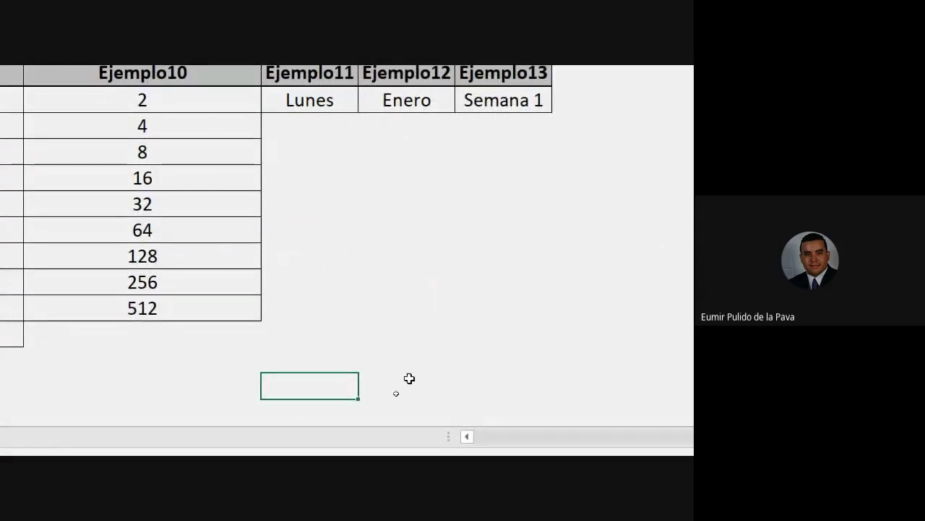
type("LUNES")
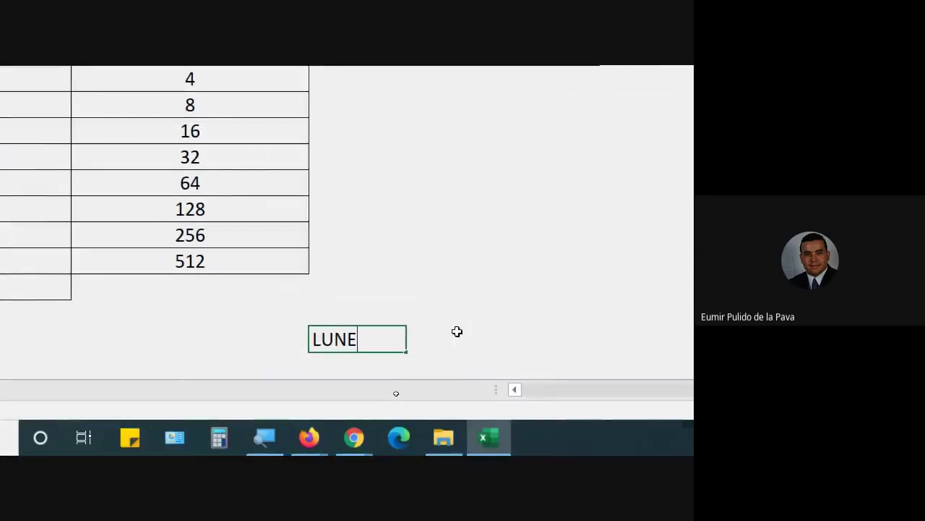
left_click(409, 378)
type("MARTES")
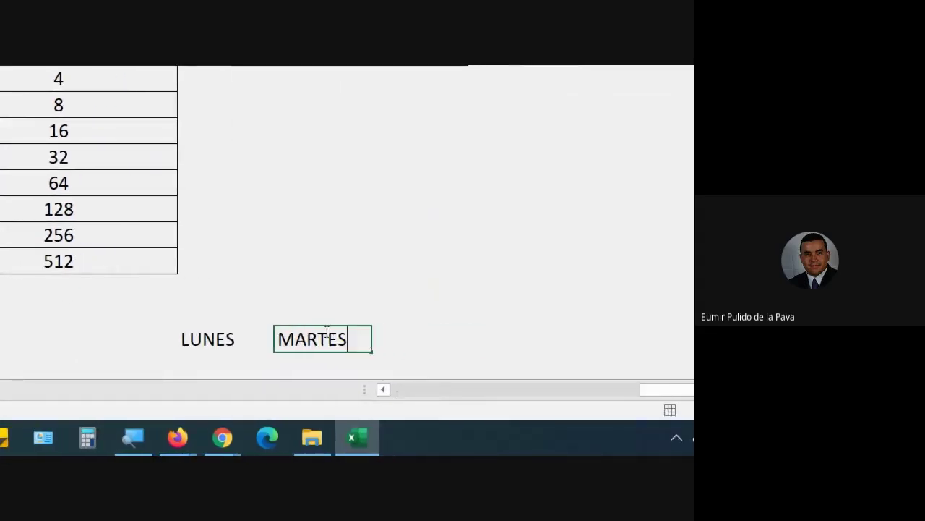
key("Tab")
type("MI")
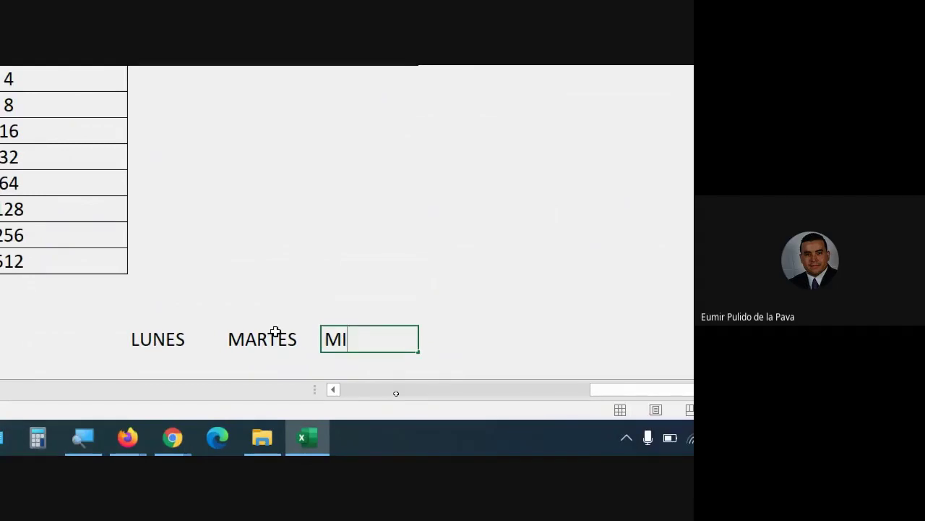
key("BackSpace")
key("BackSpace")
Delete the MARTES and LUNES practice entries
left_click(298, 331)
key("Delete")
key("Left")
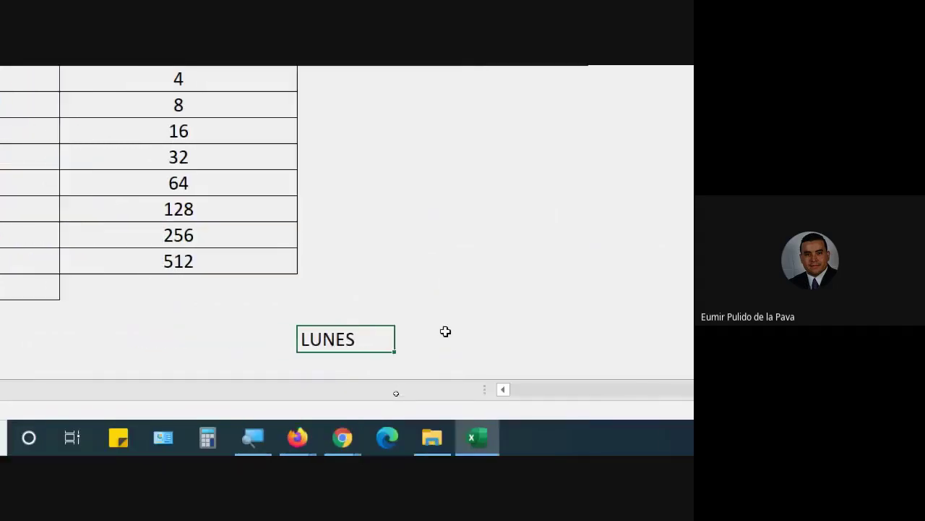
key("Delete")
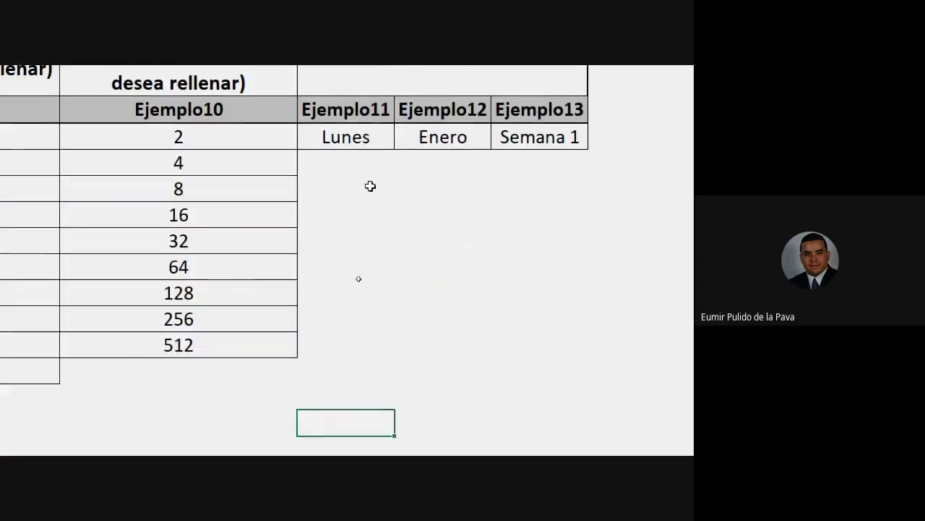
Drag Lunes down to row 10 to list weekdays through Domingo and back to Lunes
left_click(310, 103)
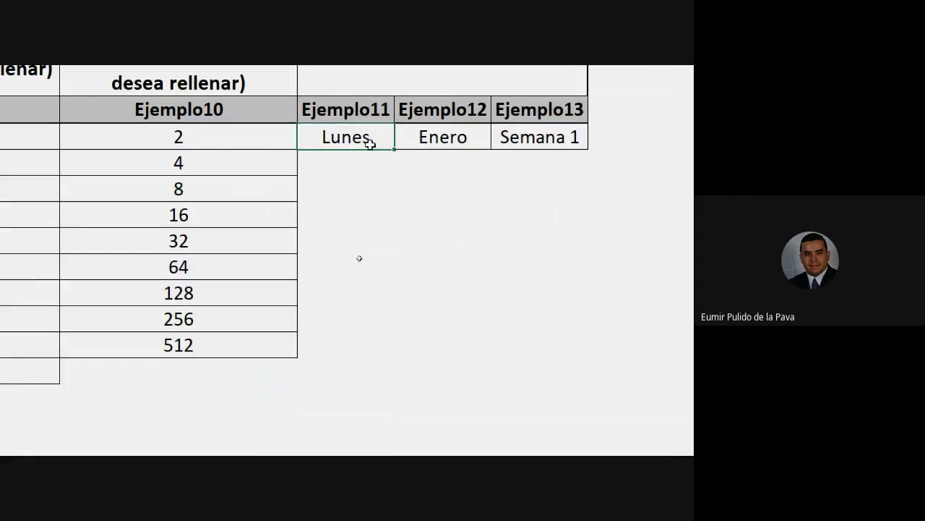
left_click_drag(397, 151, 394, 325)
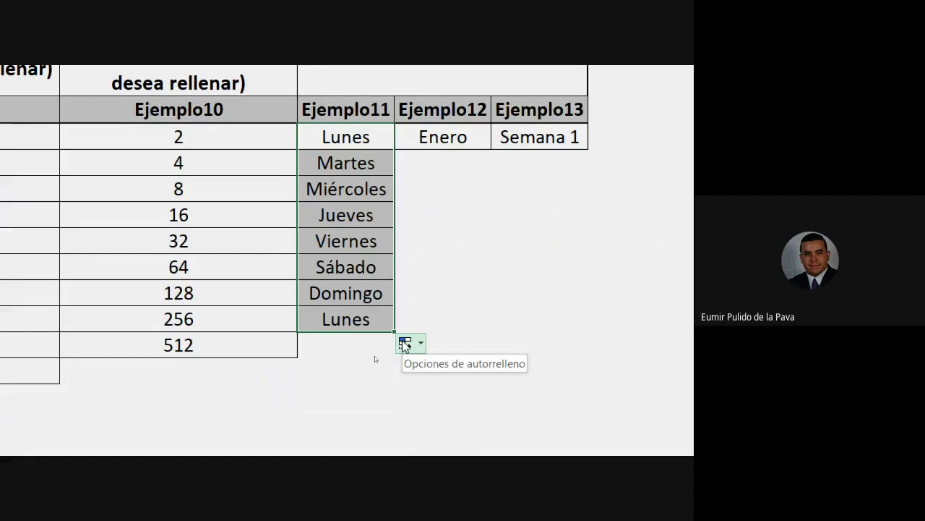
left_click(471, 136)
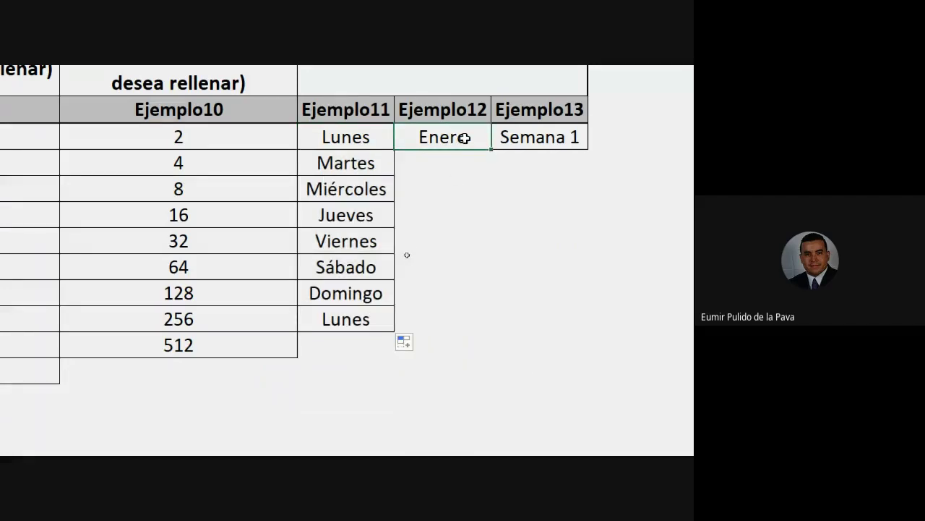
Extend Enero down to row 13, running through Diciembre and back to Enero
left_click_drag(492, 152, 496, 450)
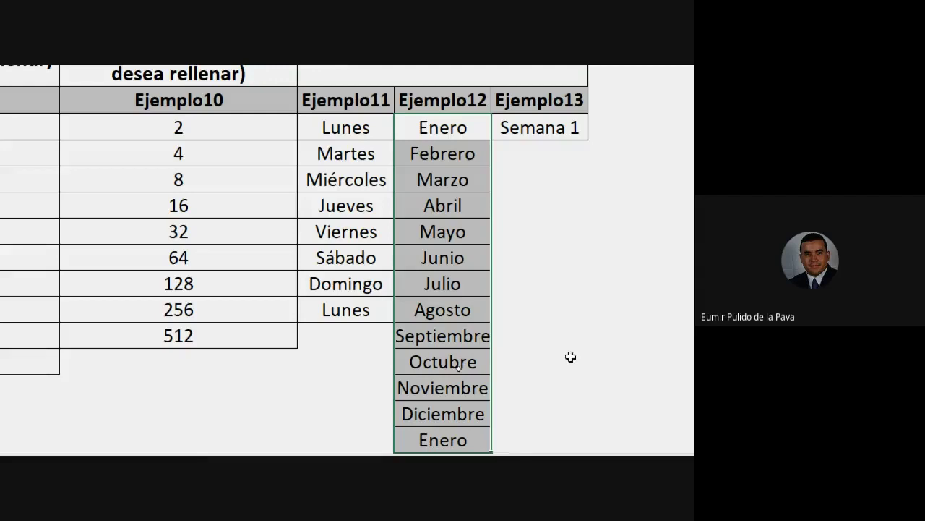
scroll(405, 352, "down", 3)
left_click(323, 343)
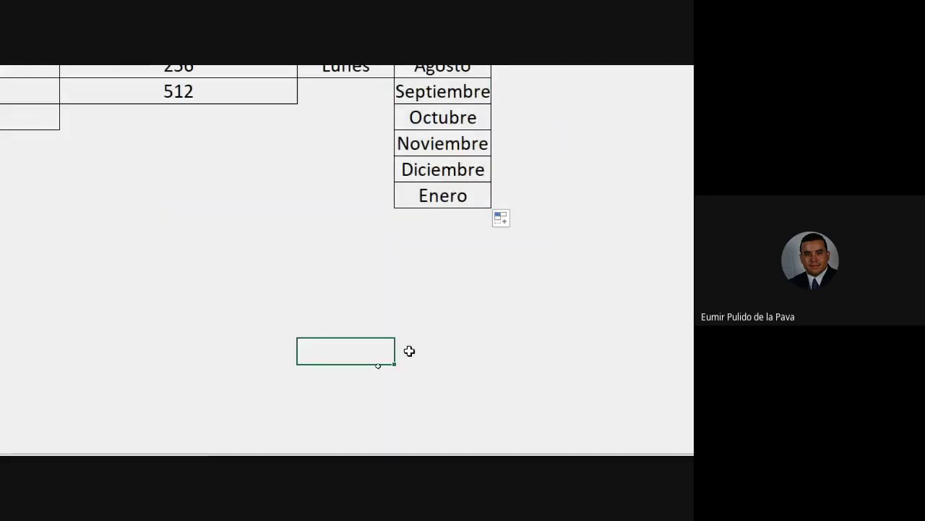
Type MARZO and ABRIL in a spare cell and extend ABRIL right to MAYO and JUNIO
type("MARZO")
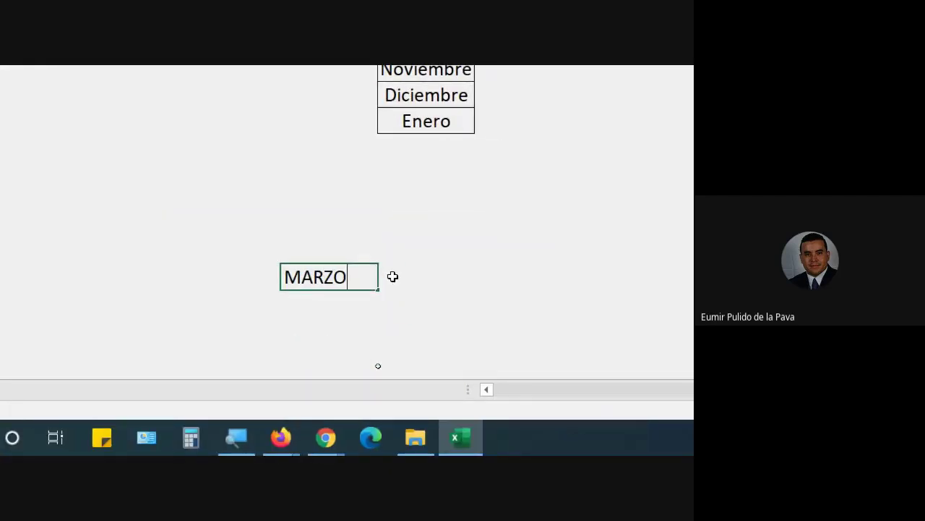
key("Tab")
left_click(316, 271)
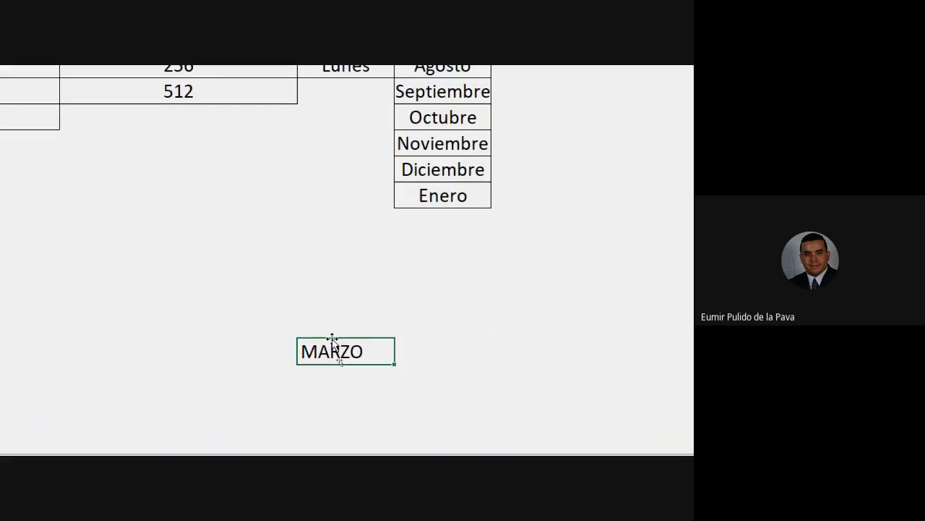
type("ABRI")
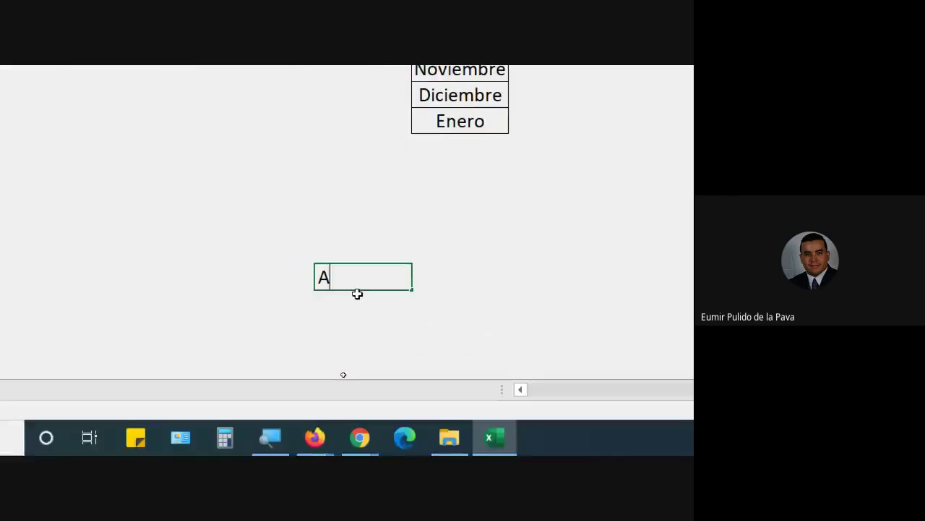
type("L")
key("Tab")
left_click(349, 284)
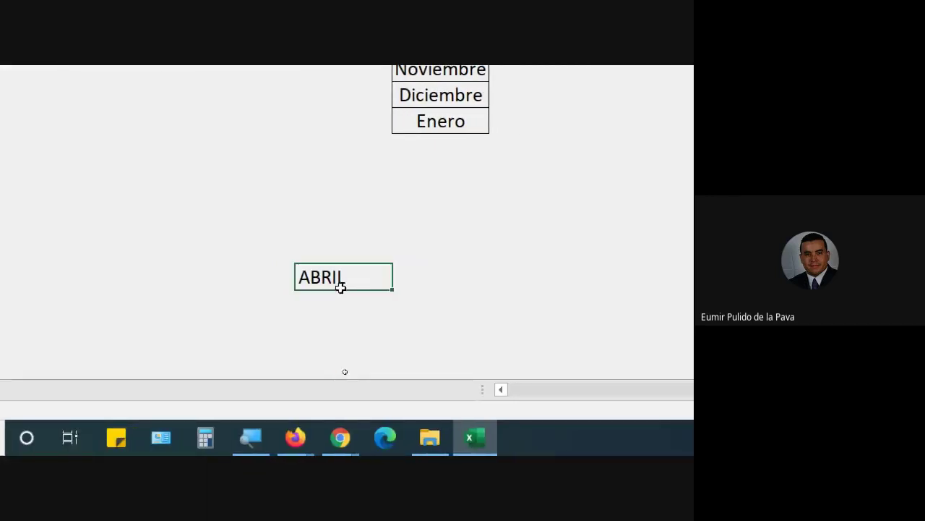
left_click(396, 291)
left_click(387, 282)
left_click_drag(396, 291, 550, 283)
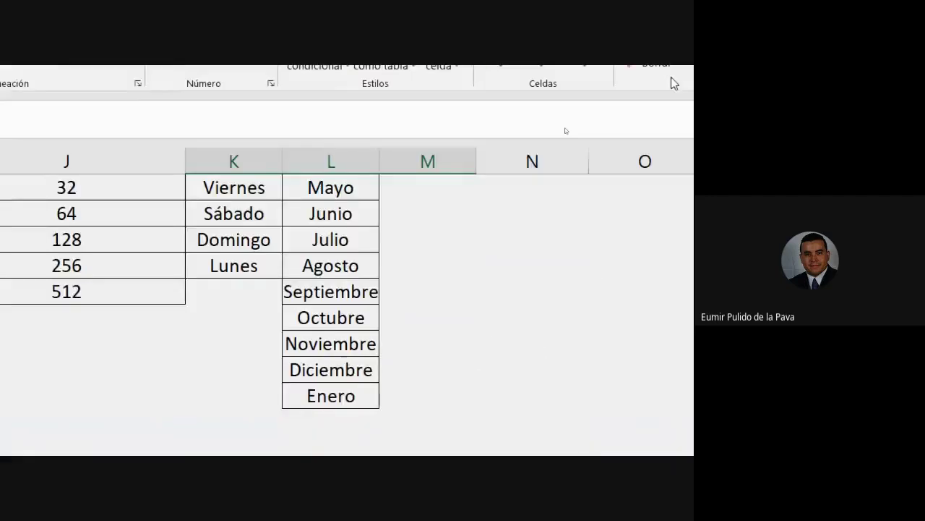
Extend Semana 1 down to Semana 7 in Ejemplo13
scroll(499, 46, "up", 4)
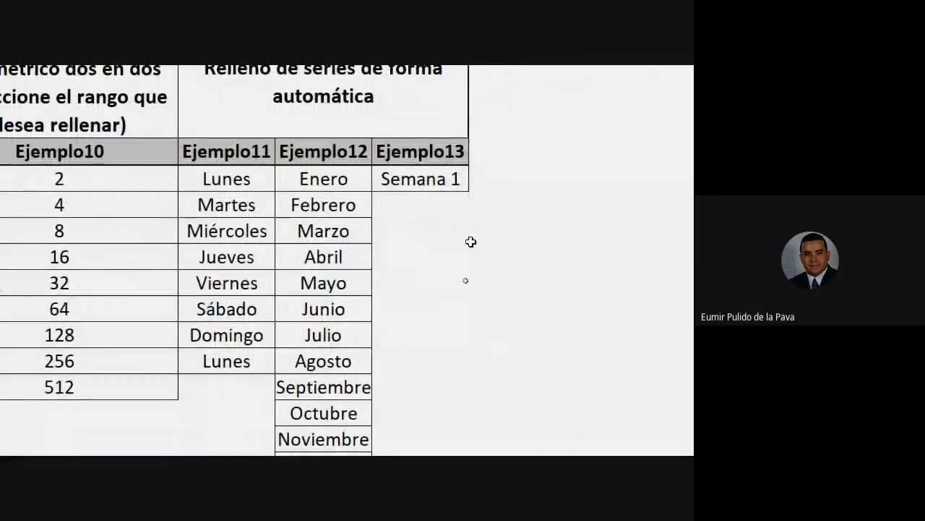
left_click(432, 272)
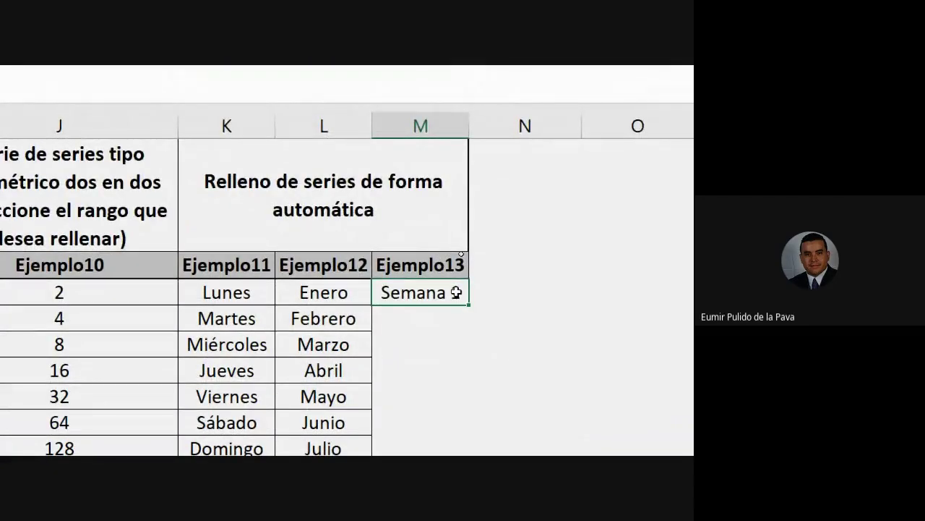
left_click_drag(471, 308, 469, 461)
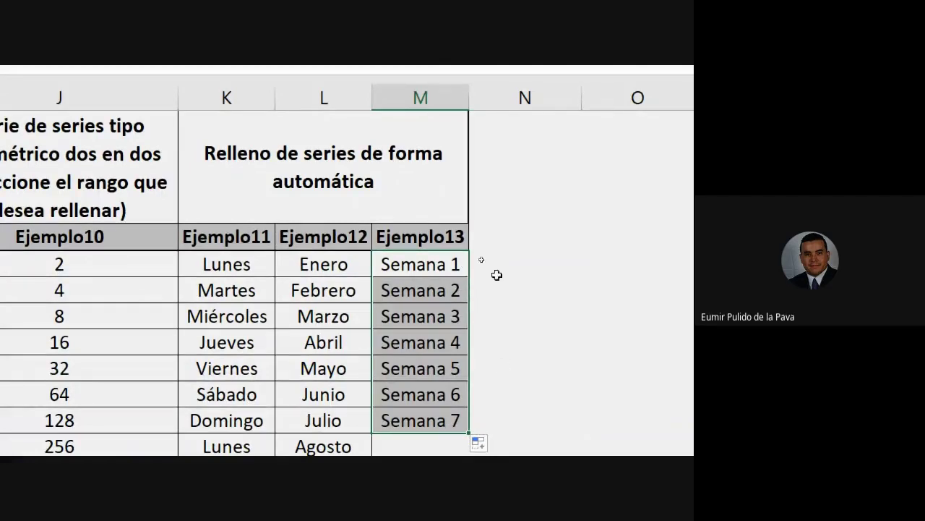
Enter 1 beside Semana 1 and copy it down seven rows
left_click(530, 266)
type("1")
key("Return")
scroll(615, 266, "right", 2)
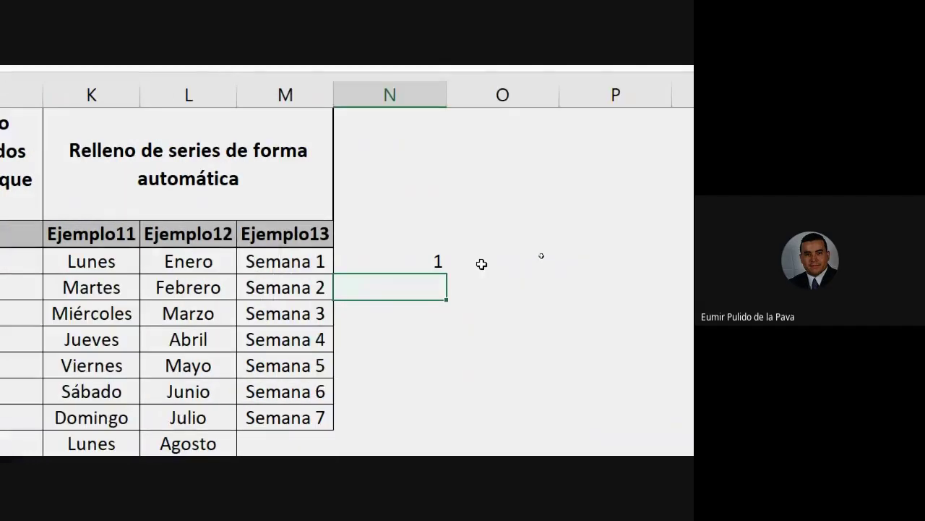
left_click(415, 260)
left_click_drag(454, 276, 448, 426)
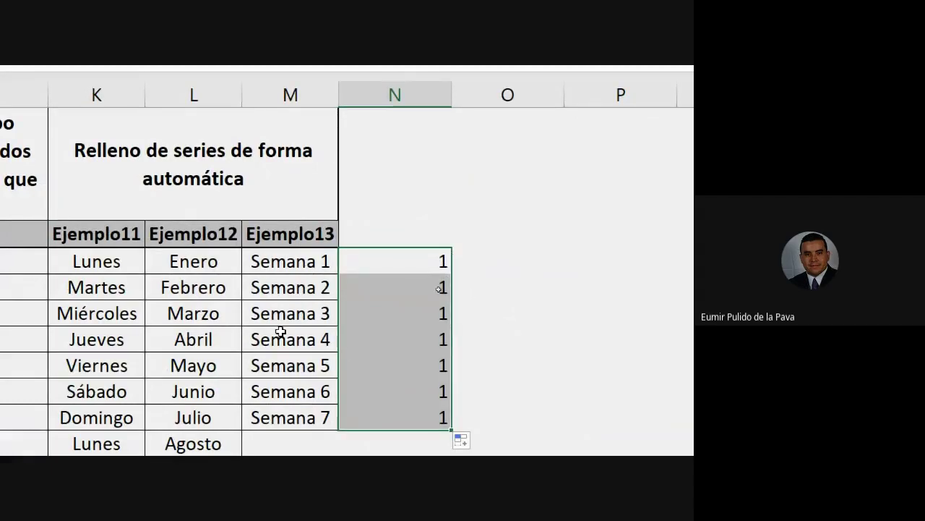
left_click(307, 262)
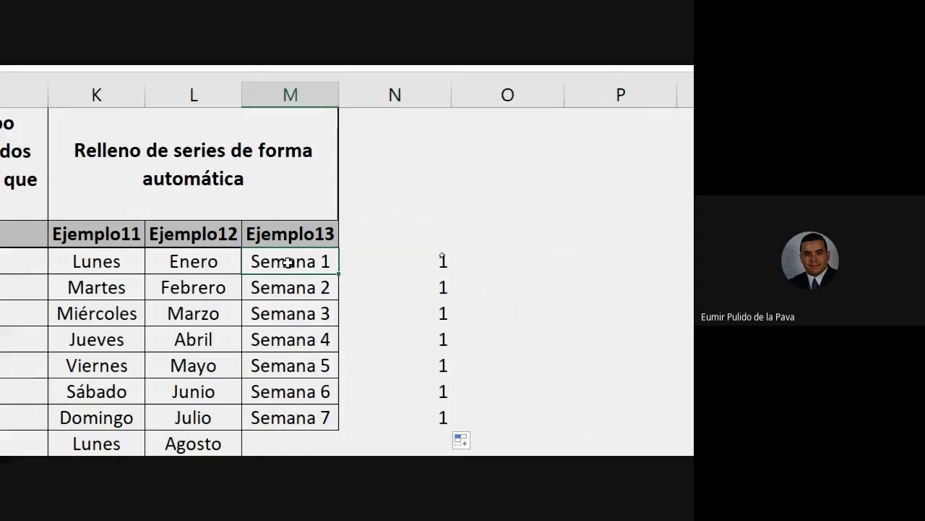
left_click(316, 286)
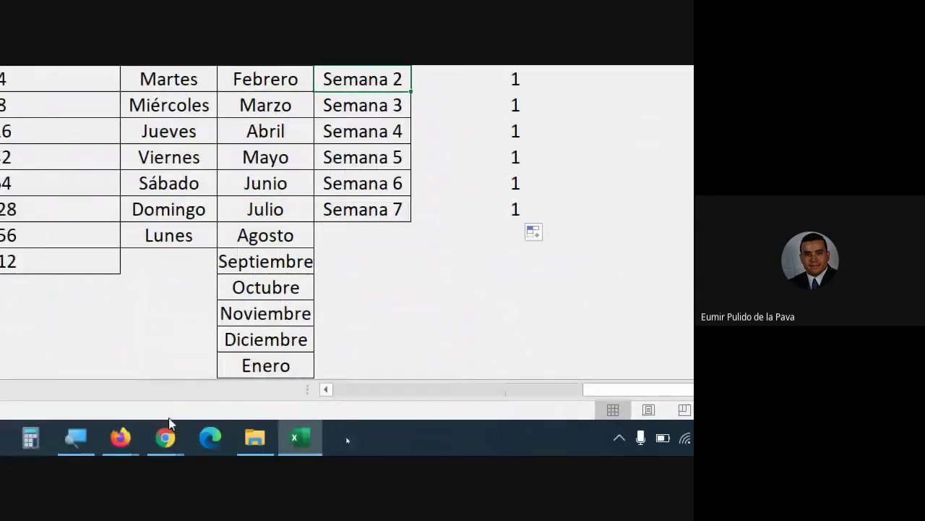
Admit the person asking to join the Meet call with Permitir, then return to Excel
mouse_move(165, 434)
left_click(120, 362)
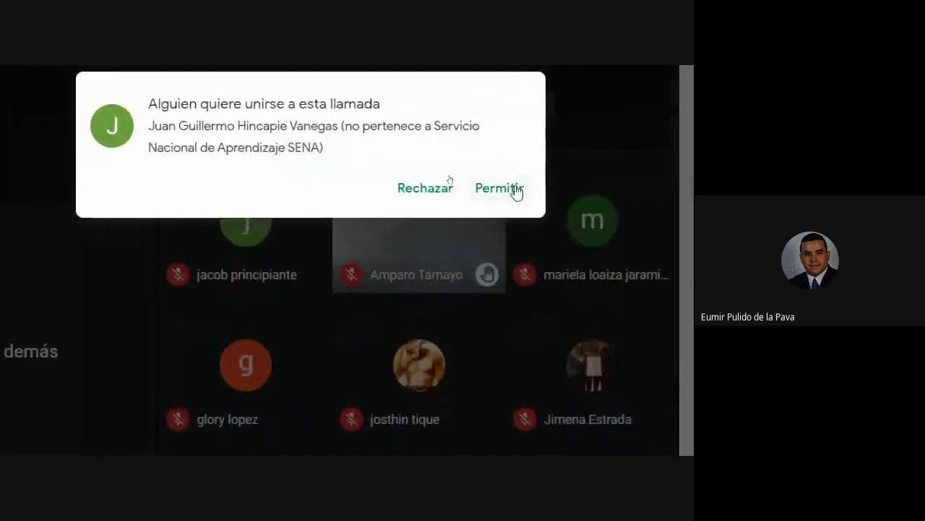
left_click(515, 186)
left_click(449, 438)
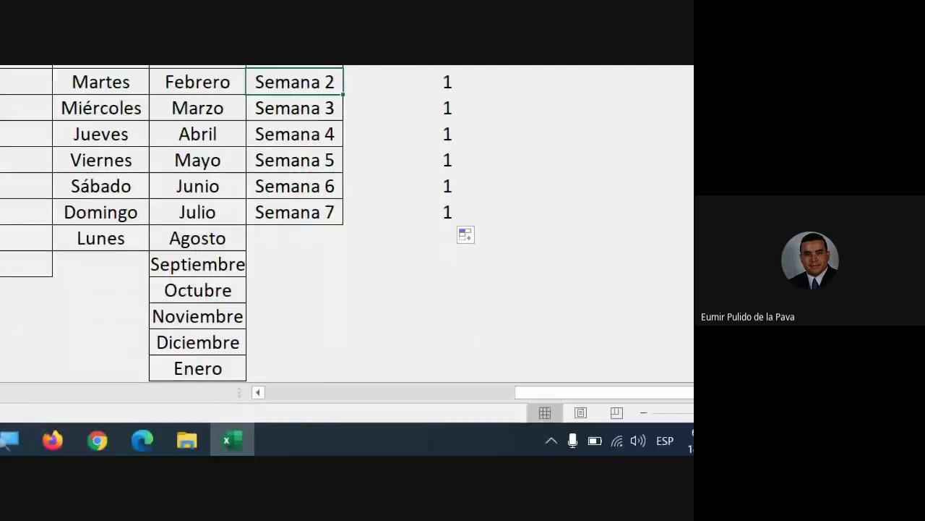
Type AB1058 in an empty cell and extend it right to AB1059 and AB1060
left_click(394, 407)
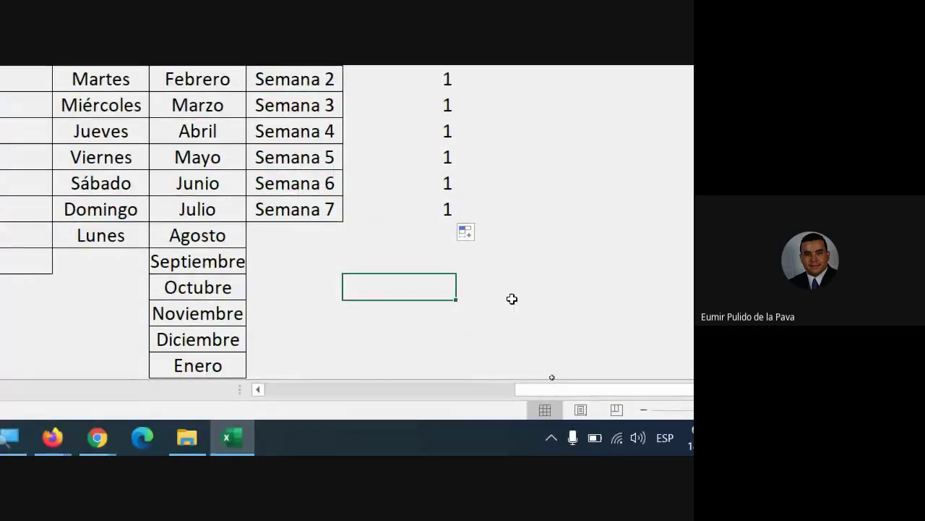
type("AB1058")
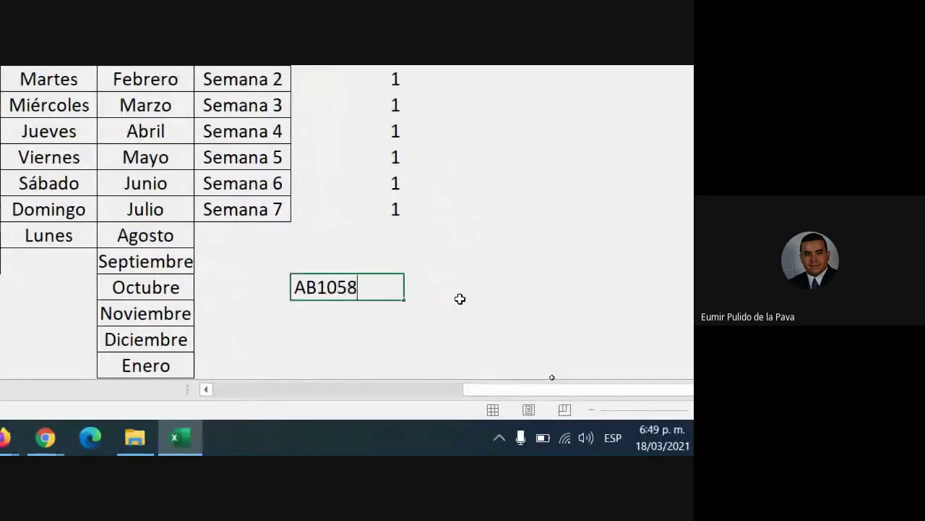
key("Return")
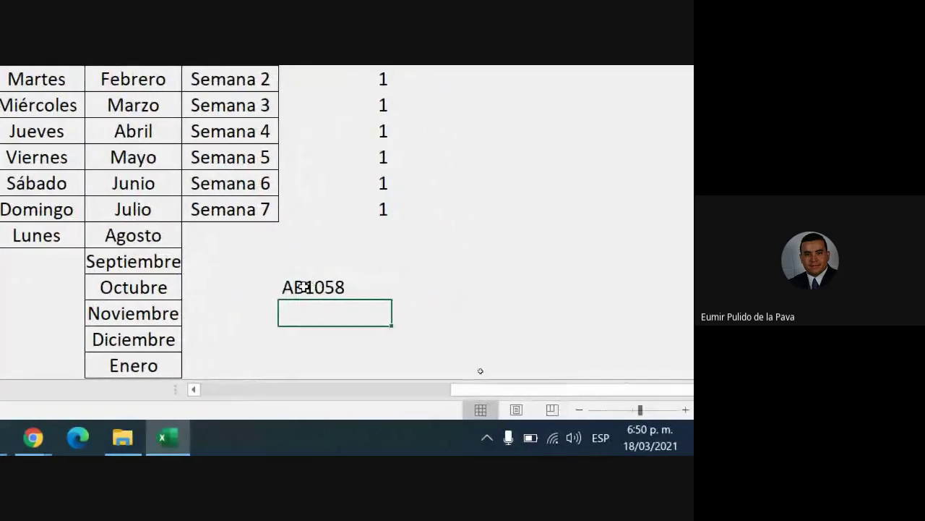
left_click(385, 289)
left_click_drag(392, 301, 619, 290)
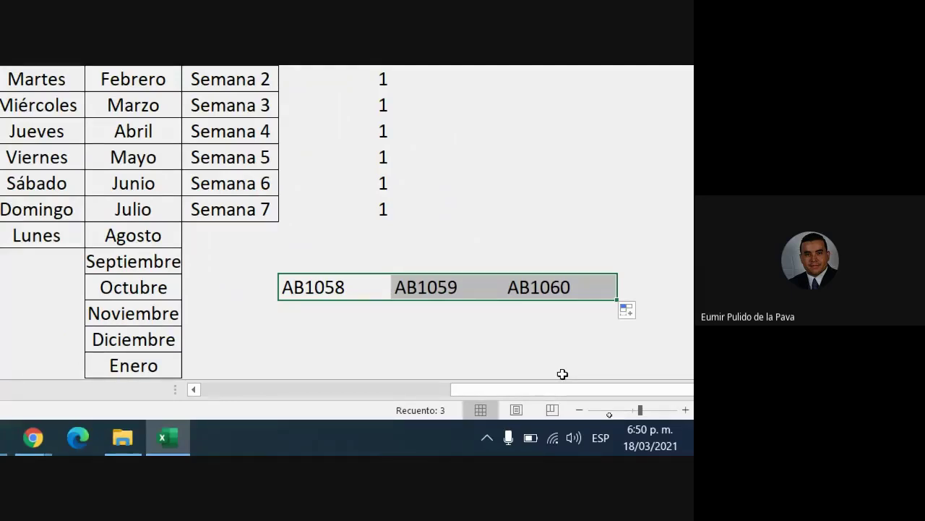
left_click(130, 438)
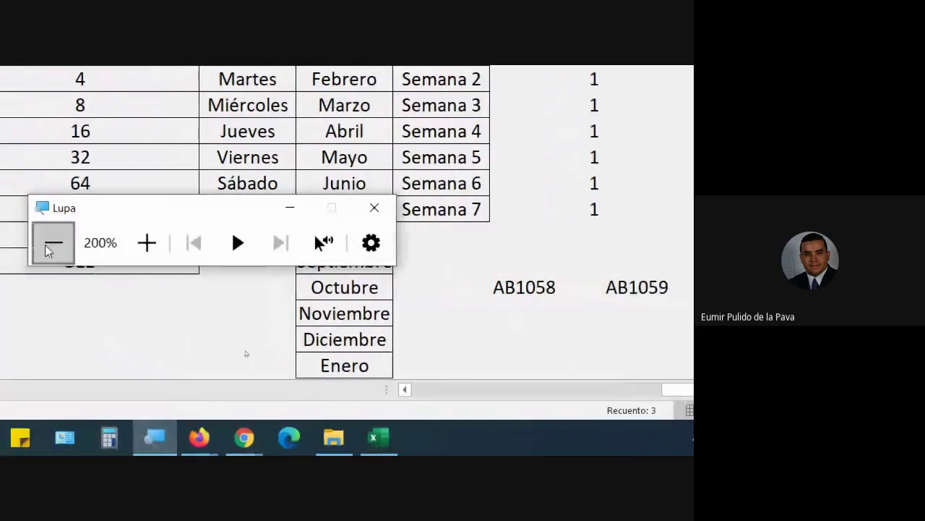
left_click(50, 246)
mouse_move(345, 444)
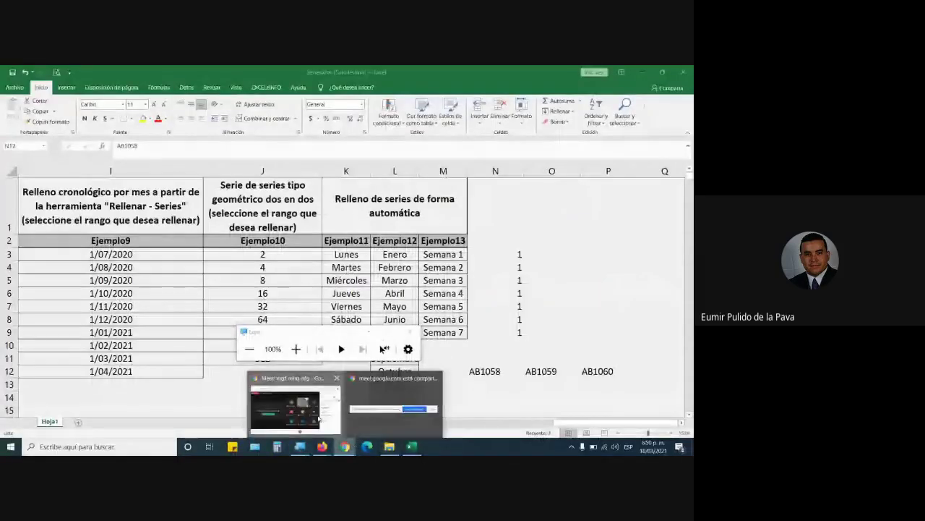
left_click(319, 418)
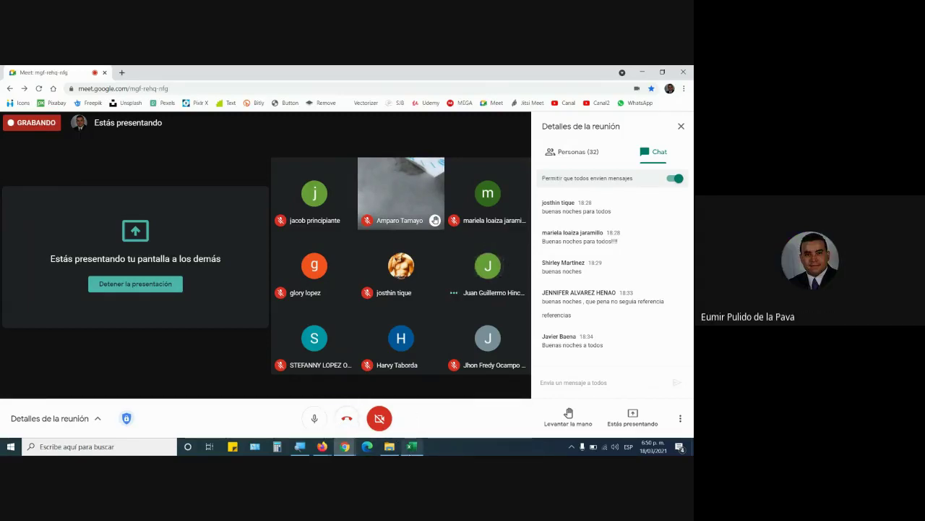
mouse_move(412, 446)
left_click(410, 415)
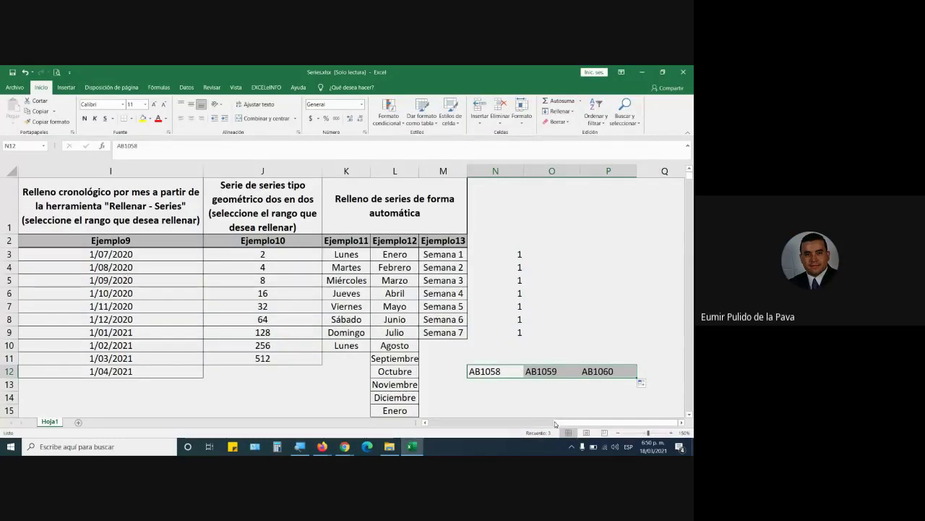
Close the Series.xlsx workbook, choosing 'No guardar' at the save prompt
left_click_drag(570, 422, 402, 426)
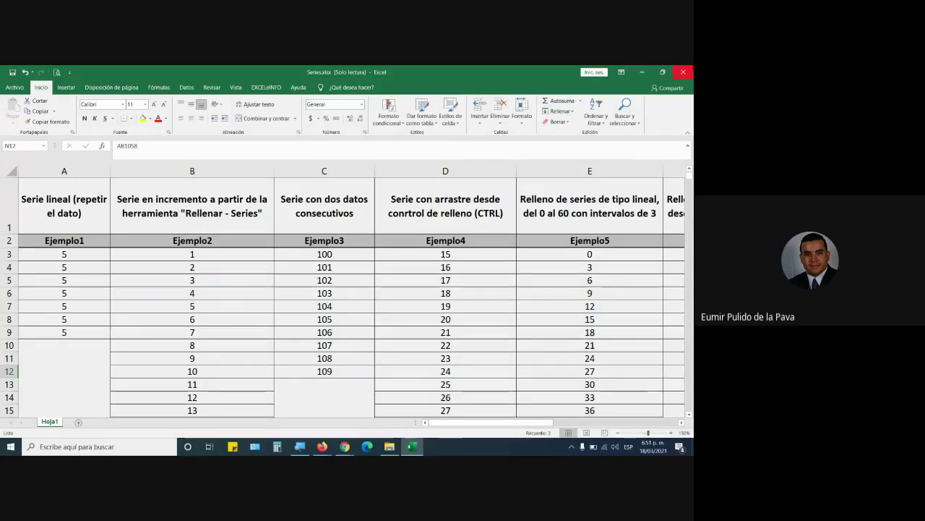
left_click(683, 71)
left_click(347, 274)
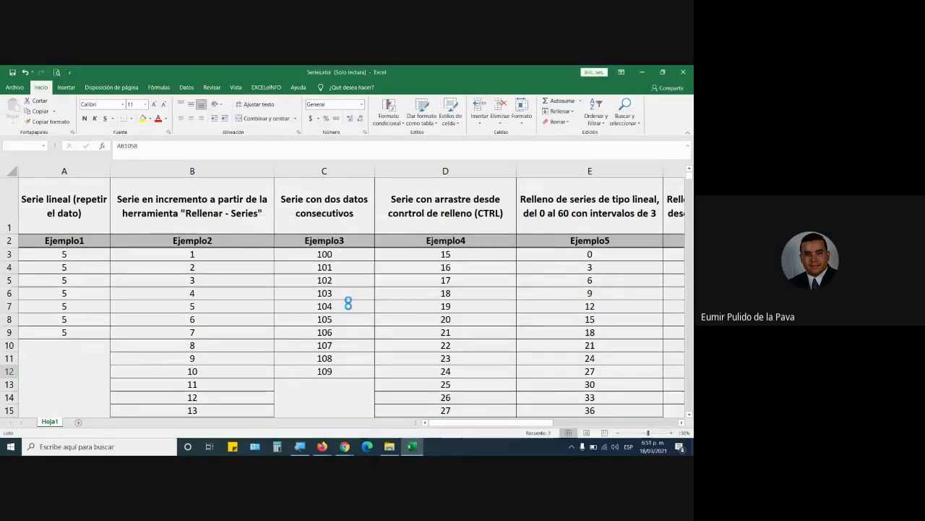
Highlight 'REFERENCIAS RELATIVAS' in section M of the course PDF
mouse_move(323, 446)
left_click(367, 404)
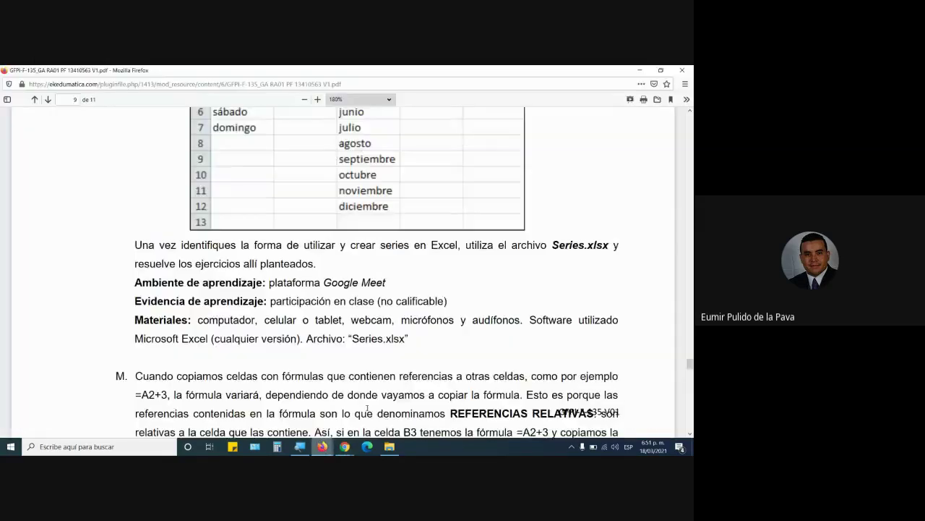
scroll(367, 409, "down", 8)
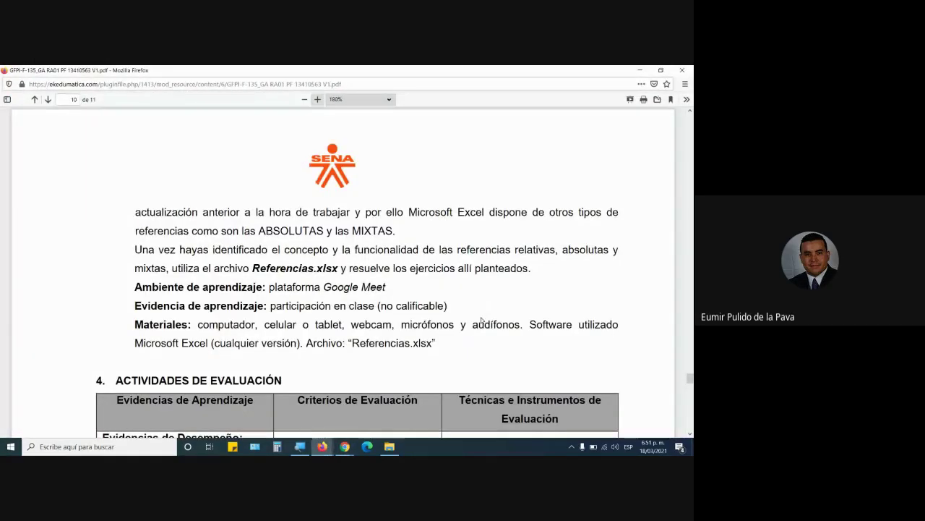
scroll(481, 320, "down", 12)
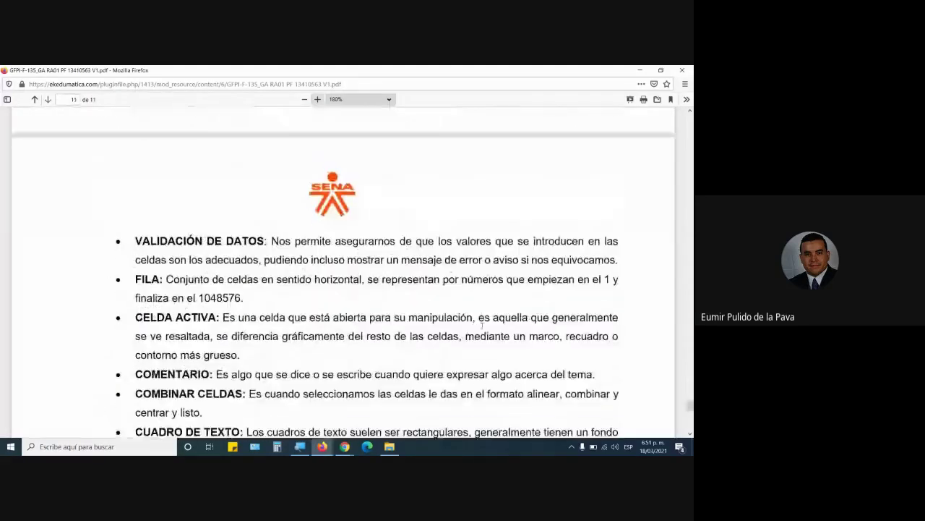
scroll(484, 335, "up", 13)
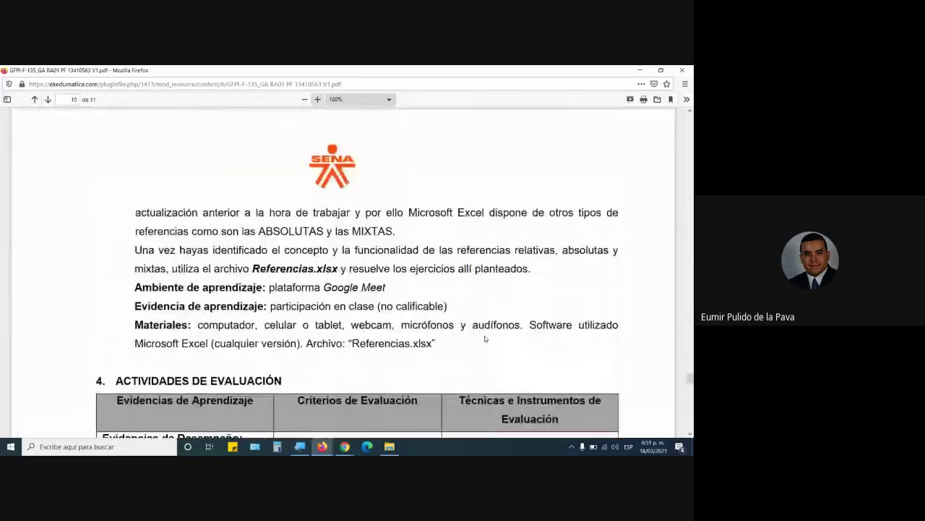
scroll(484, 335, "up", 6)
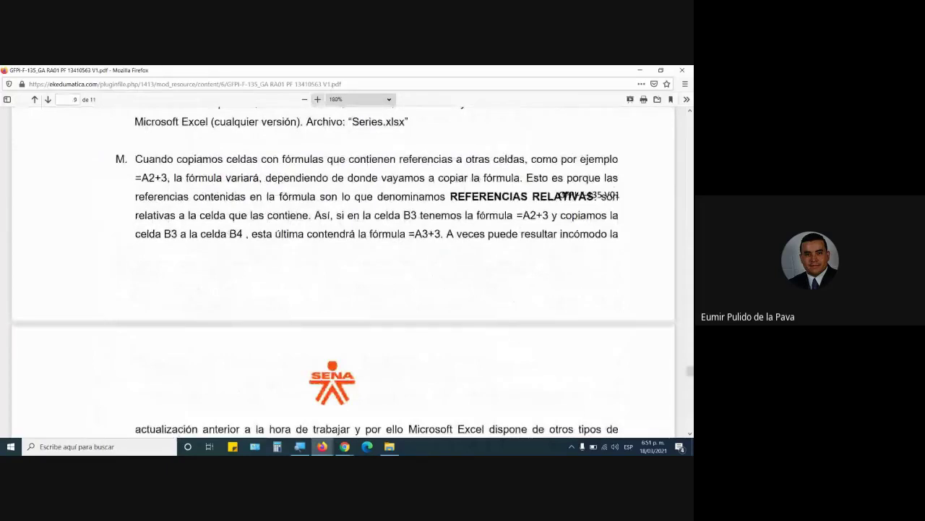
left_click_drag(463, 196, 575, 197)
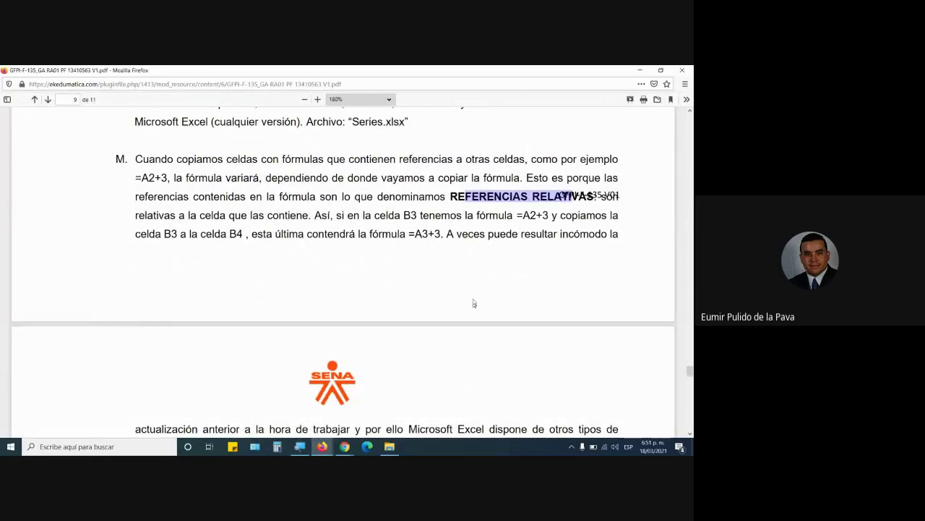
Launch Excel from the Start menu's app list
left_click(11, 446)
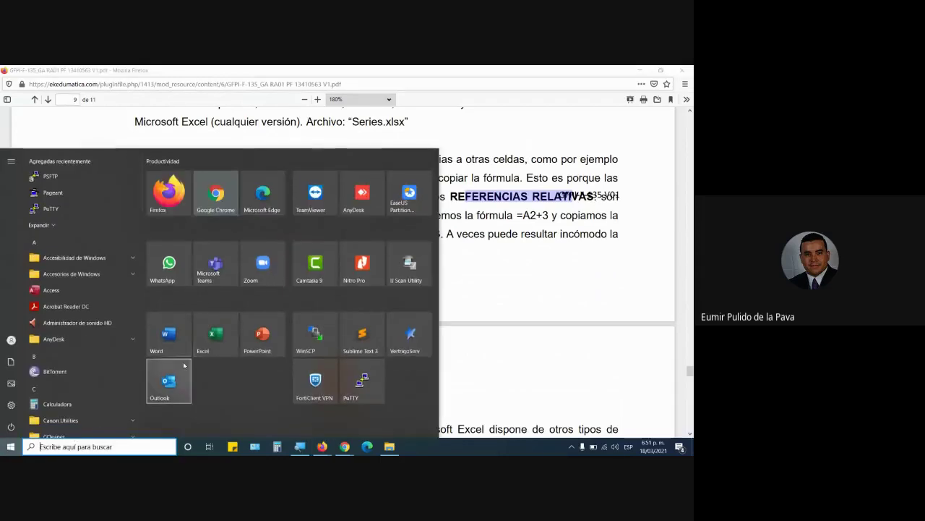
left_click(216, 351)
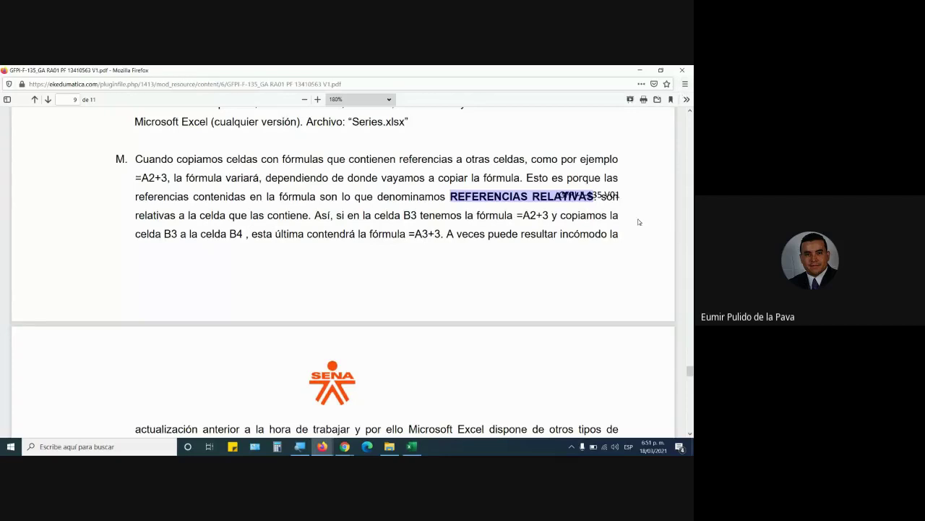
left_click(403, 450)
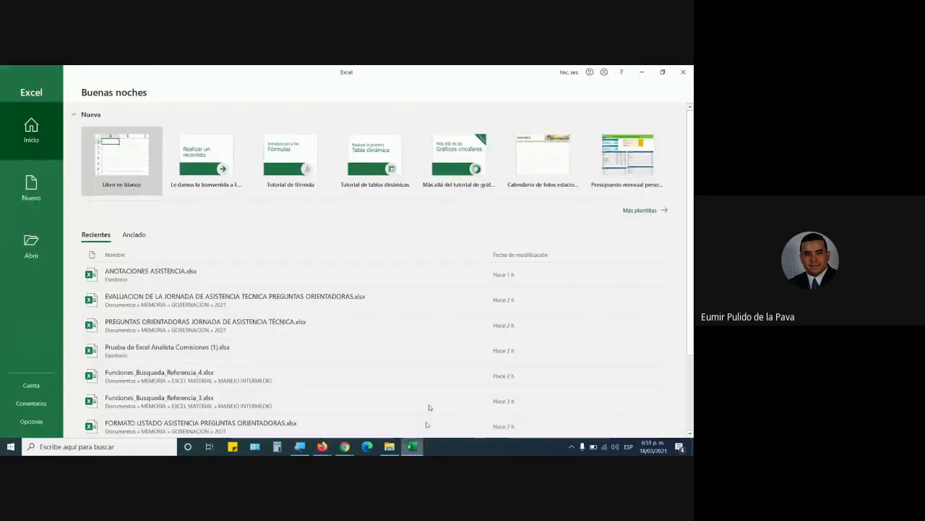
In a blank workbook, merge A1:L1 and enter the size-22 title REFERENCIAS RELATIVAS
left_click(120, 165)
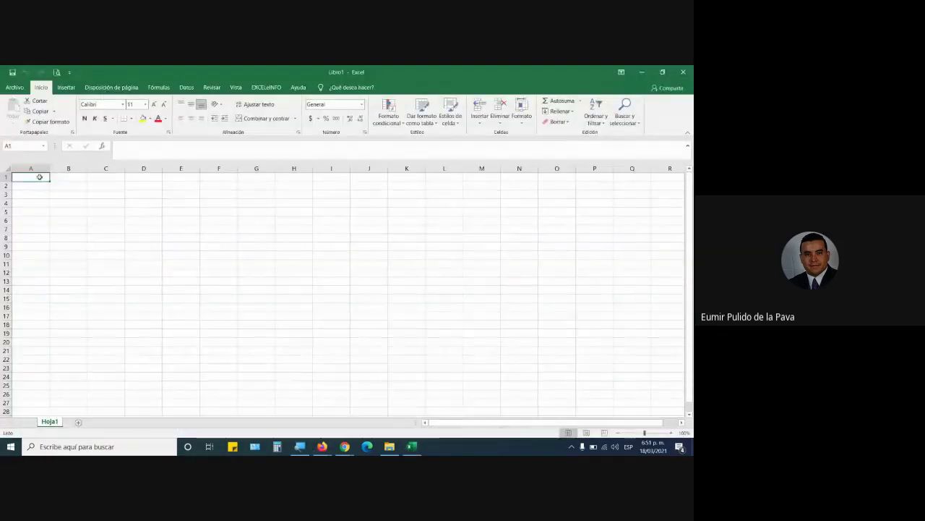
left_click_drag(39, 177, 448, 178)
left_click(262, 118)
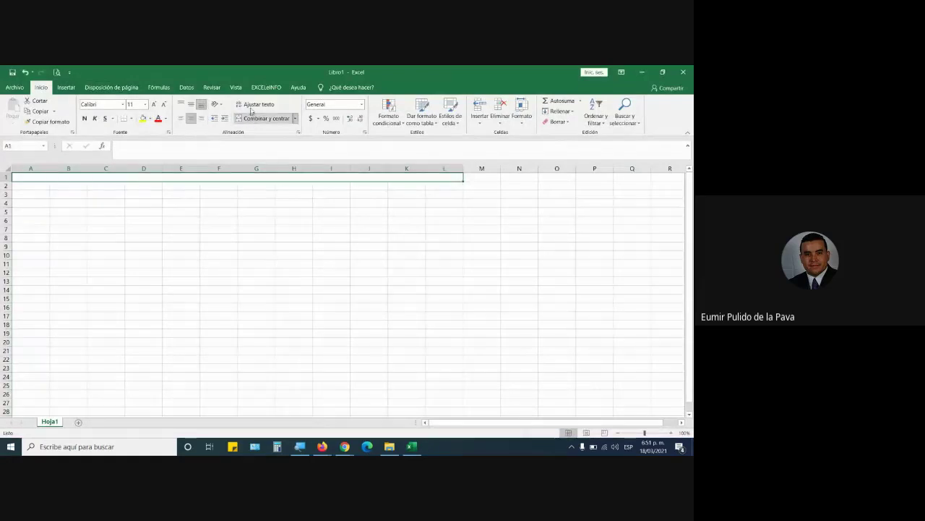
left_click(254, 104)
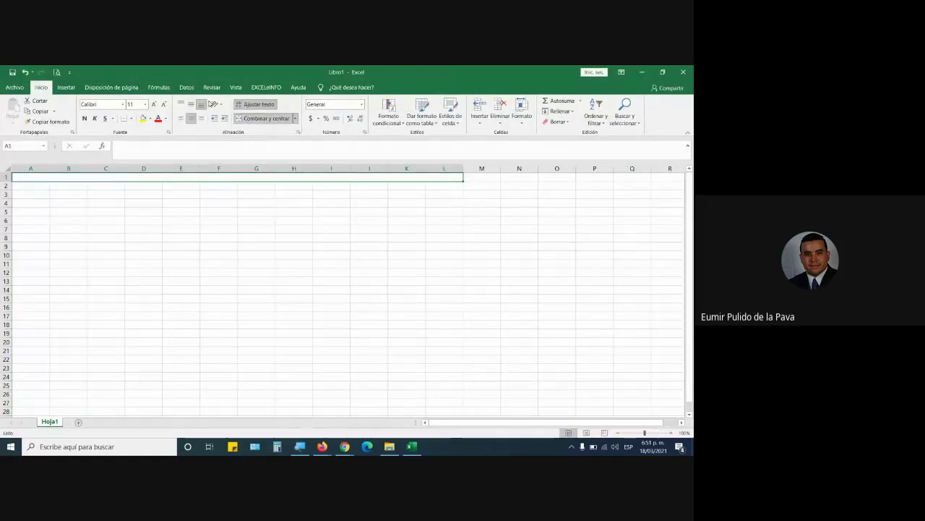
left_click(154, 104)
left_click(155, 104)
left_click(155, 104)
left_click(155, 103)
left_click(155, 103)
left_click(155, 103)
type("REFERE")
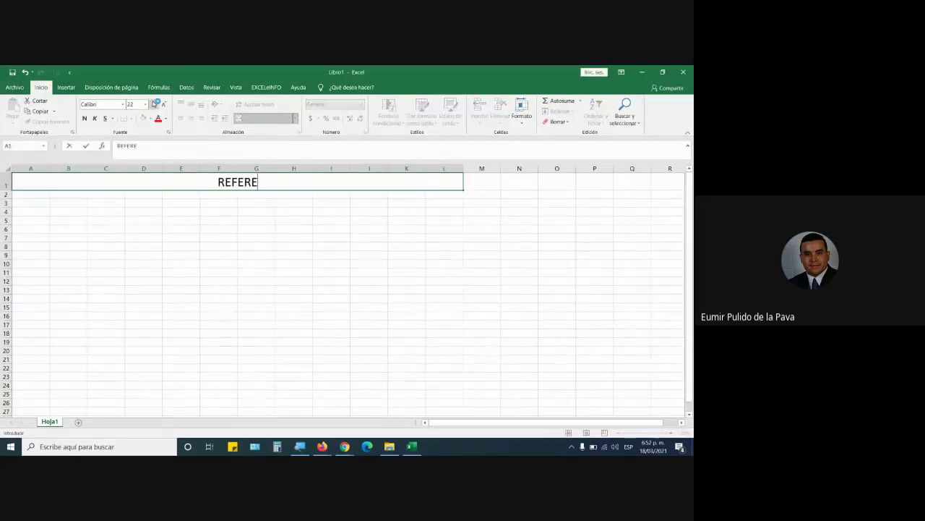
type("NCIAS RELATIVAS")
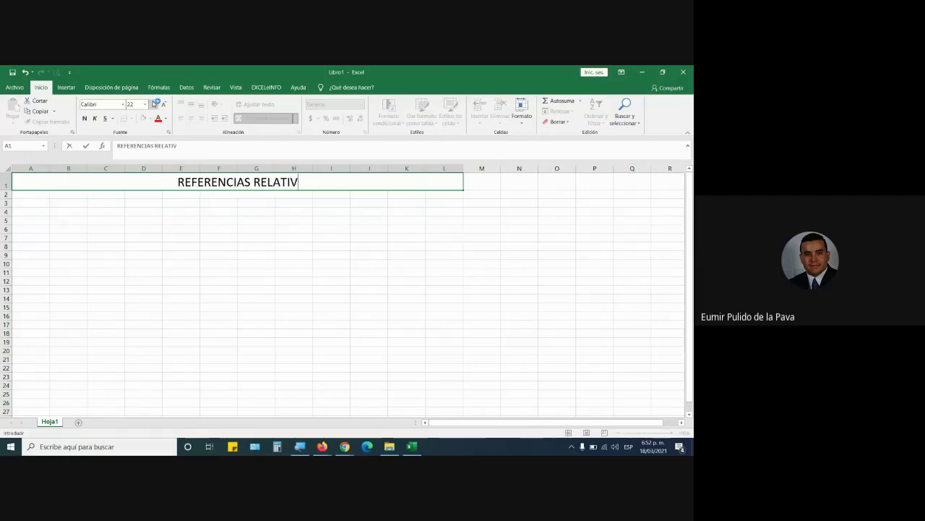
key("Return")
Enter VALOR 1, fill VALOR 2 and VALOR 3 across to H4, and add SUMA TOTAL in I4
key("Down")
key("Right")
key("Right")
key("Right")
key("Right")
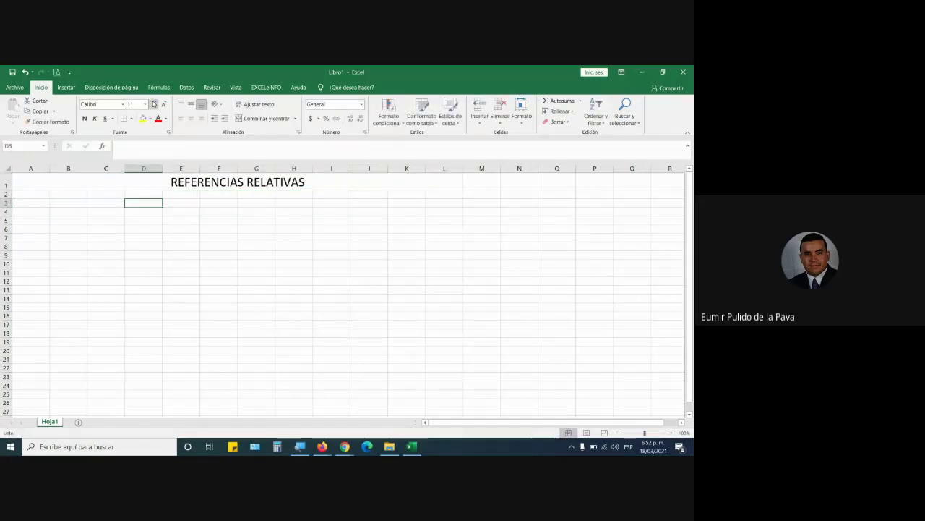
key("Down")
key("Right")
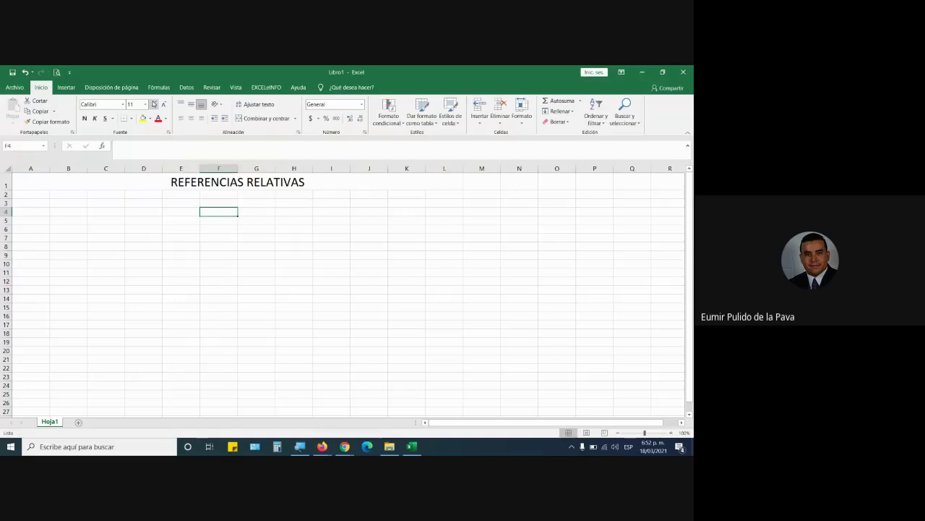
type("VALOR 1")
key("ctrl+Return")
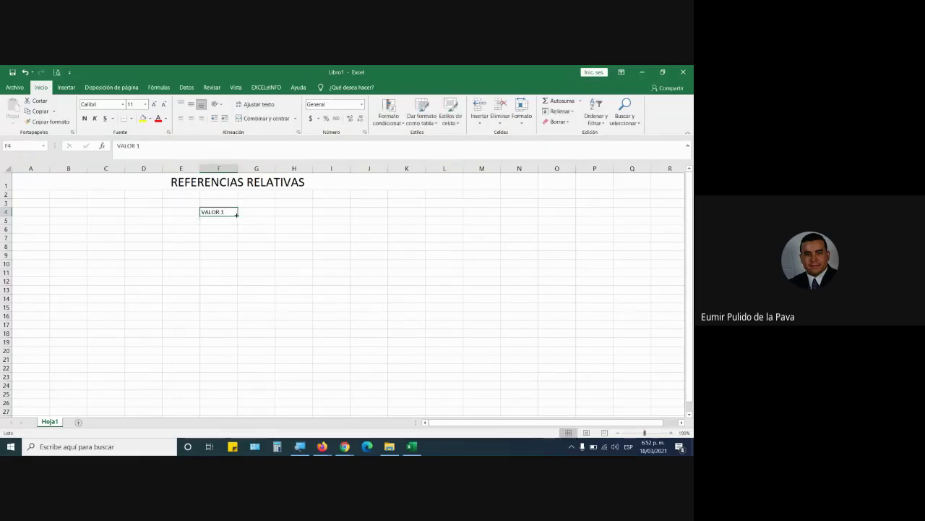
left_click_drag(236, 214, 314, 214)
left_click(331, 211)
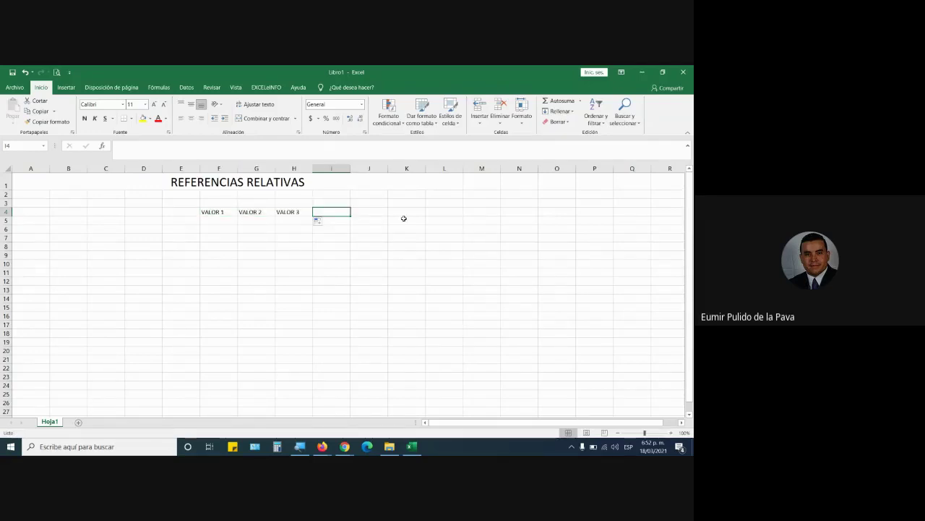
type("SUMA TOTAL")
key("Return")
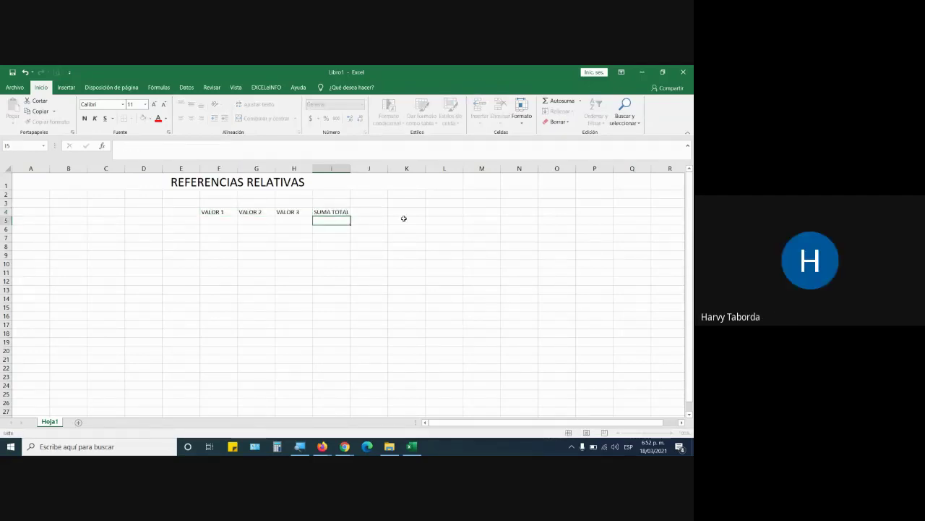
Set the font size of the table area F4:I16 to 12
left_click_drag(214, 214, 326, 318)
left_click(161, 106)
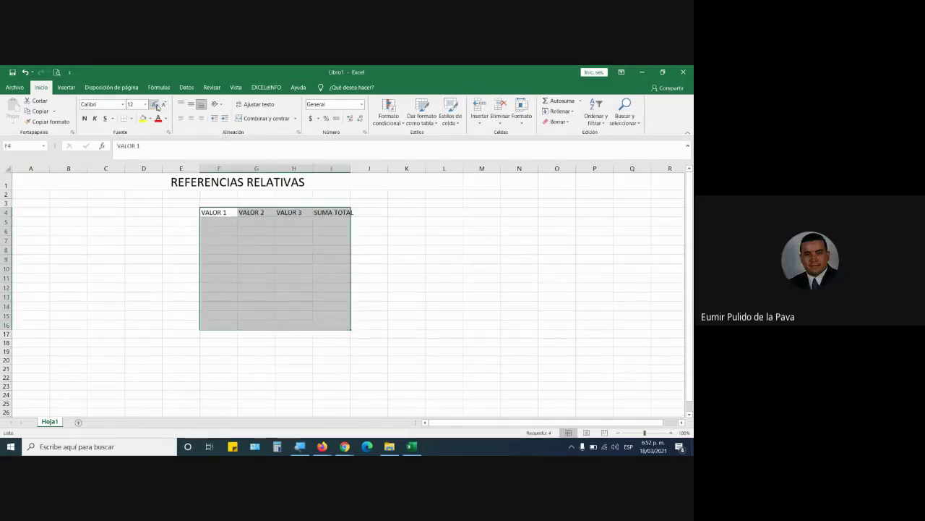
left_click(323, 446)
Close the Calendario de Colombia tab and return to the course guide PDF window
left_click(304, 397)
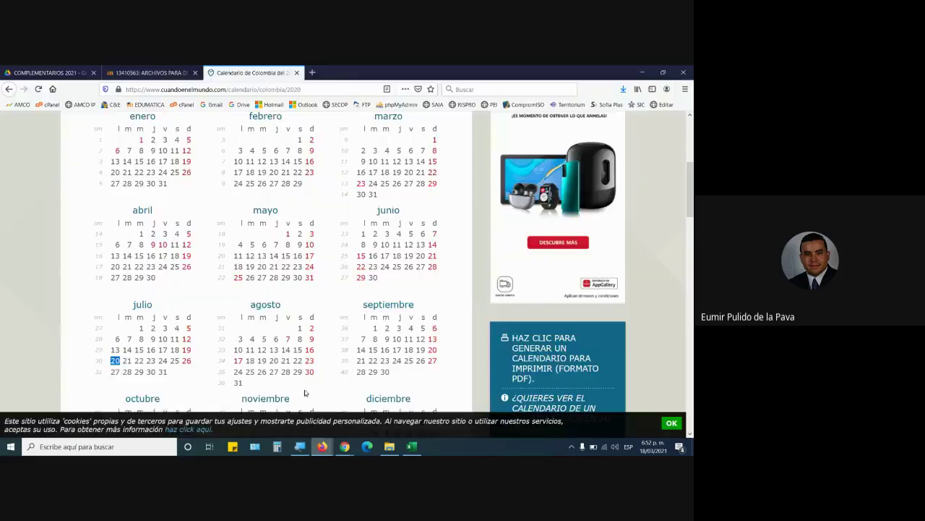
left_click(297, 73)
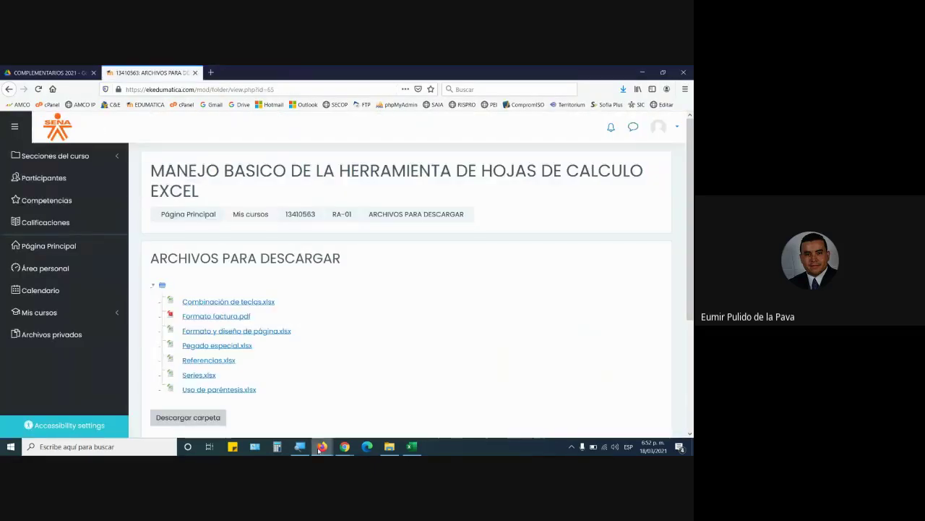
mouse_move(323, 446)
left_click(383, 399)
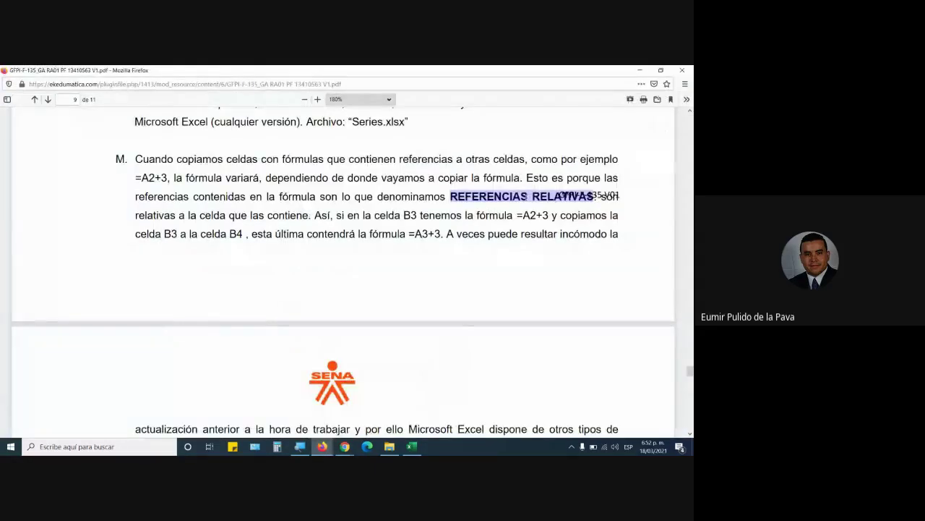
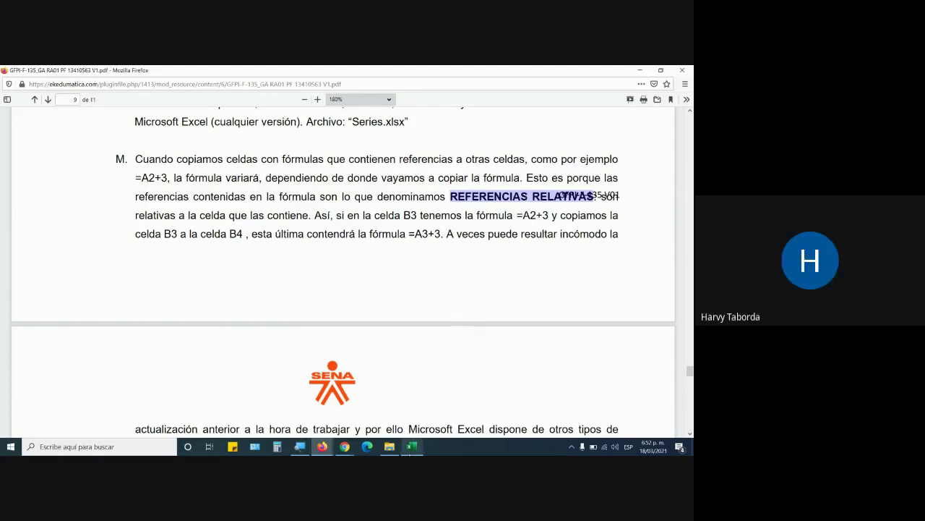
Switch from the Firefox PDF lesson to the Excel workbook with the REFERENCIAS RELATIVAS table
left_click(412, 446)
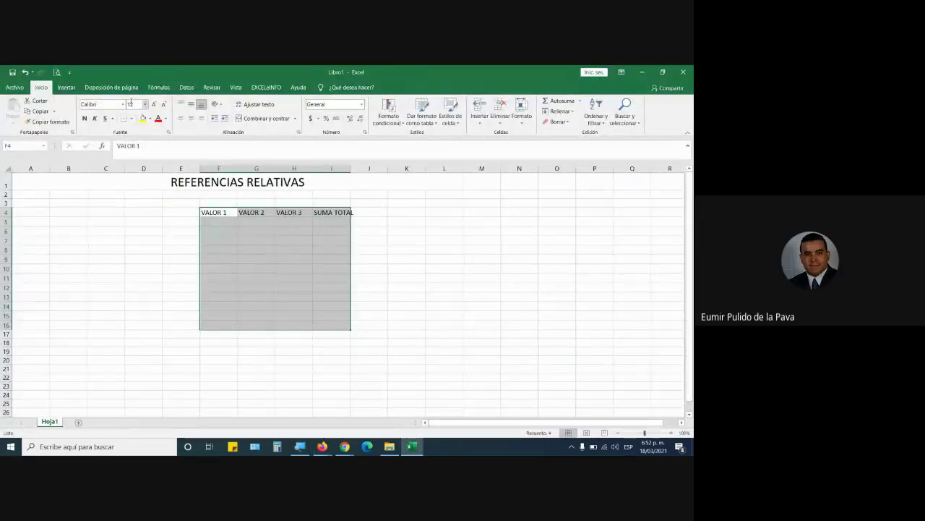
Enlarge the table font to 18, autofit columns F to I, and bold the header row F4:I4
left_click(154, 105)
left_click(154, 105)
left_click(154, 105)
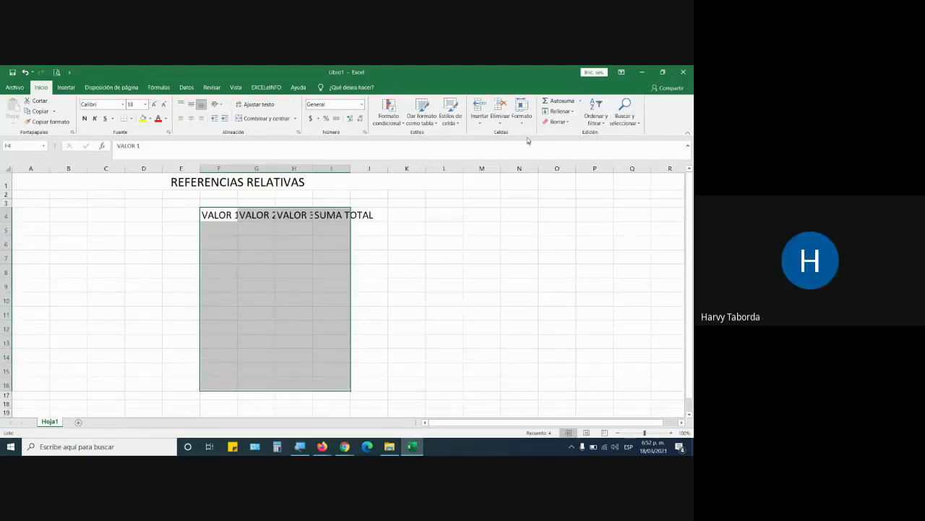
left_click(522, 112)
left_click(548, 179)
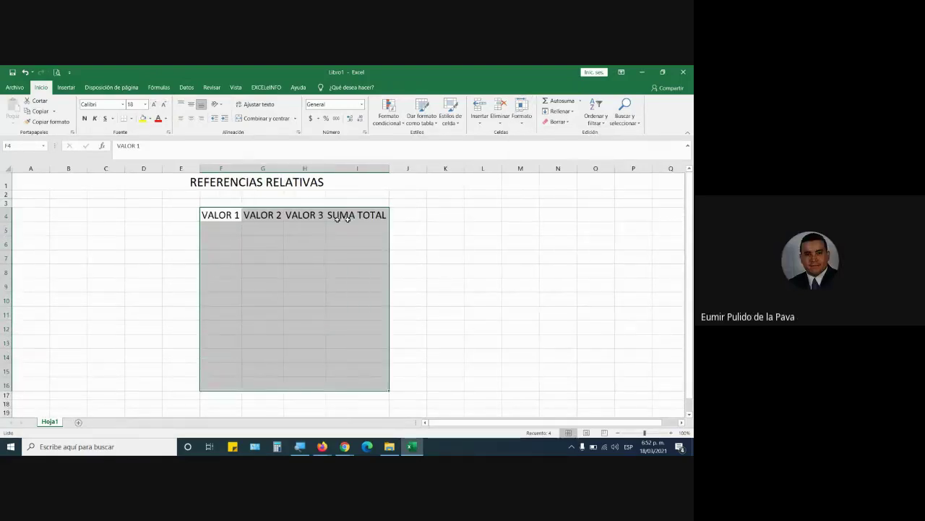
left_click_drag(214, 215, 339, 209)
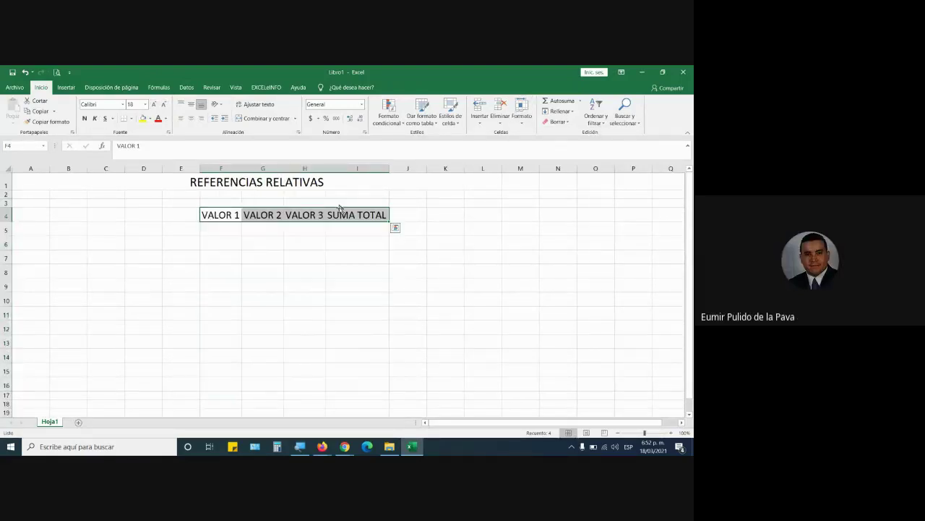
left_click(84, 118)
Enter VALOR 1 values 5, 2, 3, 4, 1, 6, 7 and VALOR 2 values 10, 6, 9, 4, 5, 3, 2
left_click(228, 230)
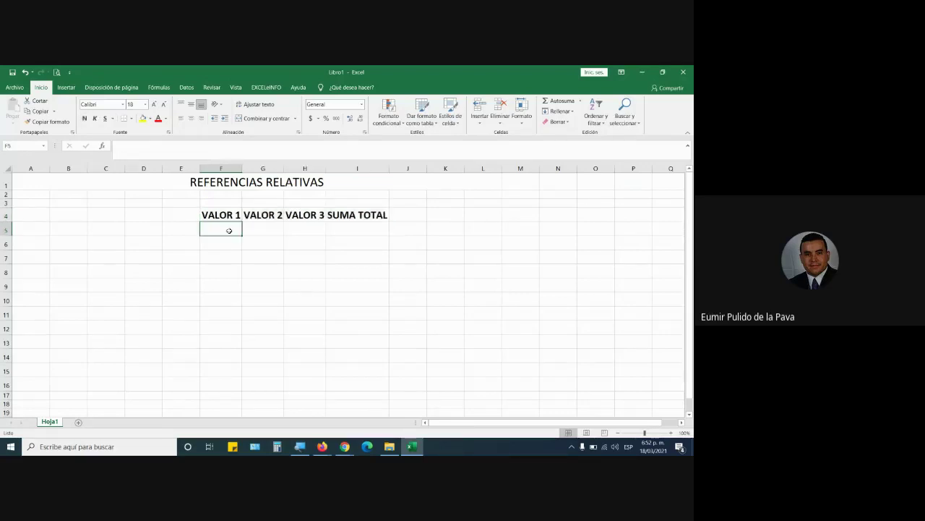
type("5 2 3 4 1 6")
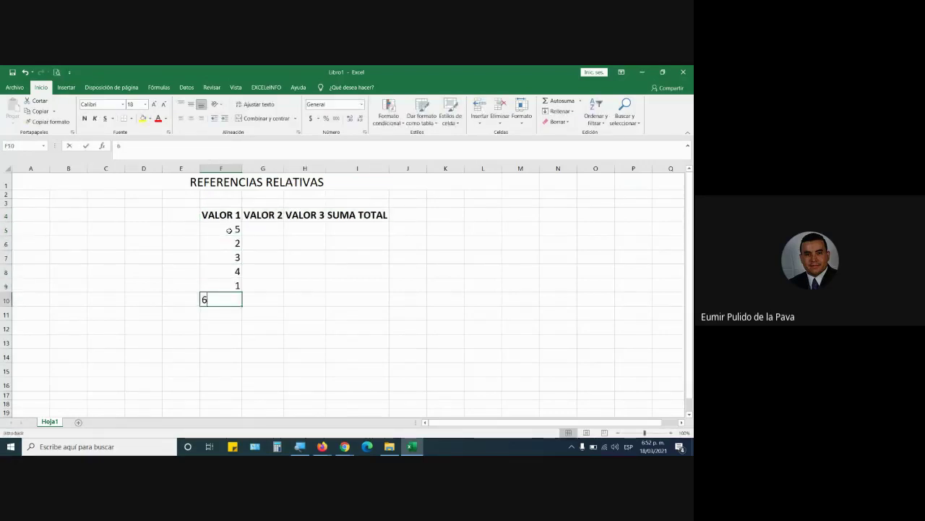
key("Return")
type("7")
key("Return")
left_click(256, 228)
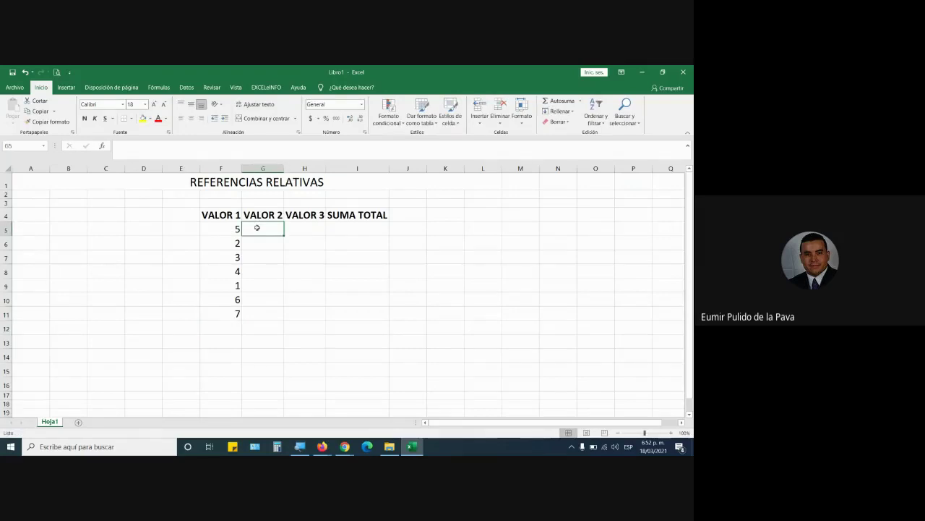
type("10 6 9 4 ")
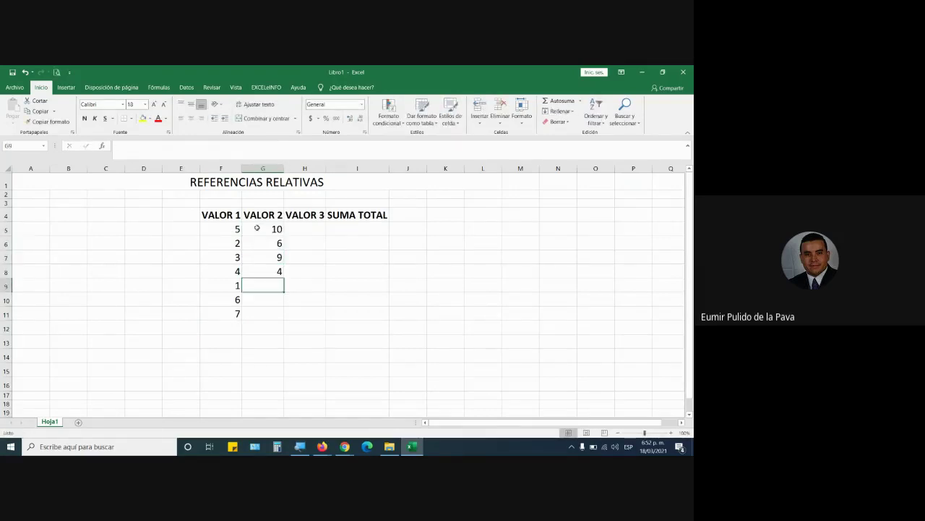
type("5 3")
key("Return")
type("2")
key("Return")
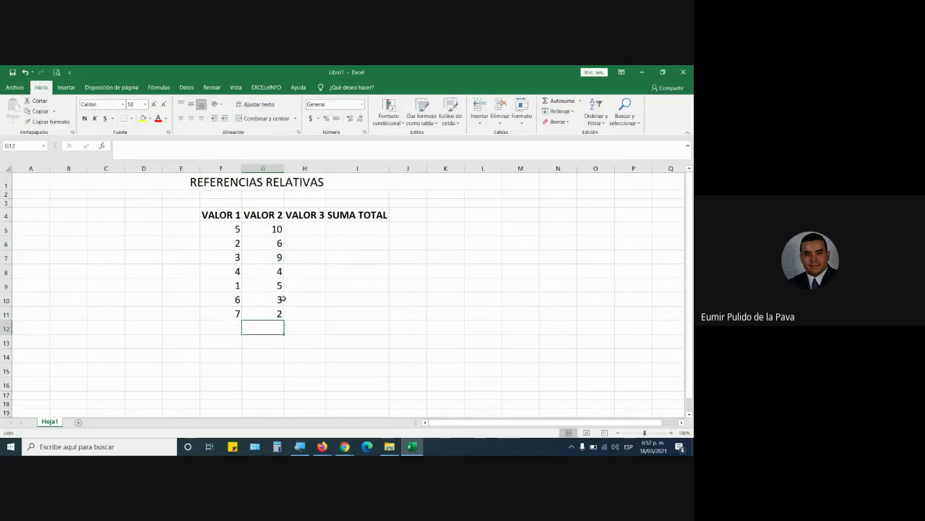
Enter VALOR 3 values 1, 5, 3, 6, 4, 10, 11 in H5:H11
left_click(316, 232)
type("1")
key("Return")
type("5")
key("Return")
type("3")
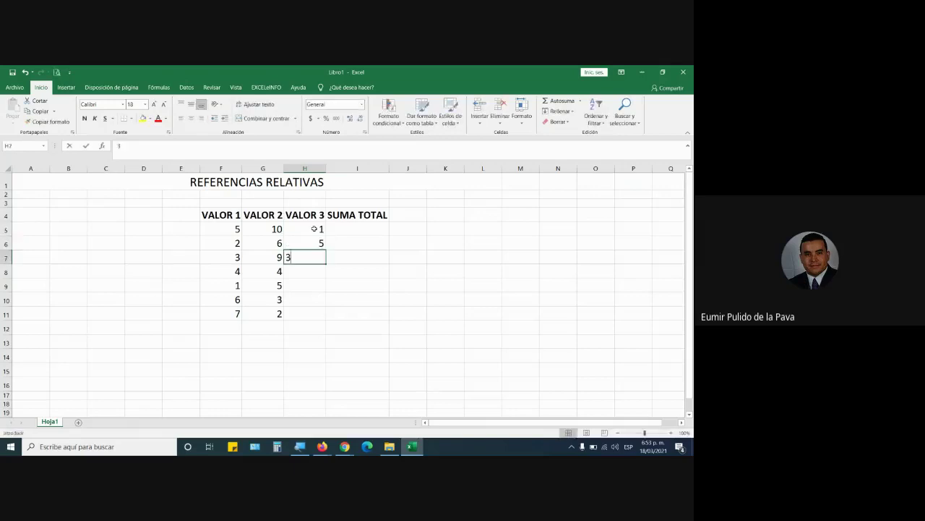
key("Return")
type("6")
key("Return")
type("4")
key("Return")
type("10")
key("Return")
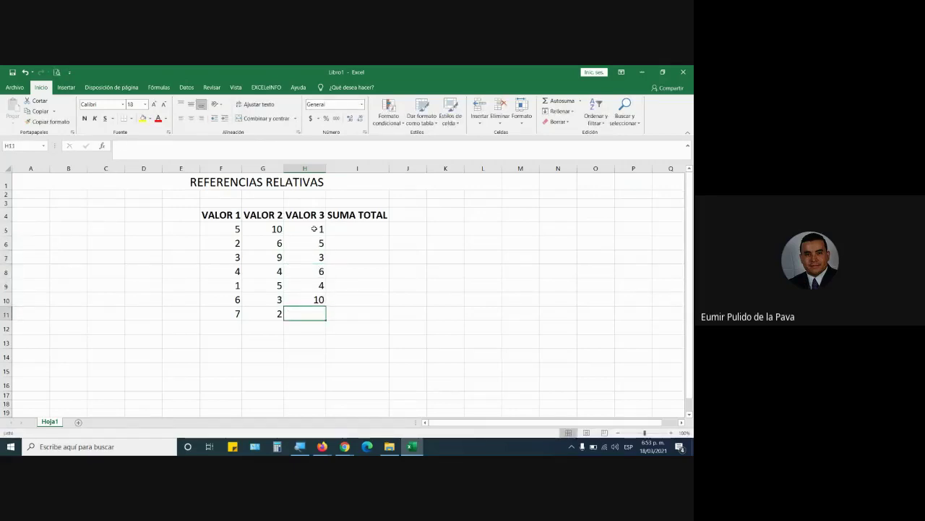
type("11")
key("Return")
Centre the numbers in F5:I11 and make column I much wider
left_click_drag(229, 230, 352, 314)
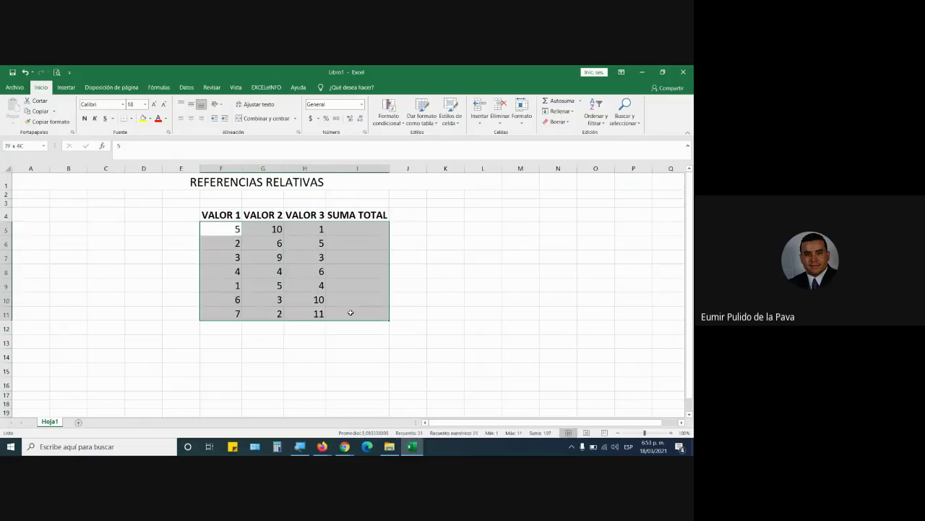
left_click(190, 118)
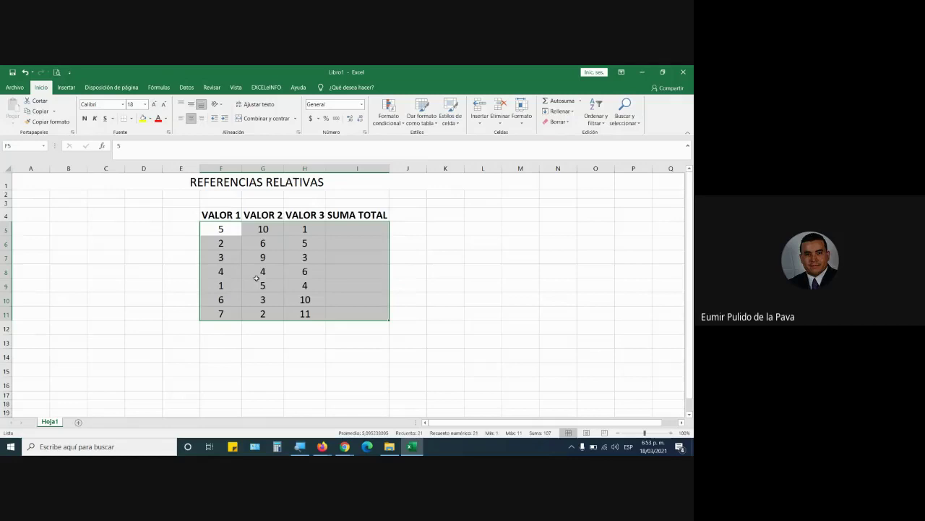
left_click_drag(390, 167, 473, 167)
Raise the font of I5:I11 to 36 and centre the SUMA TOTAL header
left_click_drag(384, 229, 393, 306)
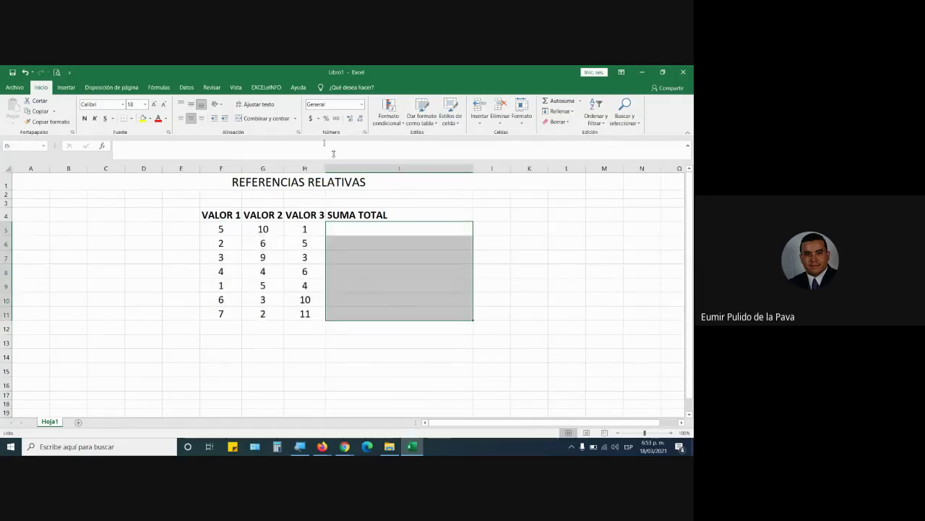
left_click(154, 104)
left_click(153, 104)
left_click(153, 104)
left_click(153, 104)
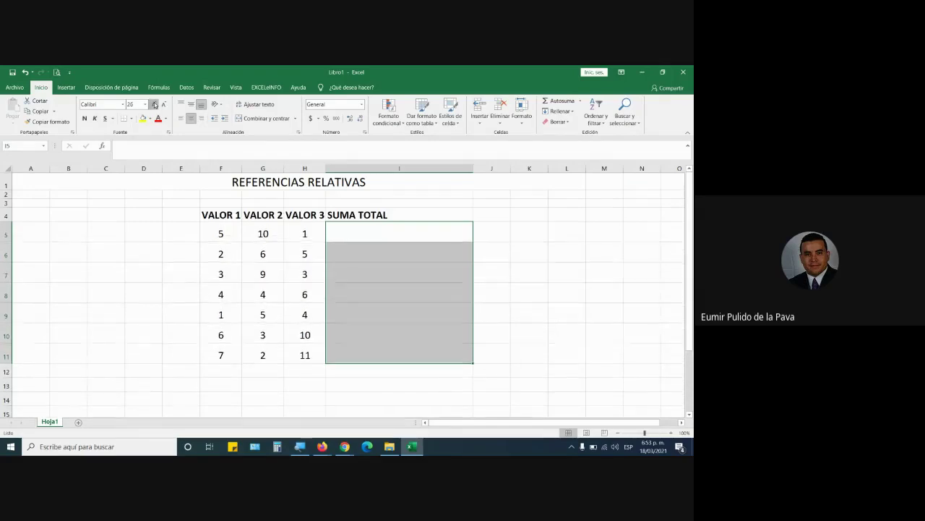
left_click(154, 104)
left_click(153, 104)
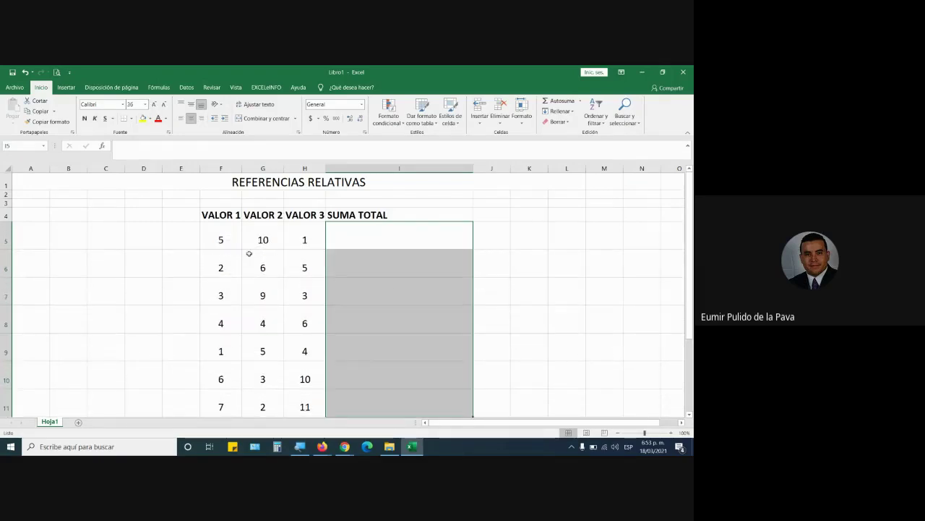
left_click(360, 215)
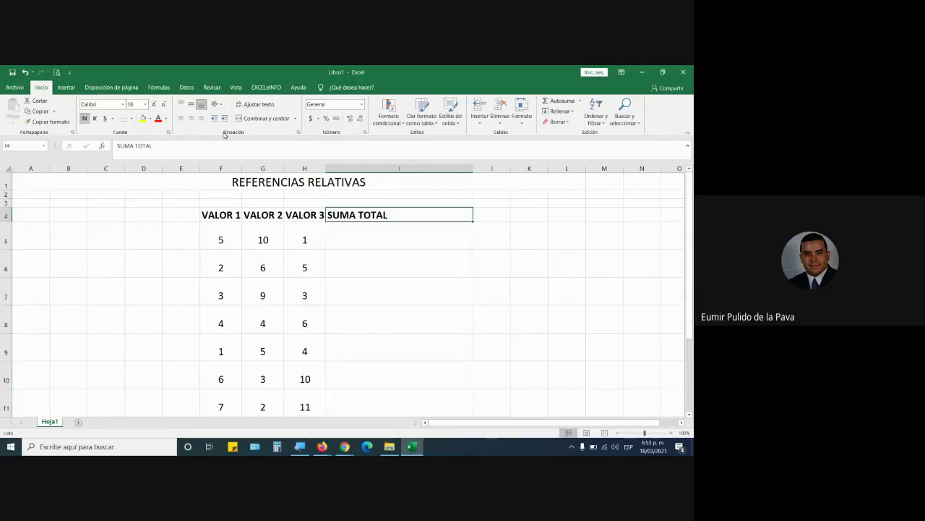
left_click(191, 118)
left_click(385, 237)
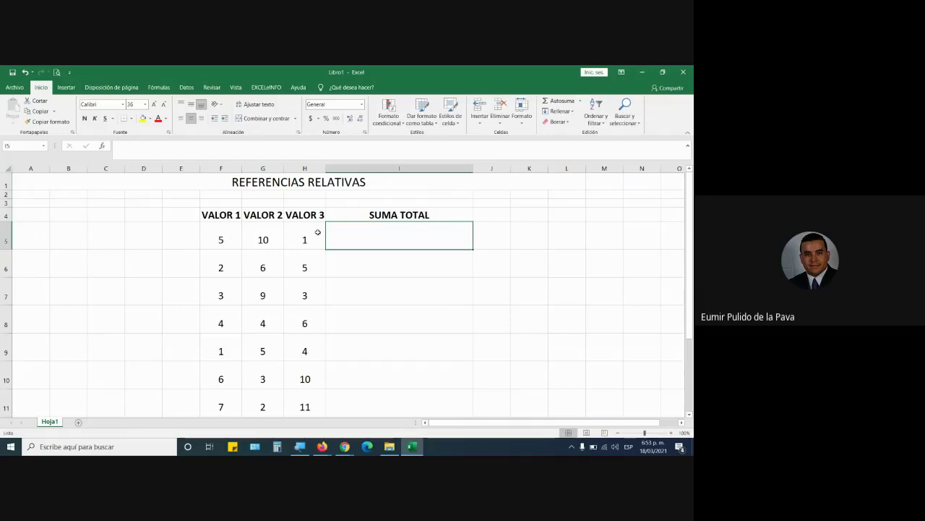
type("=SUMA")
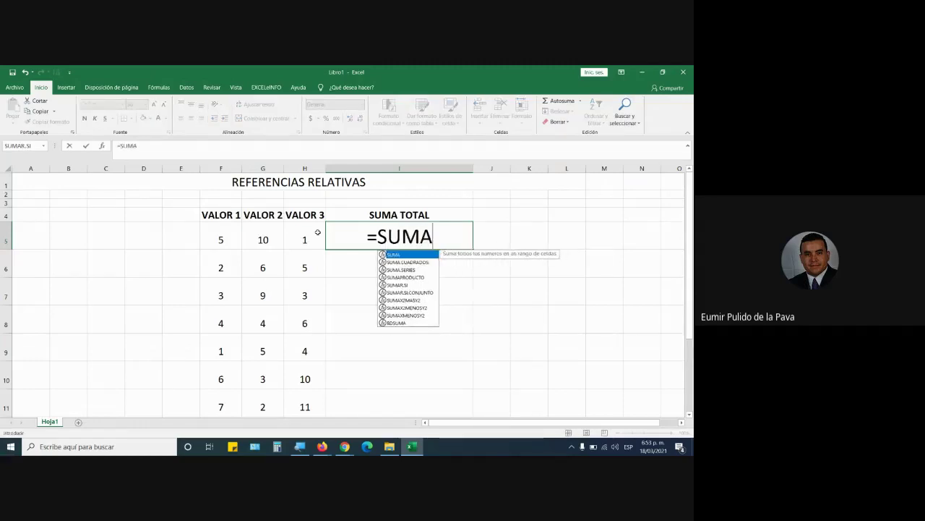
type("(")
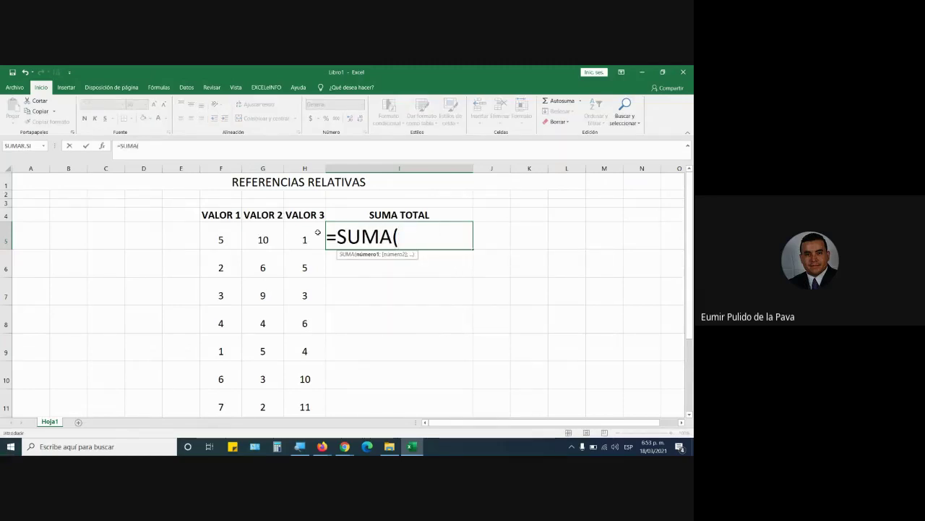
key("BackSpace")
key("BackSpace")
key("BackSpace")
key("BackSpace")
key("BackSpace")
type("SU")
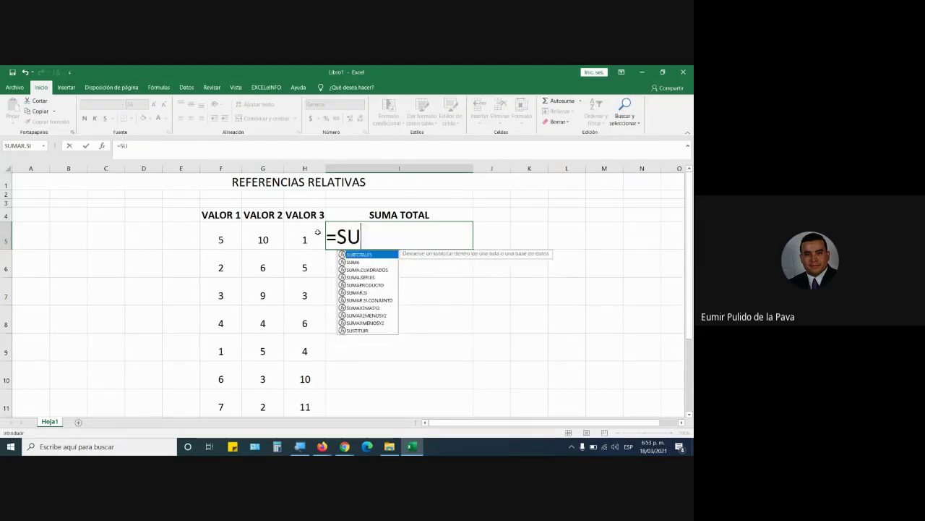
type("MA(")
left_click_drag(238, 239, 303, 239)
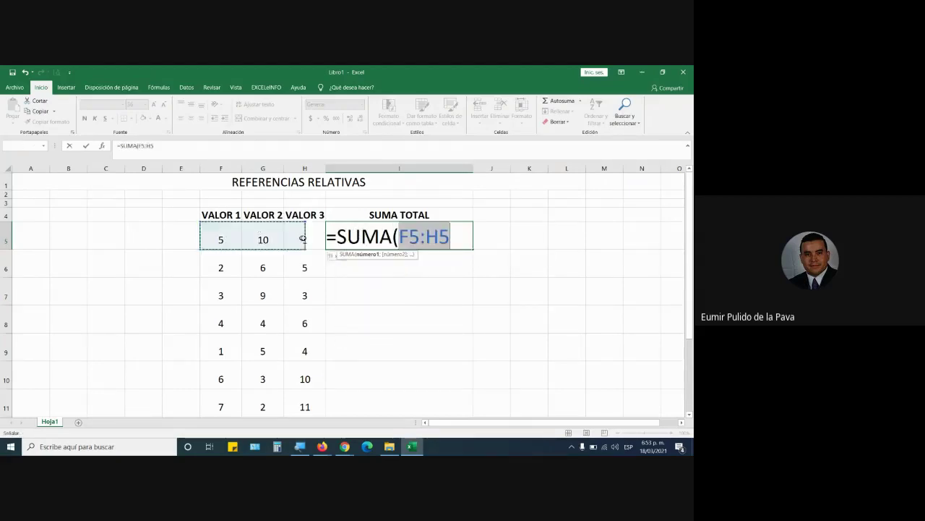
type(")")
key("Return")
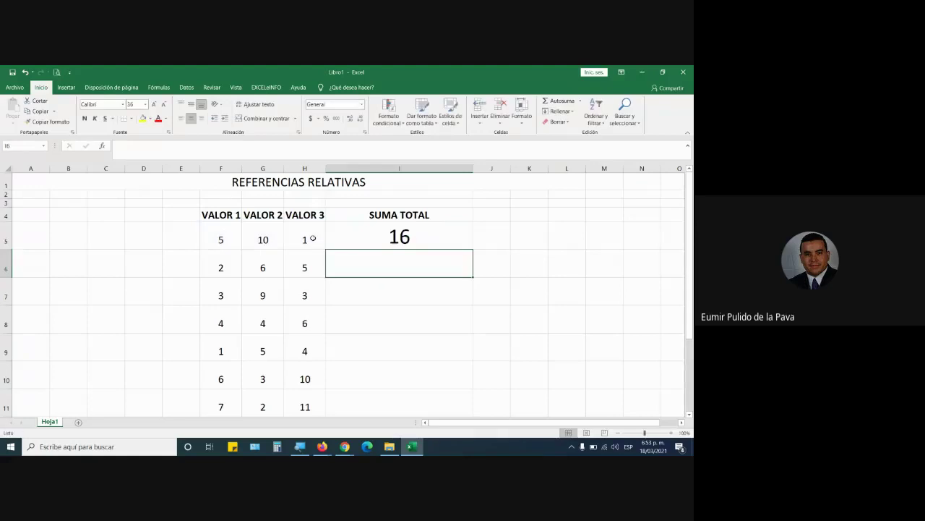
key("Up")
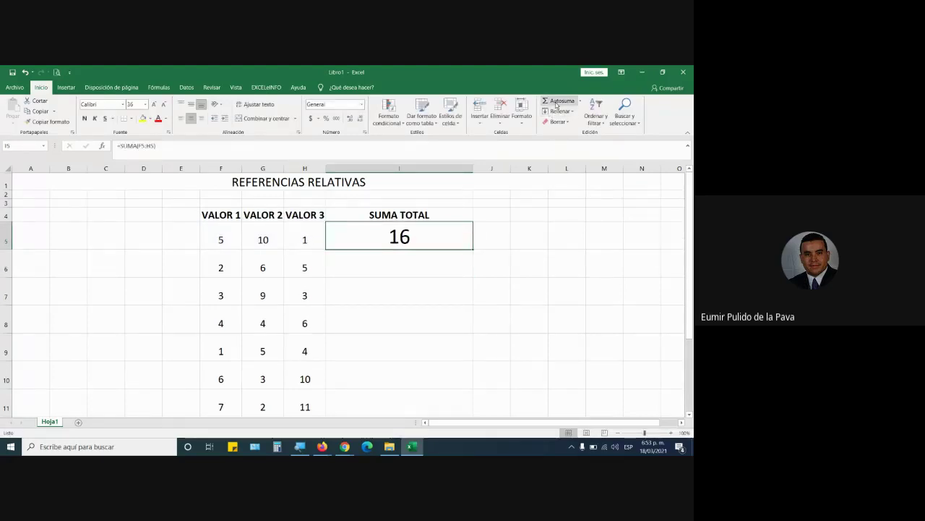
left_click(557, 102)
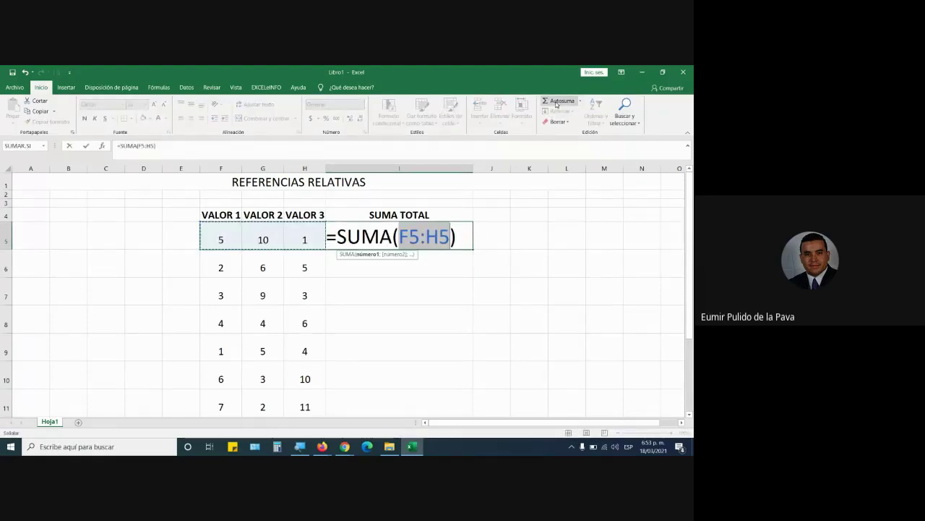
key("Return")
key("Up")
key("Delete")
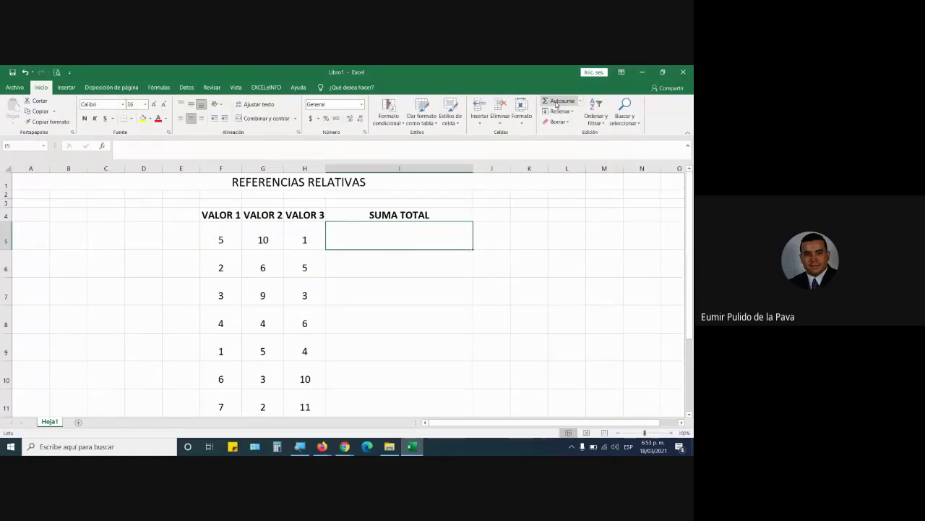
type("=")
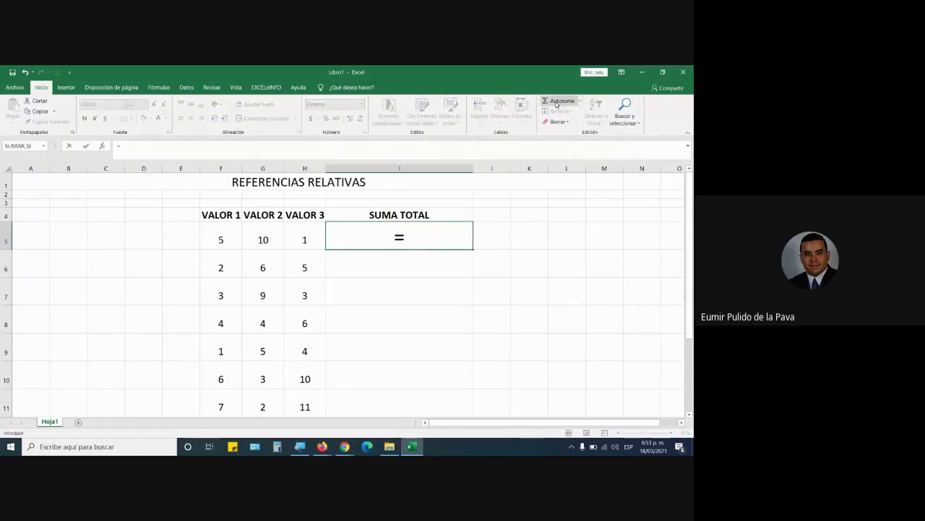
double_click(399, 236)
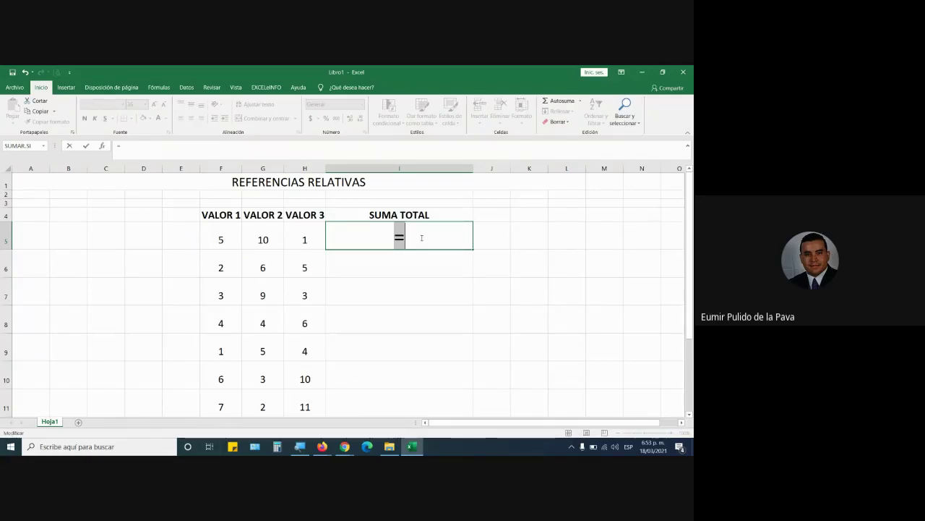
left_click(422, 237)
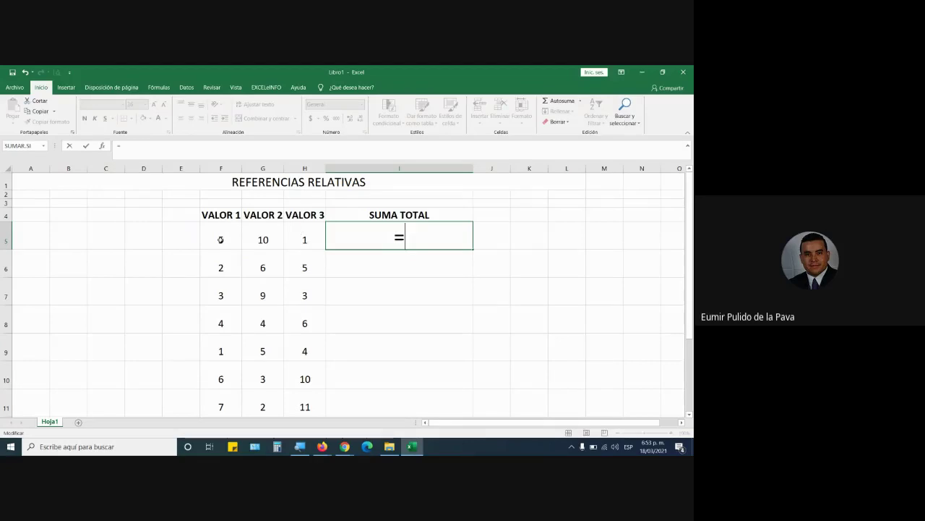
left_click(221, 239)
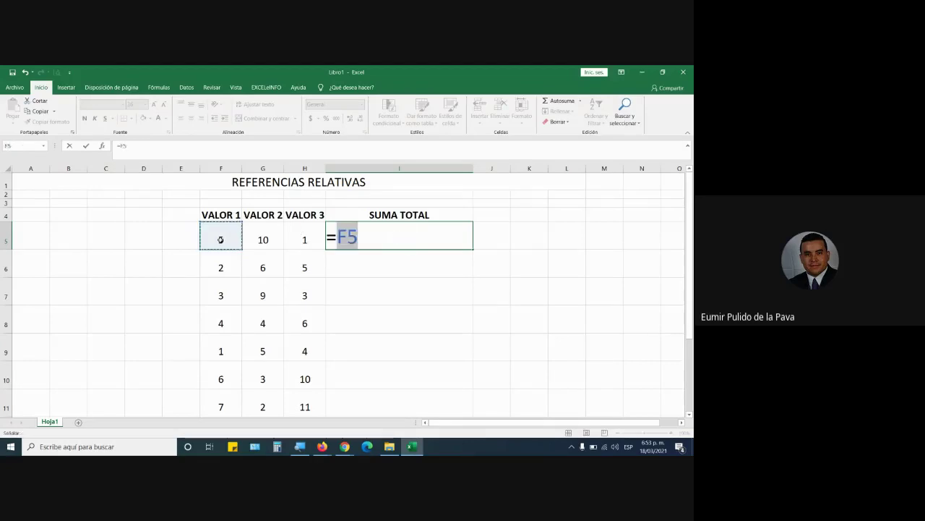
type("+")
left_click(258, 235)
type("+")
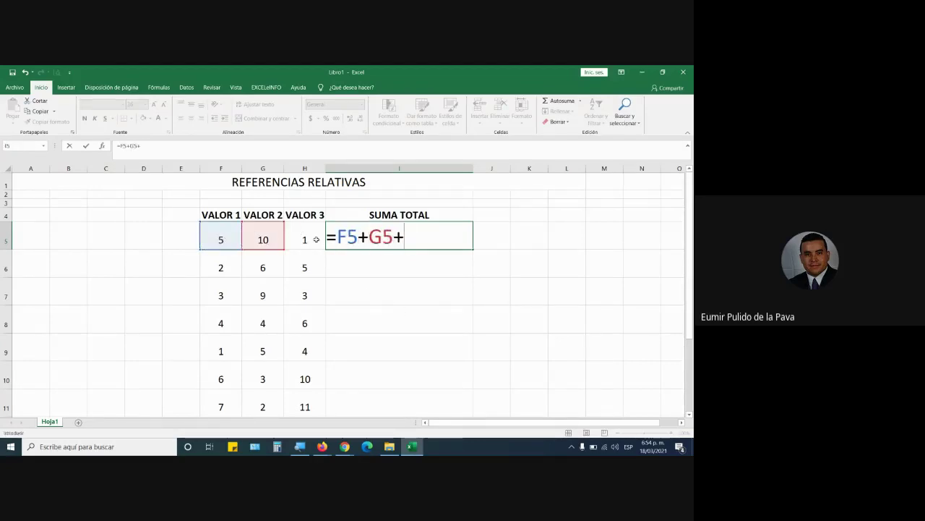
left_click(316, 239)
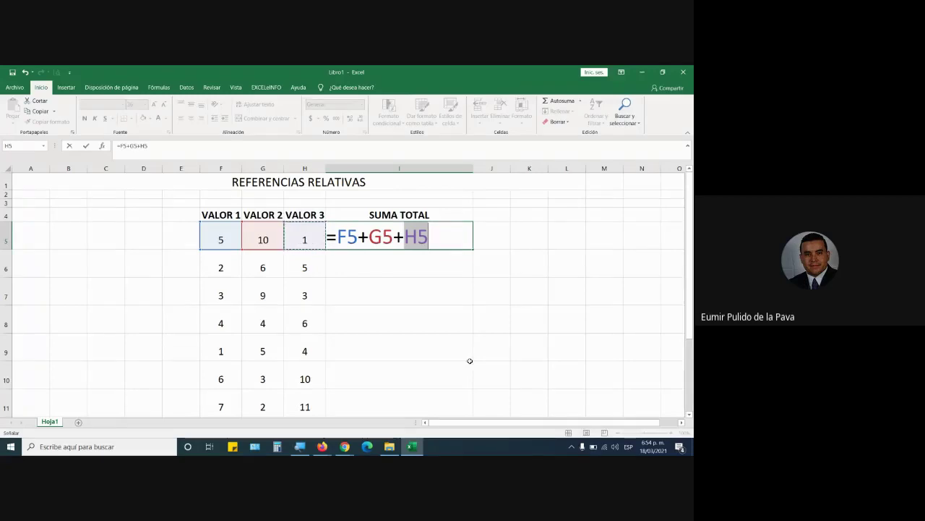
left_click(345, 446)
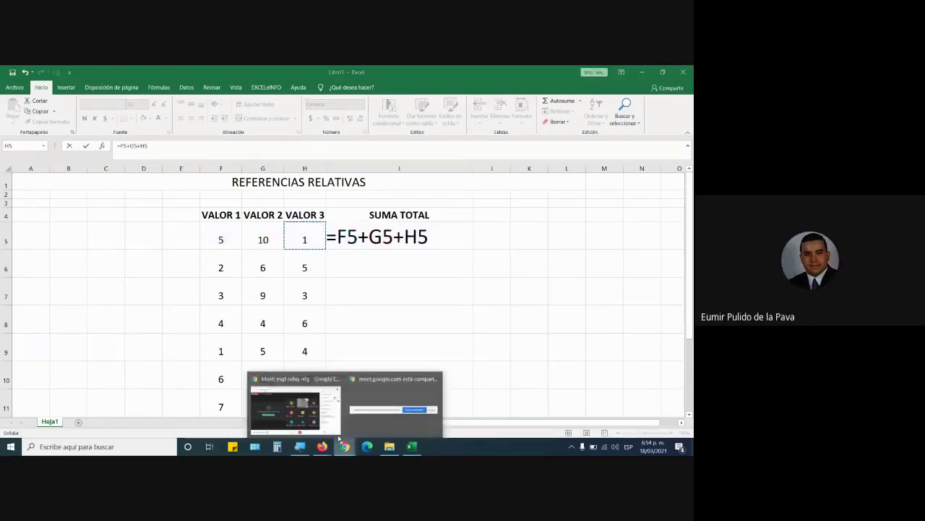
left_click(414, 396)
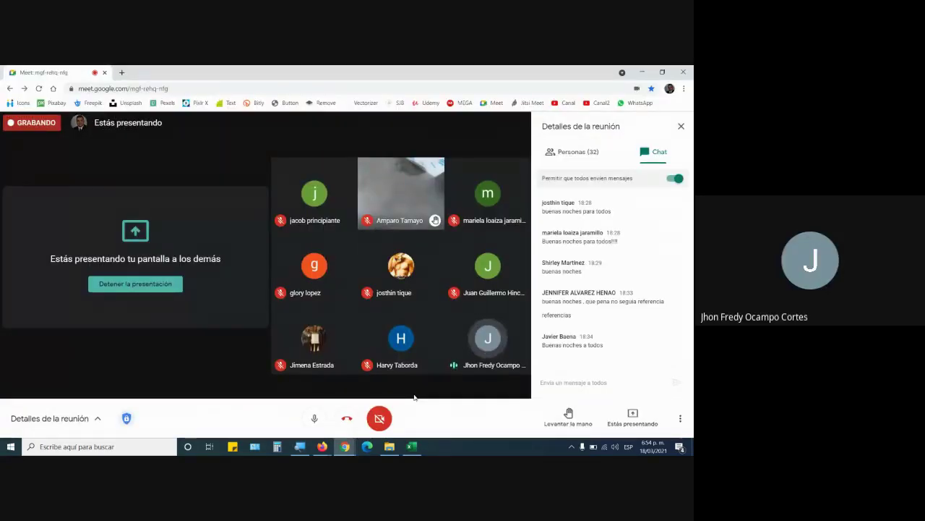
left_click(411, 446)
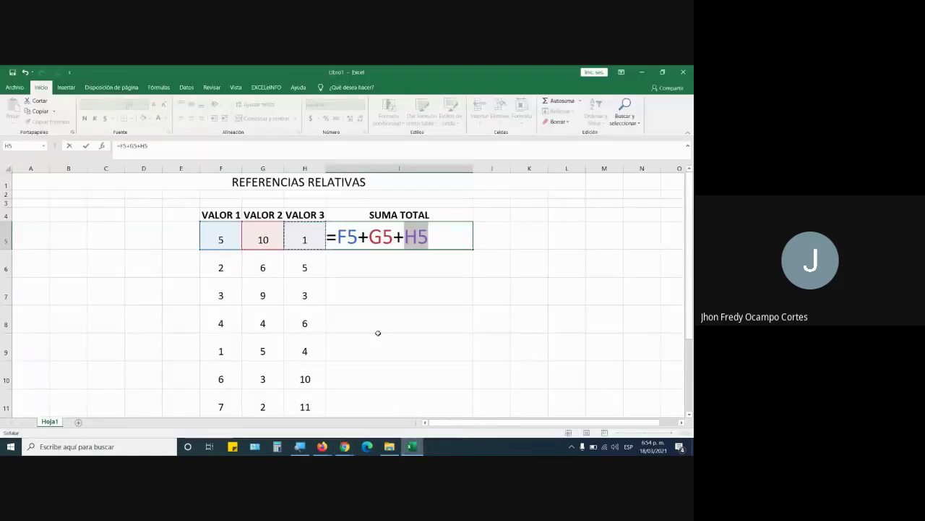
left_click(338, 240)
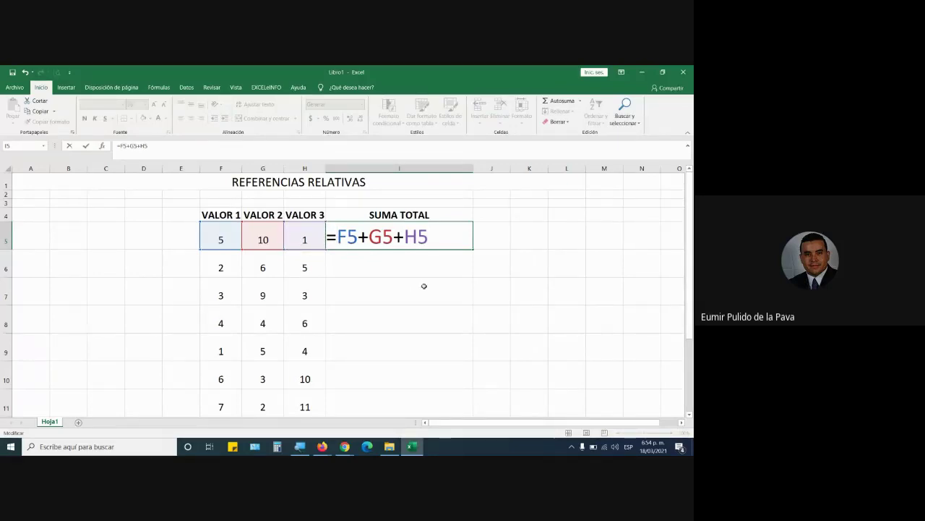
Replace the leading equals sign of I5's formula with a plus sign
key("BackSpace")
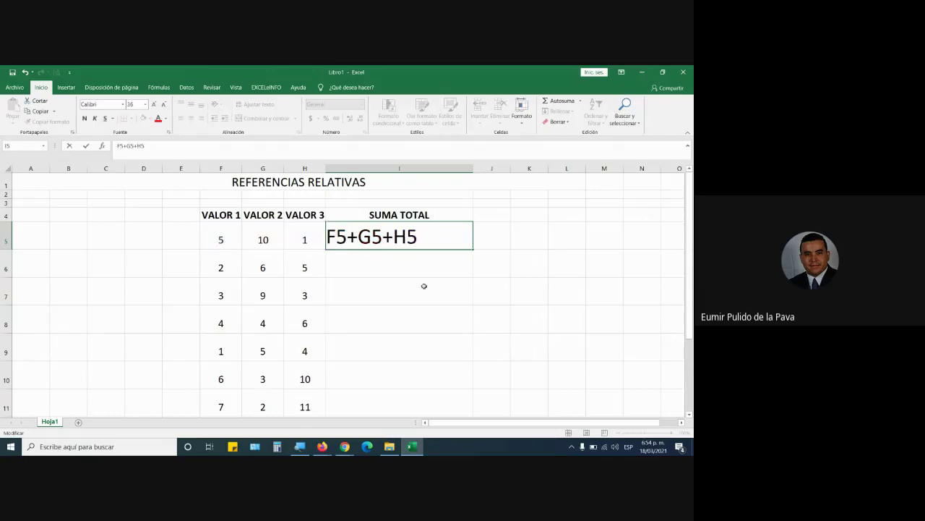
type("+")
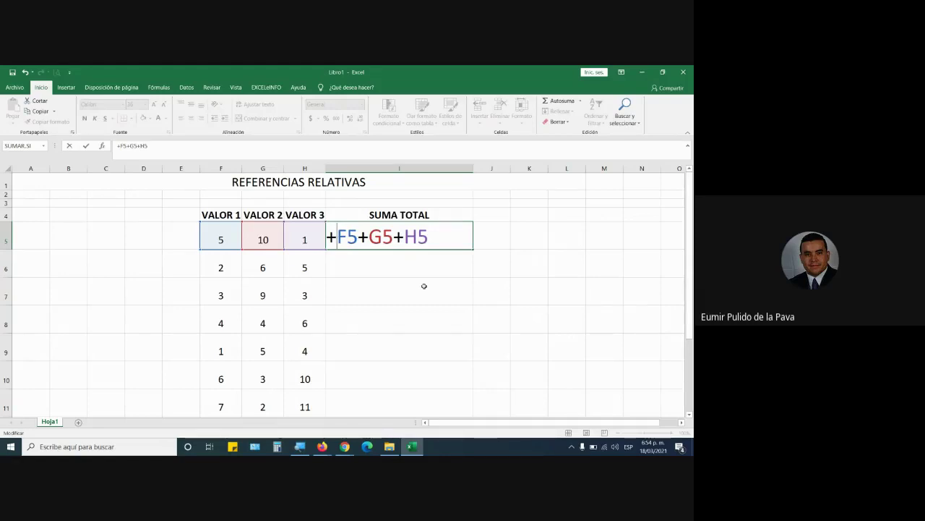
key("BackSpace")
type("=")
key("BackSpace")
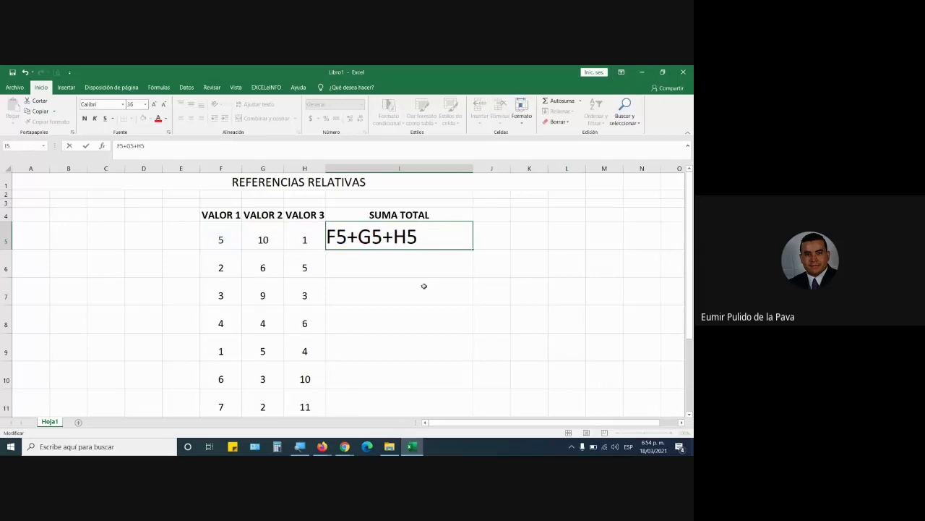
type("+")
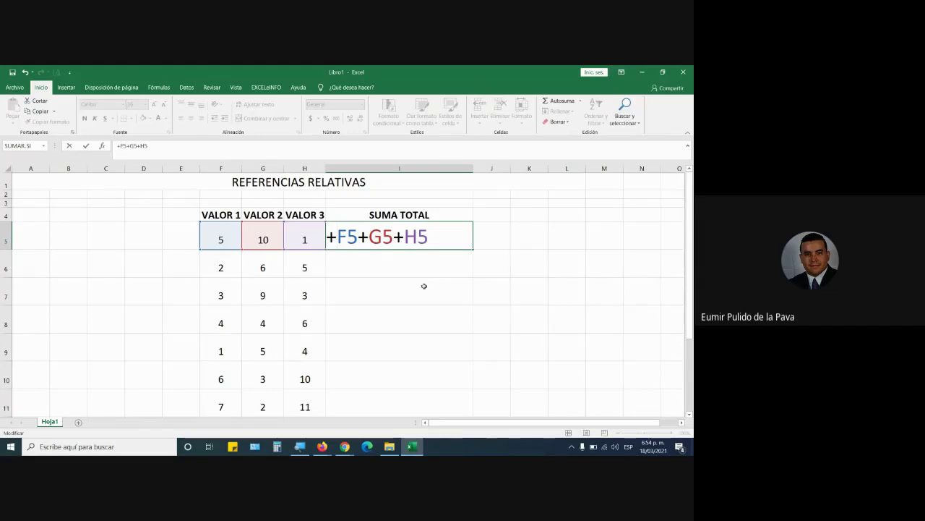
Step through the F5 and G5 references and confirm +F5+G5+H5, showing 16
key("Home")
key("shift+Right")
key("shift+Right")
key("shift+Right")
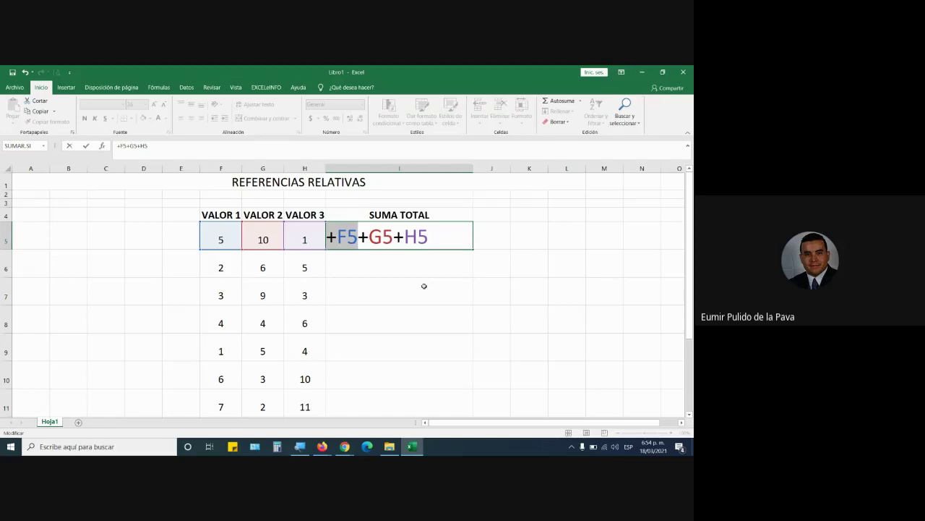
key("Right")
key("shift+Right")
key("shift+Right")
key("shift+Right")
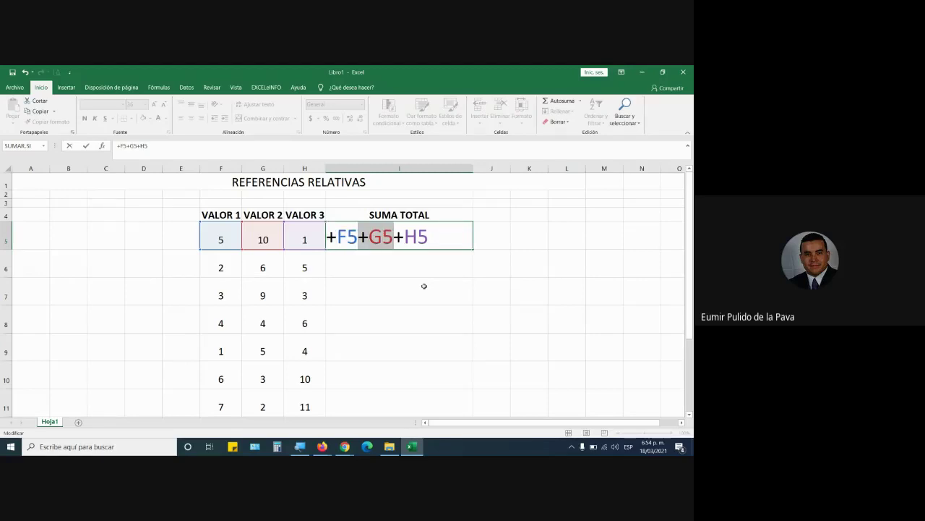
key("Home")
key("shift+Right")
key("shift+Right")
key("shift+Right")
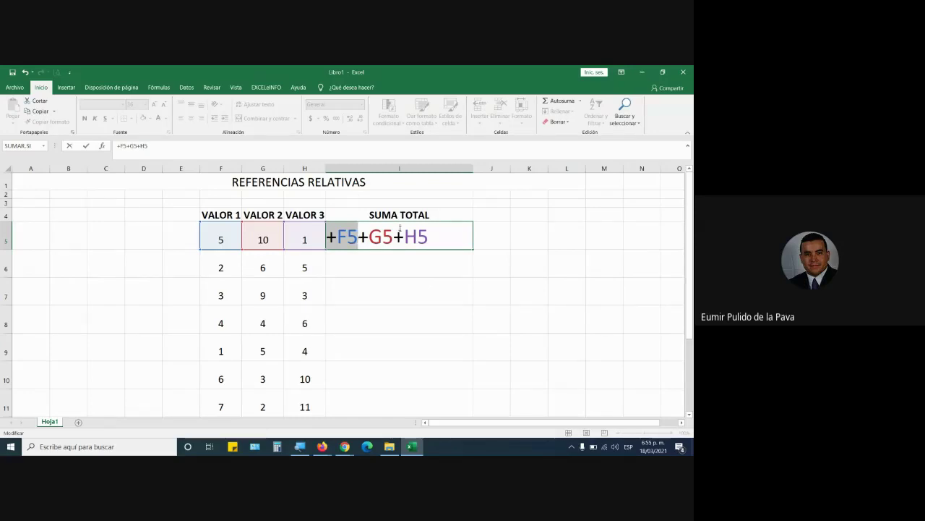
left_click(440, 239)
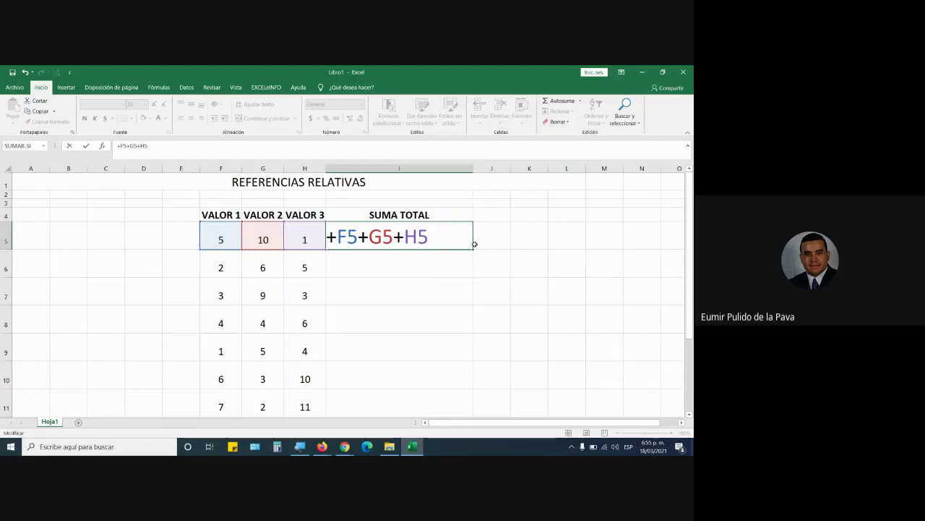
key("Return")
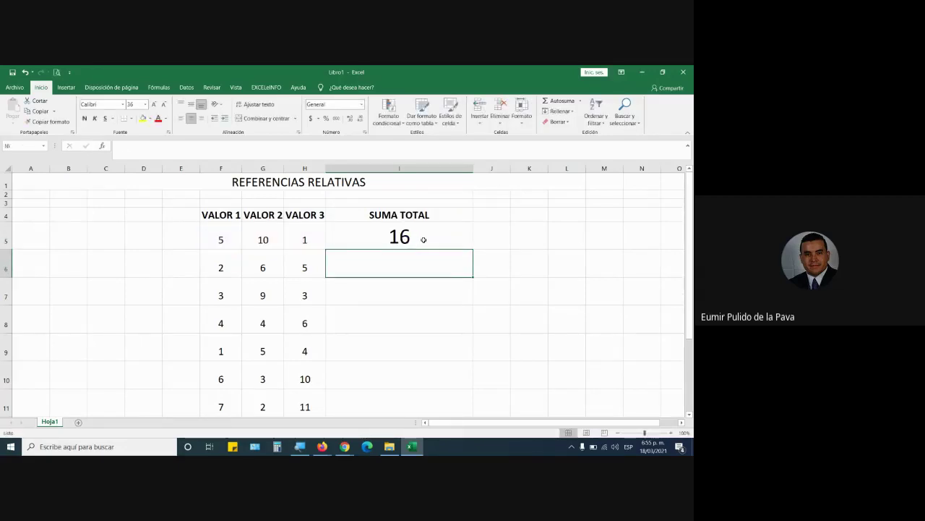
Reopen I5's formula and replace the leading =+ with a single equals sign
double_click(424, 239)
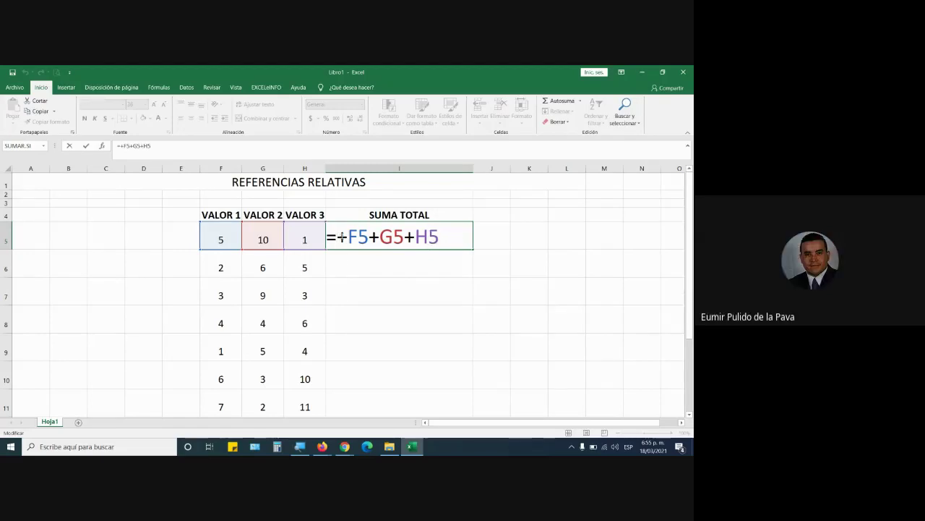
double_click(341, 237)
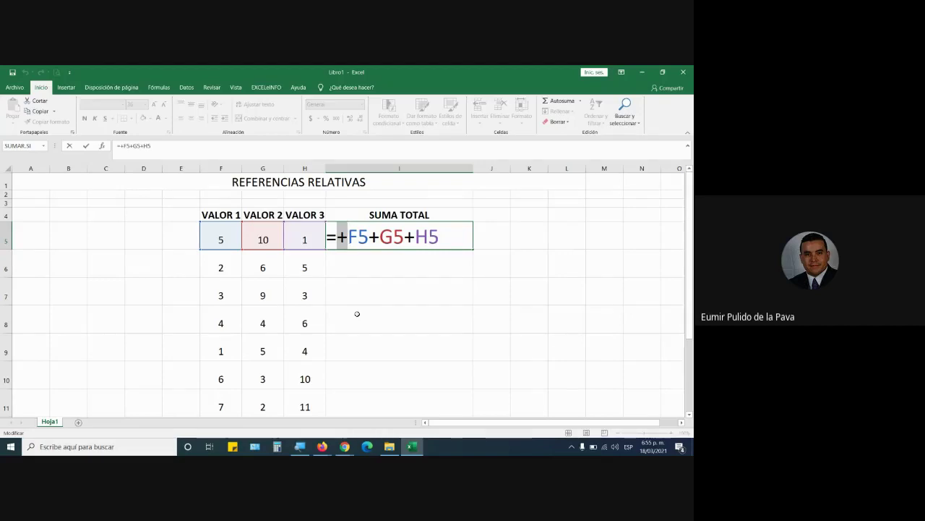
key("Left")
key("shift+Left")
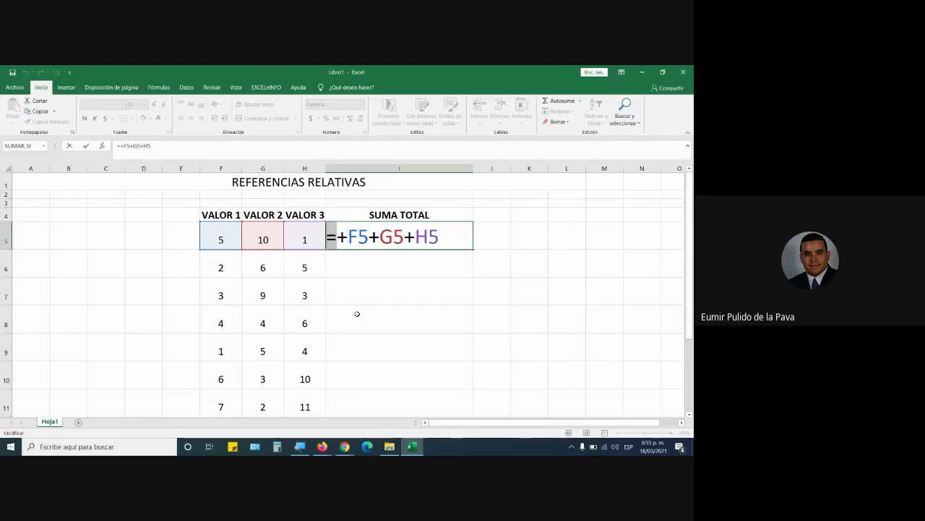
key("Left")
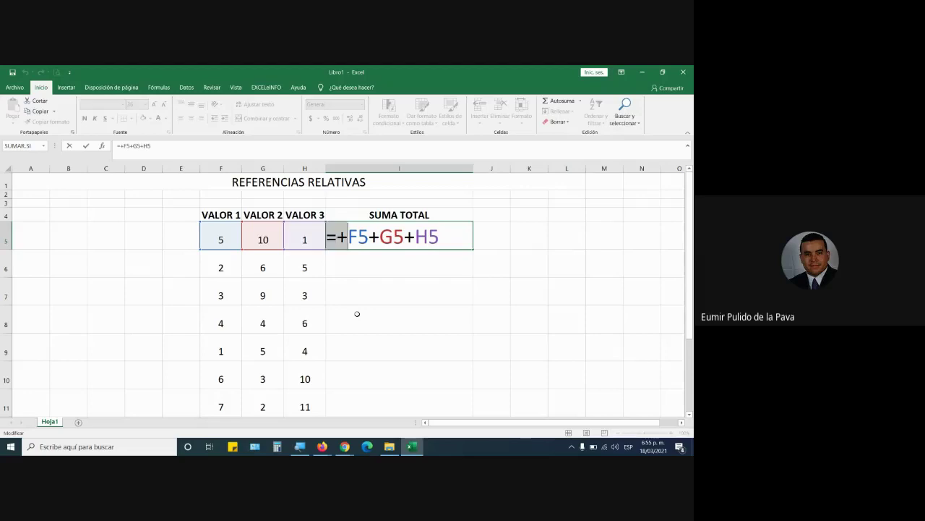
key("shift+Right")
key("shift+Right")
type("=")
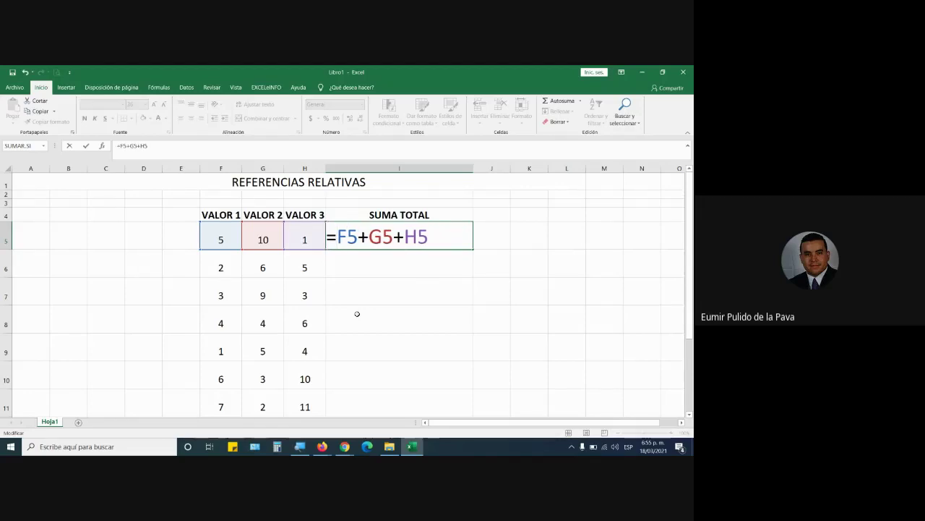
Confirm =F5+G5+H5 in I5, then switch to the Google Meet window
key("BackSpace")
type("+")
key("BackSpace")
type("=")
key("Return")
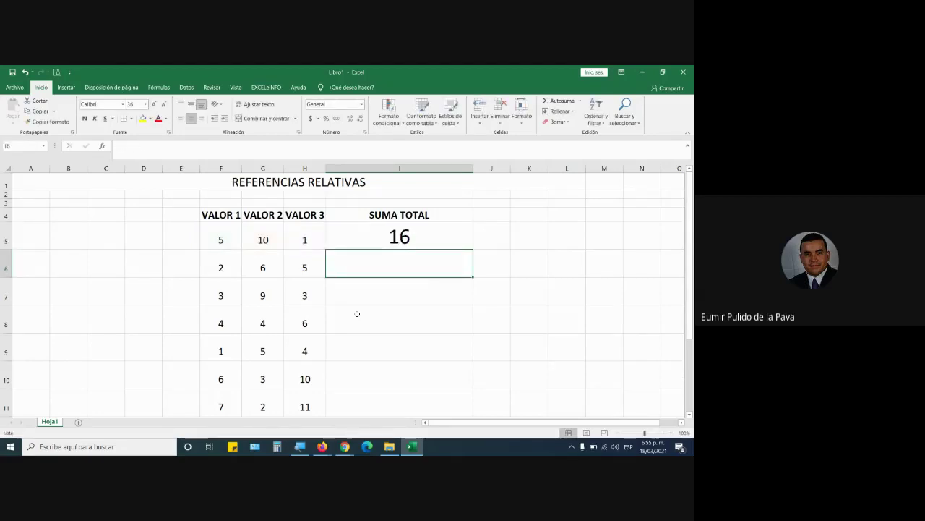
double_click(424, 234)
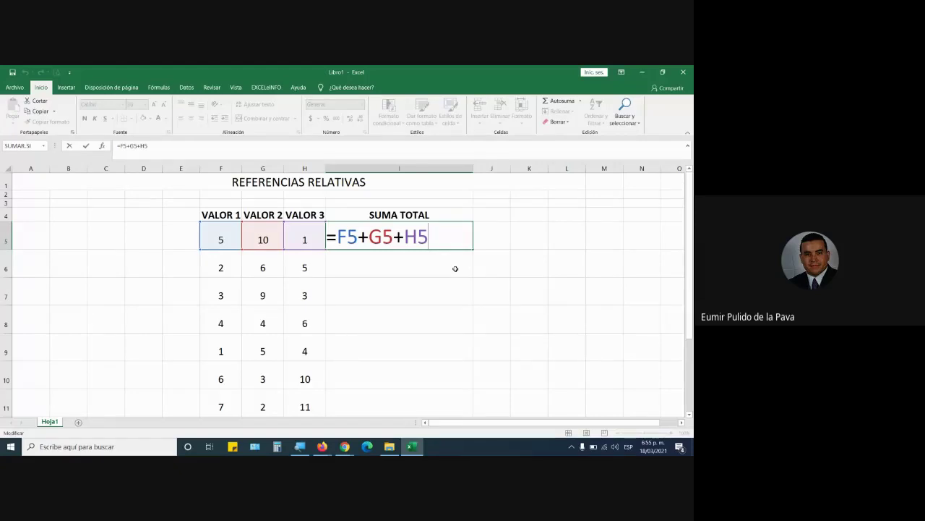
key("alt+Tab")
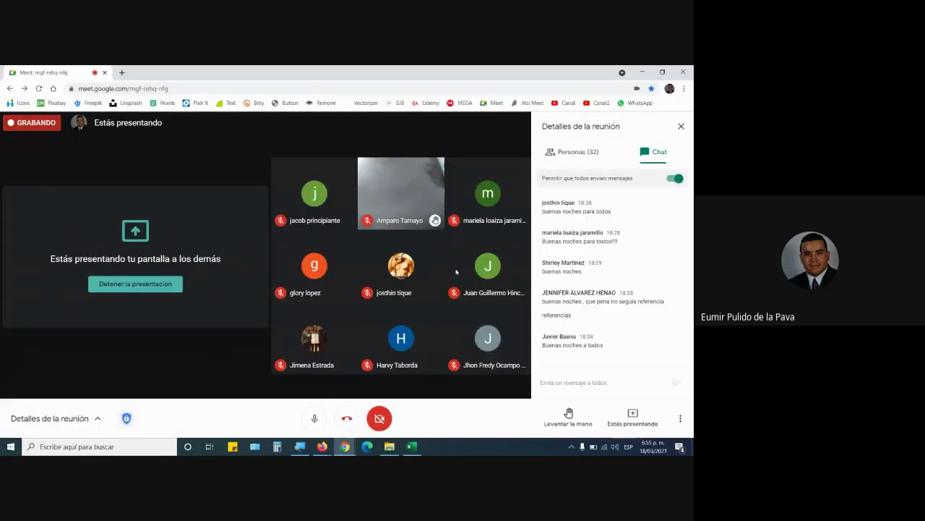
Return from Google Meet to Excel, with I5 showing =F5+G5+H5
key("alt+Tab")
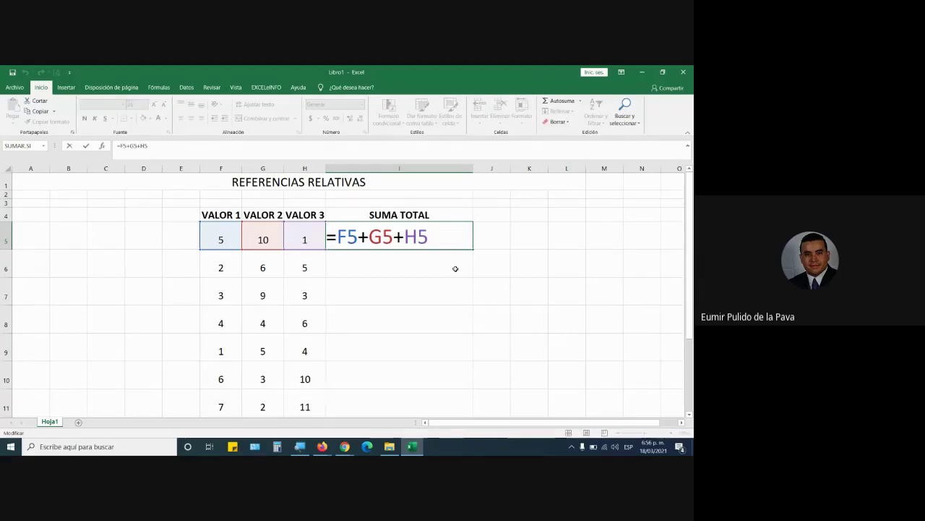
Enter the fixed formula =5+10+1 in cell I5
key("Return")
key("Up")
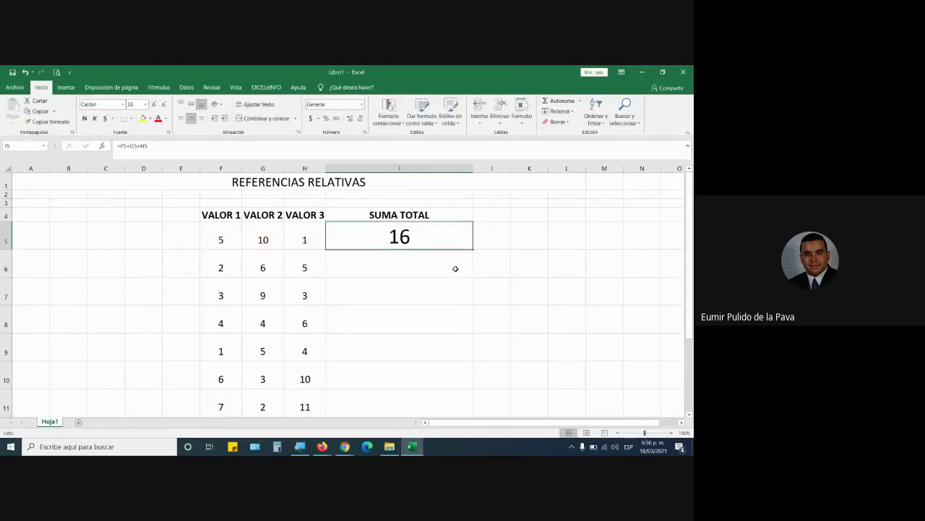
type("=")
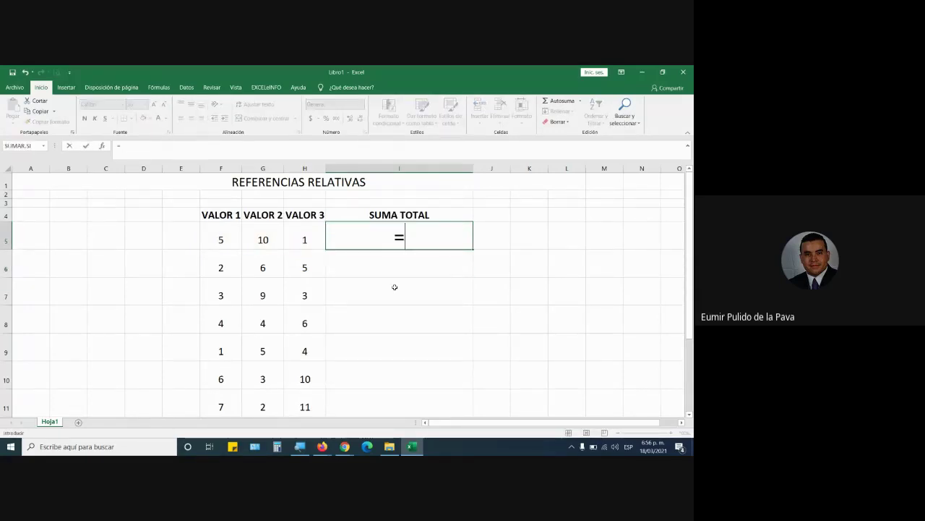
type("5+10+1")
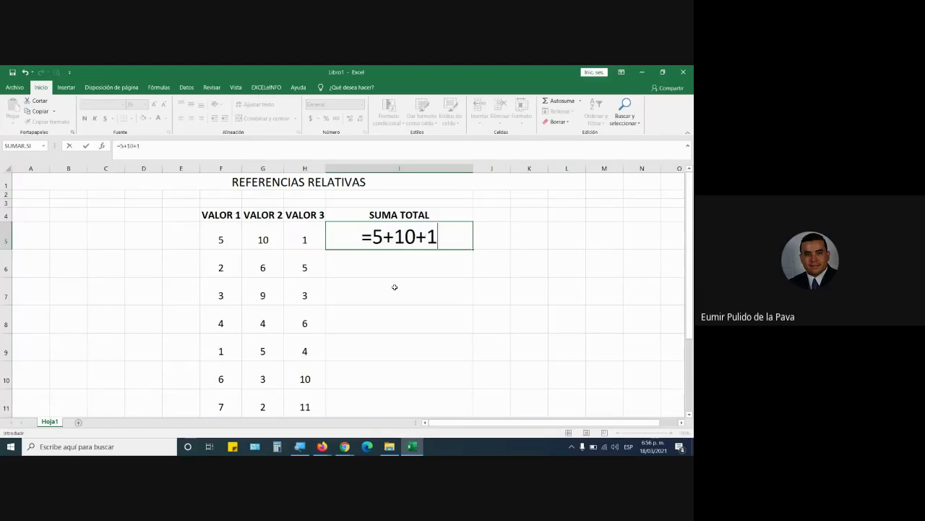
key("Return")
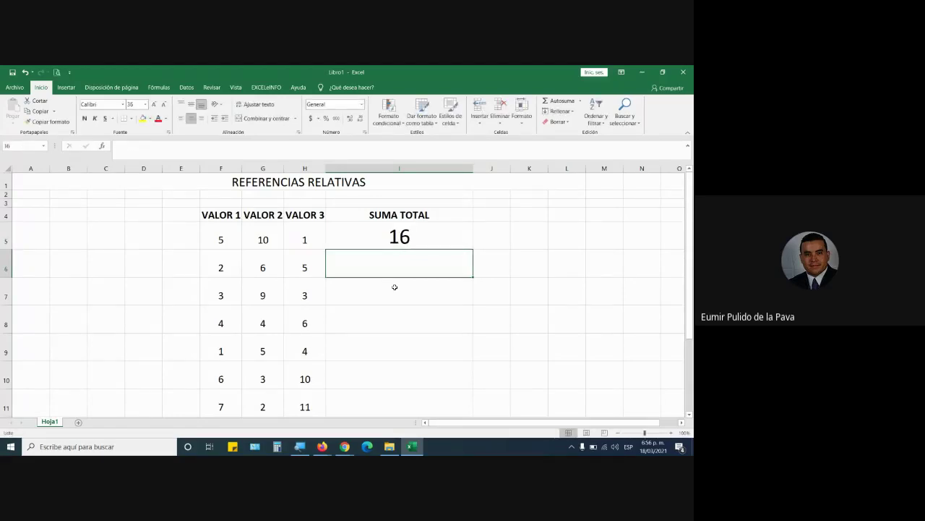
key("Up")
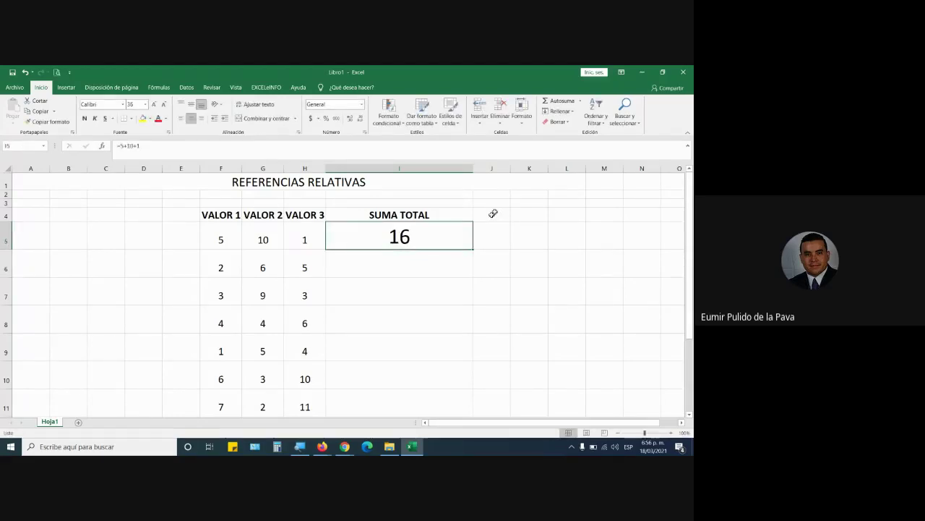
double_click(447, 232)
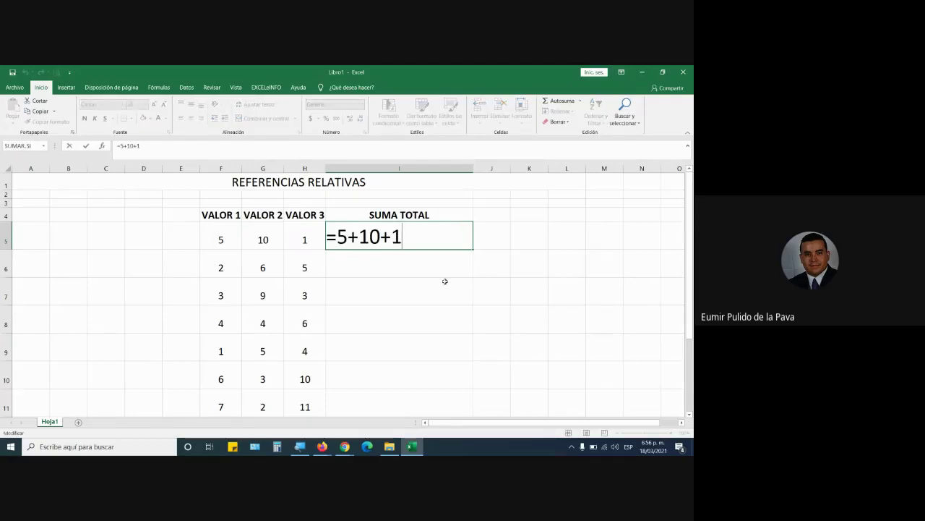
key("Return")
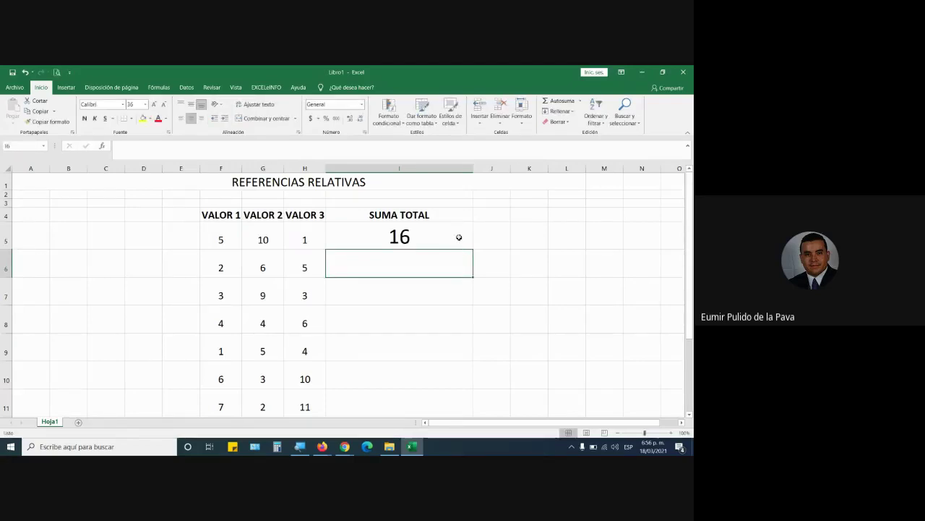
Fill I5's formula down through I11 so every SUMA TOTAL shows 16
left_click(459, 237)
left_click_drag(216, 266, 297, 406)
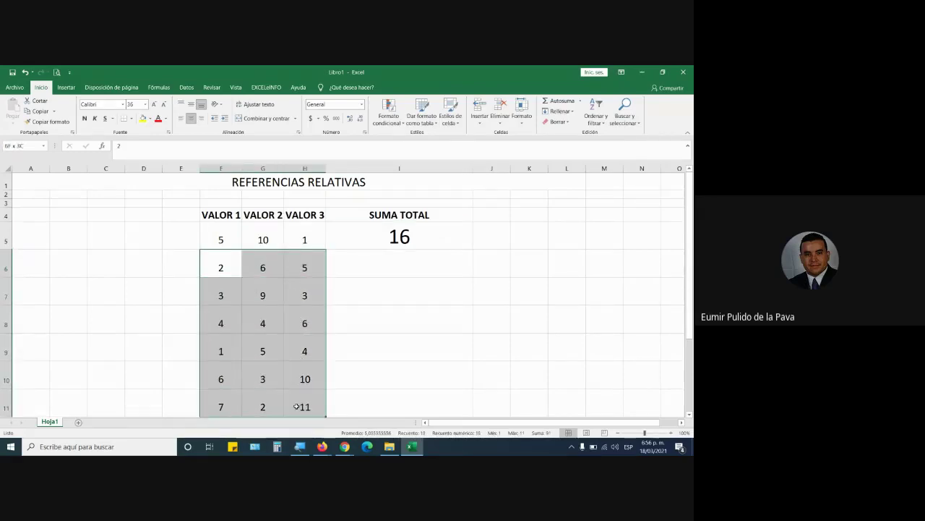
left_click(427, 233)
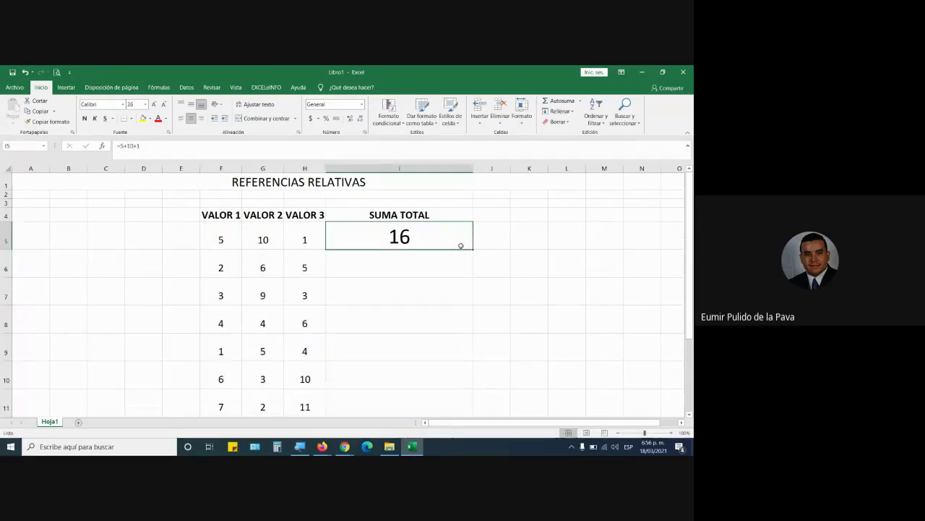
left_click_drag(473, 248, 462, 413)
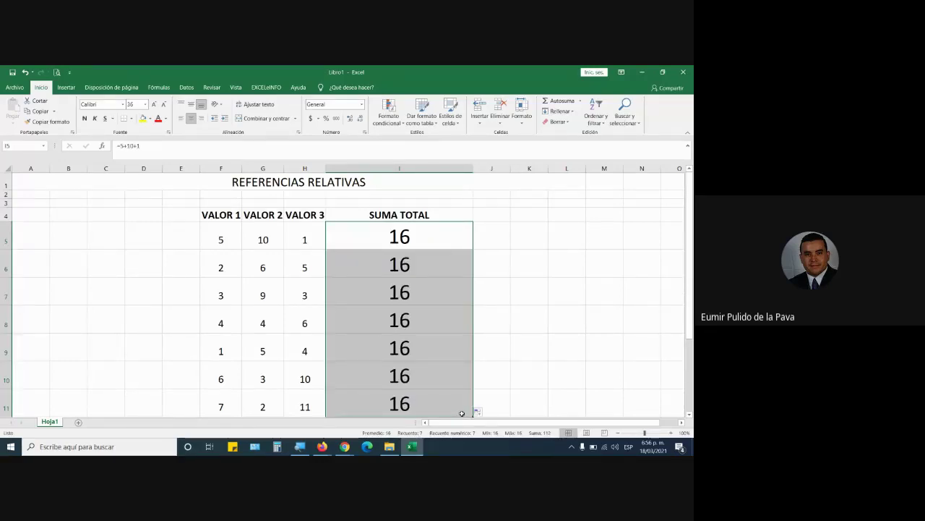
double_click(430, 233)
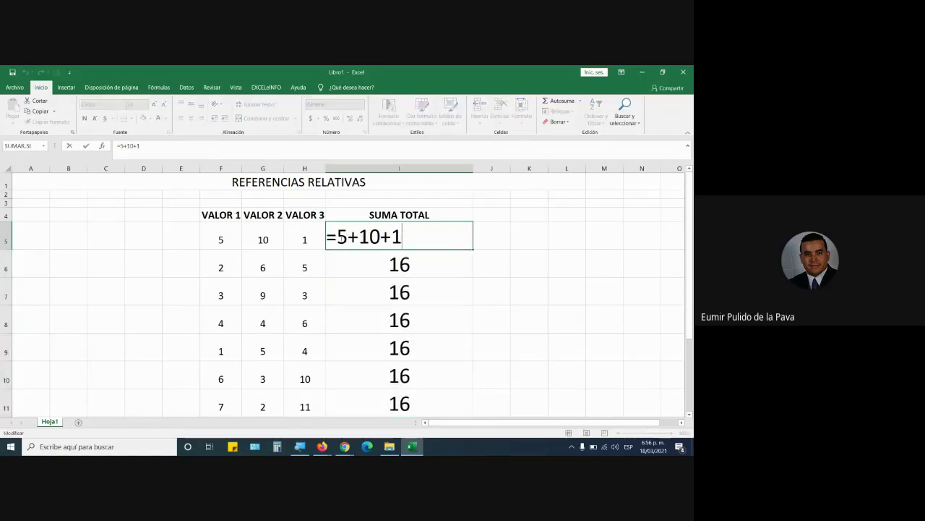
left_click_drag(336, 237, 412, 239)
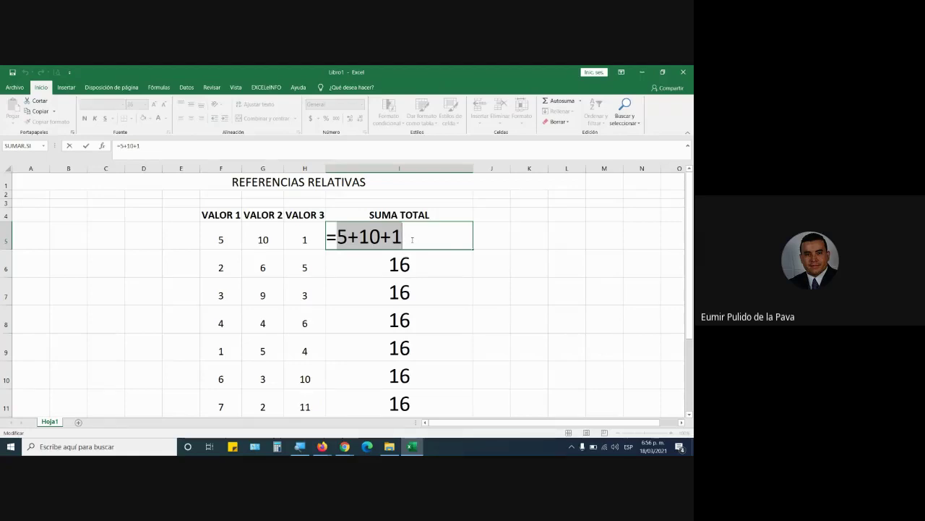
key("Return")
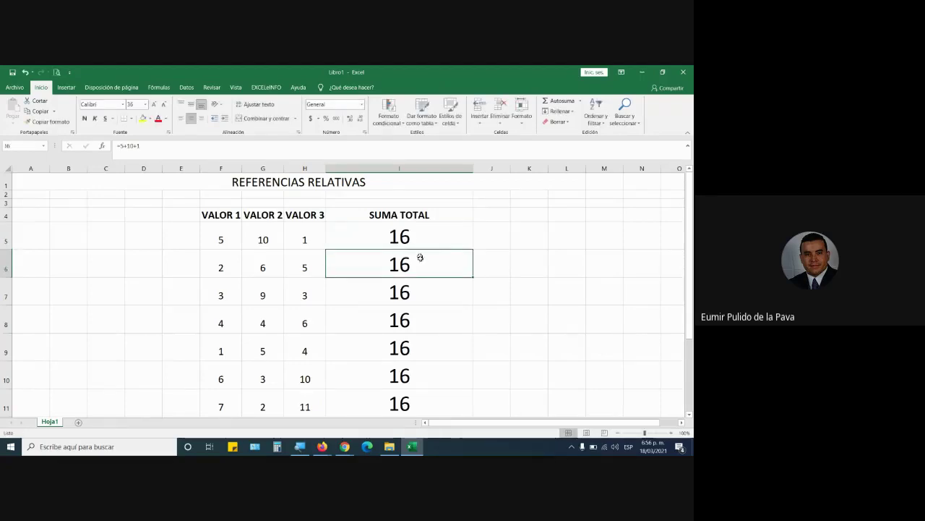
double_click(431, 265)
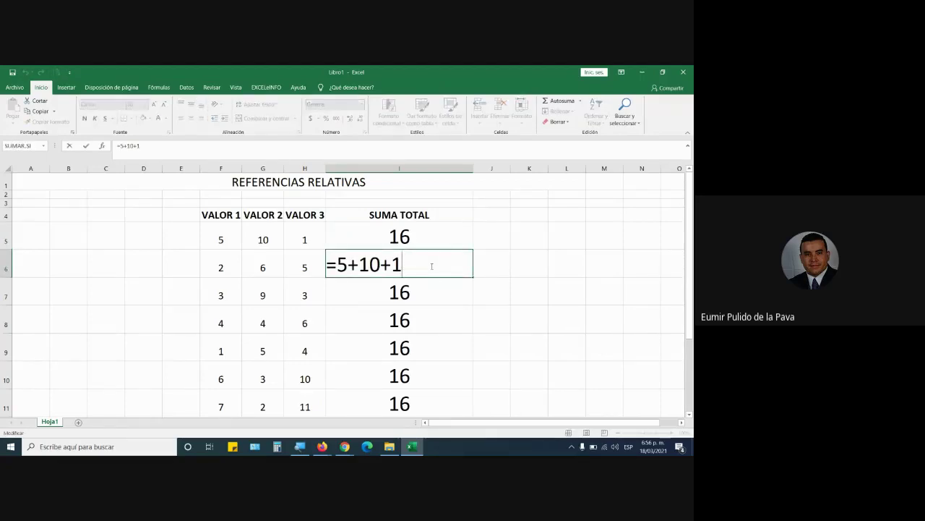
key("Return")
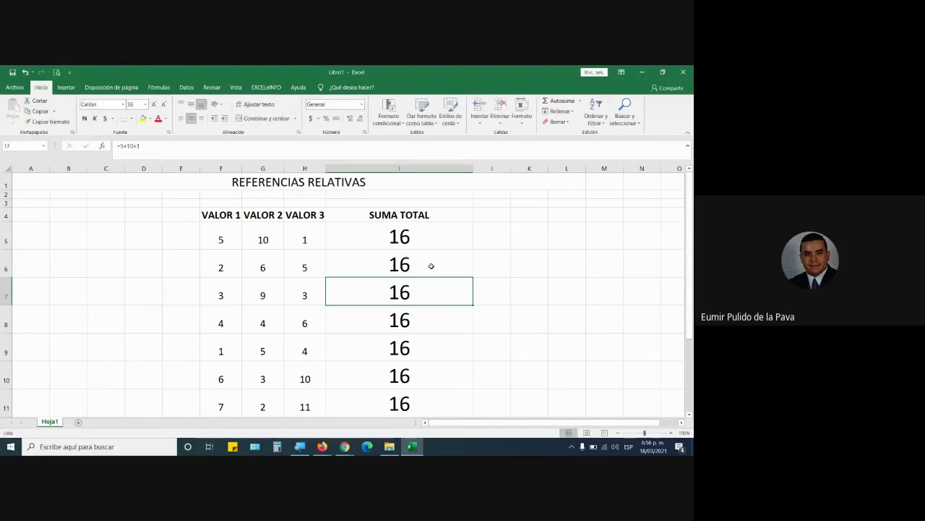
double_click(423, 238)
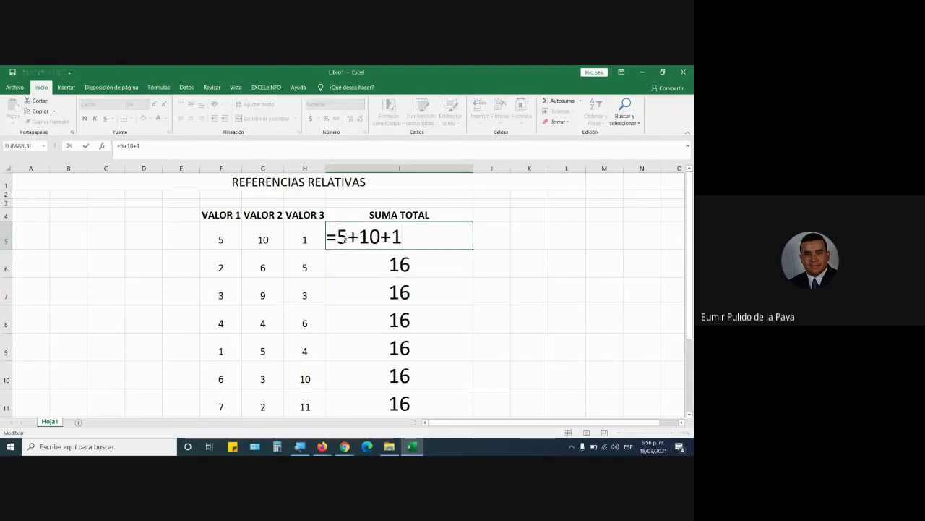
left_click_drag(337, 238, 412, 237)
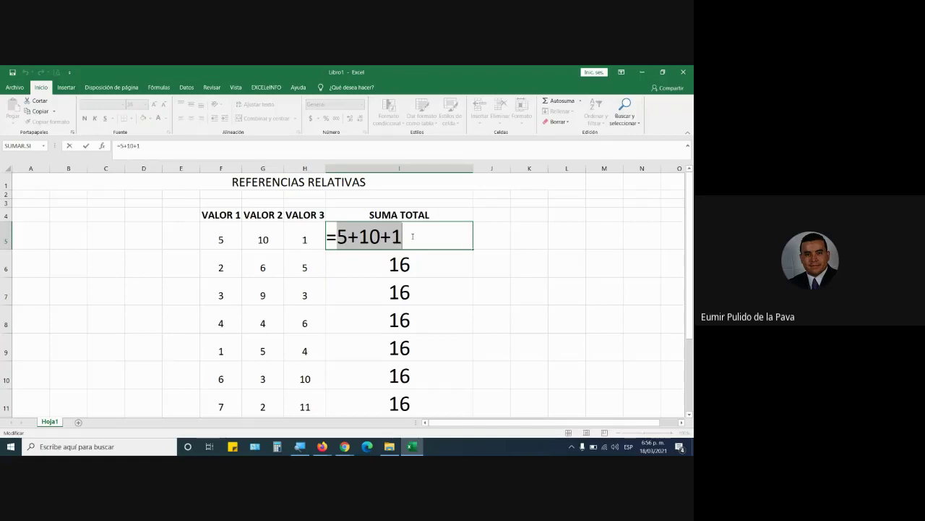
key("Escape")
left_click(67, 239)
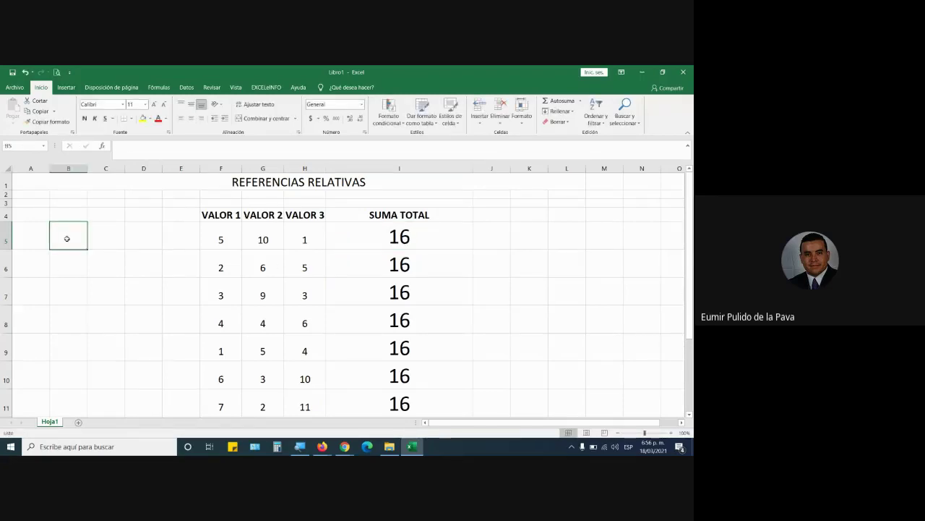
type("+1500")
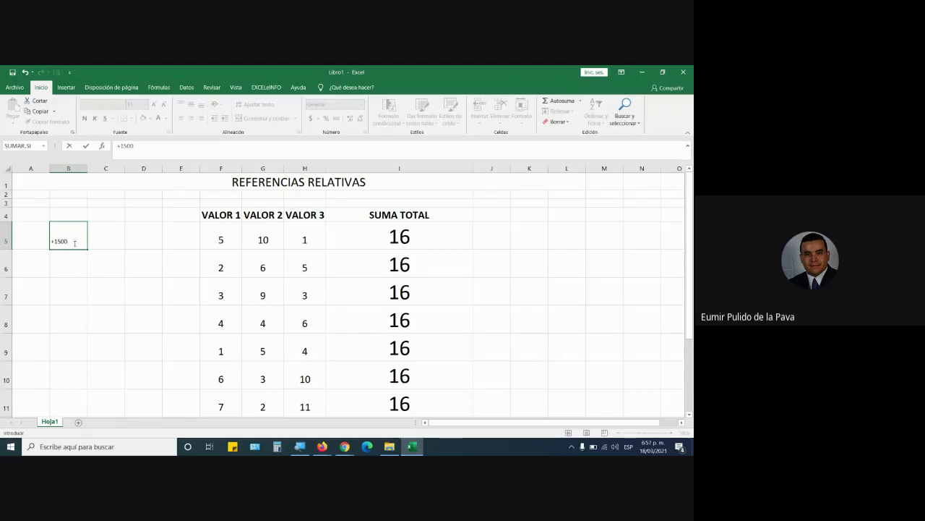
type("+2500+3655+")
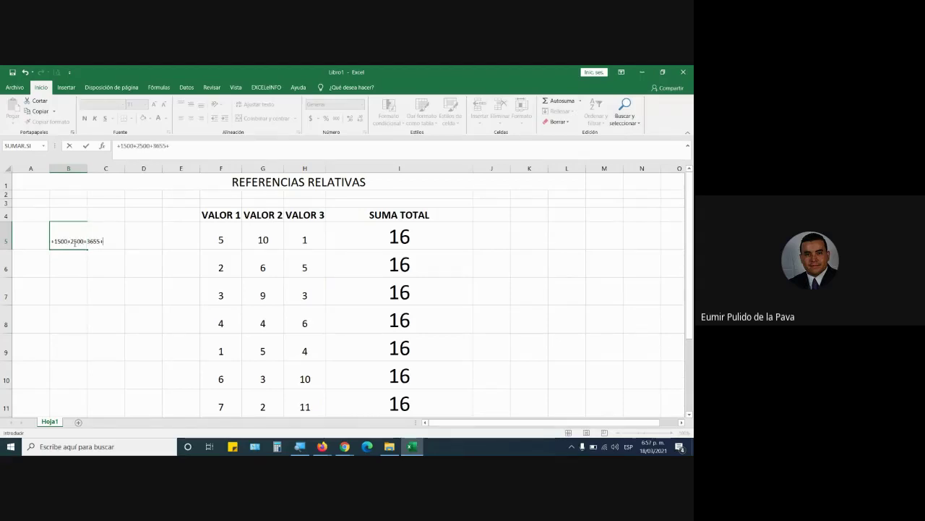
key("BackSpace")
key("BackSpace")
key("BackSpace")
key("BackSpace")
key("BackSpace")
key("BackSpace")
key("BackSpace")
key("BackSpace")
key("BackSpace")
key("BackSpace")
key("BackSpace")
key("BackSpace")
key("BackSpace")
key("BackSpace")
key("BackSpace")
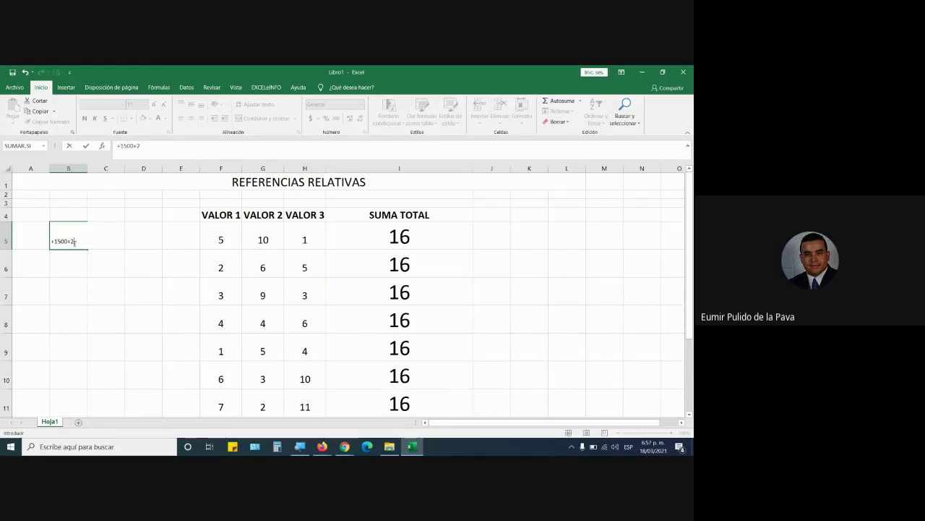
double_click(464, 232)
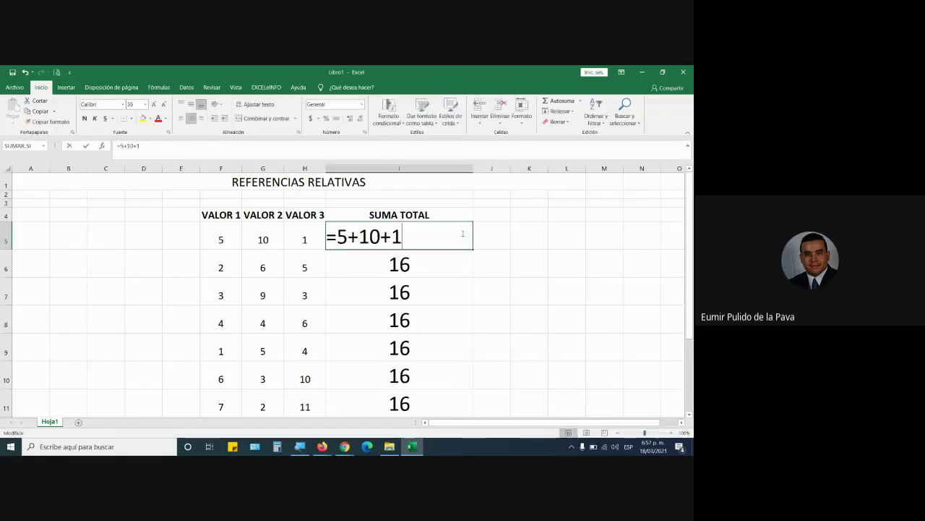
left_click_drag(402, 239, 339, 241)
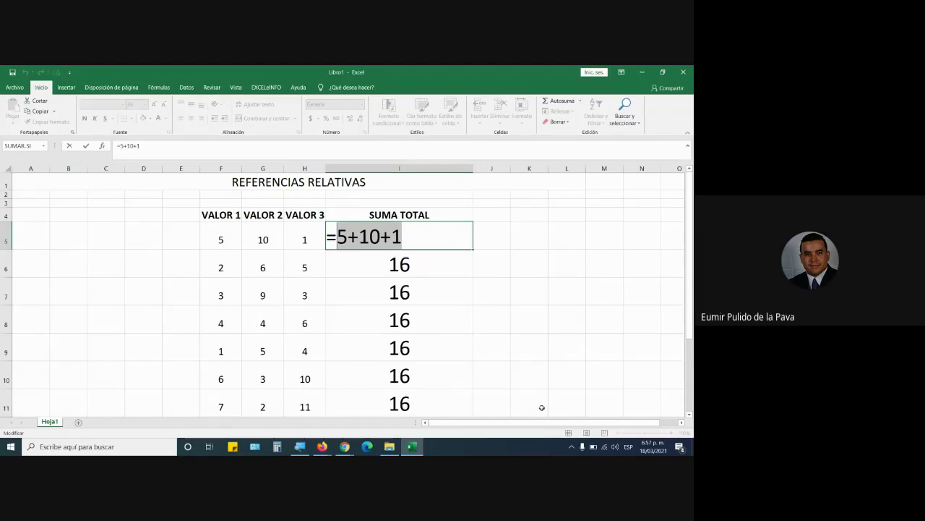
key("Return")
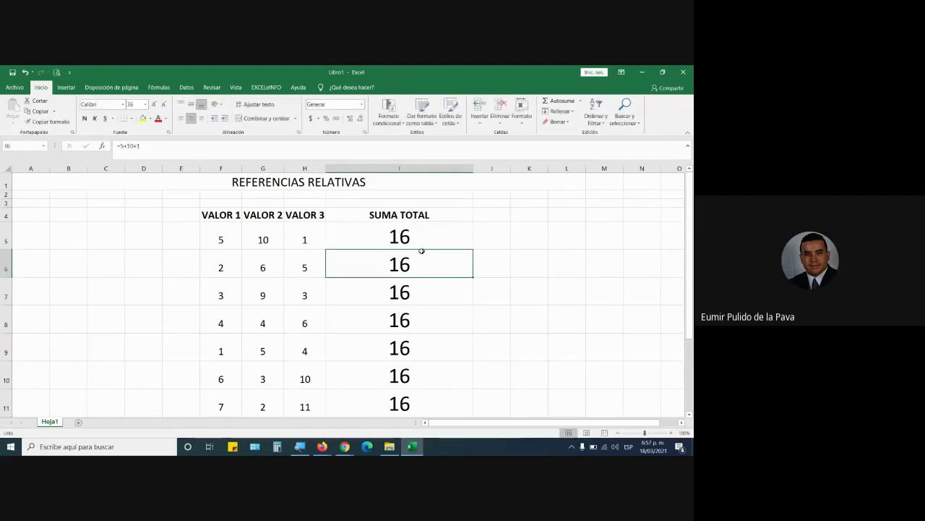
left_click_drag(421, 252, 411, 392)
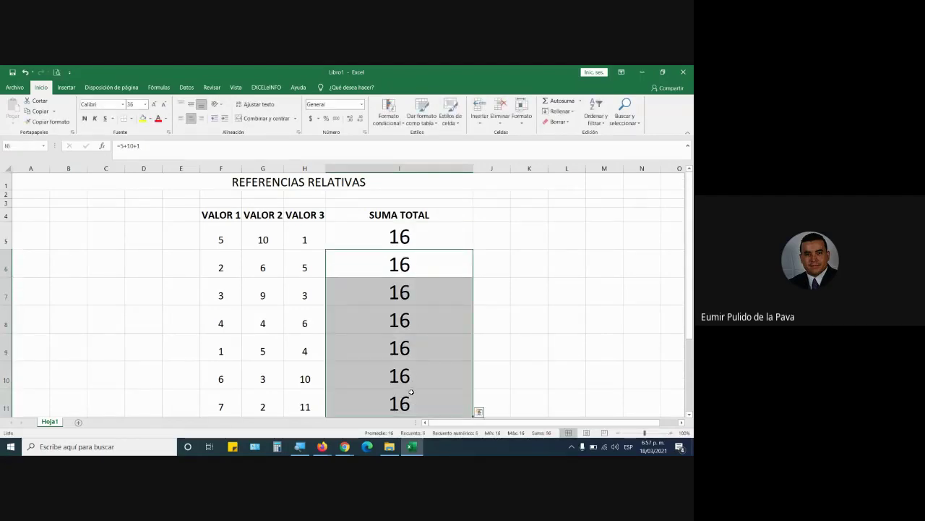
double_click(422, 235)
left_click_drag(337, 236, 473, 237)
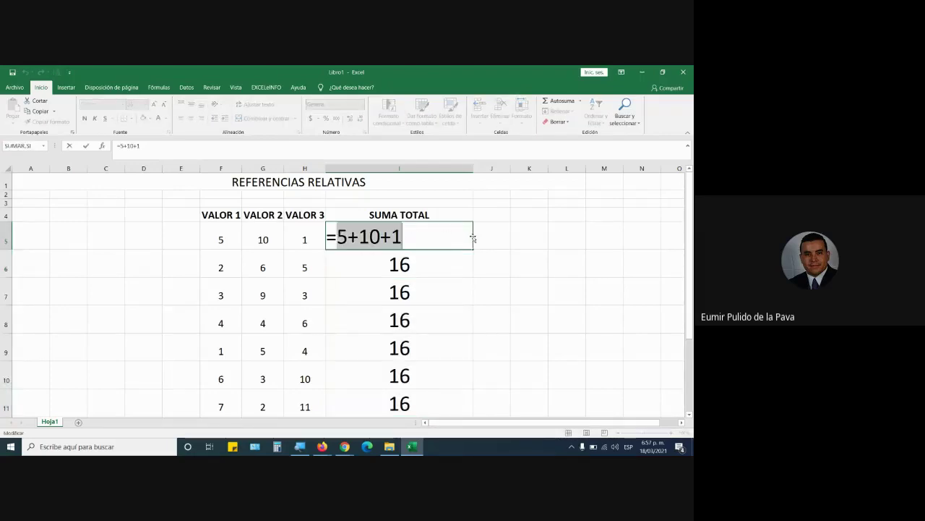
Rebuild I5 as =F5+G5+H5 and fill down to I11, giving 16, 13, 15, 14, 10, 19, 20
key("BackSpace")
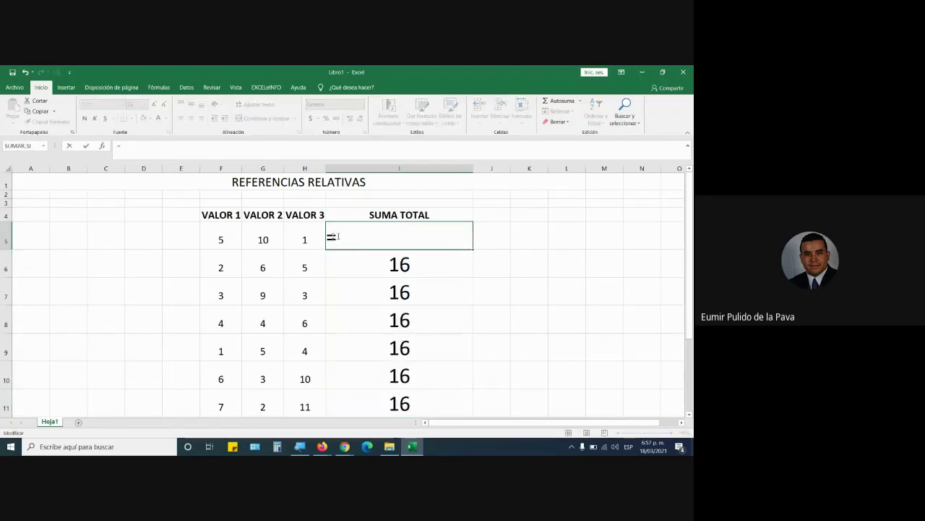
left_click(210, 239)
type("+")
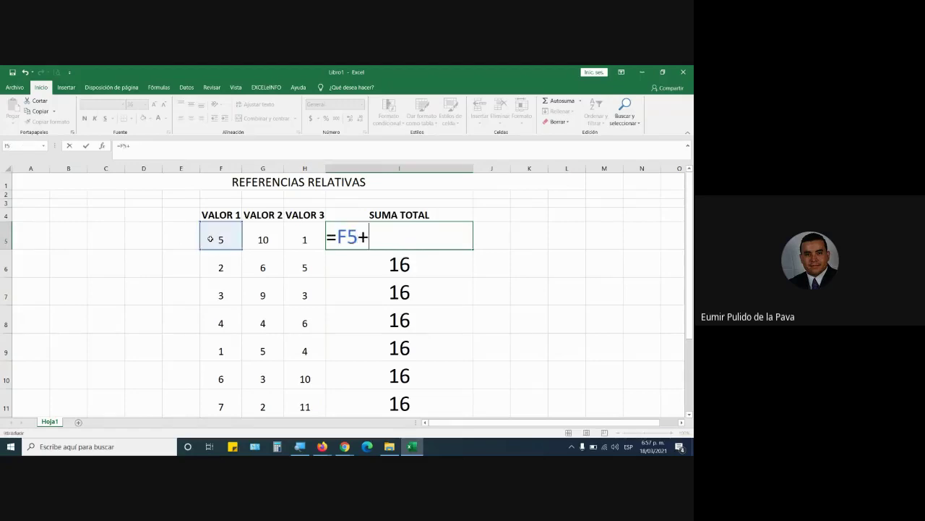
left_click(266, 239)
type("+")
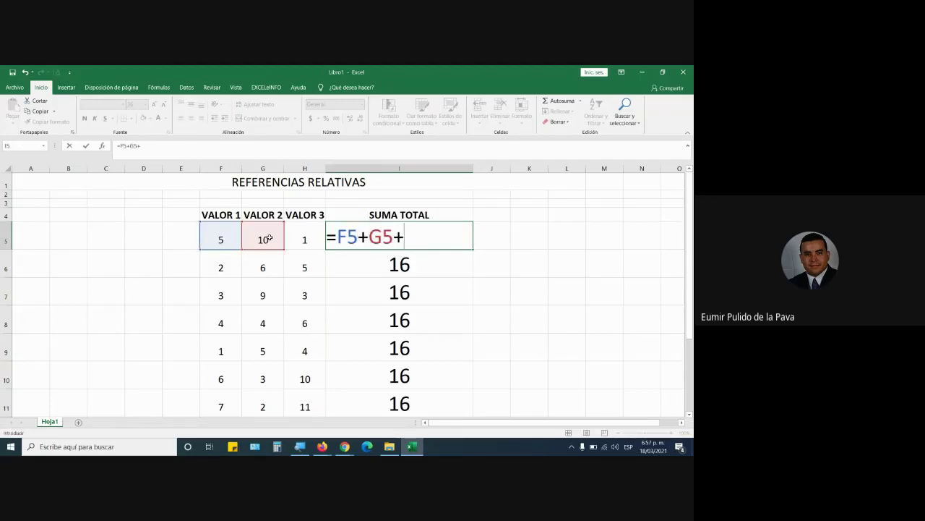
left_click(303, 239)
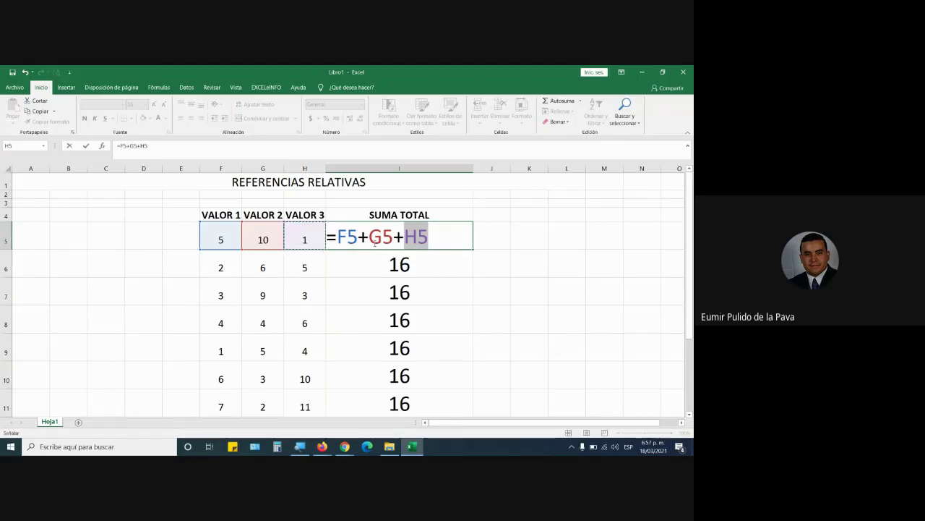
left_click_drag(337, 237, 457, 235)
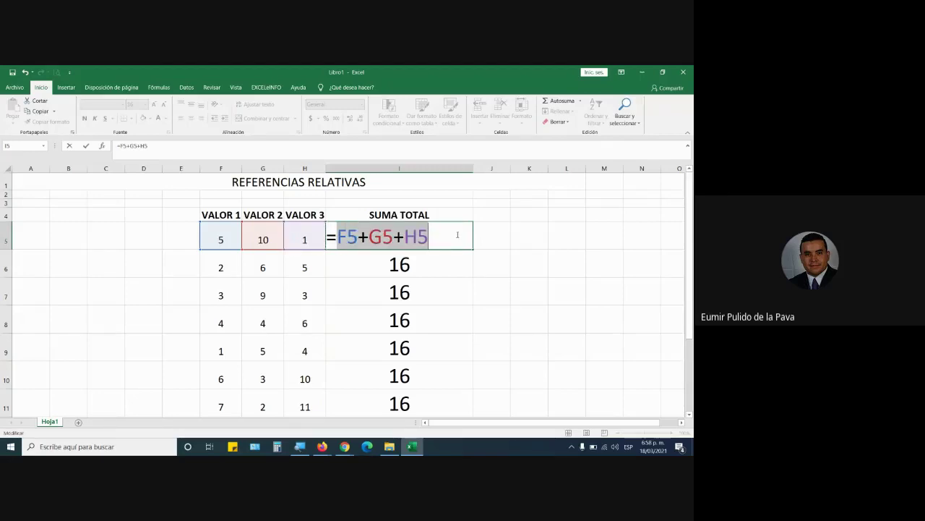
key("Return")
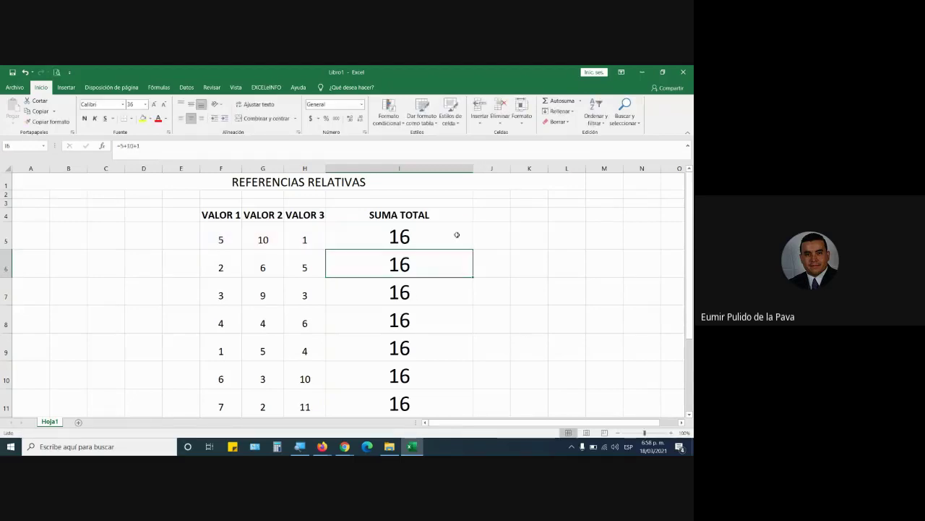
left_click(457, 235)
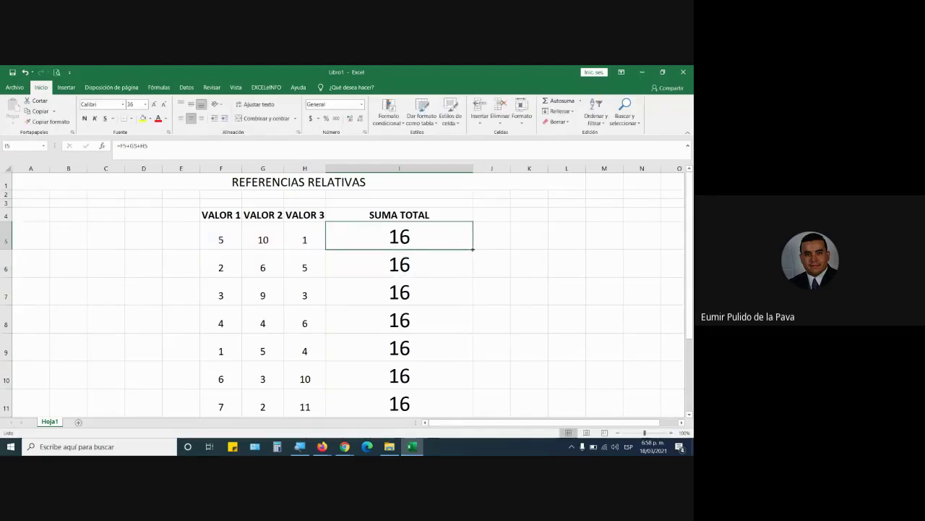
left_click_drag(475, 247, 448, 412)
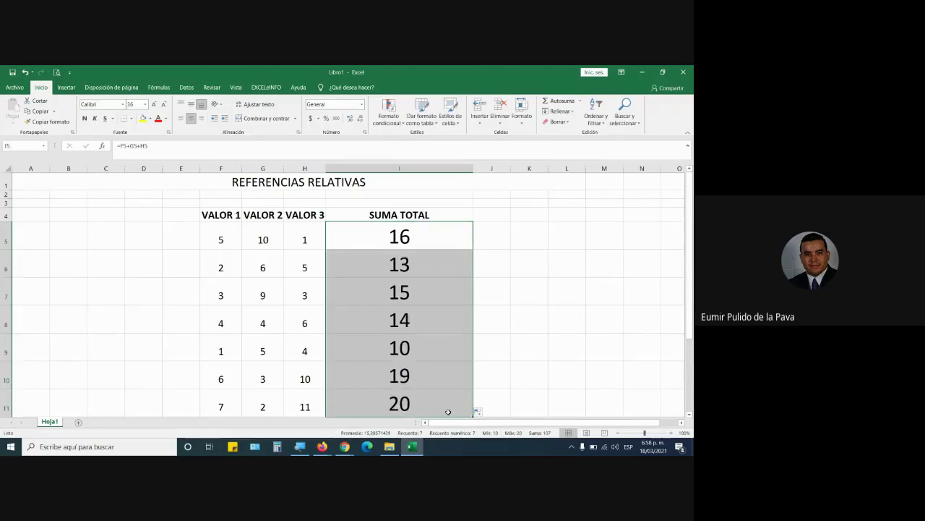
Make the REFERENCIAS RELATIVAS title bold, 36-point, on a yellow fill
left_click(312, 183)
left_click(144, 119)
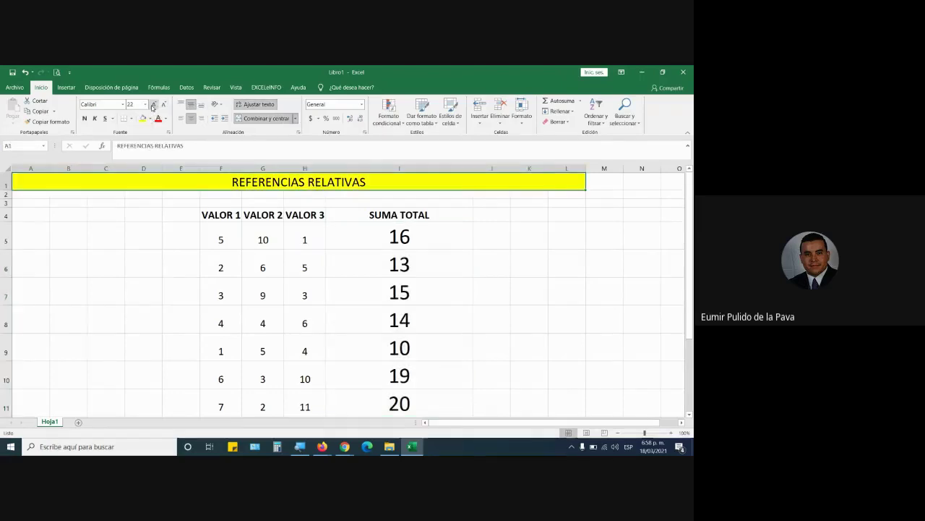
key("ctrl+shift+greater")
key("ctrl+shift+greater")
key("ctrl+shift+greater")
key("ctrl+shift+greater")
left_click(85, 118)
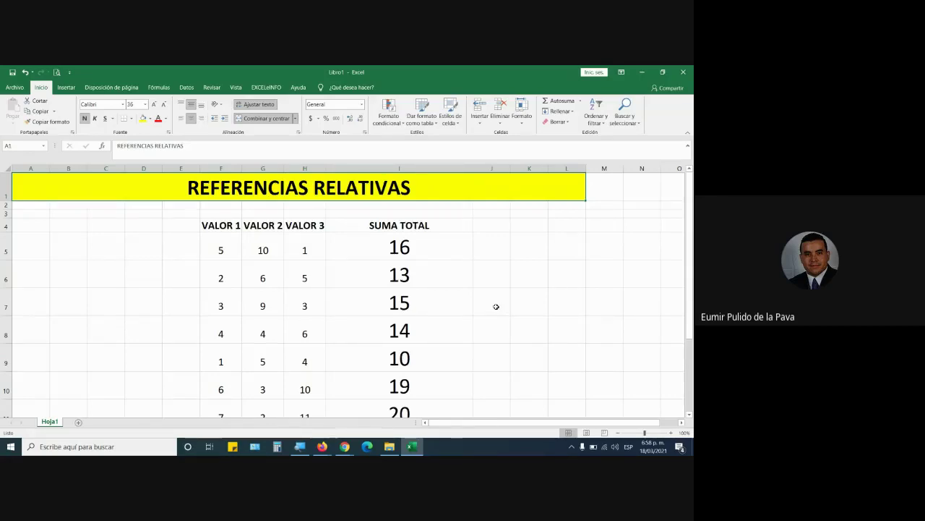
Display I5's =F5+G5+H5 formula with its references highlighted, then launch the Windows Magnifier
double_click(431, 241)
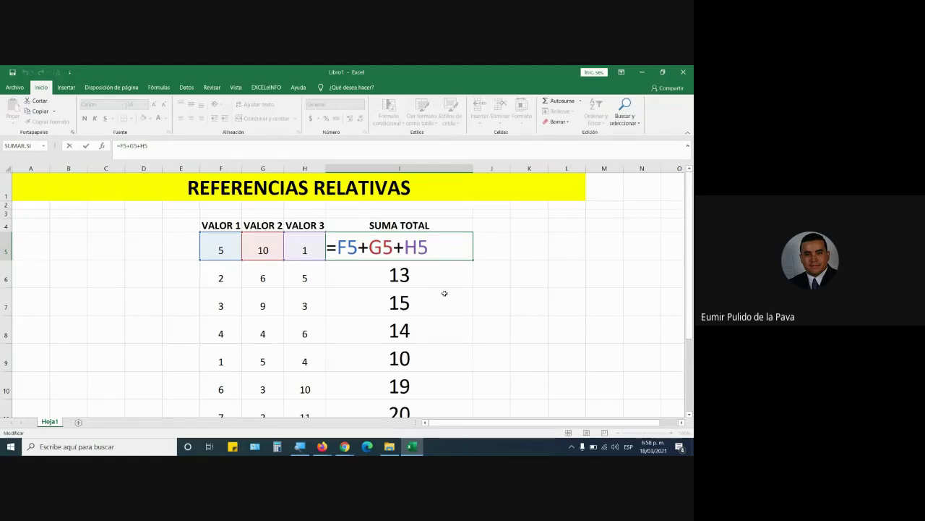
key("Return")
left_click(407, 248)
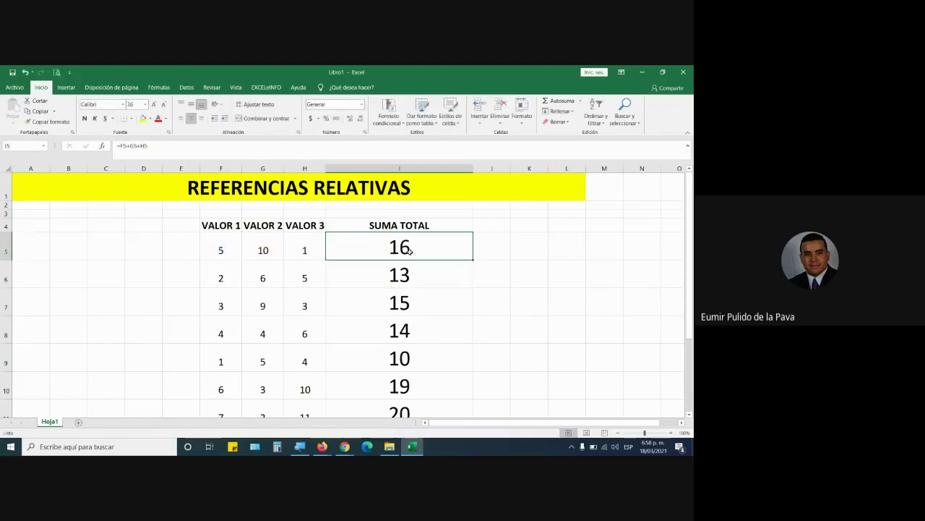
double_click(407, 248)
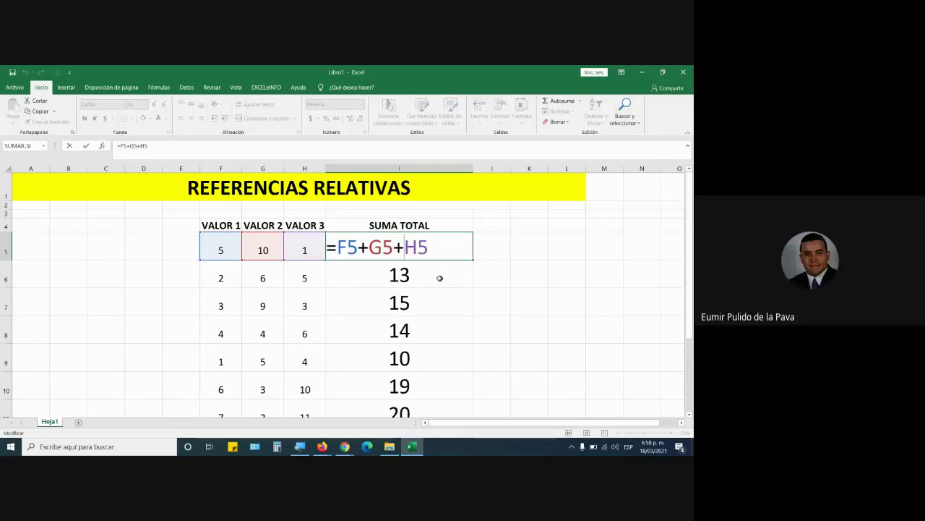
left_click_drag(337, 242, 430, 247)
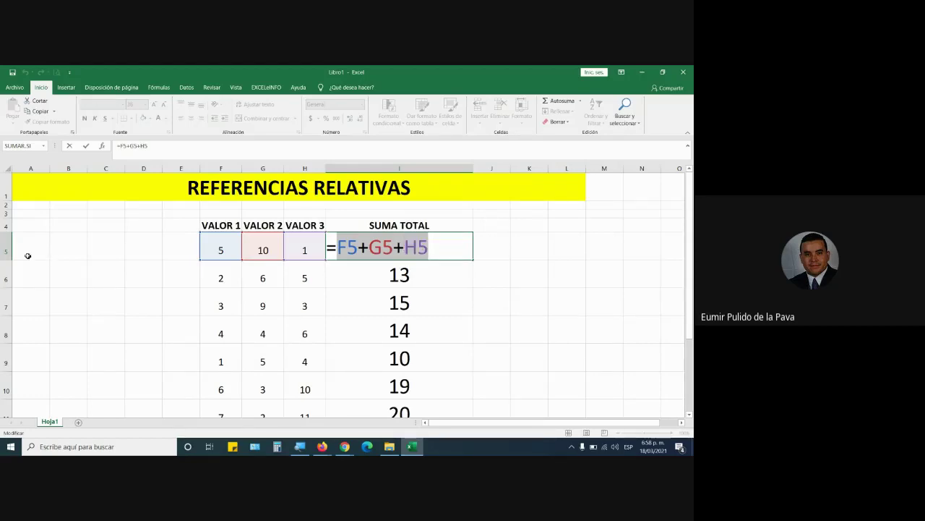
key("super+plus")
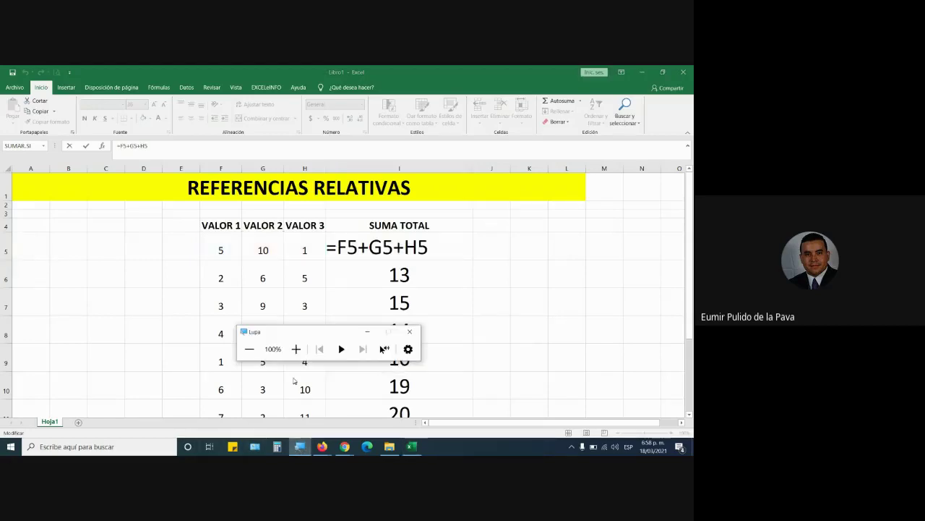
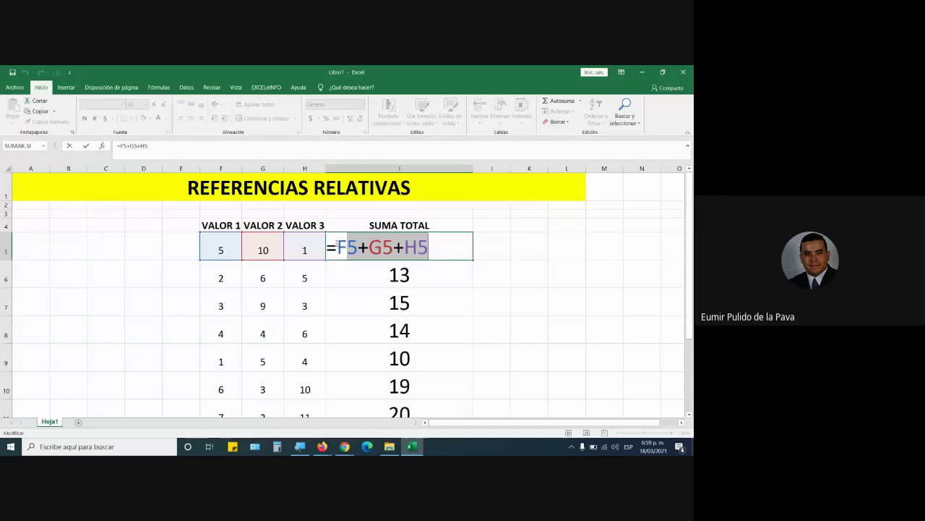
Clear I5's formula back to '=' and rebuild it as =F5+G5+H5
left_click_drag(337, 244, 477, 251)
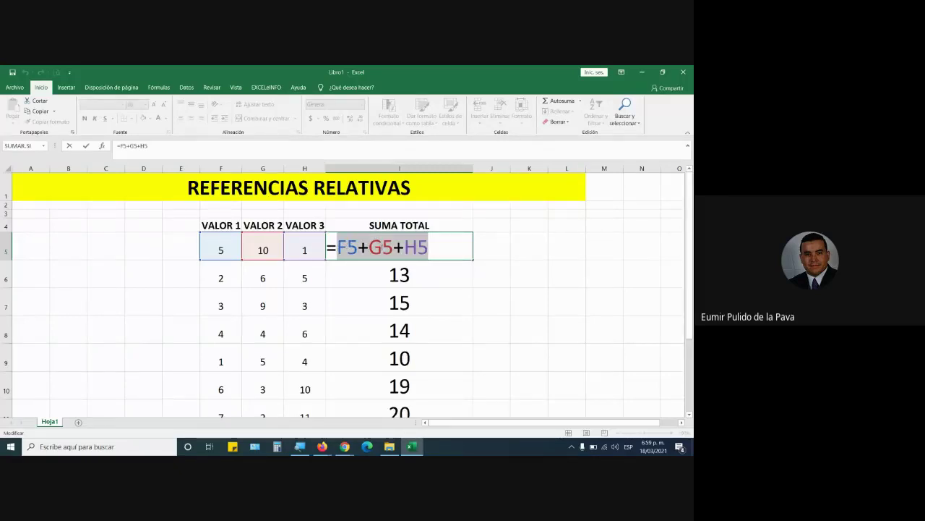
type("F5")
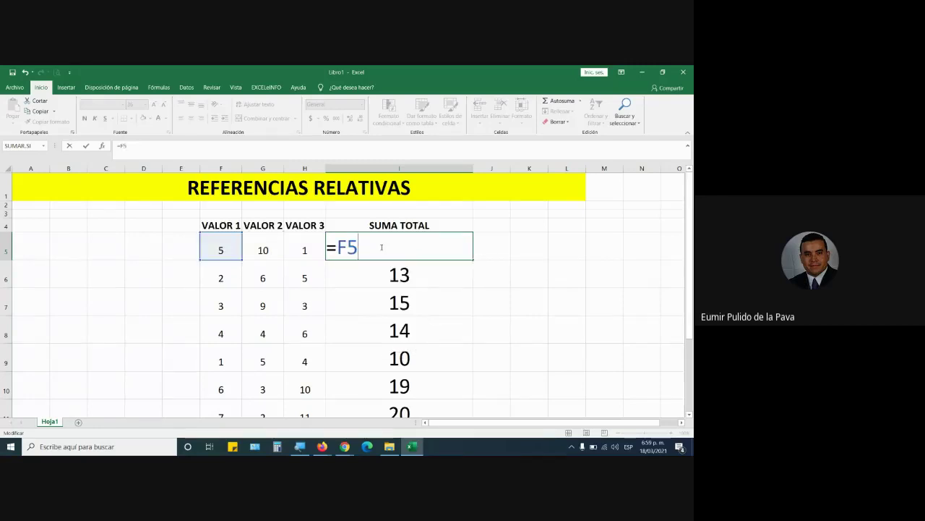
type("+G5")
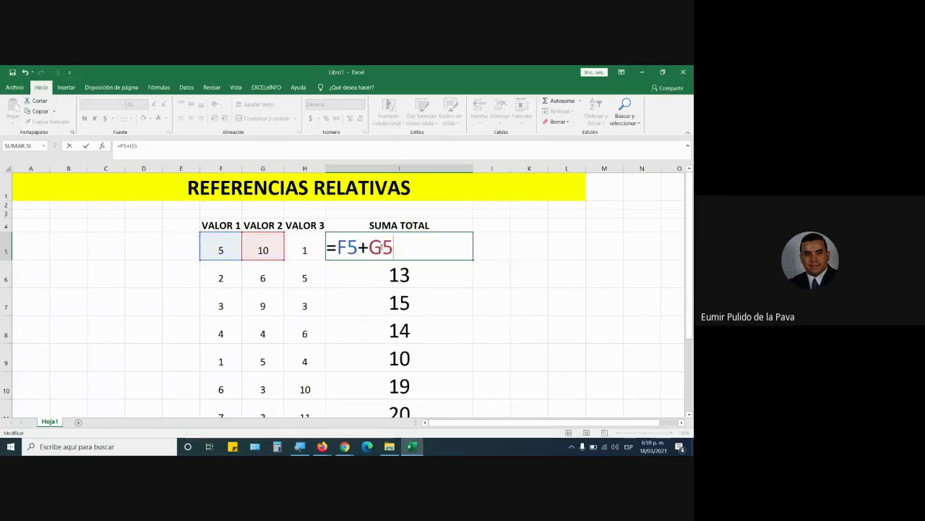
key("BackSpace")
key("BackSpace")
key("BackSpace")
key("BackSpace")
key("BackSpace")
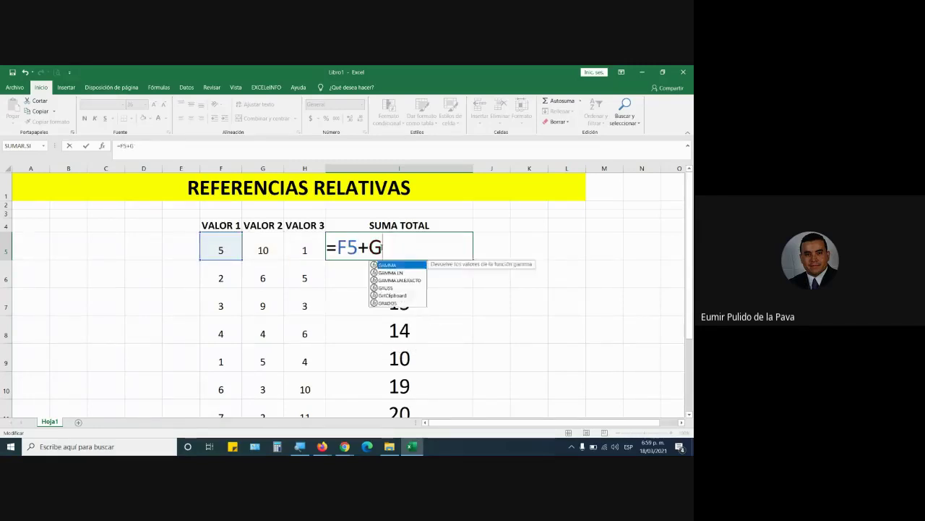
left_click(219, 246)
type("+")
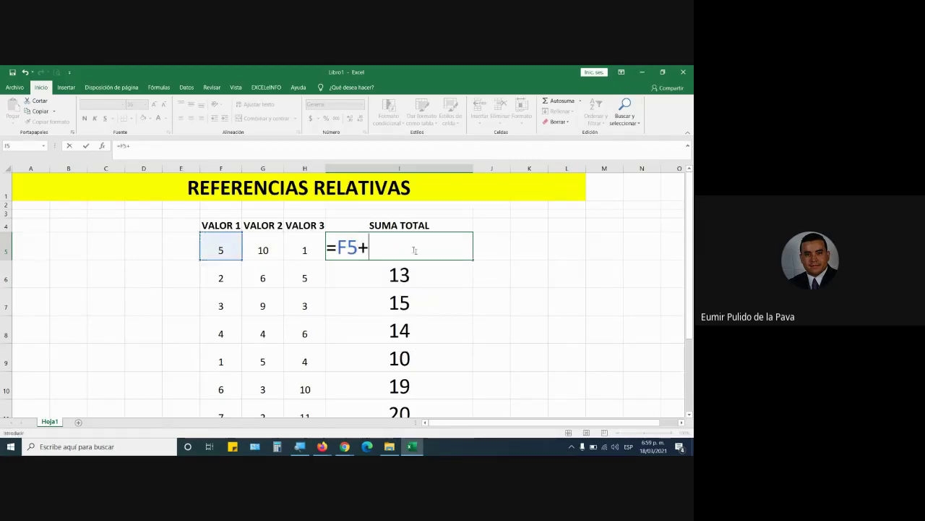
left_click(267, 250)
type("+")
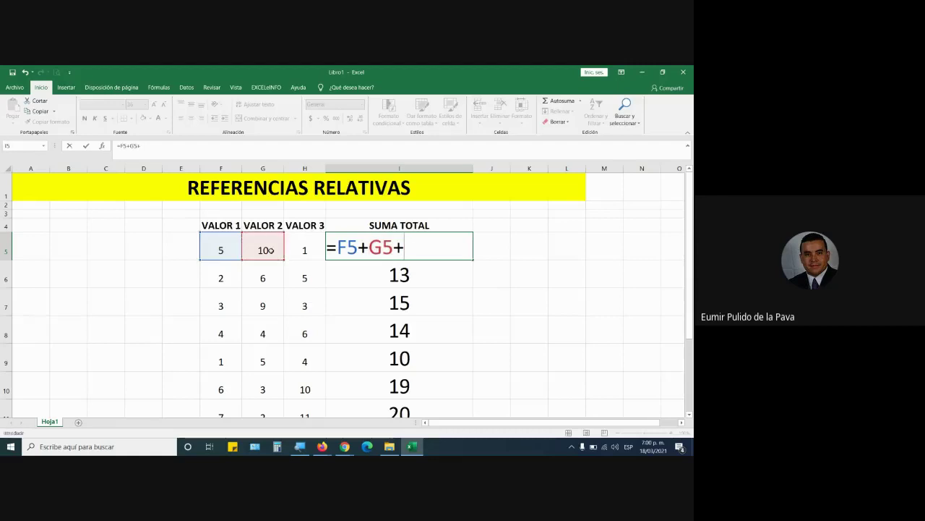
left_click(307, 246)
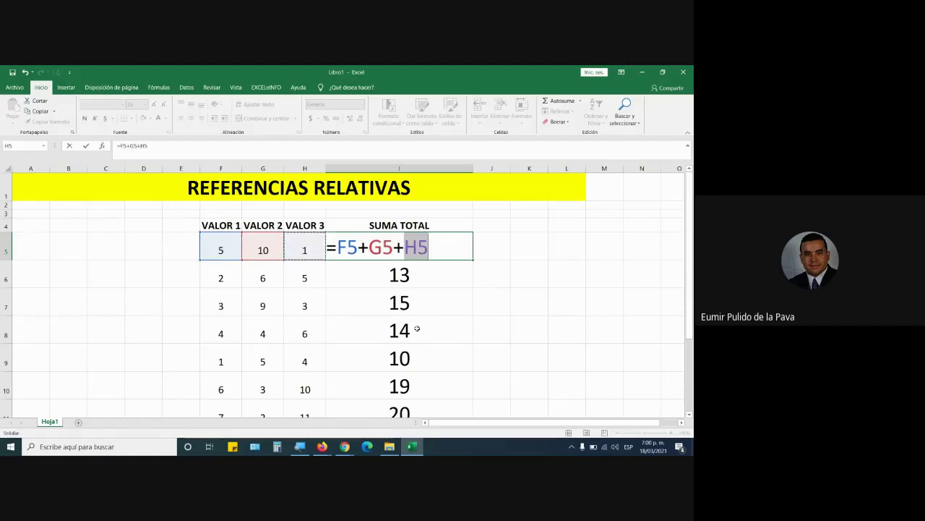
key("Return")
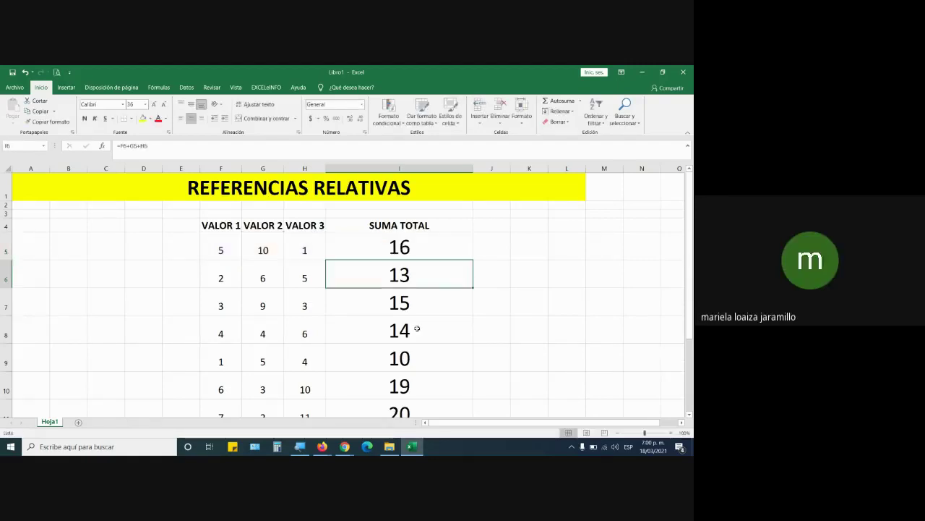
Confirm I5 showing 16, then reopen it to display its F5, G5, H5 references
key("Up")
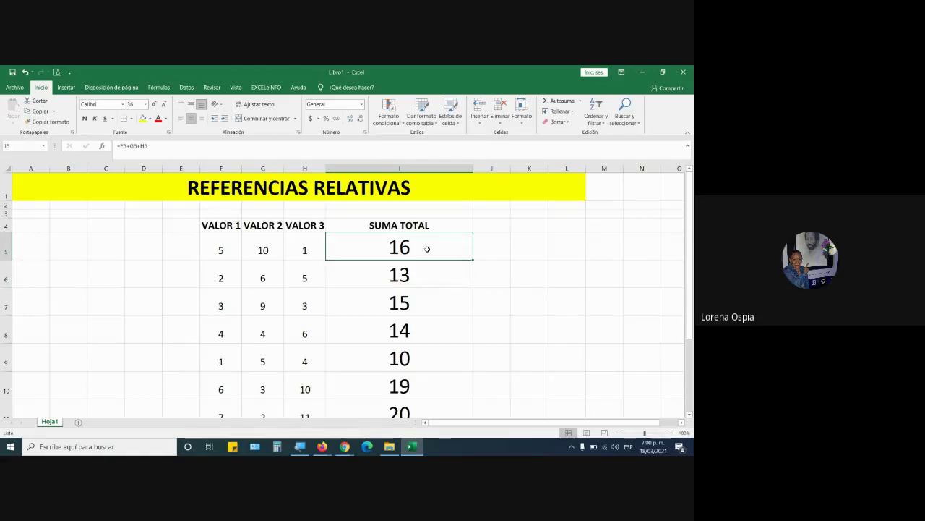
double_click(426, 246)
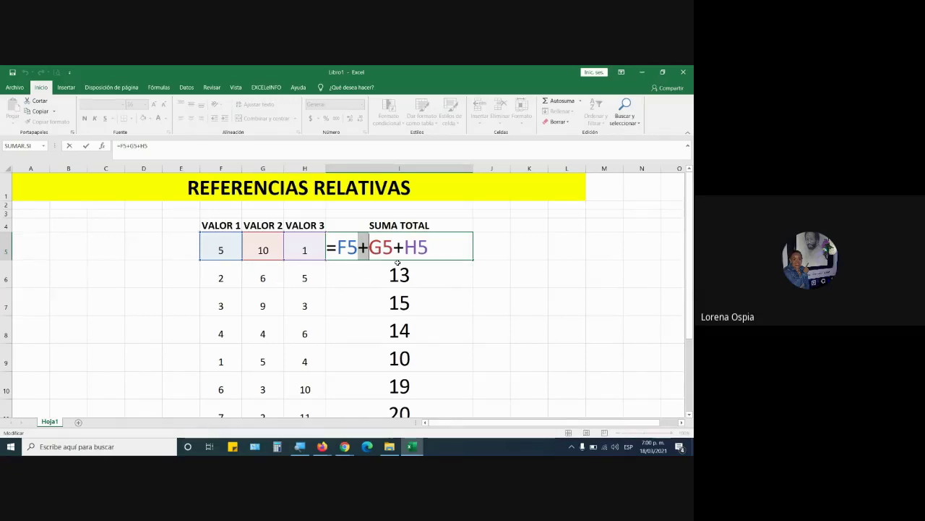
key("Return")
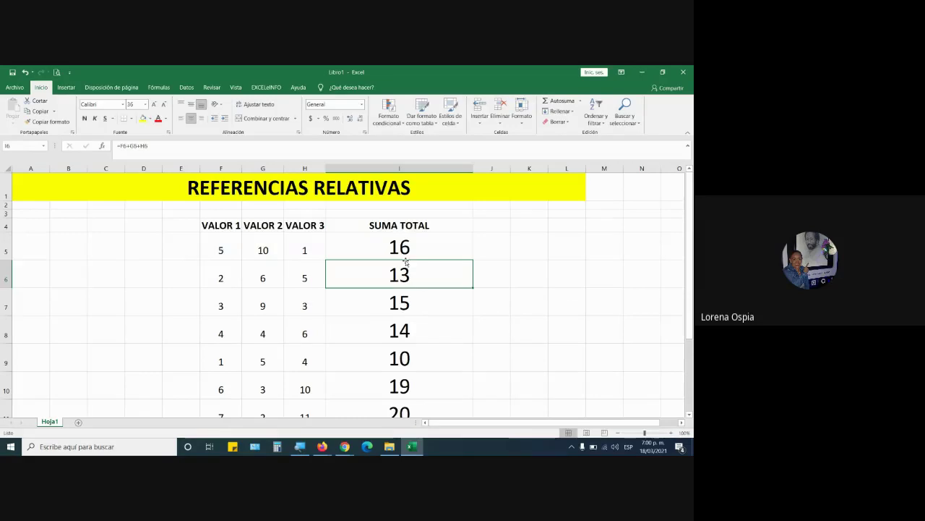
double_click(427, 247)
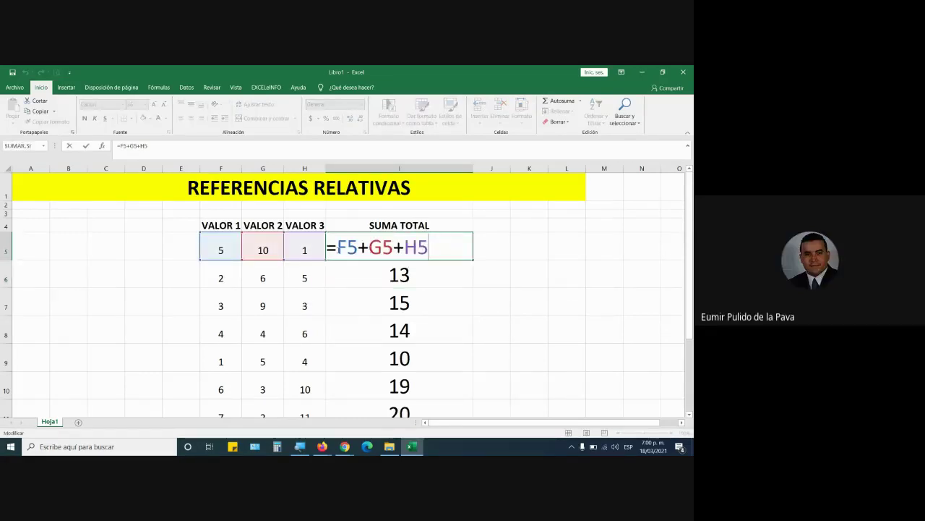
Overwrite I5's cell references with the fixed sum =5+10+1
left_click_drag(337, 248, 473, 250)
type("5+")
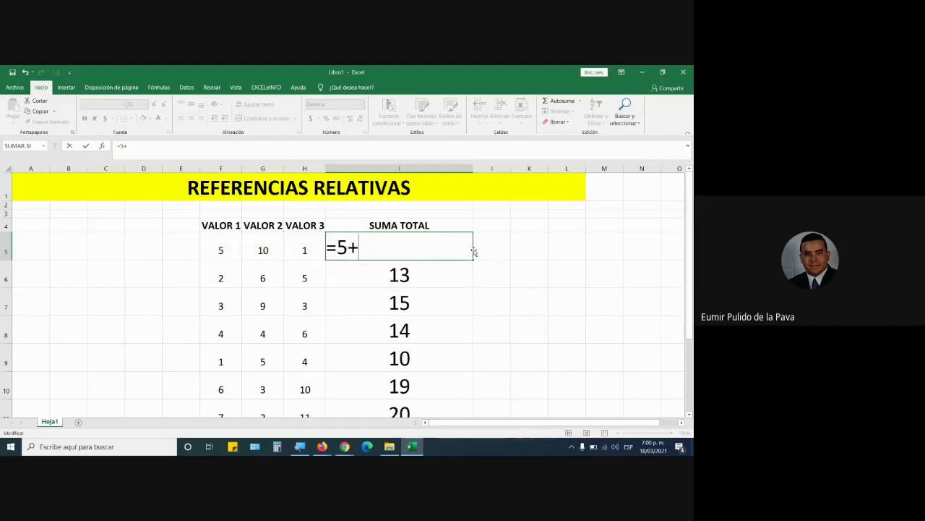
type("10+1")
key("Return")
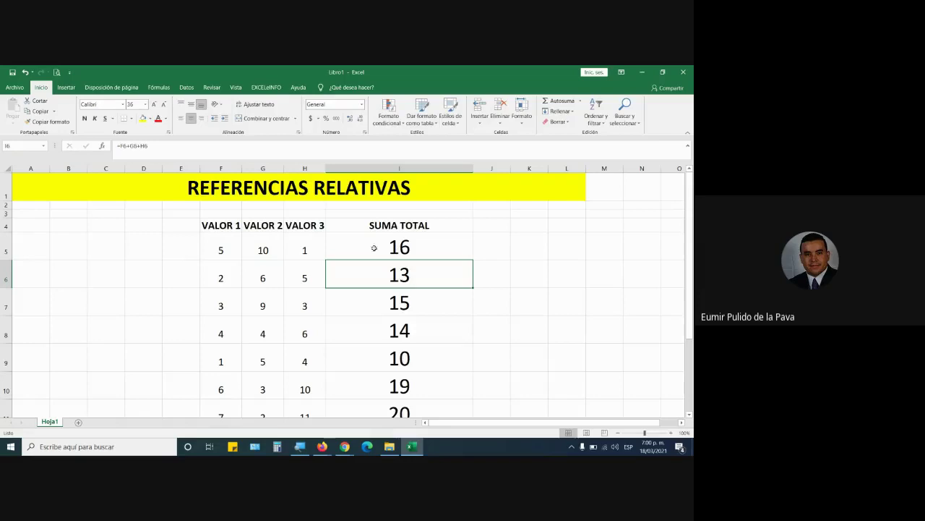
Fill I5 down to I11 and inspect I6's copied =5+10+1 formula
left_click(425, 249)
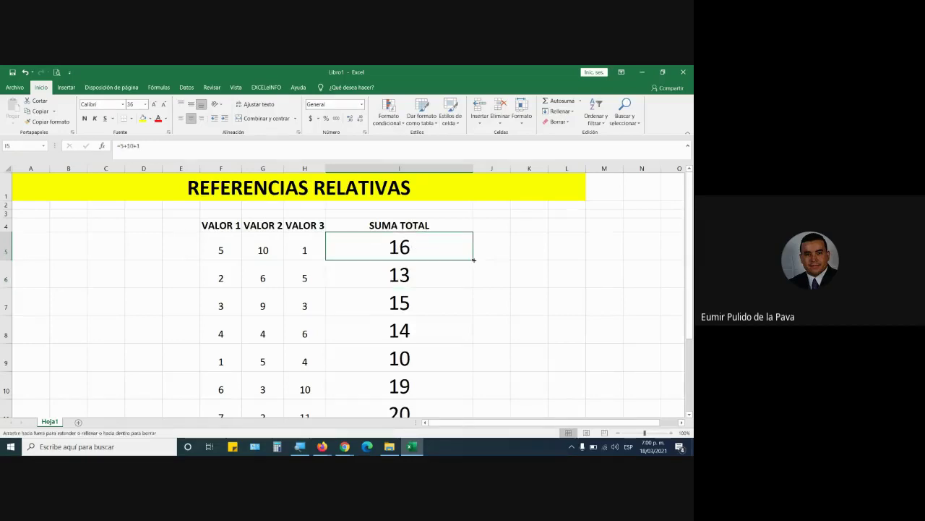
left_click_drag(473, 260, 475, 402)
scroll(438, 282, "up", 1)
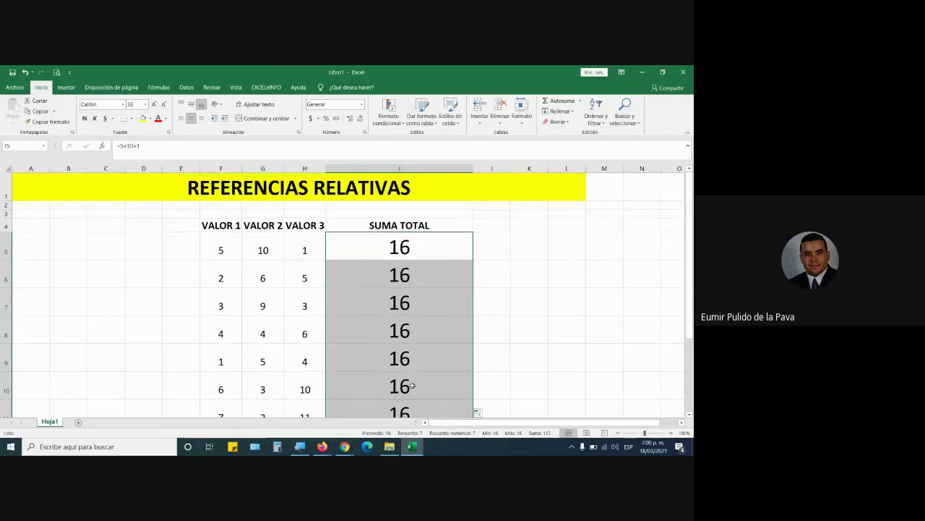
left_click(402, 281)
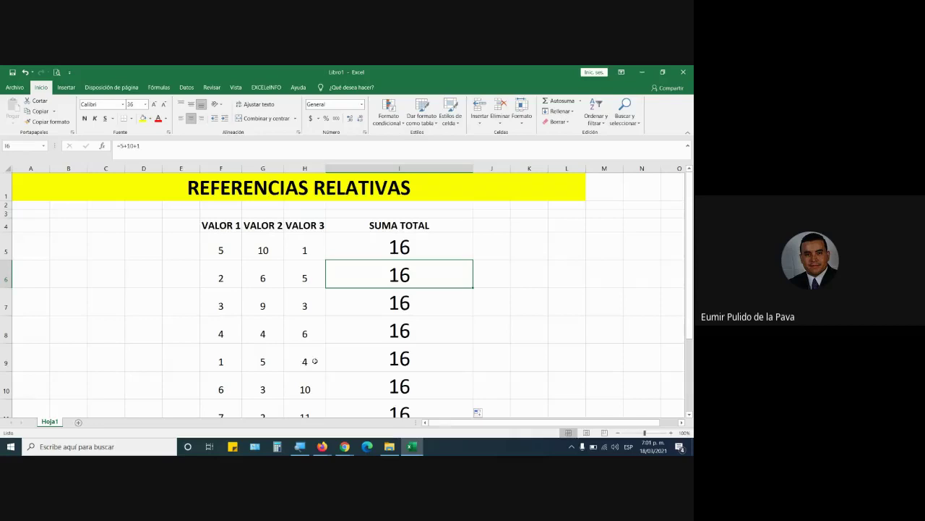
double_click(427, 275)
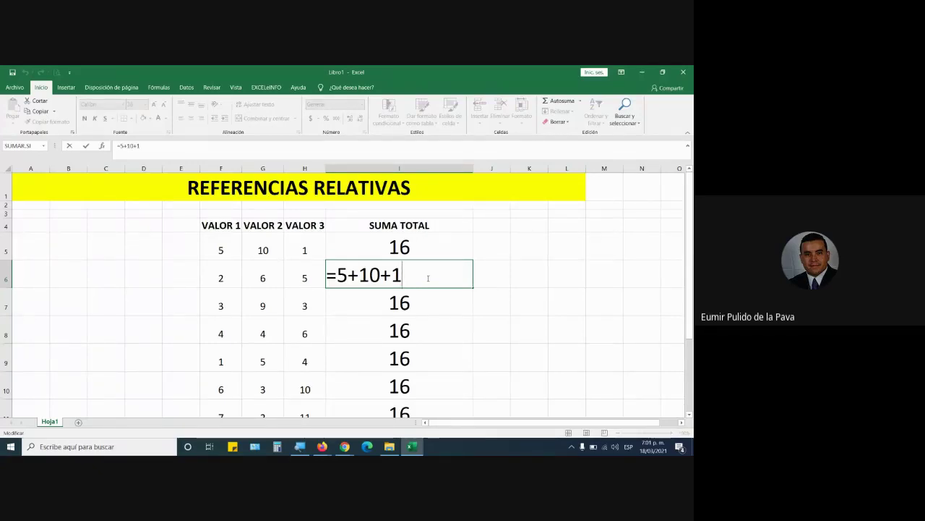
Leave I6 unchanged and restore I5's formula to =F5+G5+H5
left_click_drag(337, 274, 448, 282)
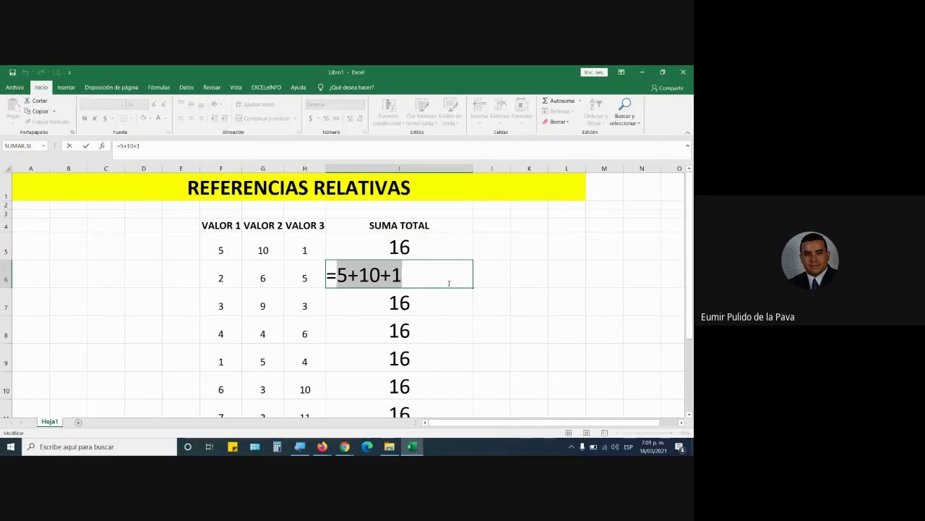
key("Escape")
double_click(434, 253)
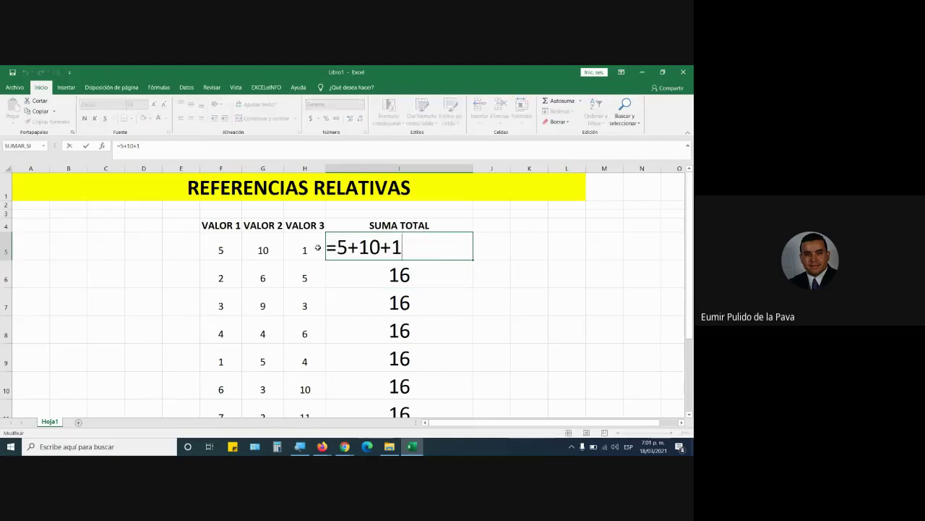
left_click_drag(340, 246, 460, 244)
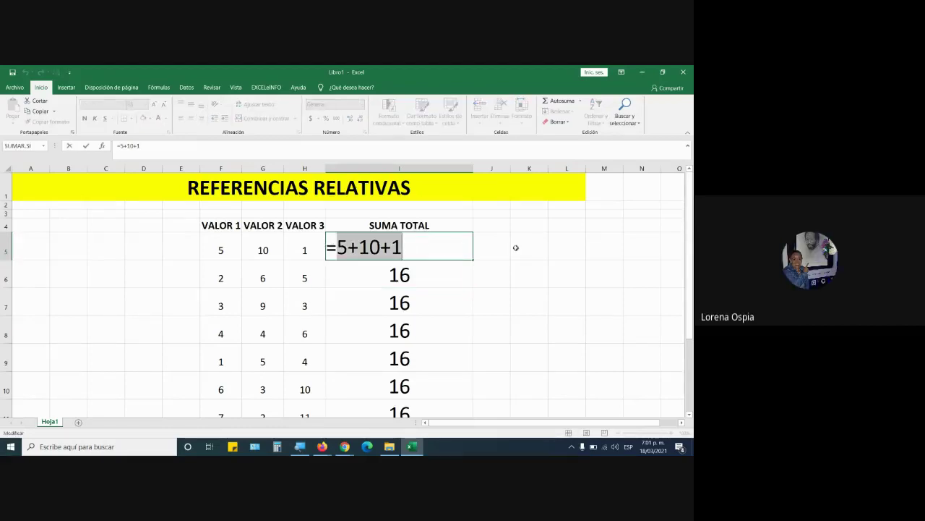
key("BackSpace")
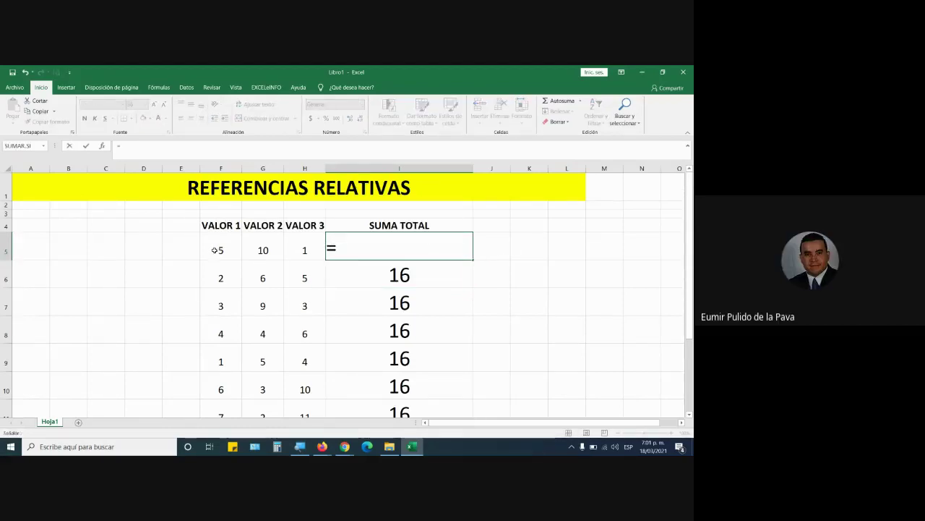
left_click(215, 250)
type("+")
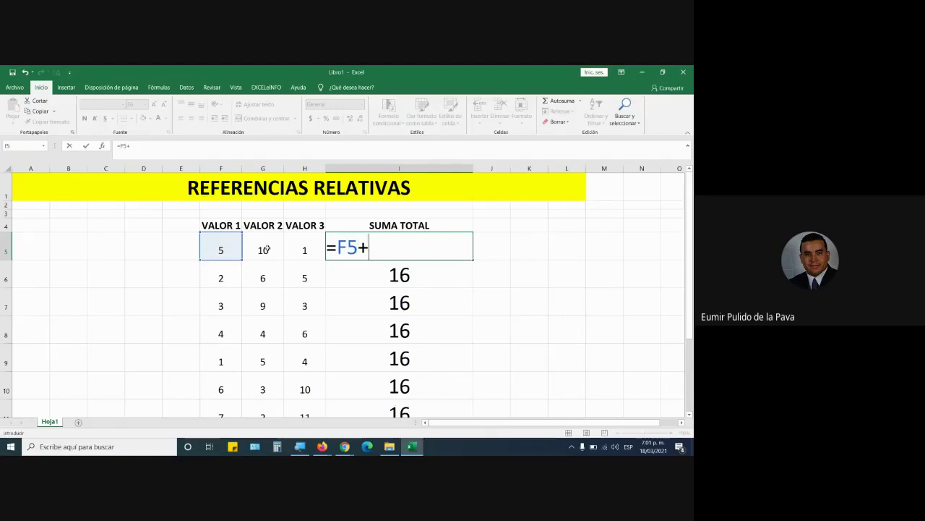
left_click(266, 247)
type("+")
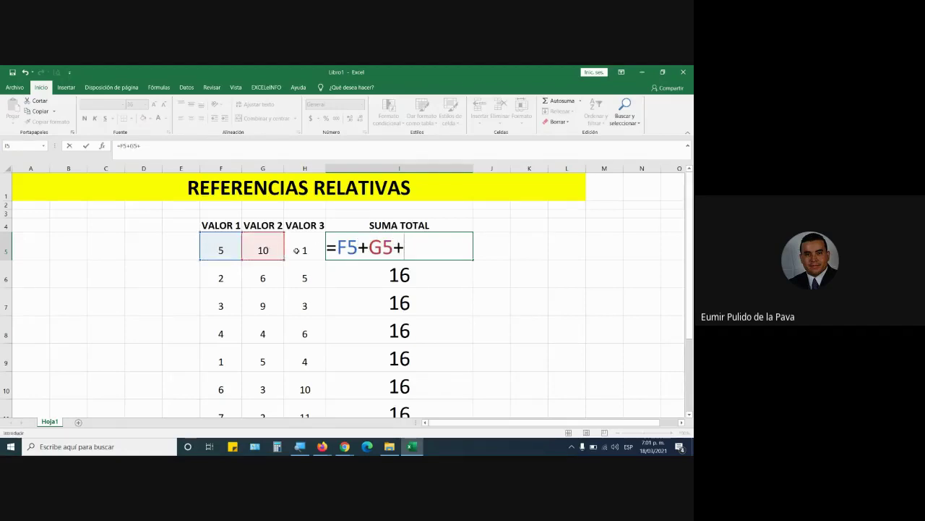
left_click(295, 250)
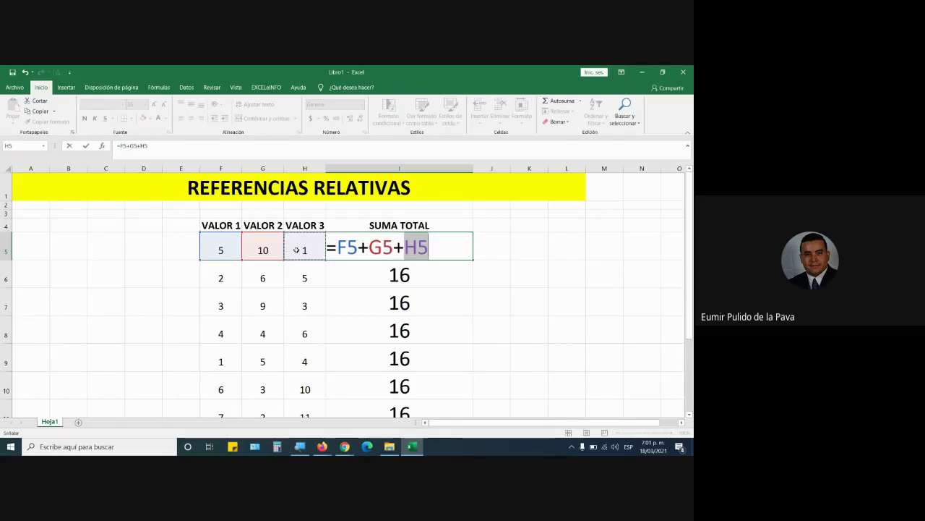
key("ctrl+Return")
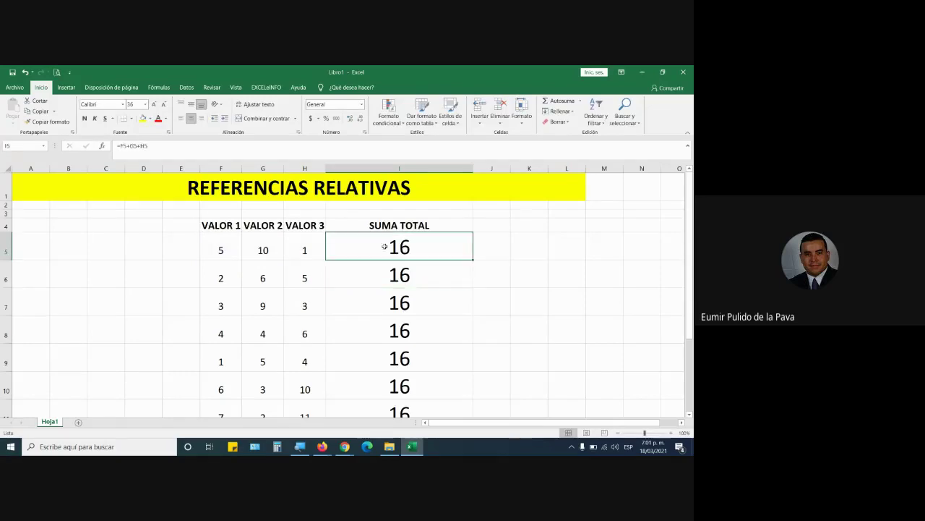
Change F5 to 50 so I5 shows 61, and fill I5 down to I11
left_click(234, 255)
type("5")
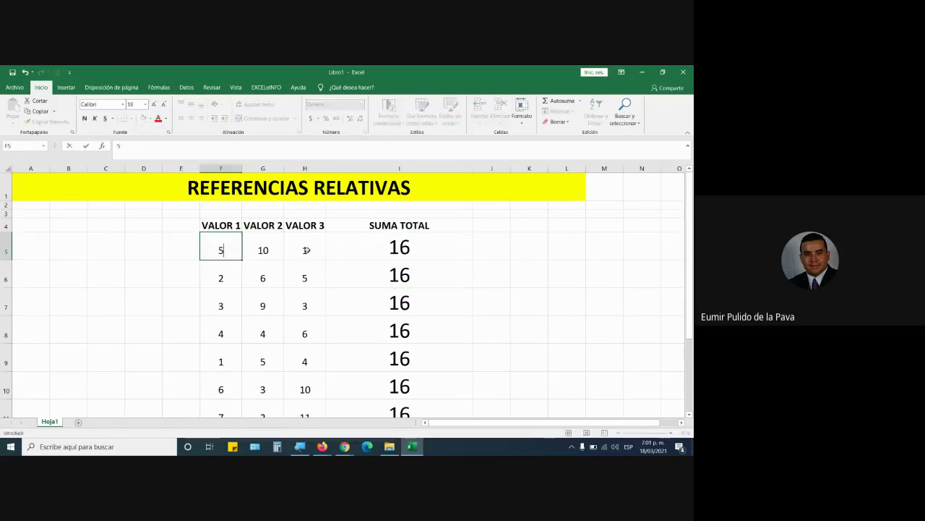
type("0")
key("Return")
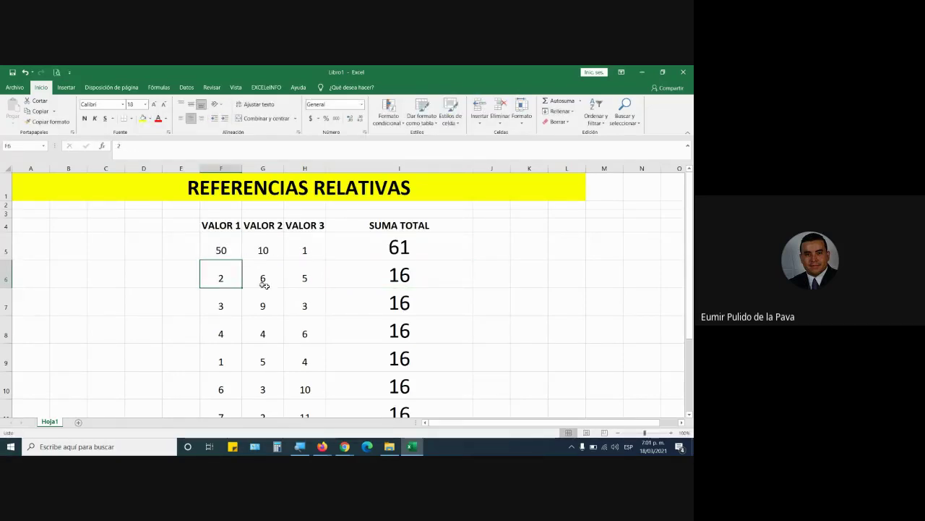
left_click(418, 251)
left_click_drag(473, 259, 464, 397)
scroll(423, 277, "up", 1)
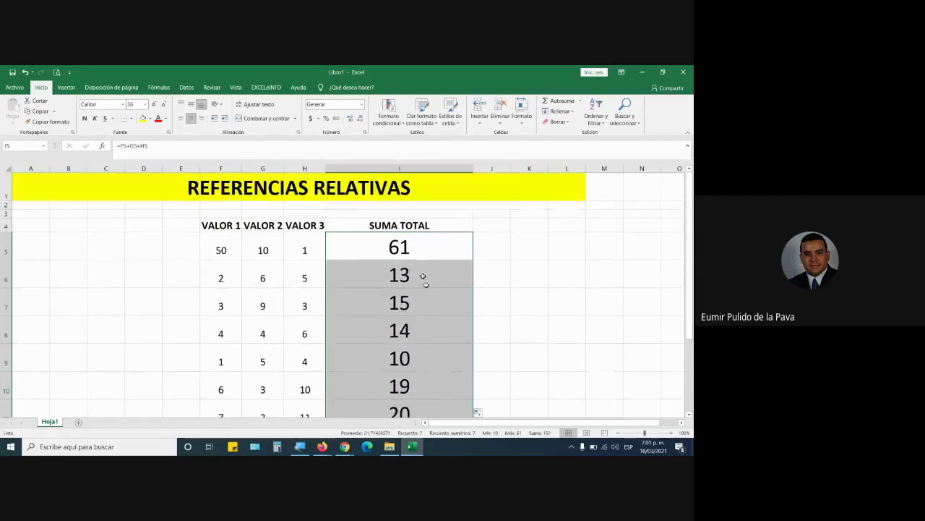
left_click(412, 245)
Show I5's referenced cells, then refill its =F5+G5+H5 formula down the totals
left_click_drag(220, 250, 298, 249)
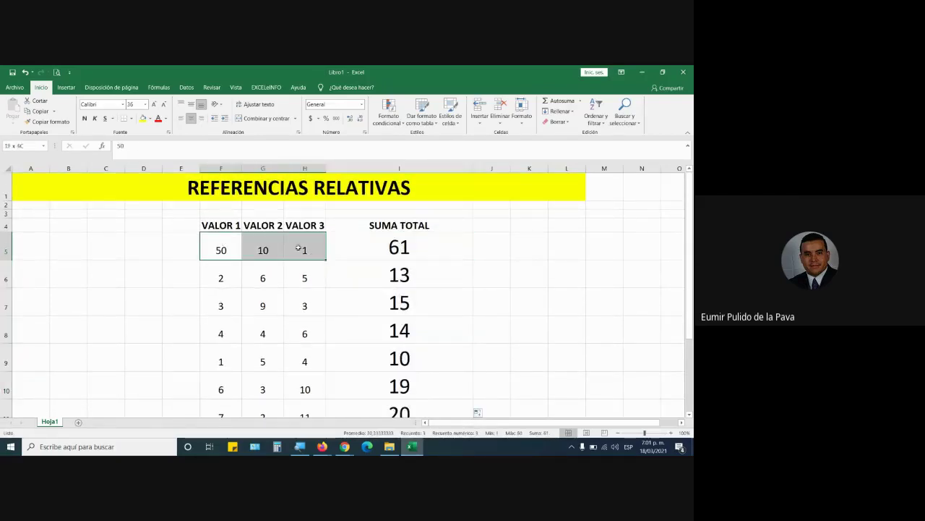
double_click(383, 247)
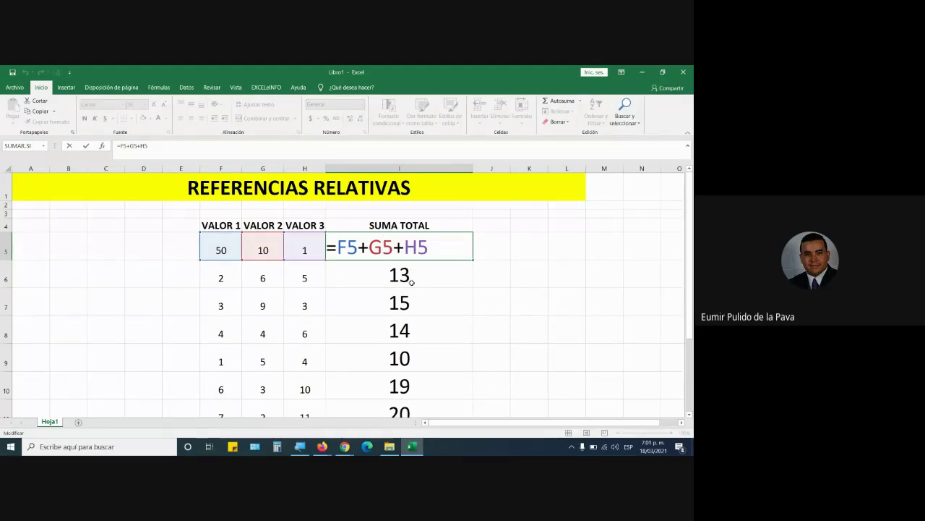
key("Return")
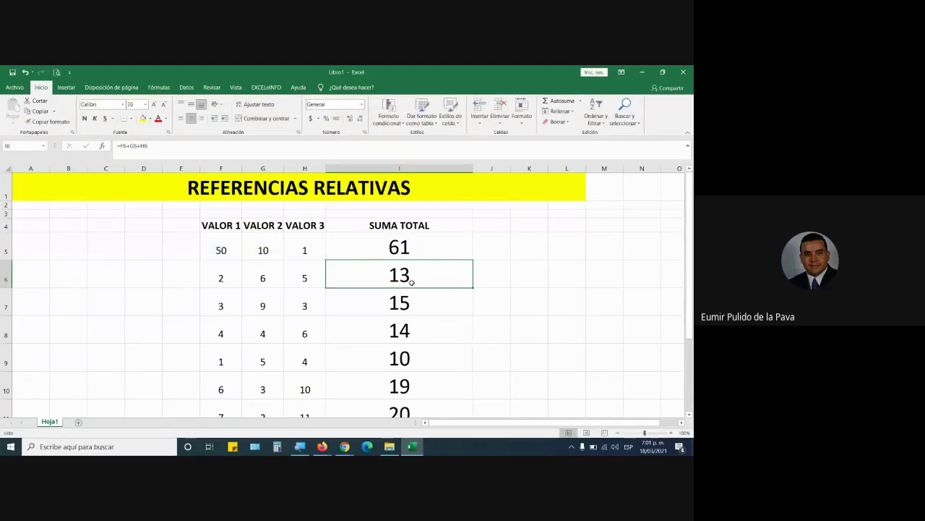
left_click(418, 257)
left_click_drag(473, 258, 471, 411)
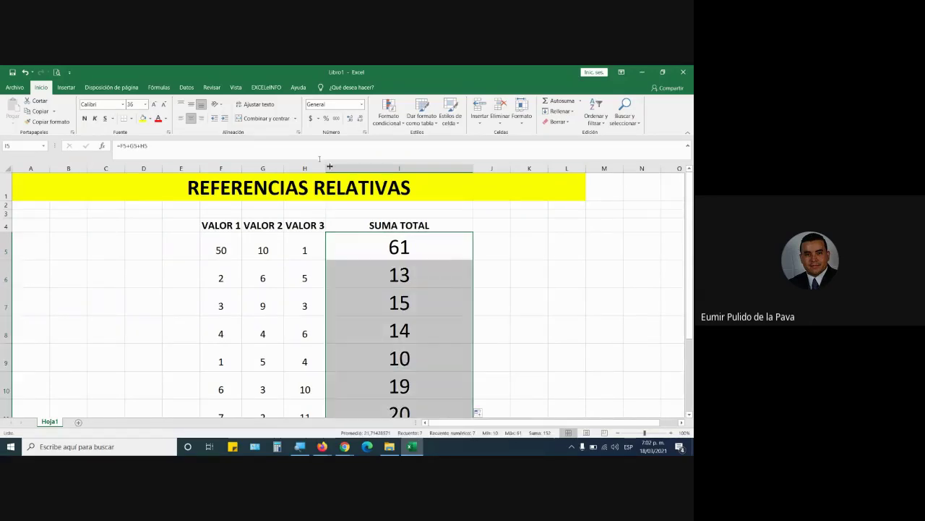
Draw a blue downward block arrow beside the SUMA TOTAL column and position it
left_click(66, 86)
left_click(123, 119)
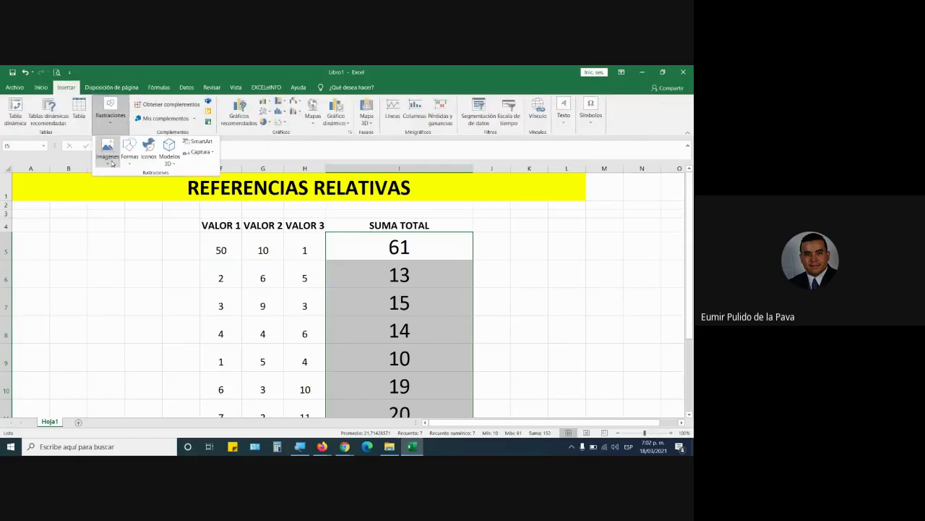
left_click(130, 148)
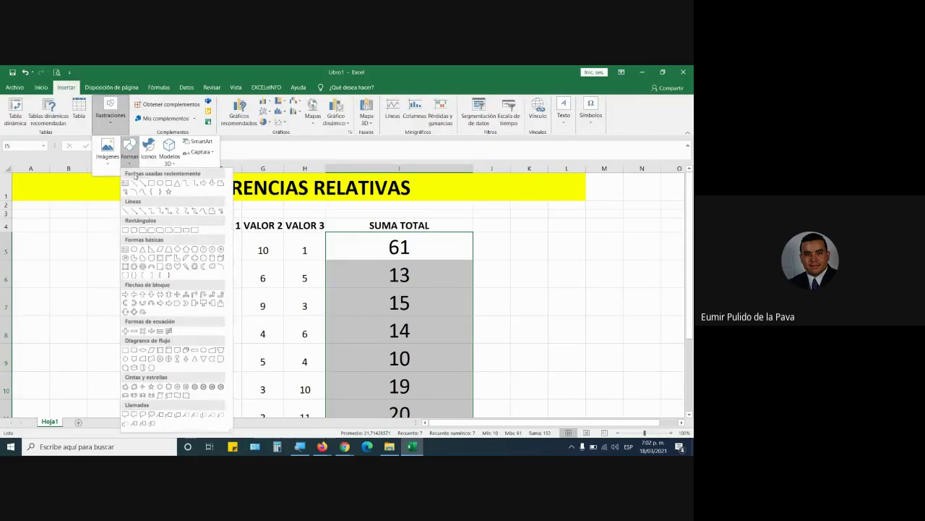
left_click(150, 295)
left_click_drag(505, 258, 554, 419)
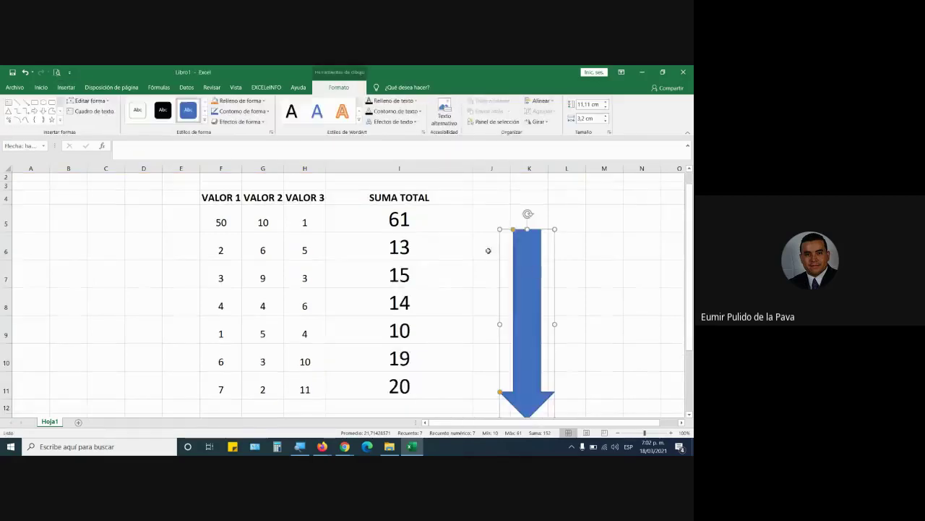
left_click(446, 217)
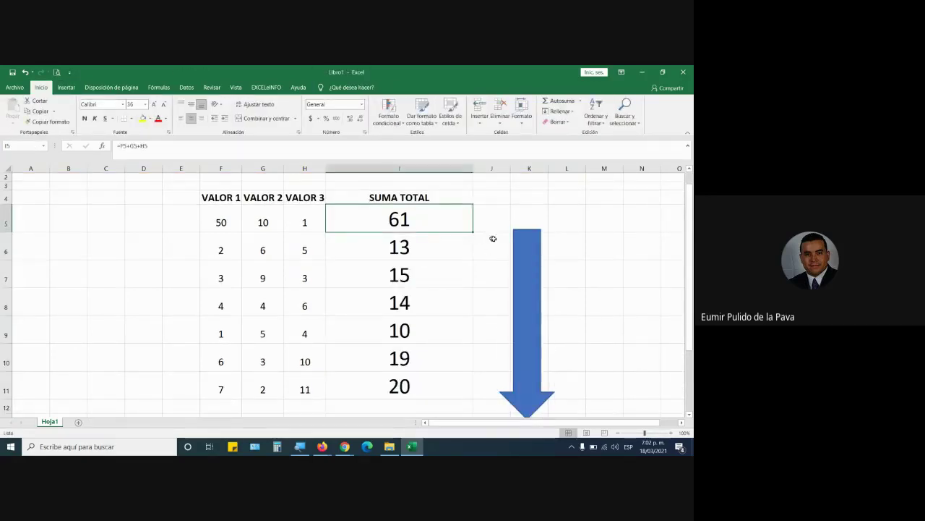
left_click_drag(516, 243, 483, 251)
left_click(466, 228)
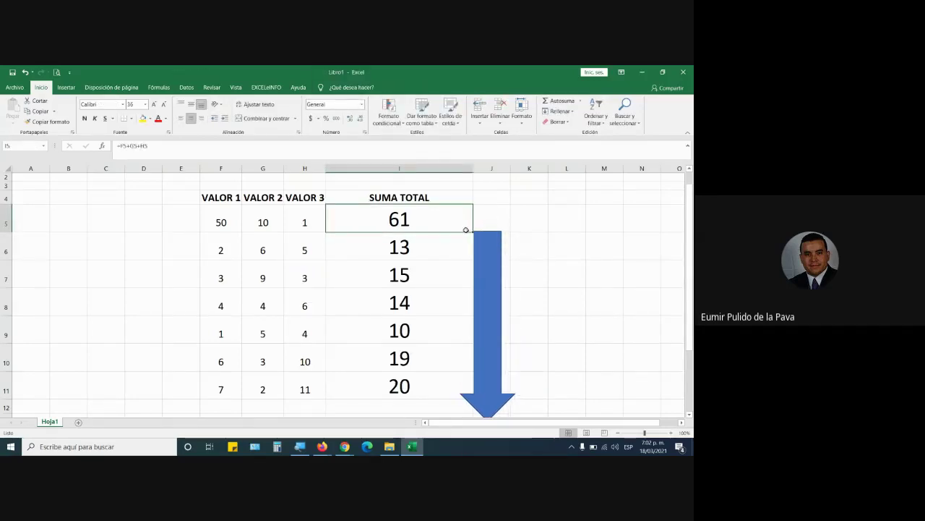
left_click_drag(491, 316, 539, 311)
left_click(472, 228)
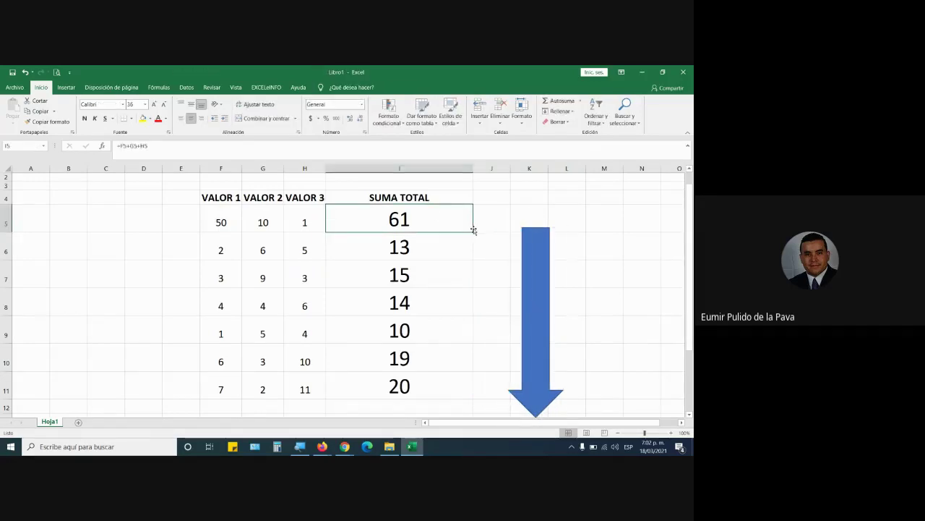
Clear I6:I11 and refill the totals from I5 down to row 11
left_click_drag(463, 247, 433, 389)
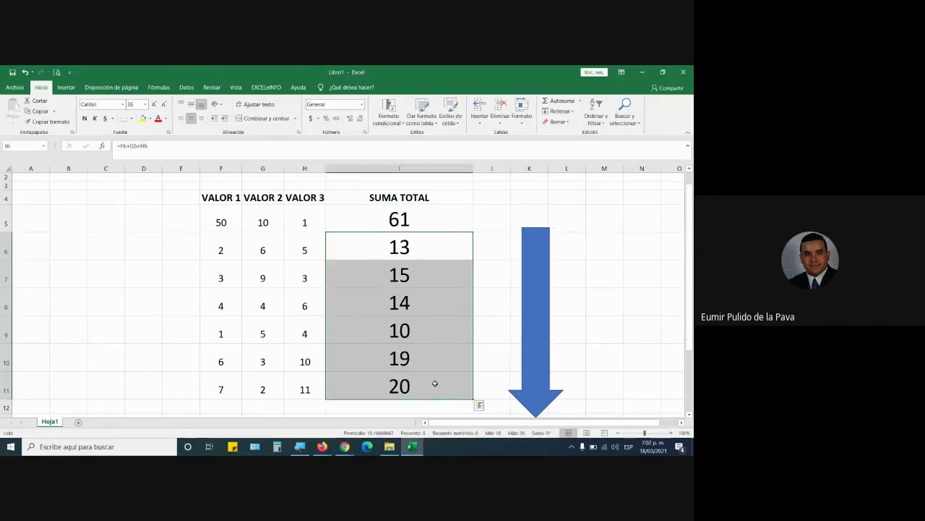
key("Delete")
left_click(420, 225)
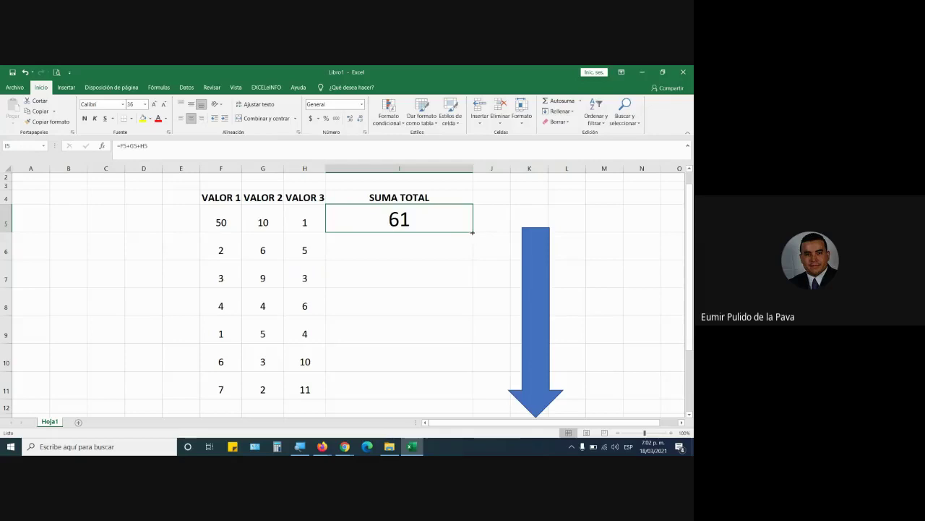
left_click_drag(472, 232, 476, 399)
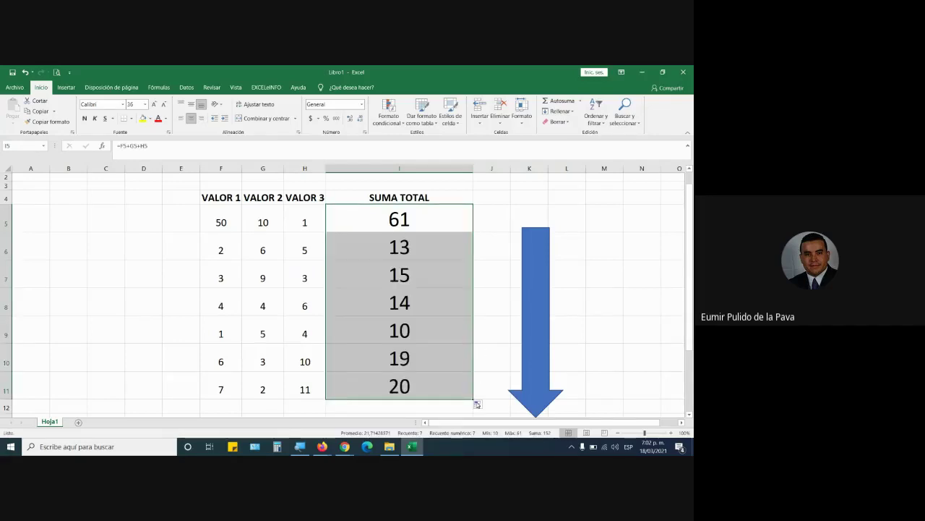
Trace rows 6–9's values against their totals, then nudge the arrow slightly left
left_click_drag(215, 246, 433, 249)
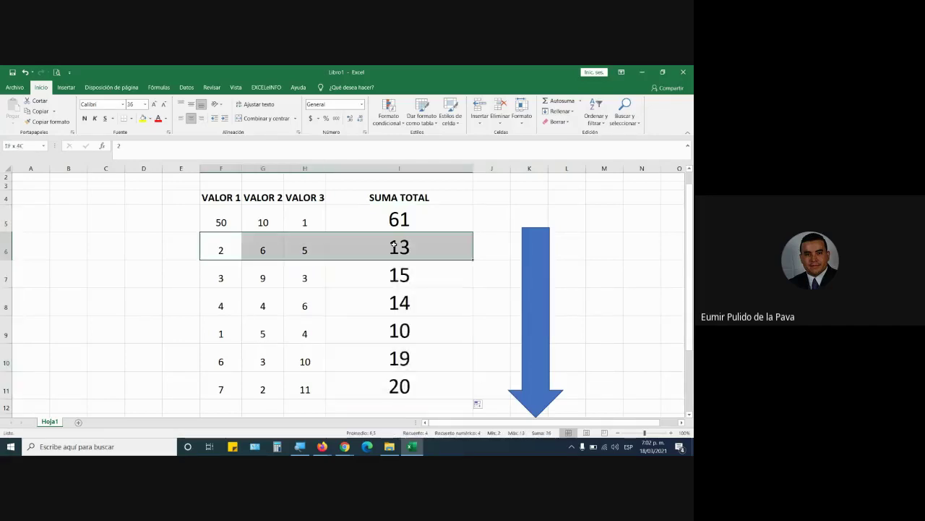
left_click(228, 278)
left_click_drag(259, 277, 362, 275)
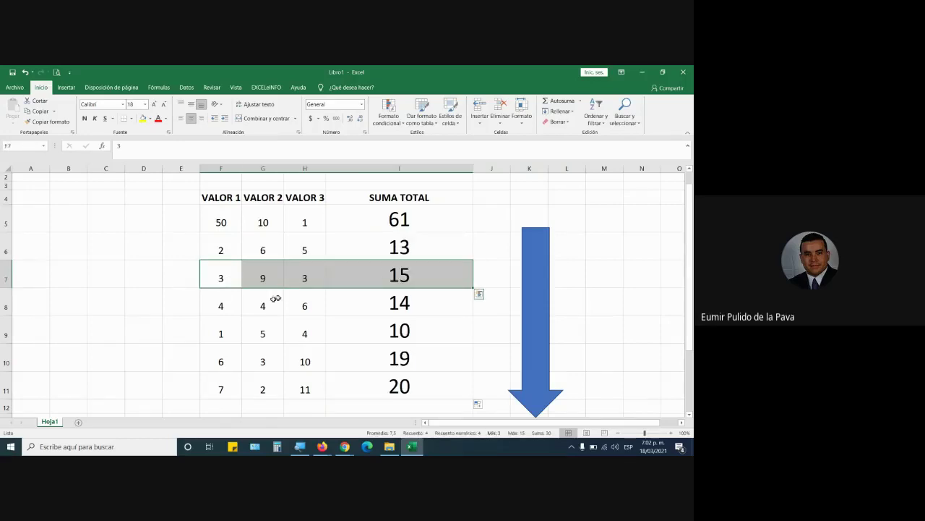
left_click_drag(209, 303, 357, 304)
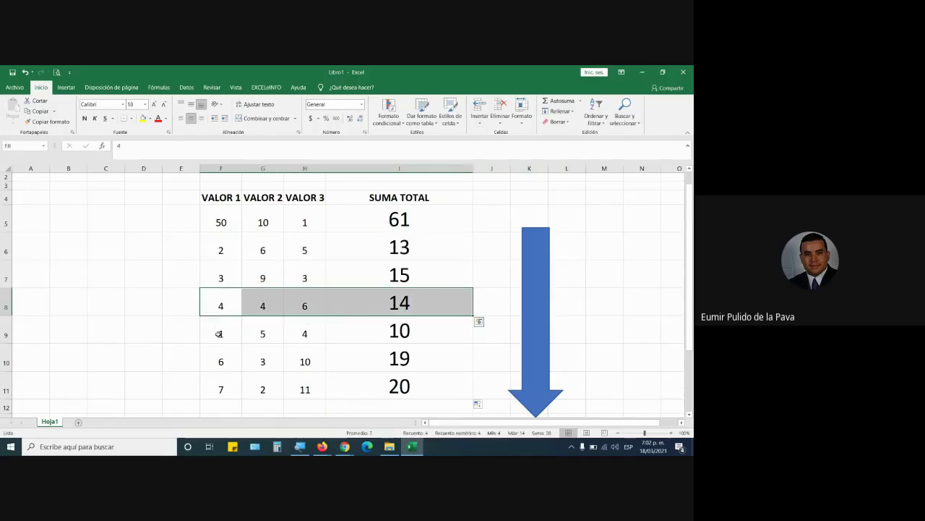
left_click_drag(217, 332, 450, 332)
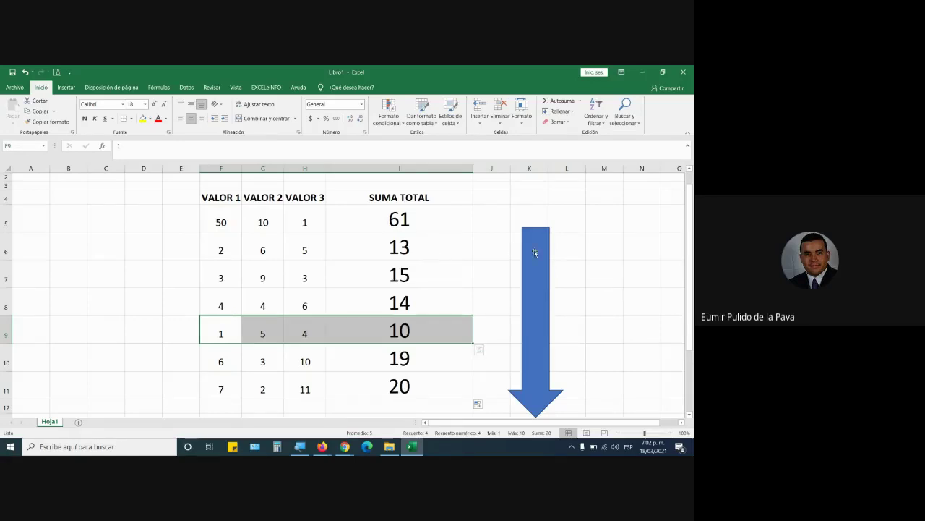
left_click_drag(535, 254, 508, 260)
left_click(432, 222)
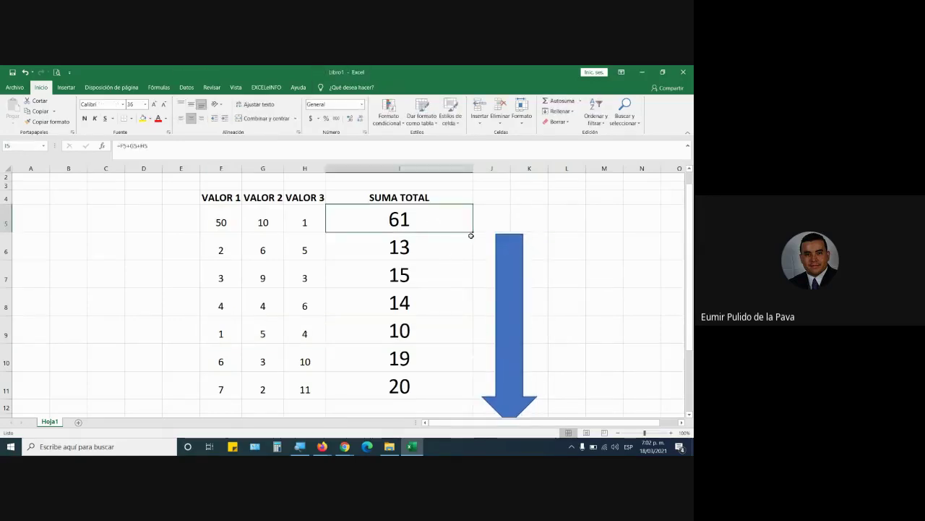
double_click(425, 215)
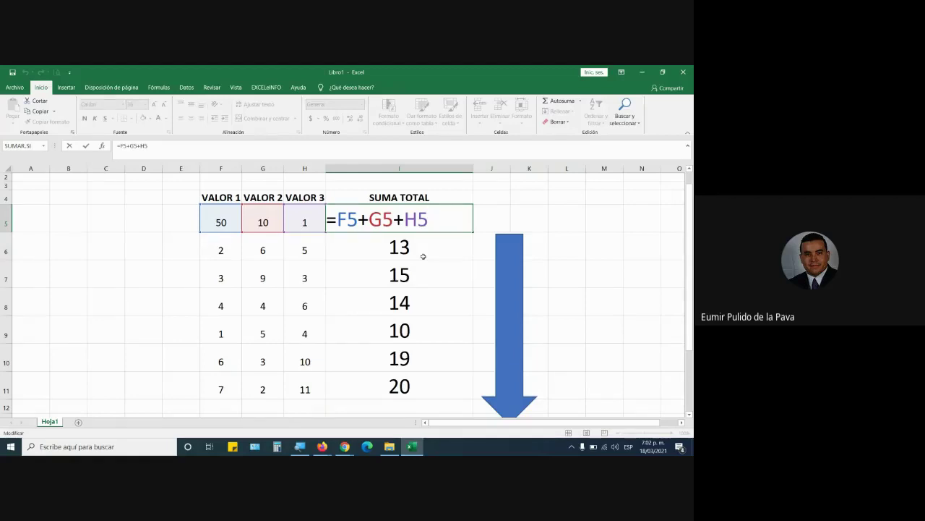
key("Return")
double_click(426, 253)
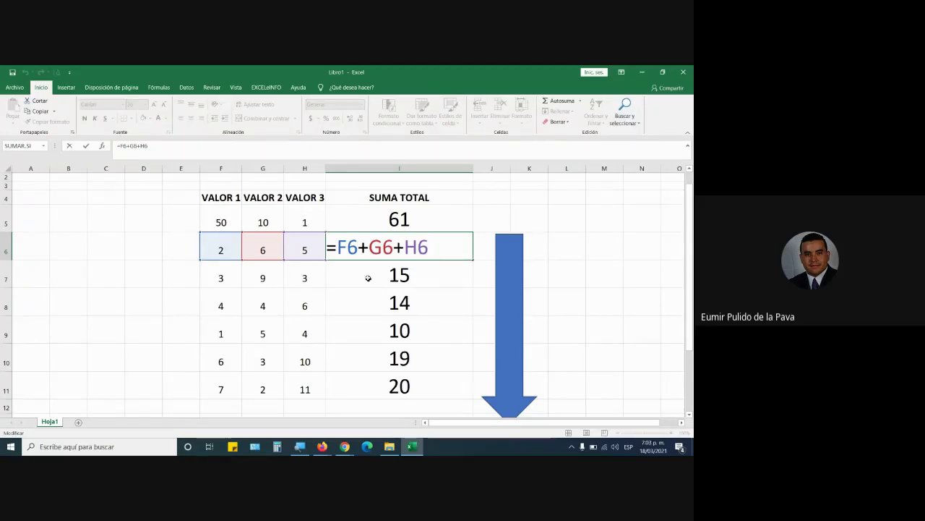
left_click_drag(348, 247, 429, 250)
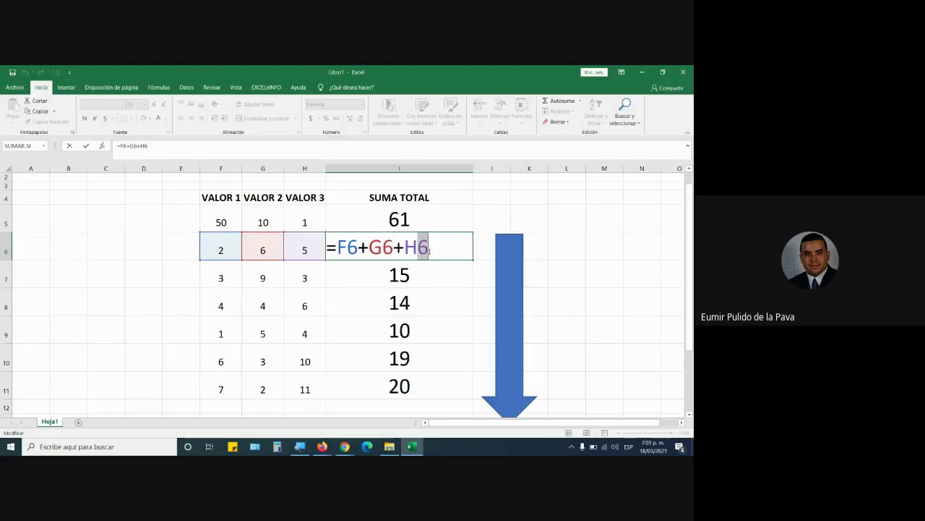
left_click(345, 446)
left_click(293, 410)
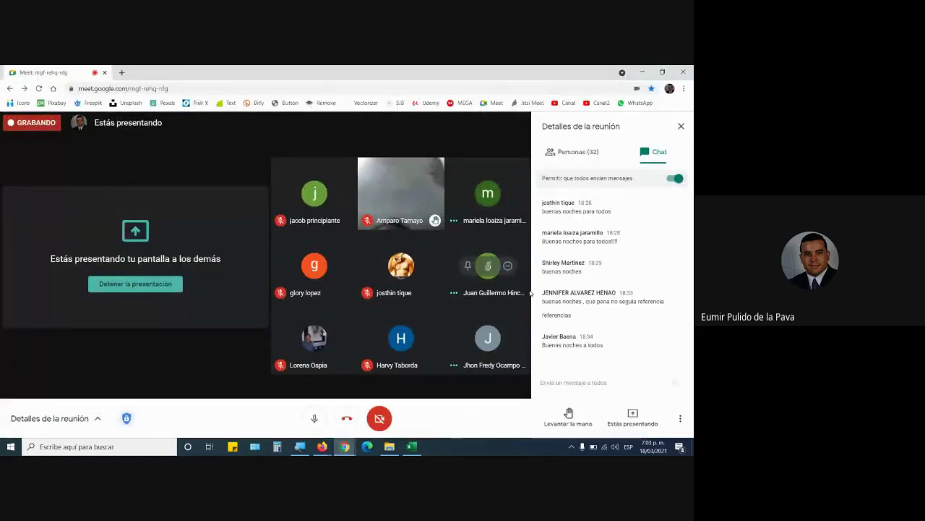
left_click(412, 446)
key("Return")
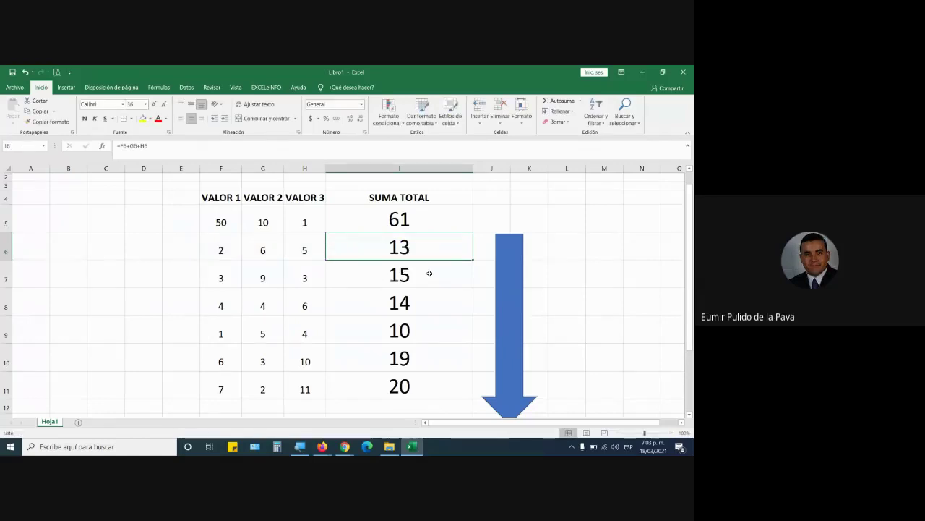
double_click(424, 274)
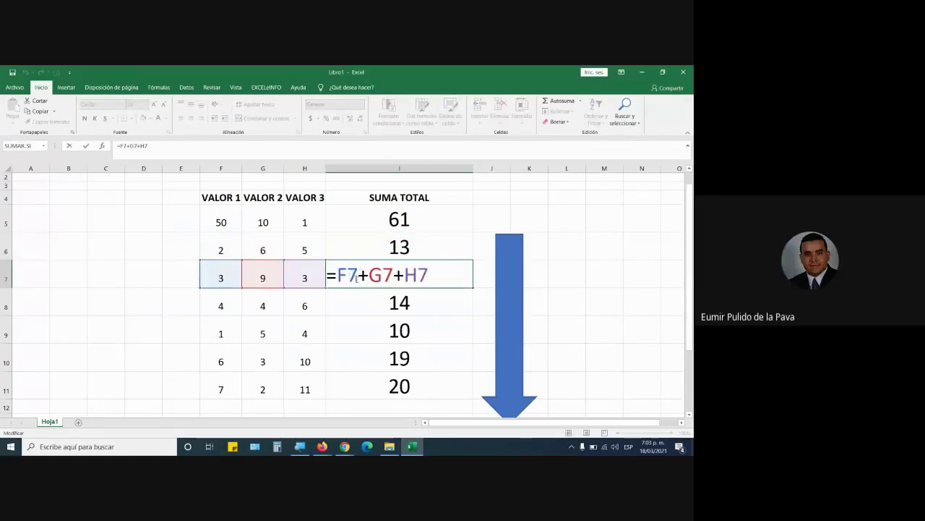
left_click_drag(359, 274, 347, 274)
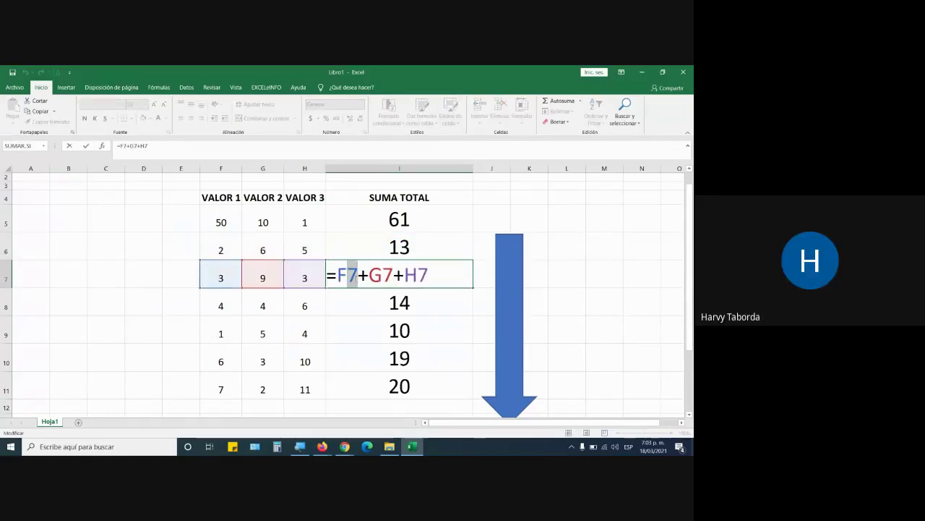
key("Escape")
left_click(418, 227)
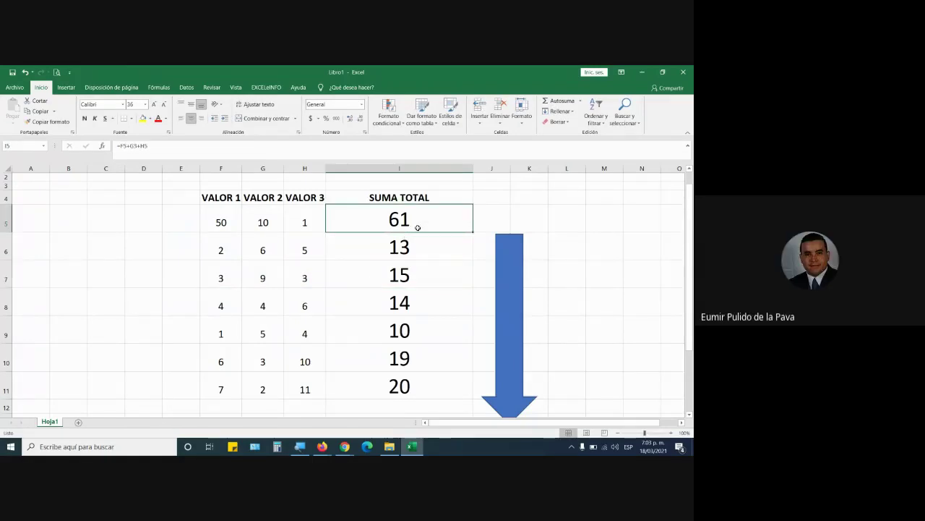
Inspect the formulas in I6 through I10, pointing out the row number in F10
double_click(438, 245)
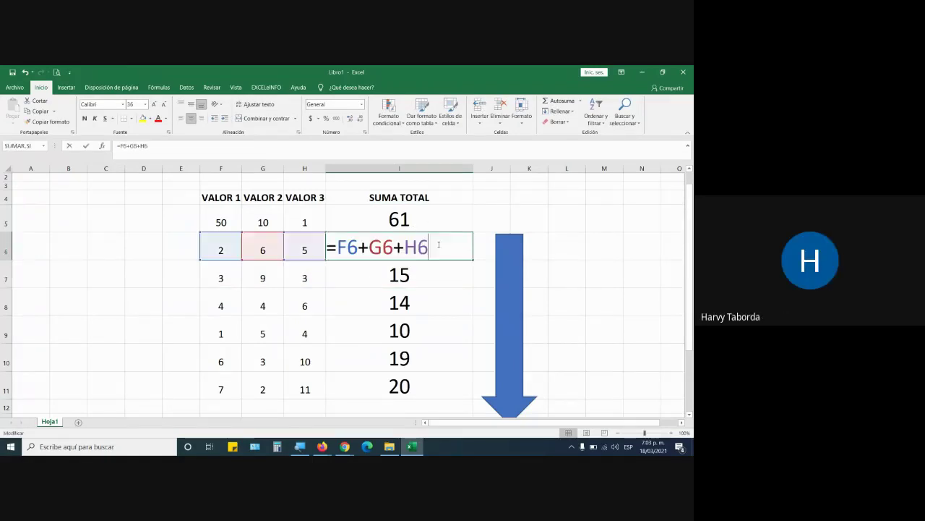
double_click(440, 279)
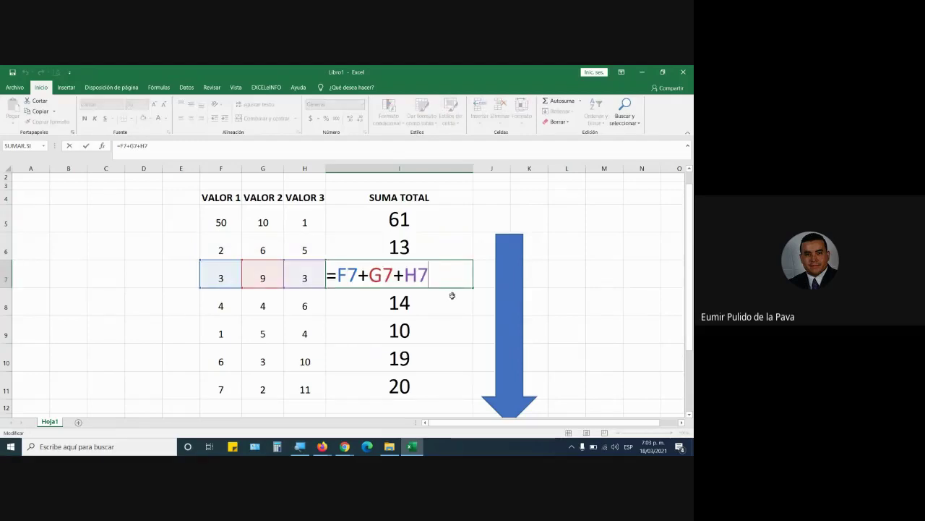
double_click(452, 297)
double_click(449, 332)
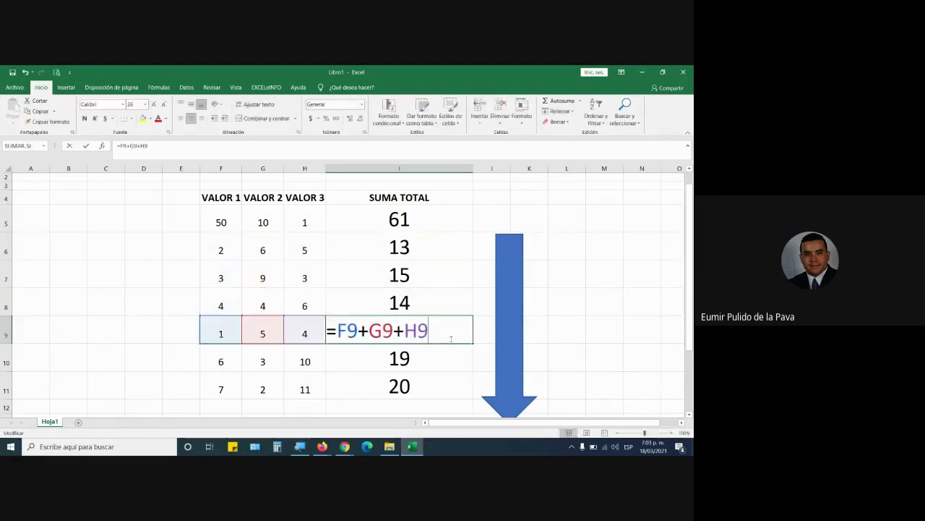
double_click(462, 360)
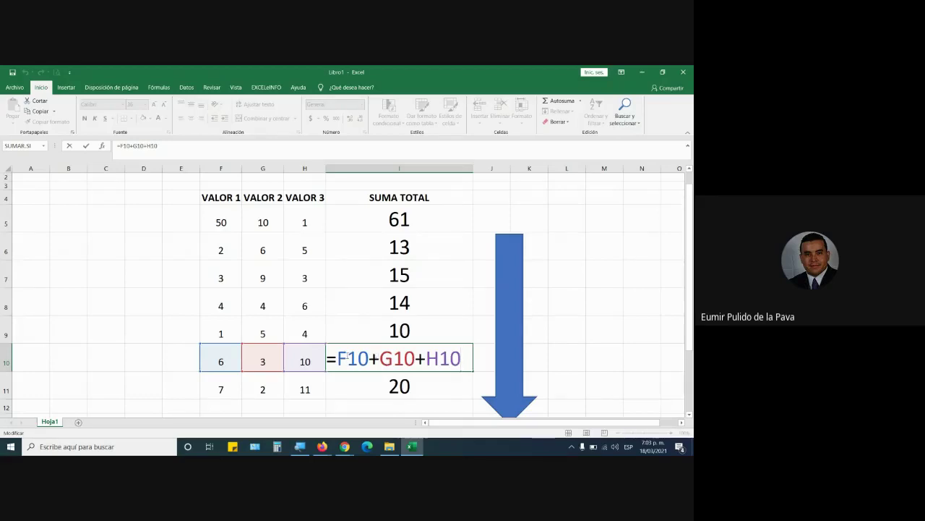
left_click_drag(345, 357, 415, 357)
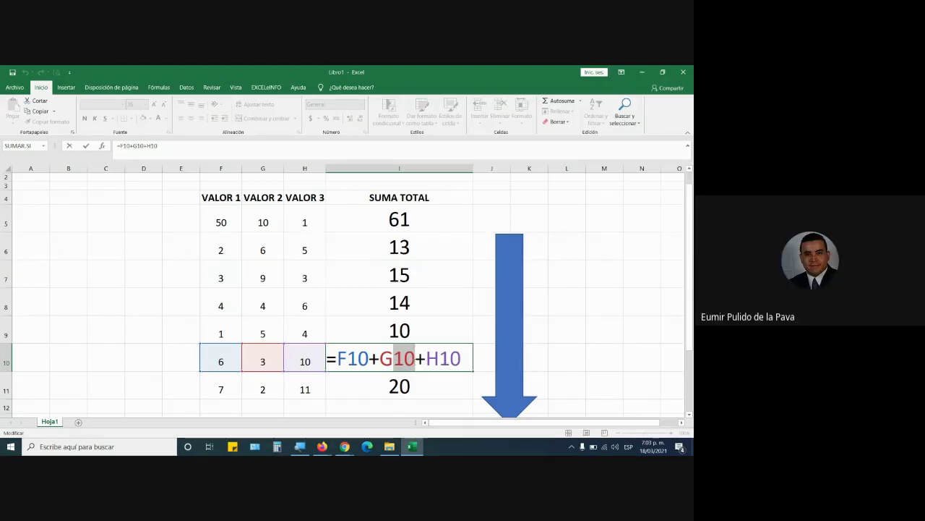
Clear I5:I10 and copy I11's =F11+G11+H11 up through I5
left_click_drag(429, 209, 412, 350)
key("Delete")
double_click(399, 391)
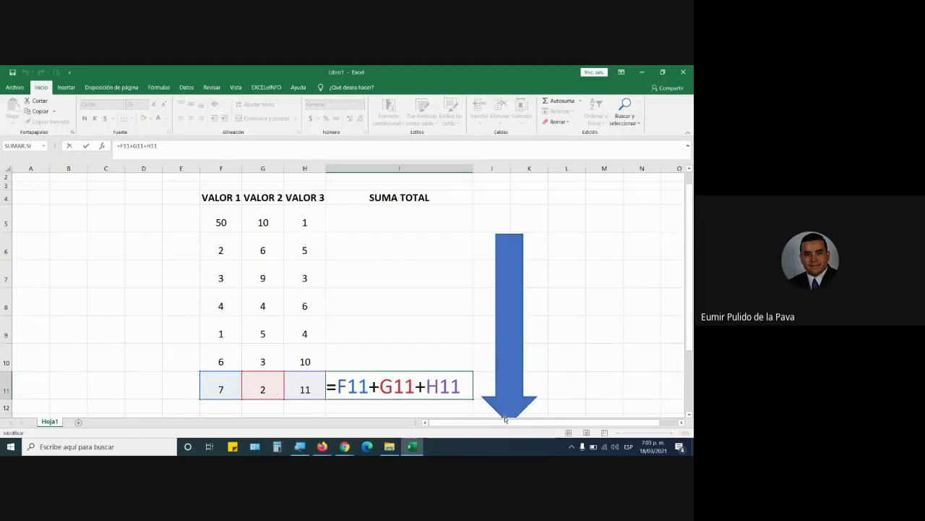
key("Return")
left_click(418, 384)
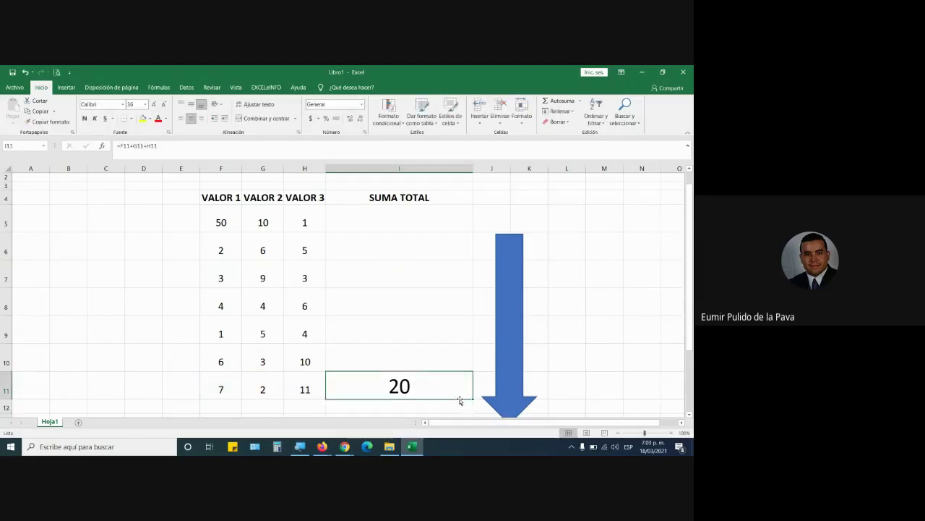
left_click_drag(473, 398, 473, 207)
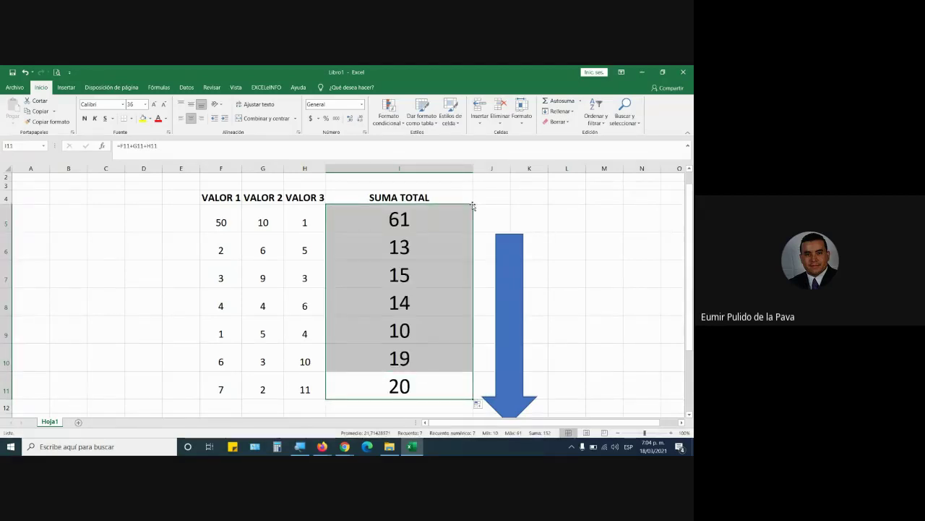
Inspect the formulas in I10, I9, I8, I7 and I5, then open the Meet participant list
left_click(424, 355)
double_click(362, 358)
left_click_drag(346, 357, 370, 358)
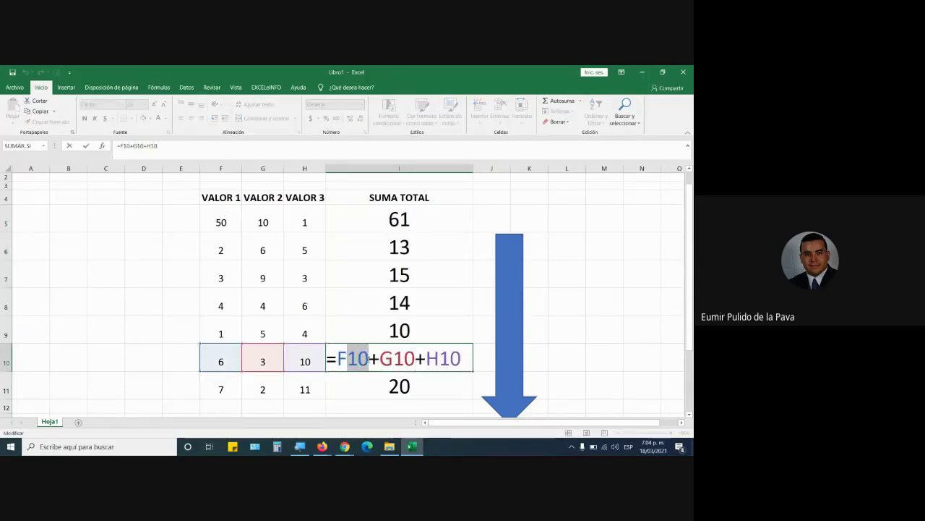
key("Escape")
double_click(368, 329)
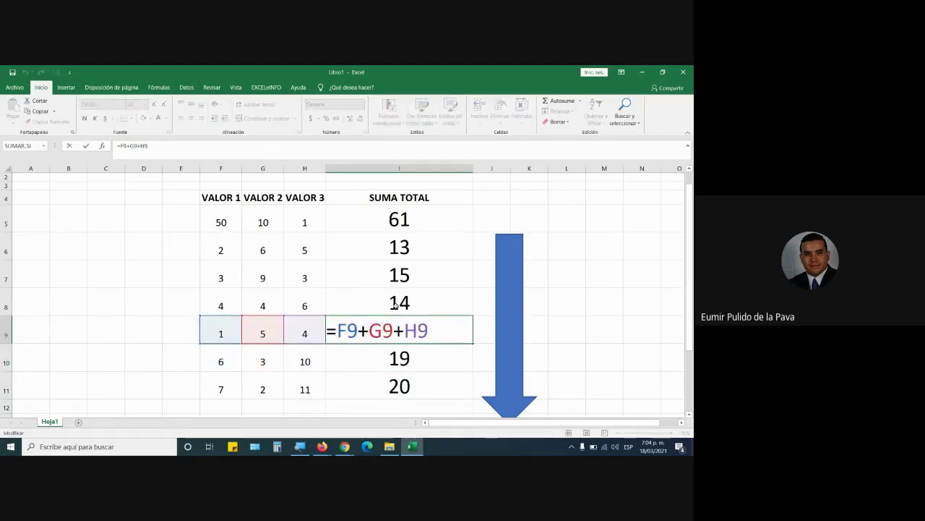
key("Escape")
double_click(378, 299)
key("Escape")
double_click(347, 275)
key("Escape")
double_click(347, 217)
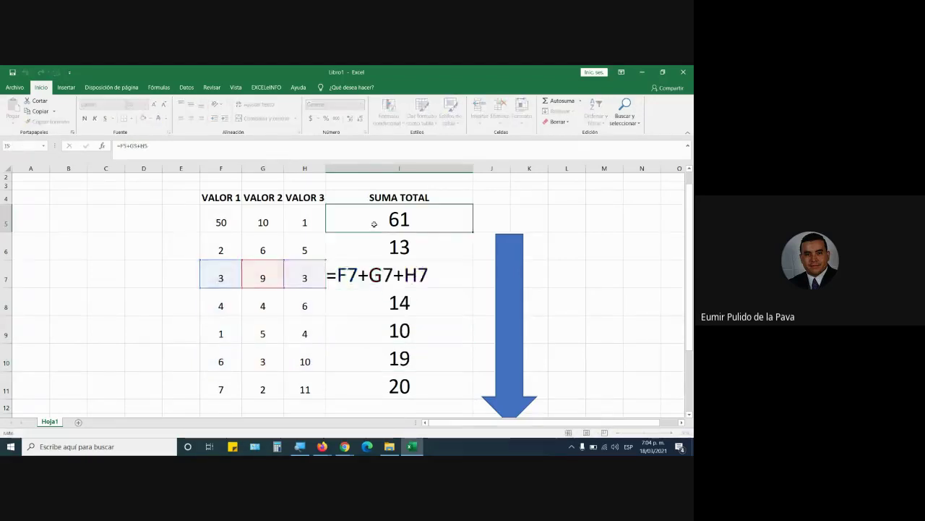
left_click(345, 447)
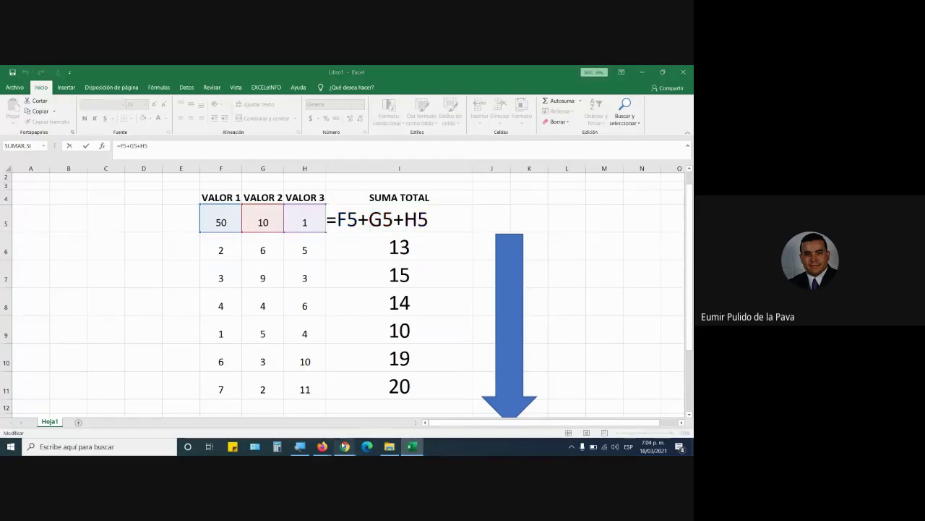
left_click(571, 152)
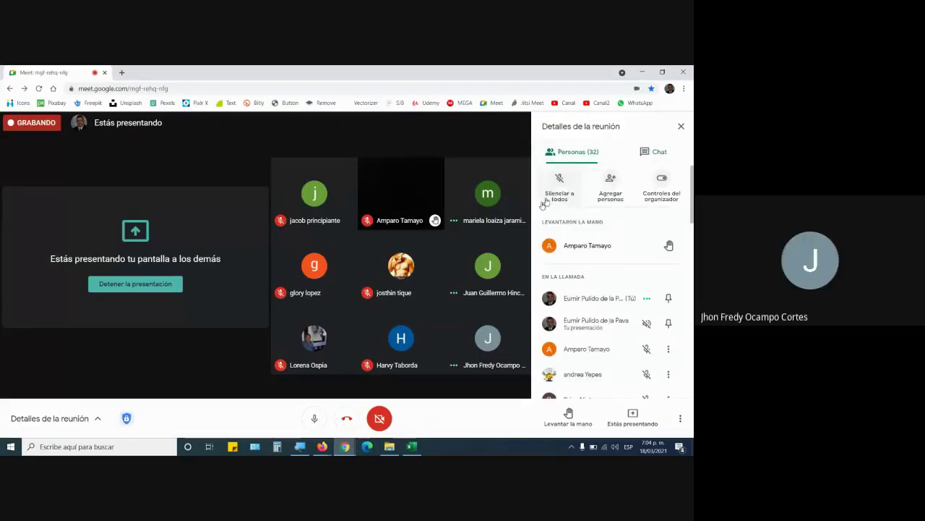
Use Silenciar a todos in the Meet call, then return to Excel and confirm I5 as 61
left_click(559, 179)
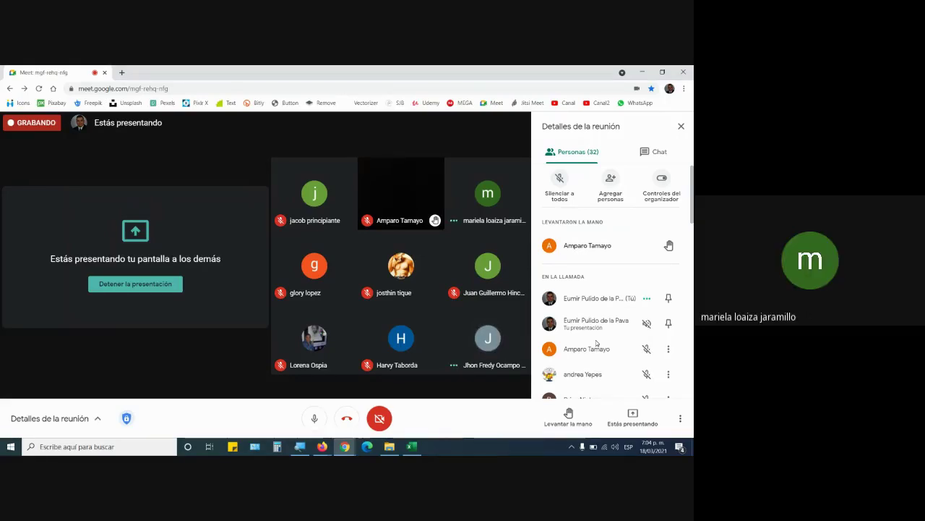
key("alt+Tab")
key("ctrl+Return")
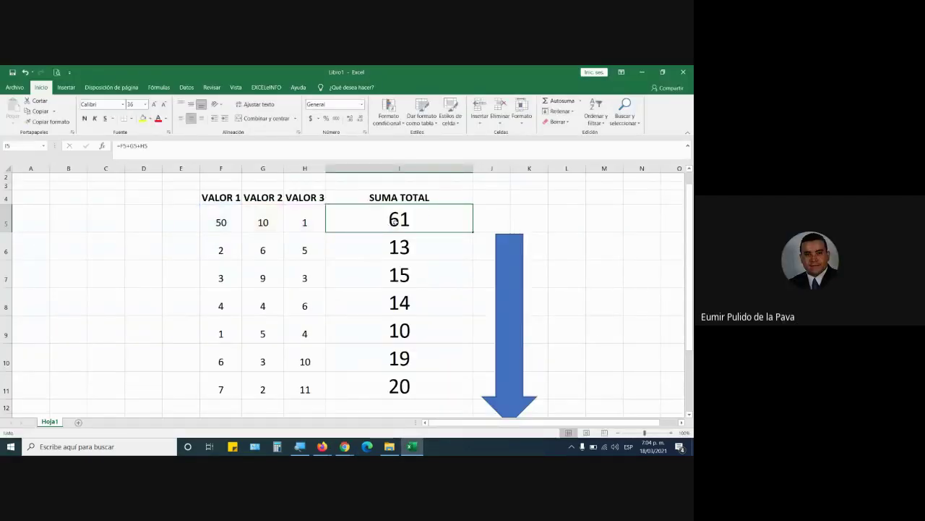
Replace I5's formula with =F5:H5, which returns #¡VALOR!
double_click(397, 221)
left_click_drag(357, 219, 519, 229)
key("BackSpace")
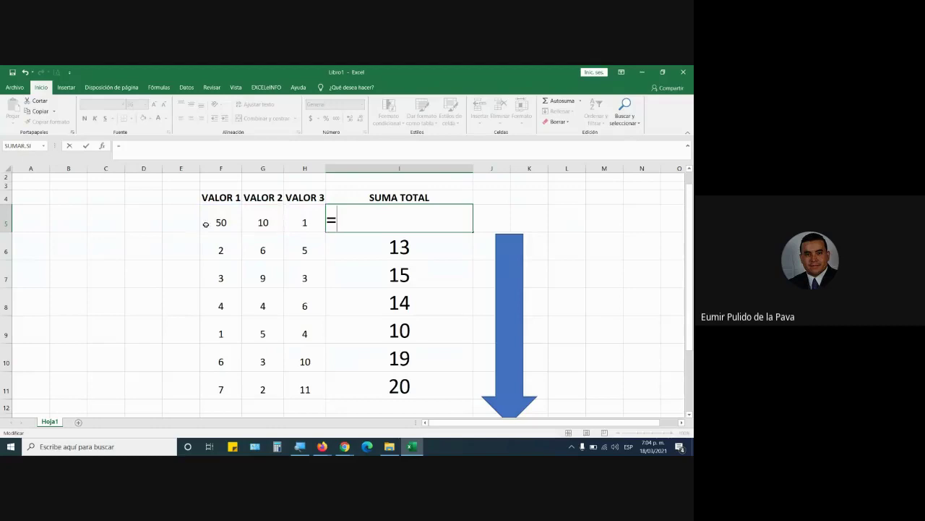
left_click_drag(206, 224, 304, 220)
mouse_move(300, 447)
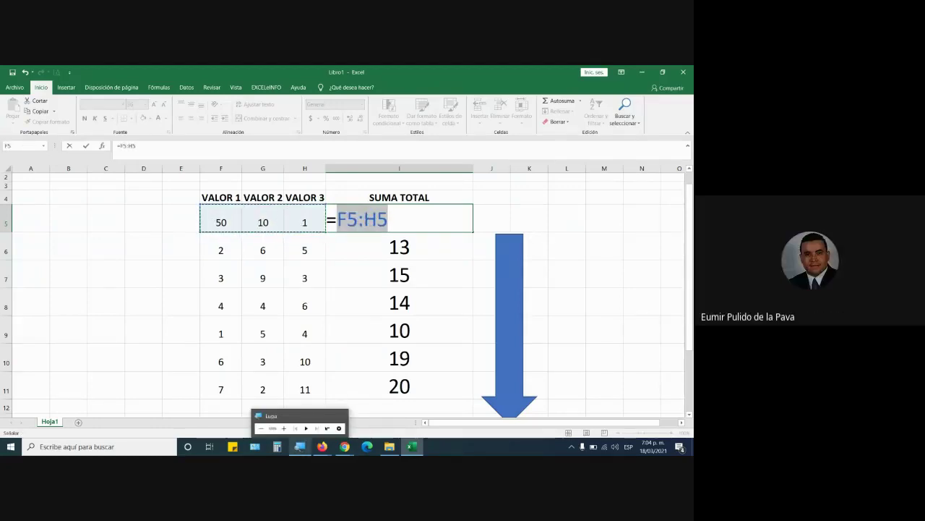
key("Return")
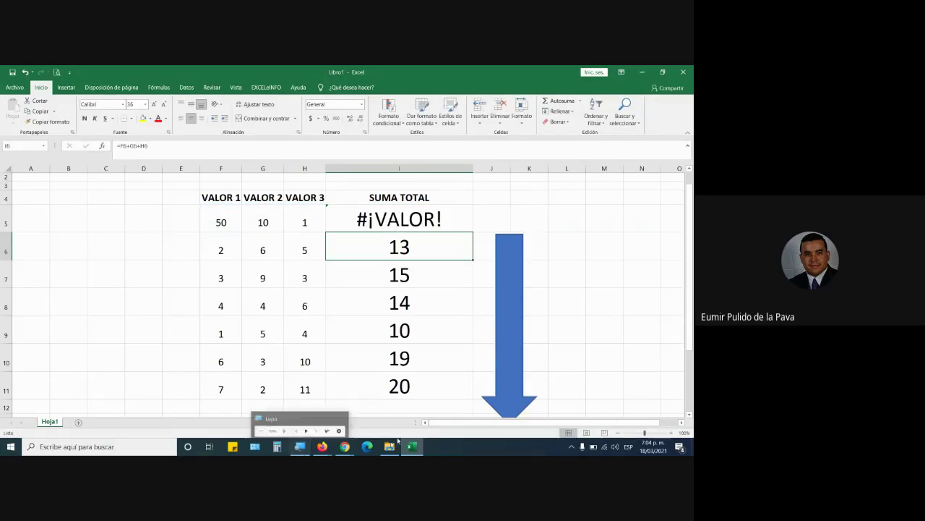
left_click(407, 220)
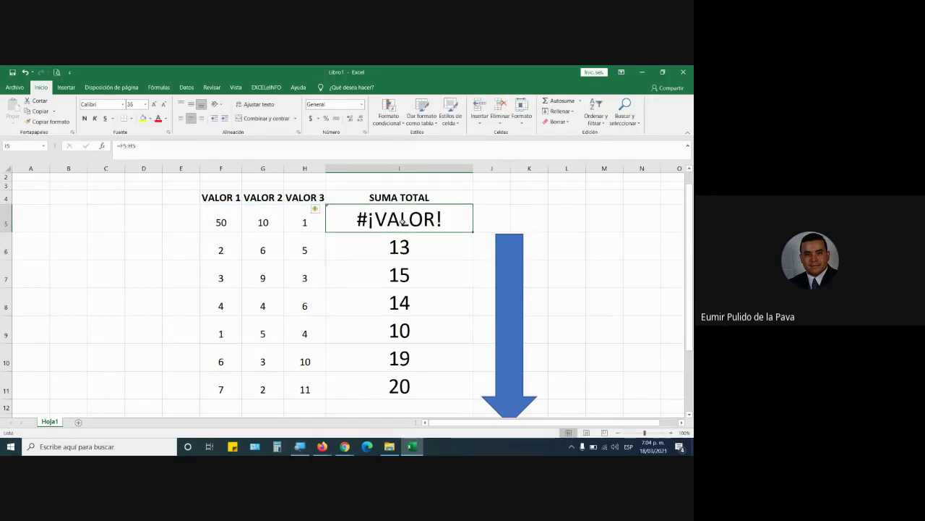
double_click(402, 219)
key("Return")
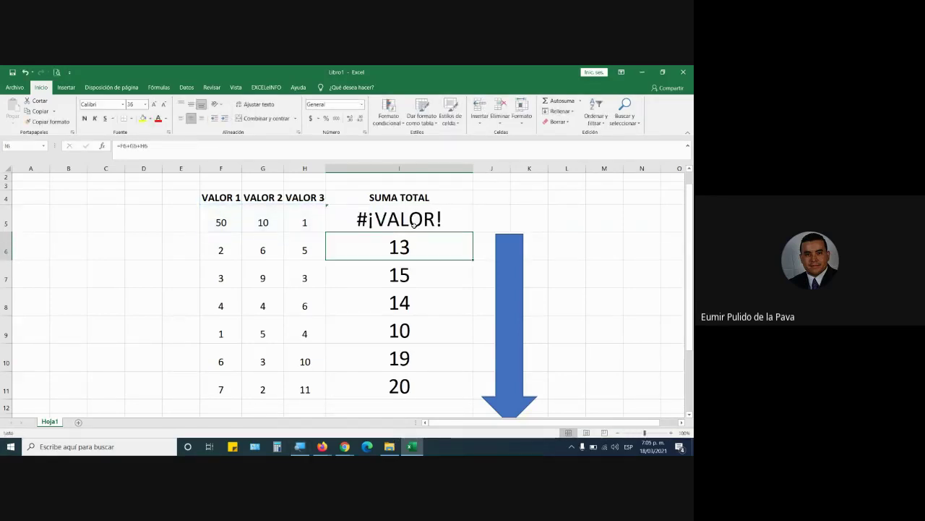
Reopen I5 and delete the F5:H5 range reference
left_click(384, 219)
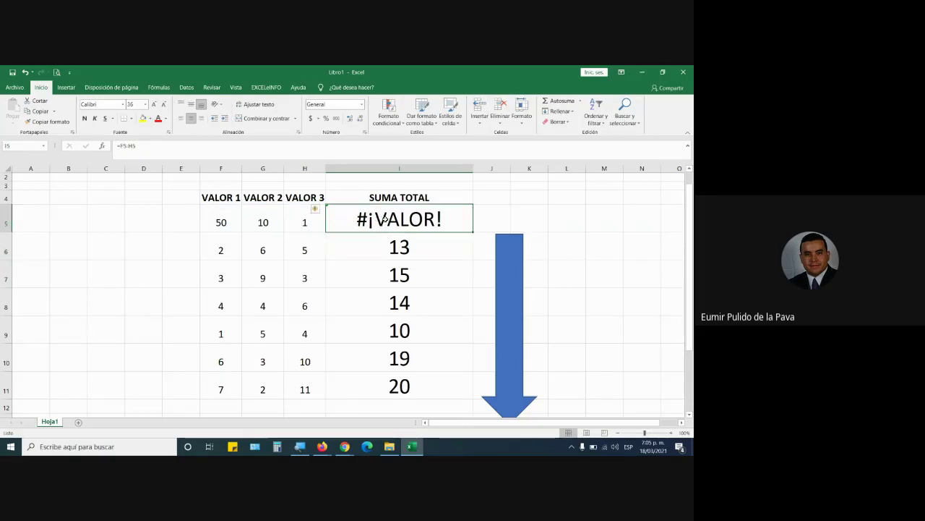
double_click(384, 219)
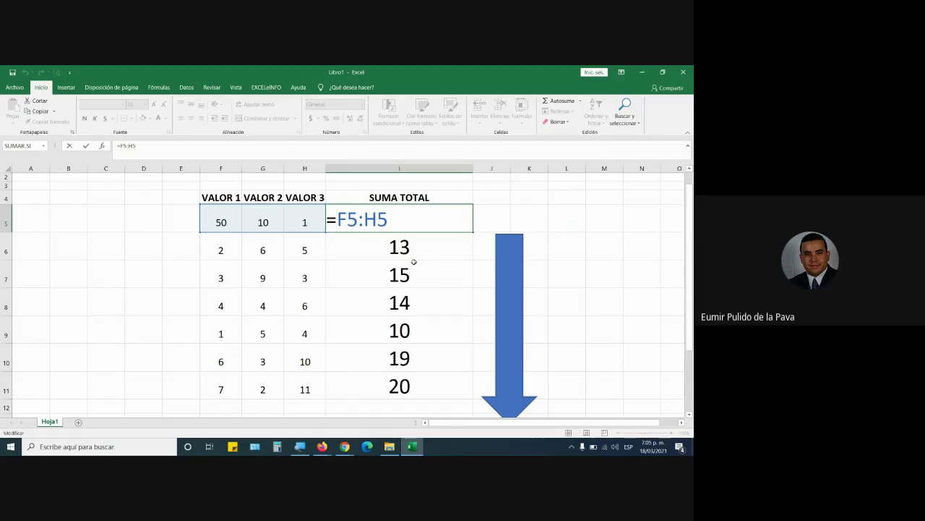
left_click_drag(388, 219, 342, 221)
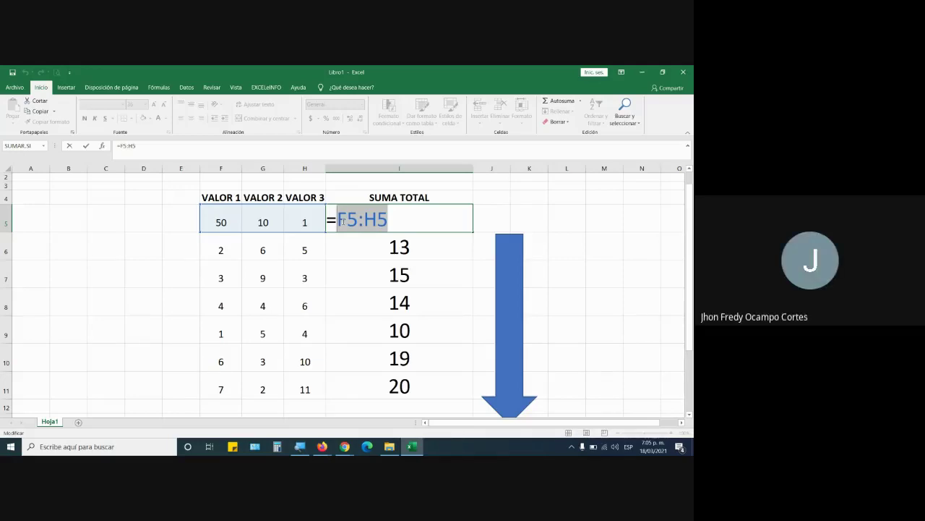
left_click(344, 220)
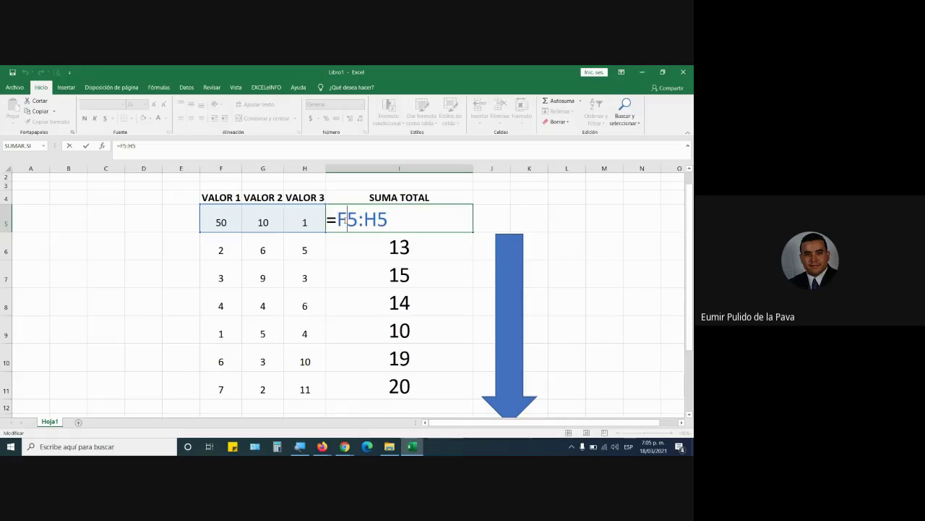
left_click_drag(339, 220, 388, 220)
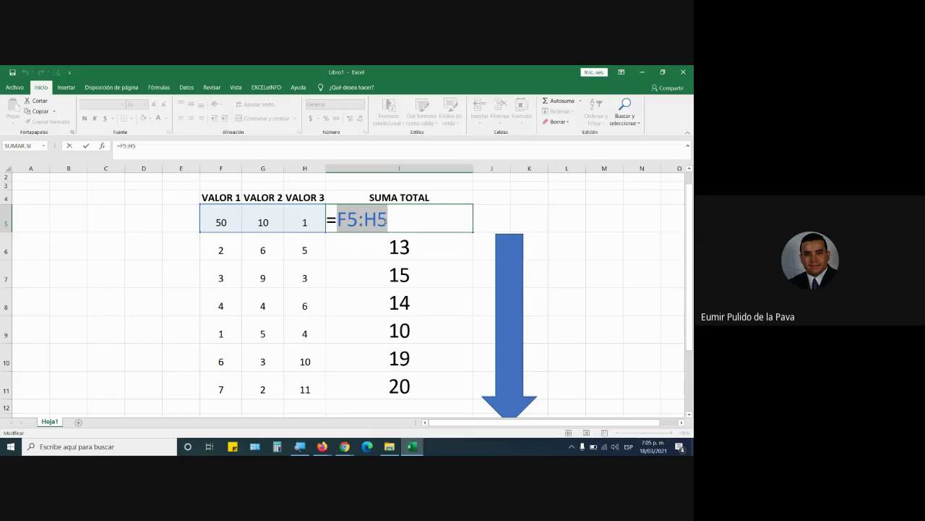
key("BackSpace")
Rebuild I5 as =F5+G5+H5 by clicking each cell, giving 61
left_click(235, 221)
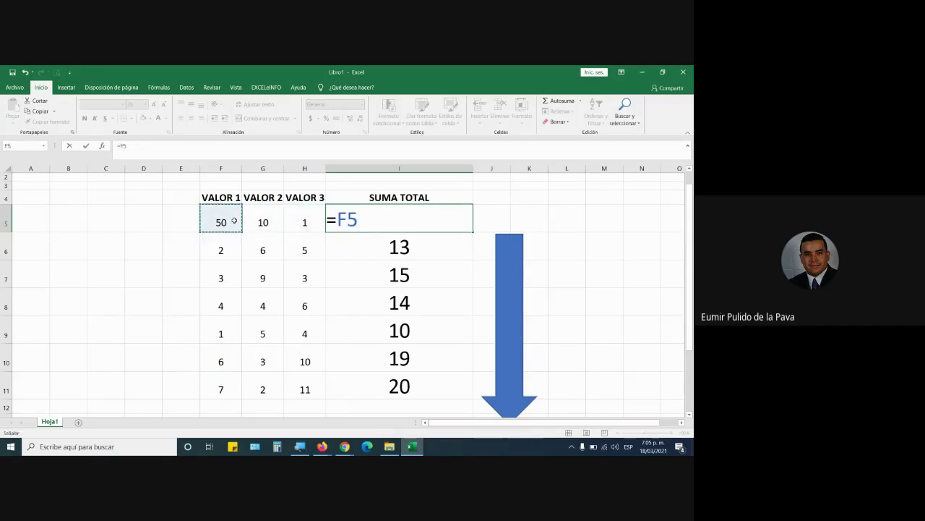
type("+")
left_click(264, 221)
type("+")
left_click(299, 220)
type("+")
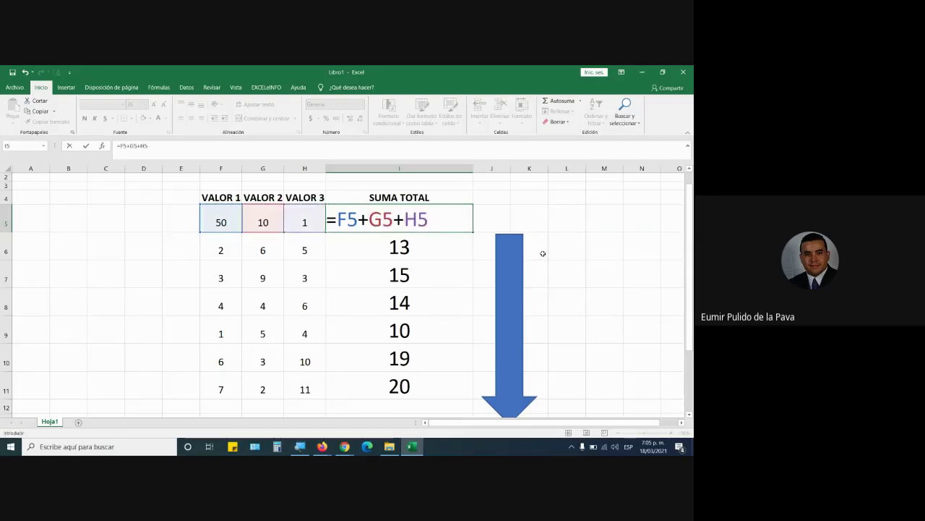
key("Return")
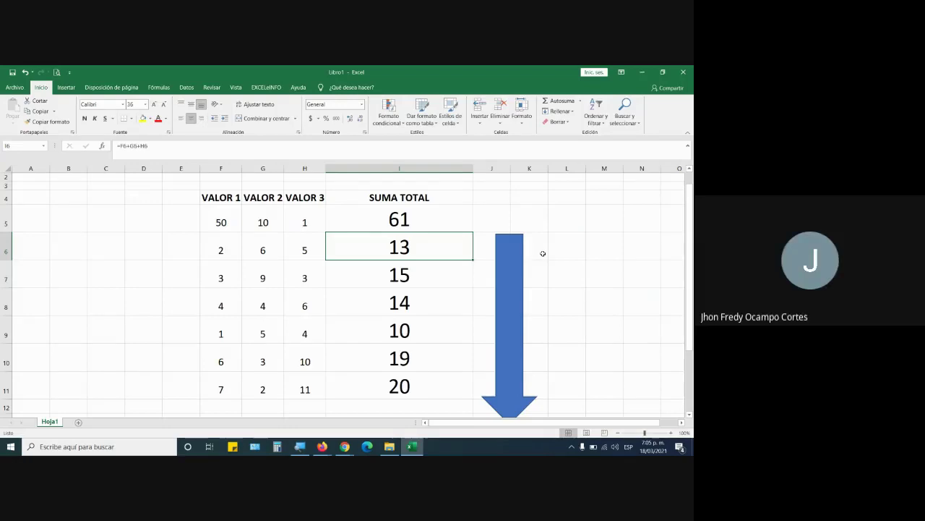
mouse_move(344, 446)
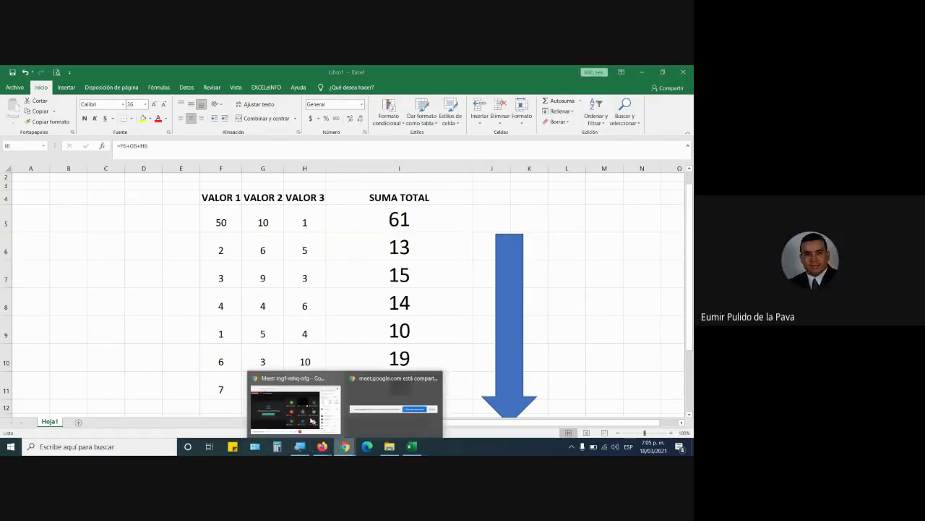
left_click(293, 403)
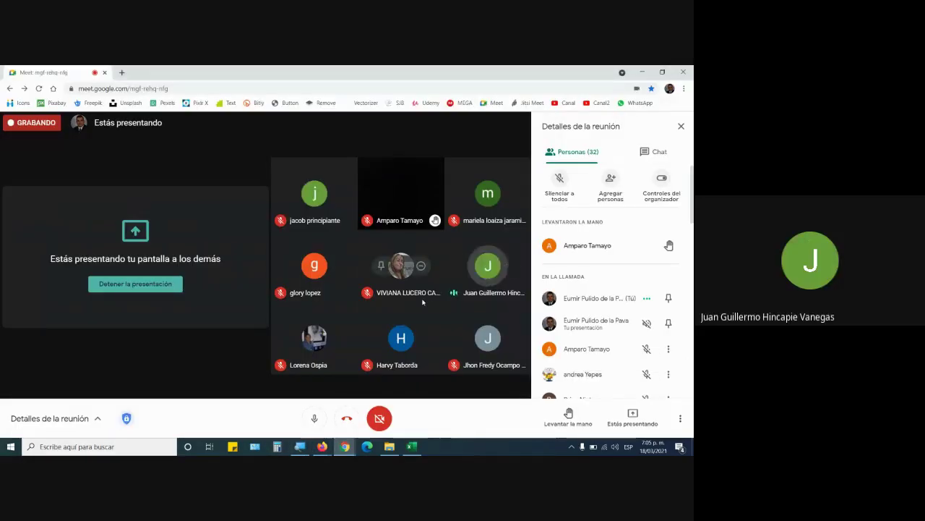
left_click(659, 159)
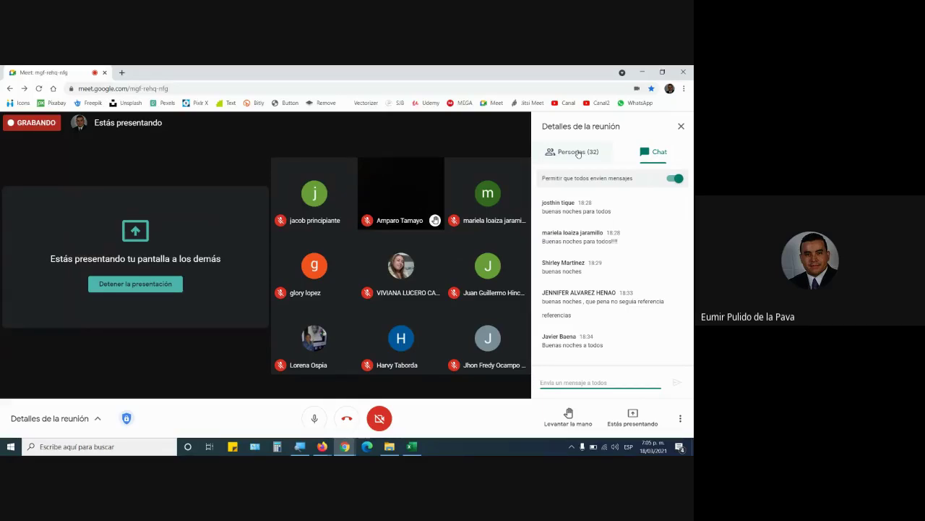
left_click(578, 153)
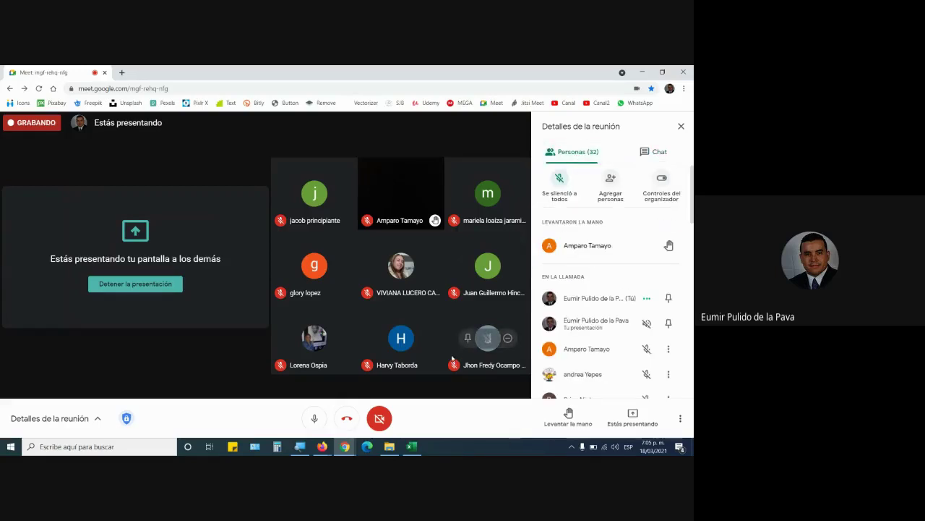
left_click(639, 149)
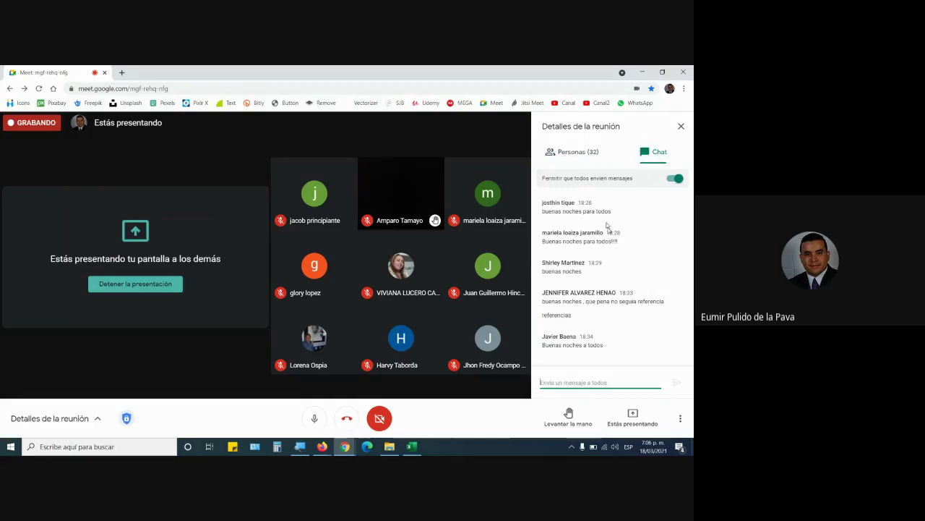
left_click(584, 154)
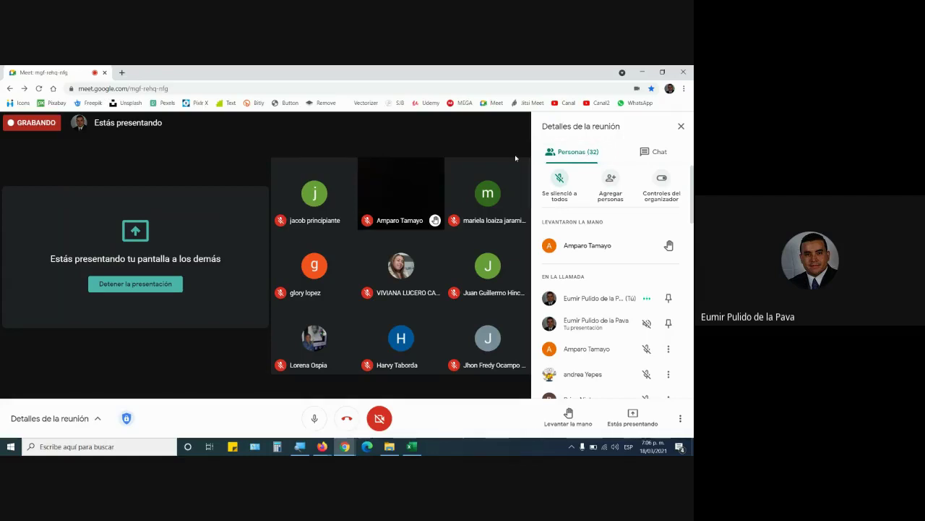
left_click(412, 446)
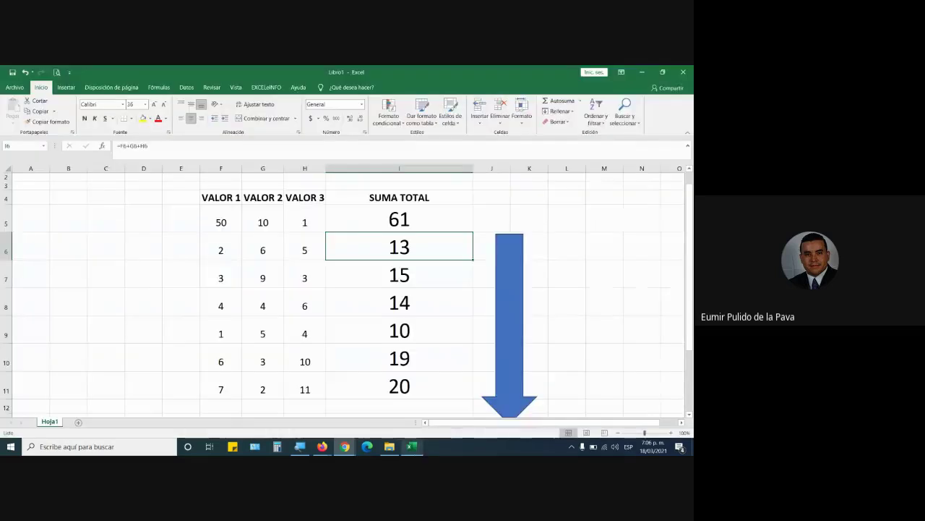
Review I5 (=F5+G5+H5, 61) and I6 (=F6+G6+H6, 13), then Ctrl-drag Hoja1 to create Hoja1 (2)
double_click(410, 210)
left_click(431, 241)
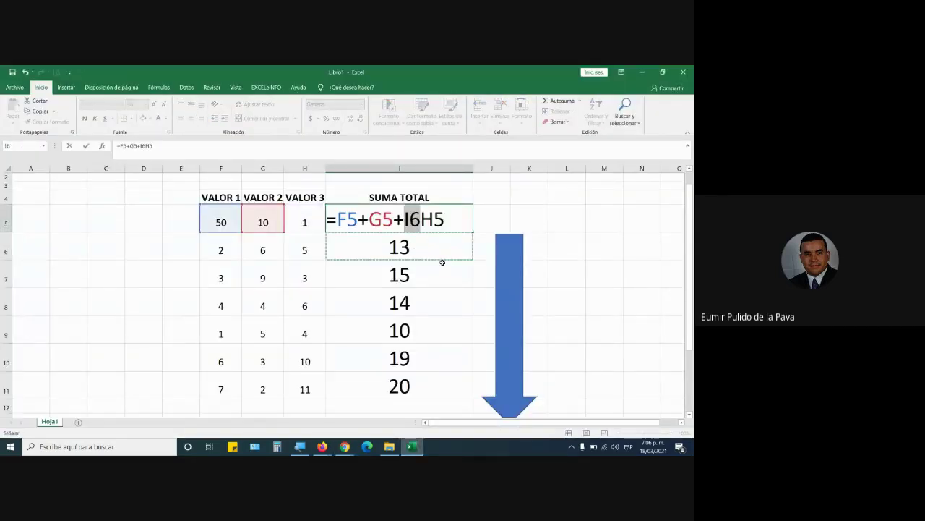
key("Escape")
double_click(442, 245)
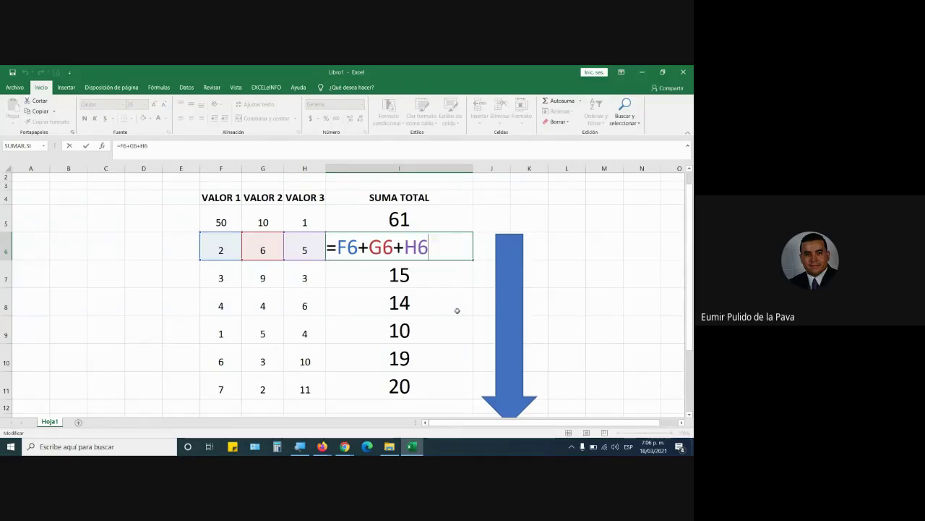
key("Return")
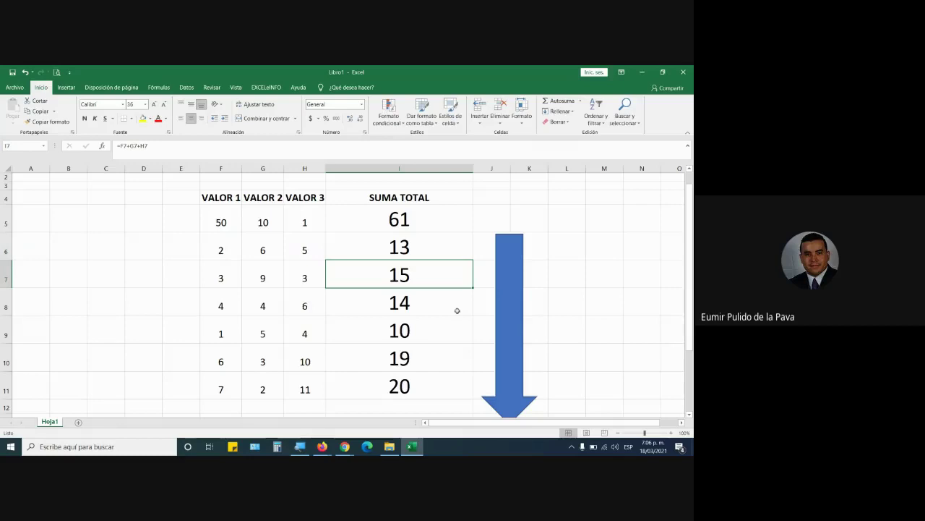
left_click(423, 223)
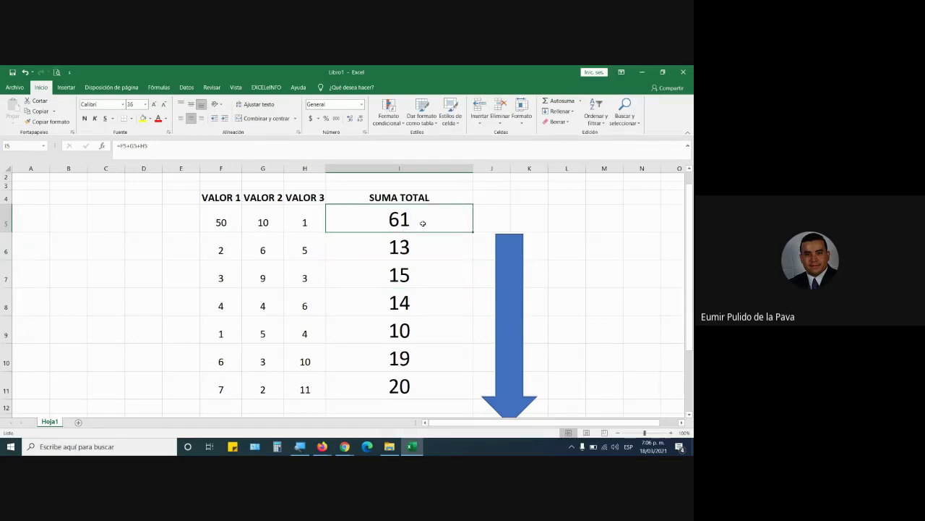
double_click(423, 223)
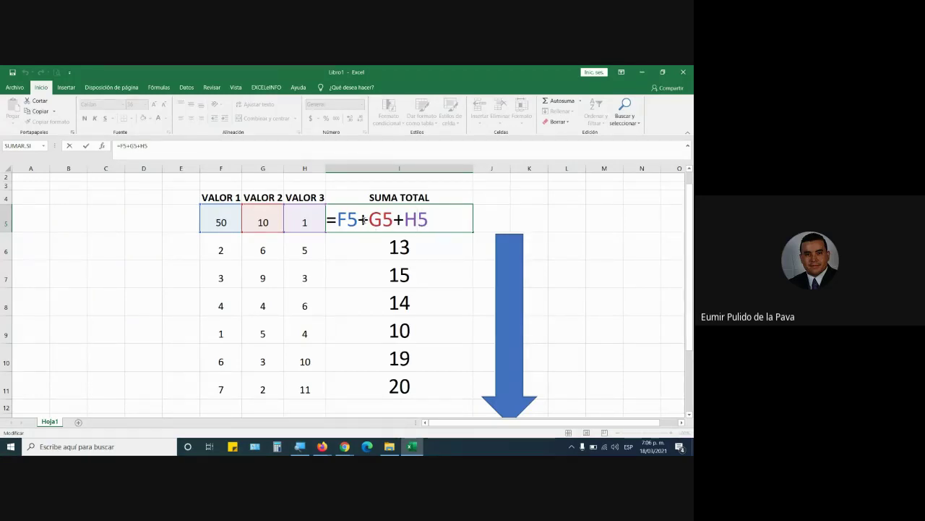
left_click_drag(338, 220, 469, 226)
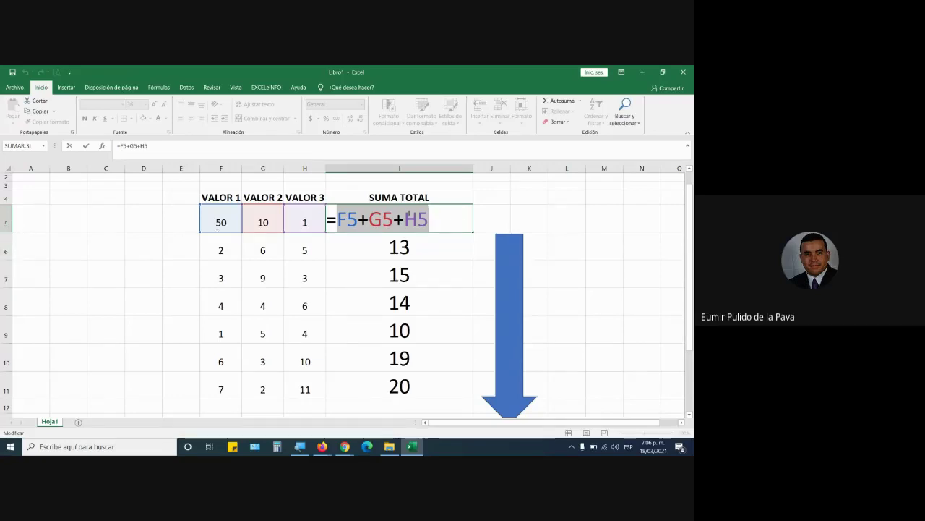
key("Return")
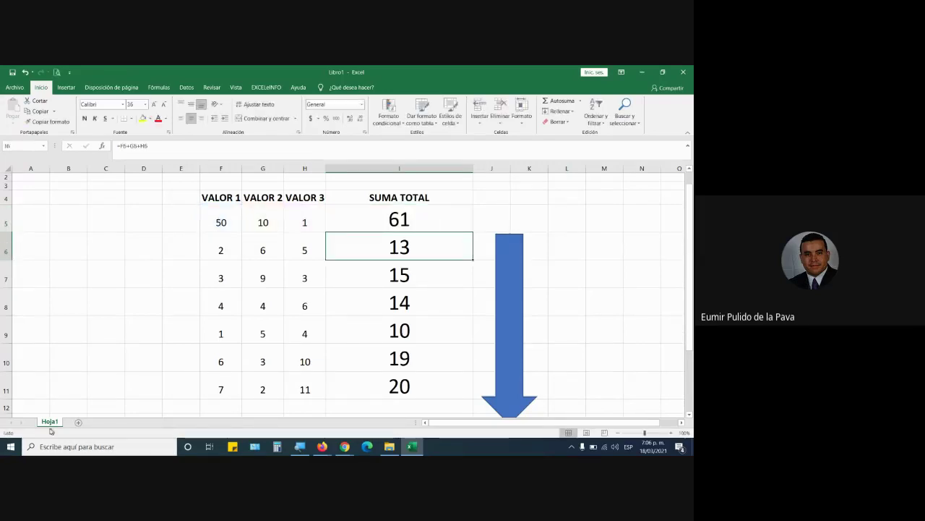
left_click_drag(49, 421, 93, 425)
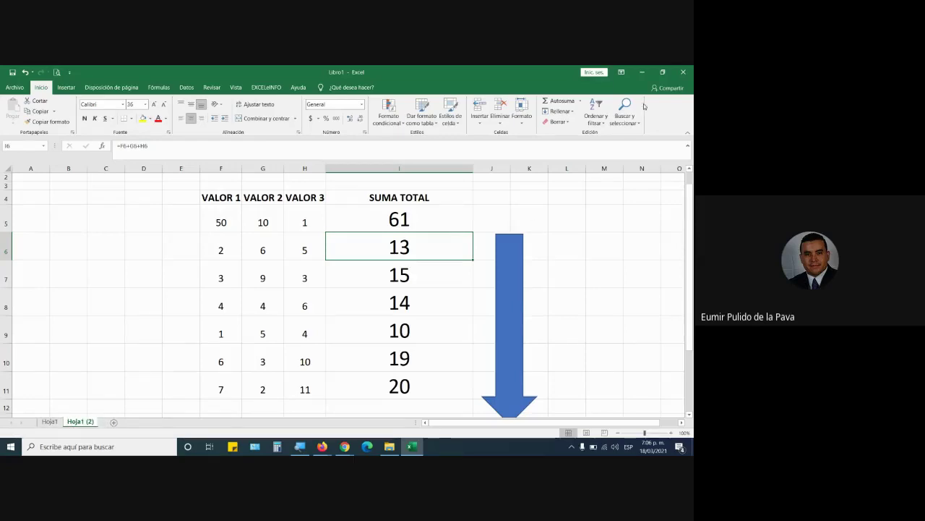
Change the sheet title from REFERENCIAS RELATIVAS to REFERENCIAS ABSOLUTA
scroll(398, 231, "up", 1)
double_click(336, 187)
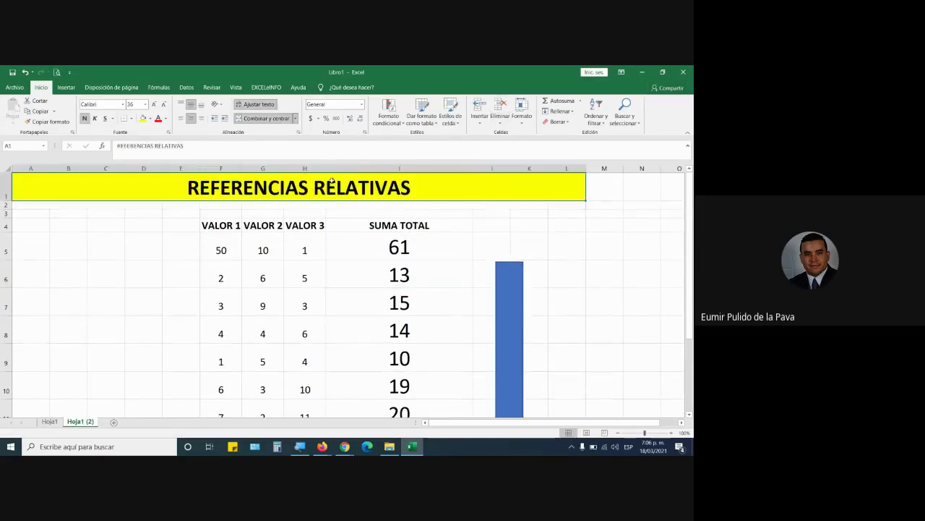
left_click_drag(314, 187, 599, 182)
type("AB")
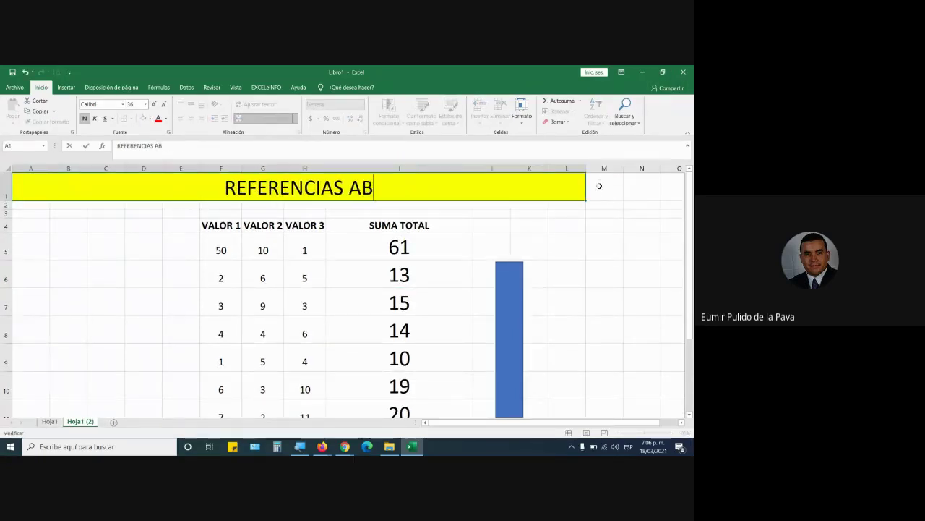
type("SOLUTA")
key("Return")
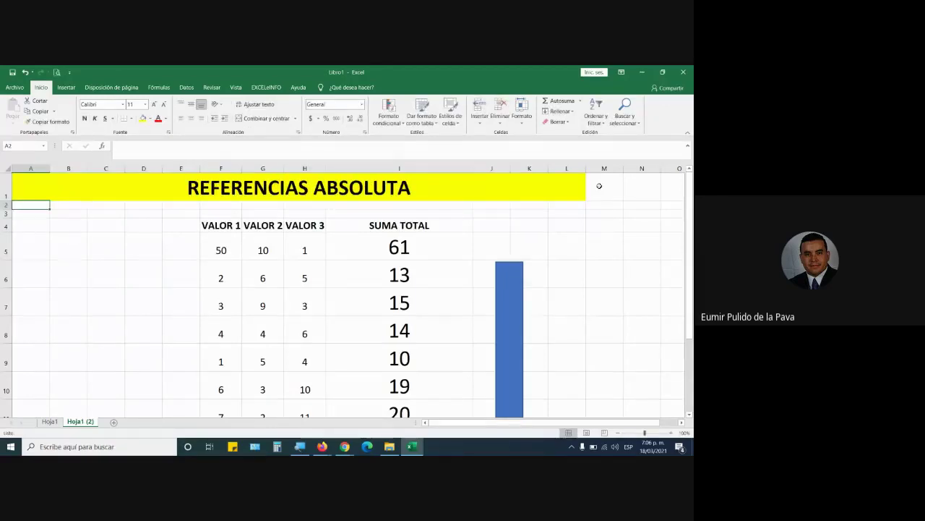
Rename the table headers to ITEM, PRODUCTO, CANTIDAD, VR UNITARIO and VR IVA
left_click(230, 226)
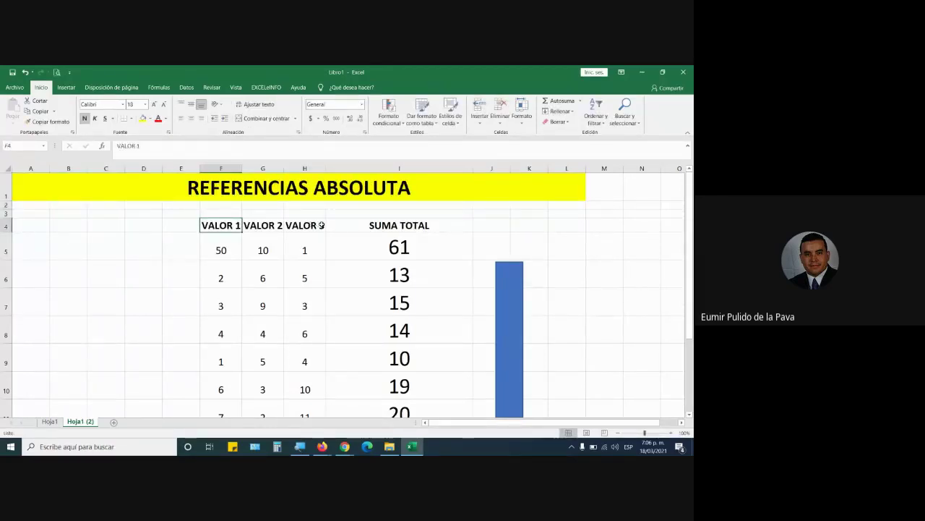
type("ITEM")
key("Tab")
type("PRO")
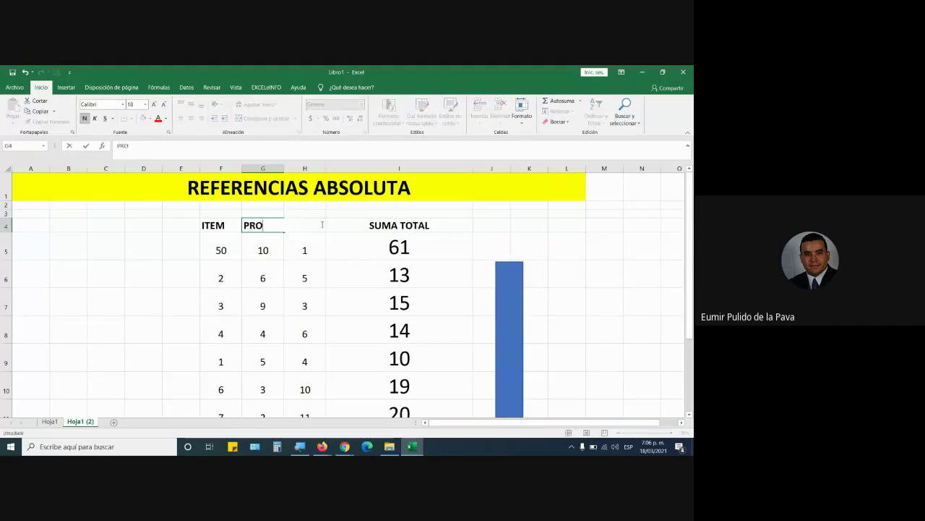
type("DUCTO")
key("Tab")
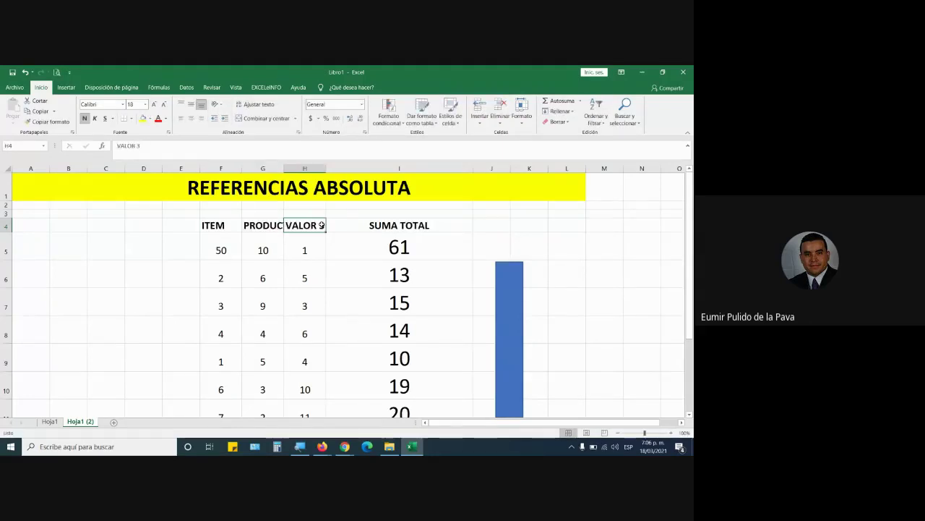
type("CANTIDAD")
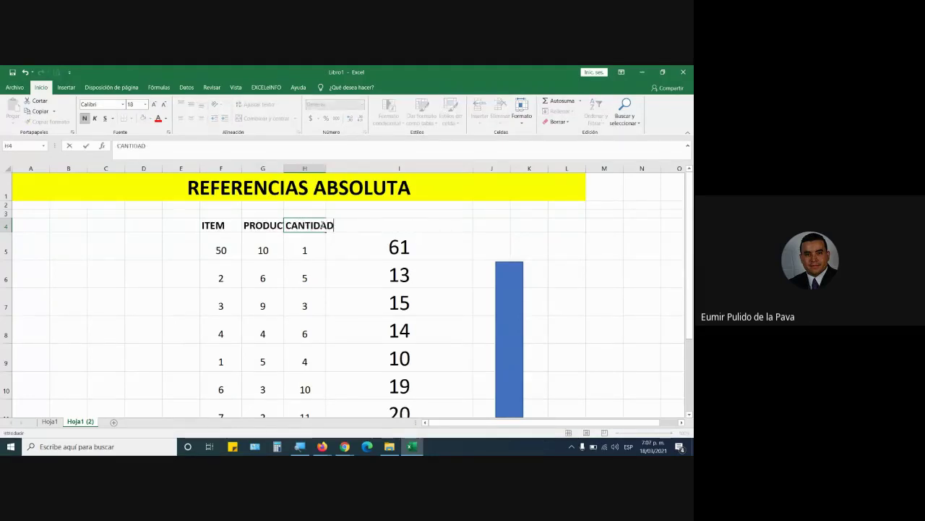
key("Tab")
type("VR UNI")
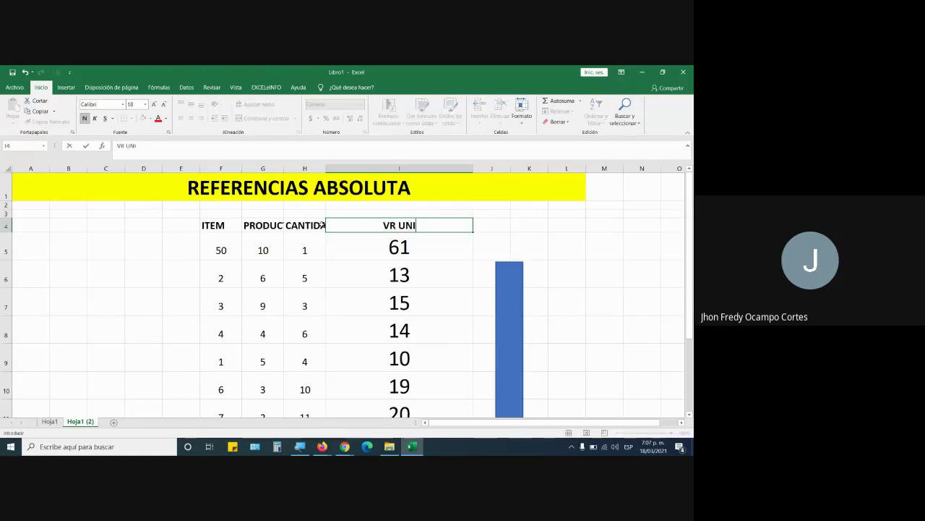
type("TARIO")
key("Tab")
key("alt+Tab")
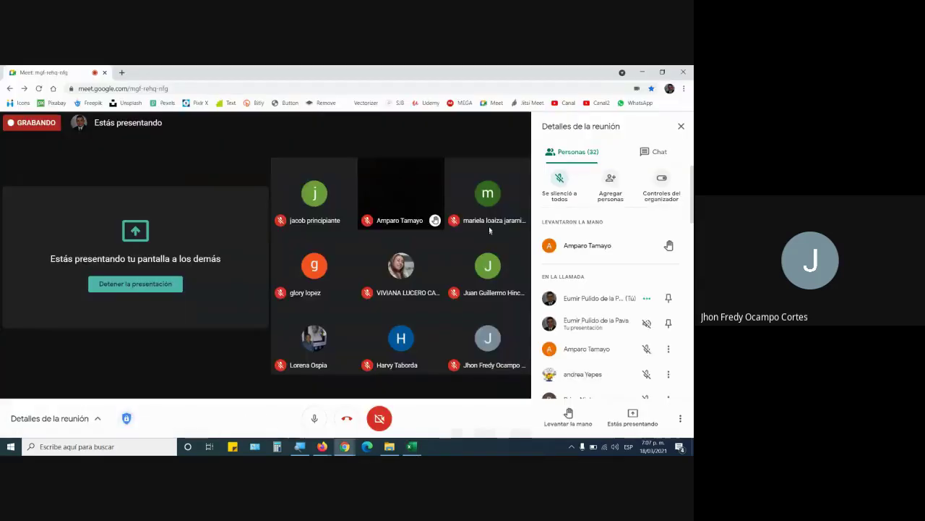
key("alt+Tab")
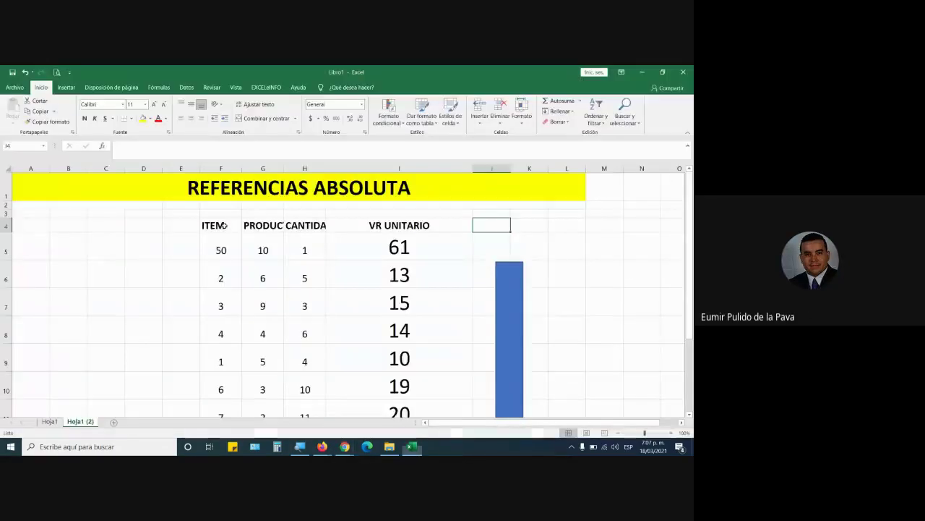
type("VR I")
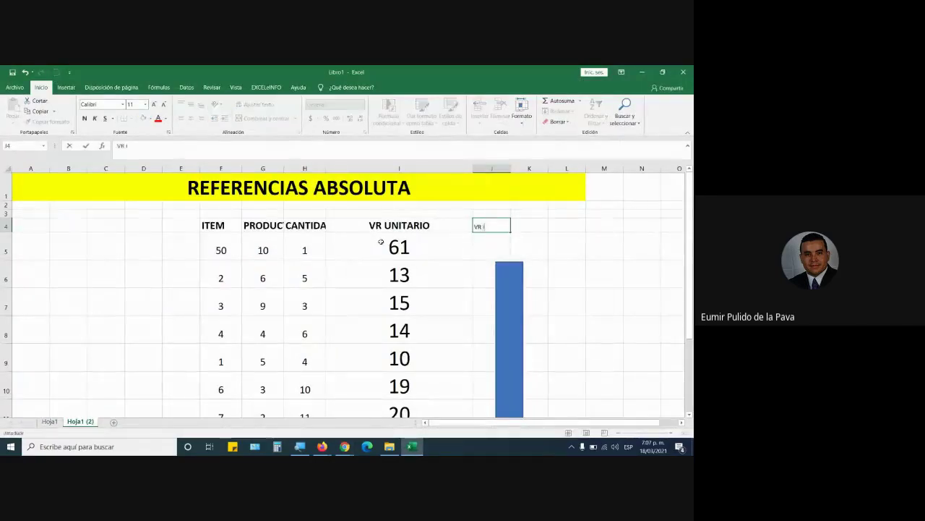
type("VA")
left_click(221, 246)
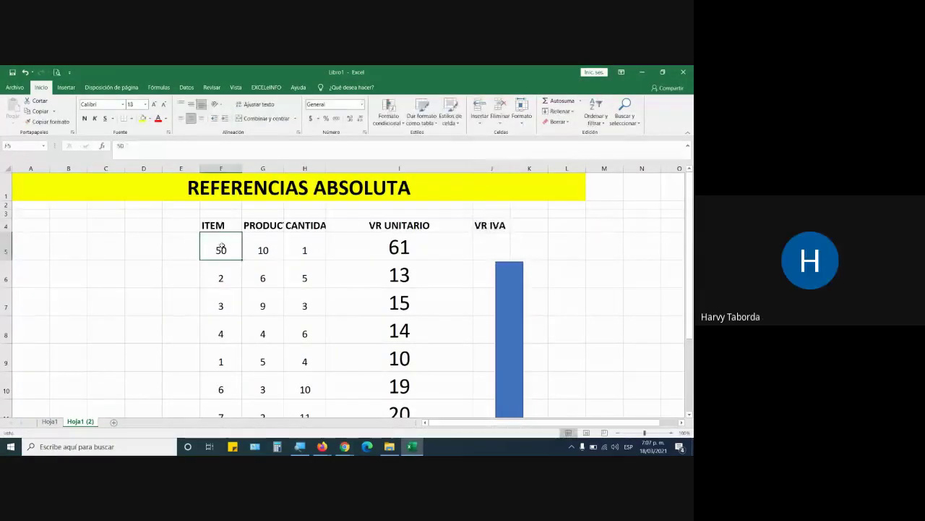
Delete the blue arrow shape from the sheet
left_click(530, 297)
left_click(519, 297)
key("Delete")
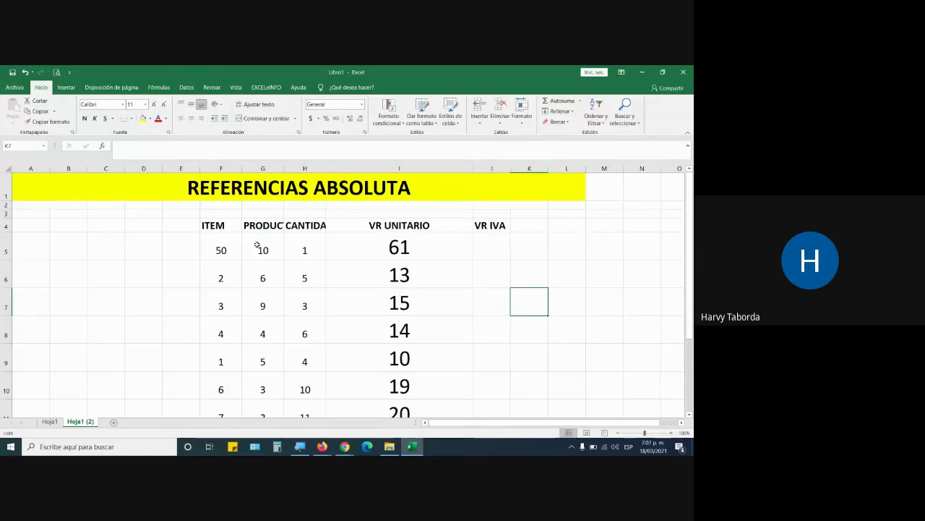
AutoFit the column widths of the table from ITEM down to row 11
left_click_drag(228, 231, 509, 405)
left_click(522, 116)
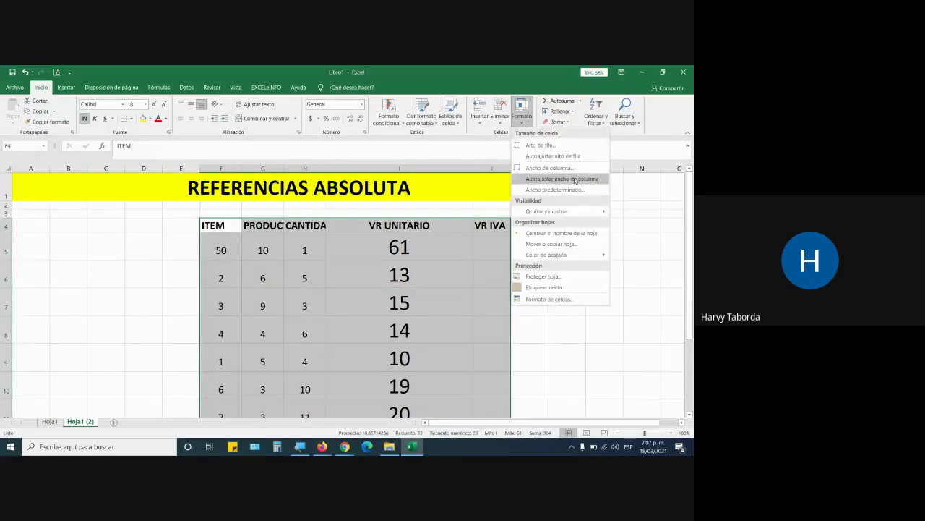
left_click(574, 178)
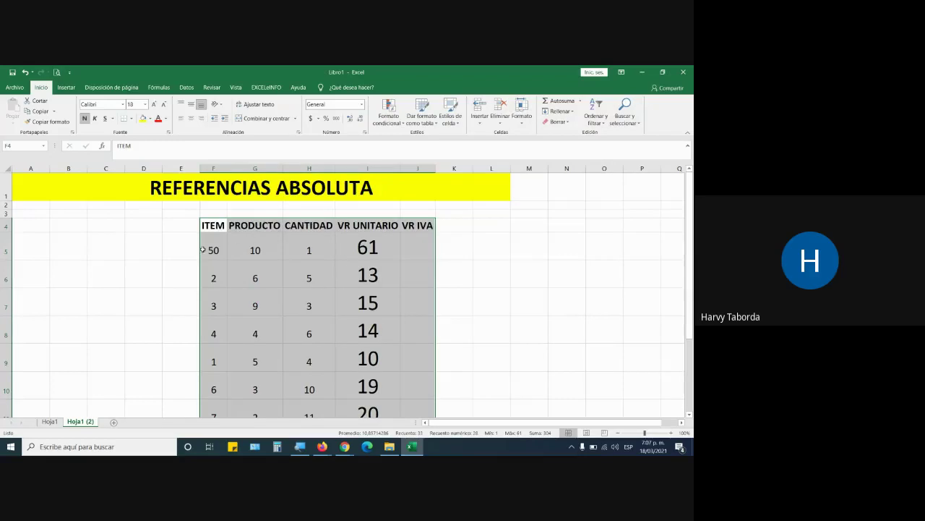
Number the ITEM column 1 through 7, then return to Hoja1
left_click(205, 249)
type("1")
key("Return")
left_click(218, 257)
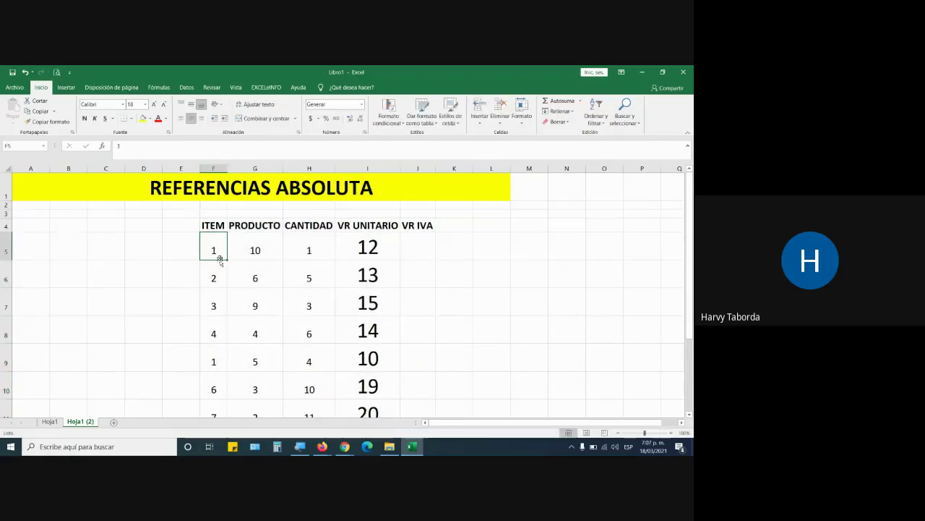
left_click_drag(226, 261, 227, 400)
scroll(272, 331, "up", 1)
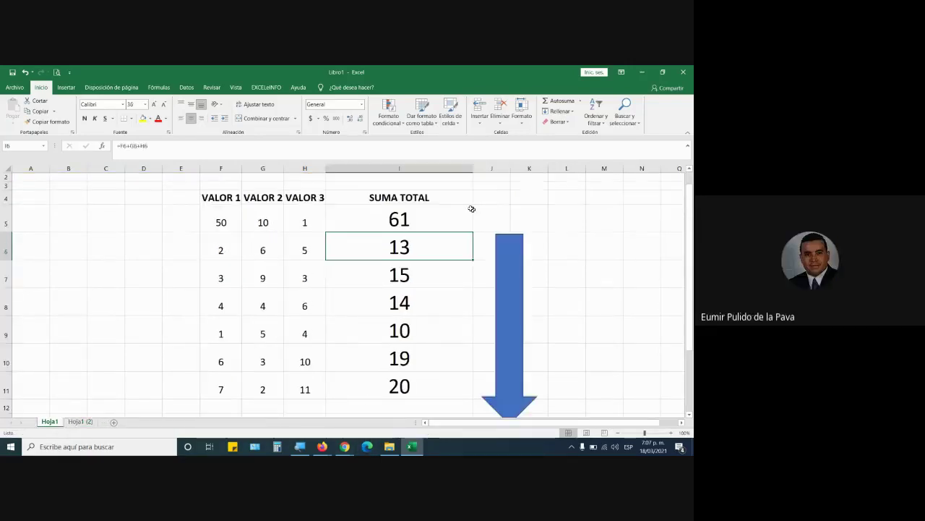
left_click(451, 219)
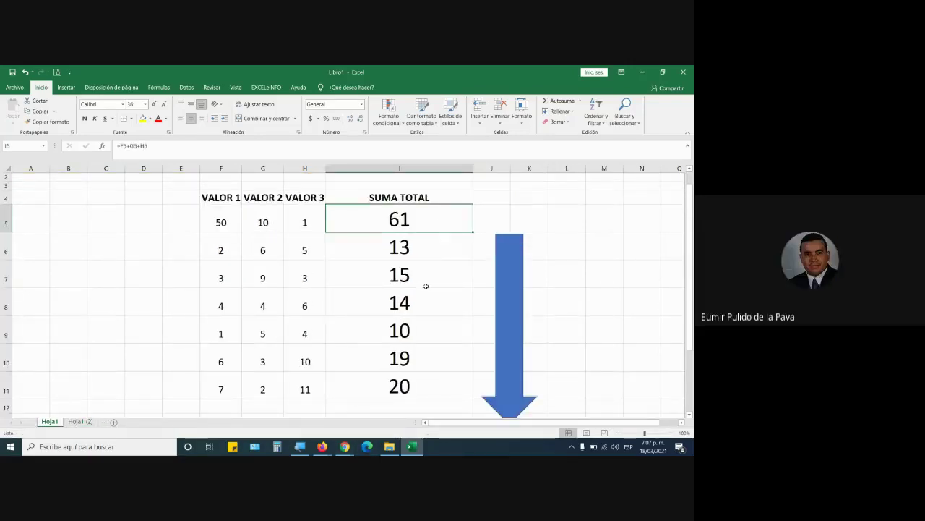
double_click(418, 309)
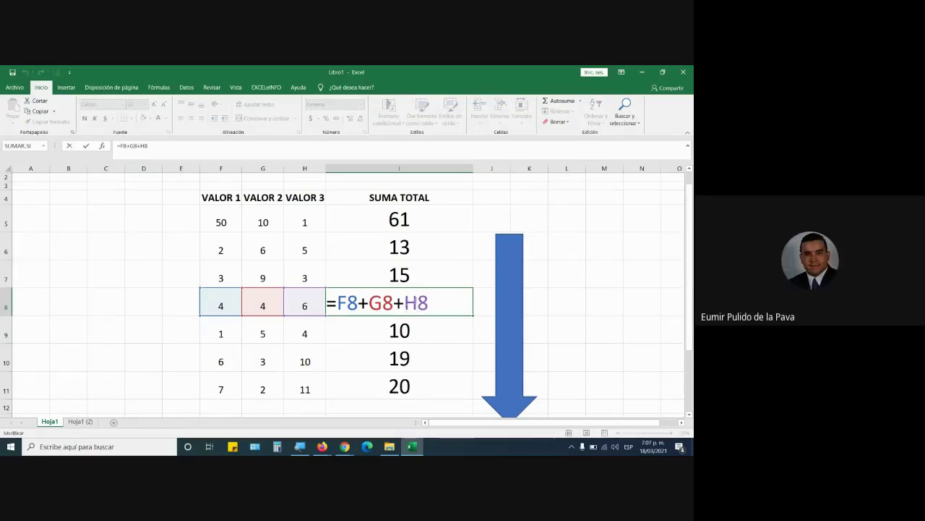
left_click_drag(405, 303, 434, 303)
key("BackSpace")
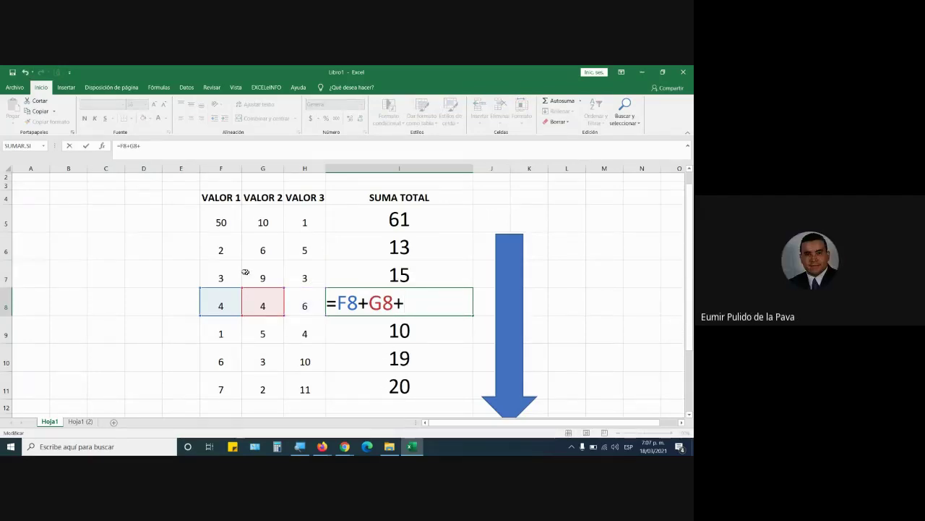
left_click(223, 250)
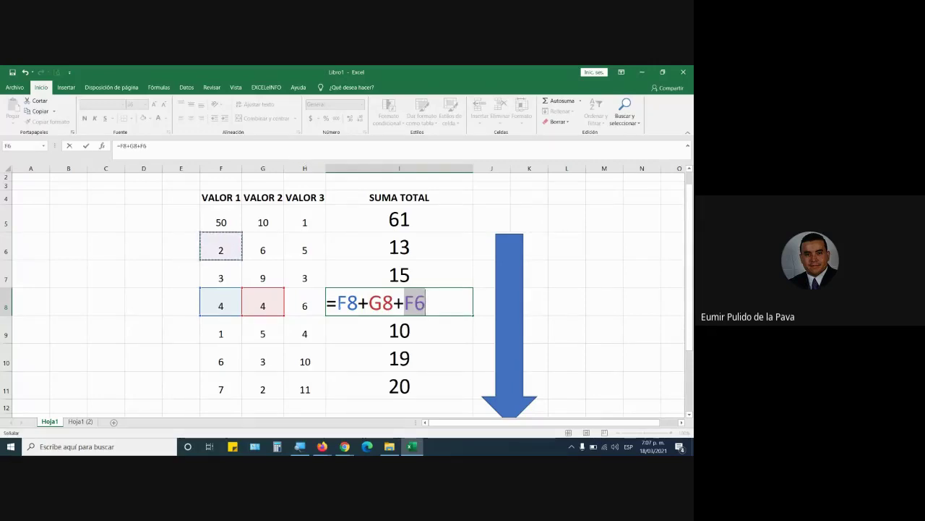
left_click_drag(337, 303, 405, 303)
type("H8")
key("ctrl+Return")
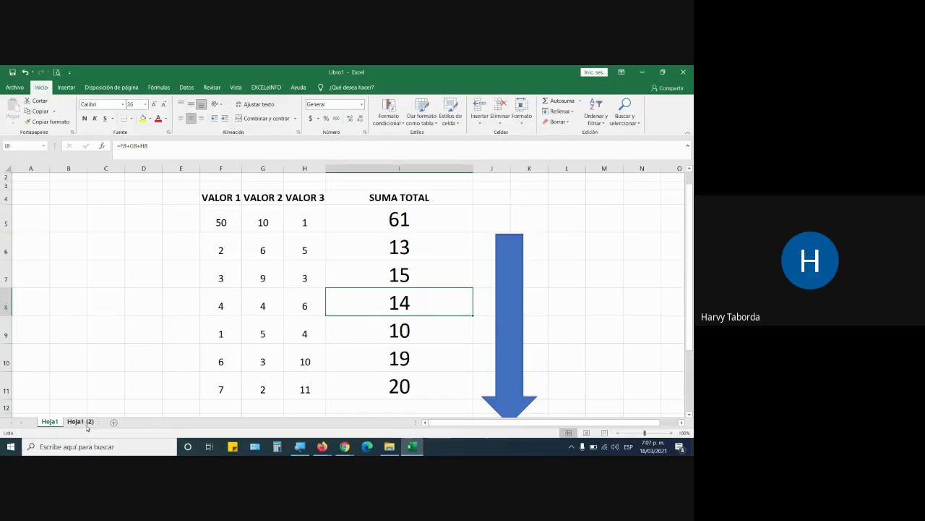
double_click(450, 295)
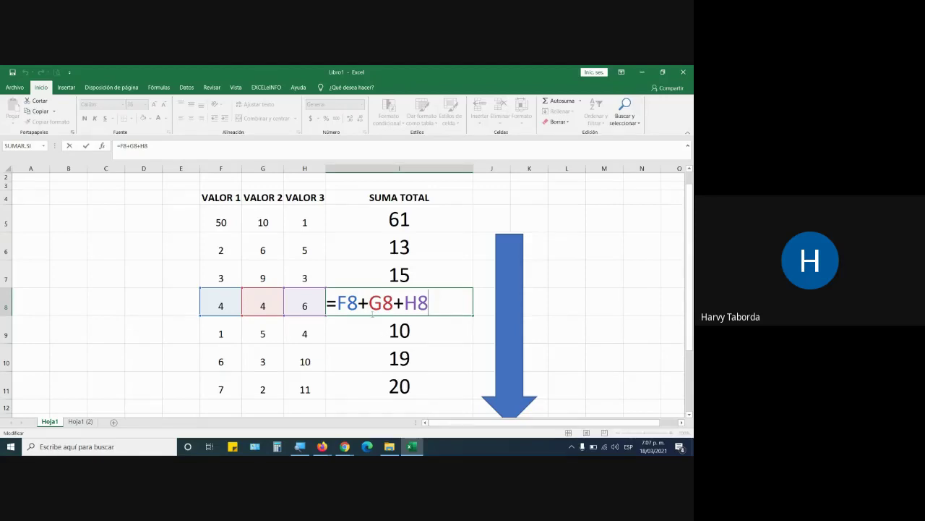
key("Return")
Change row 9's SUMA TOTAL formula to =F9+G9-H9
double_click(402, 329)
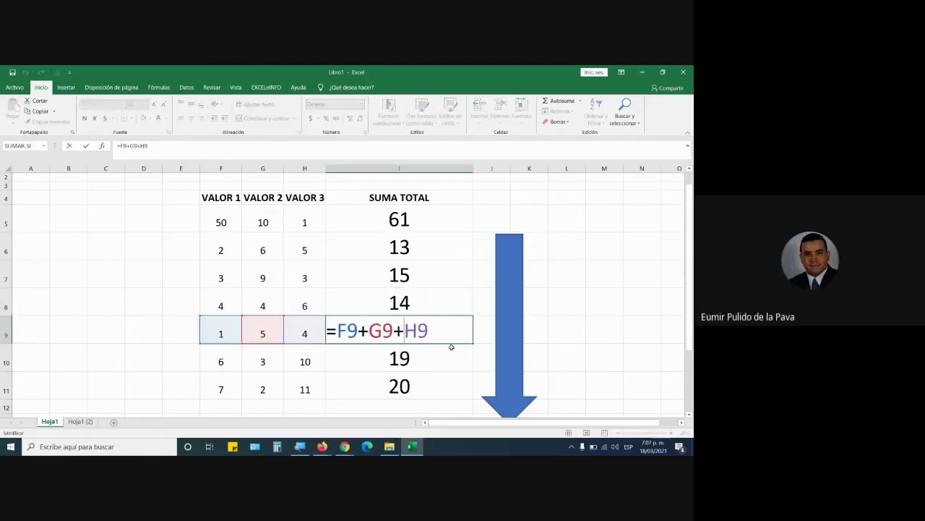
key("BackSpace")
type("-")
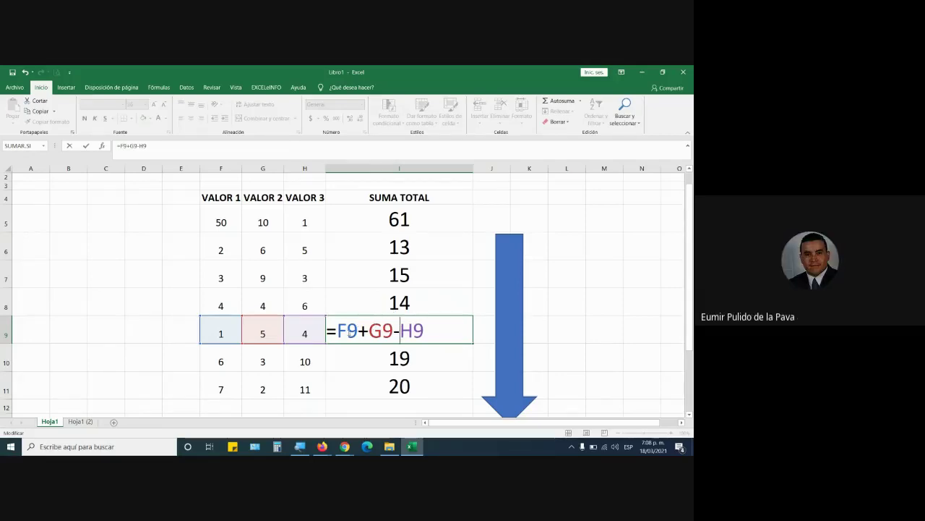
left_click_drag(337, 331, 431, 331)
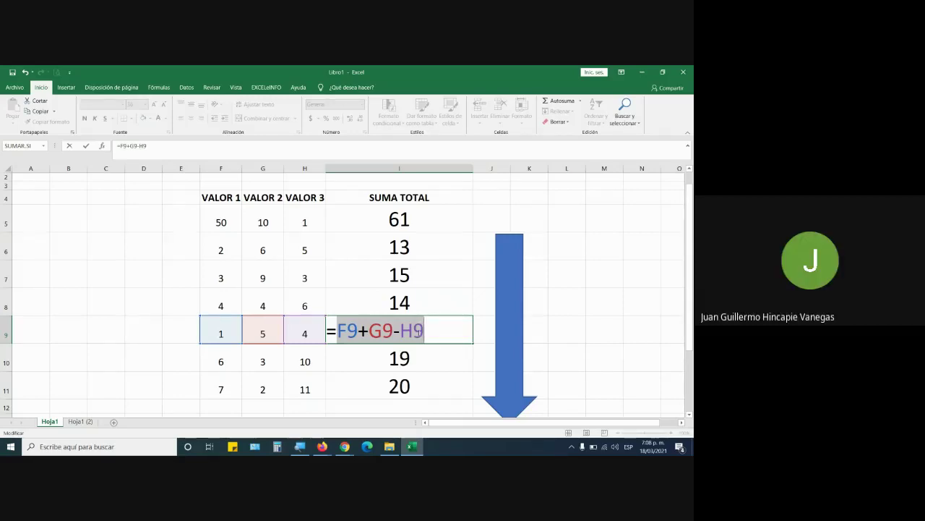
key("Return")
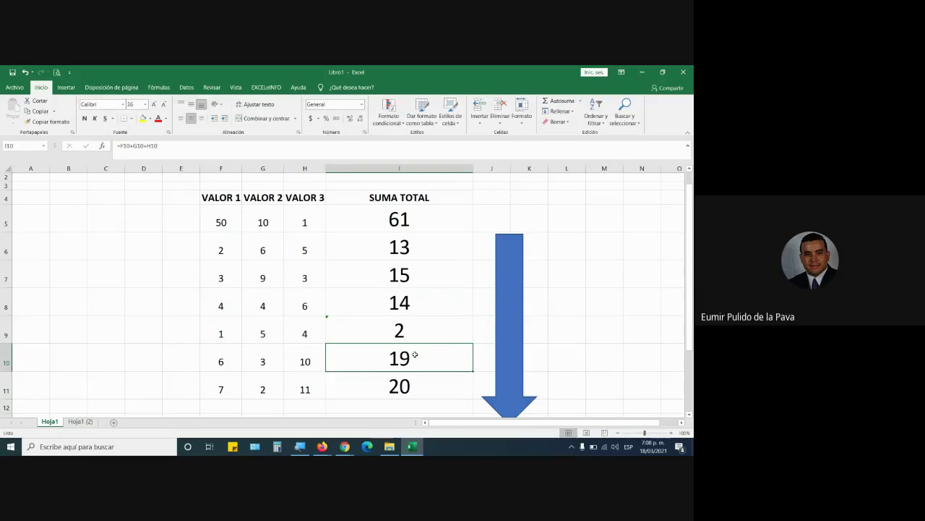
Change row 10's SUMA TOTAL formula to =F10*G10/H10
double_click(415, 355)
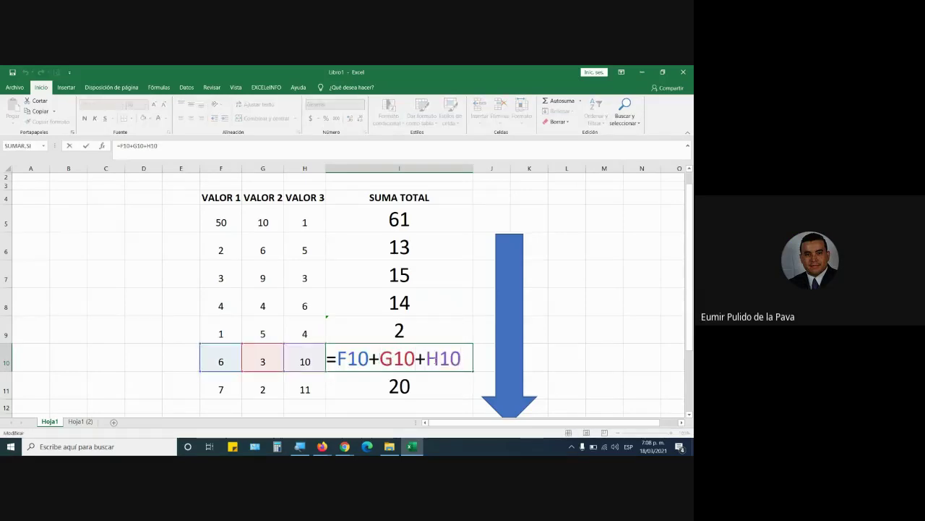
key("BackSpace")
type("*")
left_click(425, 358)
key("BackSpace")
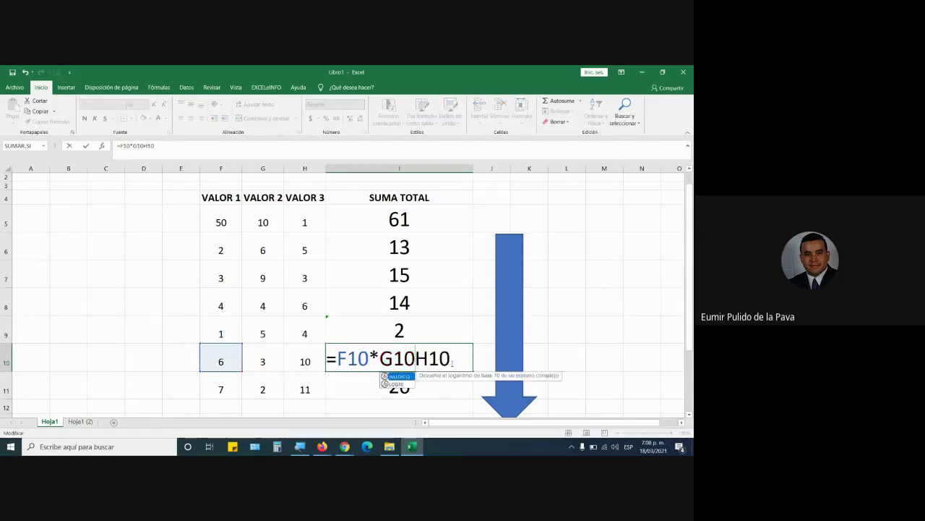
type("/")
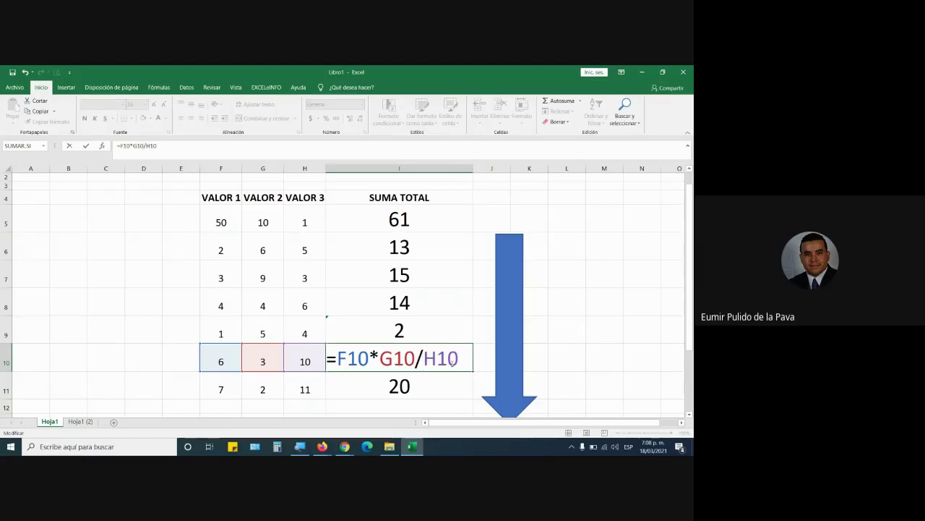
key("Return")
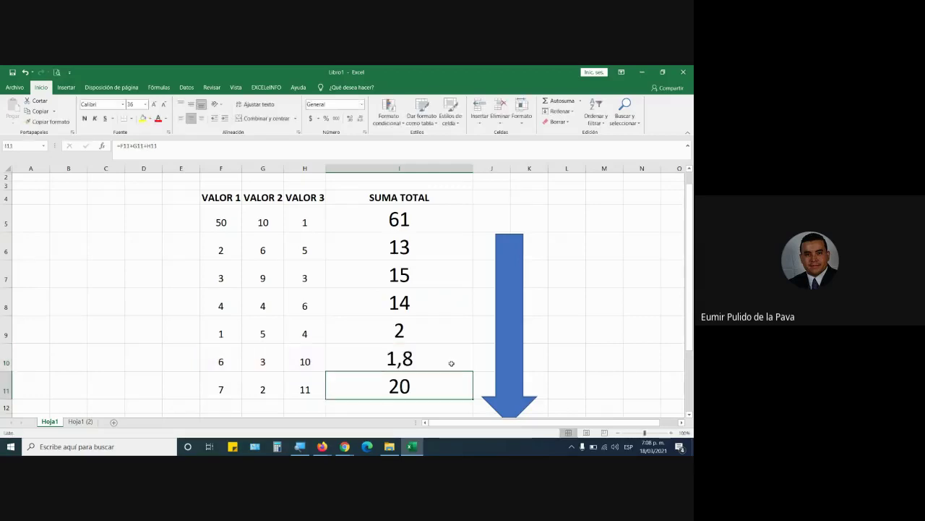
On Hoja1 (2), enter MOUSE, TECLADO, UPS, ESTABILIZADOR and PAD MOUSE under PRODUCTO
left_click(80, 421)
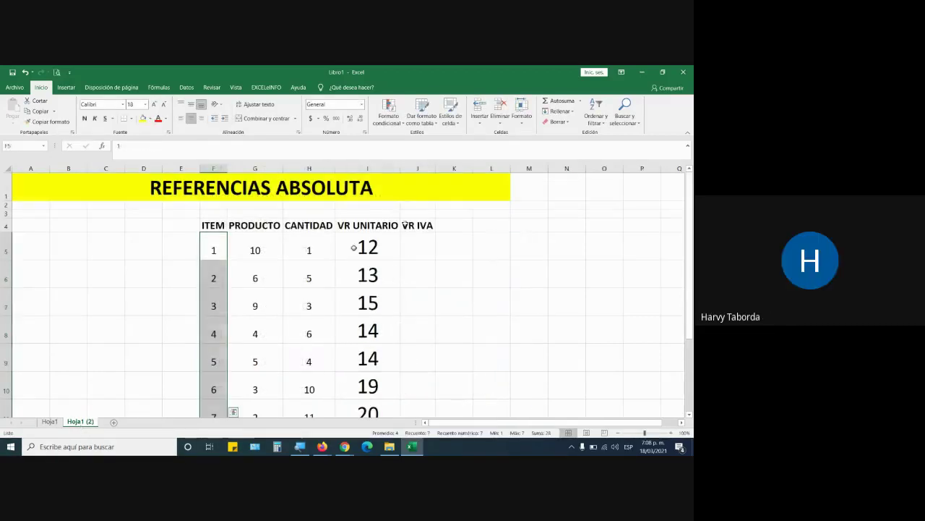
left_click(245, 245)
type("MOUSE")
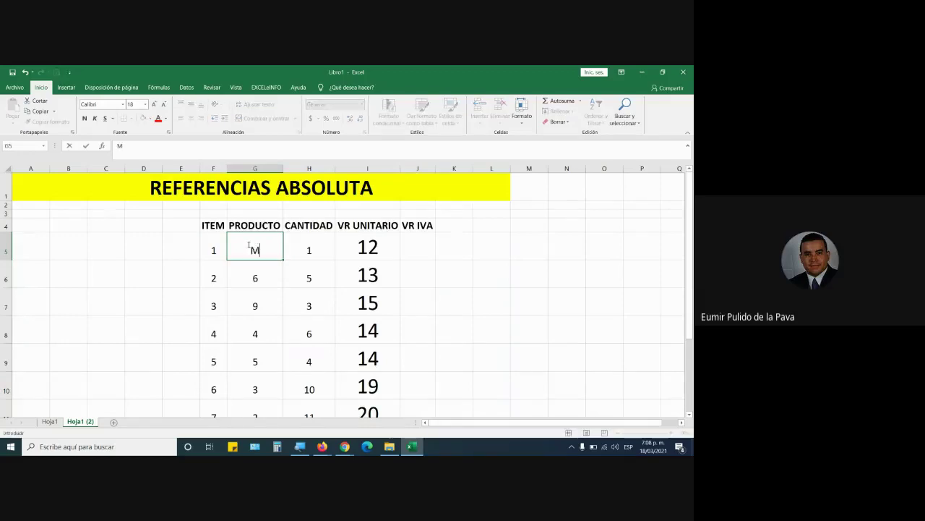
key("Return")
type("TECLADO")
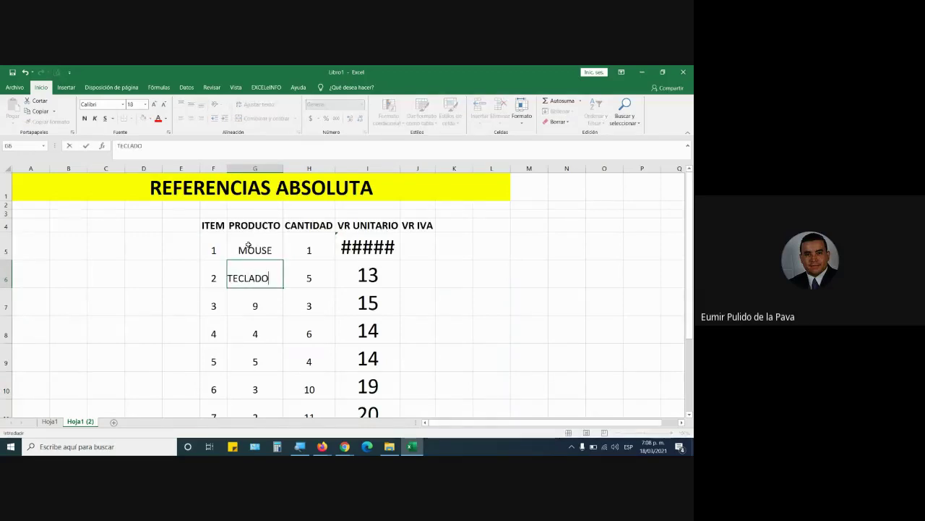
key("Return")
type("UPS")
key("Return")
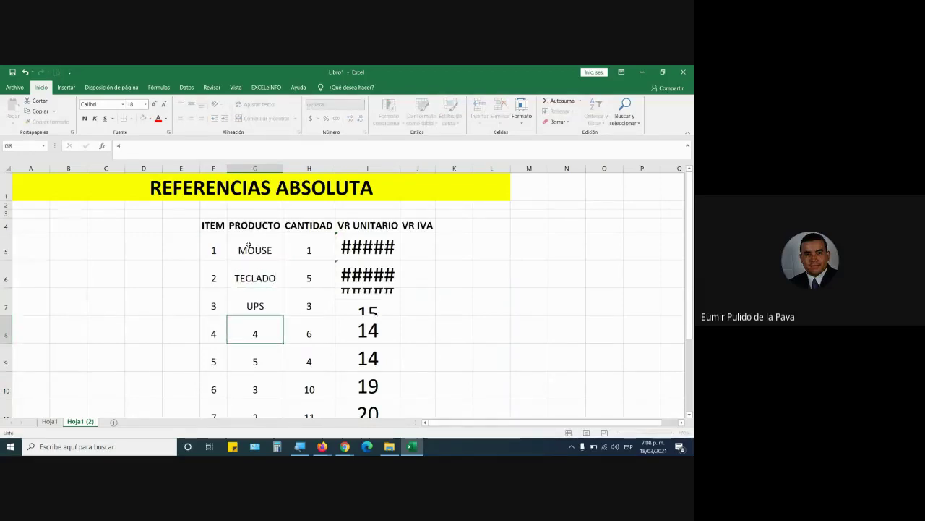
type("ESTABILIZADOR")
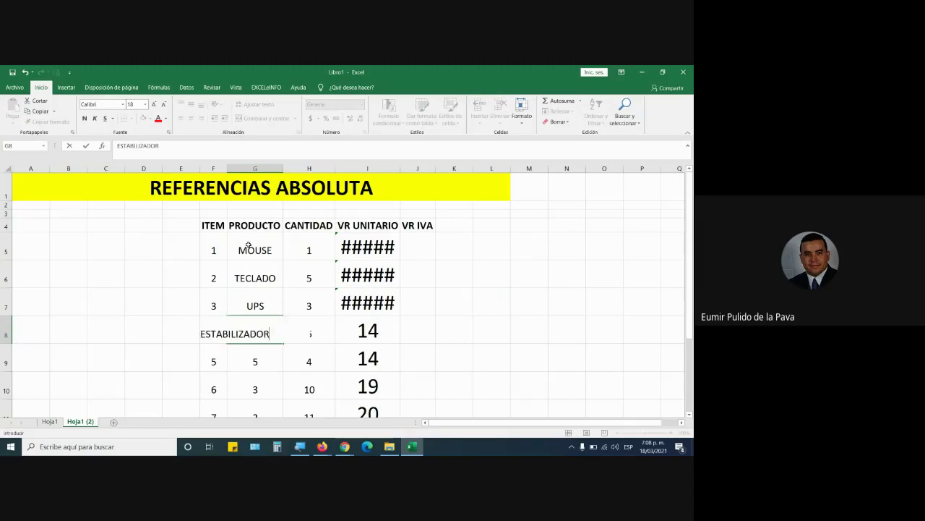
key("Return")
type("PAD MOUSE")
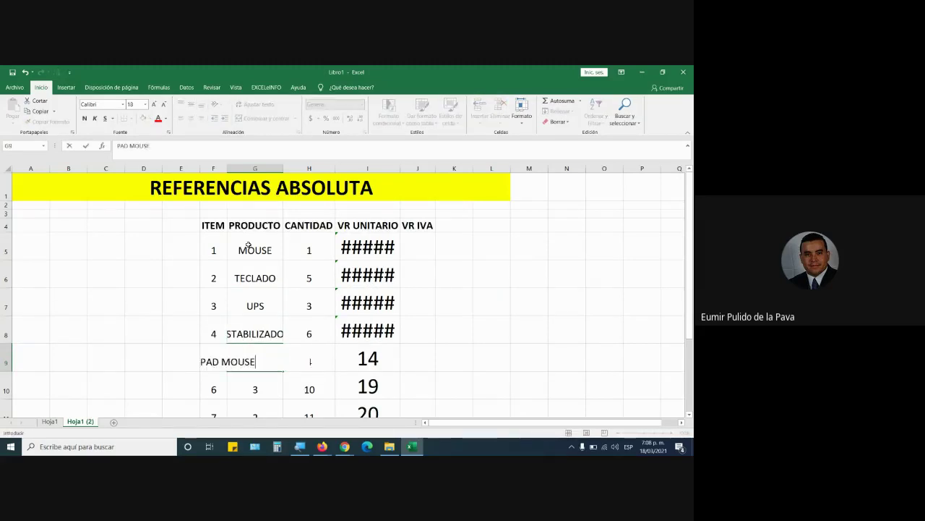
key("Return")
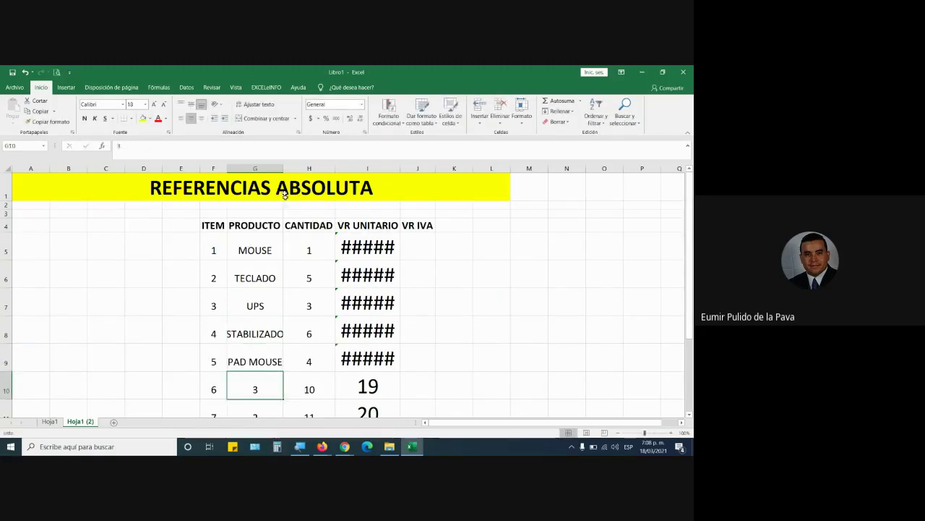
Widen column G and add CAMARA WEB and LAPIZ OPTICO to the product list
left_click_drag(283, 168, 301, 168)
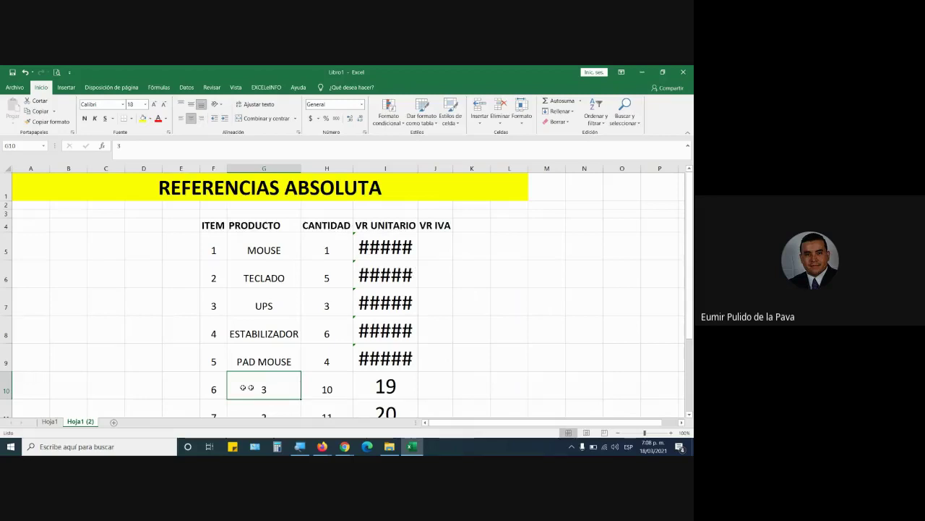
left_click_drag(212, 391, 441, 408)
scroll(441, 409, "down", 1)
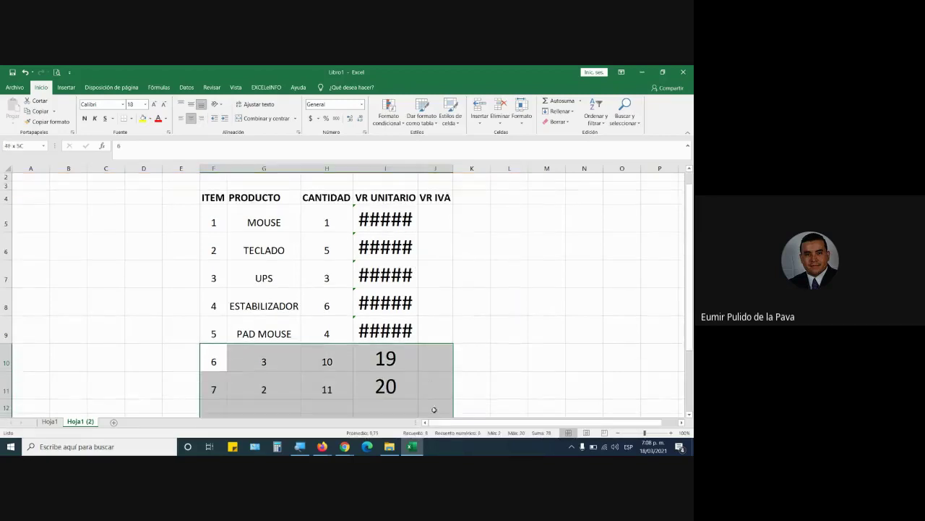
left_click(291, 359)
type("CAMARA WEB")
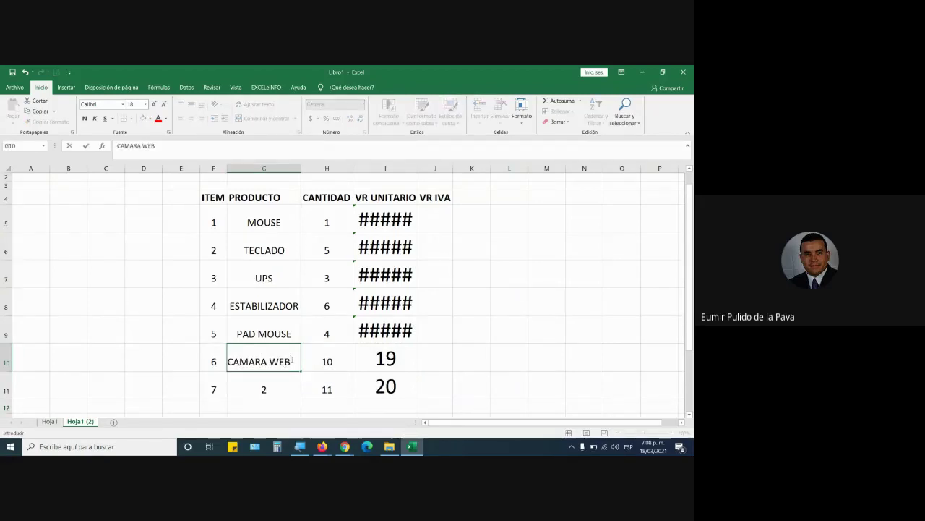
key("Return")
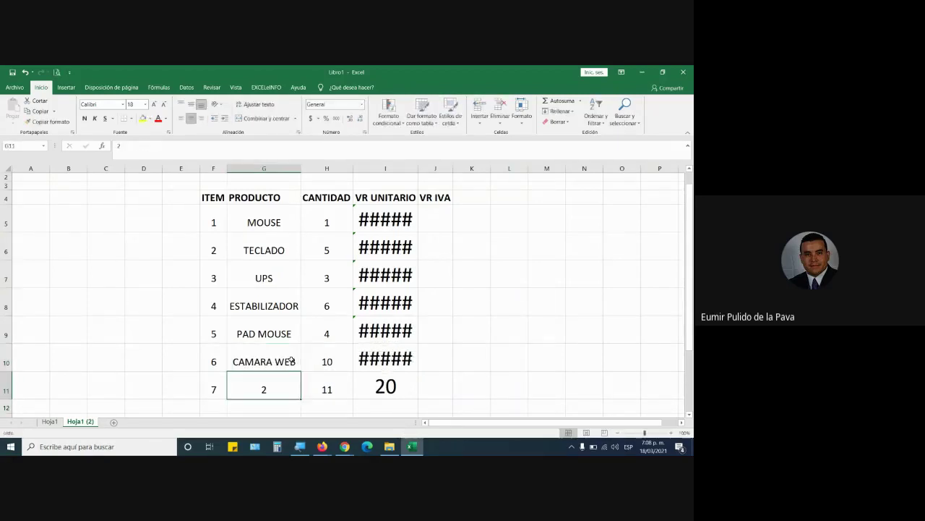
type("LAPIZ OP")
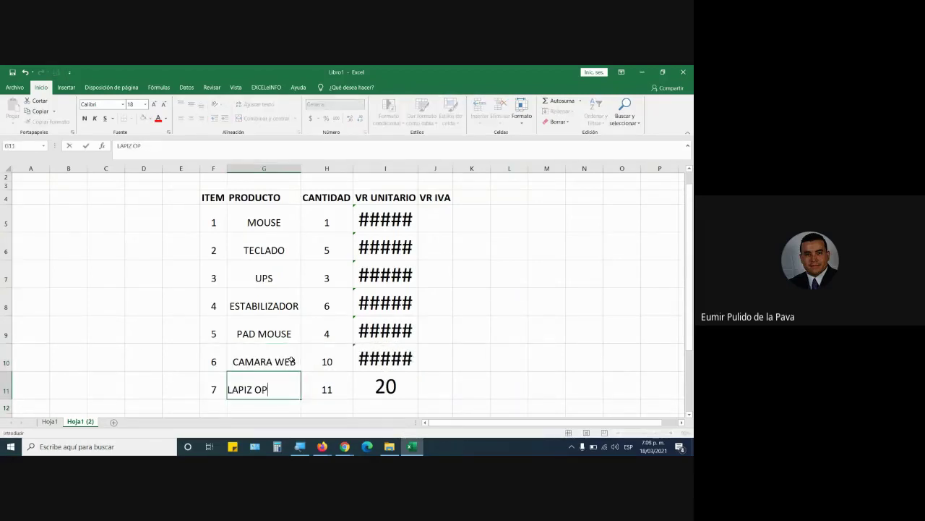
type("TICO")
key("Tab")
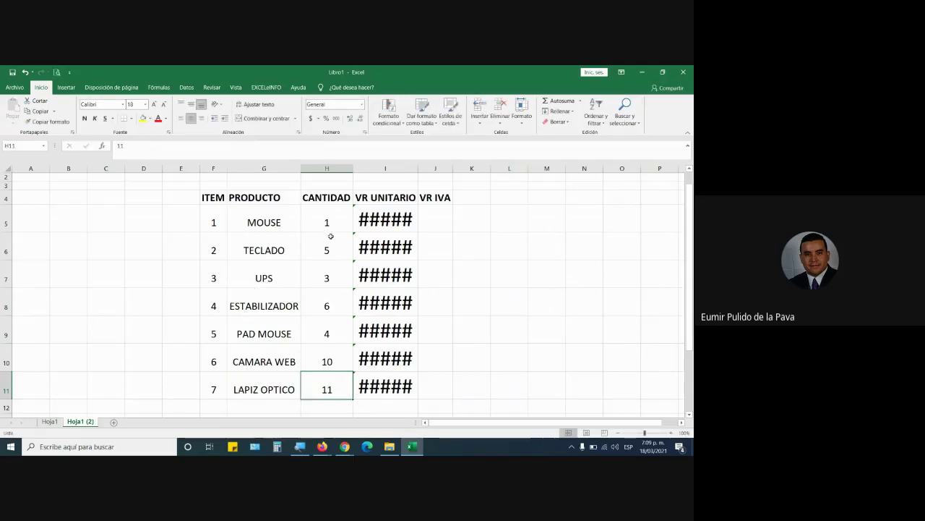
Set quantities 2, 3, 12, 2 and 1 for UPS through LAPIZ OPTICO, and widen column I
left_click(331, 238)
key("Return")
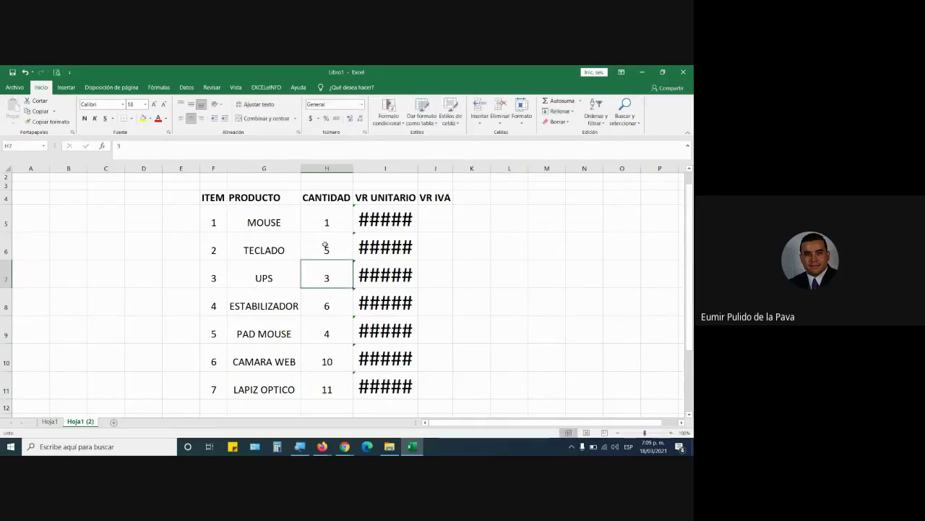
type("2")
key("Return")
type("3")
key("Return")
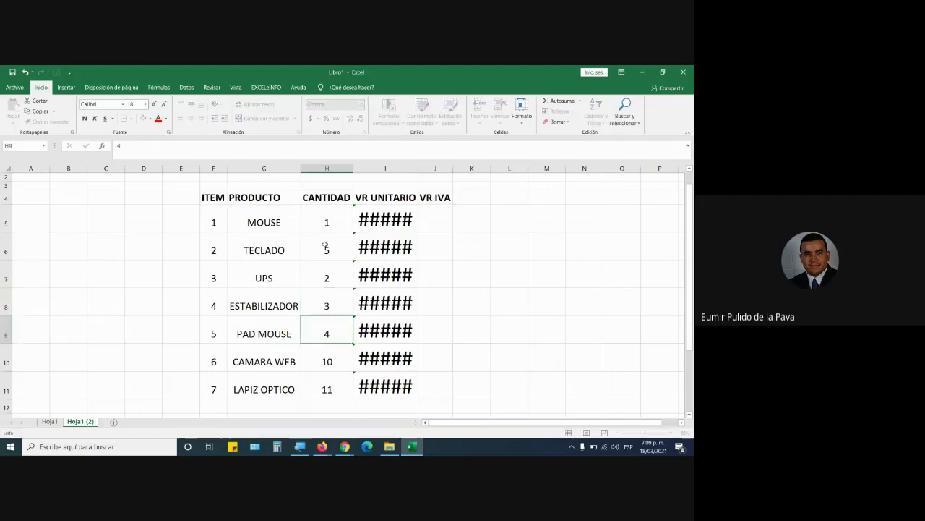
type("4")
type("2")
key("Return")
type("2")
key("Return")
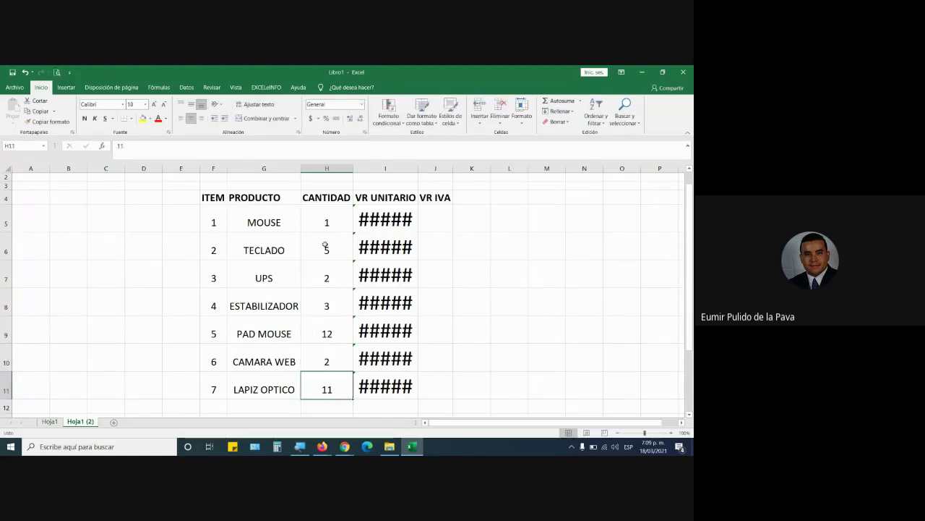
type("1")
key("Return")
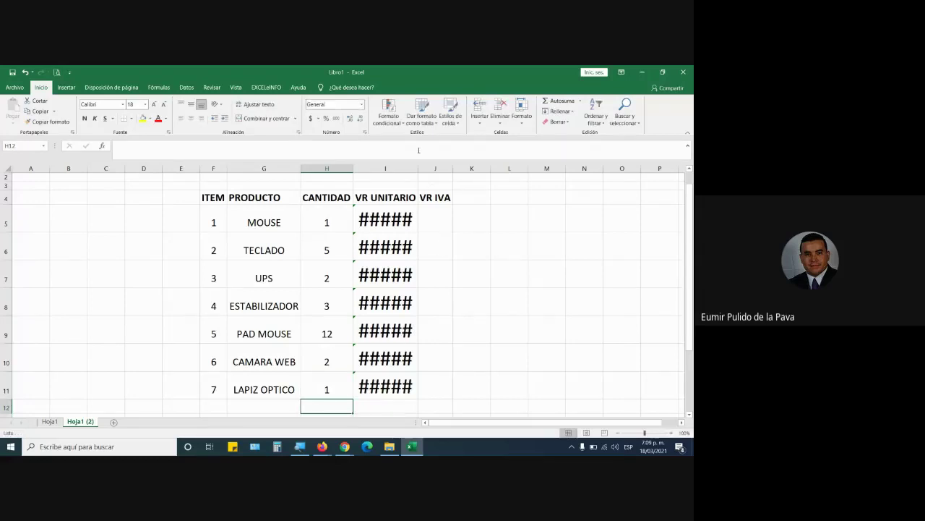
left_click_drag(416, 168, 494, 168)
Enter unit prices 15000, 25000, 150000, 35000, 12000, 75000 and 150000 under VR UNITARIO
left_click(420, 223)
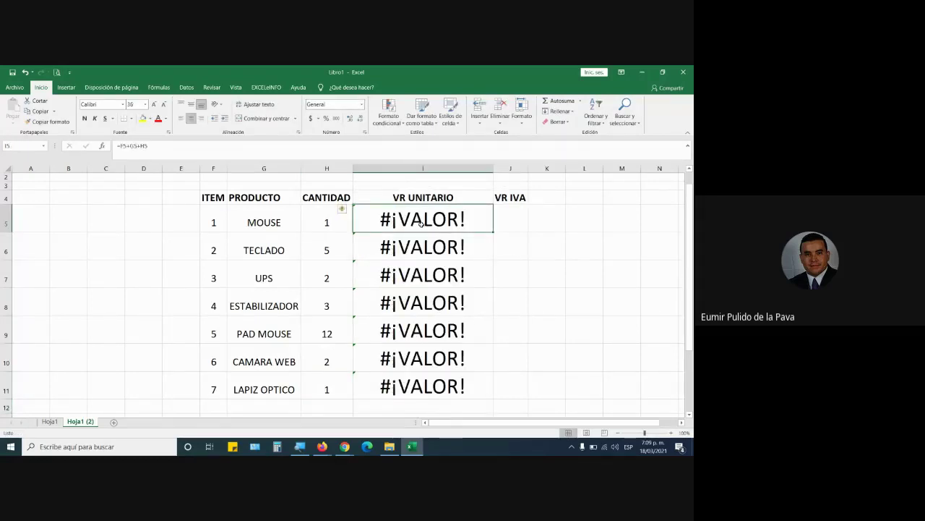
type("15000")
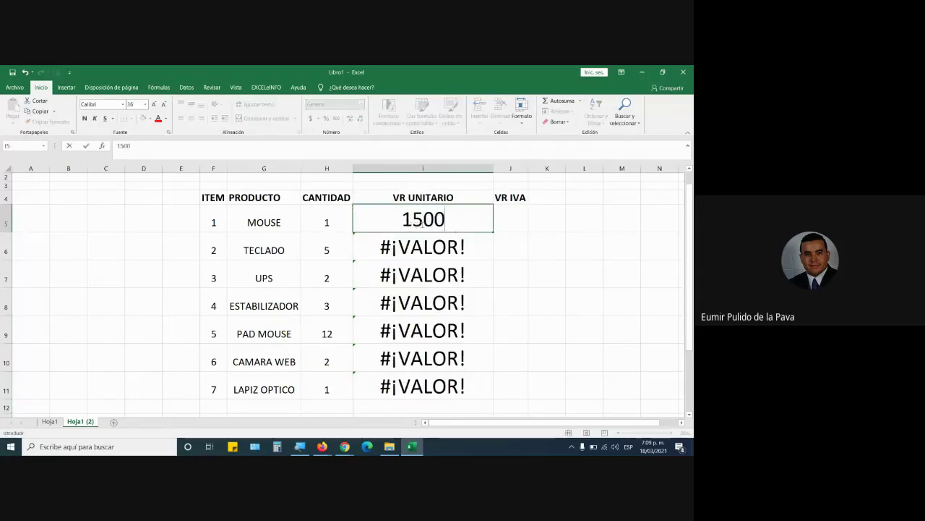
key("Return")
type("25000")
key("Return")
type("150000")
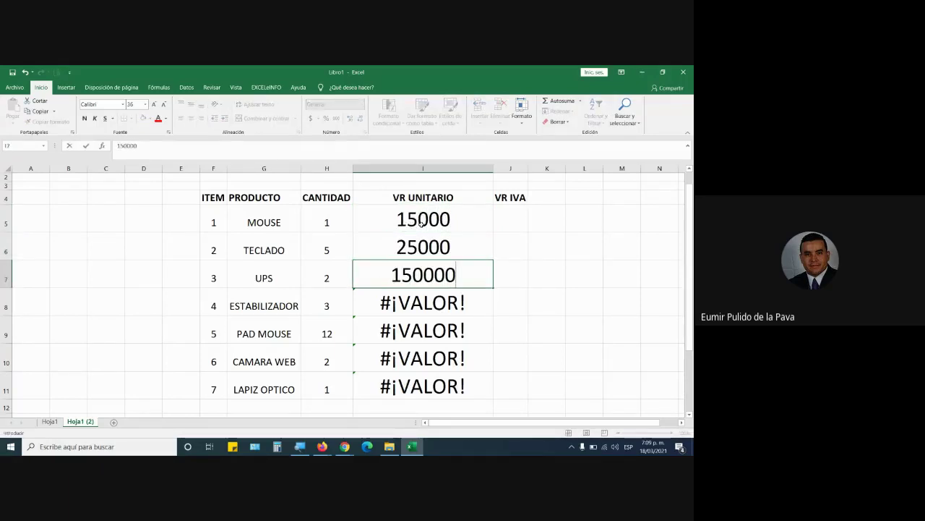
key("Return")
type("35000")
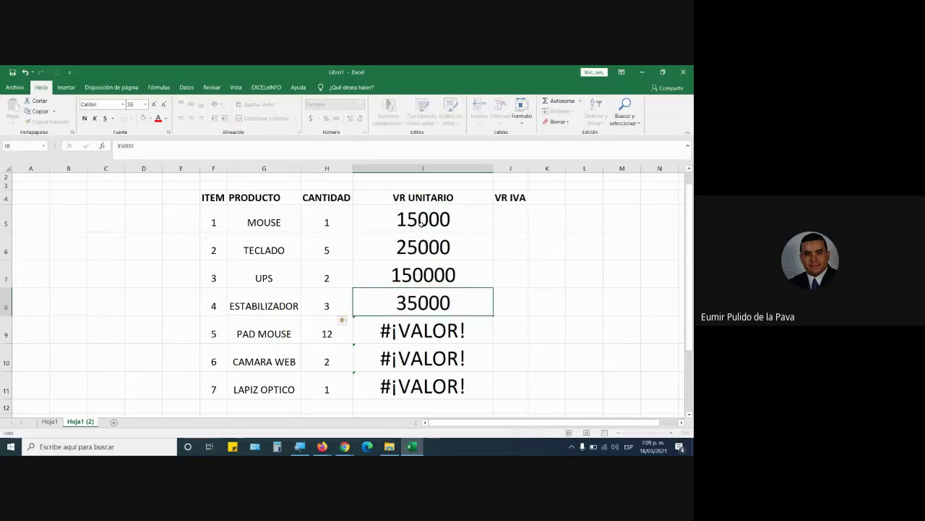
key("Return")
type("12000")
key("Return")
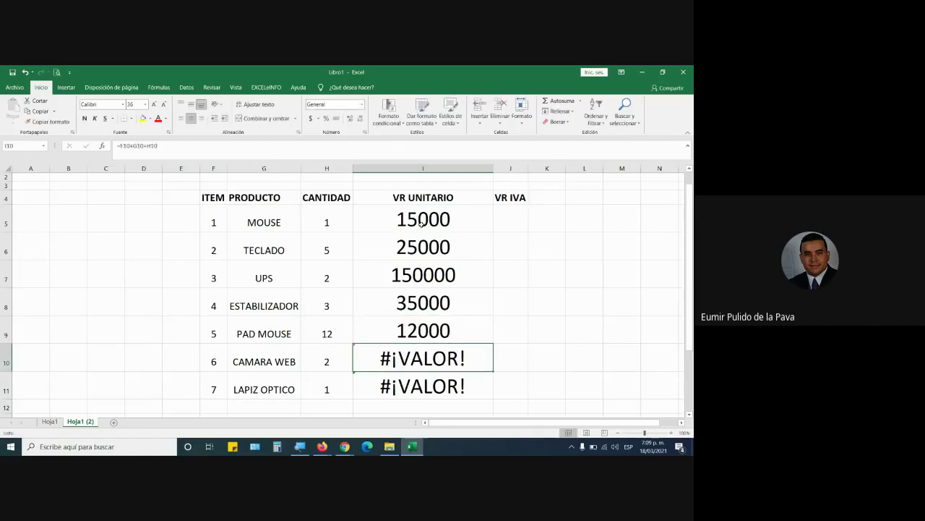
type("75000")
key("Return")
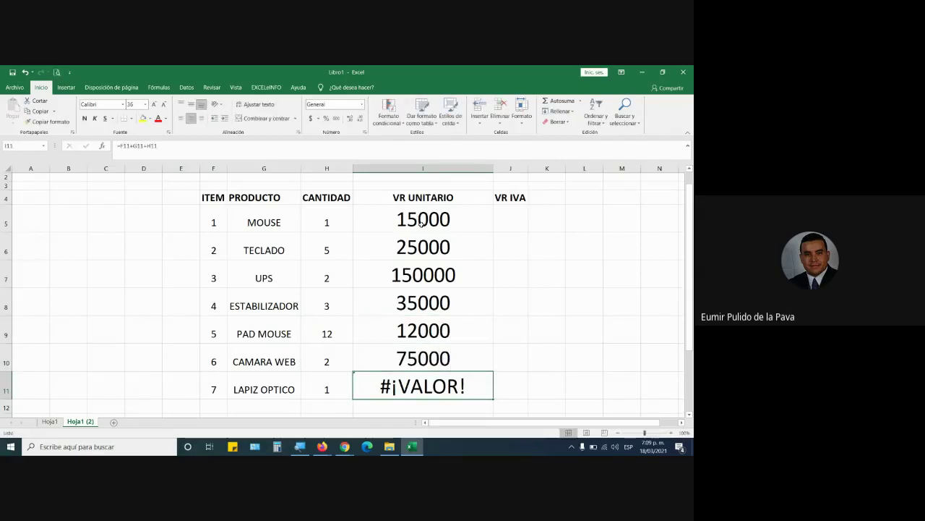
key("F2")
type("15000")
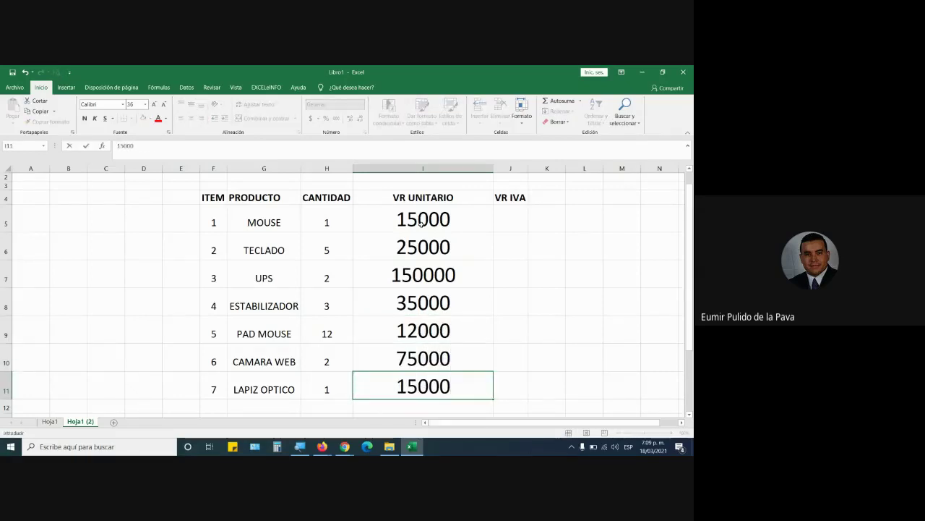
type("0")
key("Return")
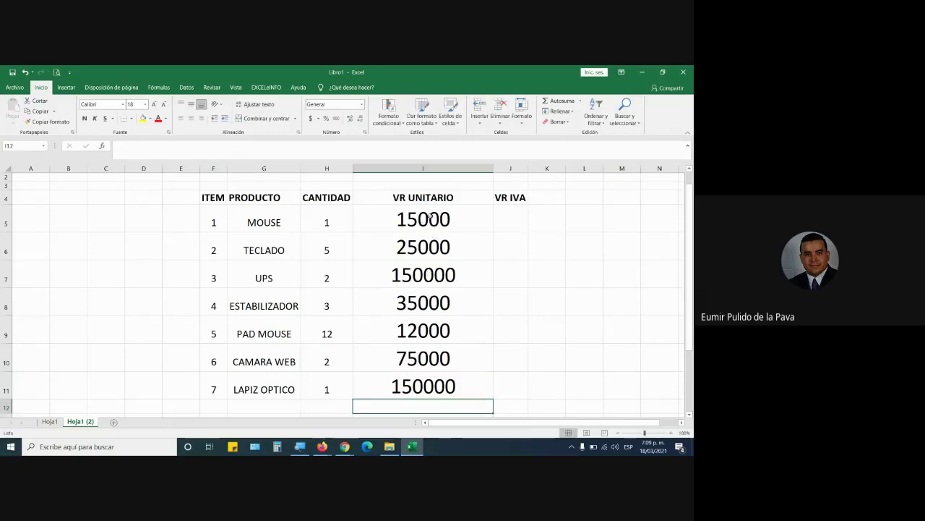
Apply accounting currency format with no decimals to I5:J11 and widen the VR IVA column
left_click_drag(426, 218, 492, 391)
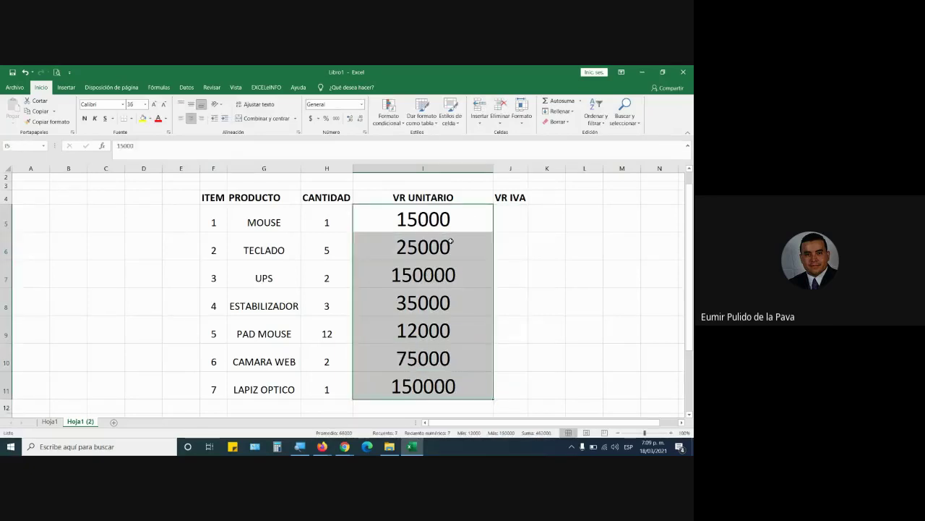
key("shift+Right")
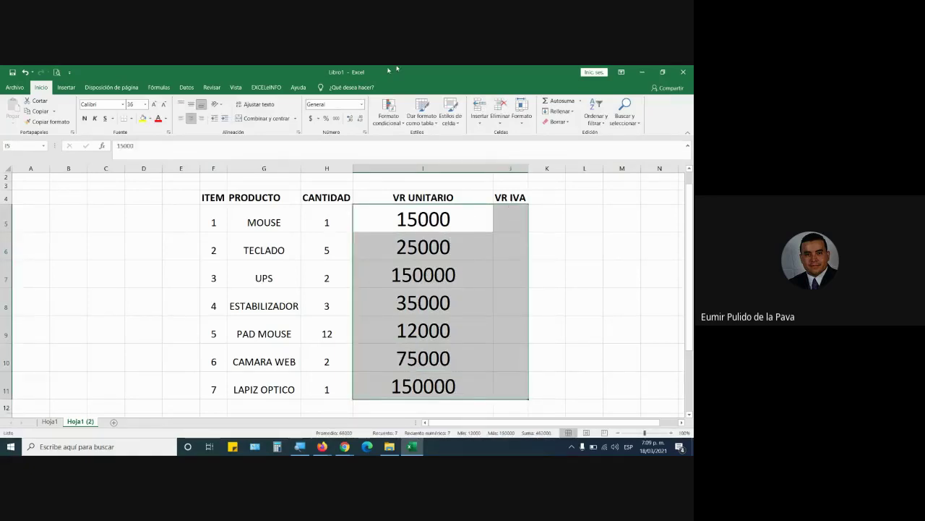
left_click(311, 118)
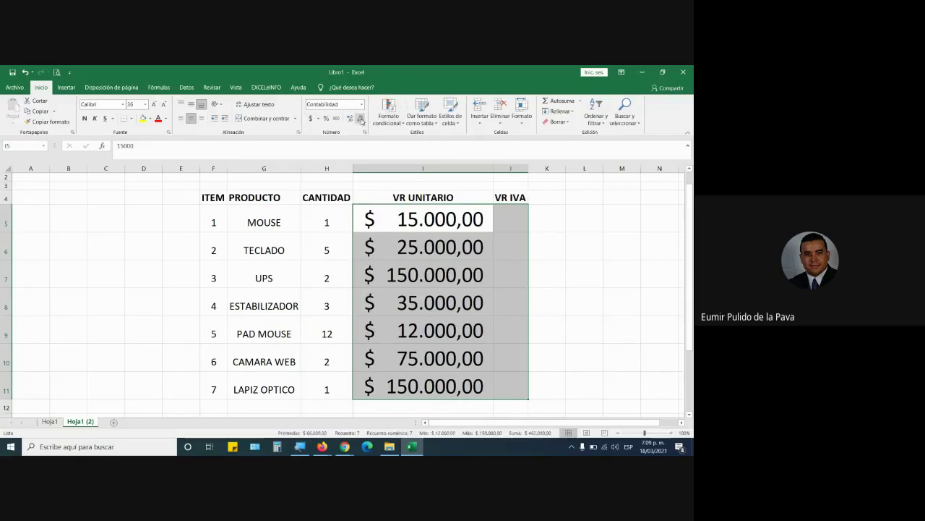
left_click(360, 118)
left_click(360, 118)
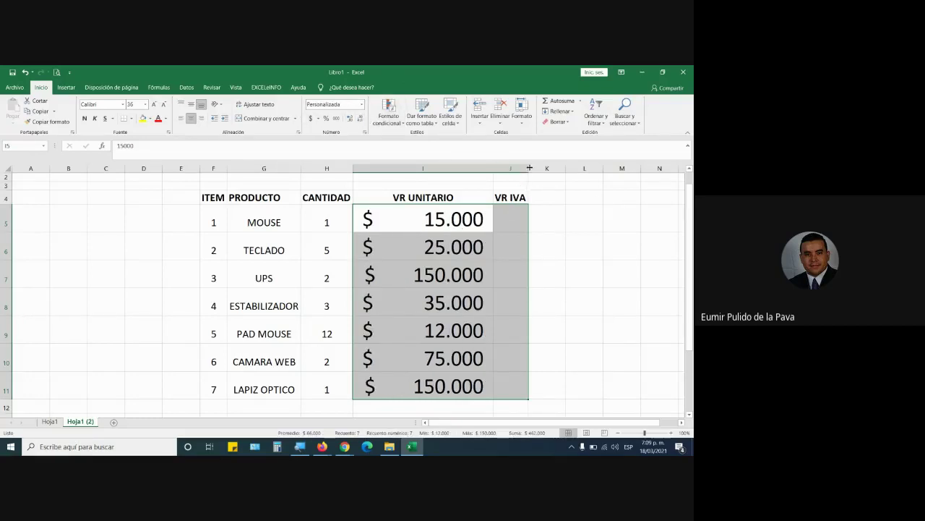
left_click_drag(529, 168, 660, 167)
left_click(523, 207)
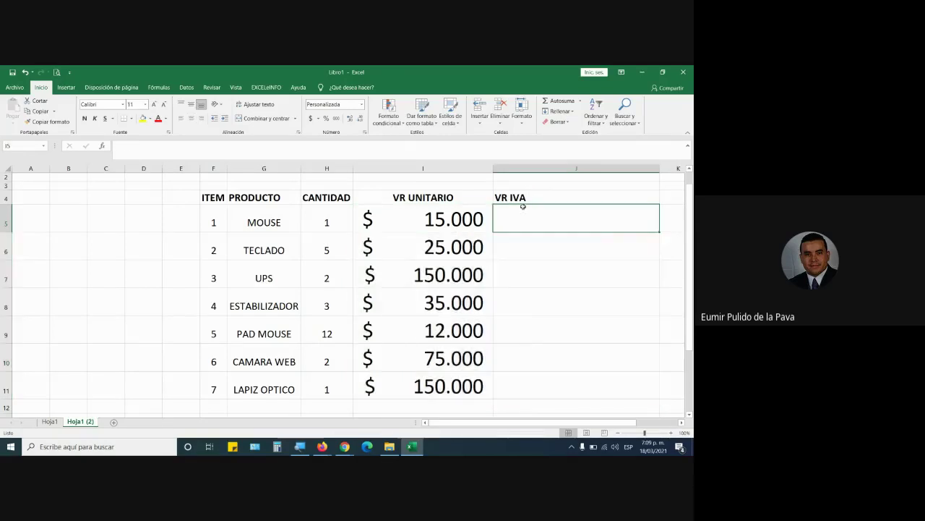
Type the IVA label into F3, beside the 19% rate cell
scroll(247, 226, "up", 1)
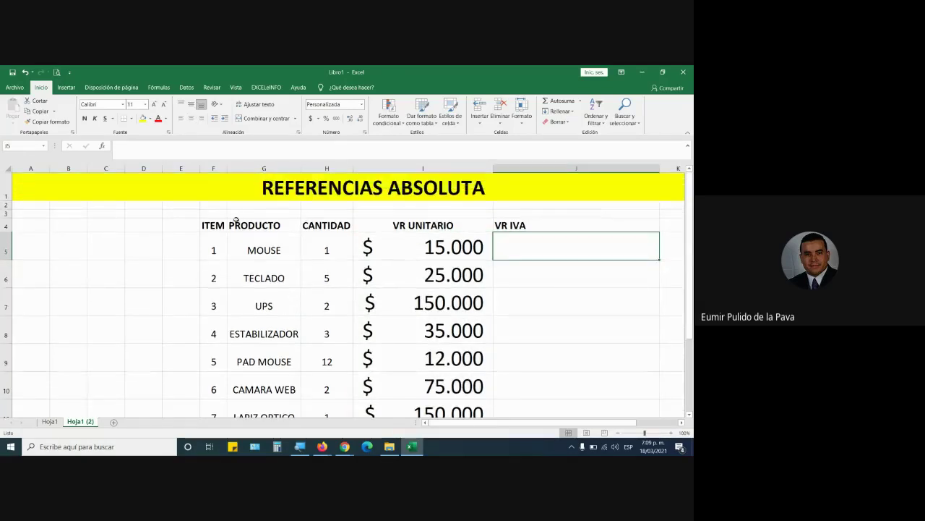
left_click(215, 205)
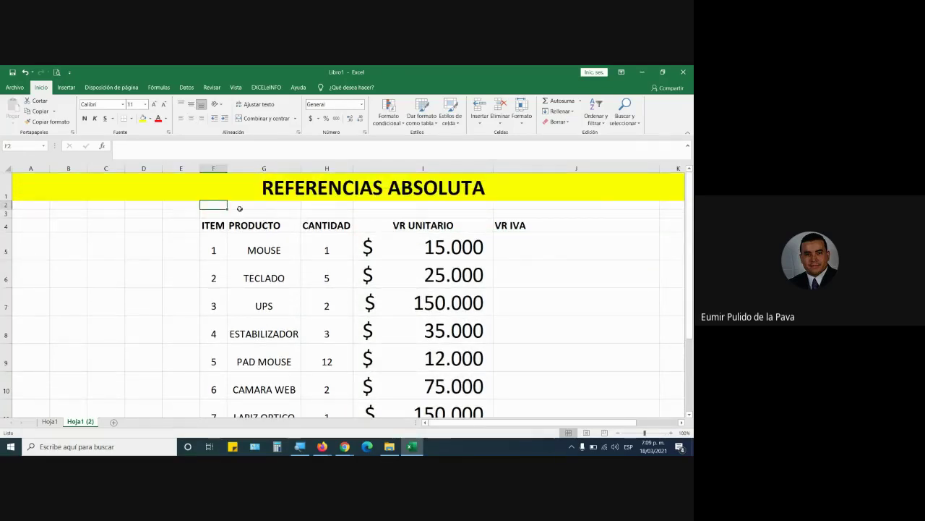
key("Down")
type("IVA")
left_click(240, 210)
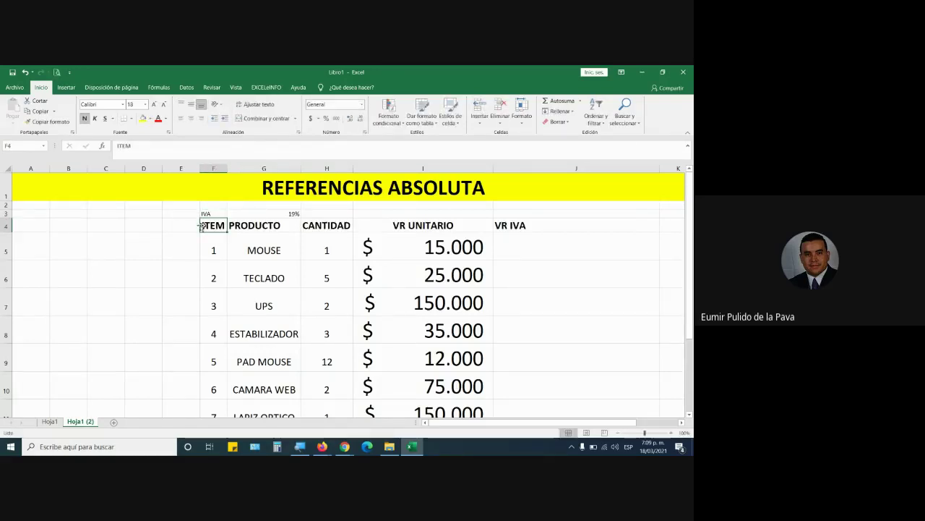
Centre and enlarge the IVA and 19% cells, with purple fill, white text and borders
left_click_drag(209, 213, 243, 210)
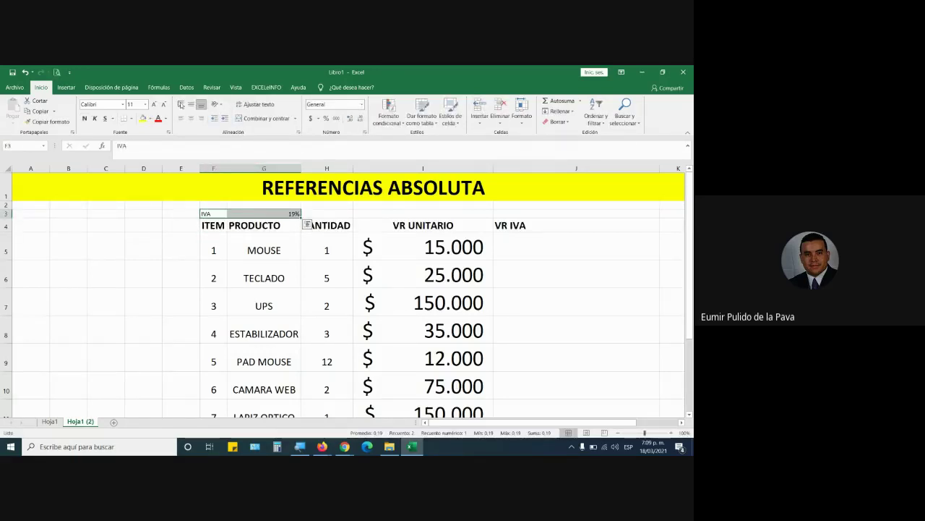
left_click(191, 118)
left_click(191, 104)
left_click(153, 105)
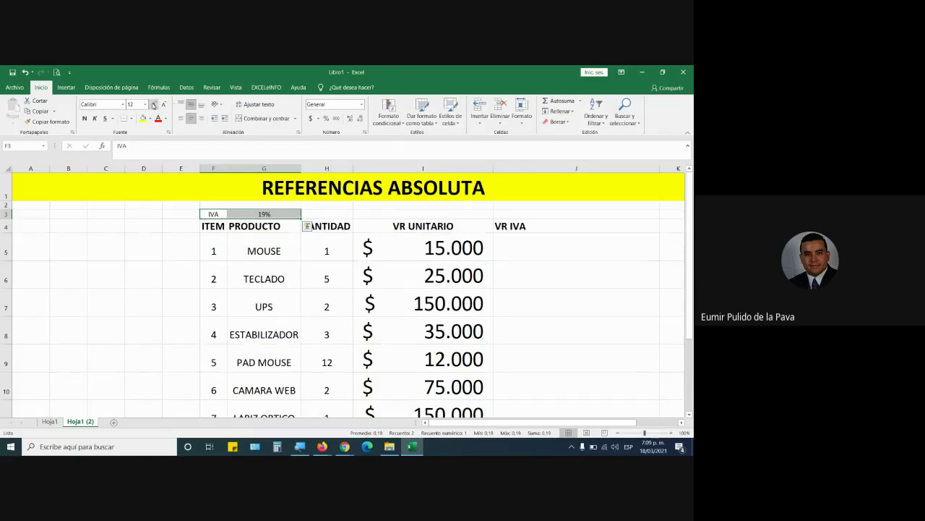
left_click(153, 105)
left_click(153, 105)
left_click(153, 105)
left_click(153, 105)
left_click(154, 105)
left_click(150, 118)
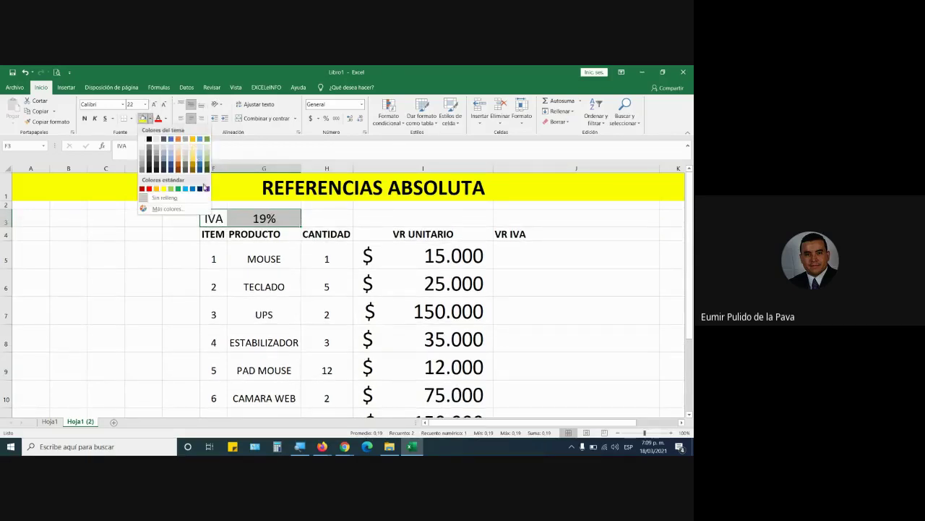
left_click(207, 189)
left_click(166, 119)
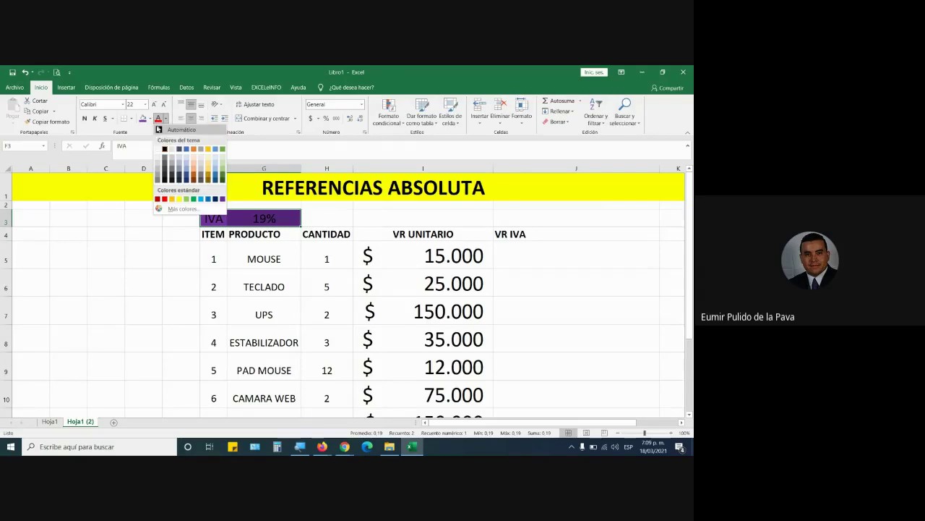
left_click(158, 151)
left_click(129, 118)
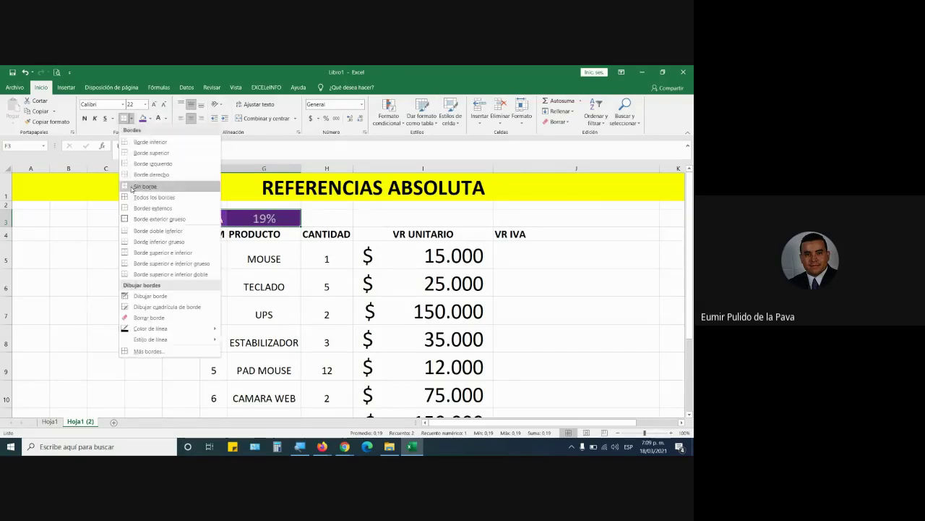
left_click(166, 196)
left_click(408, 235)
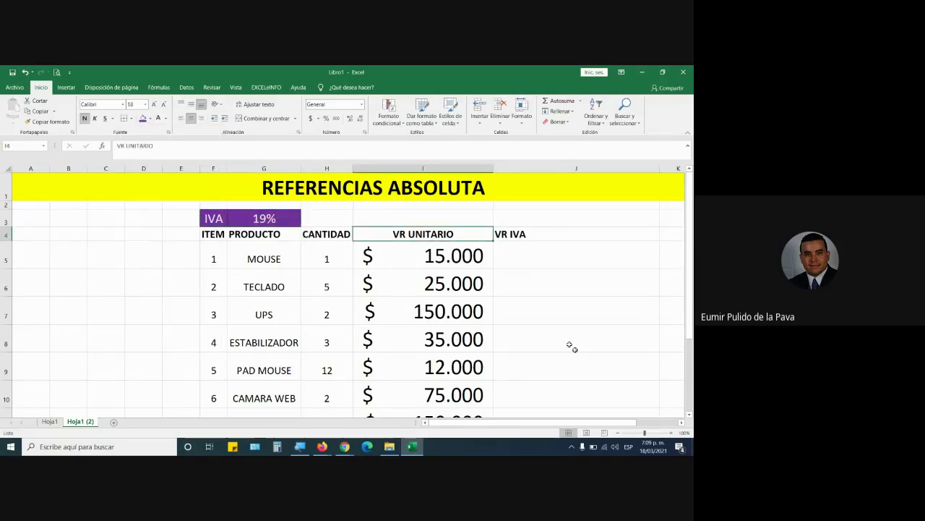
Copy the unit price cell's currency format to the first VR IVA cell, J5
left_click(530, 257)
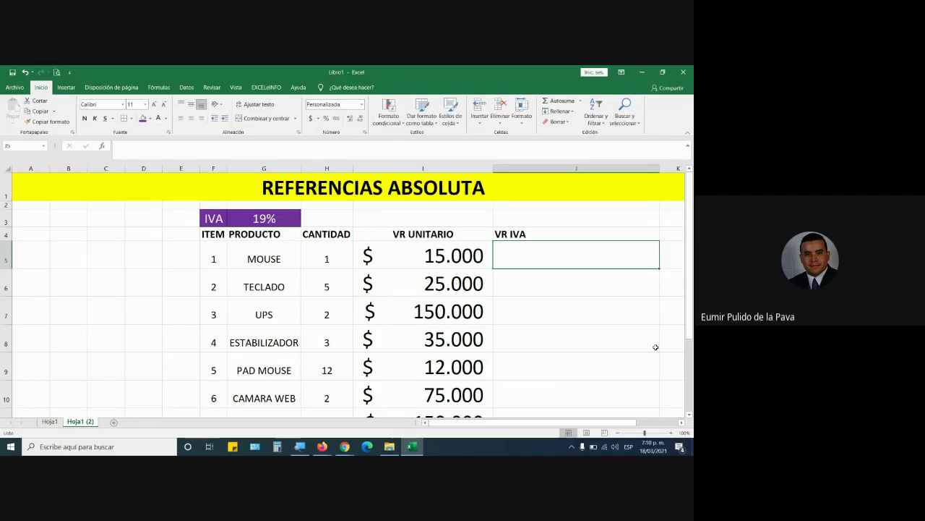
left_click(420, 257)
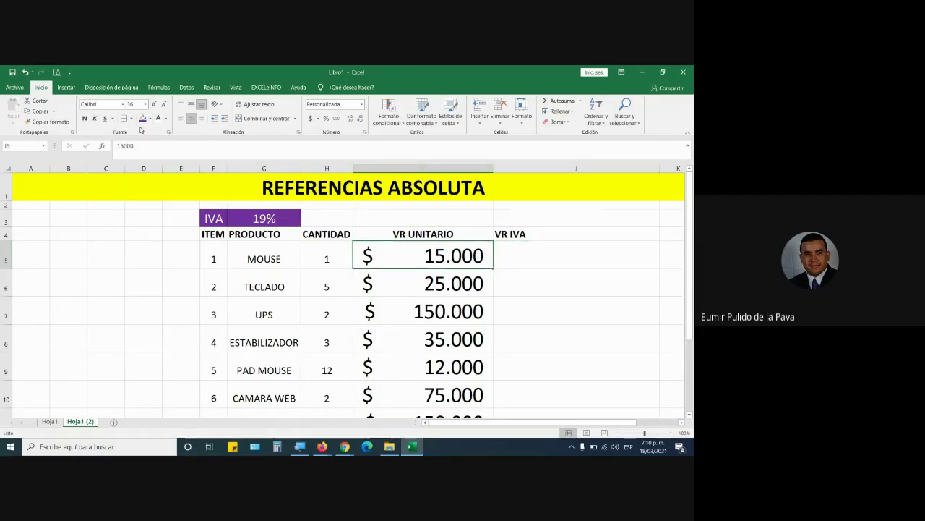
left_click(49, 121)
left_click(522, 250)
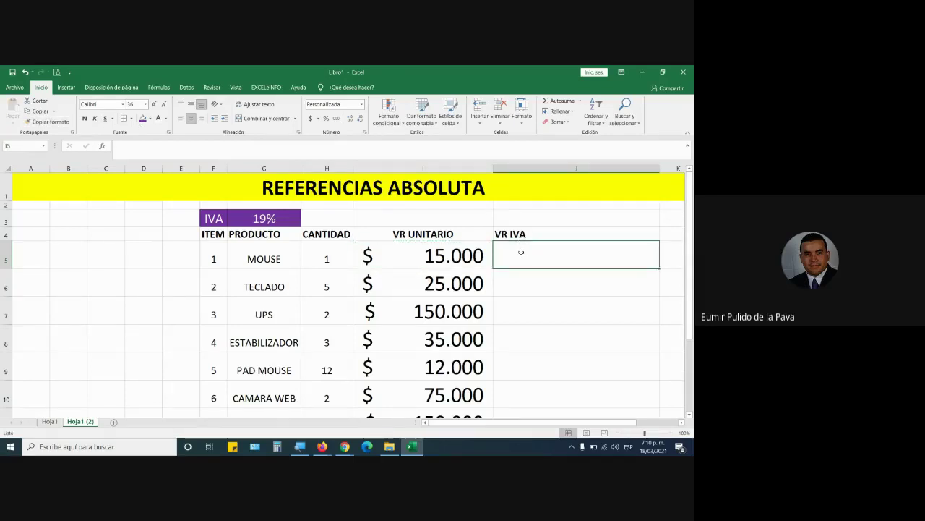
Enter =H5*I5*19% in J5 to compute MOUSE's VR IVA
type("=")
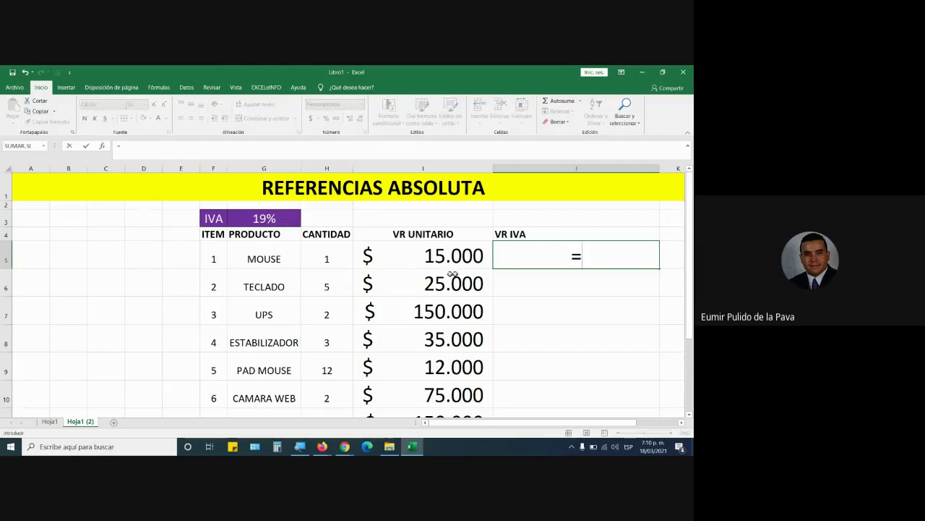
left_click(326, 259)
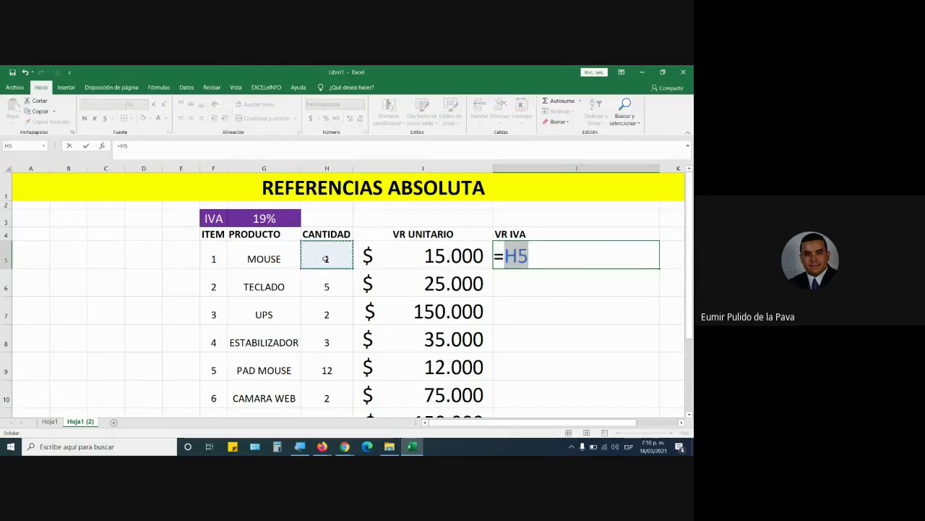
type("*")
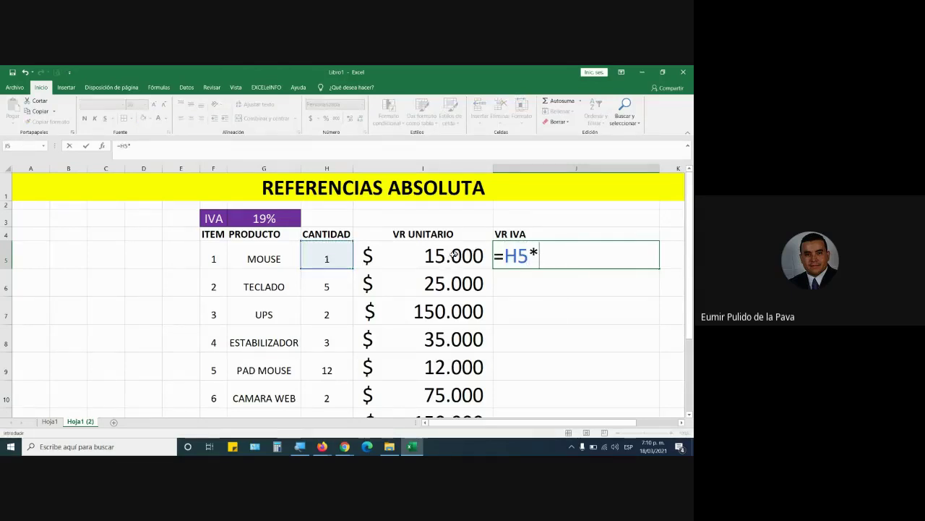
left_click(441, 257)
type("*")
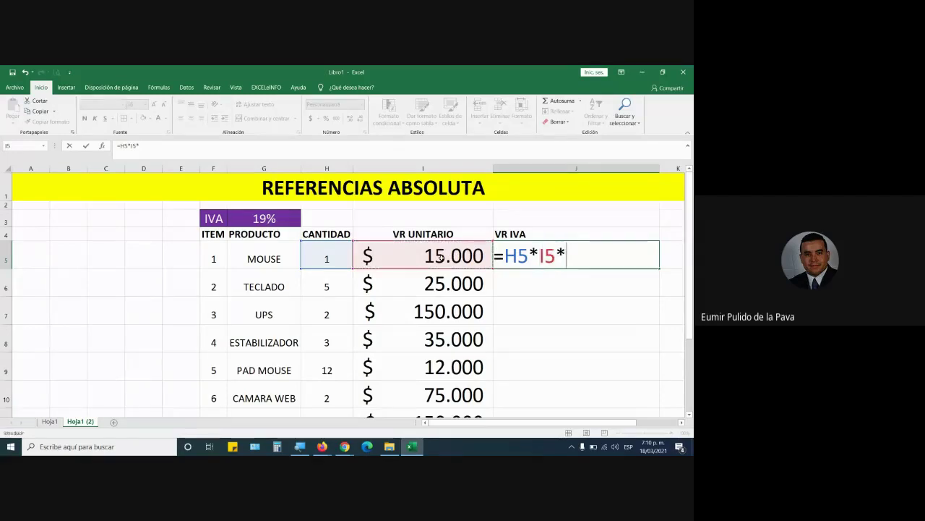
type("19%")
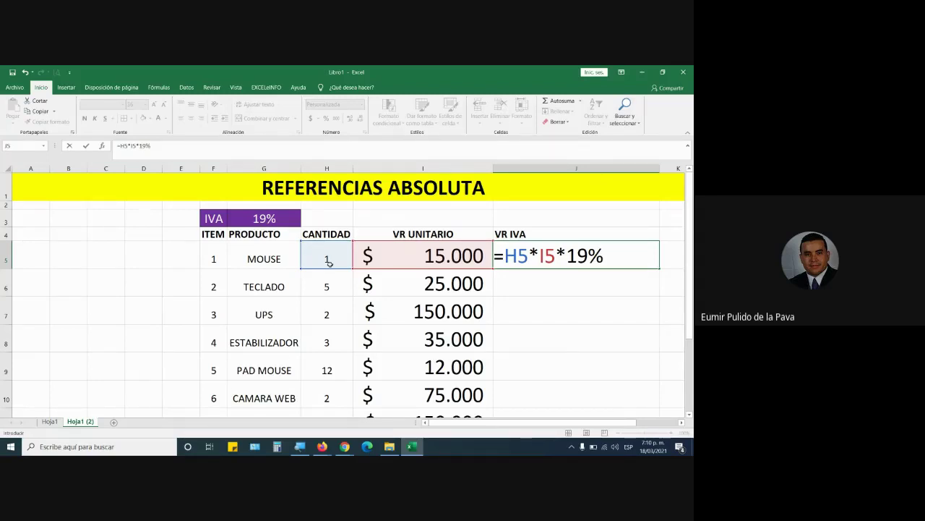
key("Return")
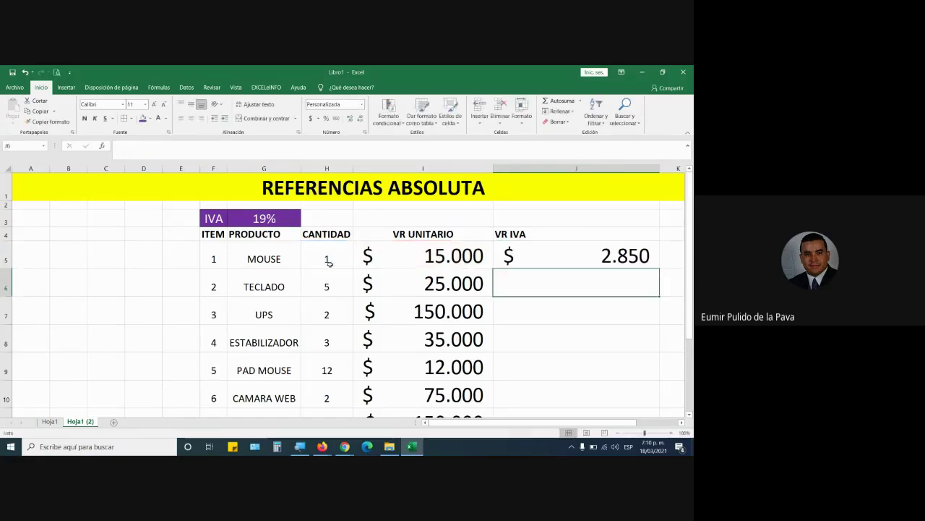
left_click(570, 262)
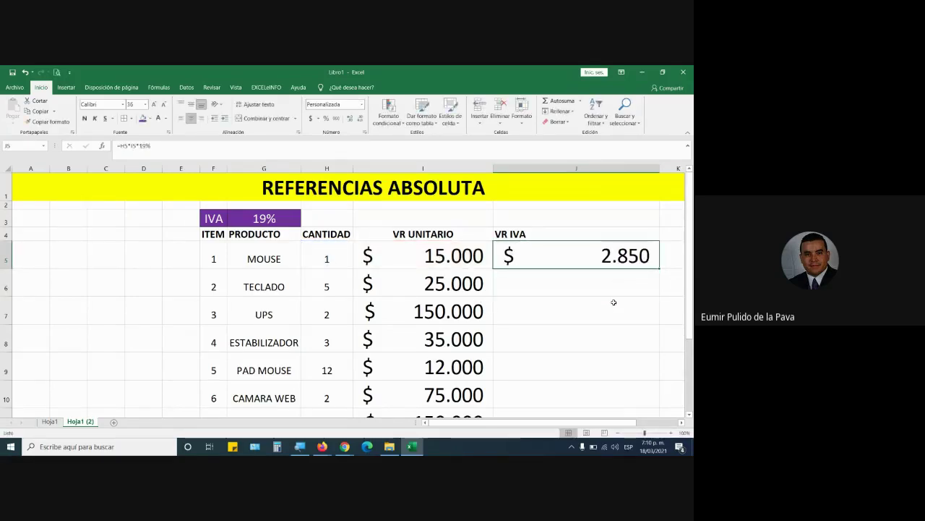
scroll(613, 301, "down", 1)
scroll(613, 301, "up", 1)
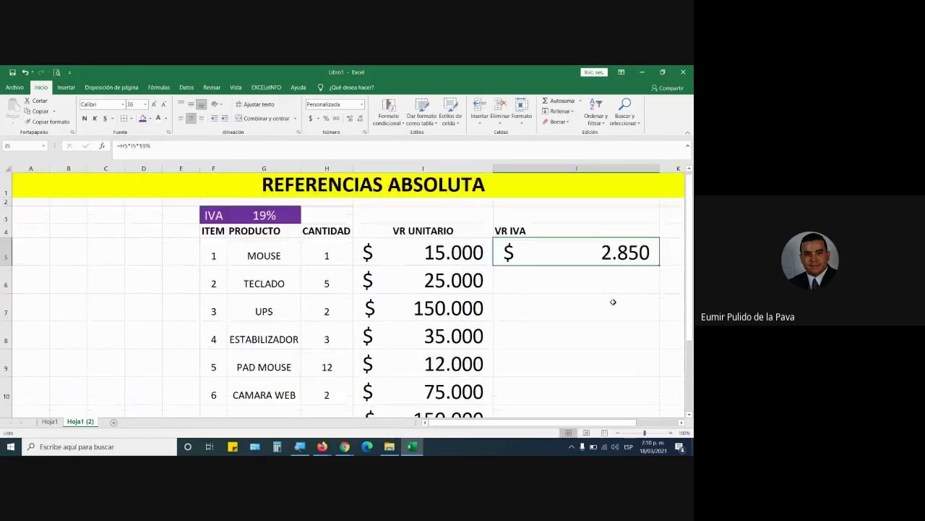
Make the 19% rate bold and larger, and fill the VR IVA formula down to J11
left_click(275, 217)
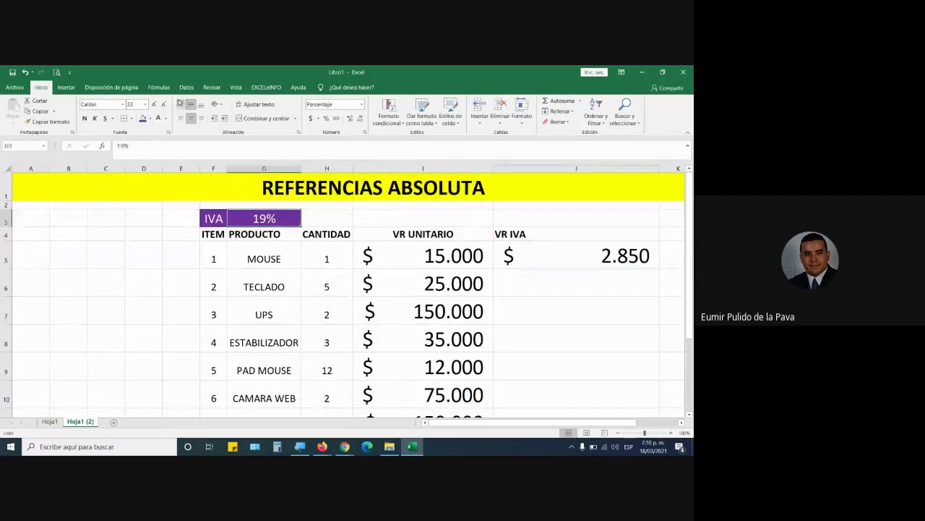
left_click(85, 118)
left_click(154, 104)
left_click(154, 104)
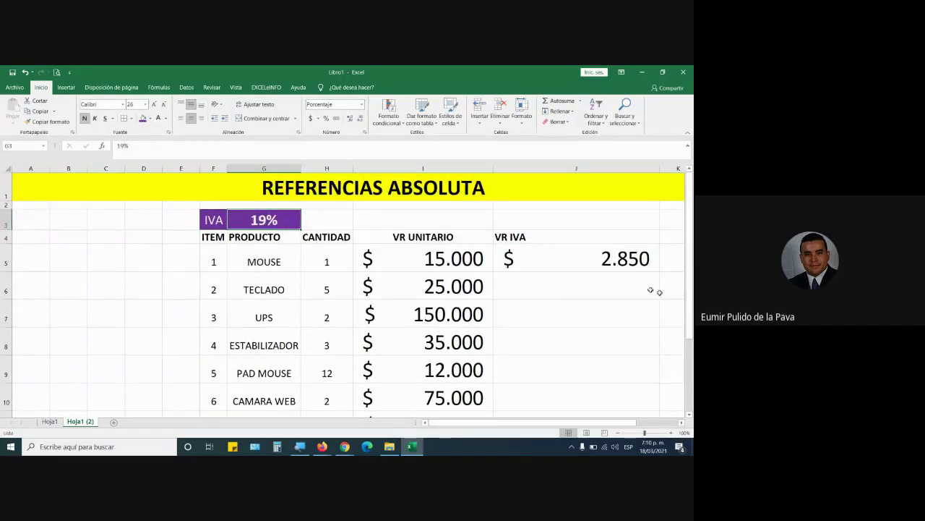
left_click(604, 262)
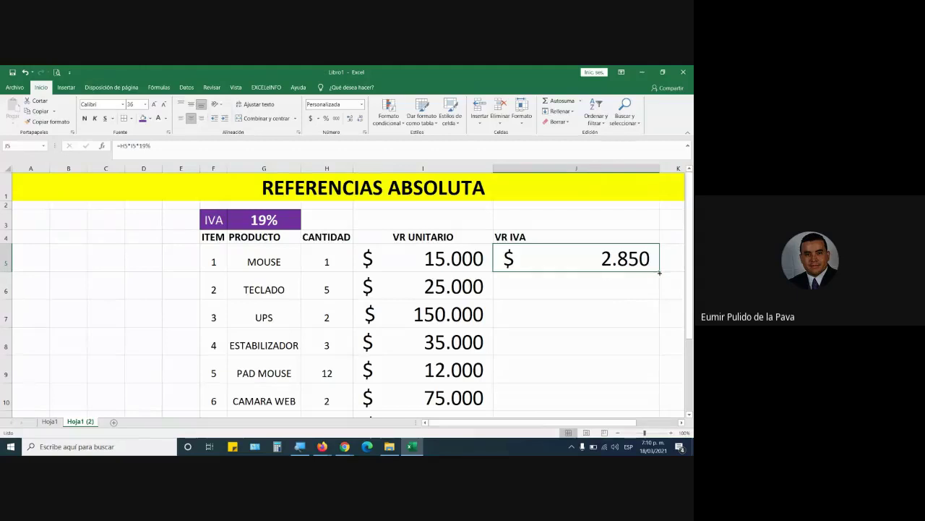
left_click_drag(659, 272, 656, 405)
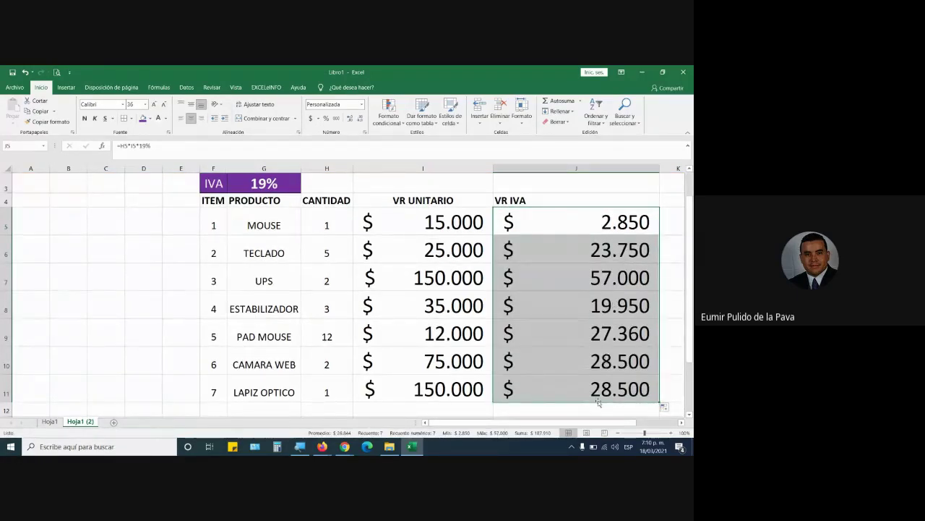
Show J6's formula =H6*I6*19% by highlighting its references, committing the 23.750 result
left_click(557, 251)
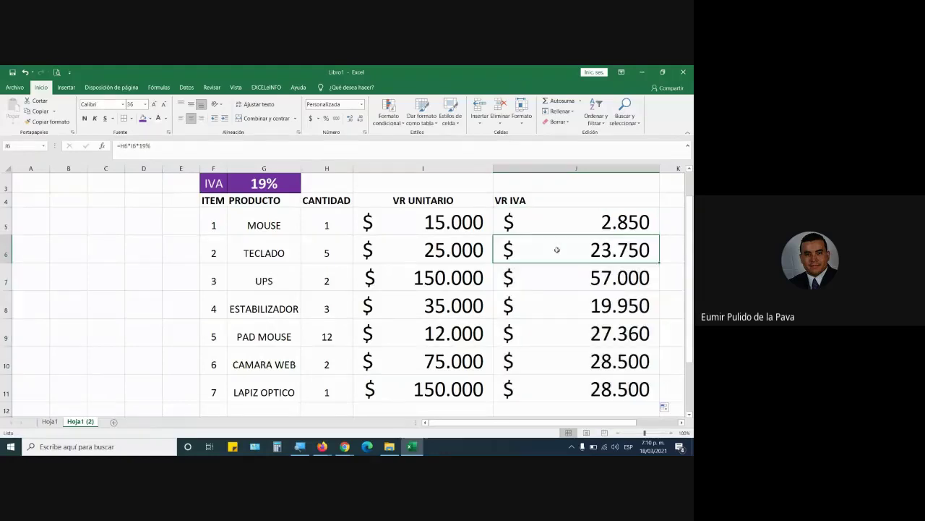
double_click(556, 251)
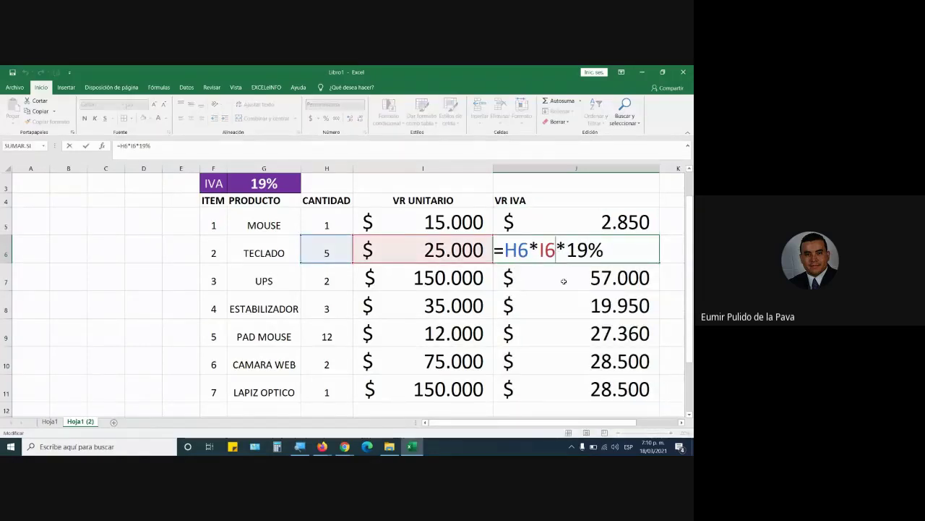
left_click_drag(504, 250, 556, 253)
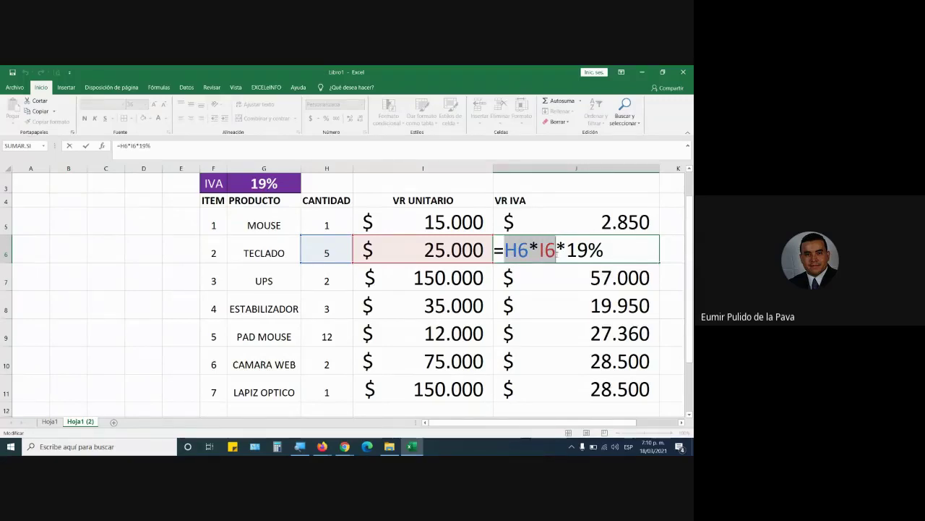
left_click(597, 250)
left_click_drag(603, 250, 504, 257)
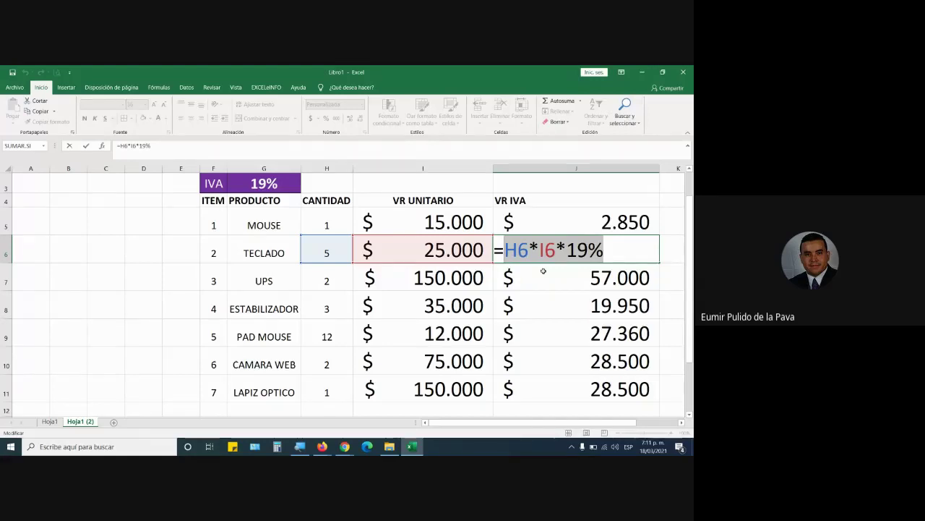
key("Return")
Step through the J7, J9, J10 and J11 formulas, confirming each unchanged
double_click(544, 273)
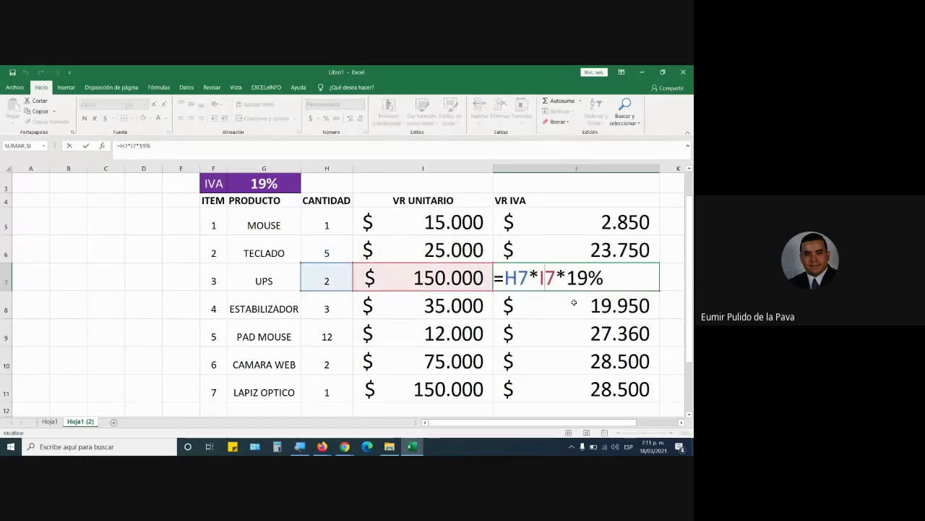
key("Return")
double_click(561, 336)
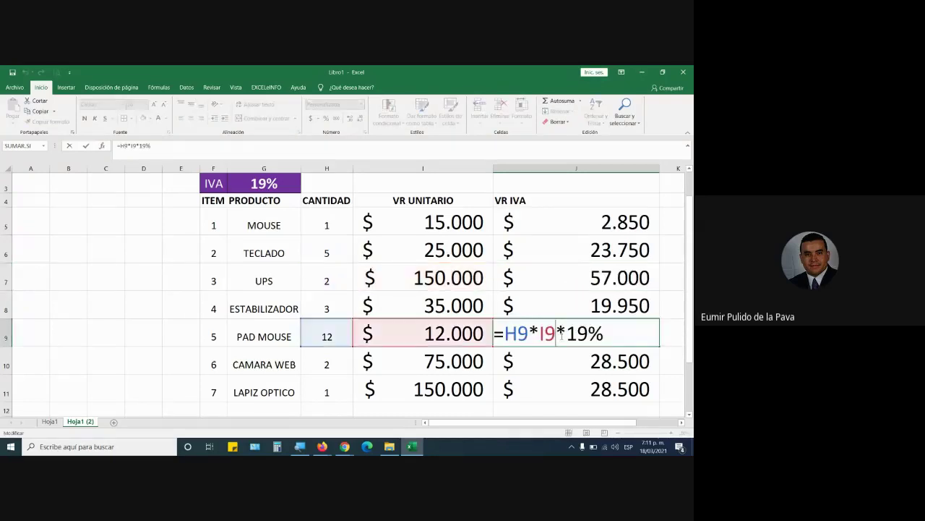
key("Return")
double_click(566, 361)
key("Return")
double_click(567, 380)
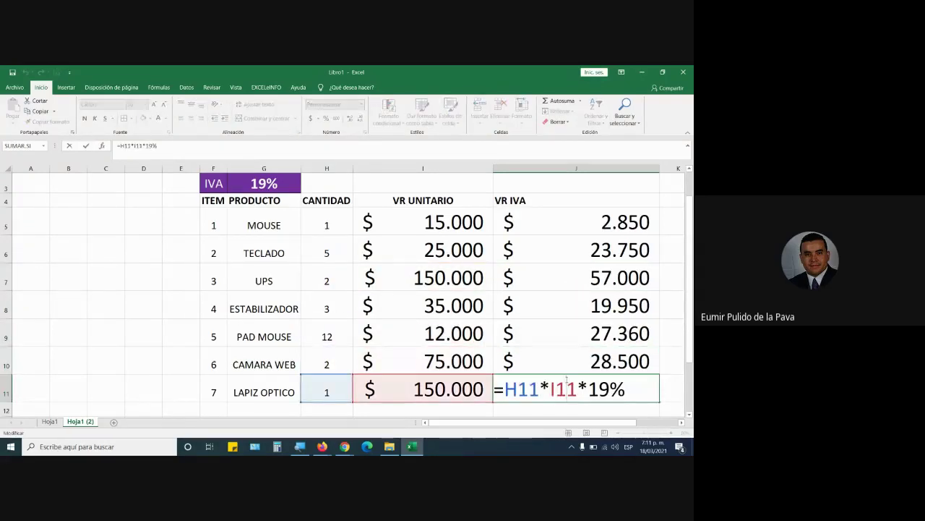
left_click(576, 221)
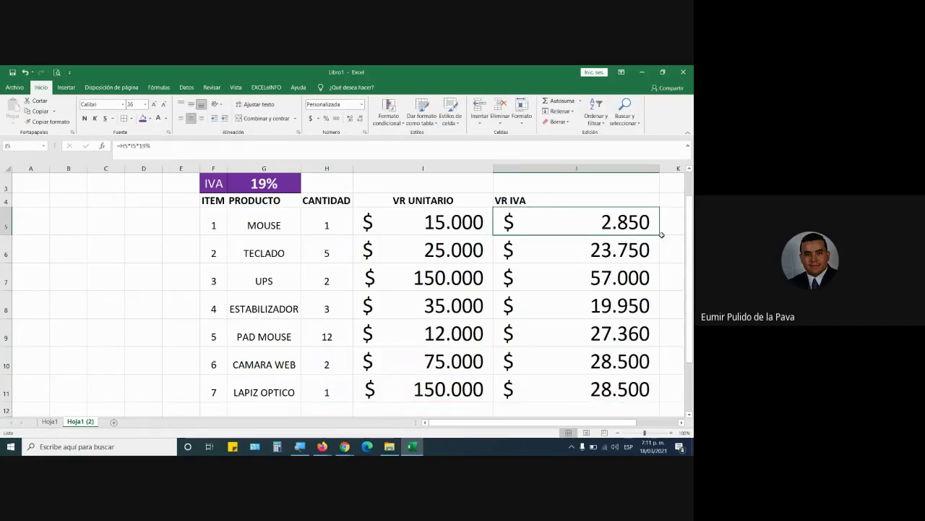
Highlight the H*I references in the J5 and J6 formulas
double_click(563, 228)
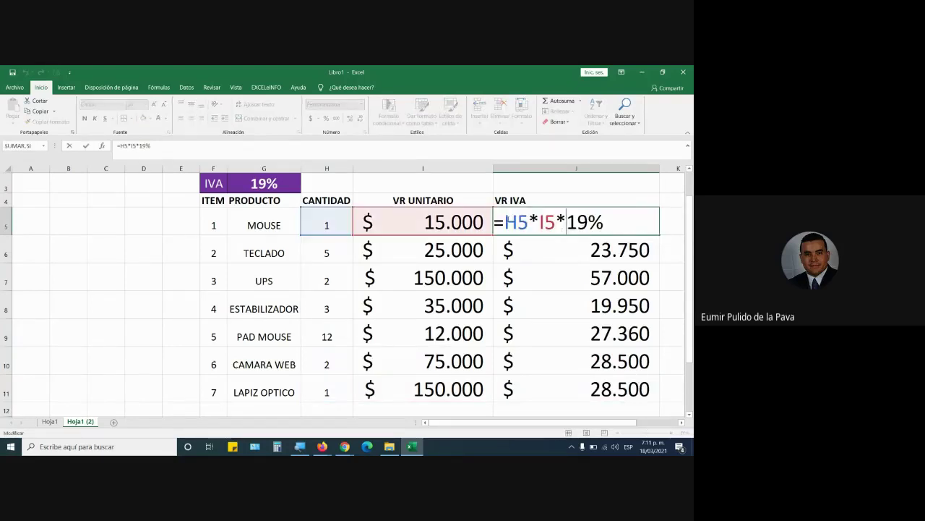
left_click_drag(504, 222, 556, 222)
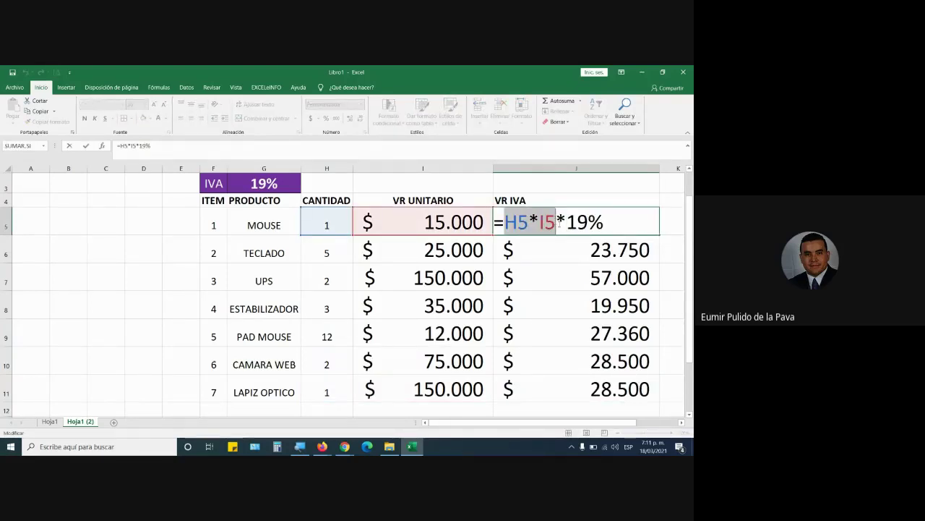
left_click(552, 248)
double_click(551, 248)
left_click_drag(504, 250, 555, 250)
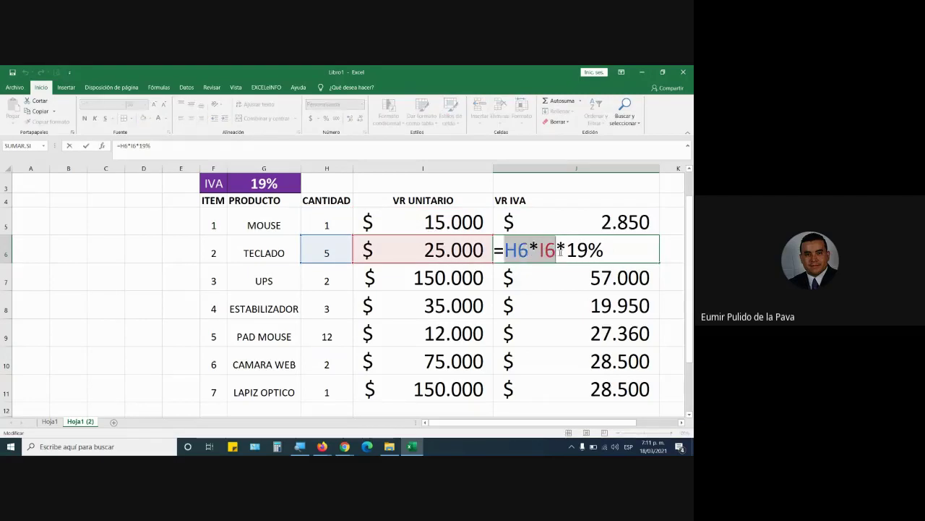
key("Return")
Highlight the H*I references in J7's and J8's formulas, leaving them unchanged
double_click(549, 278)
left_click_drag(517, 277, 555, 278)
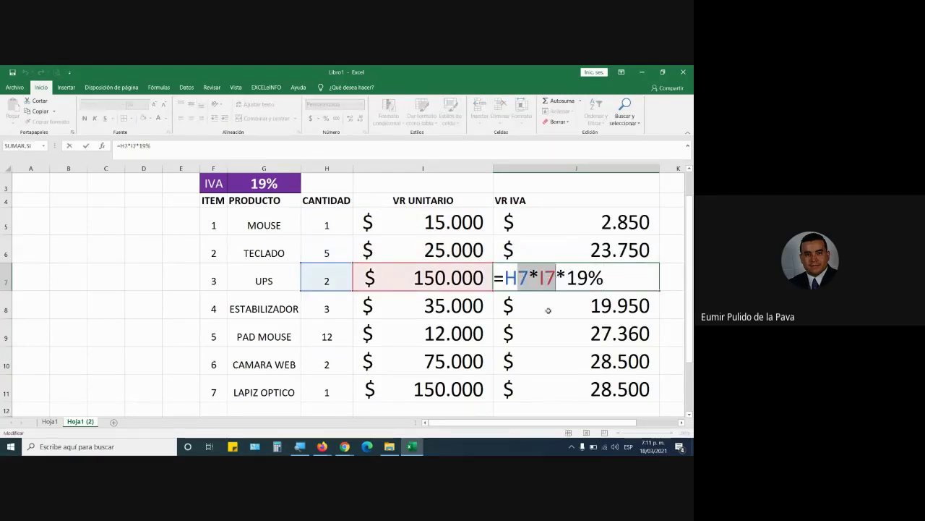
left_click(549, 308)
double_click(549, 308)
left_click_drag(506, 307, 555, 306)
key("Escape")
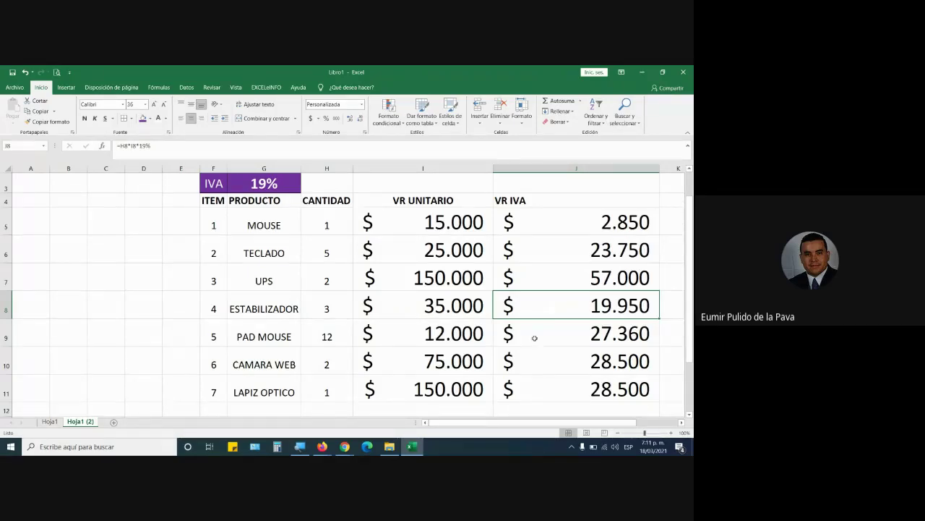
Recheck J10, highlight the 19% constant in J5's formula, then switch to Google Meet
double_click(537, 362)
key("Return")
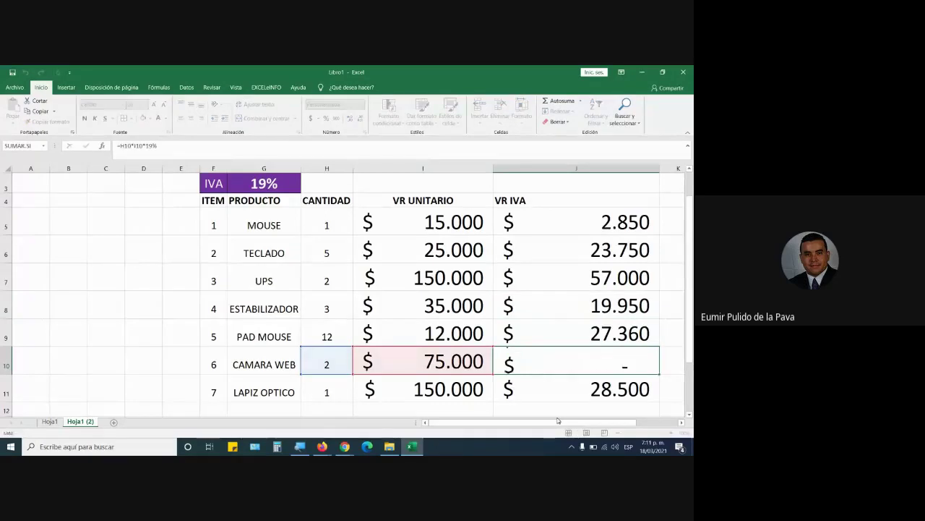
left_click(568, 221)
double_click(568, 222)
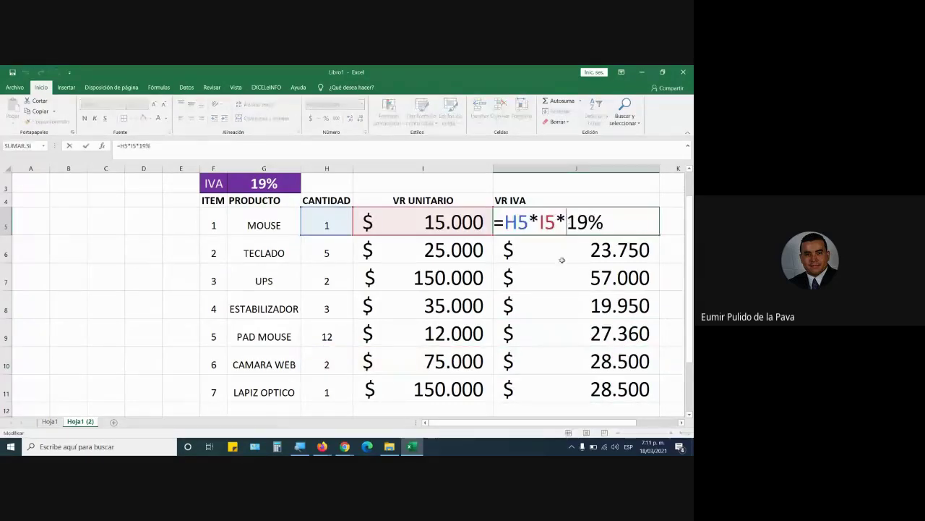
left_click_drag(567, 221, 609, 219)
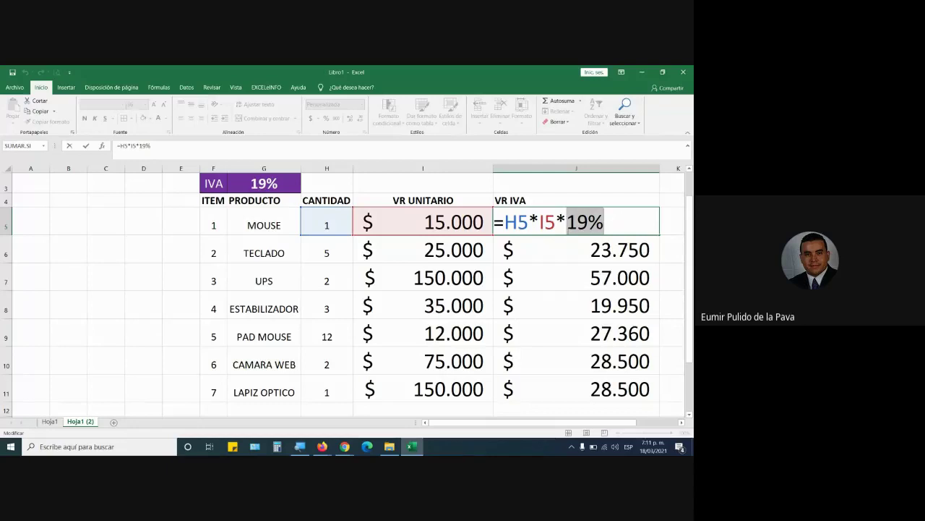
key("alt+Tab")
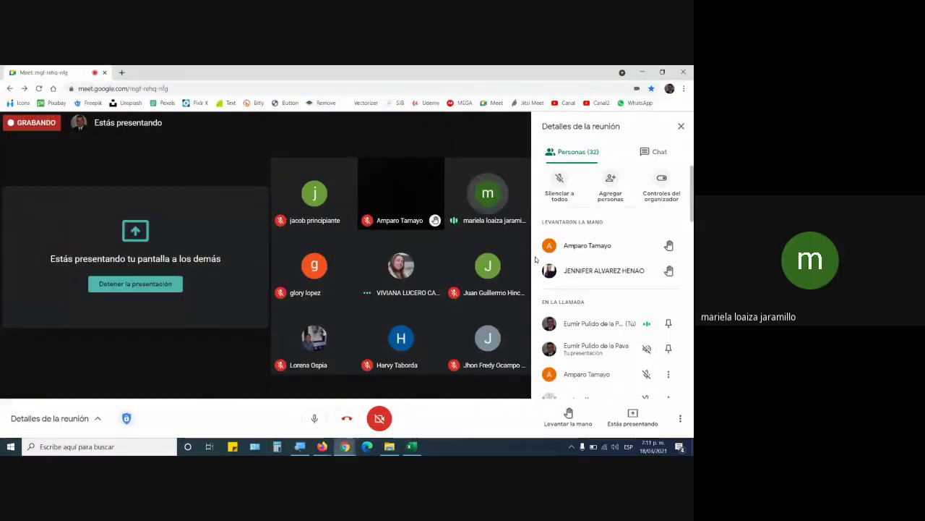
Show the Meet chat messages, then Alt+Tab back to the Excel VR IVA table
left_click(652, 152)
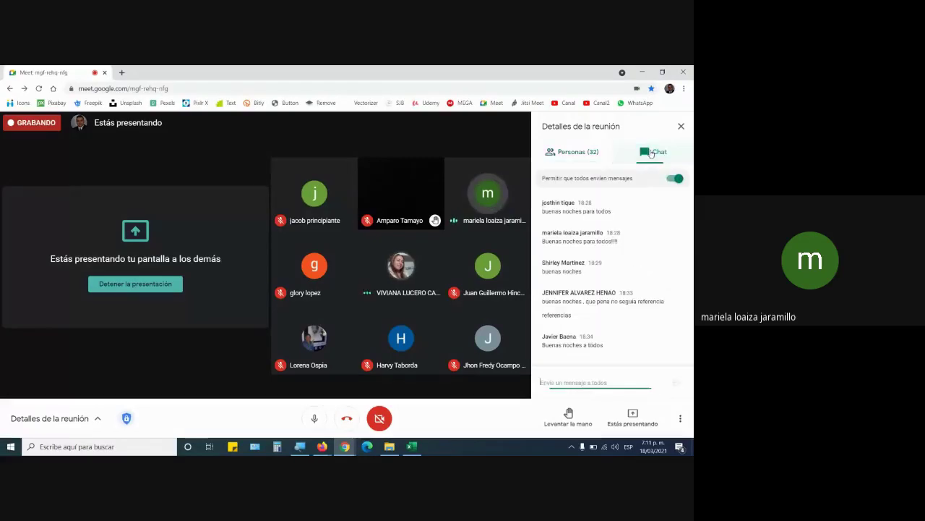
key("alt+Tab")
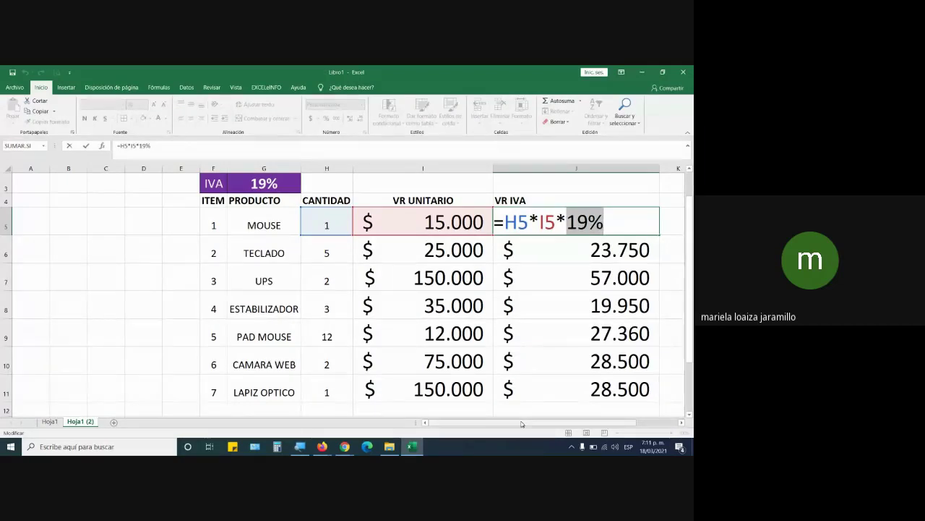
Highlight the fixed 19% in the J5 (MOUSE) and J9 (PAD MOUSE) formulas
key("Return")
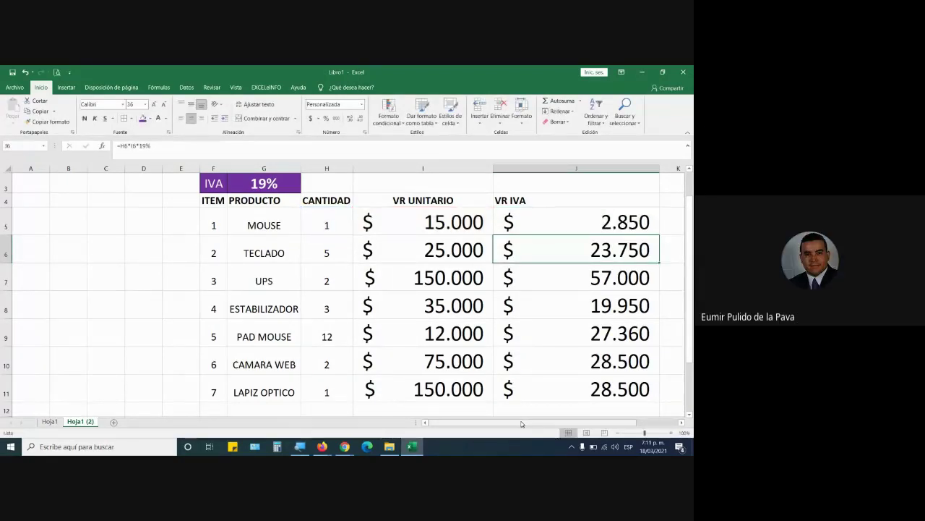
double_click(567, 219)
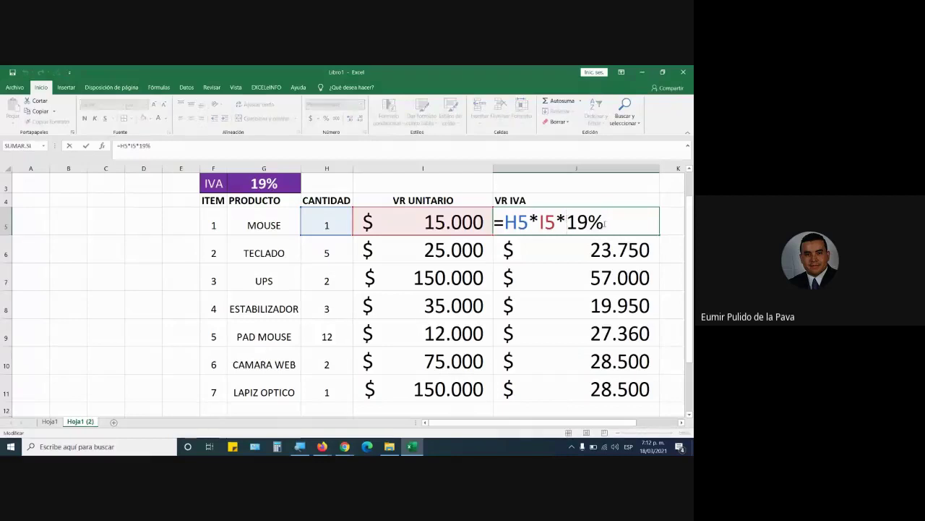
left_click_drag(604, 224, 625, 228)
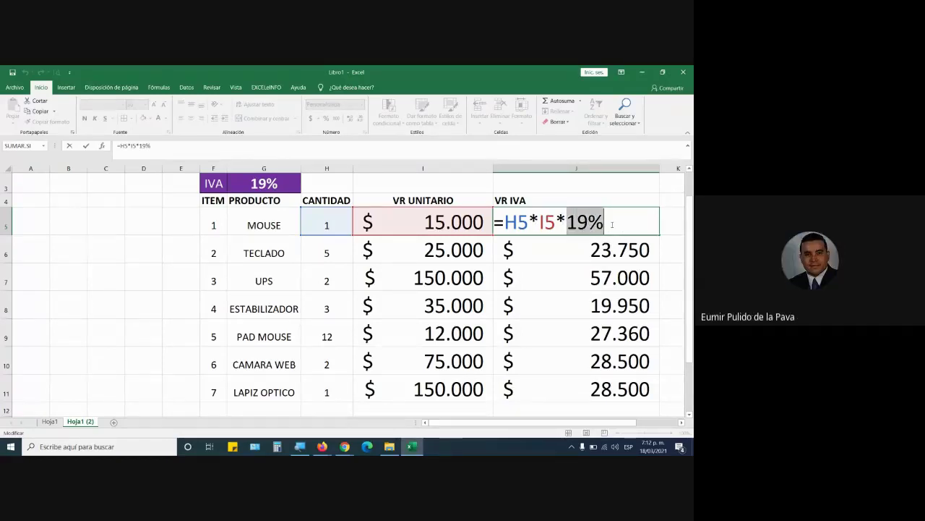
key("Return")
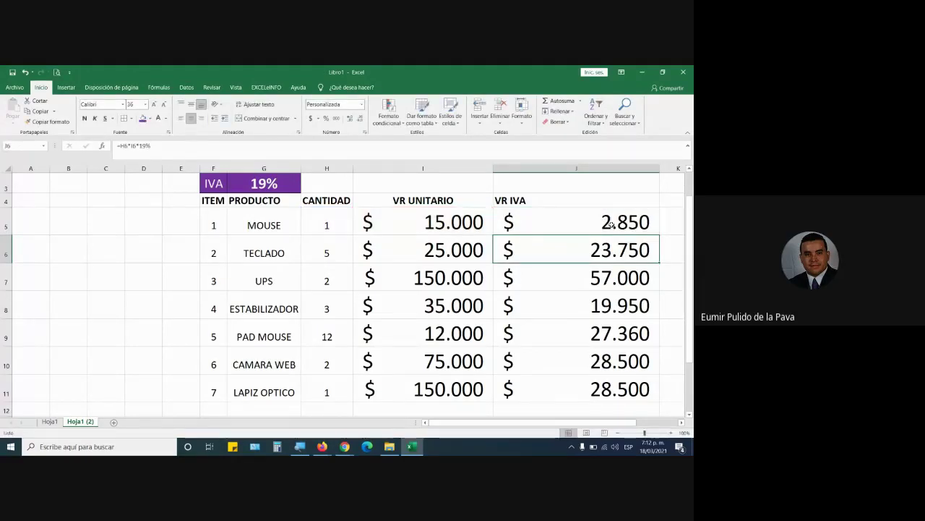
double_click(578, 332)
left_click_drag(568, 334, 627, 331)
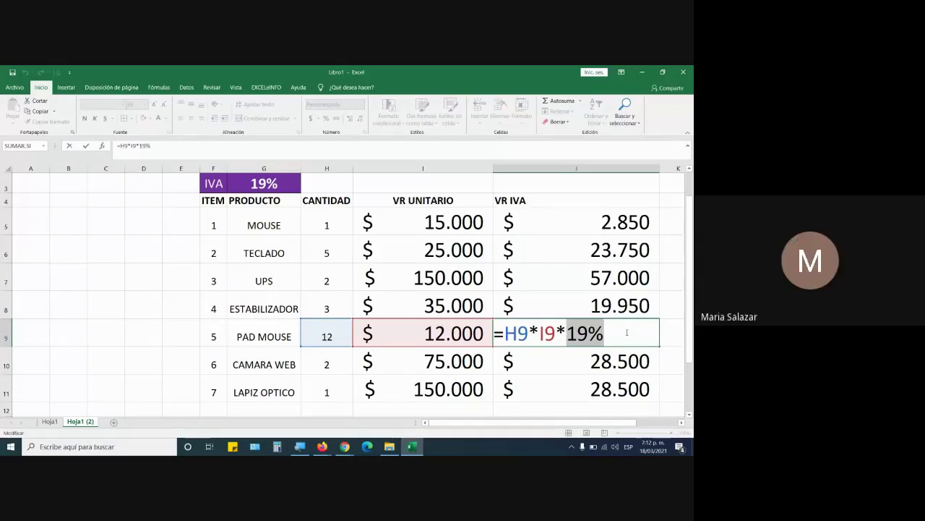
key("Return")
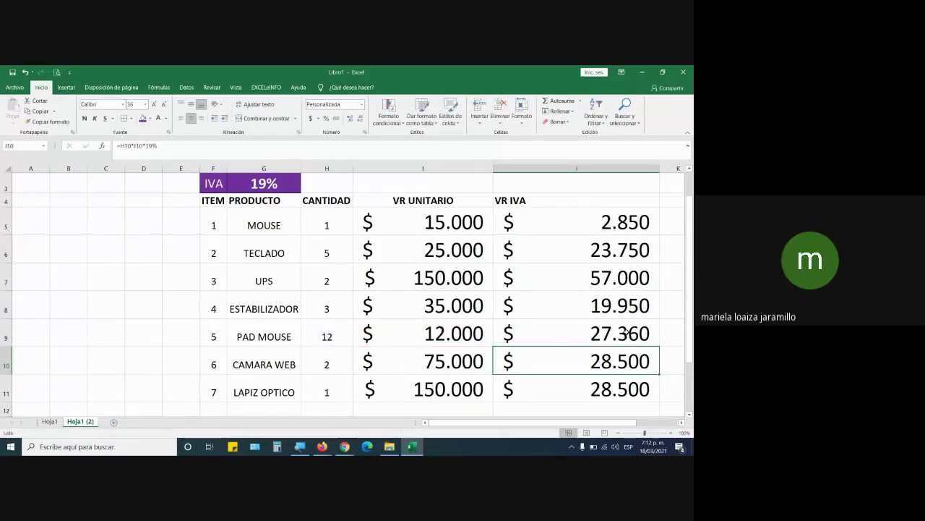
Highlight 19% in J5's formula again, then bring the Google Meet window forward
left_click(553, 223)
double_click(571, 225)
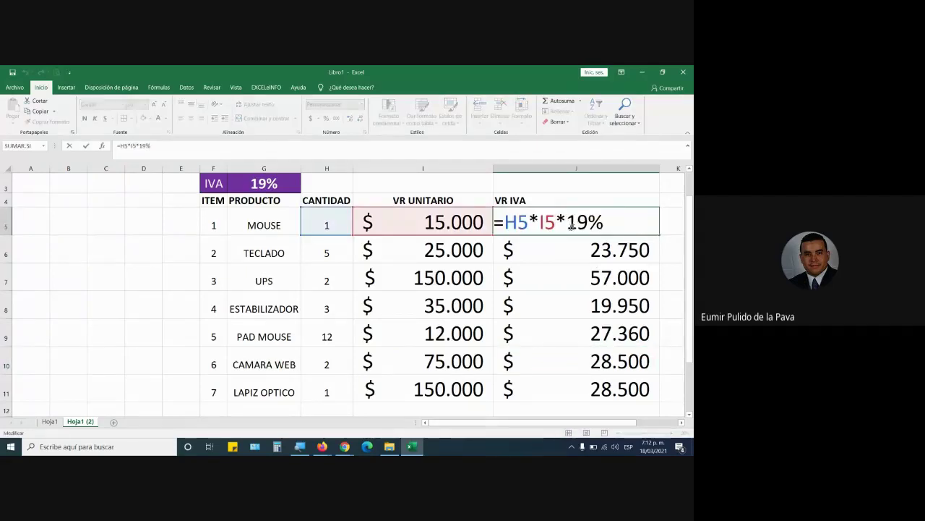
left_click_drag(569, 226, 634, 224)
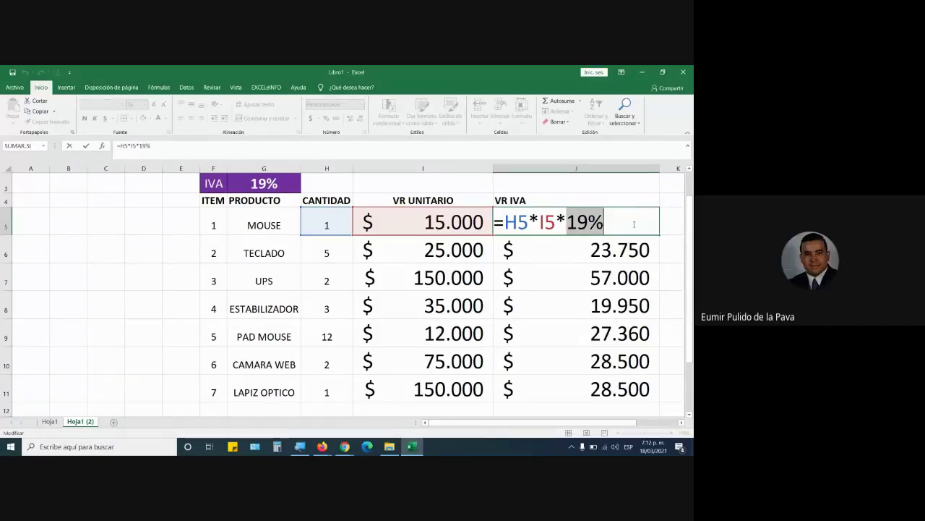
key("Return")
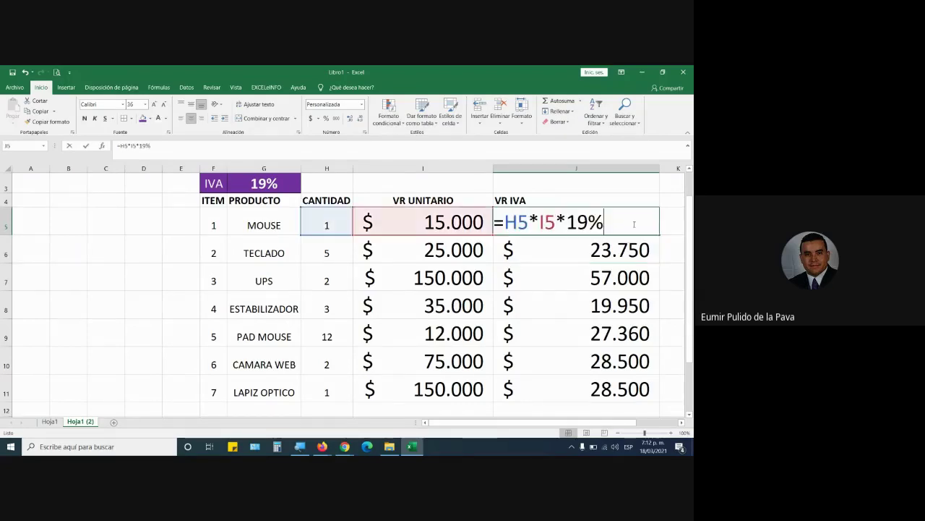
double_click(634, 223)
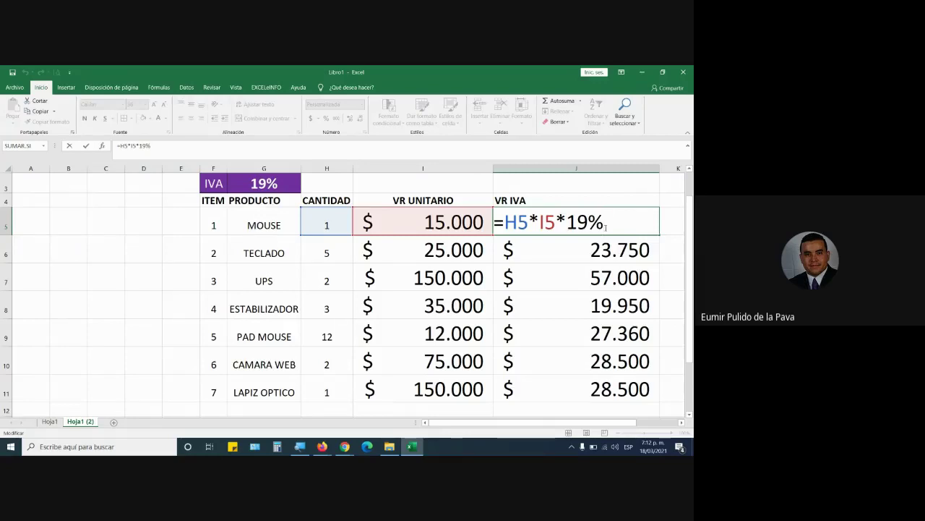
left_click_drag(568, 226, 630, 227)
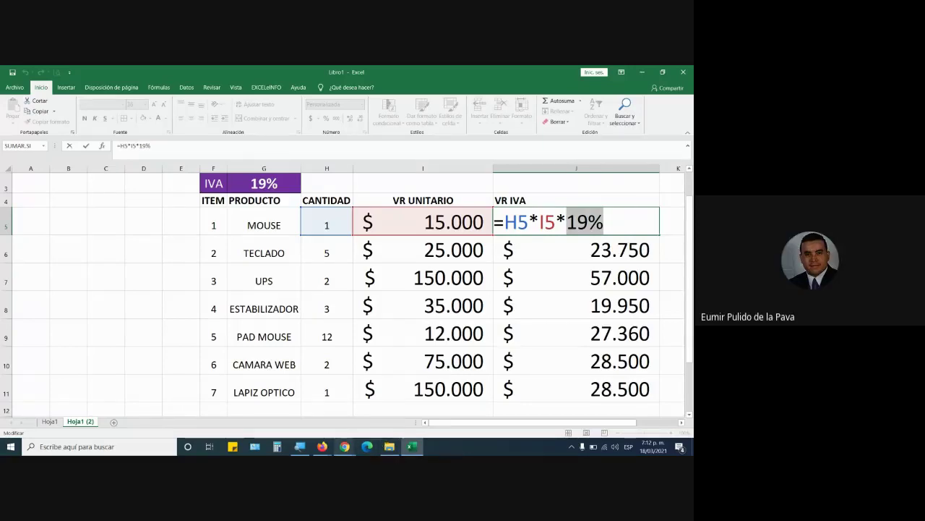
left_click(343, 444)
left_click(329, 427)
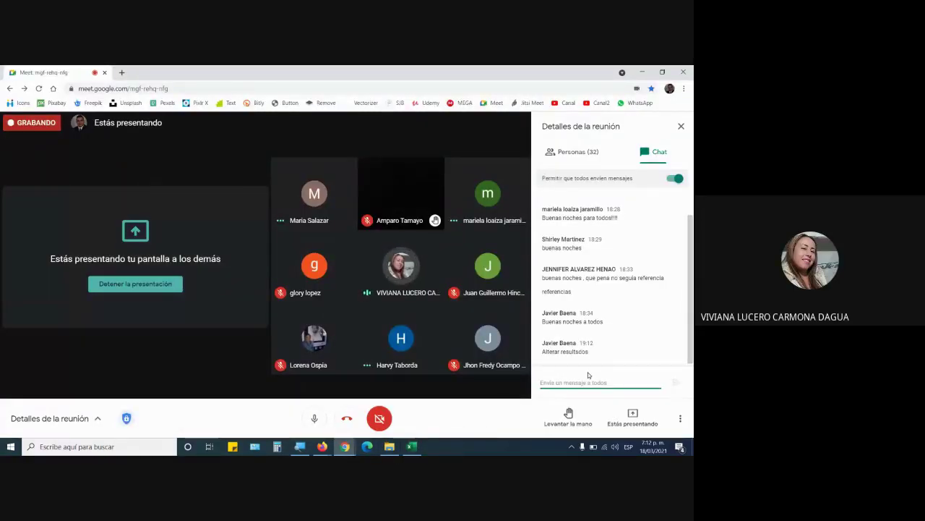
key("alt+Tab")
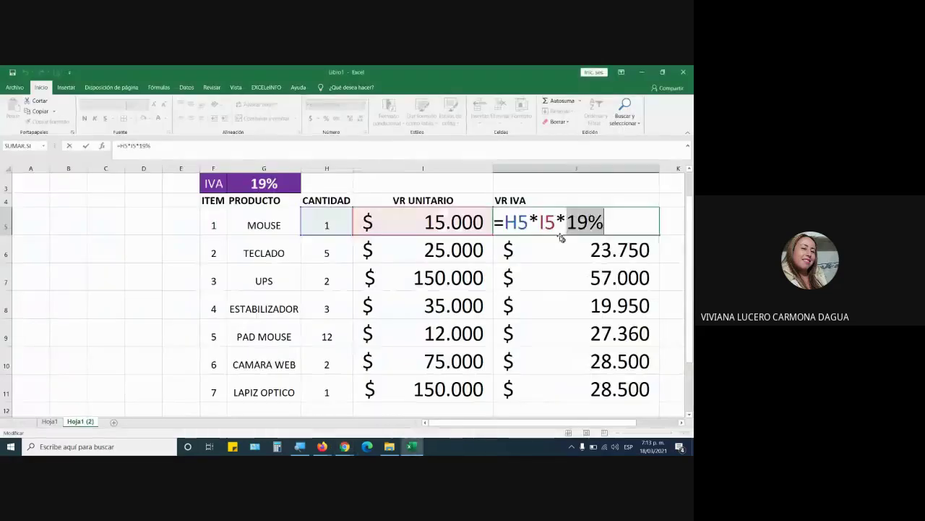
left_click_drag(566, 222, 617, 223)
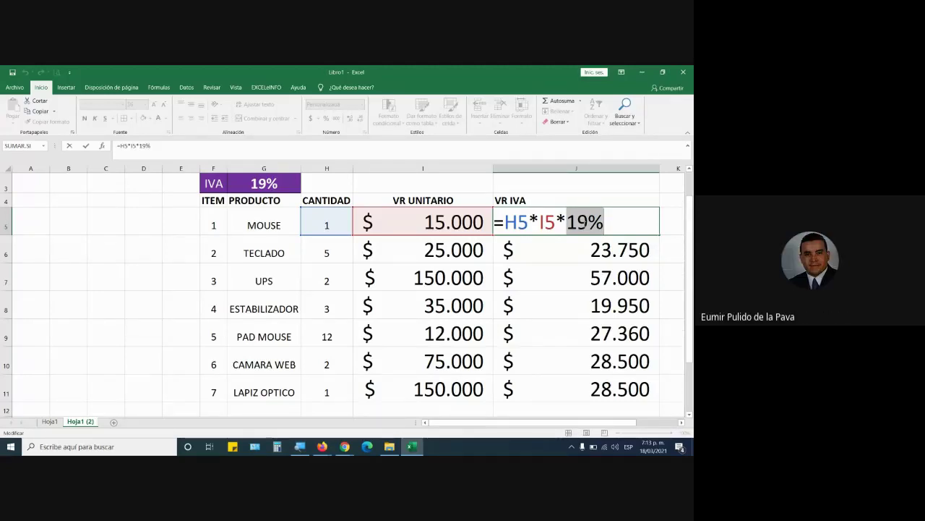
left_click_drag(588, 223, 612, 229)
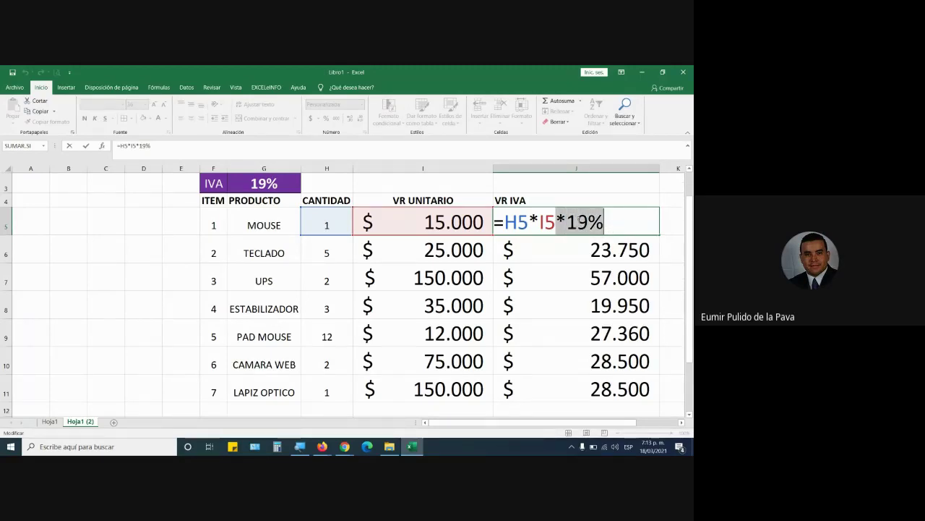
left_click(568, 223)
left_click_drag(567, 230, 620, 224)
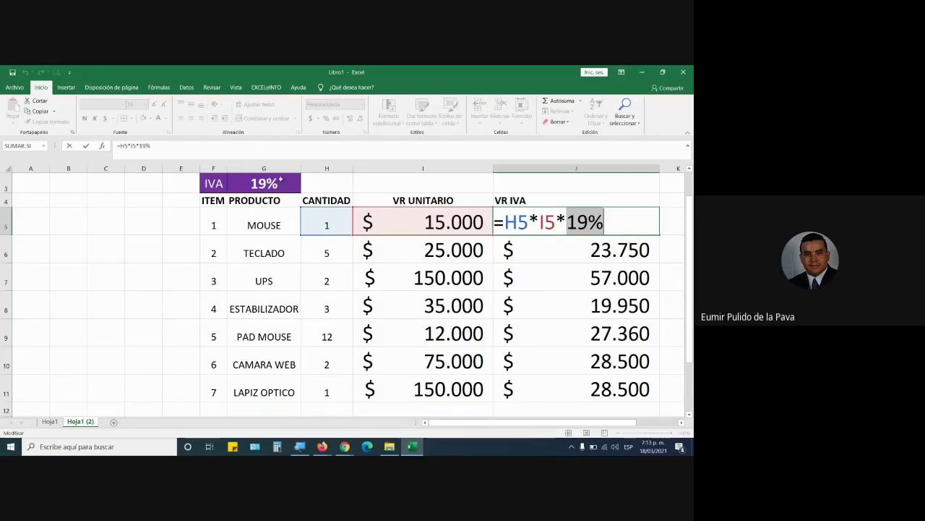
Confirm J5's formula and change the IVA rate cell G3 to 16%
left_click(281, 186)
key("ctrl+Return")
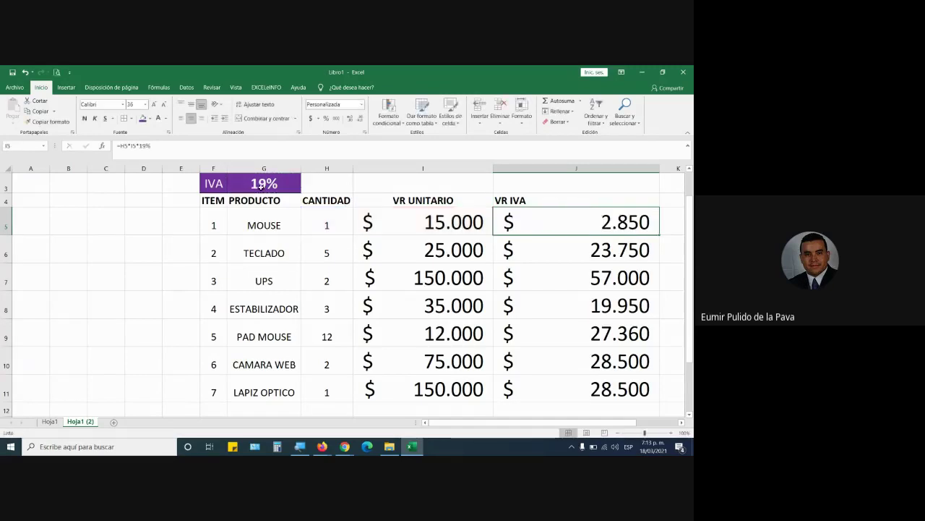
left_click(262, 187)
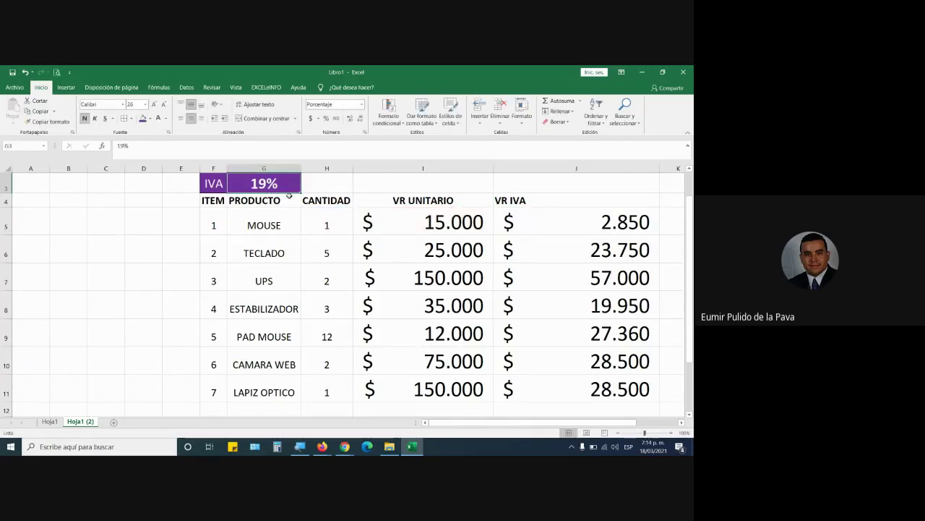
scroll(288, 196, "up", 1)
type("16")
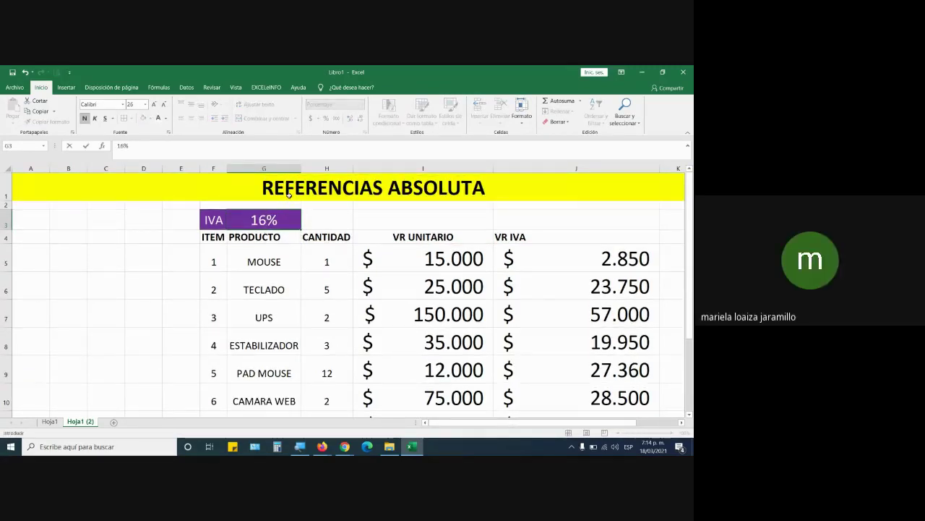
key("Return")
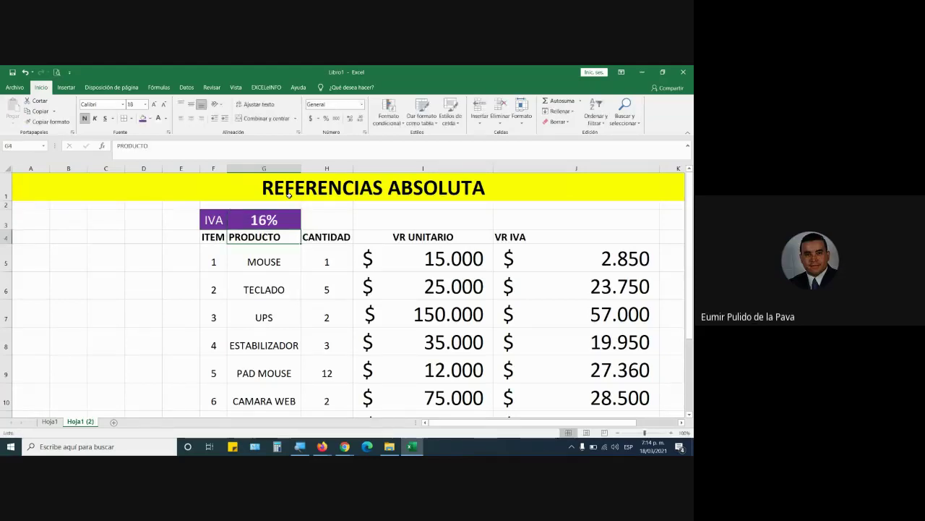
Edit J5's formula from 19% to =H5*I5*16%, making MOUSE's VR IVA $ 2.400
left_click_drag(588, 263, 579, 385)
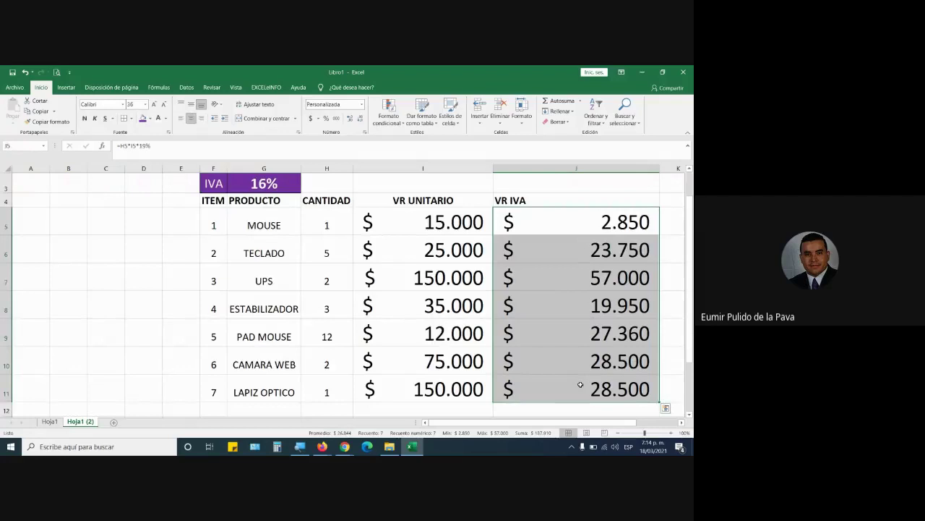
double_click(589, 222)
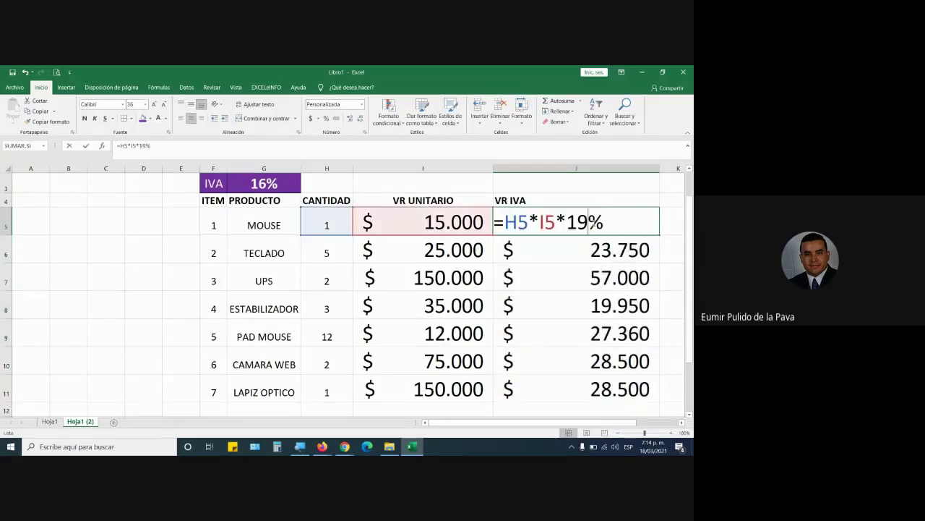
left_click_drag(567, 223, 642, 233)
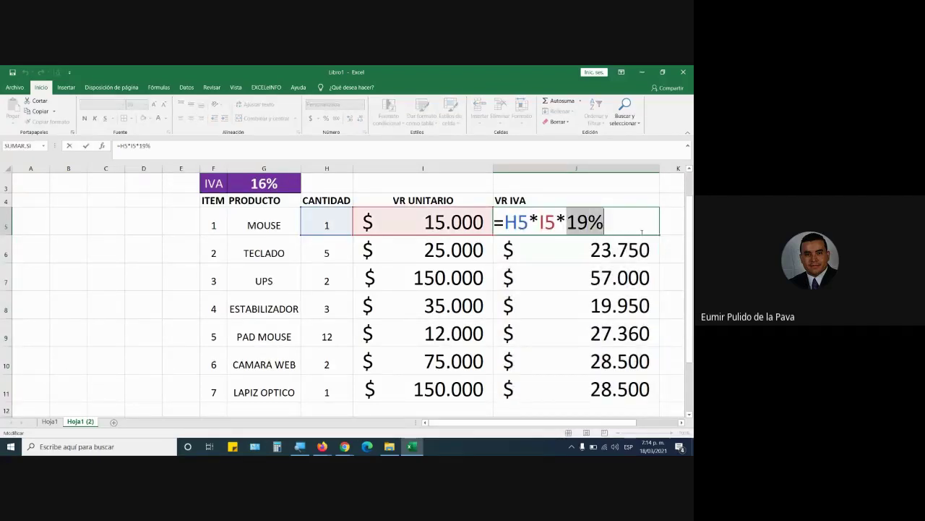
key("Return")
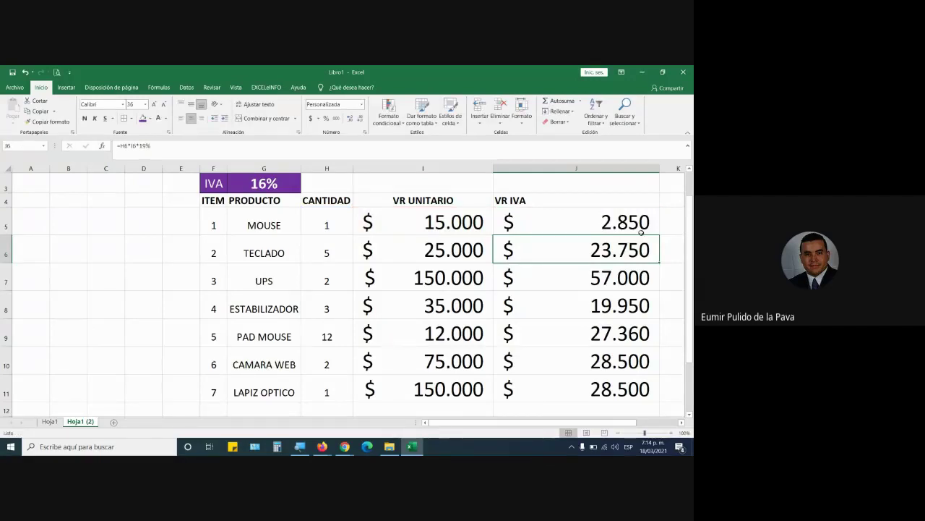
double_click(581, 215)
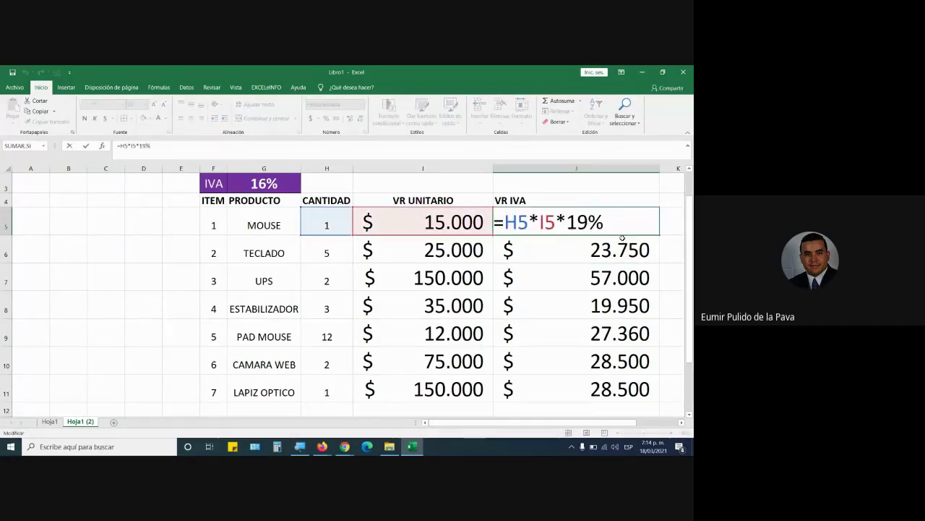
key("BackSpace")
type("6")
key("Return")
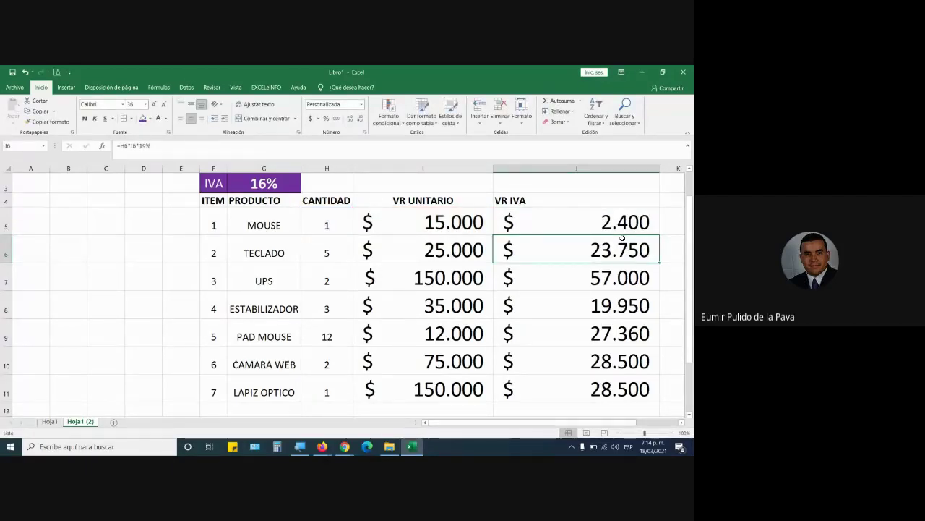
left_click(593, 214)
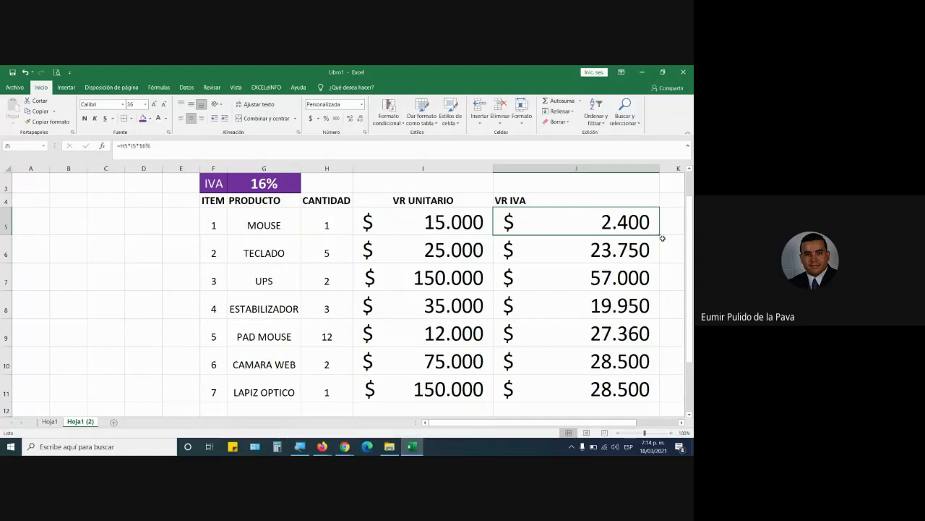
Fill J5's 16% formula down to J11, giving values from 2.400 to 24.000
left_click_drag(660, 234, 648, 393)
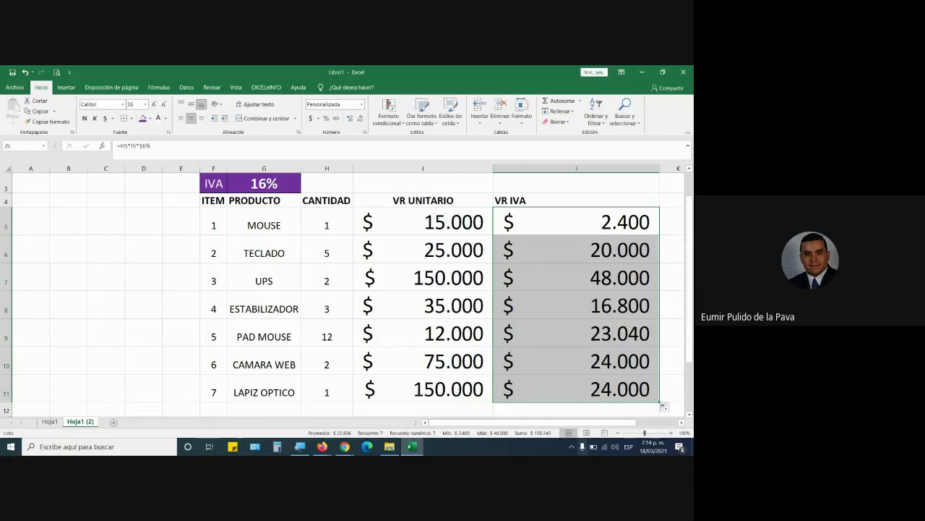
Switch to the Meet call, mute all participants from the People list, and return to Excel
left_click(344, 446)
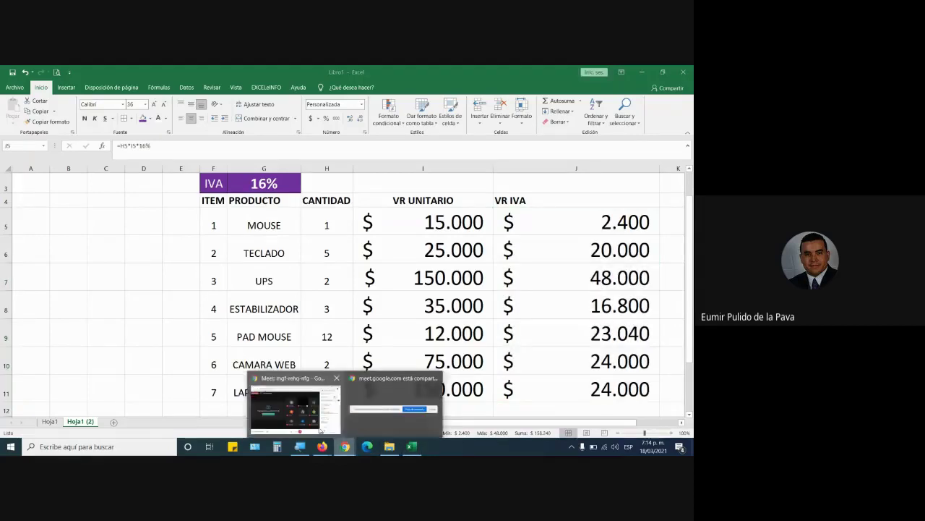
left_click(293, 410)
left_click(570, 153)
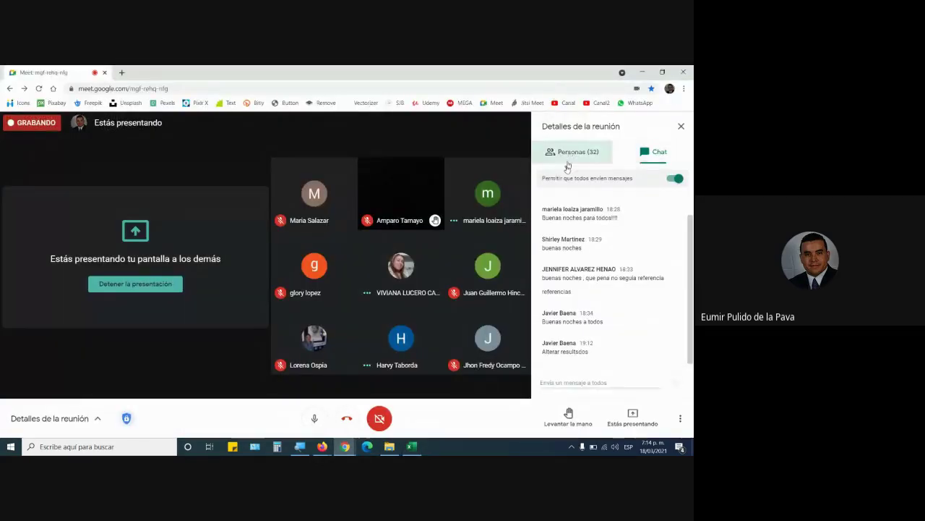
left_click(558, 180)
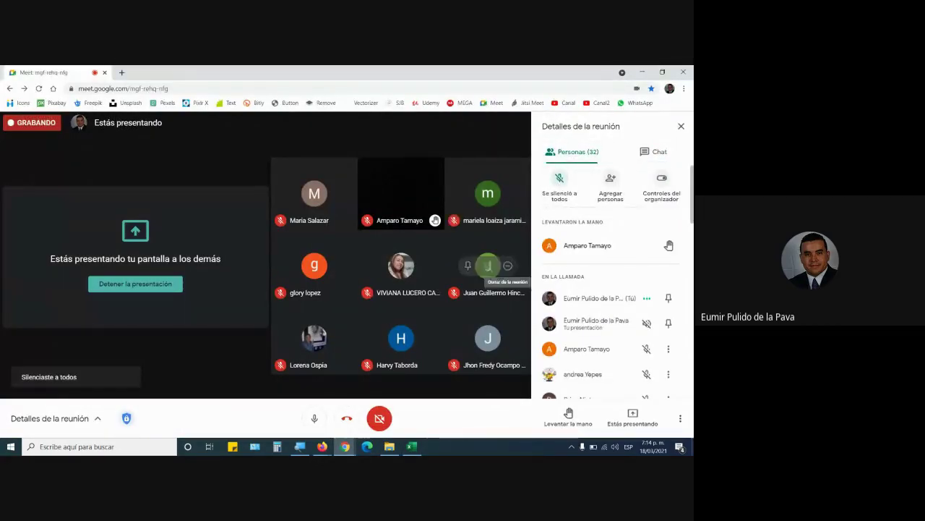
left_click(413, 447)
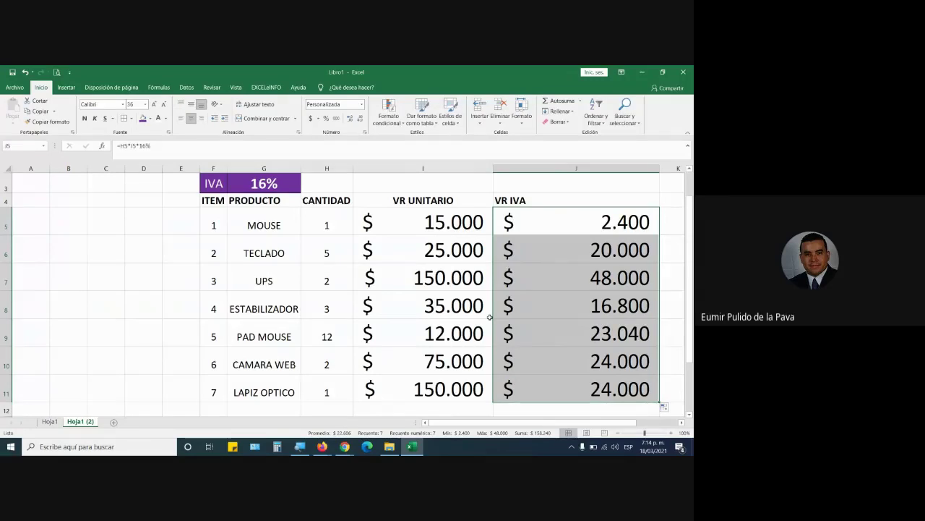
Replace the fixed 16% in J5 with the G3 reference, giving =H5*I5*G3
double_click(539, 219)
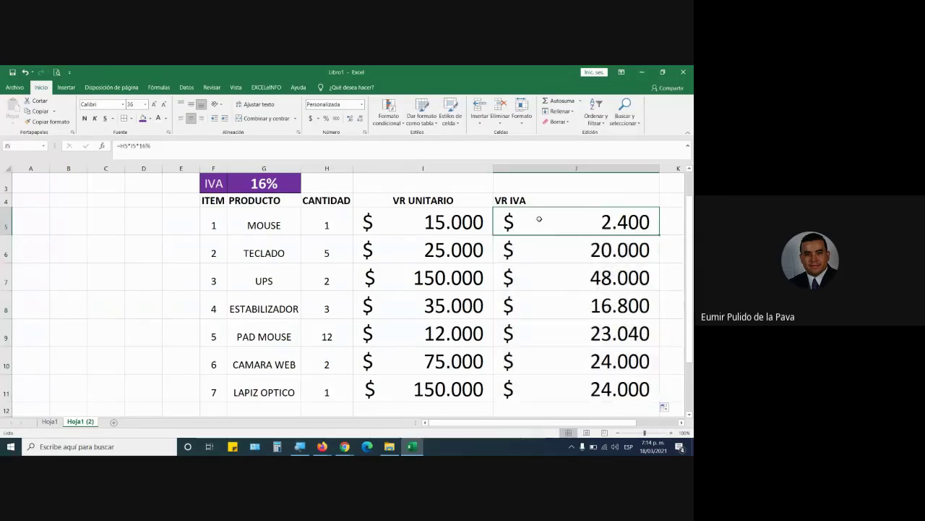
double_click(581, 222)
left_click(617, 220)
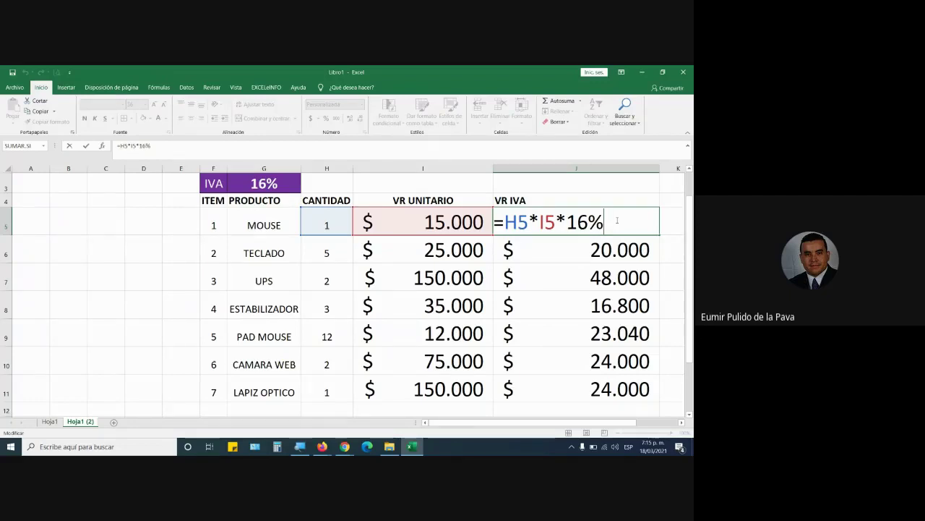
key("BackSpace")
key("BackSpace")
key("BackSpace")
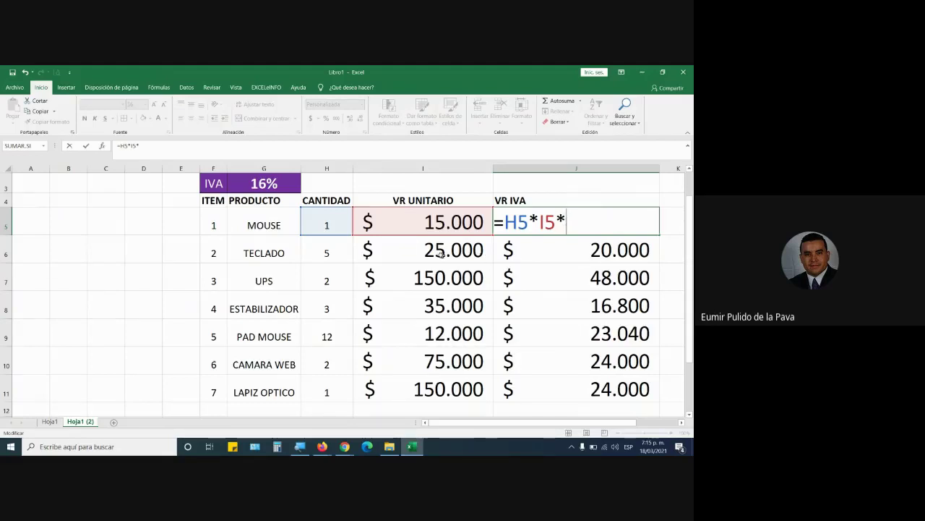
left_click(274, 183)
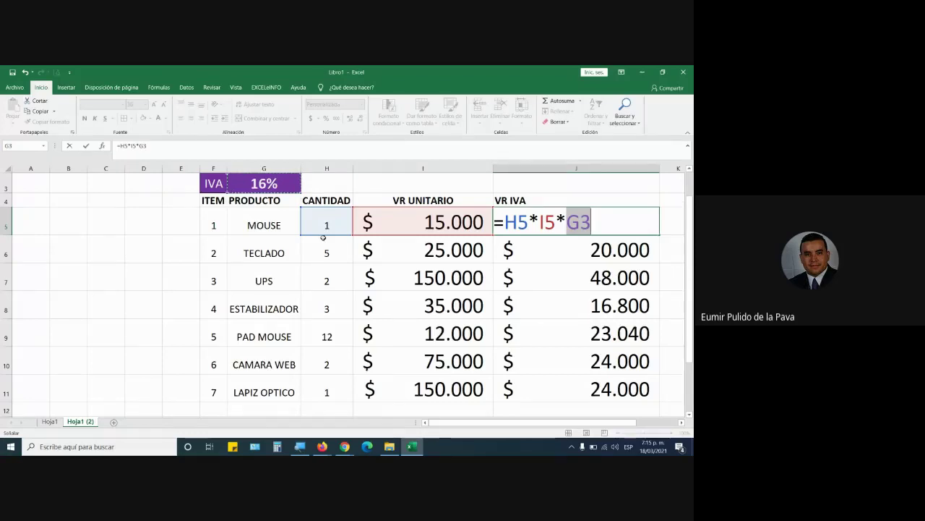
key("Return")
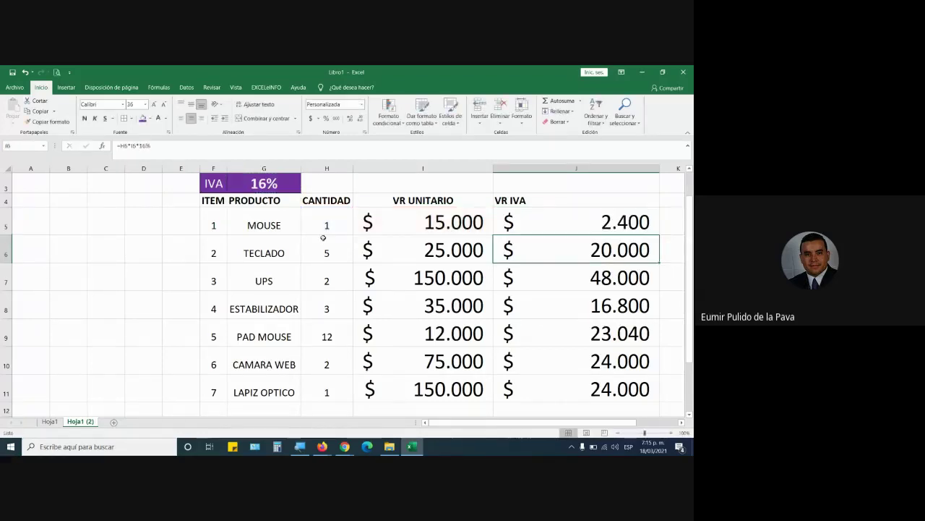
Verify J5's G3 reference and set G3 back to 19%, so MOUSE's VR IVA shows $ 2.850
left_click(557, 219)
double_click(576, 221)
left_click_drag(591, 221, 564, 225)
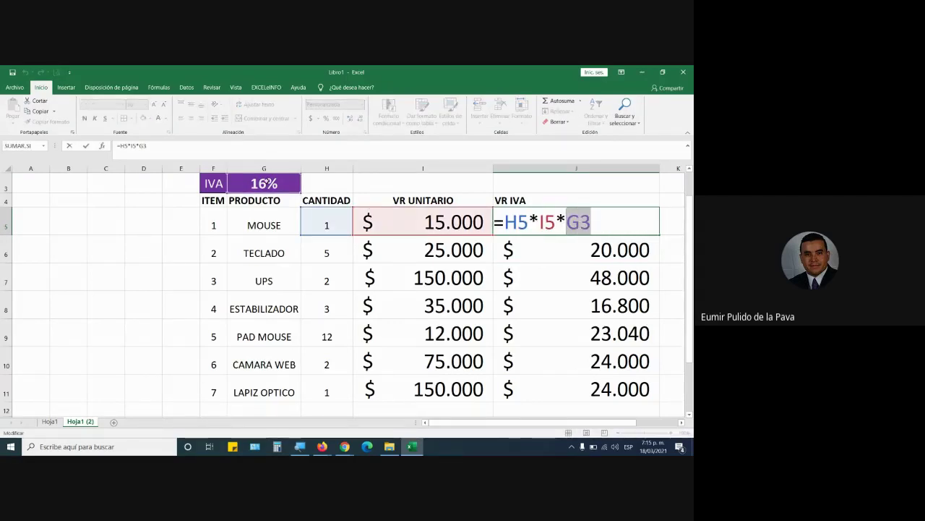
key("ctrl+Return")
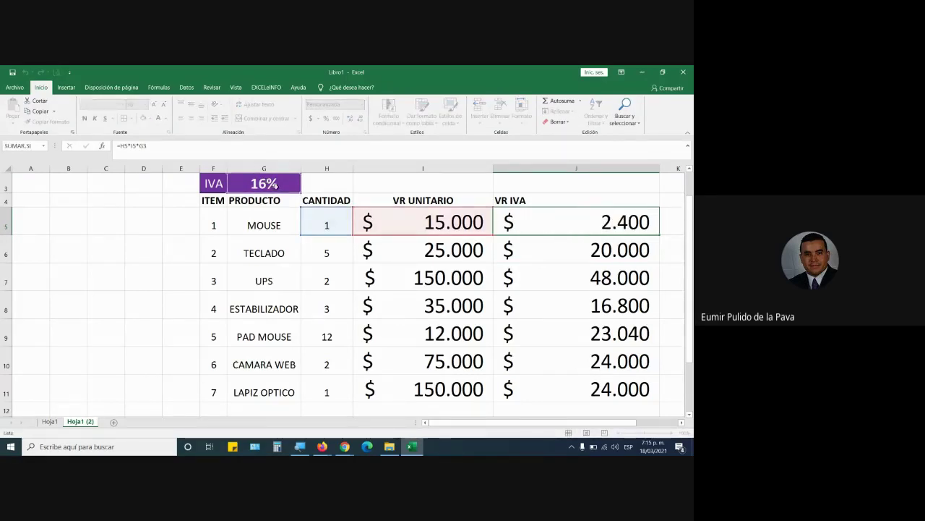
left_click(265, 183)
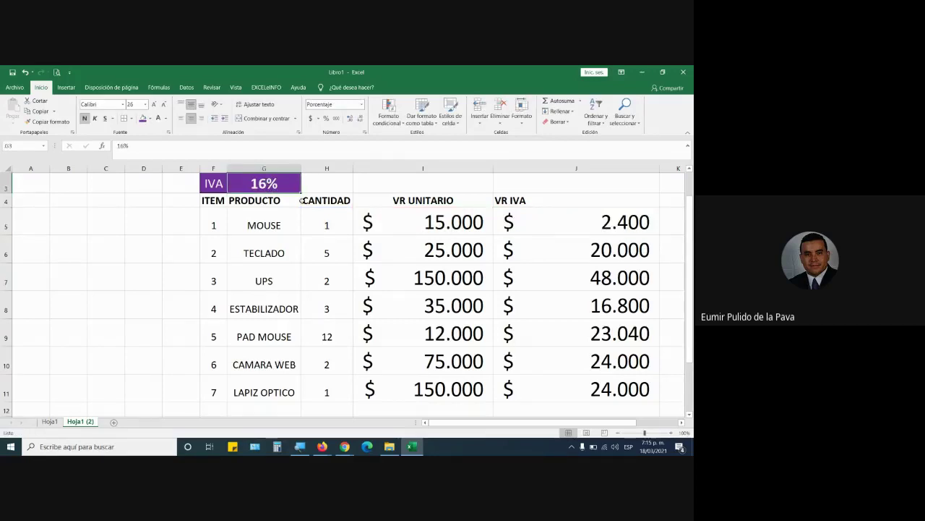
type("19")
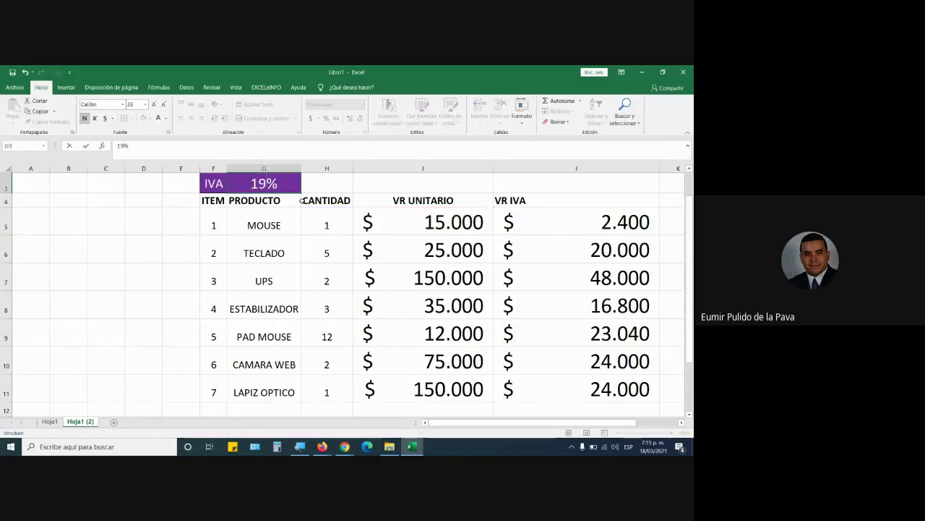
key("Return")
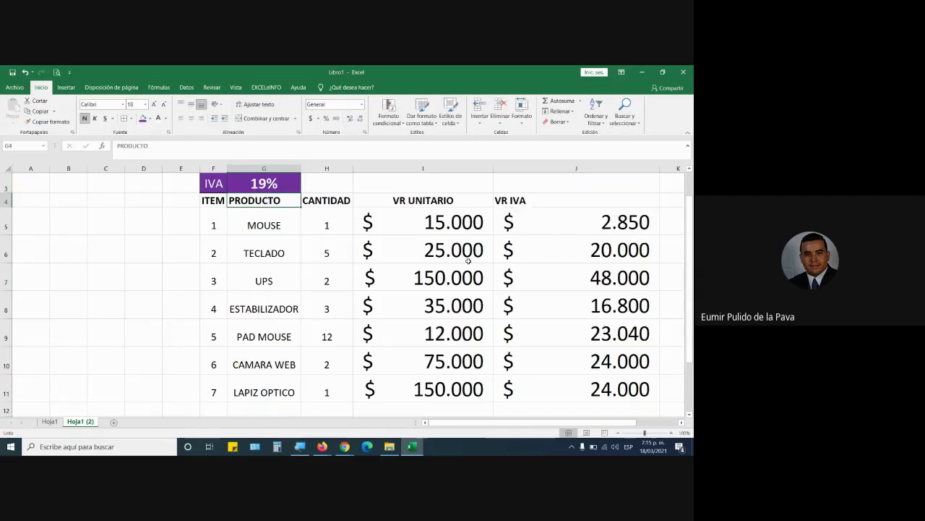
Check J5's =H5*I5*G3 and G3, then fill J5 down to J11, producing #¡VALOR! in J6–J11
left_click(576, 220)
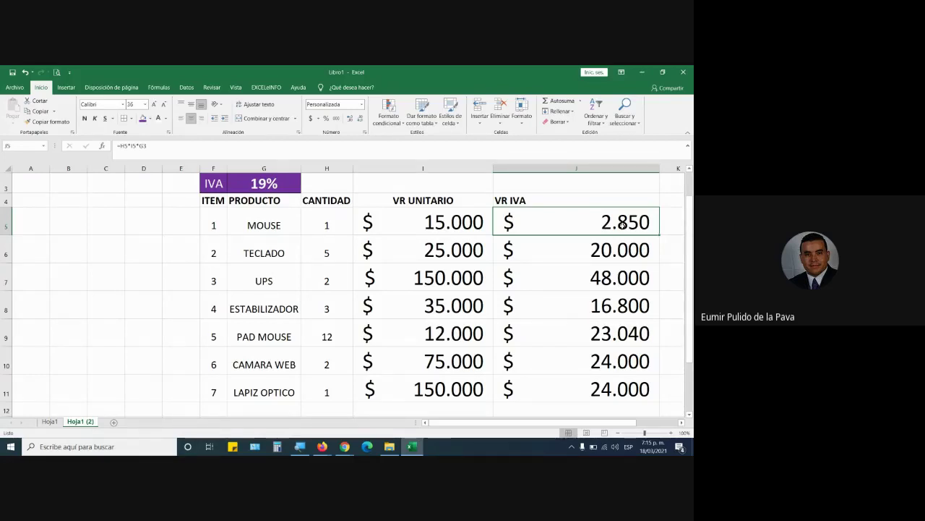
left_click(275, 179)
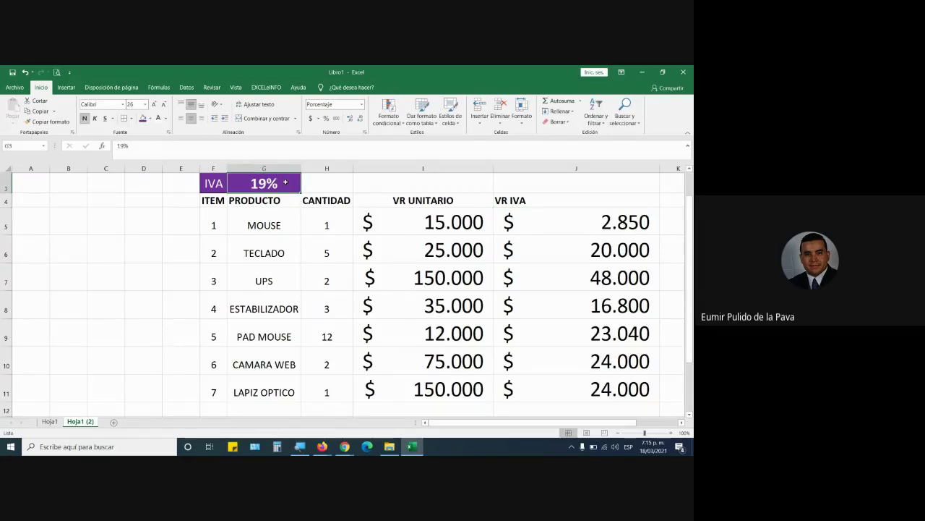
left_click(580, 225)
left_click_drag(580, 226, 580, 387)
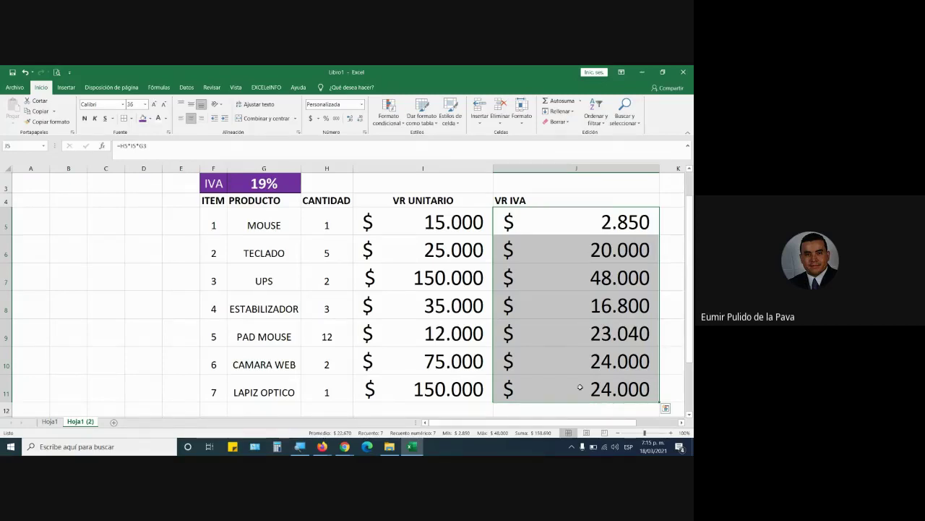
double_click(621, 217)
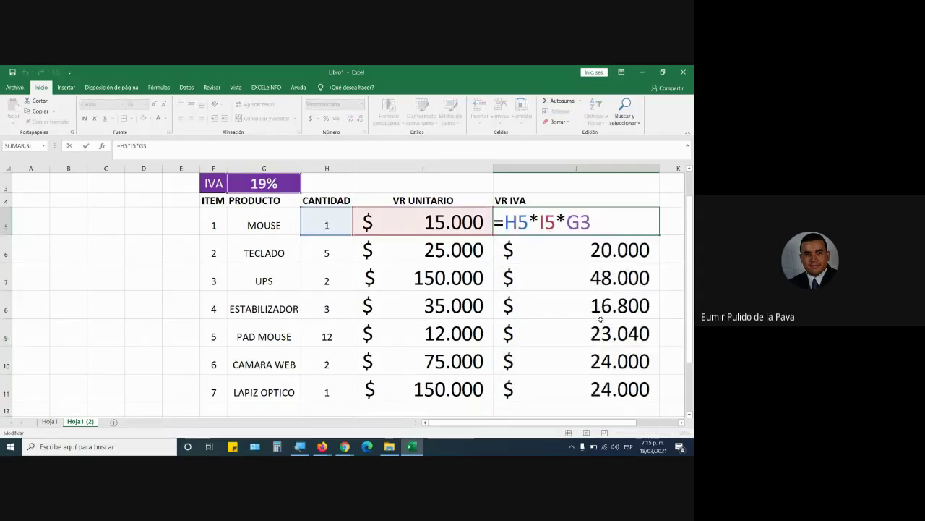
key("Return")
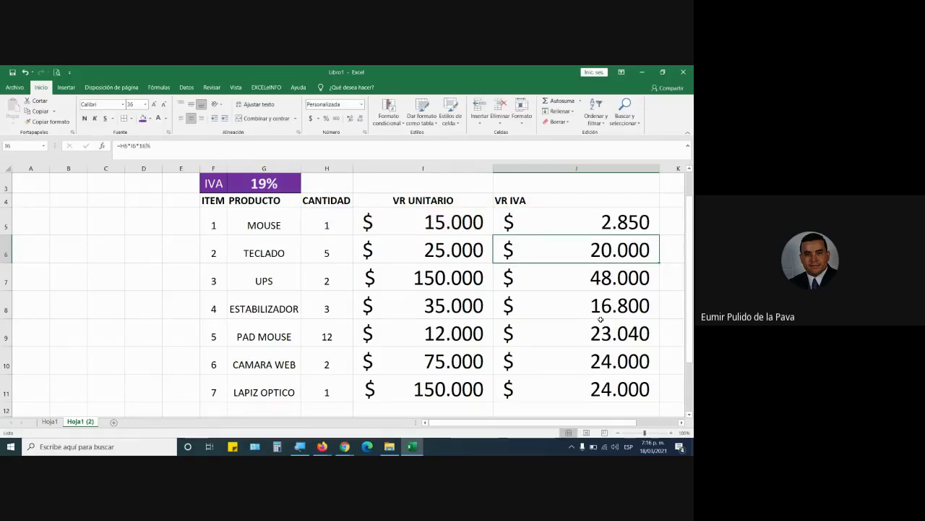
left_click(584, 230)
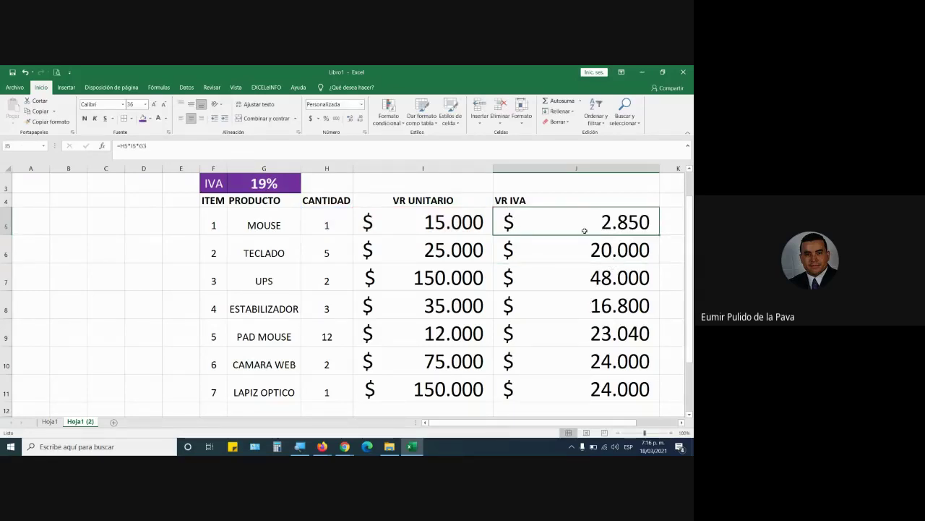
left_click_drag(659, 234, 651, 396)
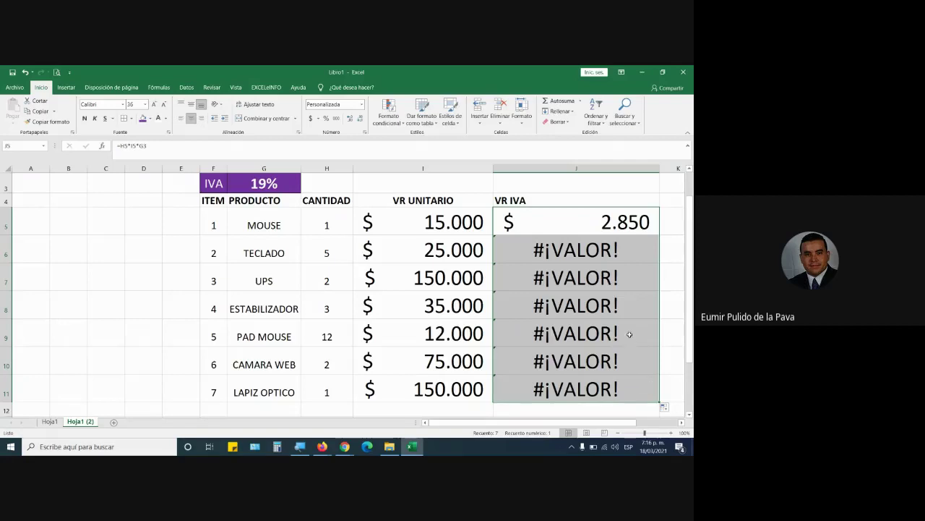
double_click(556, 226)
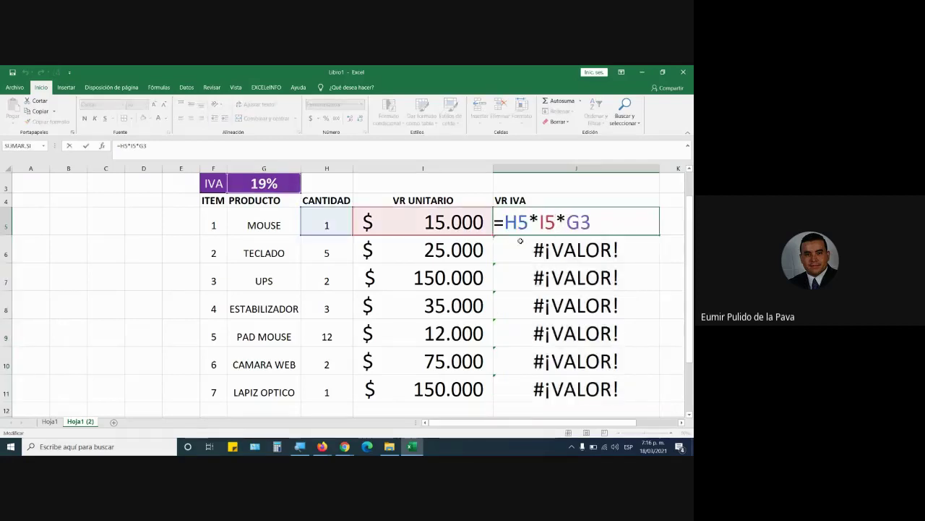
left_click_drag(504, 222, 567, 222)
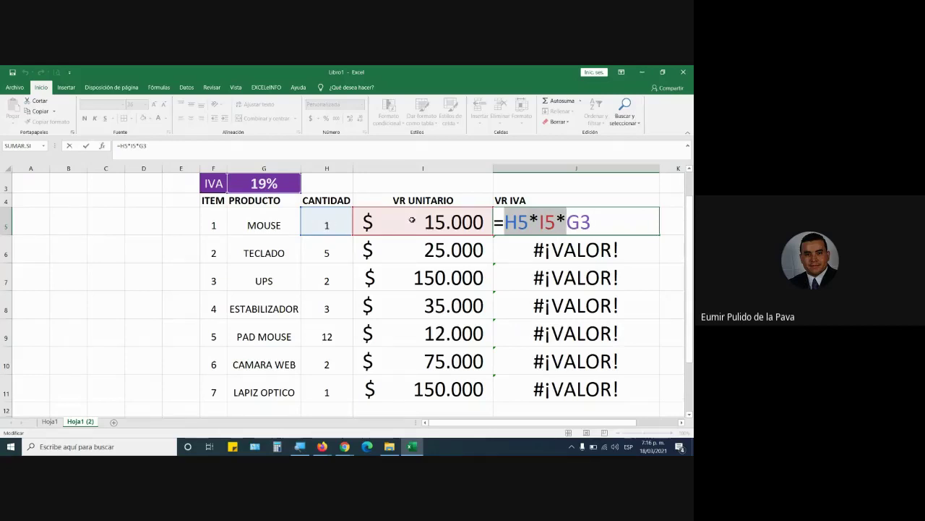
double_click(578, 222)
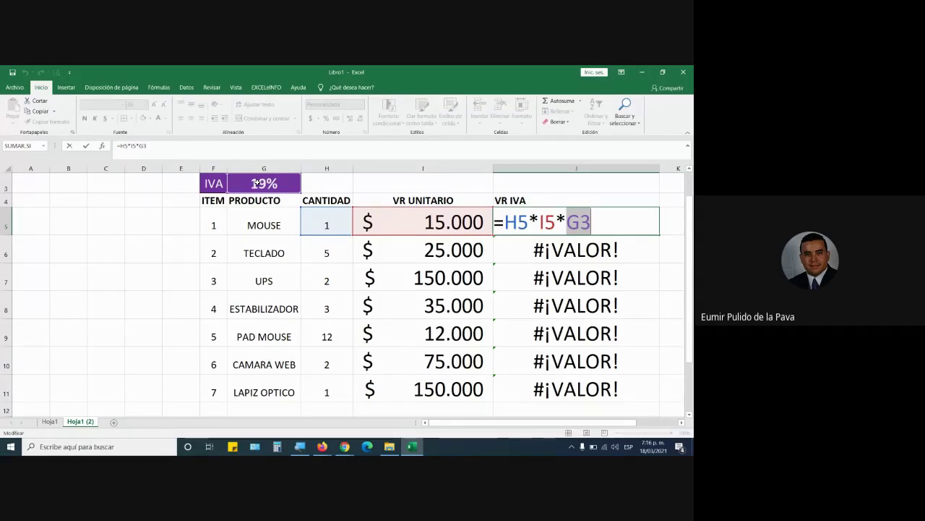
key("ctrl+Return")
double_click(633, 246)
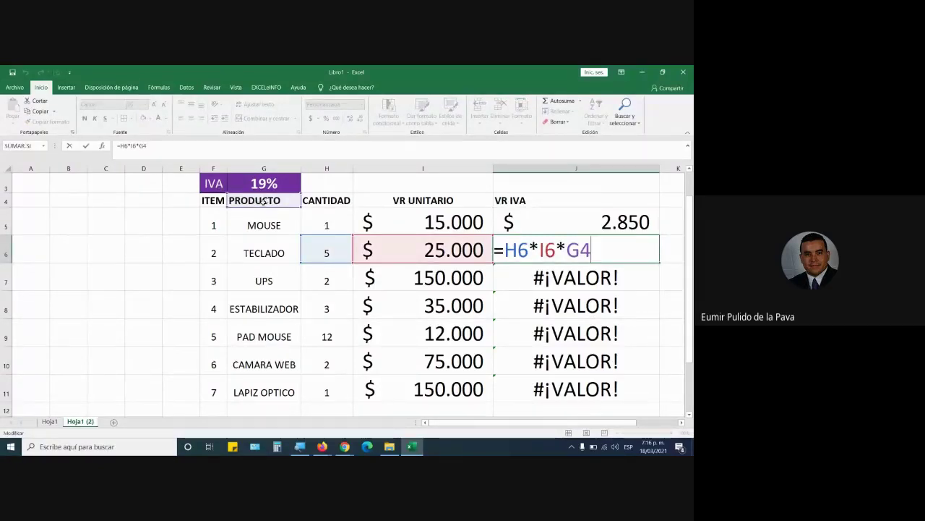
left_click_drag(567, 250, 603, 248)
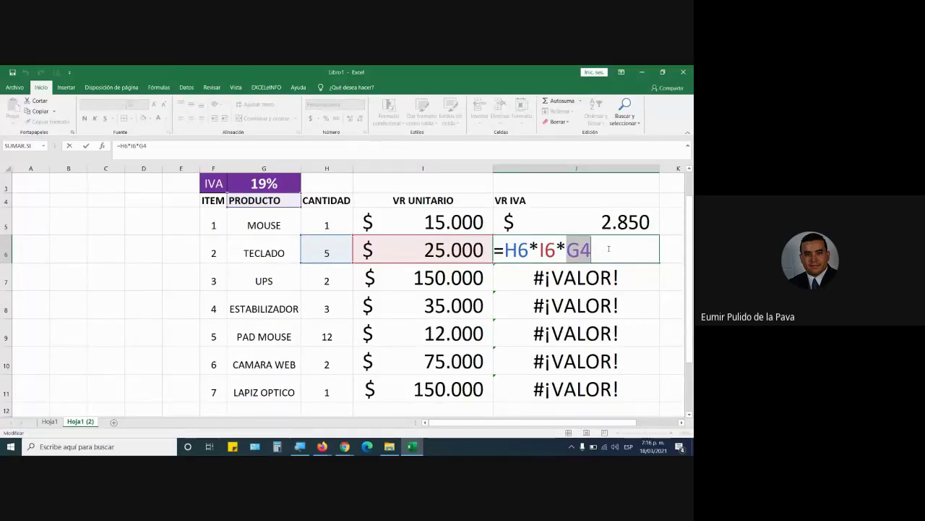
key("Return")
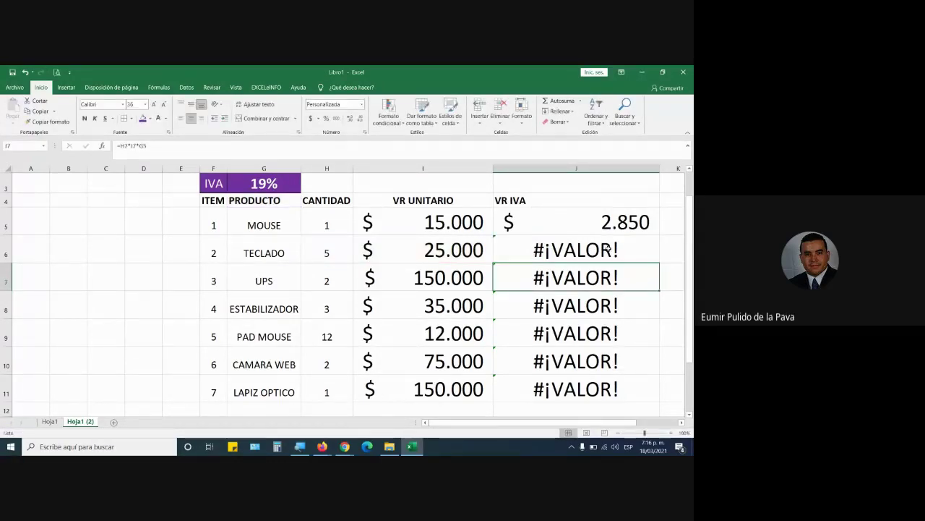
double_click(640, 278)
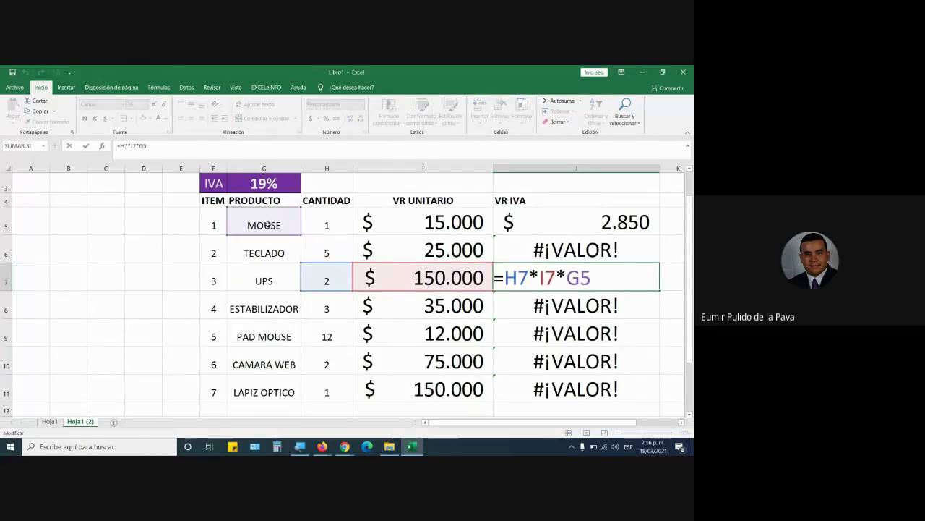
key("Return")
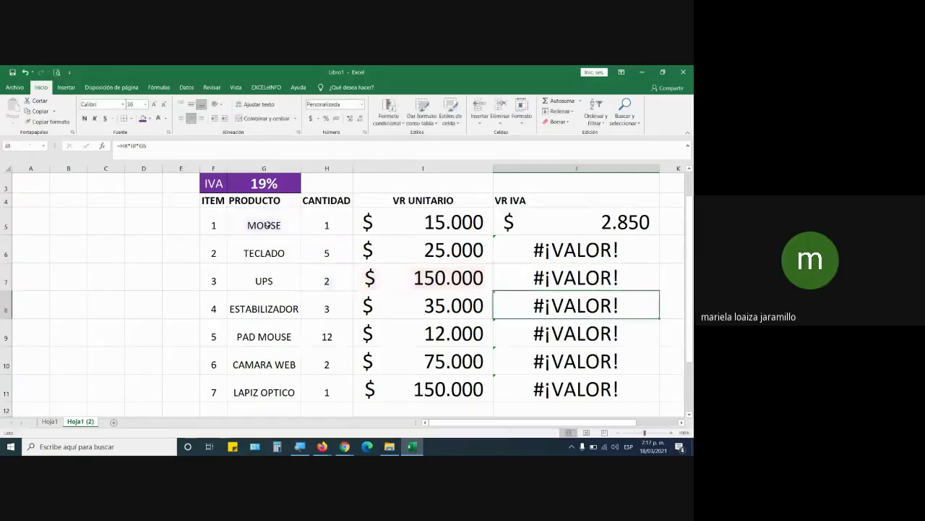
double_click(632, 389)
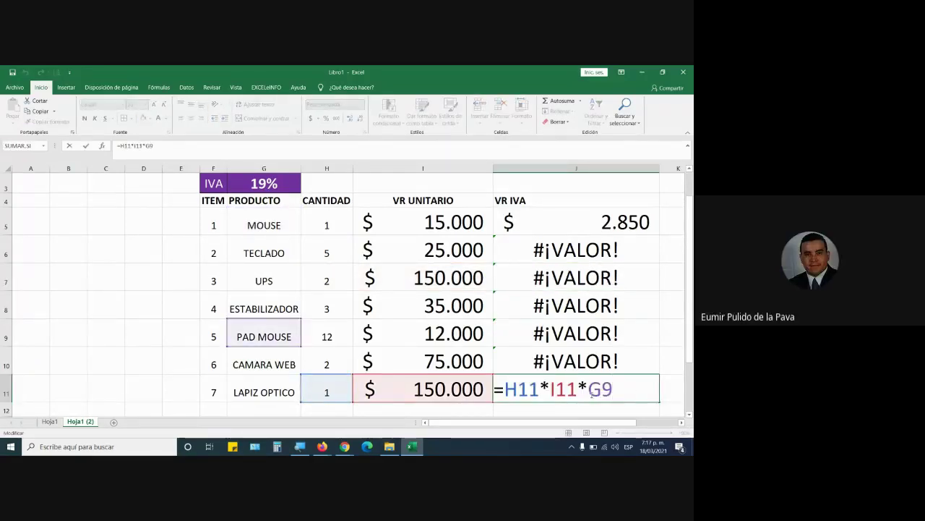
double_click(600, 389)
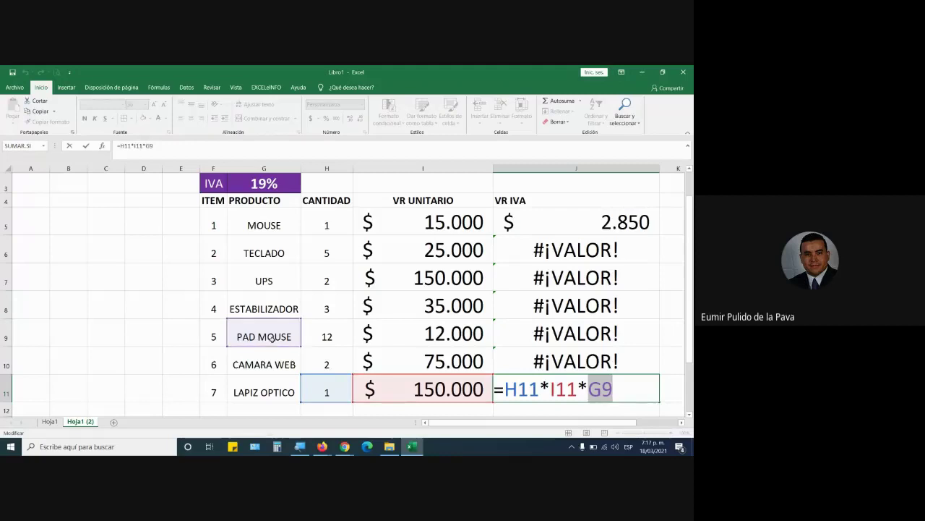
scroll(593, 309, "down", 5)
scroll(652, 246, "up", 3)
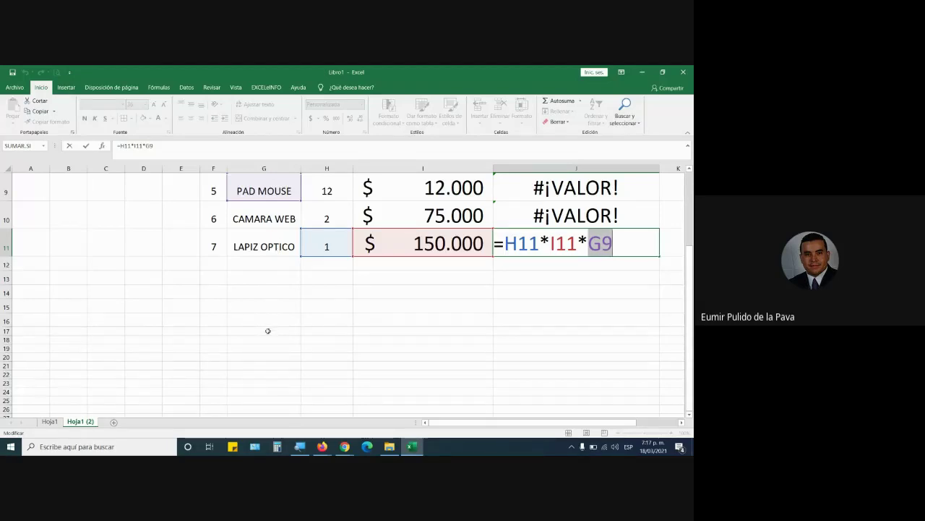
scroll(610, 318, "up", 2)
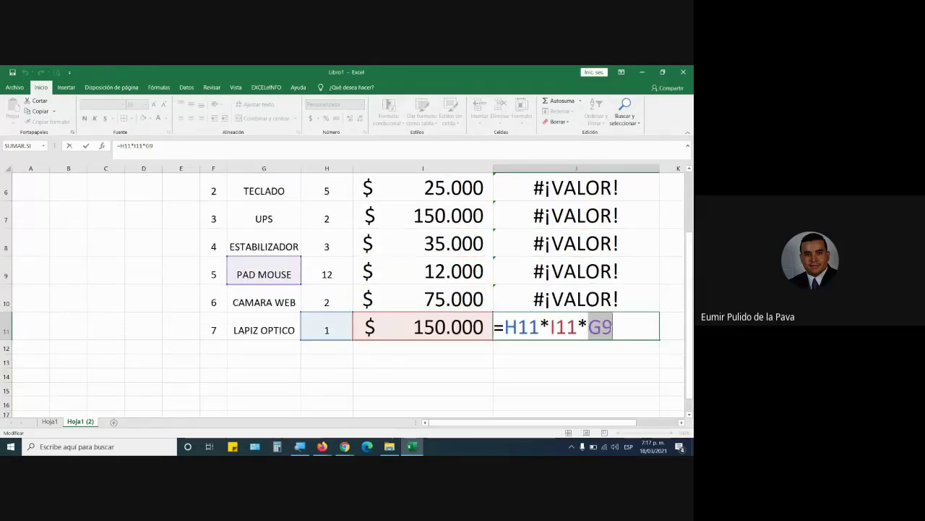
scroll(610, 326, "up", 2)
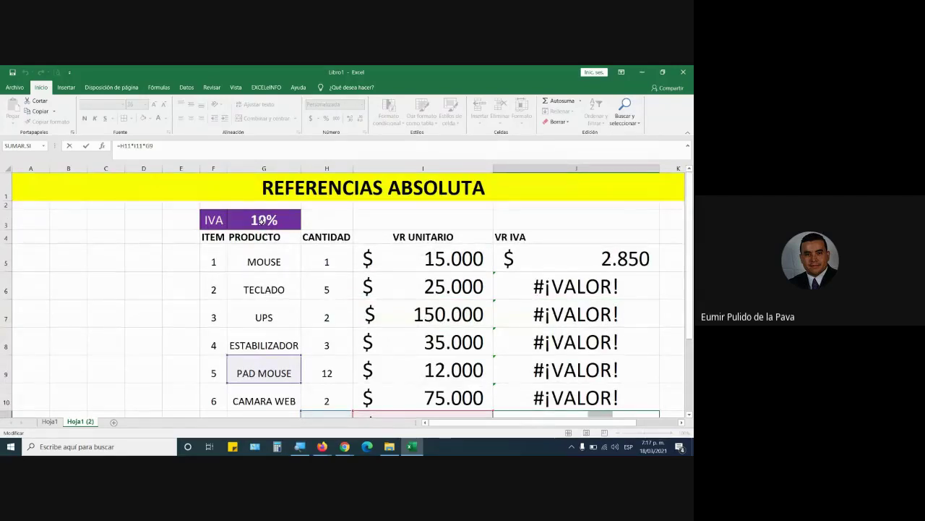
key("Escape")
double_click(548, 232)
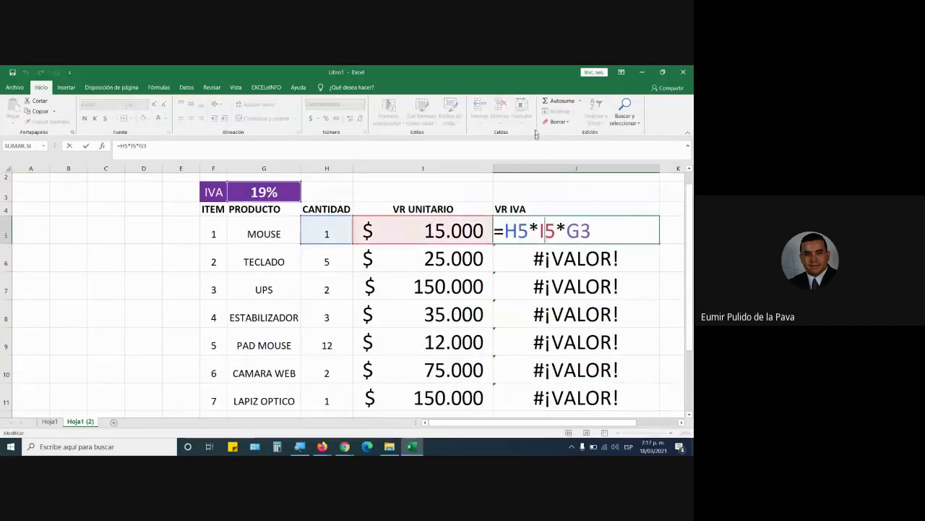
scroll(418, 190, "up", 1)
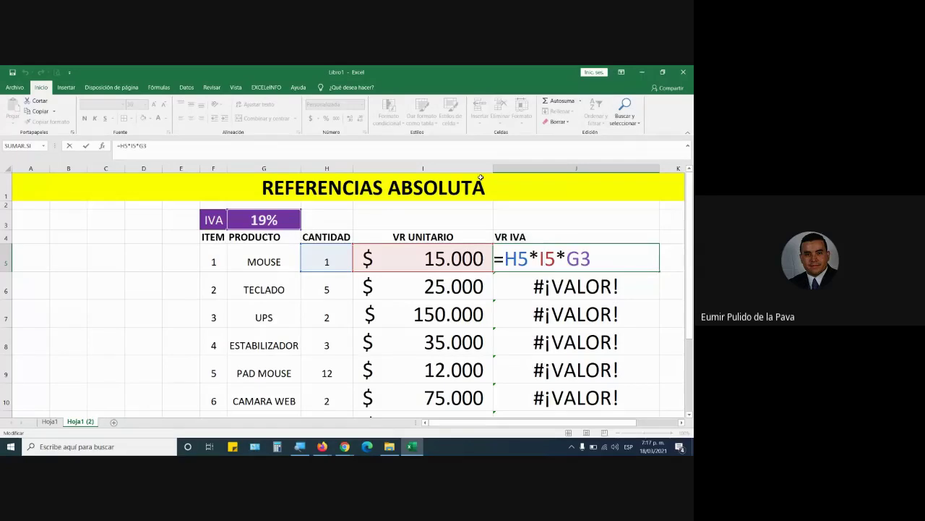
key("super+plus")
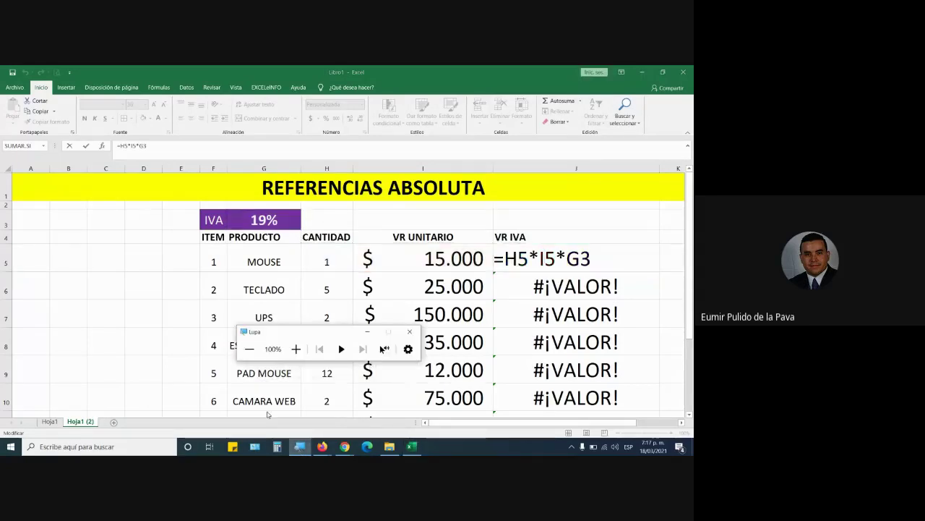
mouse_move(345, 446)
left_click(293, 405)
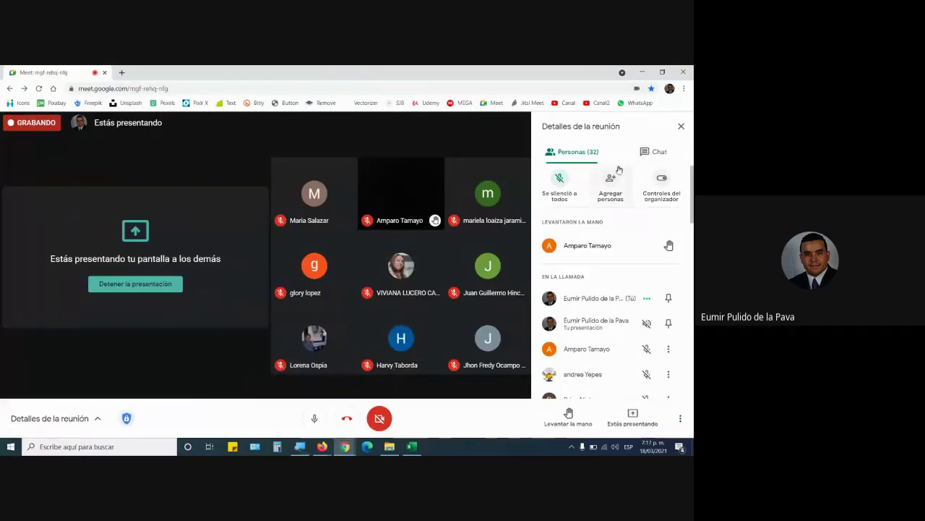
left_click(660, 152)
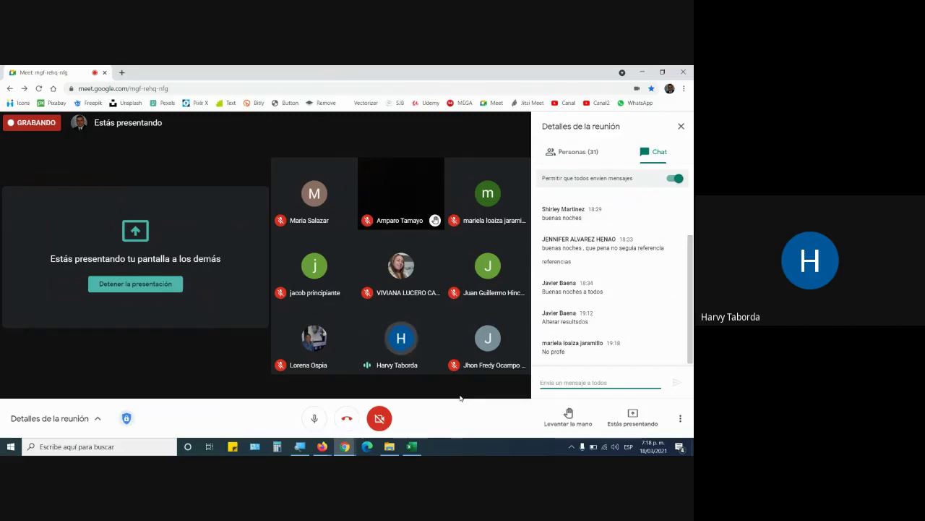
key("super+plus")
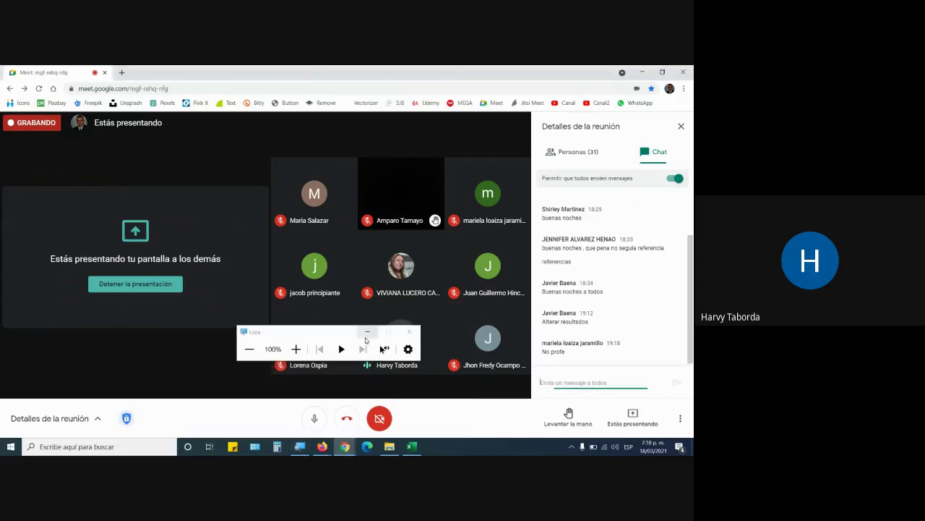
key("super+Escape")
left_click(412, 447)
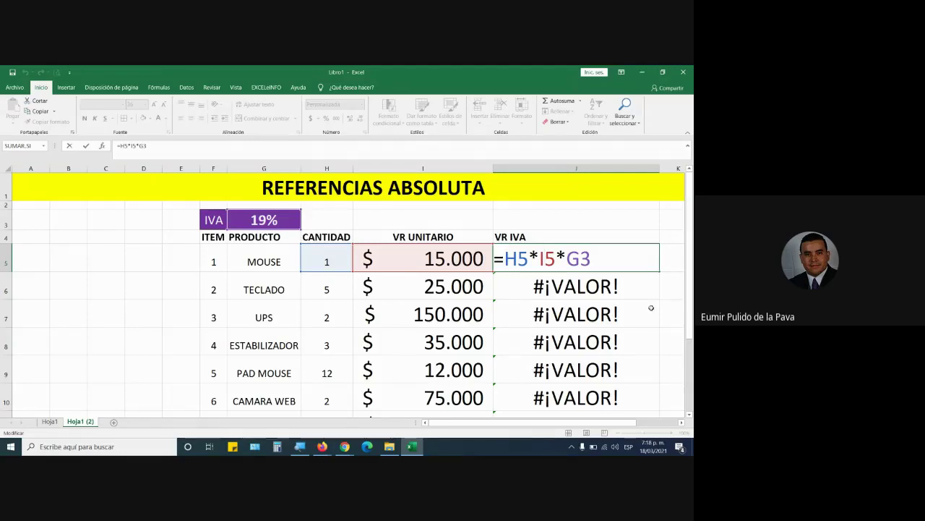
key("ctrl+Return")
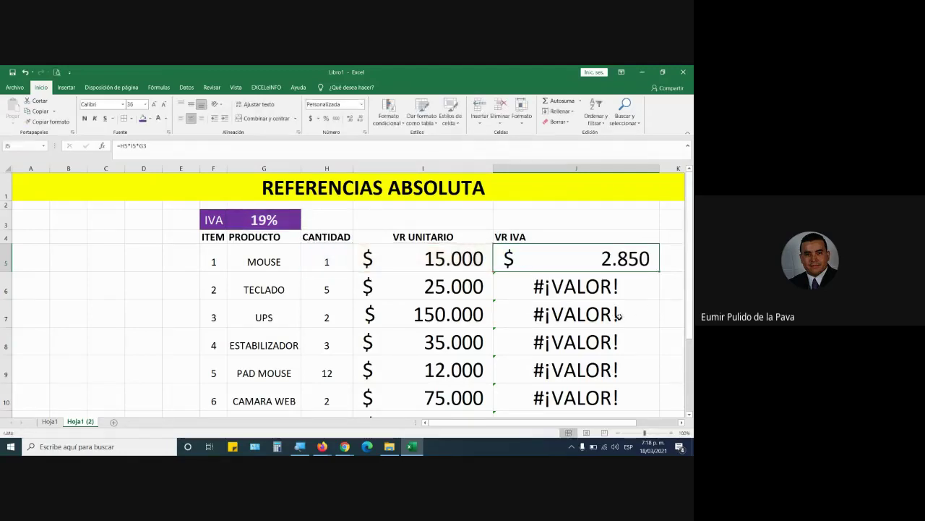
left_click(586, 290)
double_click(586, 290)
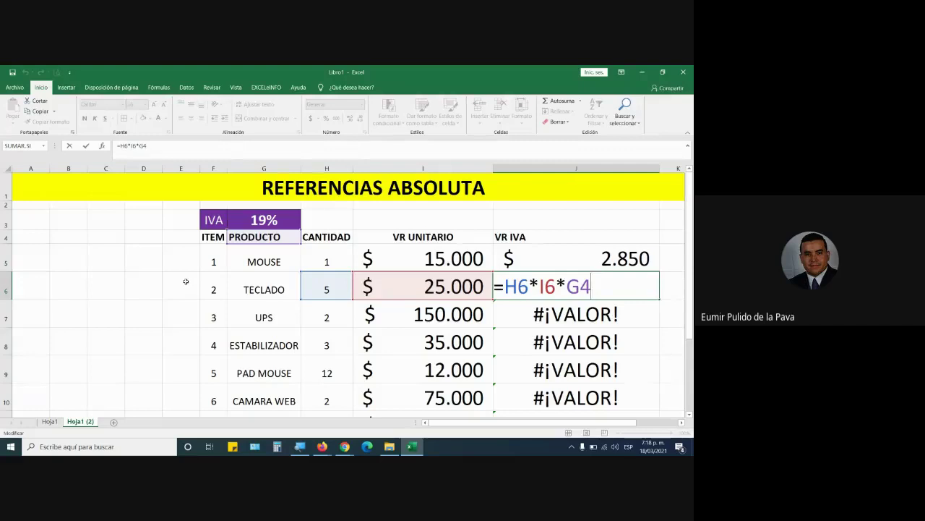
key("Escape")
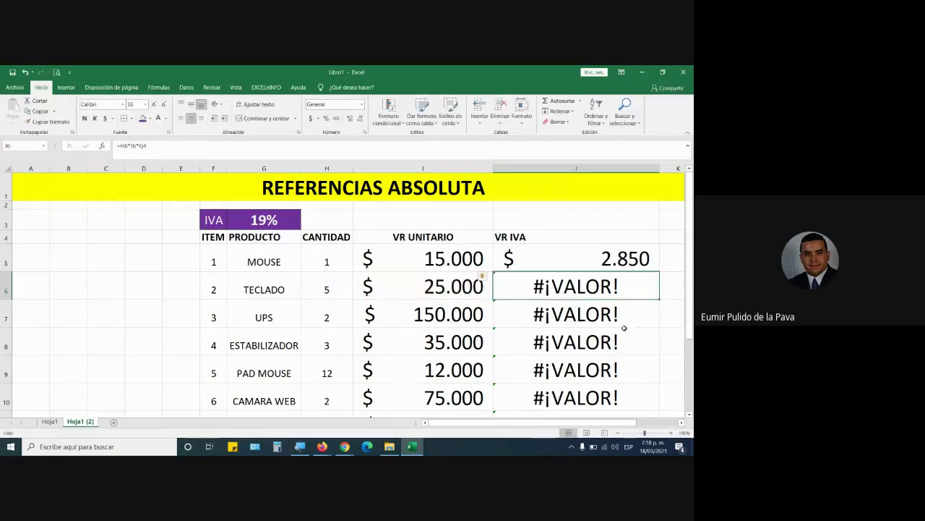
left_click(618, 370)
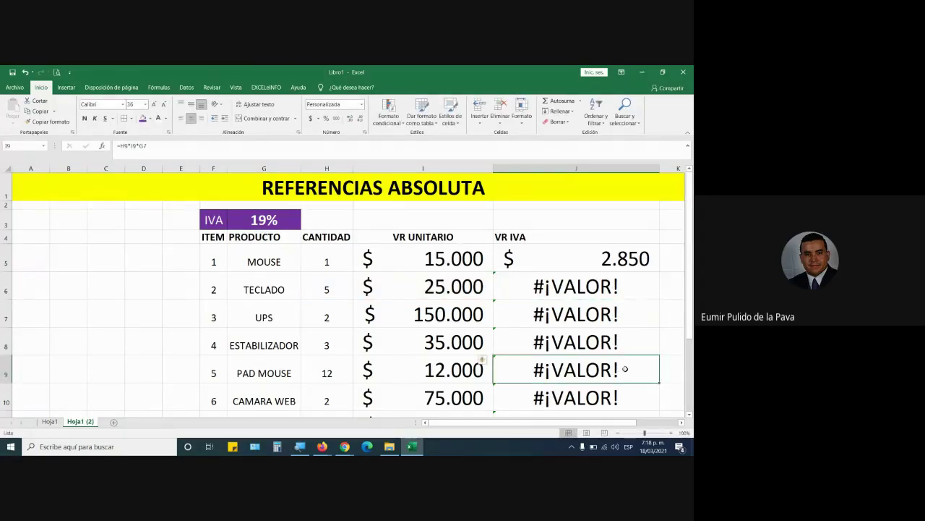
double_click(621, 370)
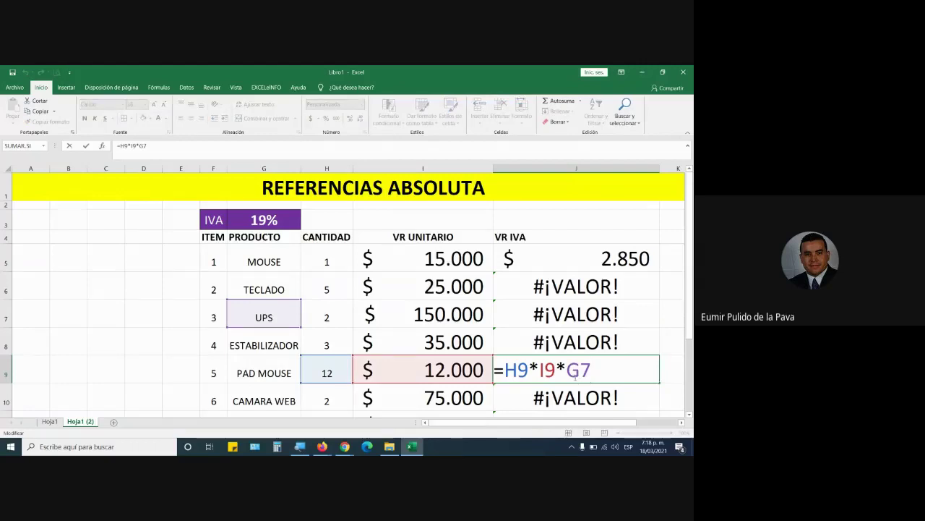
left_click_drag(568, 370, 596, 373)
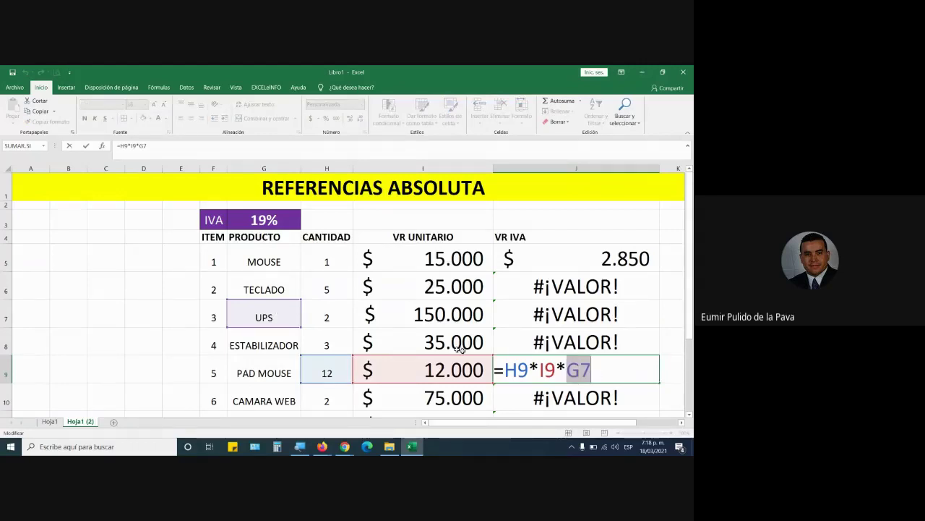
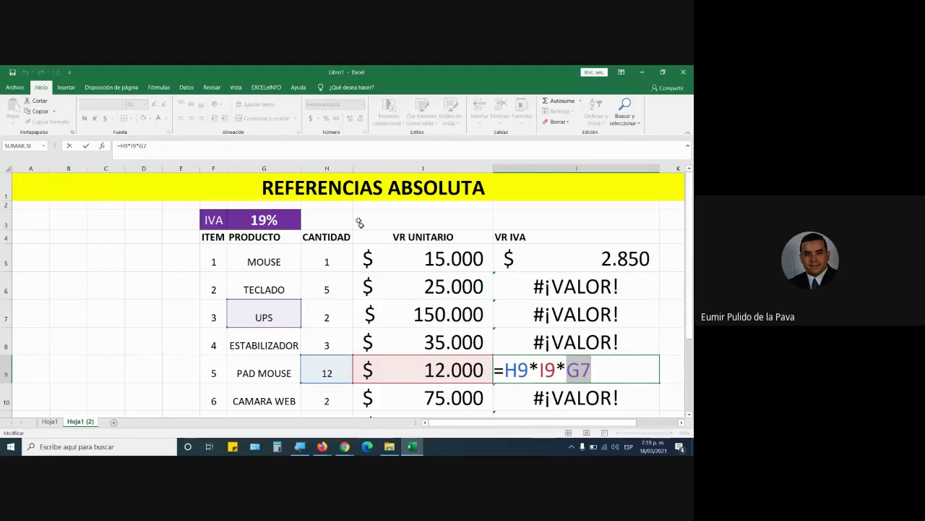
Cancel the J9 edit and recommit J5's =H5*I5*G3 formula
left_click(573, 261)
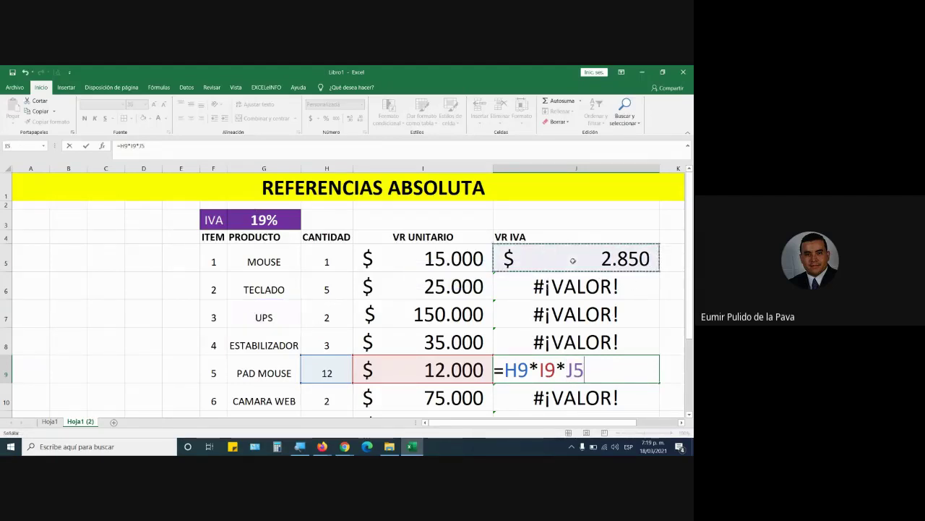
key("Escape")
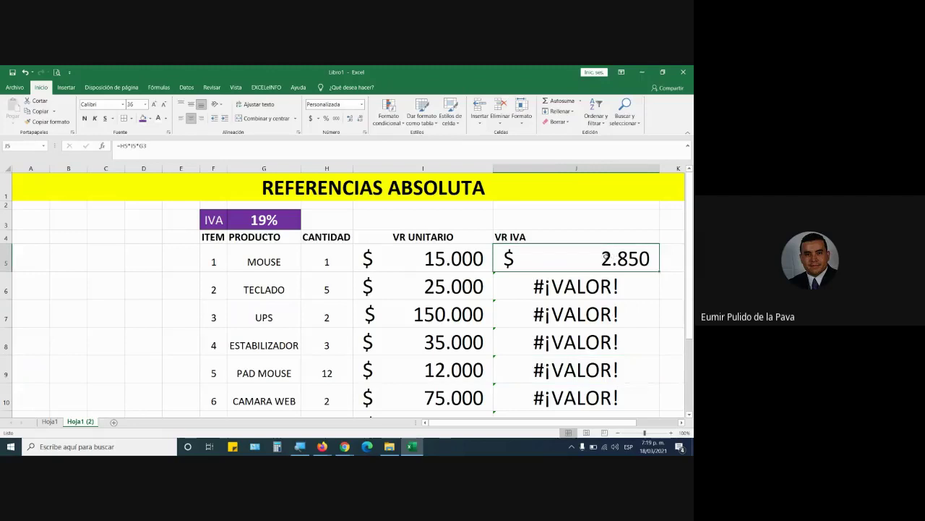
double_click(606, 258)
key("shift+Home")
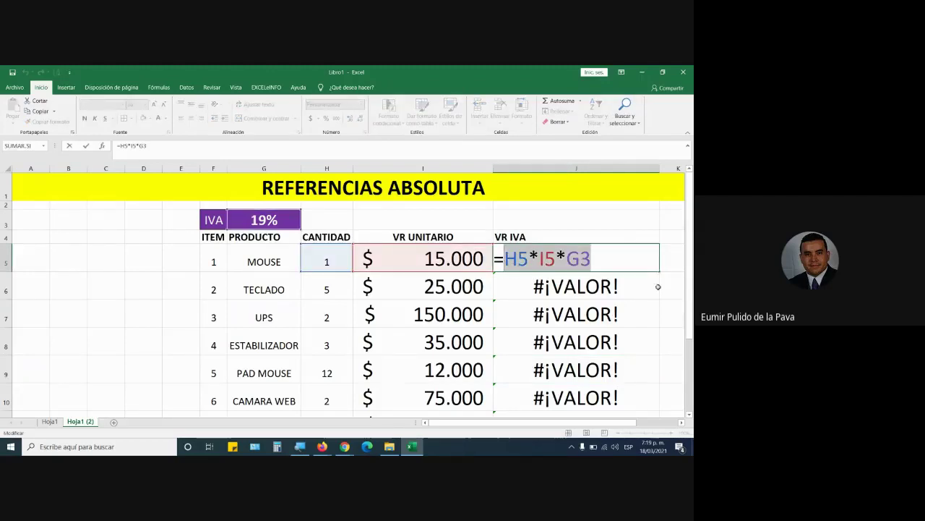
key("Return")
Raise the IVA rate in G3 to 20%, making MOUSE 3.000, and check the J5 and J9 formulas
left_click(253, 219)
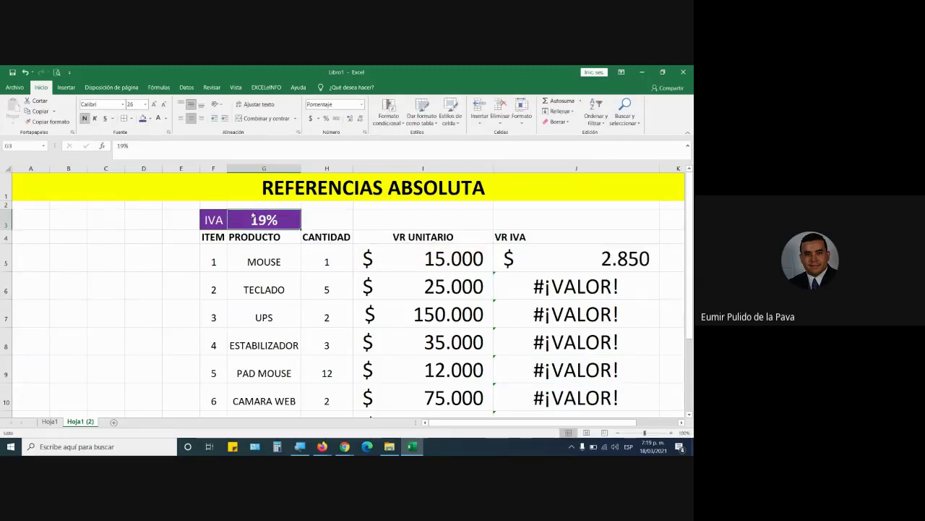
type("20")
key("Return")
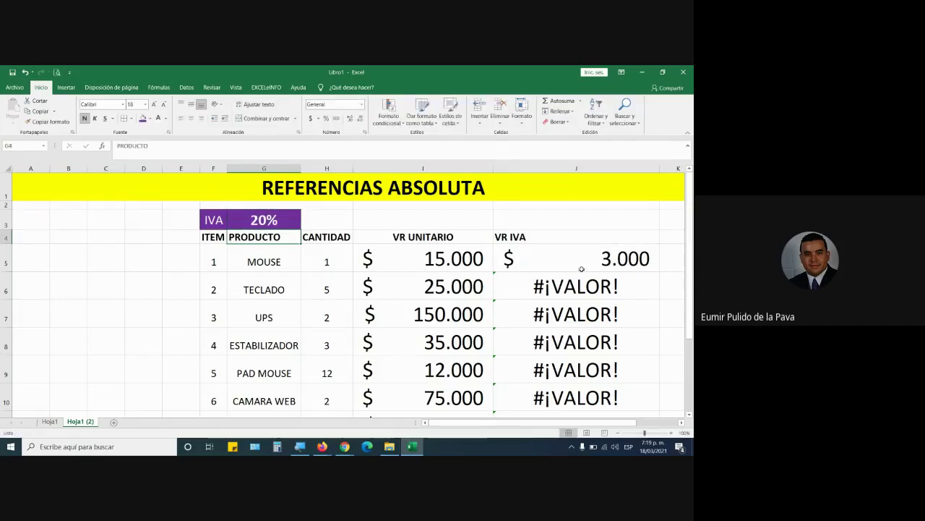
left_click(581, 269)
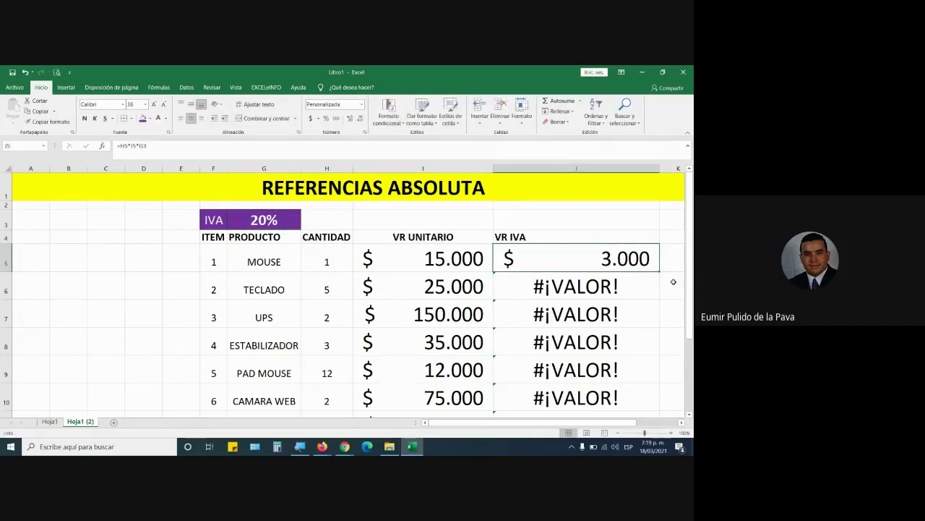
double_click(643, 369)
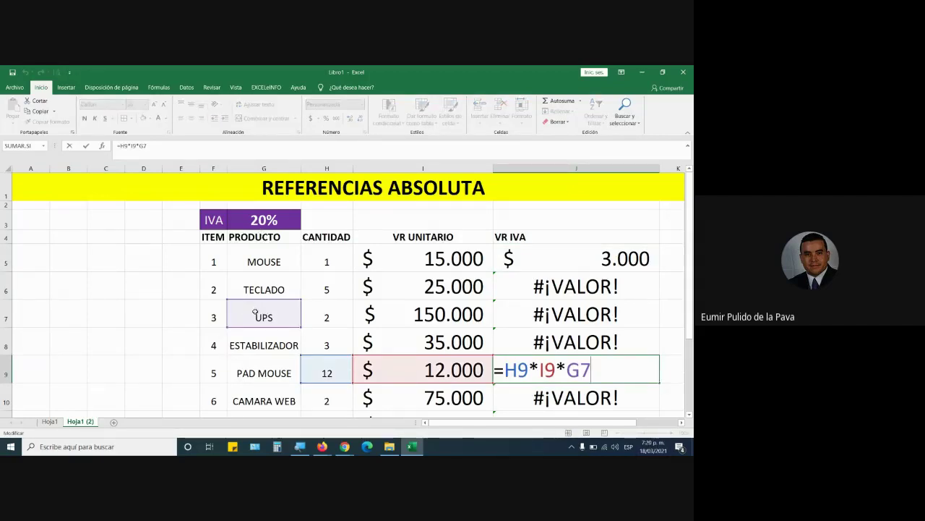
key("Escape")
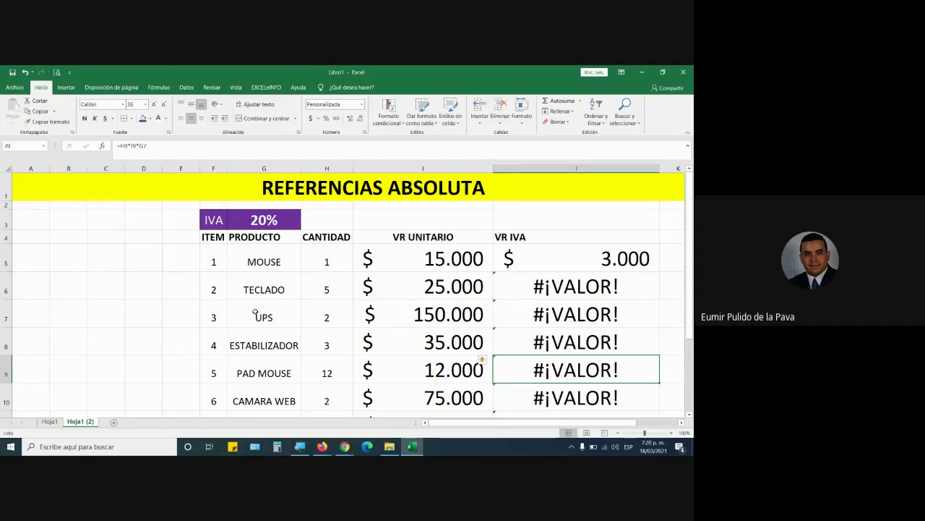
Reopen J5's formula for editing, then switch to the Google Meet call
double_click(579, 257)
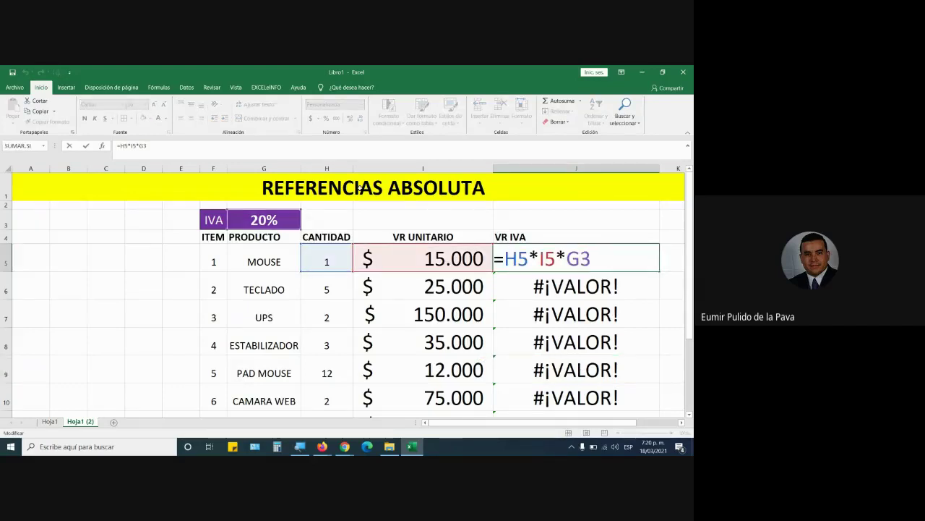
left_click(345, 446)
left_click(305, 413)
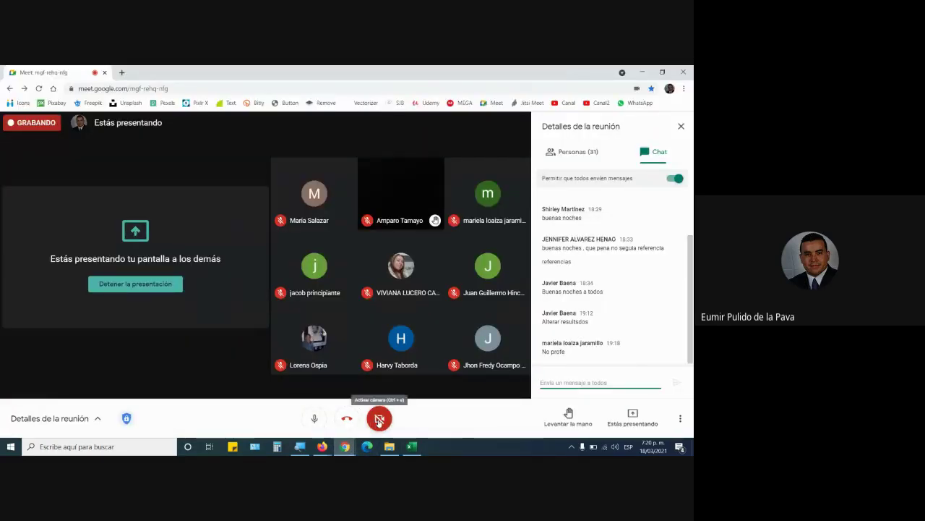
Turn the Meet camera on and return to the Excel VR IVA table
left_click(378, 421)
left_click(419, 450)
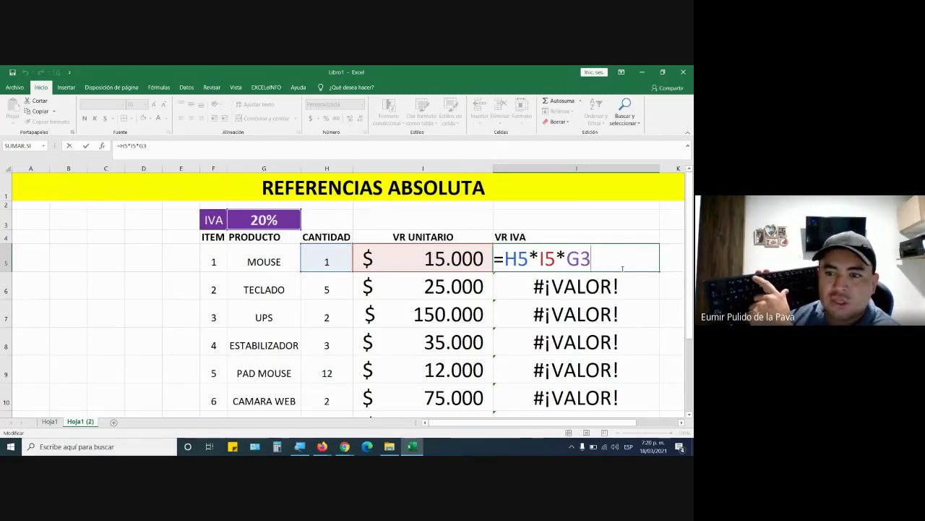
Cycle J5's G3 reference through $G$3, G$3, $G3 and relative G3 with F4
key("F4")
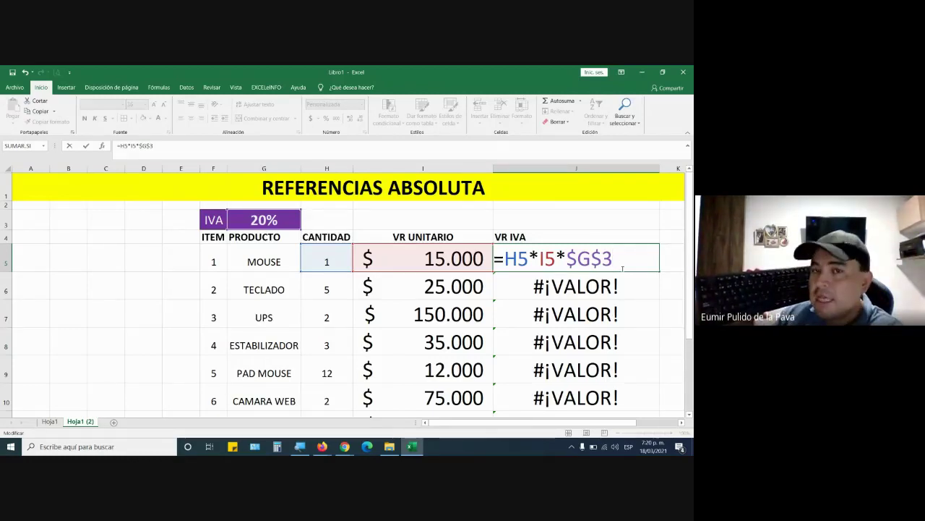
key("F4")
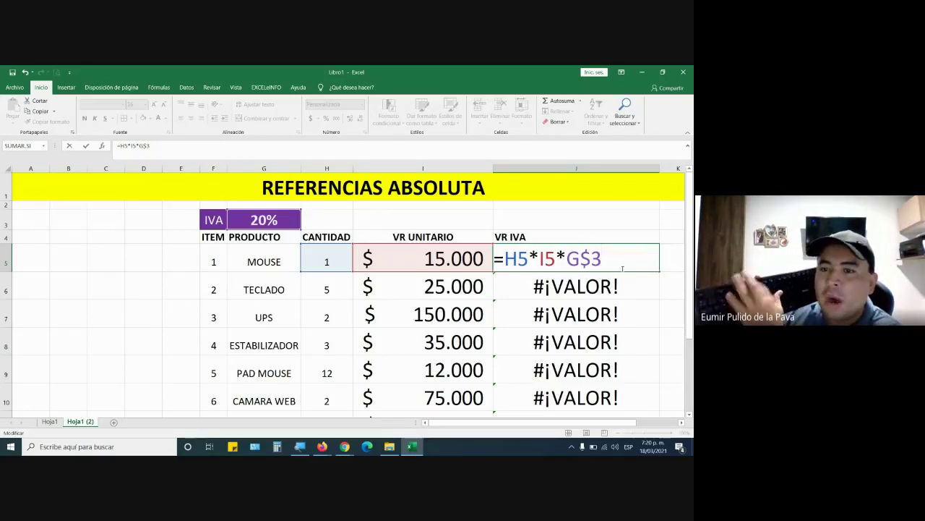
key("F4")
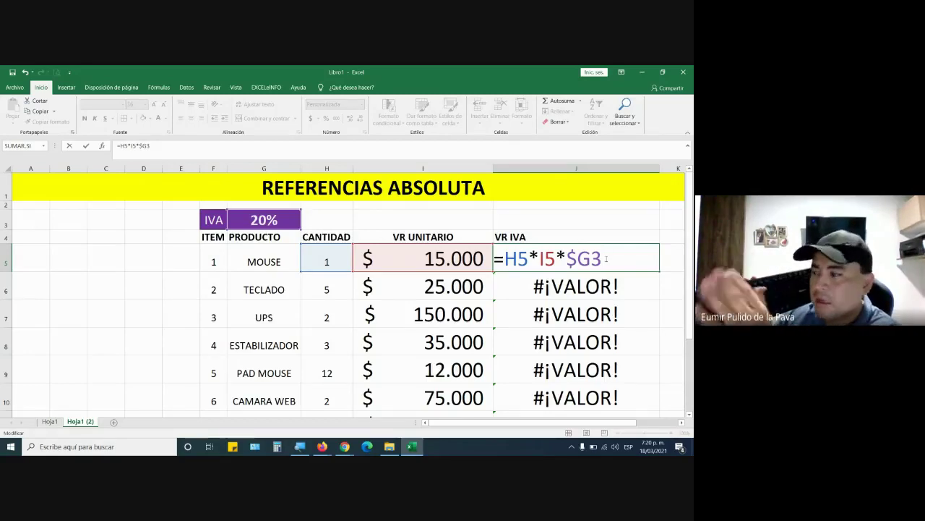
key("F4")
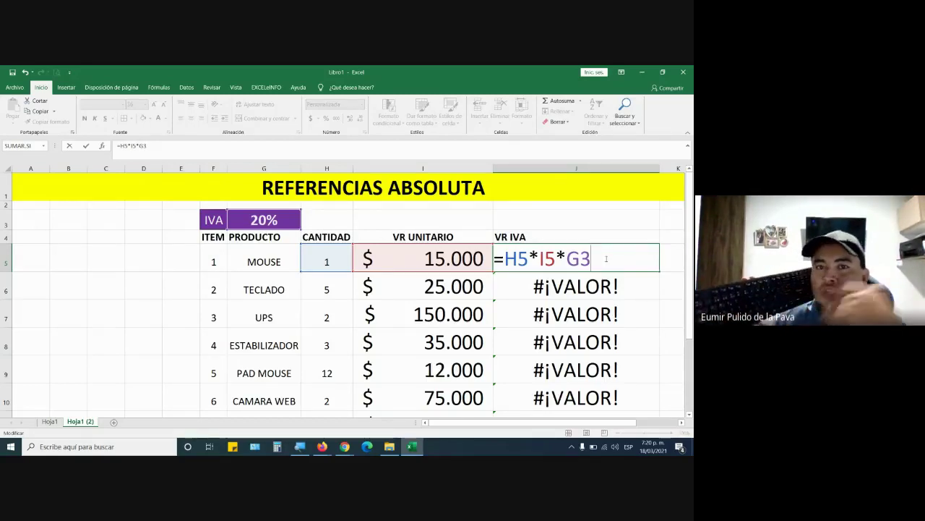
key("F4")
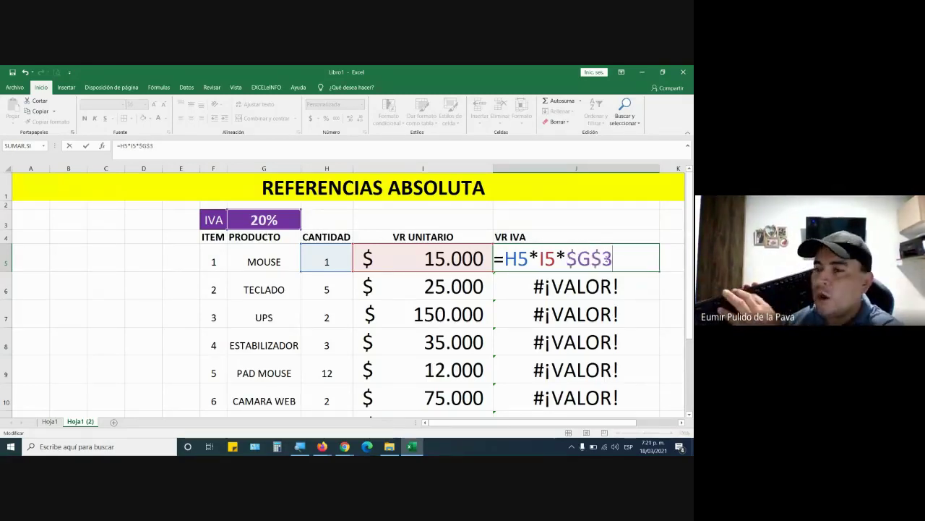
key("F4")
key("F4")
key("F4")
key("F4")
key("F4")
key("F4")
key("F4")
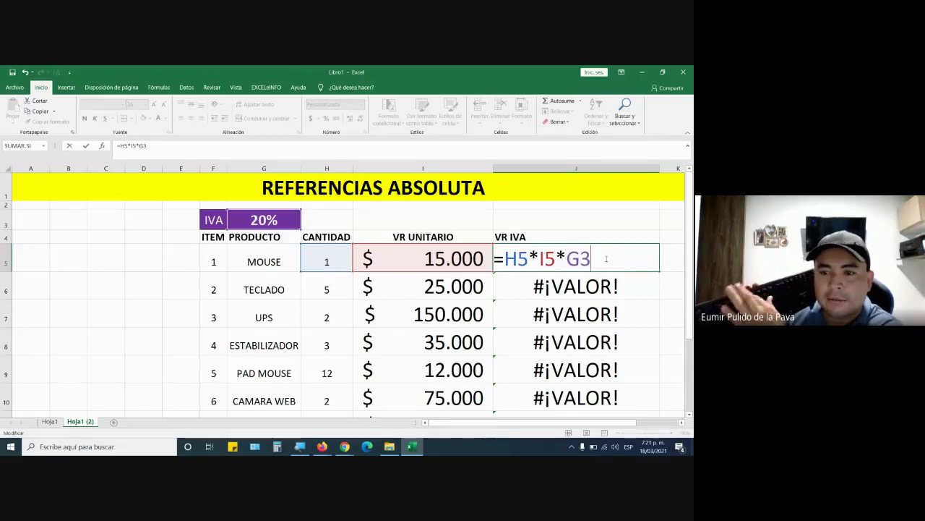
key("F4")
key("F4")
key("F4")
key("F4")
key("F4")
key("F4")
key("F4")
key("F4")
key("F4")
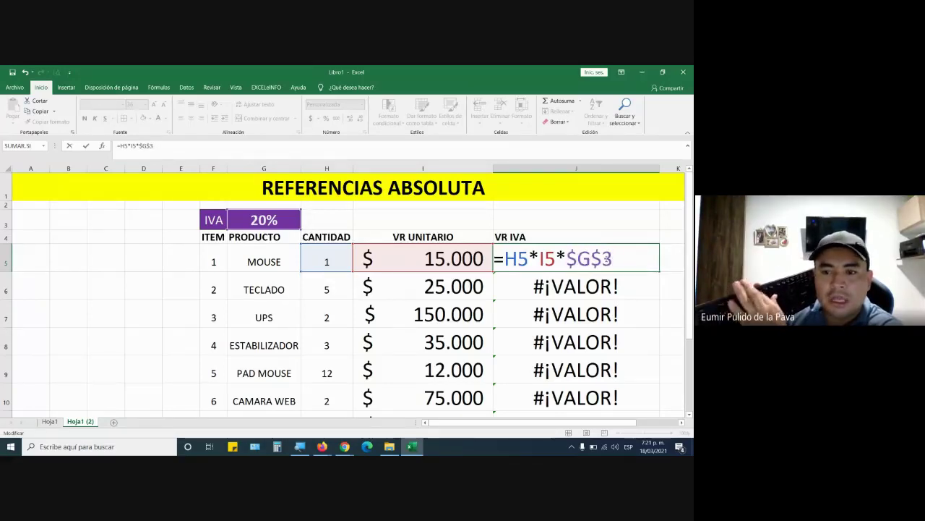
key("F4")
key("F4")
key("F4")
key("F4")
key("F4")
key("F4")
key("F4")
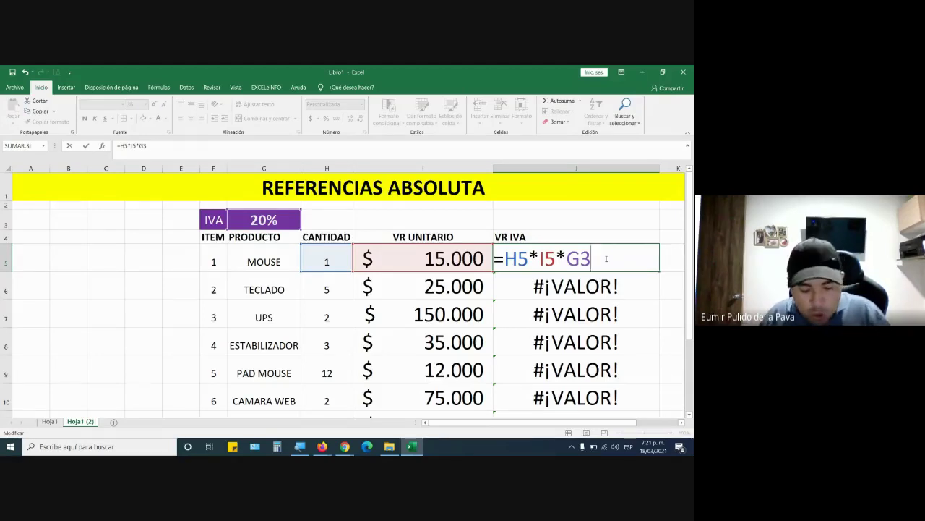
Settle J5's reference on $G$3, highlight it, and switch to the Meet call
key("F4")
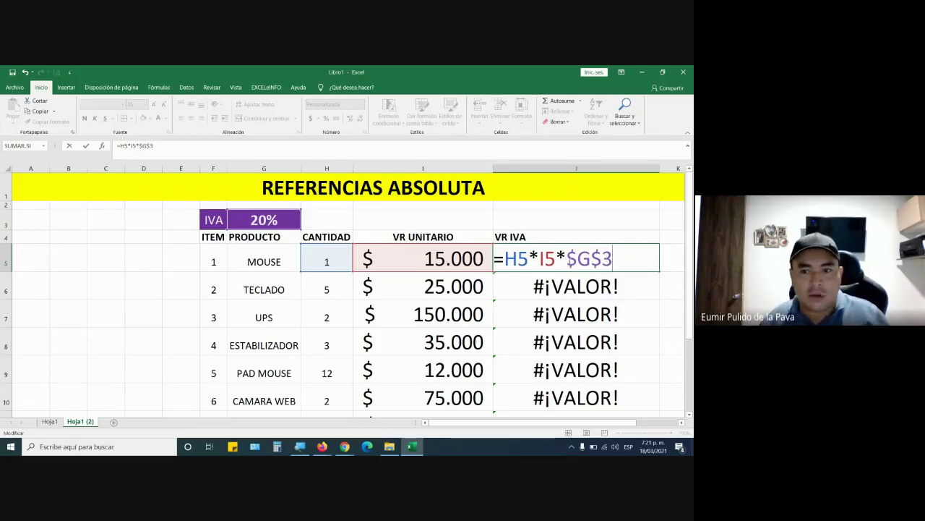
left_click_drag(567, 258, 601, 258)
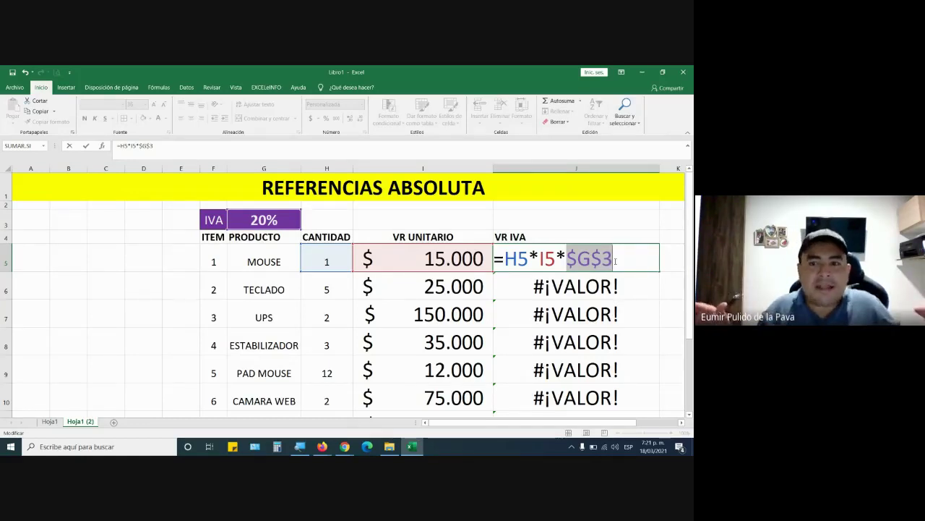
key("alt+Tab")
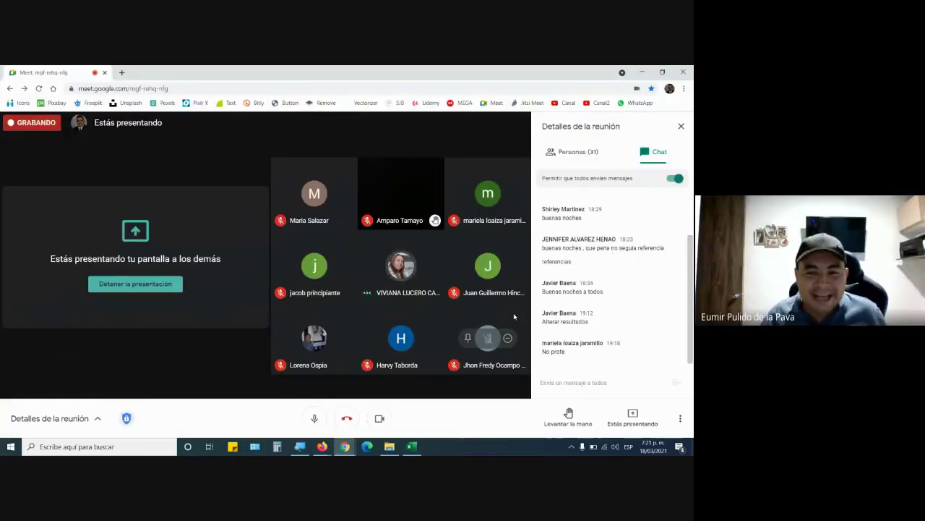
Switch from the Meet window back to the Excel workbook
key("alt+Tab")
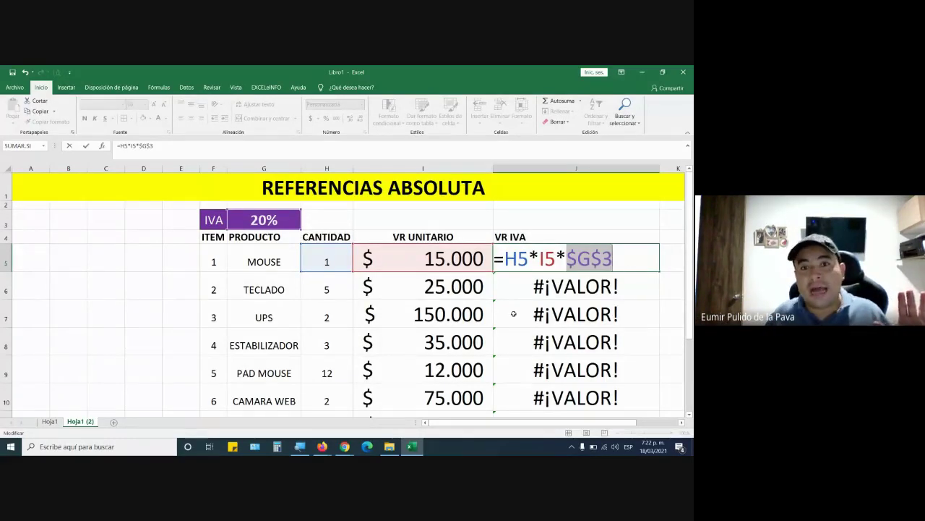
Commit J5 as =H5*I5*$G$3 and fill it down to J10
key("Return")
left_click(641, 261)
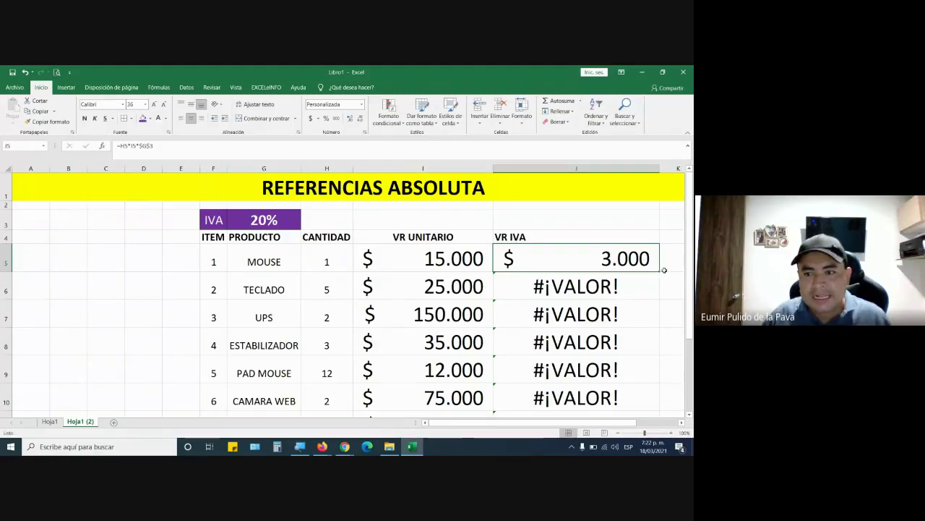
left_click_drag(659, 271, 645, 413)
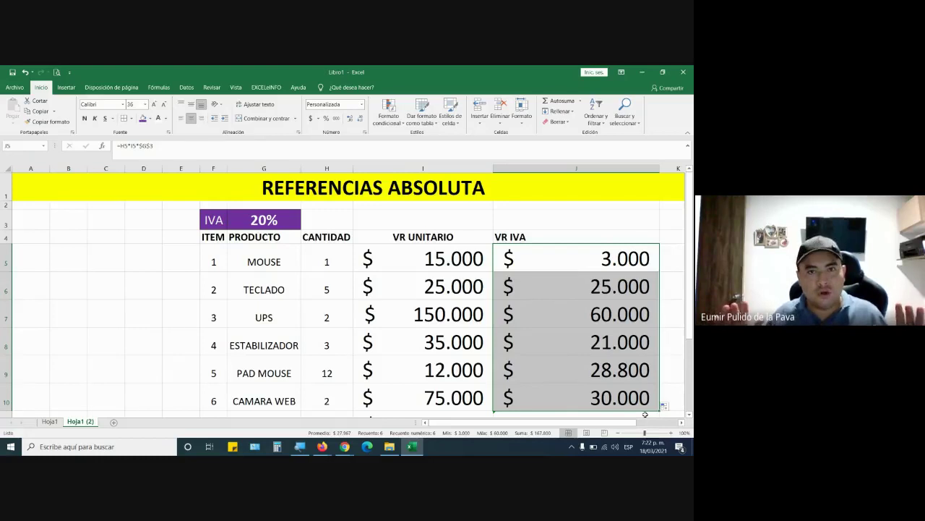
left_click(410, 185)
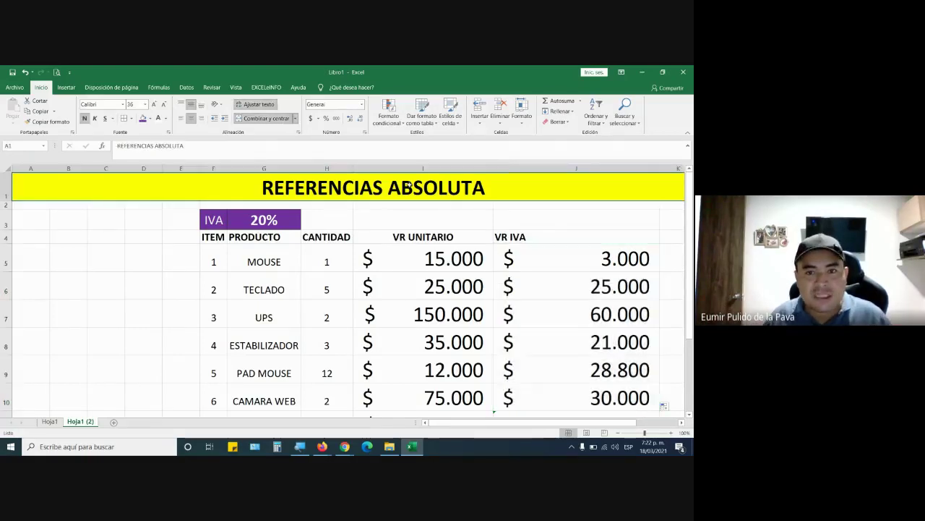
Inspect the copied formulas J6 =H6*I6*$G$3 (25.000) and J10, marking each $G$3 reference
double_click(552, 286)
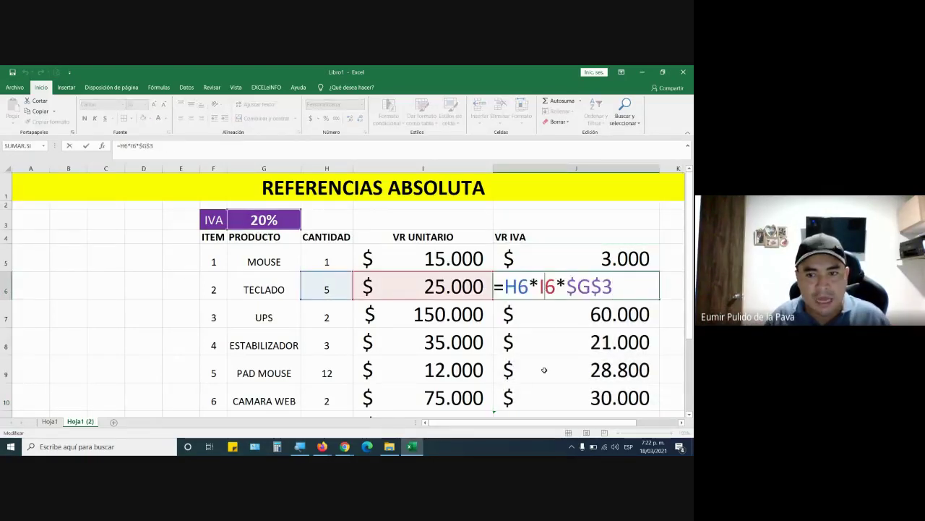
double_click(517, 286)
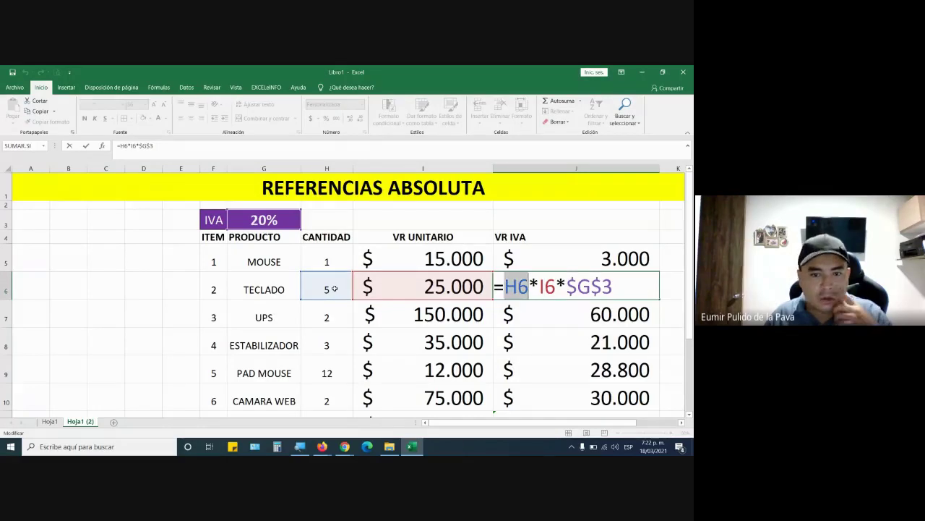
double_click(548, 287)
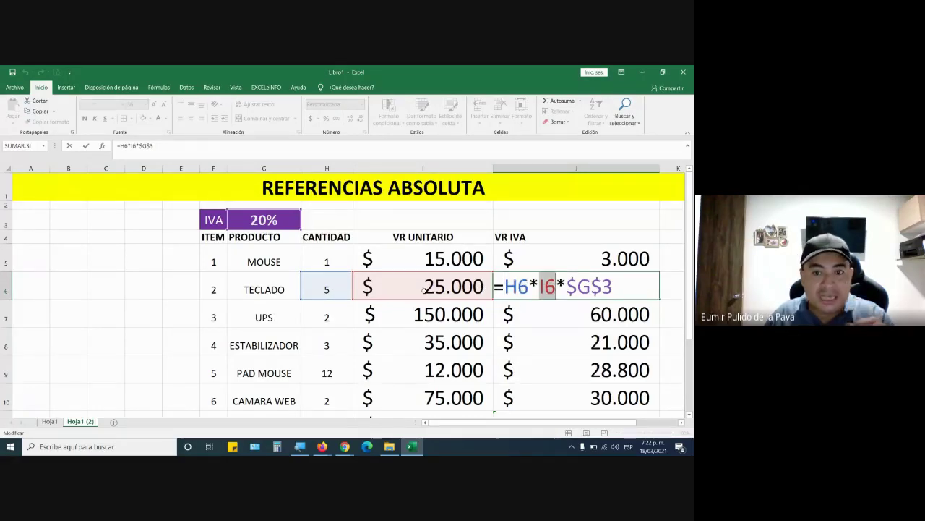
left_click_drag(567, 286, 623, 286)
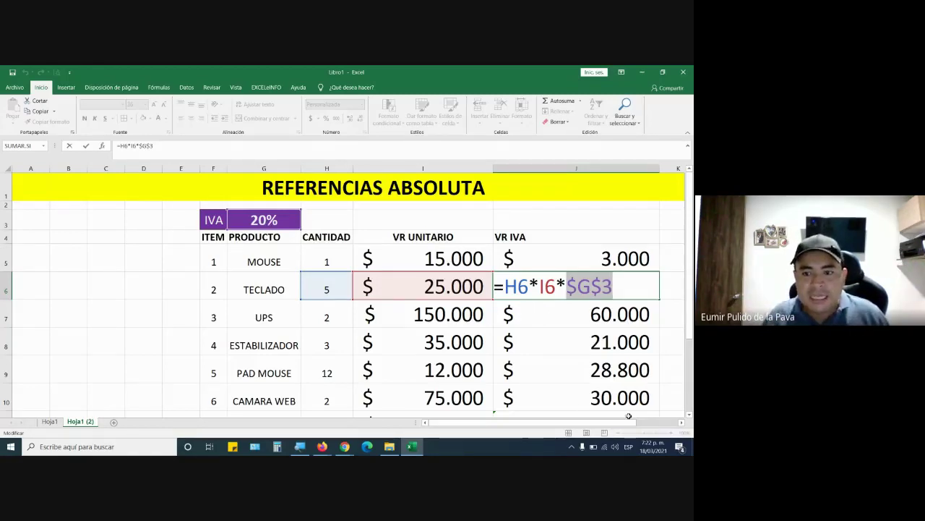
key("Return")
double_click(566, 396)
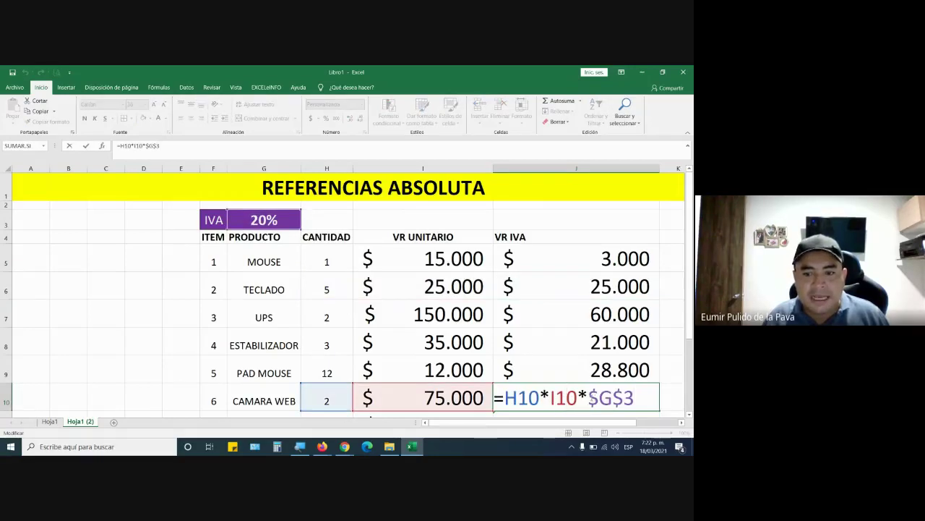
left_click_drag(588, 396, 653, 396)
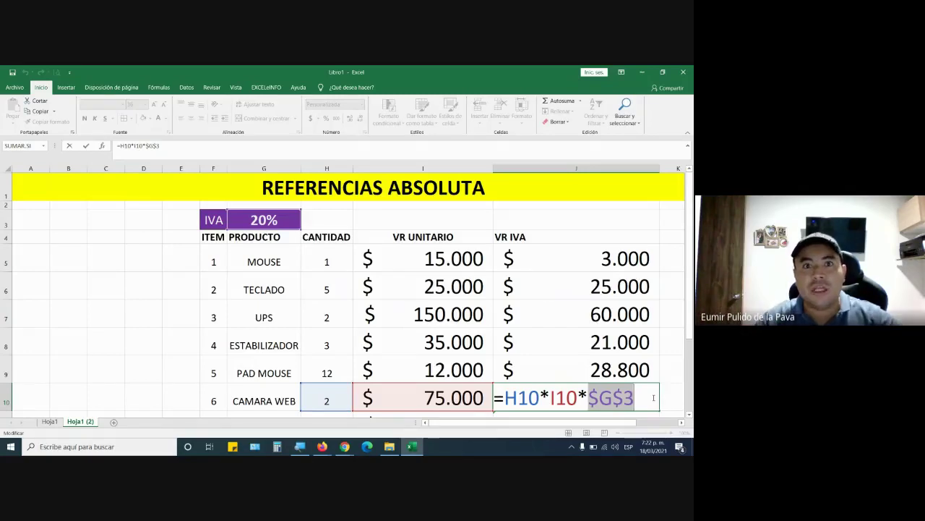
Fill J10's formula down to J11 so LAPIZ OPTICO shows 30.000, then review J5's formula
scroll(652, 397, "down", 1)
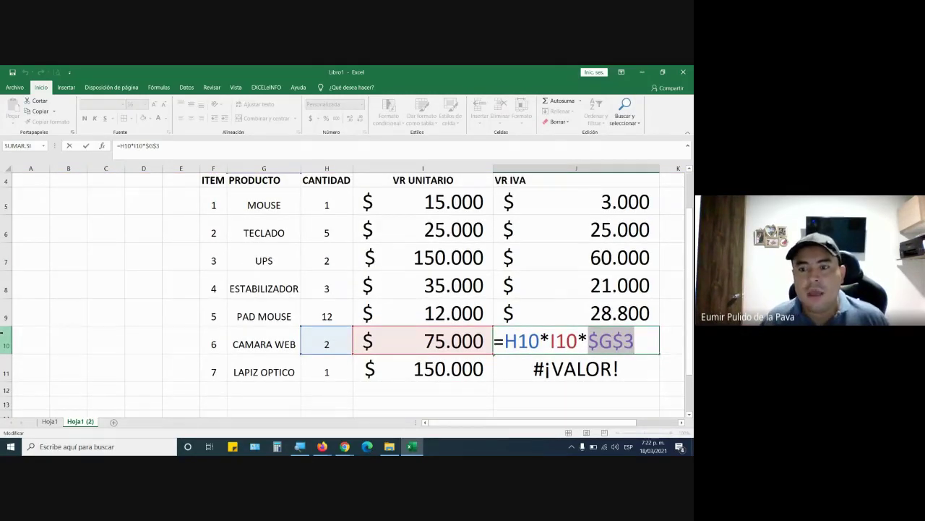
scroll(632, 398, "up", 2)
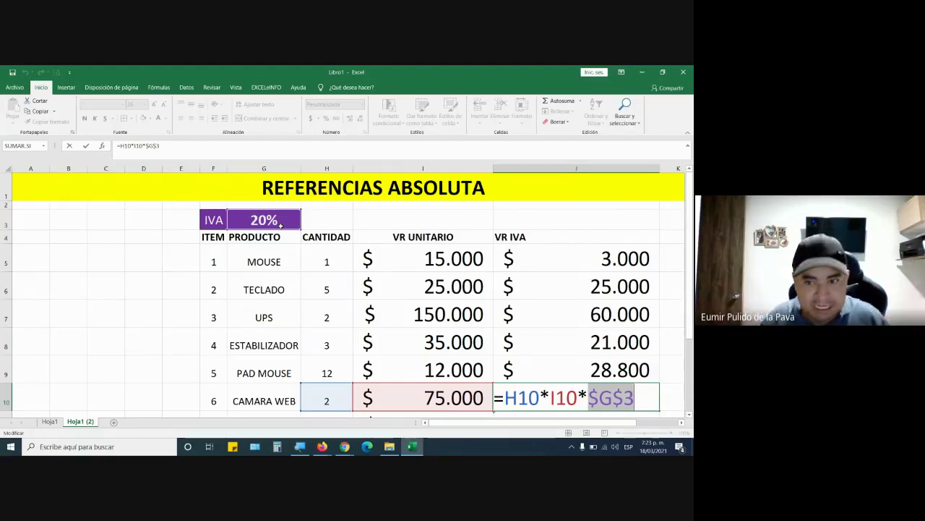
key("Return")
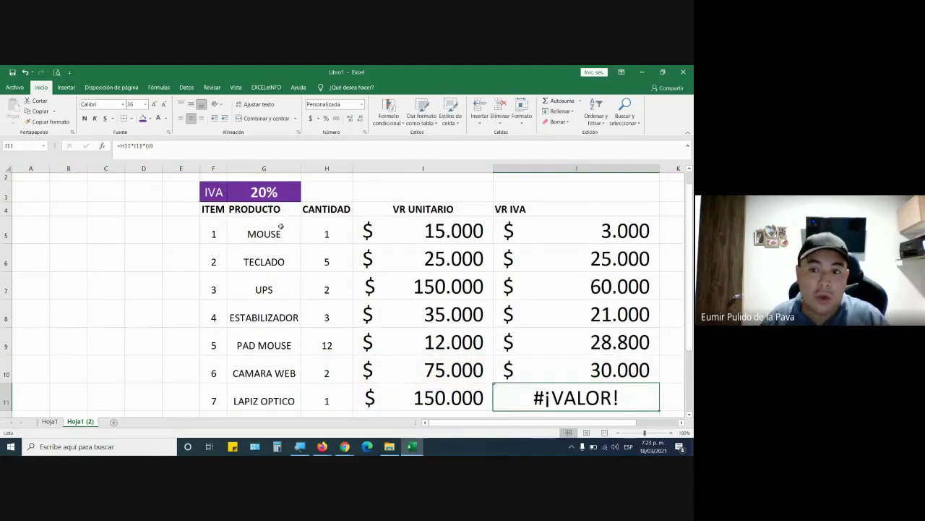
left_click(656, 373)
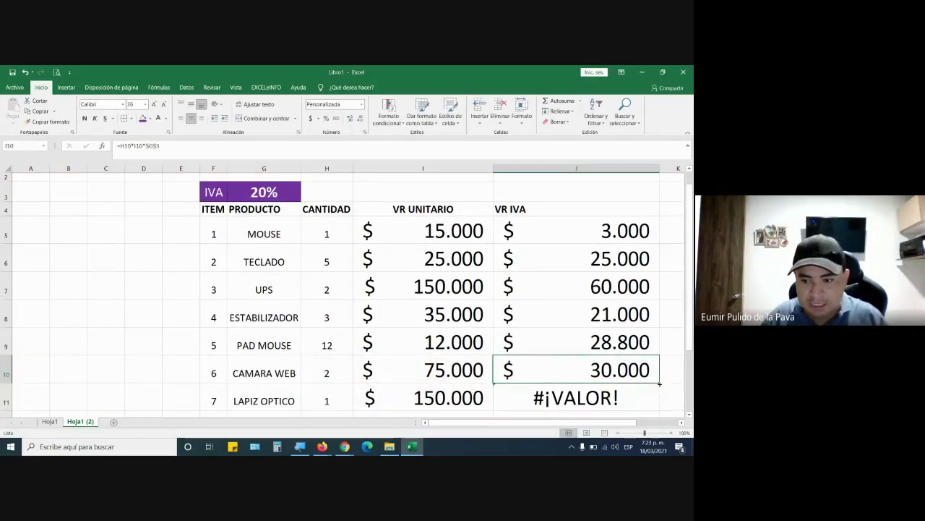
left_click_drag(659, 384, 657, 408)
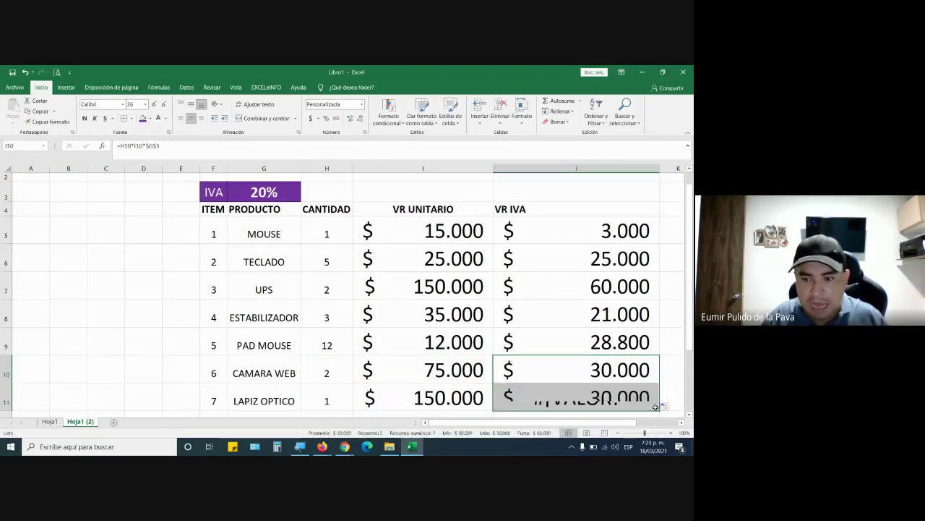
double_click(606, 234)
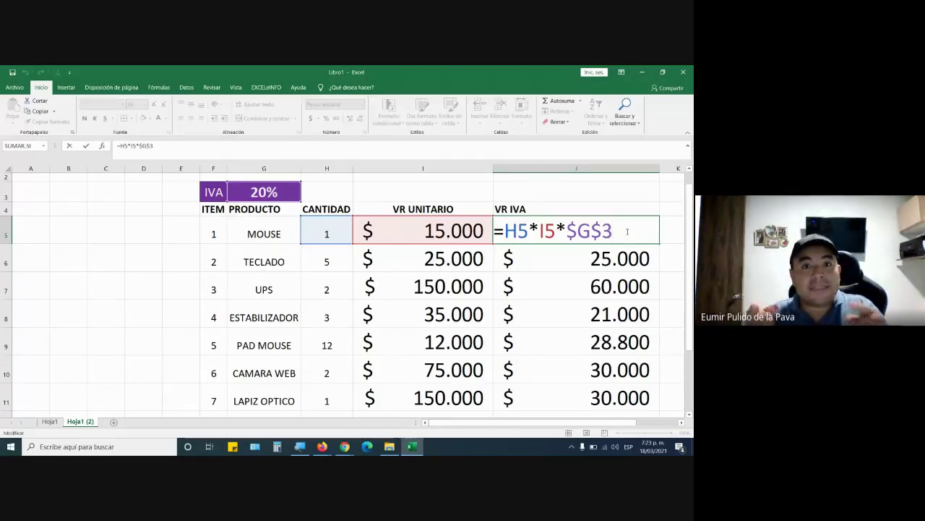
key("Return")
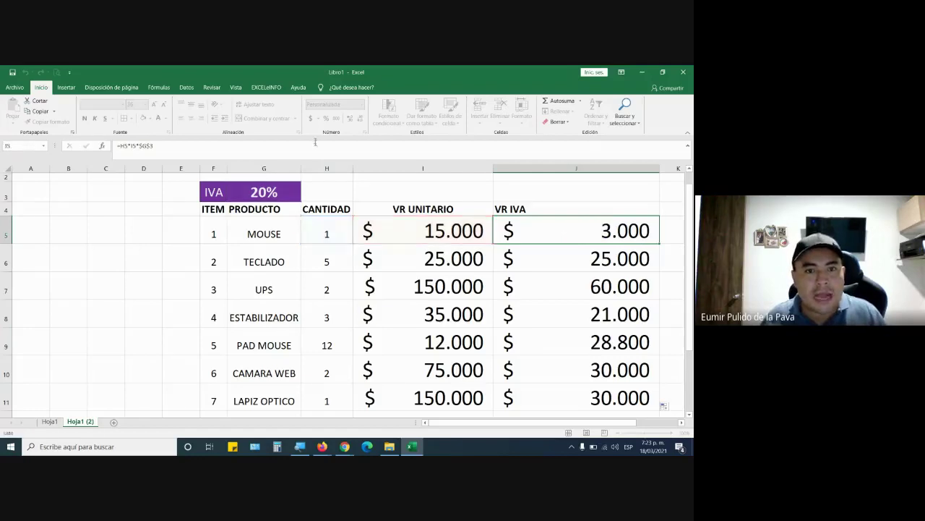
Lower the IVA rate in G3 to 15%, recalculating MOUSE to 2.250
left_click(275, 193)
type("15")
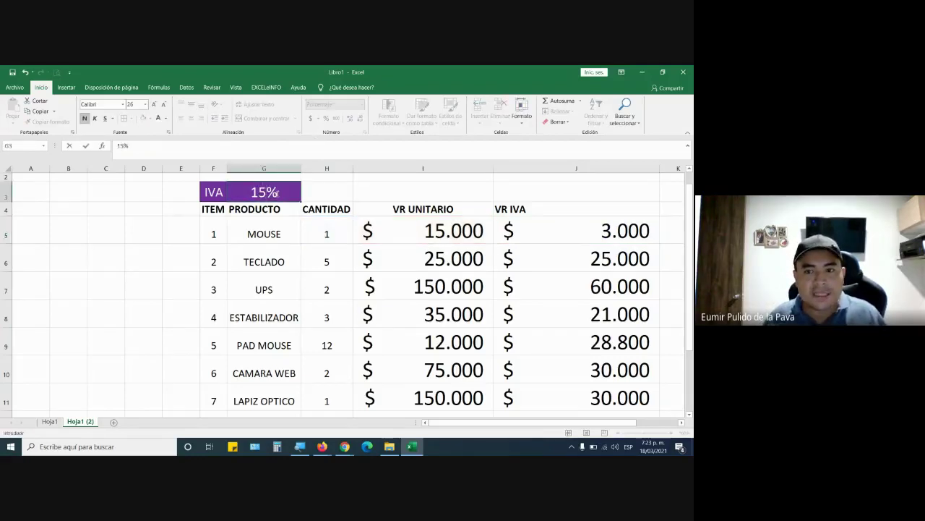
key("Return")
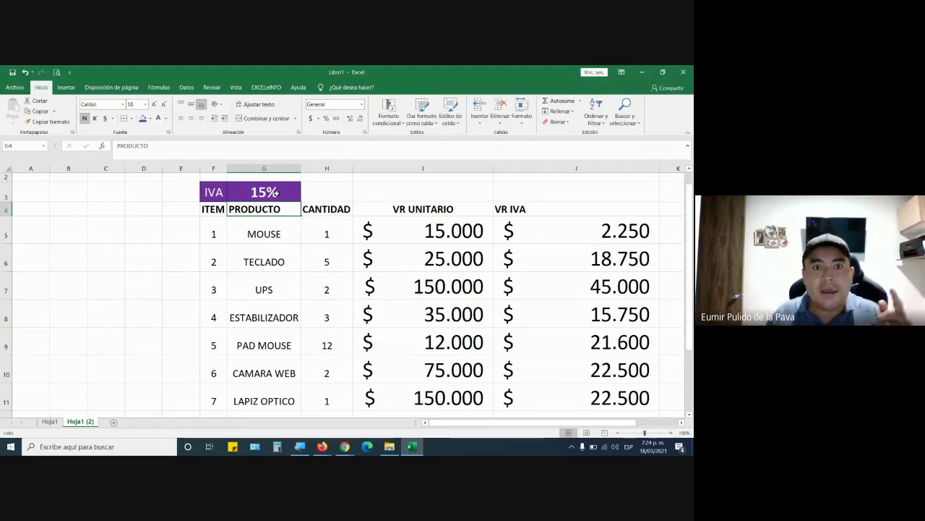
Reopen J5's formula, cycle its reference with F4, and keep =H5*I5*$G$3
double_click(603, 230)
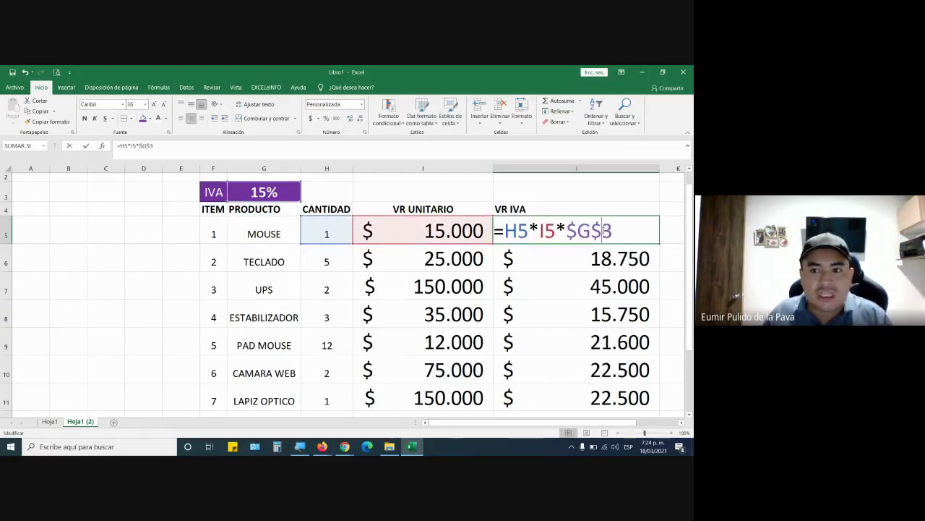
left_click_drag(566, 230, 628, 234)
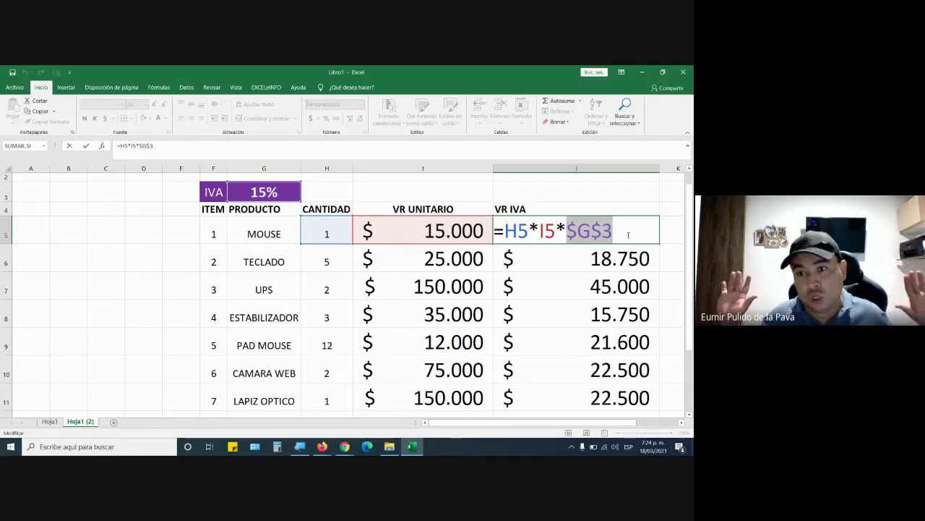
key("F4")
key("F4")
key("F4")
key("F4")
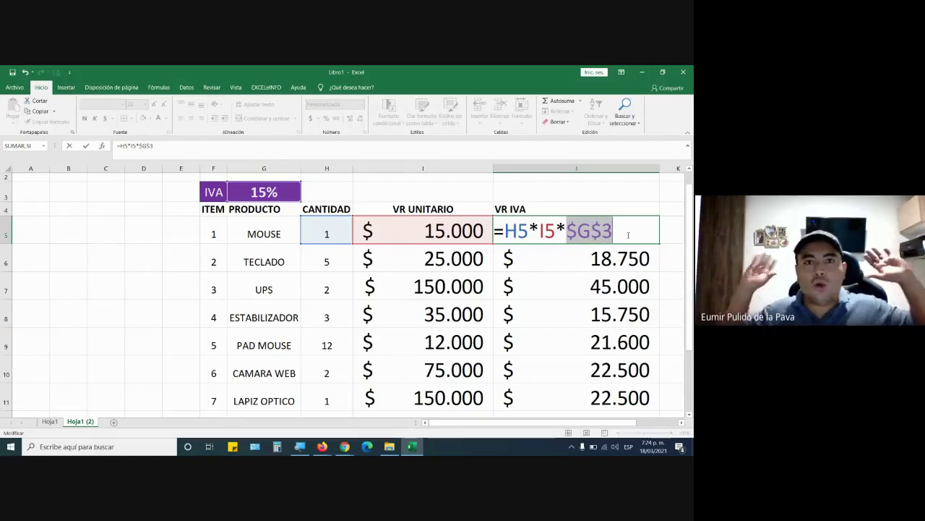
key("Return")
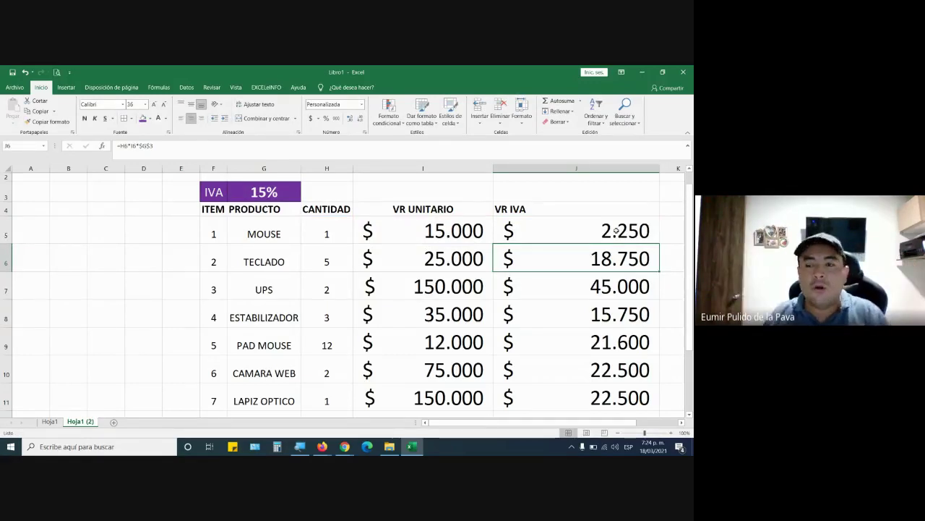
double_click(616, 230)
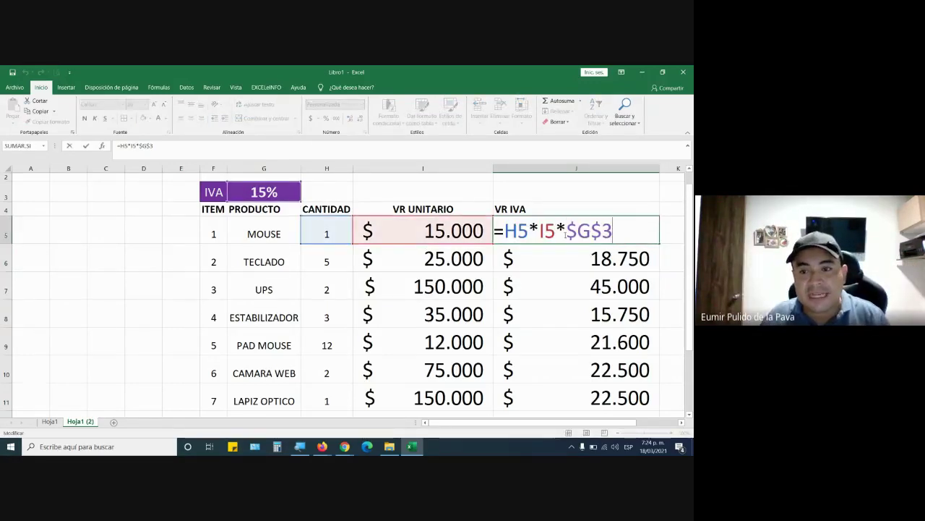
Change J5's reference from $G$3 through G$3 to $G3, still giving 2.250
left_click_drag(566, 231, 615, 231)
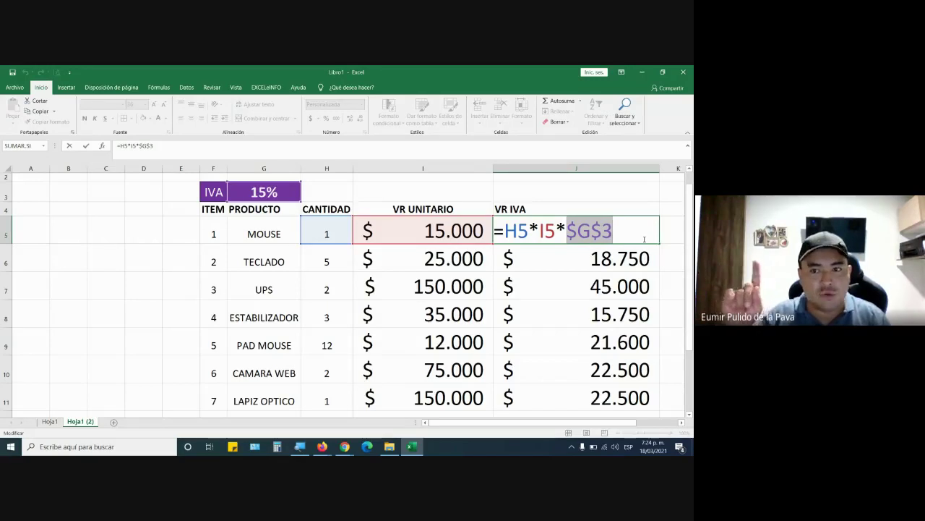
key("F4")
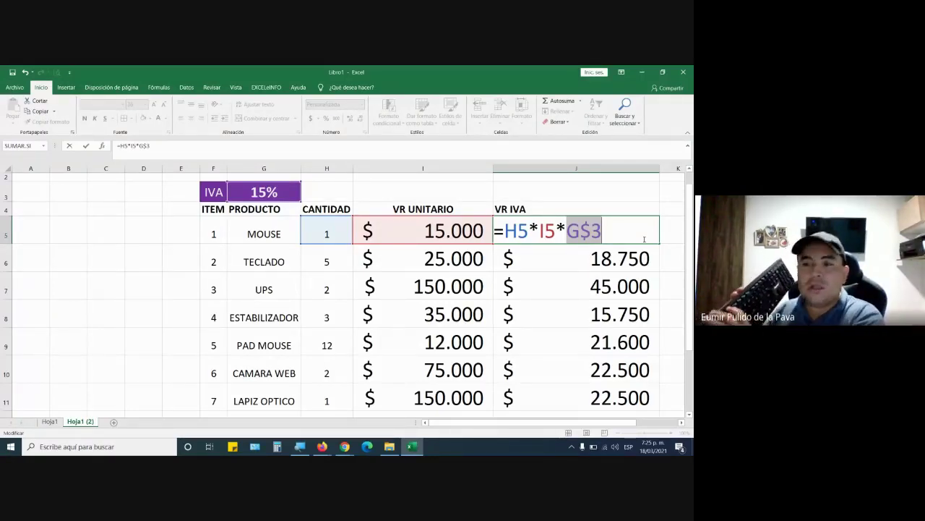
key("F4")
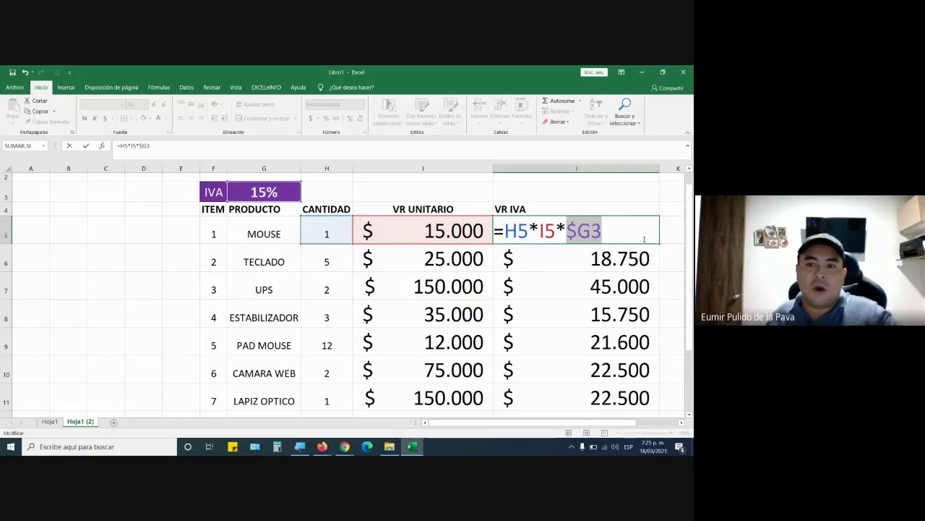
key("Return")
left_click(643, 238)
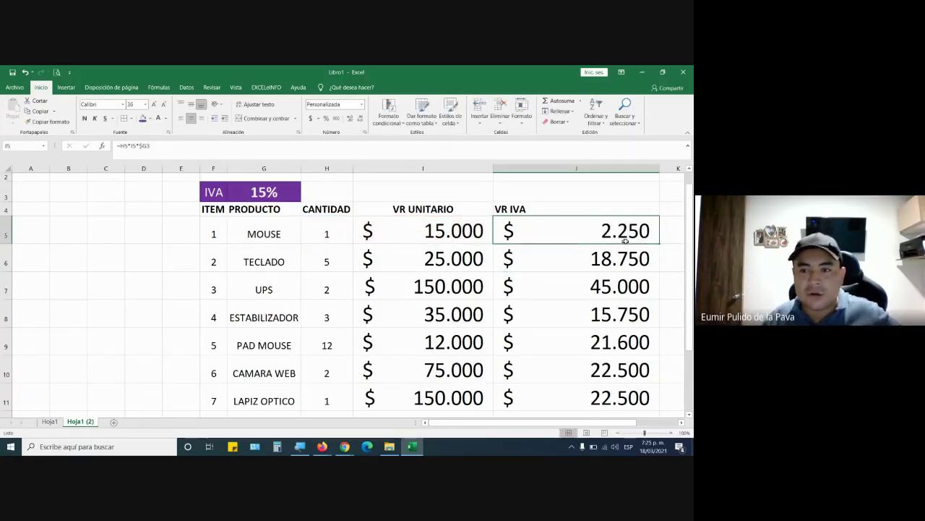
Fill the $G3 formula down, getting #¡VALOR!, then change J5's reference to G$3
left_click_drag(659, 245, 634, 357)
scroll(633, 354, "up", 2)
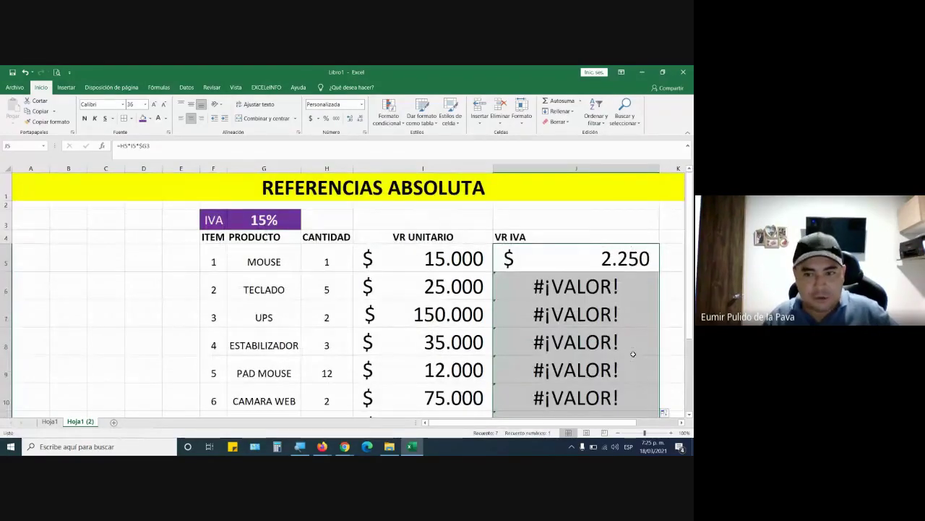
double_click(606, 258)
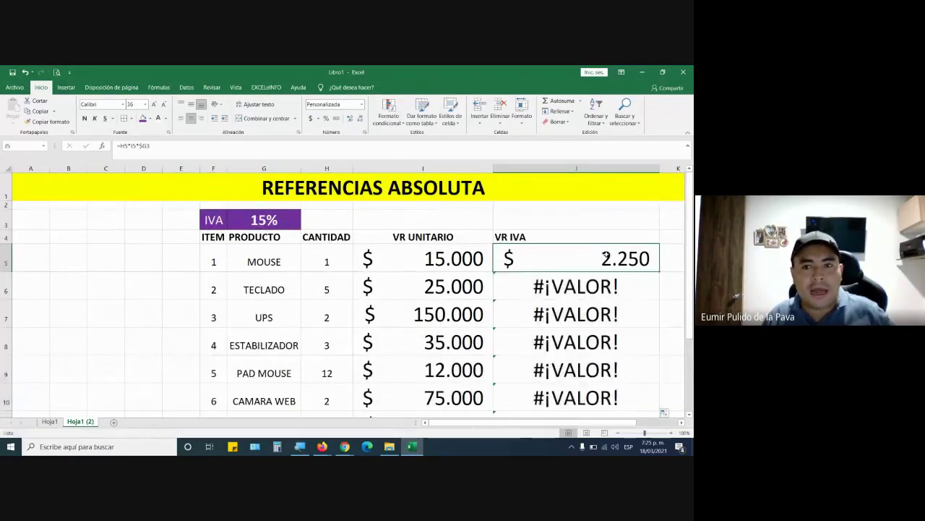
key("F4")
key("F4")
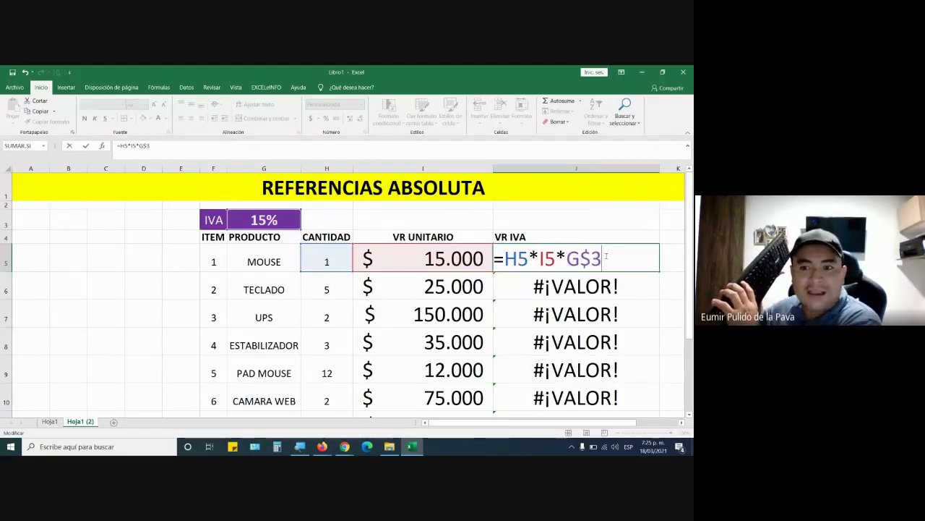
key("Return")
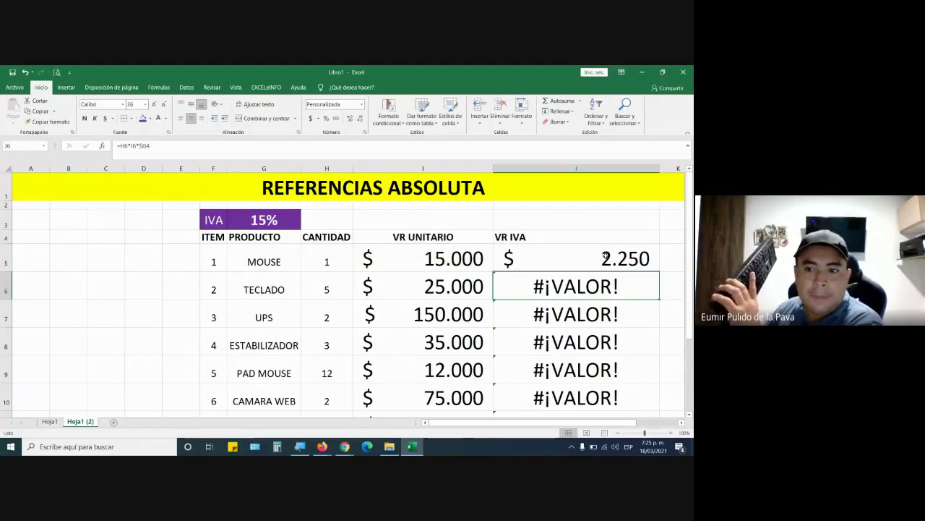
Confirm J5's =H5*I5*G$3 and fill it down to J11 (TECLADO 18.750, UPS 45.000)
left_click(606, 258)
double_click(606, 258)
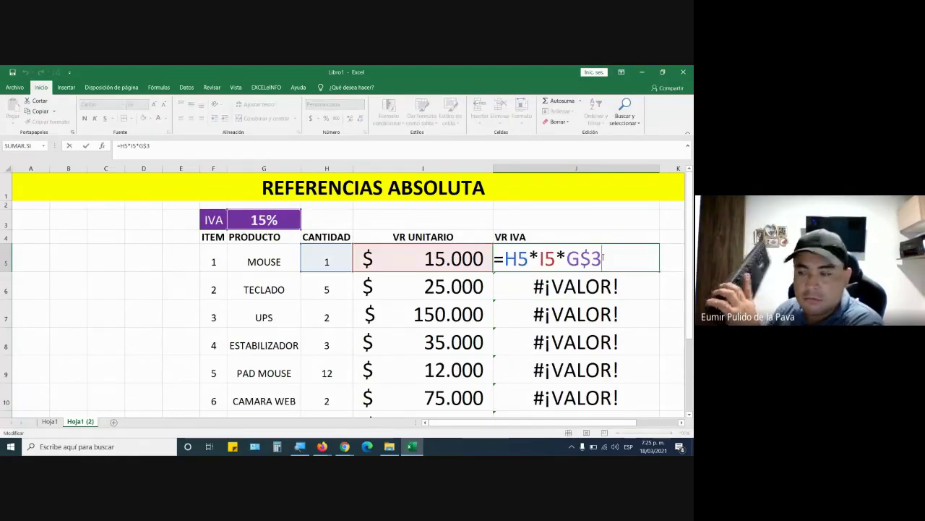
key("Return")
left_click(603, 250)
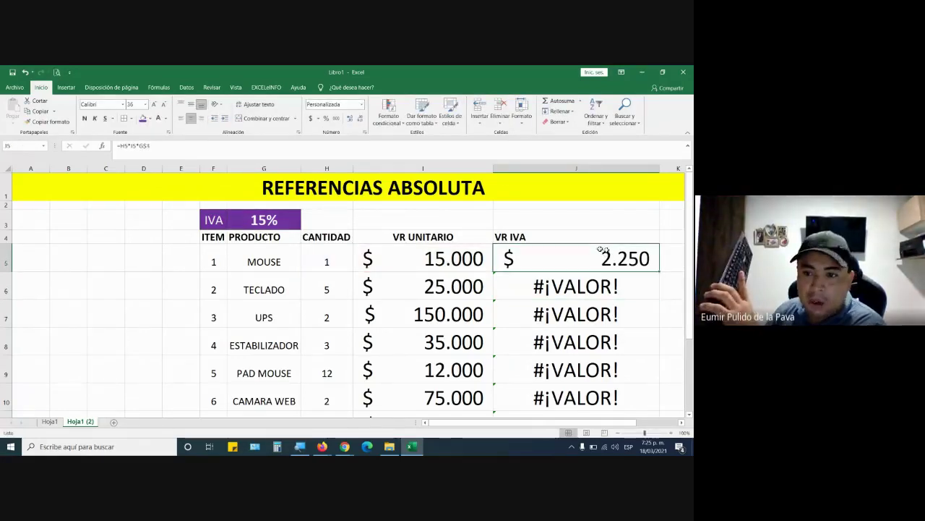
left_click_drag(661, 269, 655, 405)
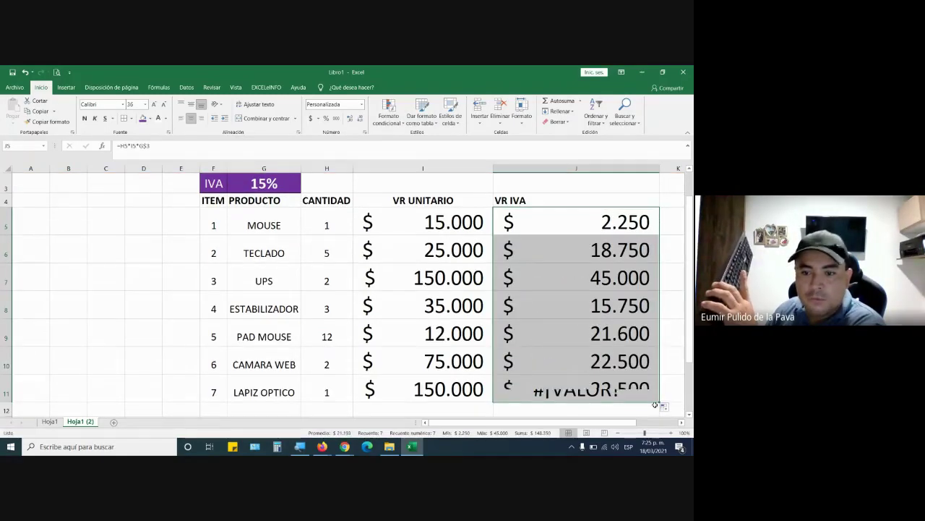
Verify TECLADO's 18.750 formula, then cycle J5's reference with F4 back to G$3 (2.250)
double_click(560, 259)
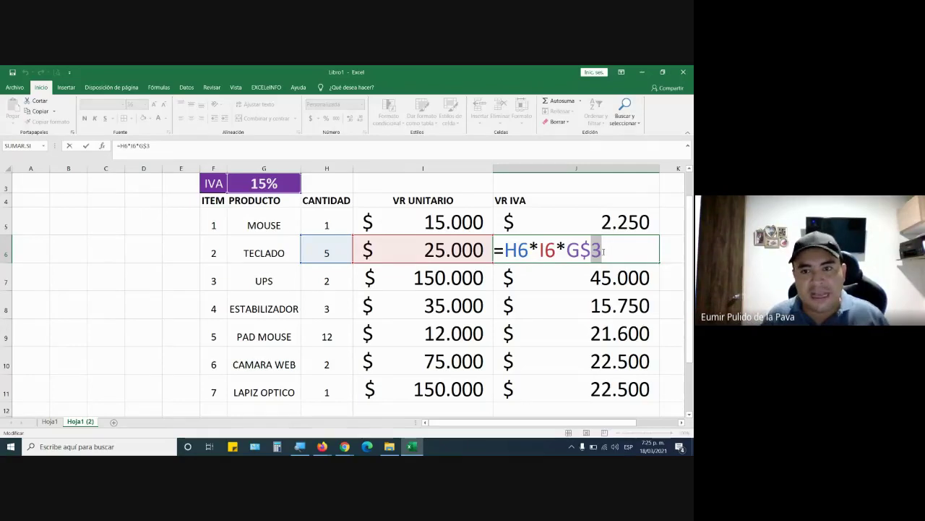
key("Return")
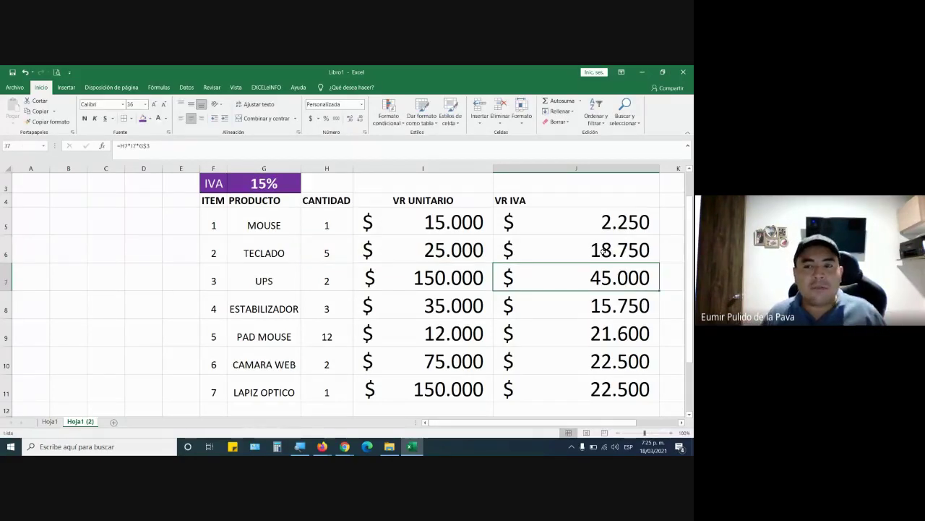
double_click(605, 217)
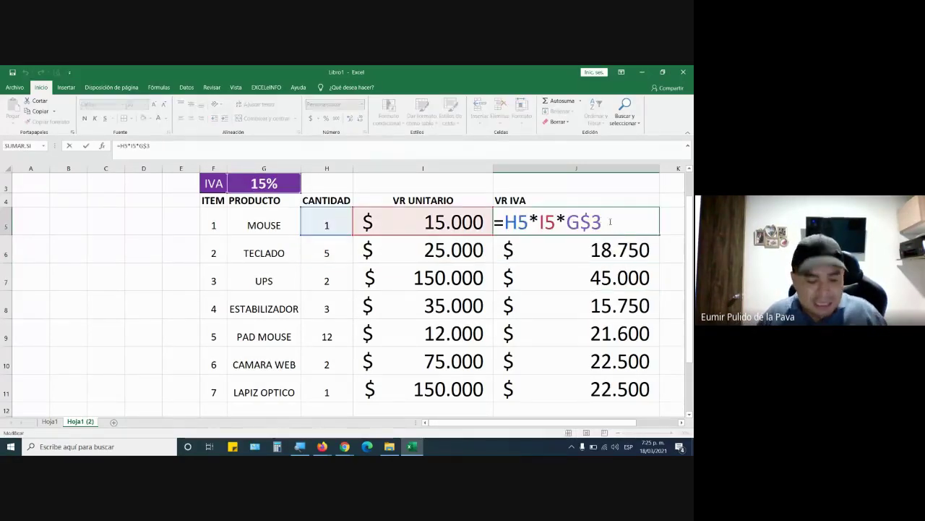
key("F4")
key("F4")
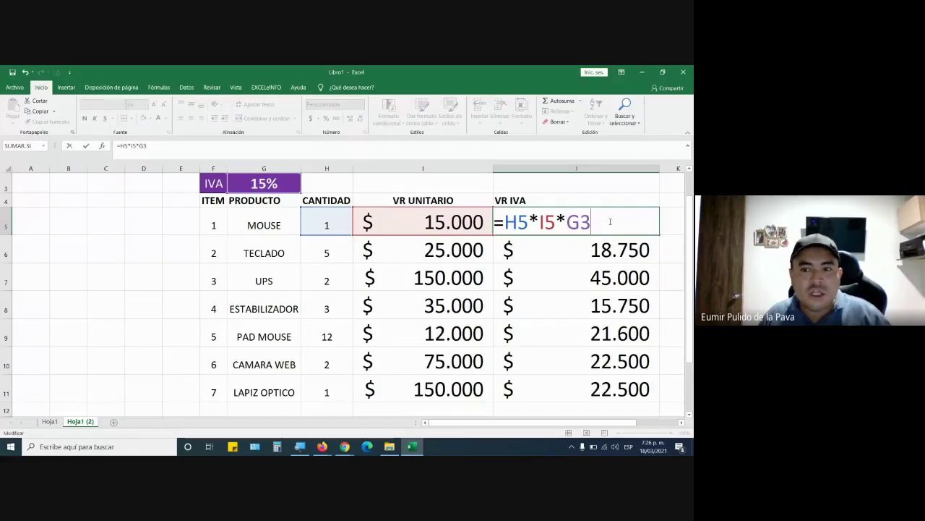
key("F4")
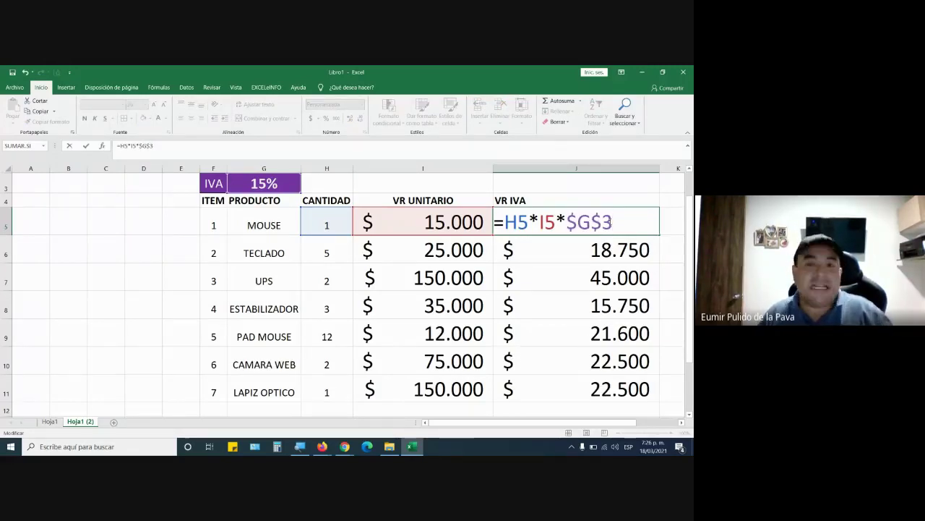
key("F4")
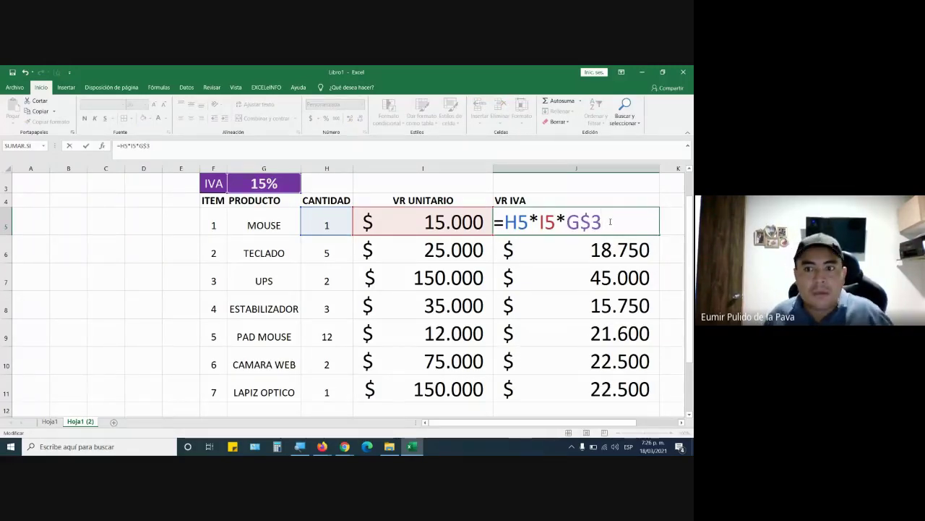
key("Return")
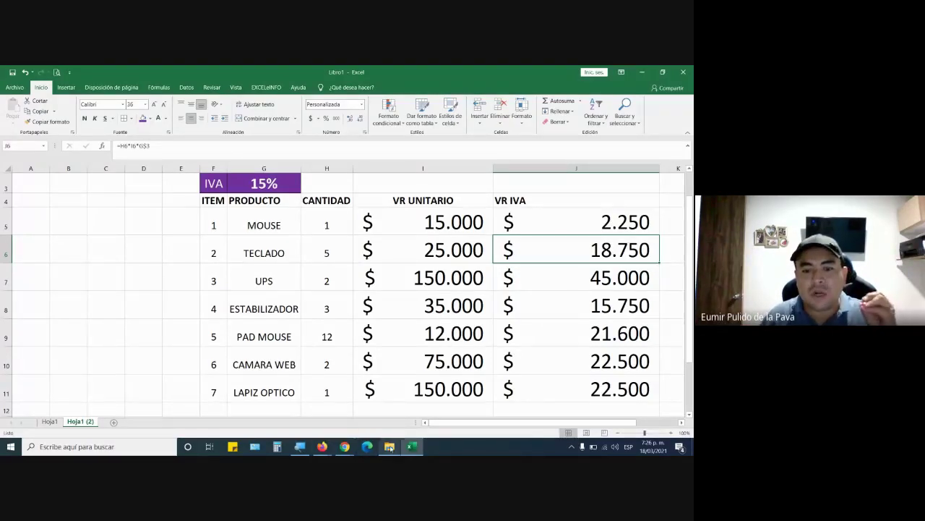
Open ANALISIS TRANSPORTE INDIVIDUAL.xlsx from C: > Documentos > MEMORIA > AMCO > 2021 in File Explorer
left_click(389, 446)
left_click(34, 324)
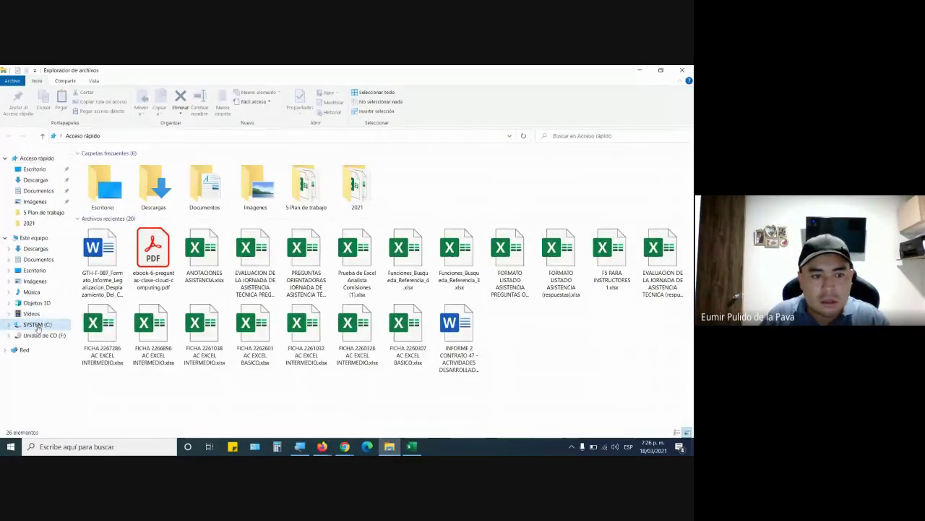
left_click(38, 259)
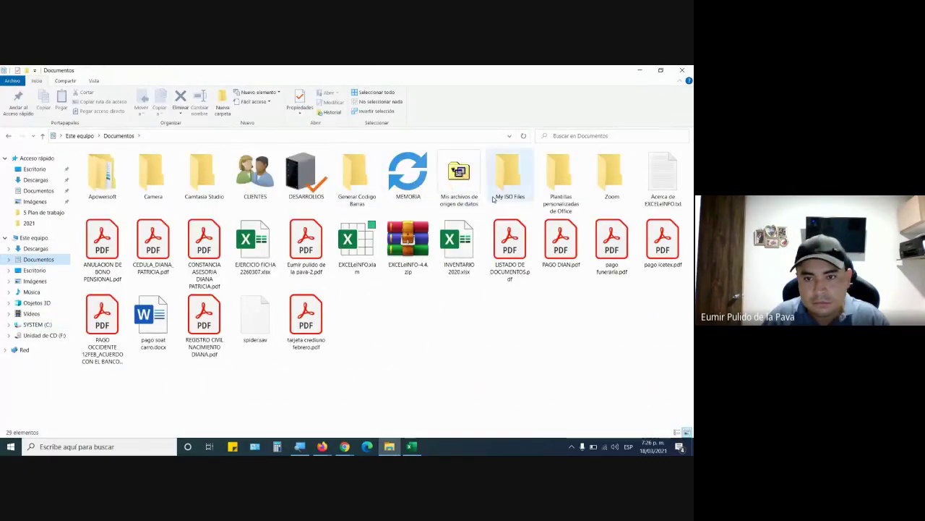
double_click(424, 187)
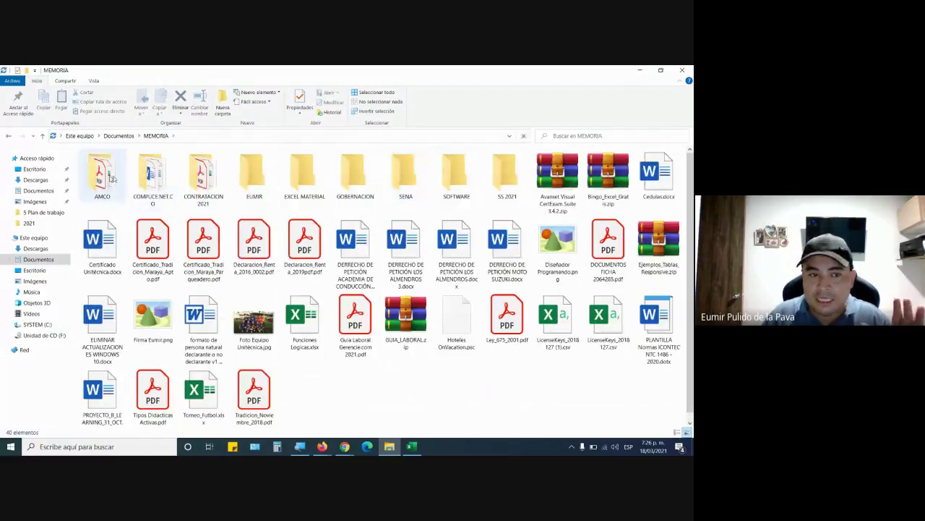
double_click(102, 173)
double_click(356, 174)
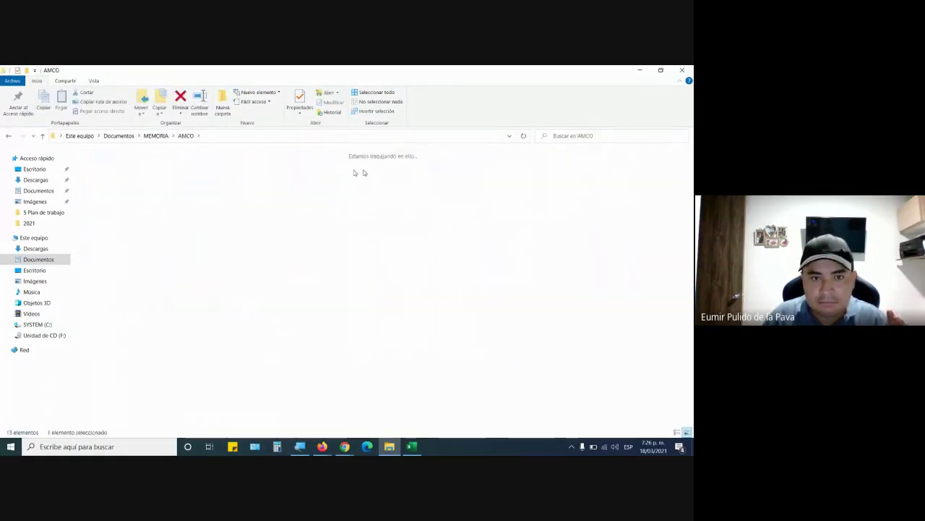
double_click(103, 191)
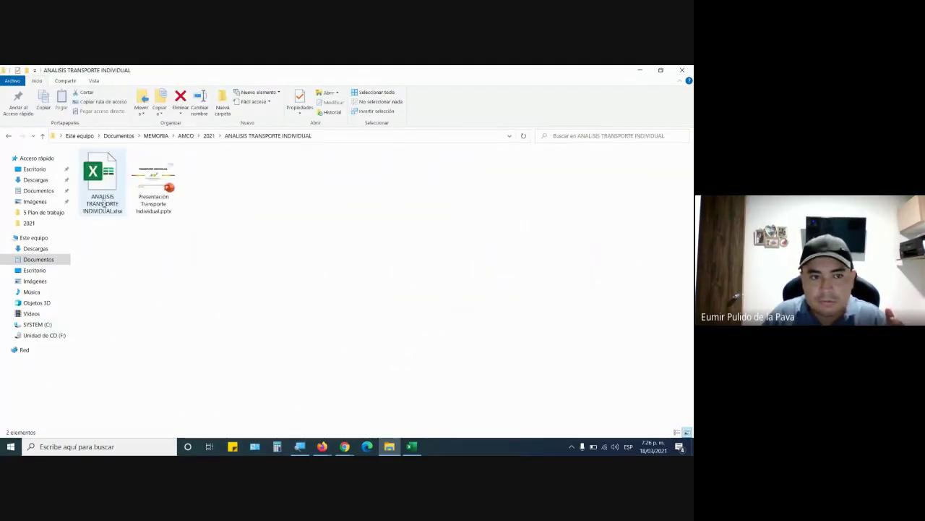
double_click(112, 198)
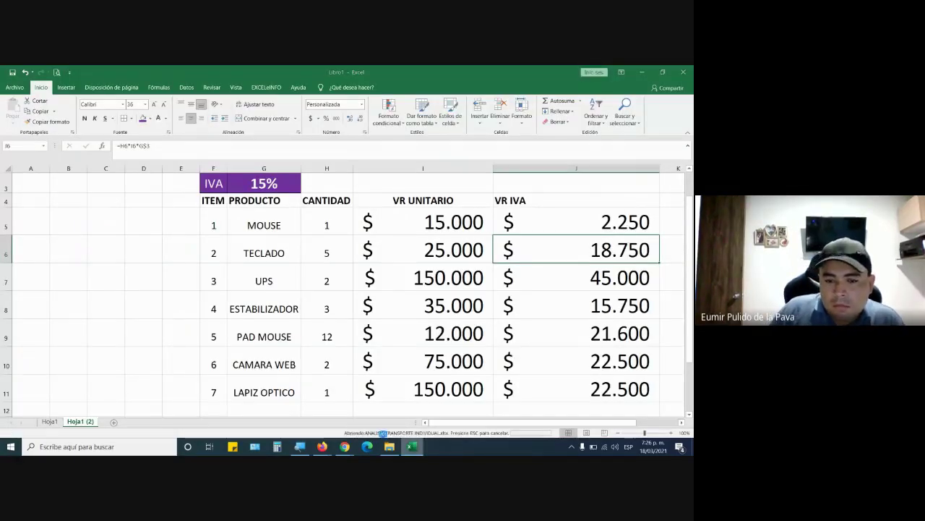
Bring the Google Meet call forward, then return to the ANALISIS TRANSPORTE workbook window
mouse_move(345, 445)
left_click(367, 422)
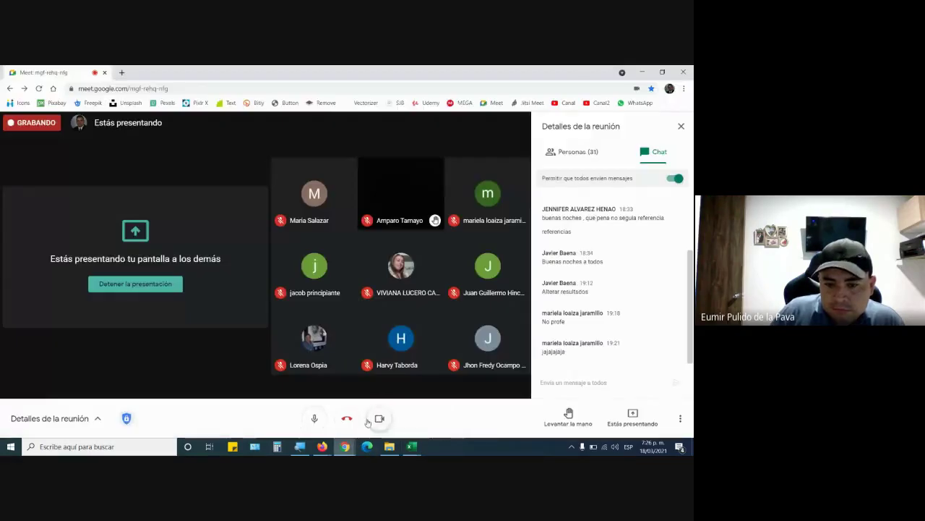
mouse_move(411, 446)
left_click(462, 394)
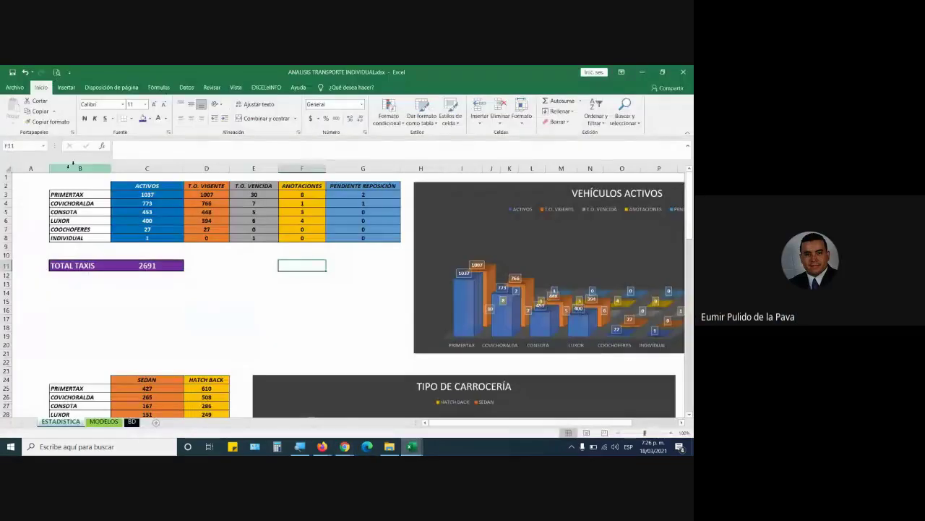
Go to the MODELOS sheet and greatly widen the 1987 column D
left_click(104, 421)
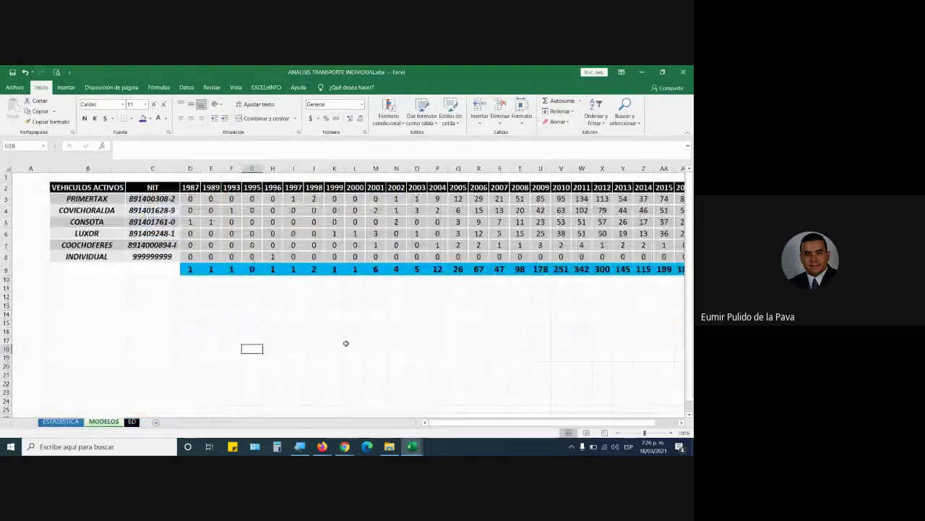
mouse_move(476, 422)
left_mouse_down()
mouse_move(498, 422)
mouse_move(477, 423)
left_mouse_up()
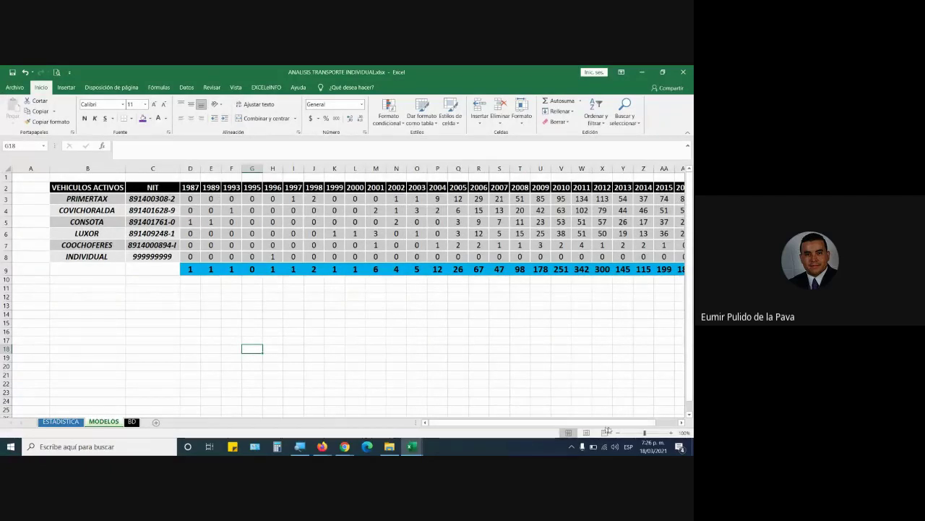
left_click_drag(589, 422, 607, 427)
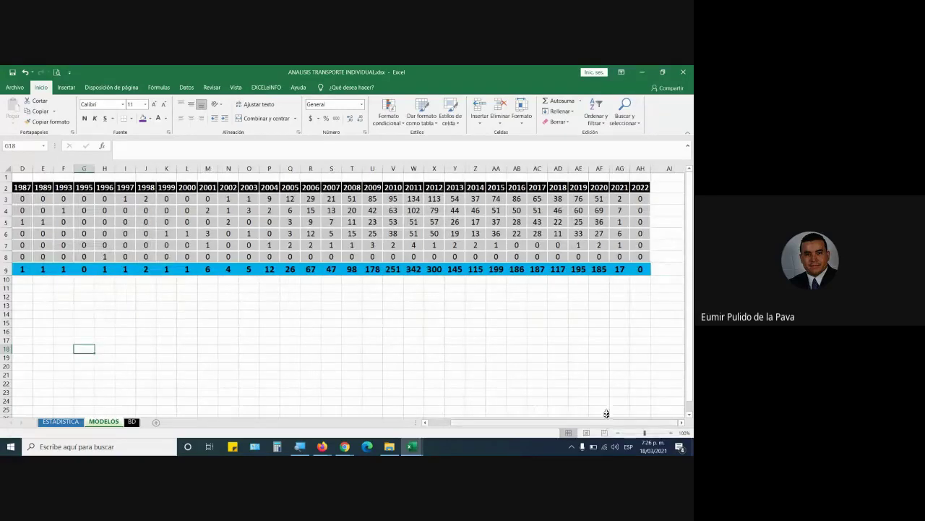
left_click_drag(554, 424, 455, 427)
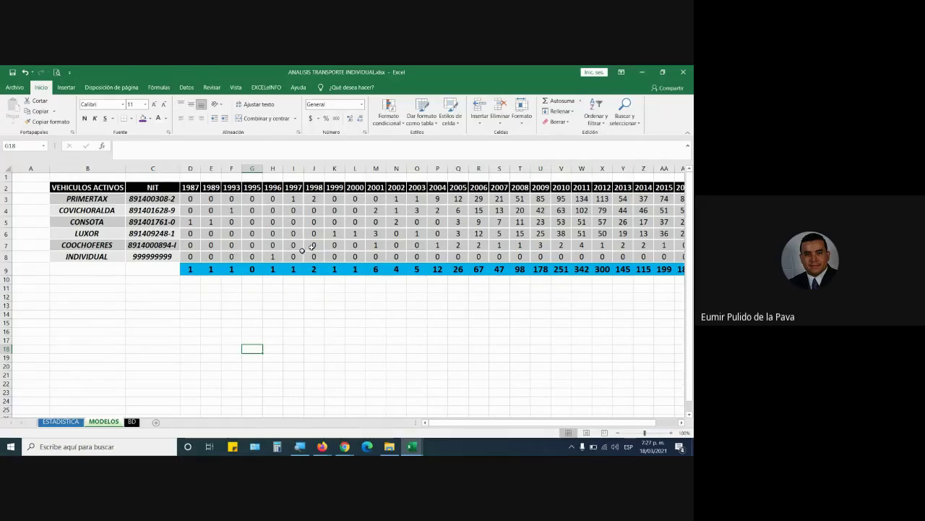
left_click_drag(202, 169, 577, 167)
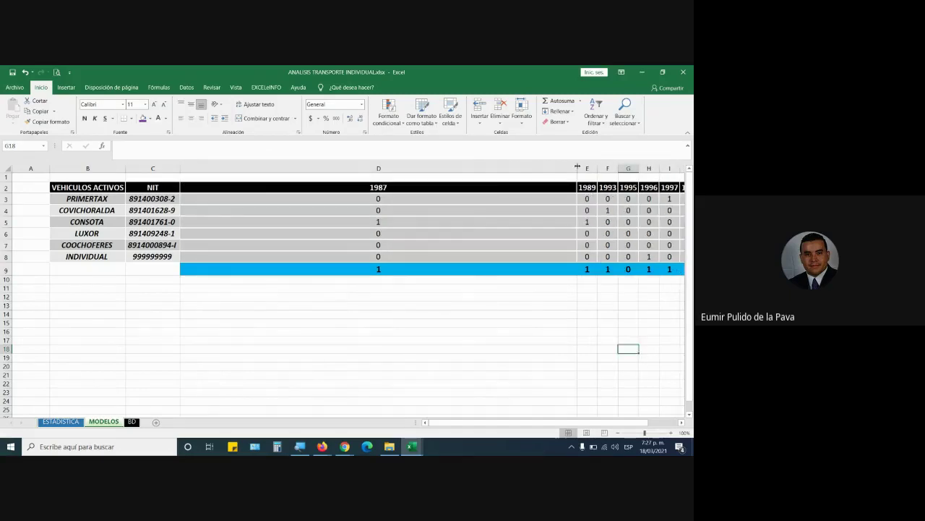
Open D3's CONTAR.SI.CONJUNTO formula for editing with the screen magnified to 200%
left_click(404, 198)
left_click(154, 104)
left_click(154, 105)
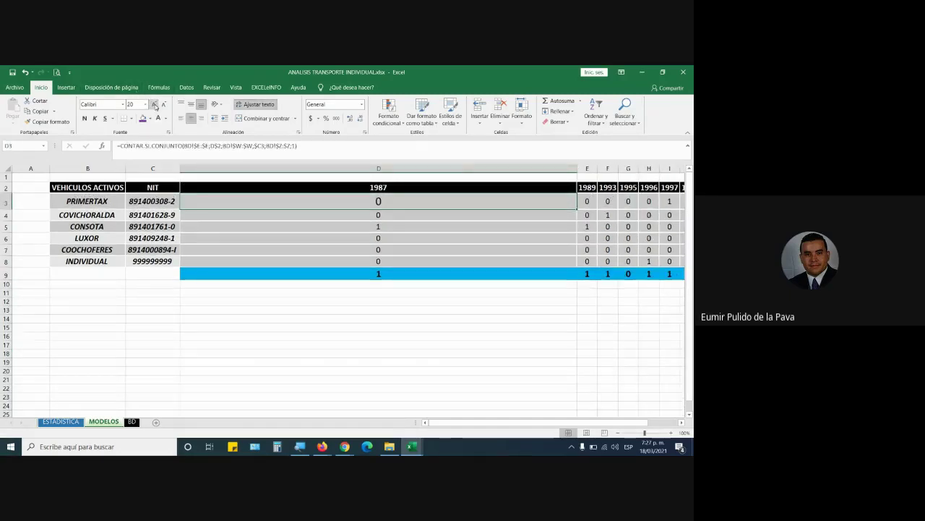
left_click(154, 104)
double_click(358, 201)
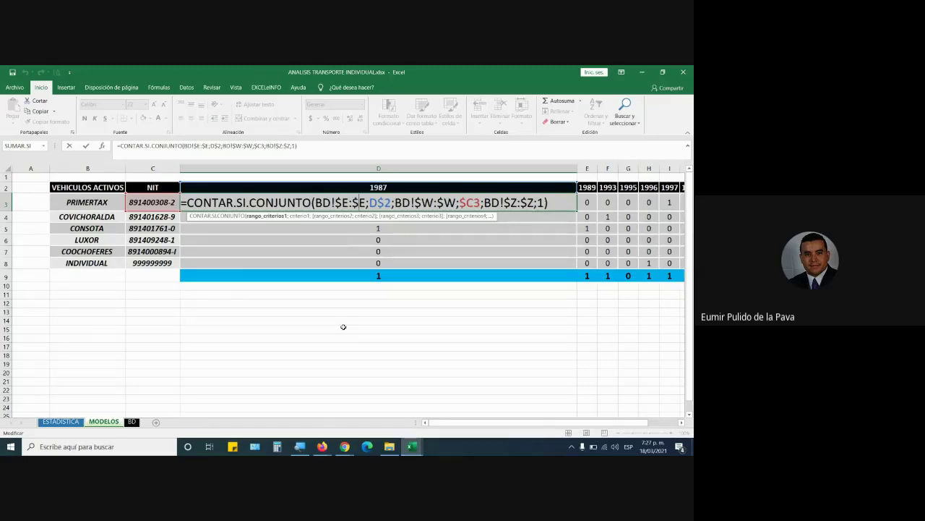
key("super+plus")
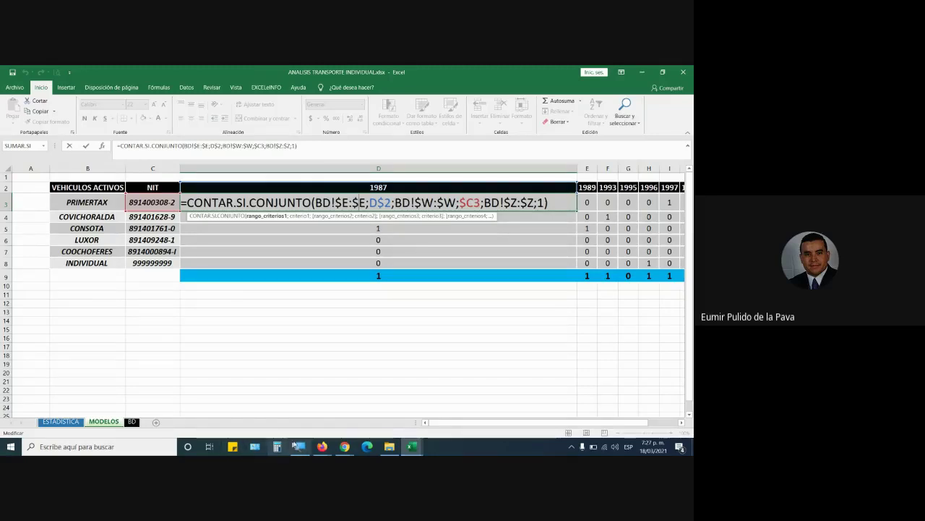
left_click(296, 348)
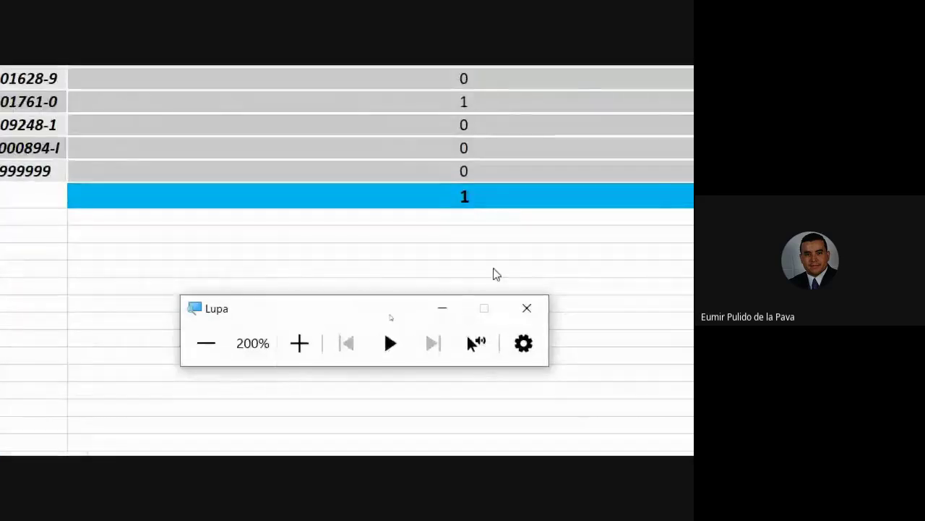
left_click(441, 309)
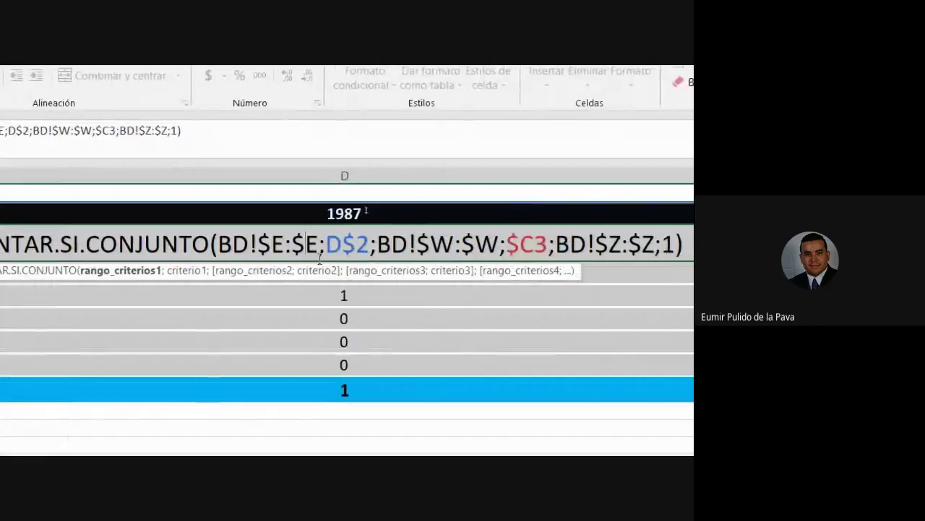
Walk through D3's references BD!$E:$E, D$2, BD!$W:$W and $C3, then confirm the formula
key("Right")
key("Right")
key("Right")
key("Right")
key("Right")
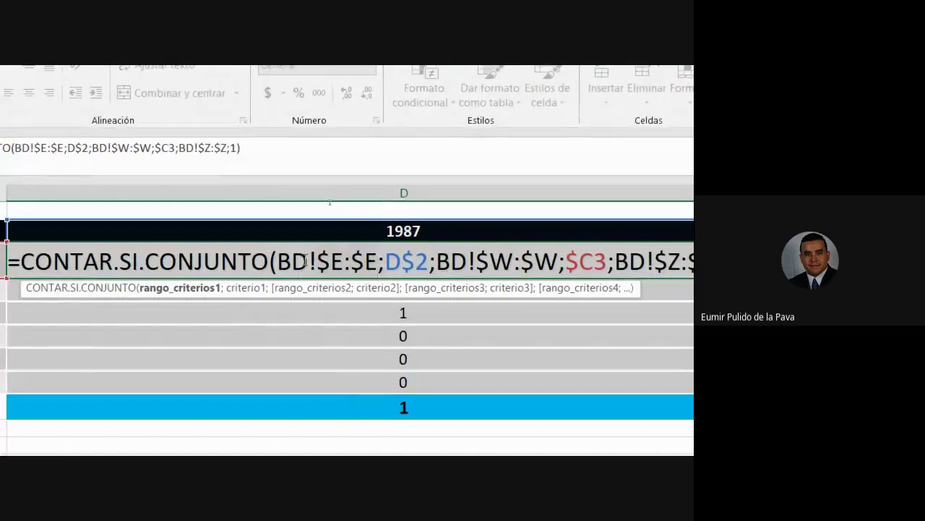
key("Left")
key("Left")
key("Left")
key("Left")
key("Right")
key("Right")
key("Right")
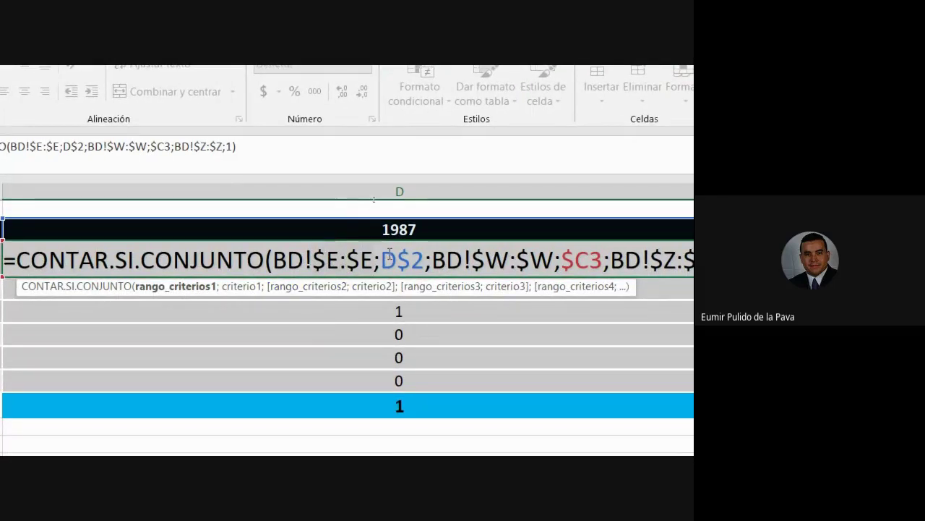
key("Right")
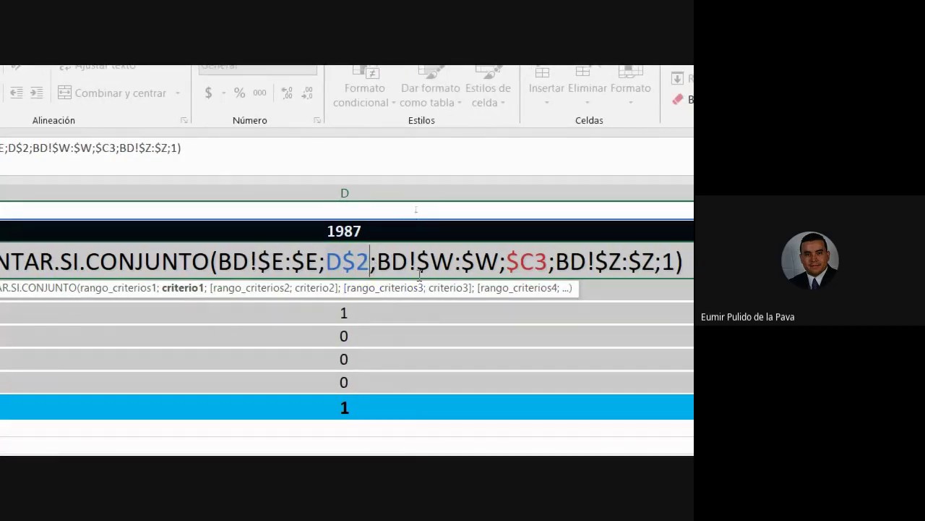
key("Right")
key("Right")
key("Right")
key("Right")
key("Right")
key("Right")
key("Right")
key("Right")
key("Right")
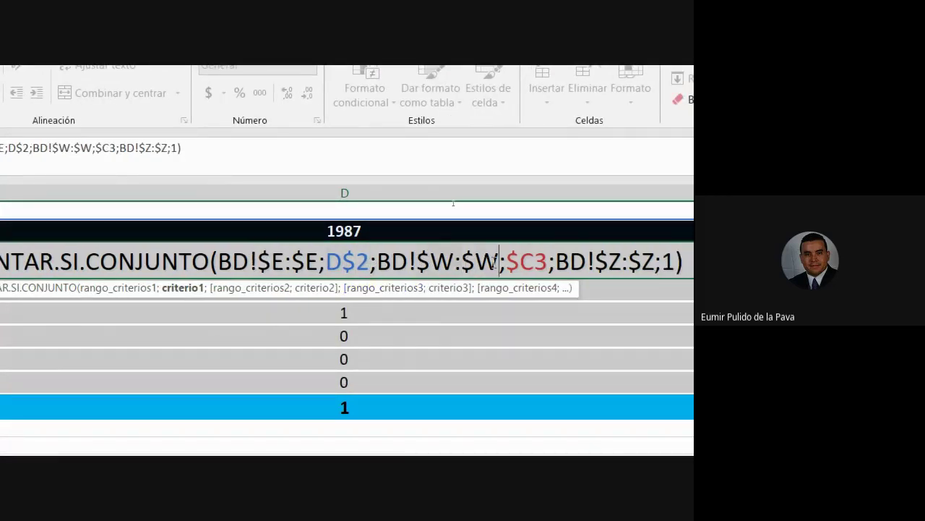
key("Right")
key("Right")
key("Right")
key("Right")
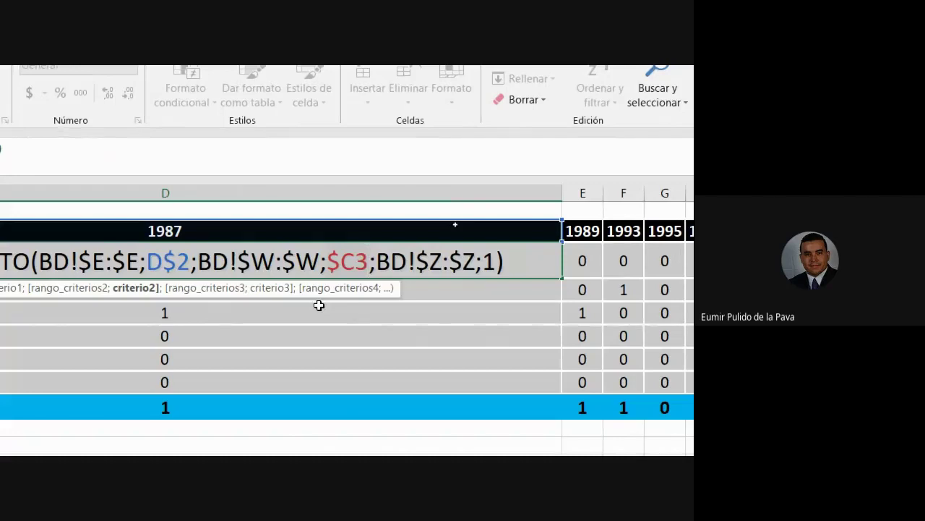
left_click(162, 261)
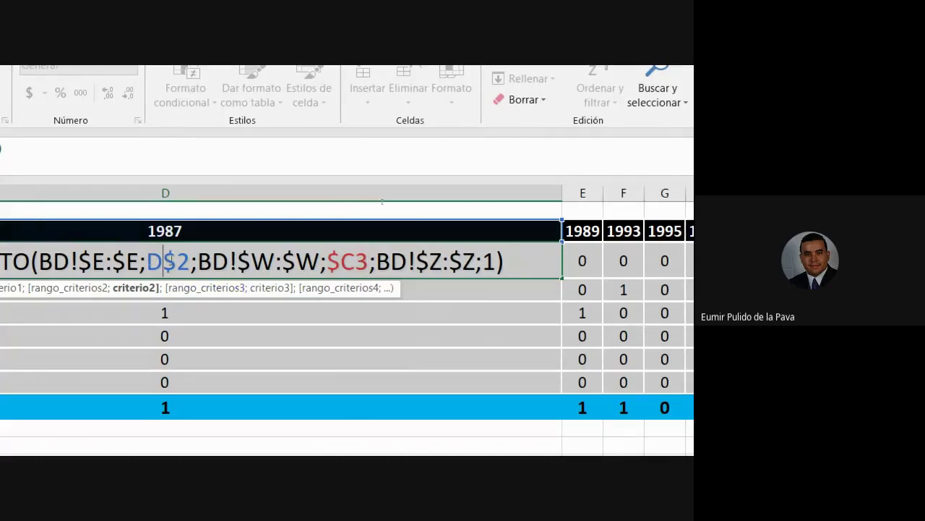
key("Right")
key("Right")
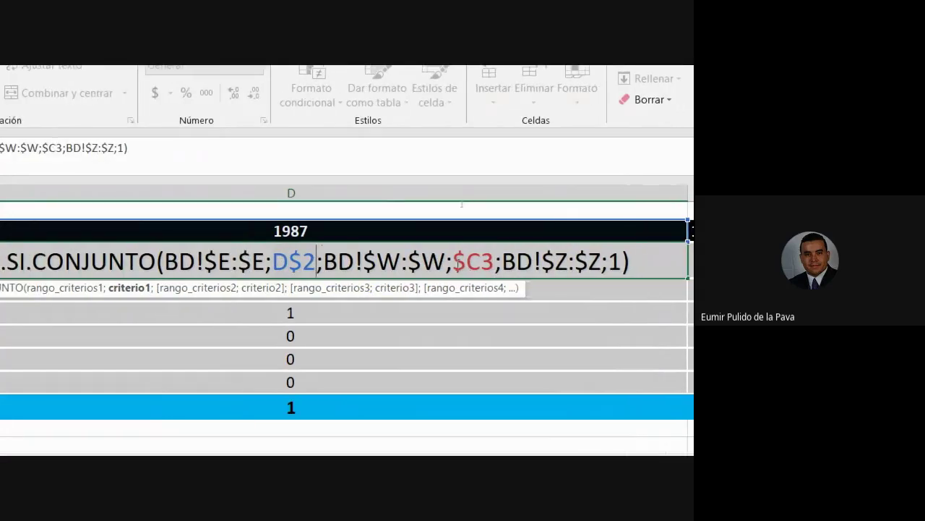
left_click(495, 269)
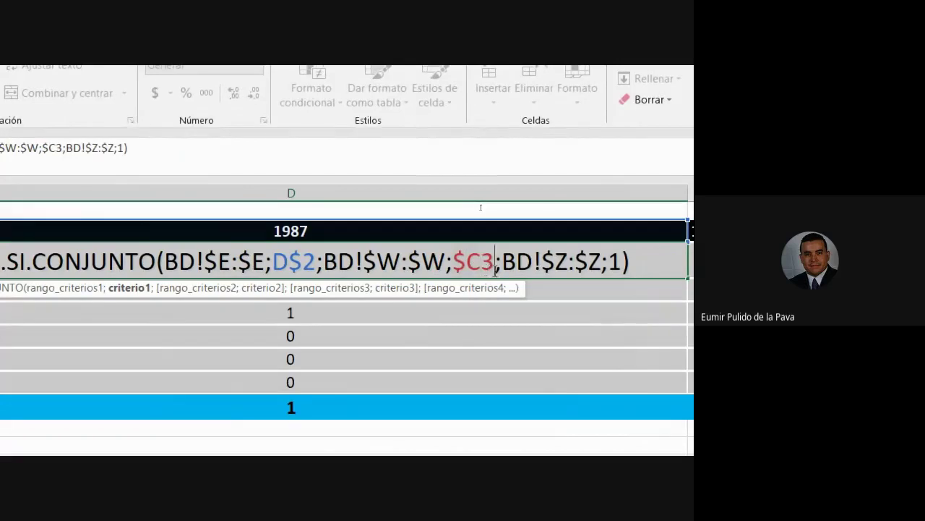
key("Return")
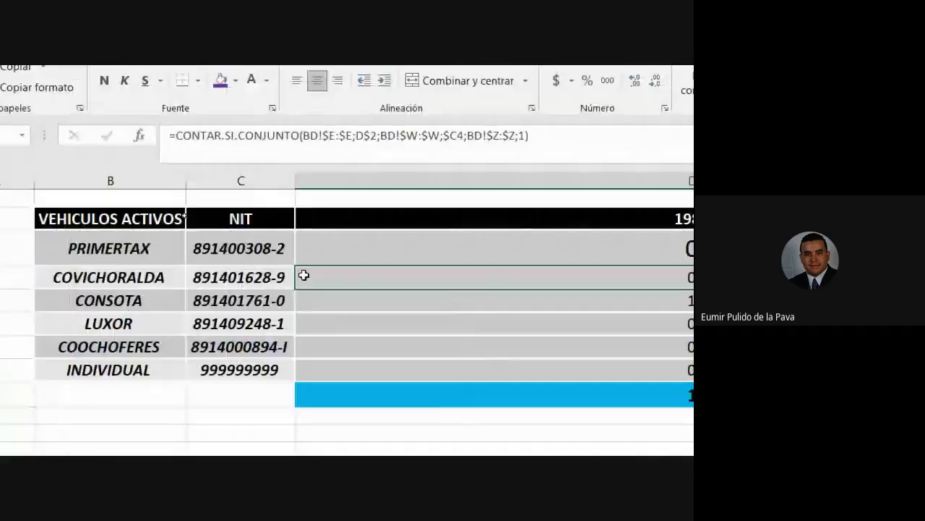
Compare the formulas in D3, D4 and D5, and reconfirm D3 unchanged
left_click(485, 247)
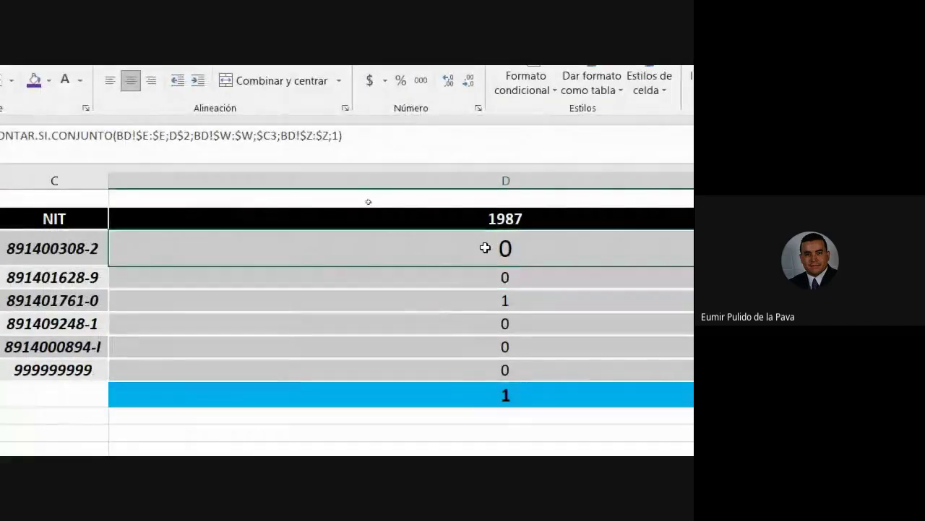
left_click(483, 278)
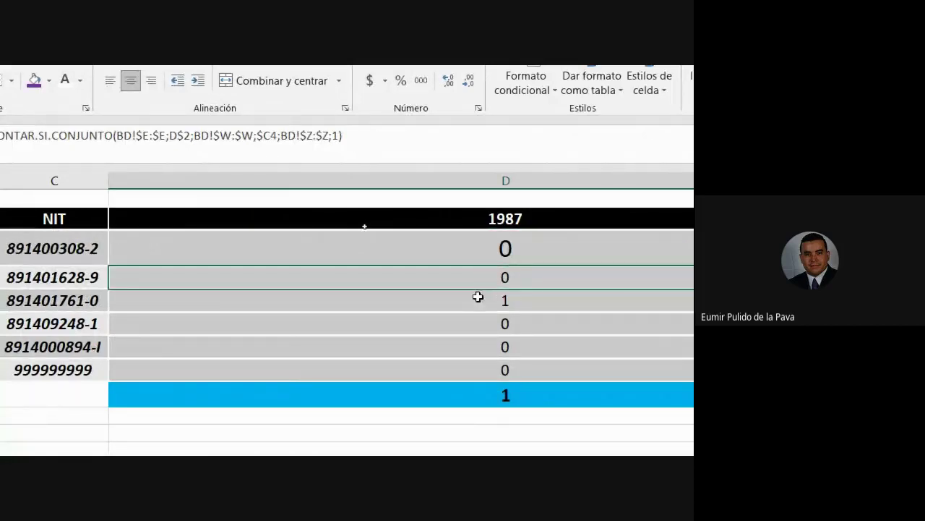
left_click(475, 301)
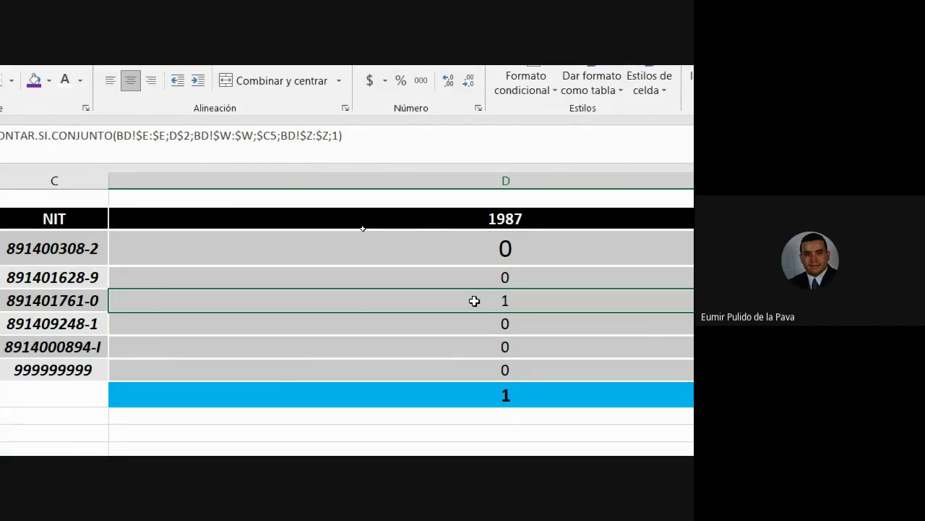
double_click(422, 250)
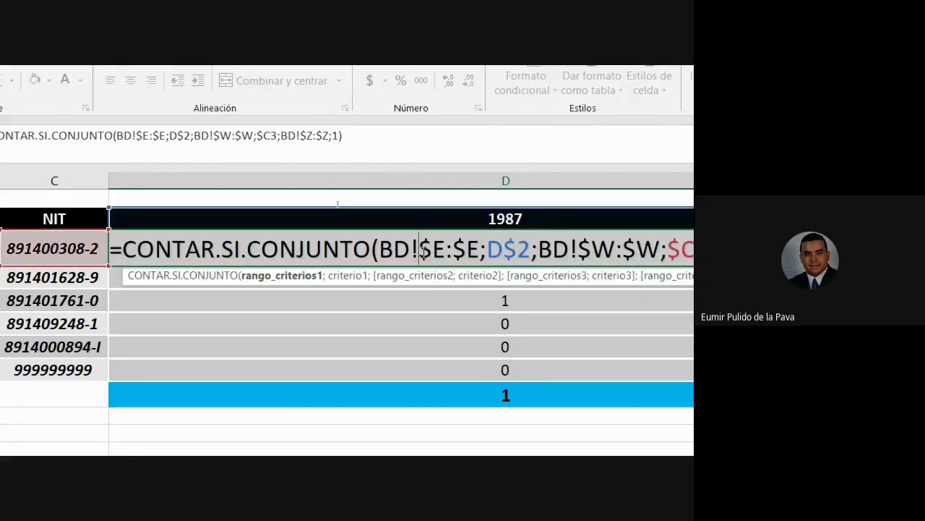
key("Return")
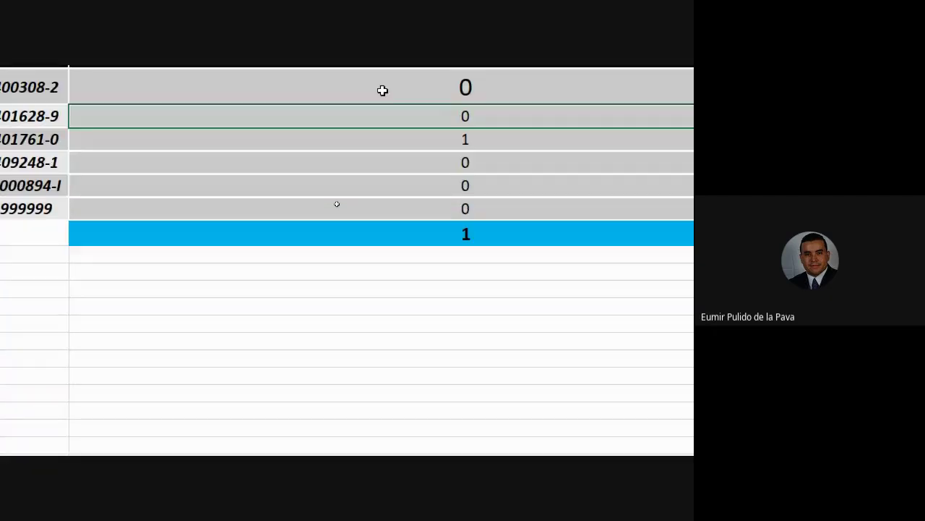
Clear the copied results from the 1989–2022 columns and from D4:D8
left_click_drag(462, 131, 539, 250)
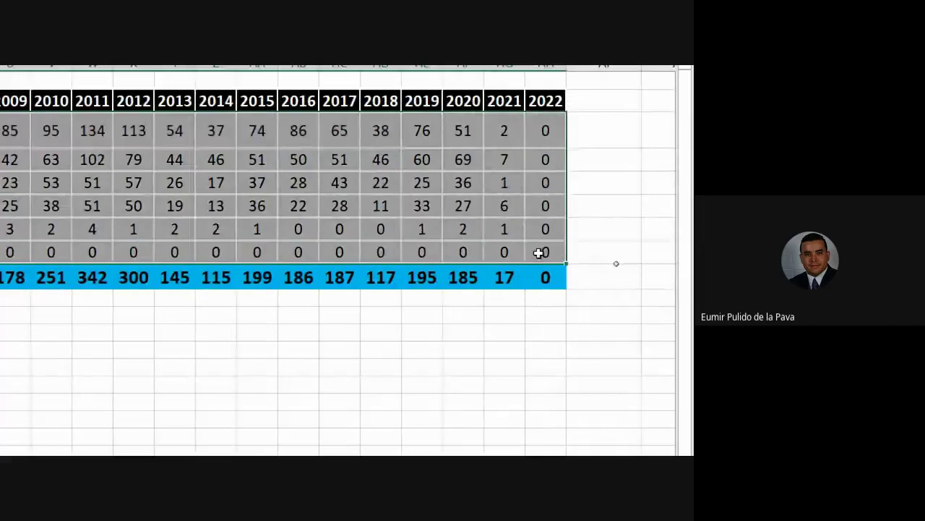
key("Delete")
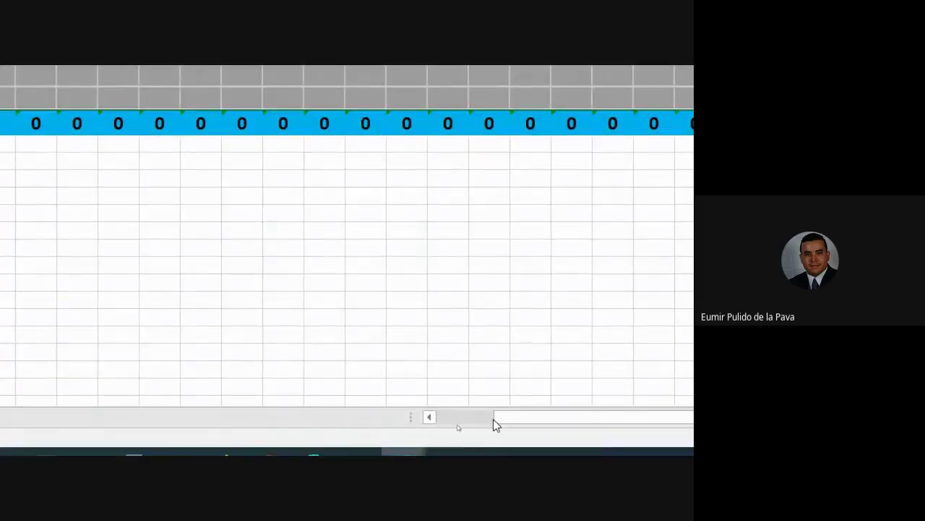
left_click_drag(491, 423, 413, 422)
left_click_drag(371, 198, 371, 285)
key("Delete")
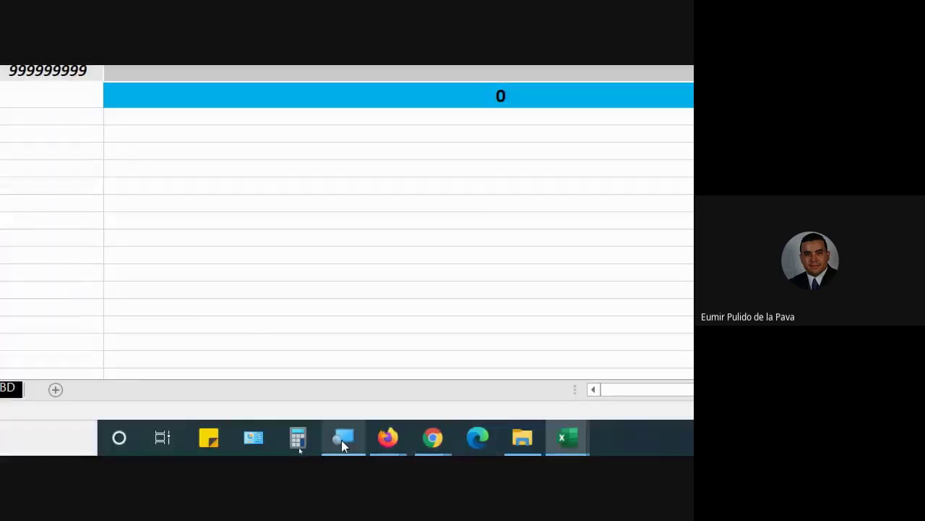
left_click(341, 439)
Fill D3's CONTAR.SI.CONJUNTO formula right to 2022 (column AH) and down to row 8
left_click(241, 267)
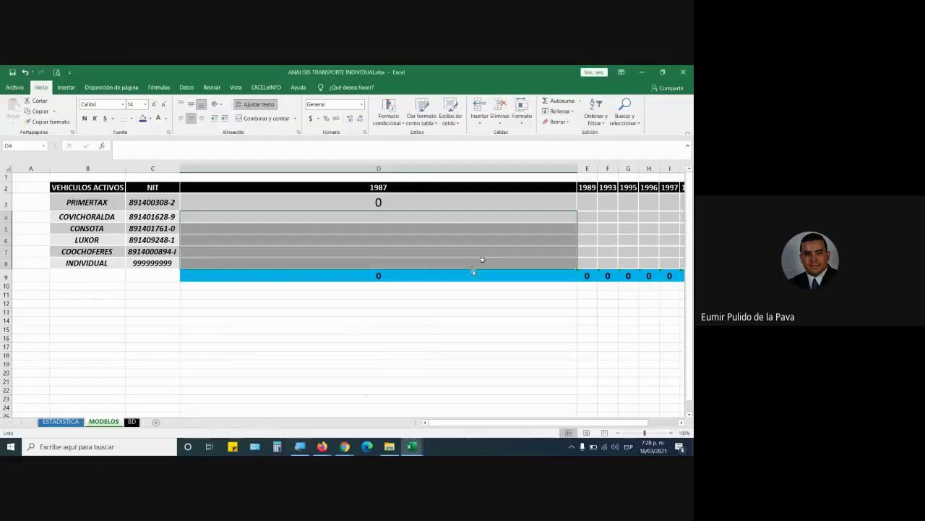
left_click(433, 202)
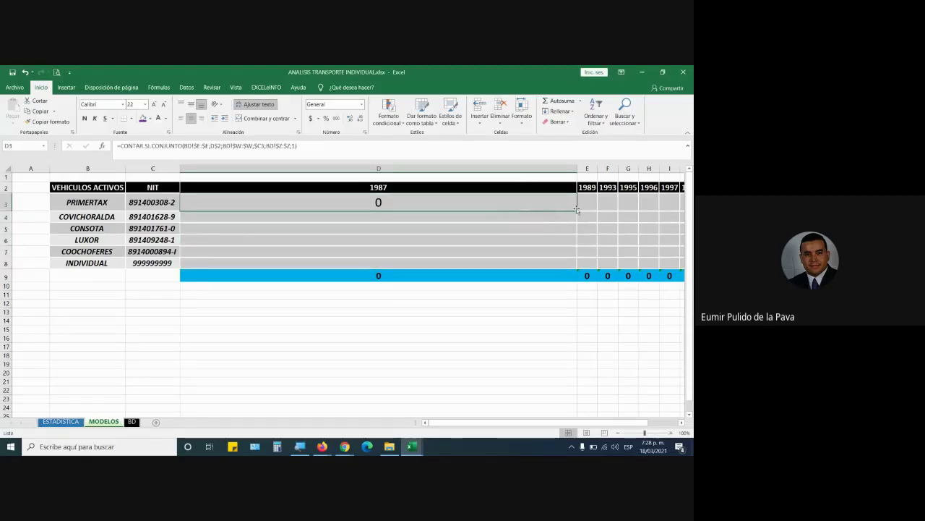
left_click_drag(577, 210, 631, 209)
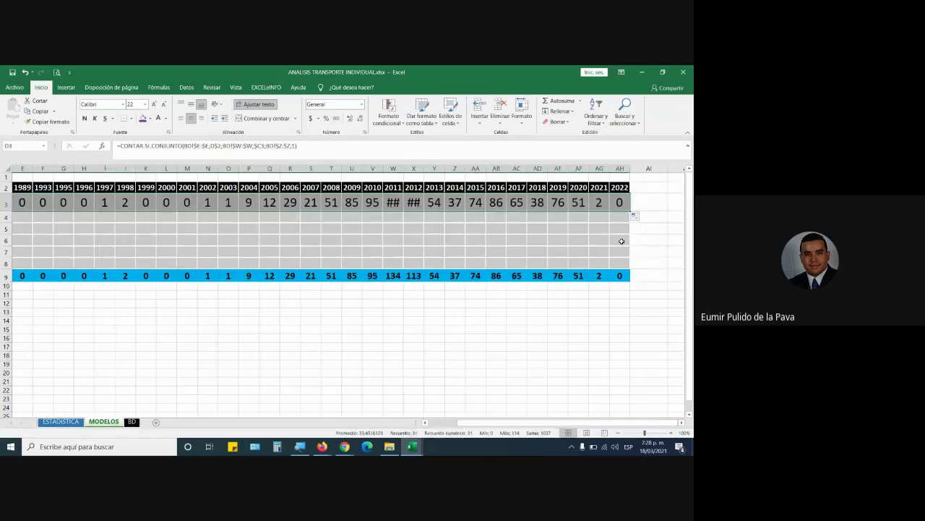
left_click_drag(630, 210, 625, 265)
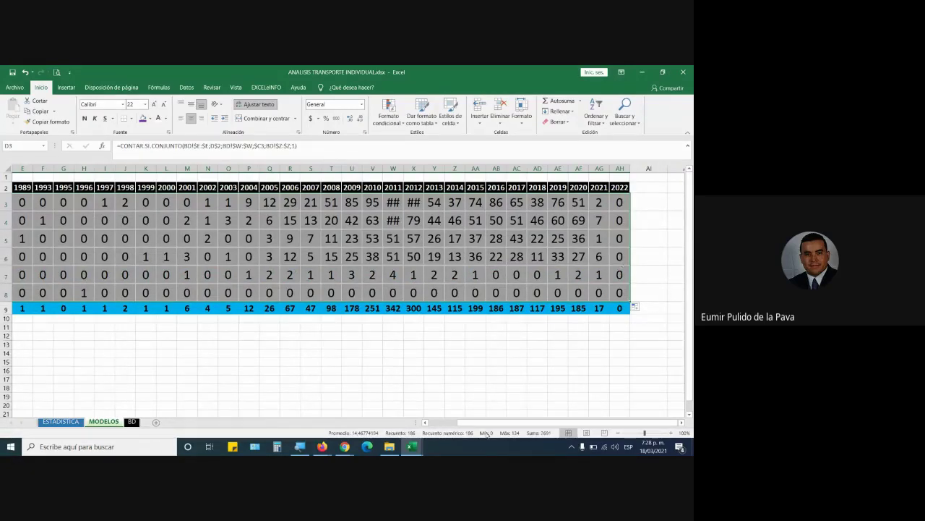
left_click_drag(486, 422, 477, 422)
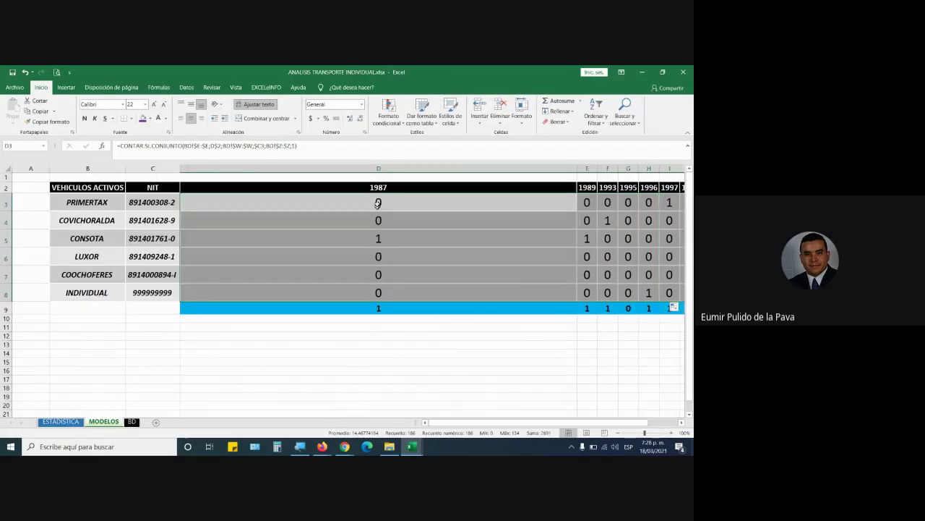
Lock D3's criteria as $D$2 and $C$3 and refill the formula across the counts table
double_click(377, 204)
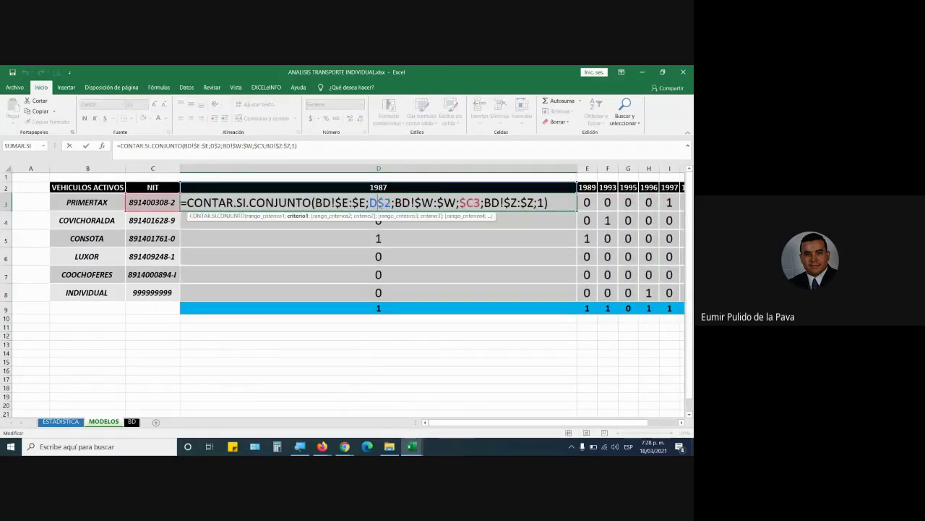
key("F4")
key("F4")
key("F4")
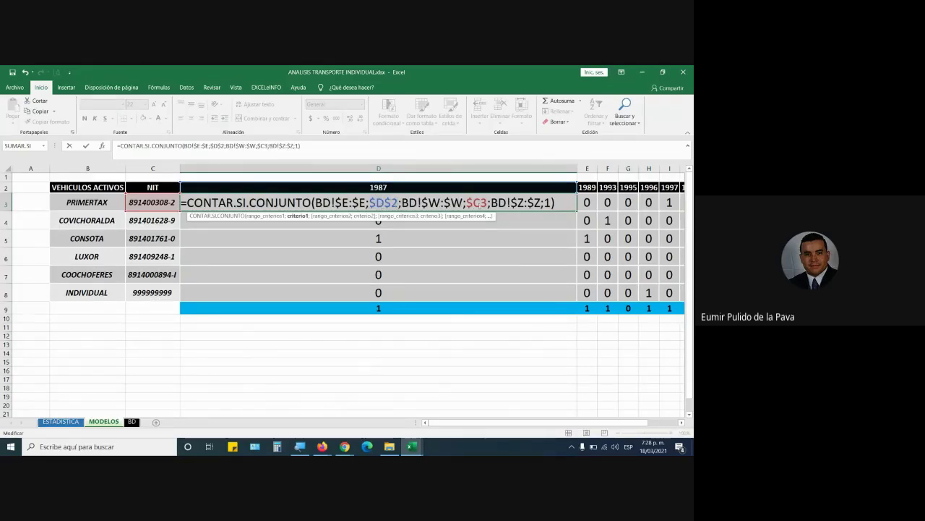
left_click(483, 203)
key("F4")
key("F4")
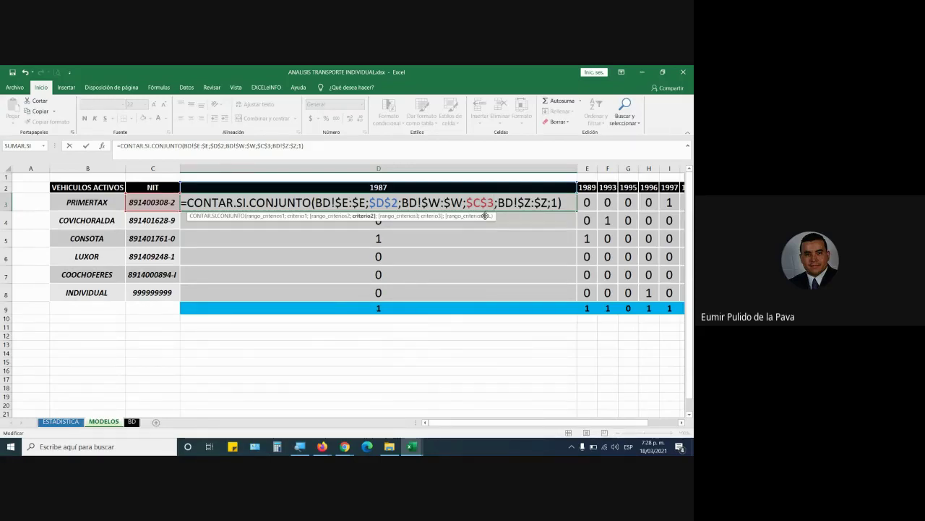
key("Escape")
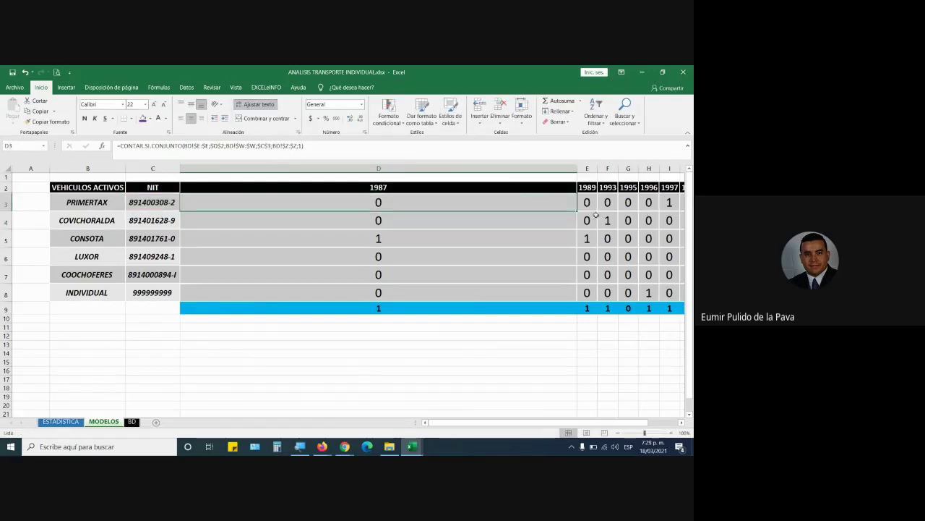
left_click_drag(578, 211, 626, 301)
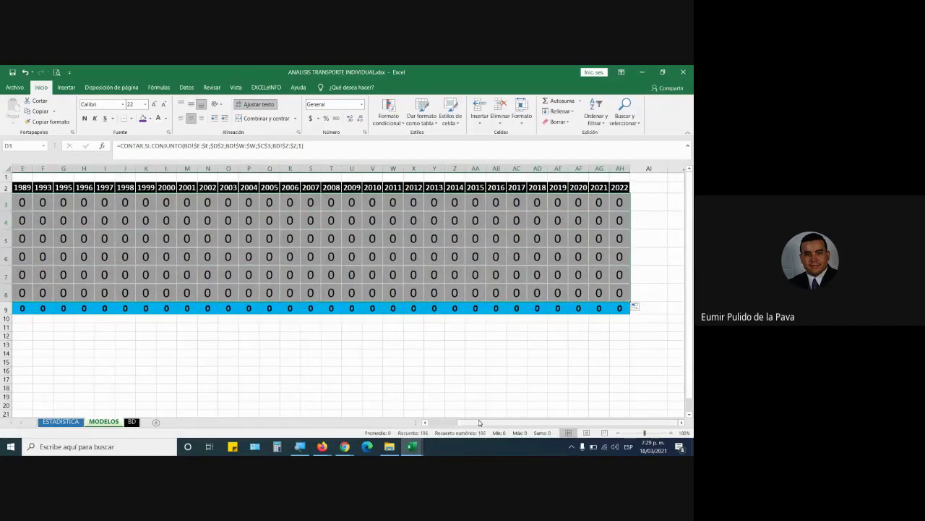
left_click_drag(479, 422, 419, 422)
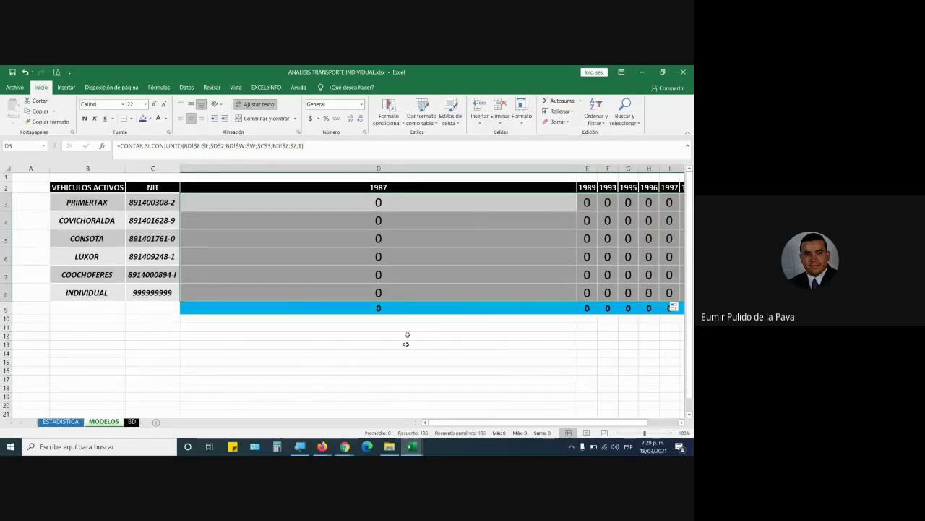
Rebuild D3's formula with relative criteria D2 and C3 in place of $D$2 and $C$3
double_click(387, 208)
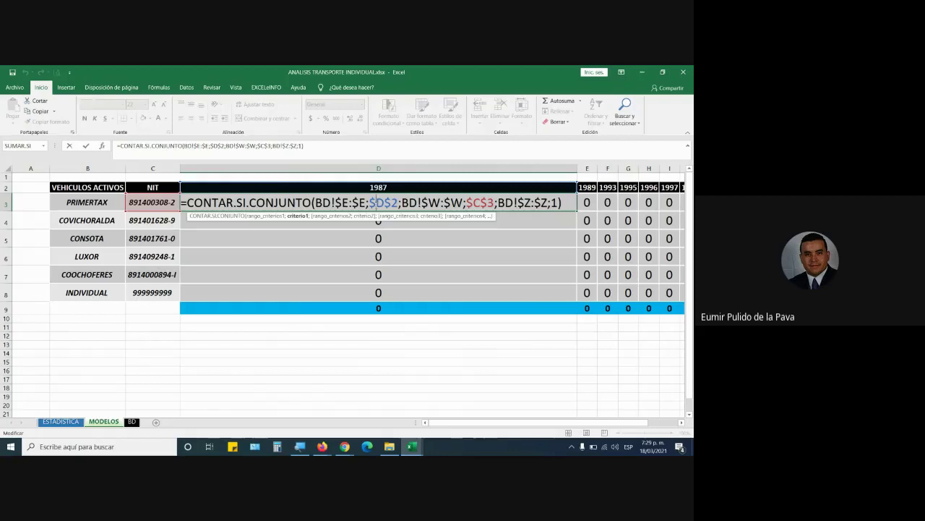
key("F4")
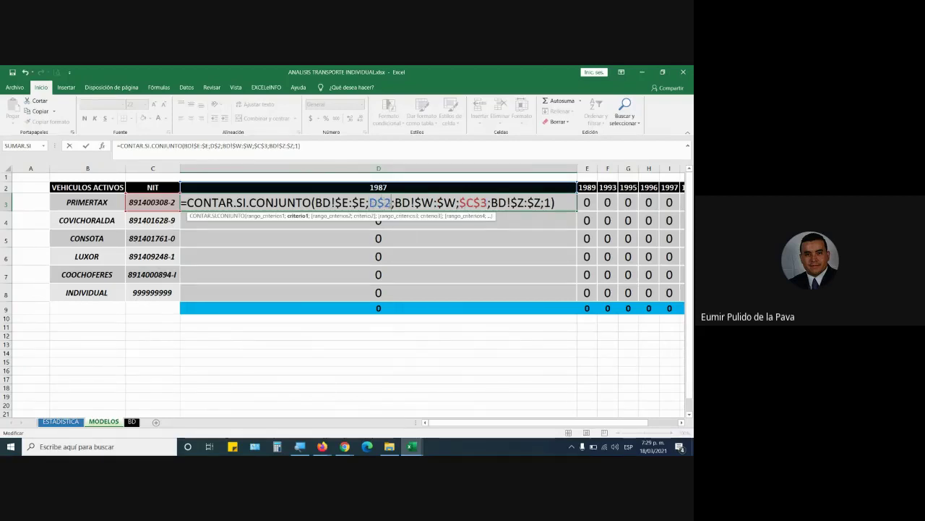
key("BackSpace")
key("BackSpace")
key("BackSpace")
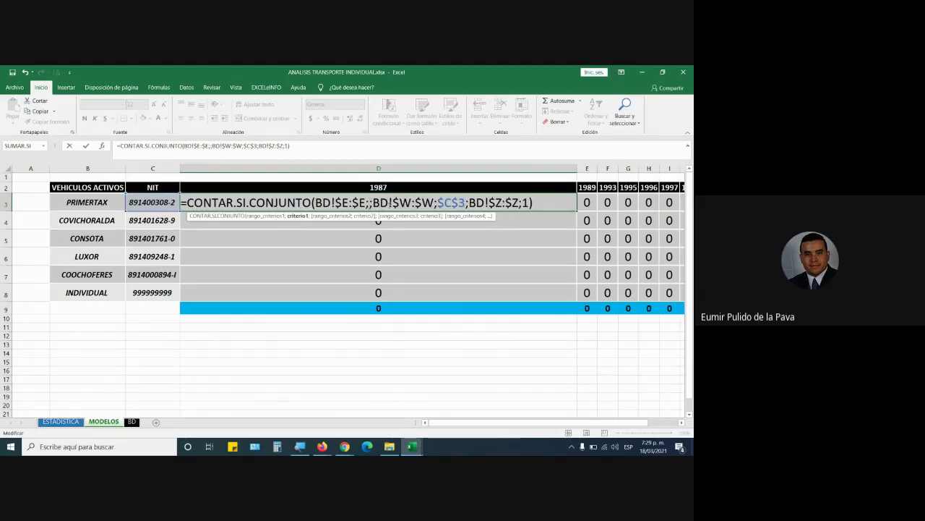
left_click(385, 187)
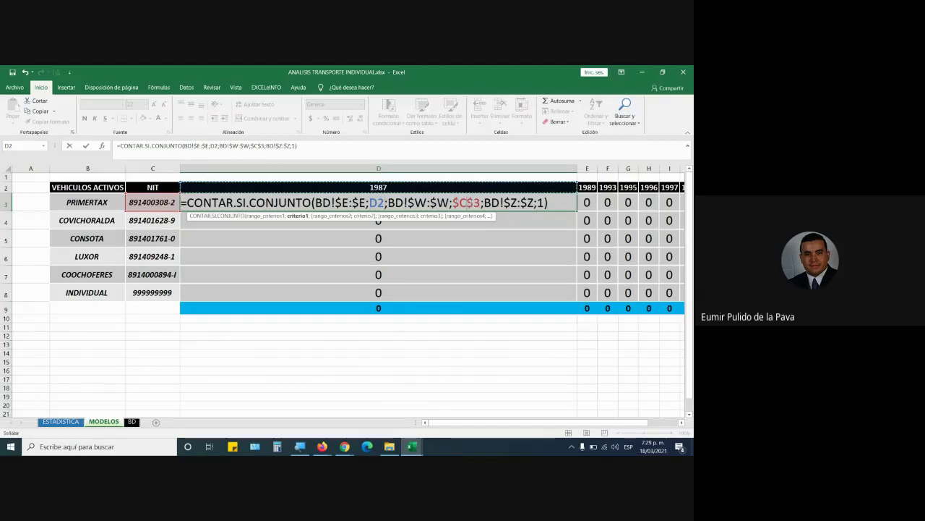
left_click_drag(480, 203, 452, 203)
key("Delete")
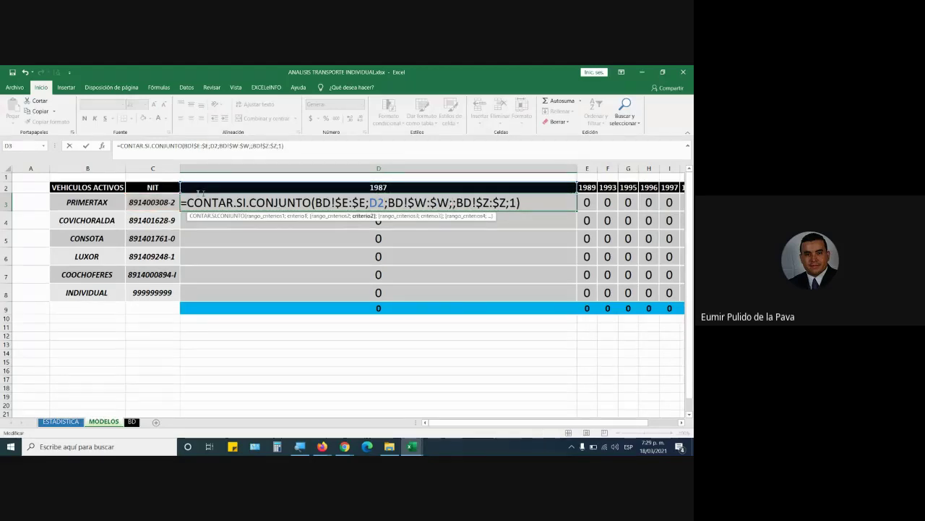
left_click(146, 205)
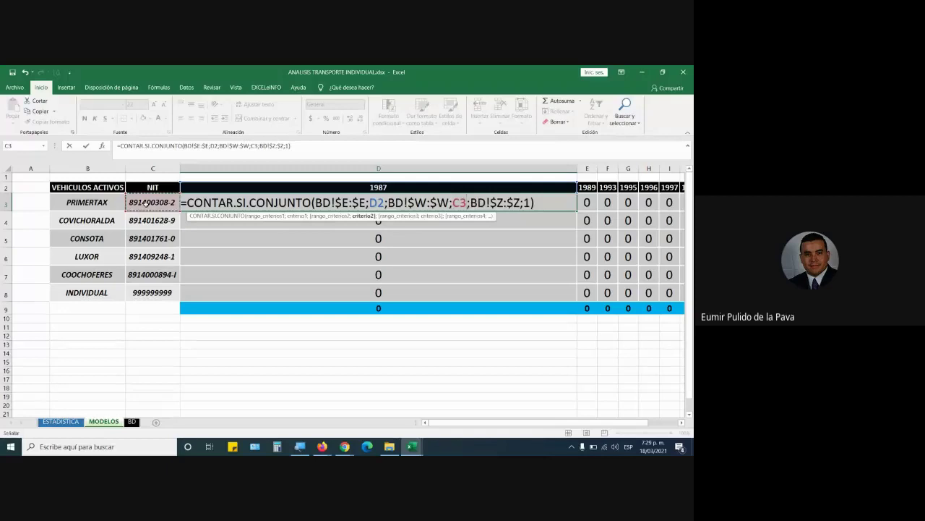
key("Return")
left_click(402, 204)
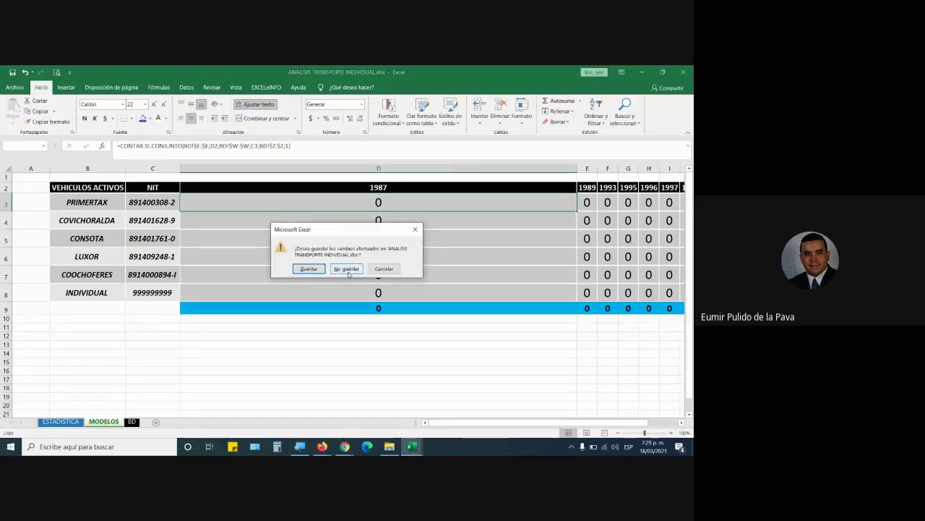
Close the transport workbook without saving and review J5's G$3 reference in Libro1
left_click(347, 268)
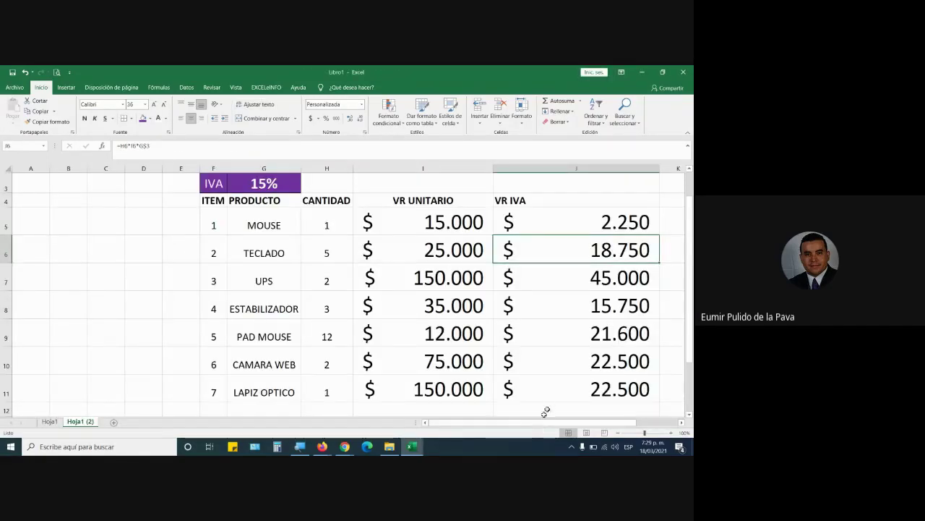
scroll(546, 411, "right", 2)
double_click(499, 222)
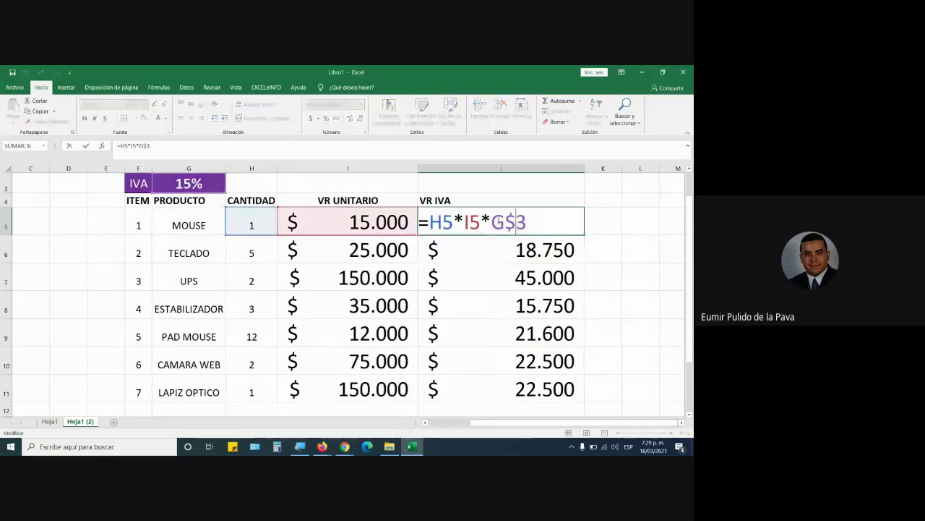
double_click(500, 222)
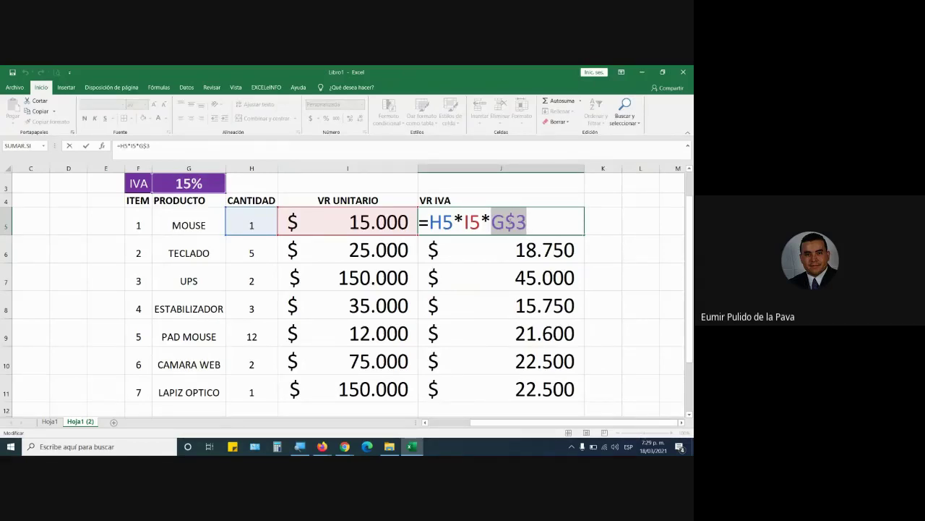
key("Return")
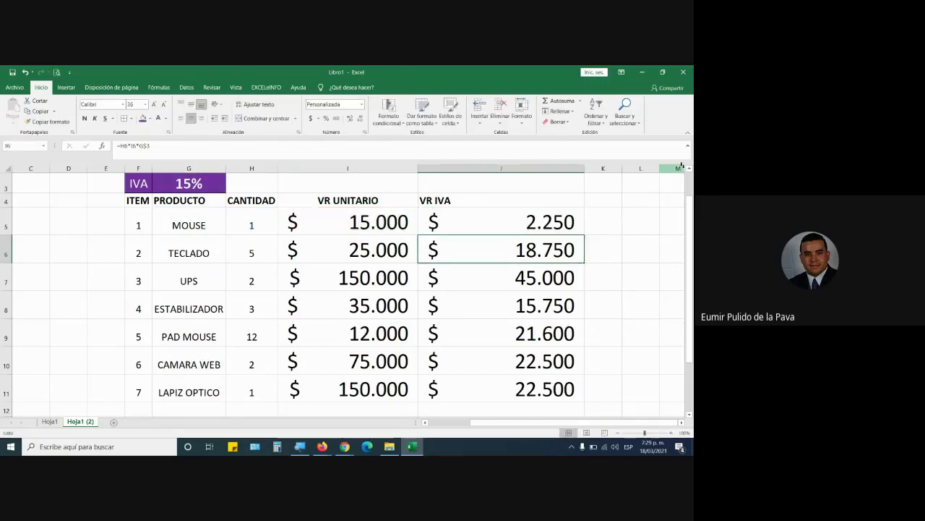
Change J5's IVA reference from G$3 to the relative G3
double_click(501, 222)
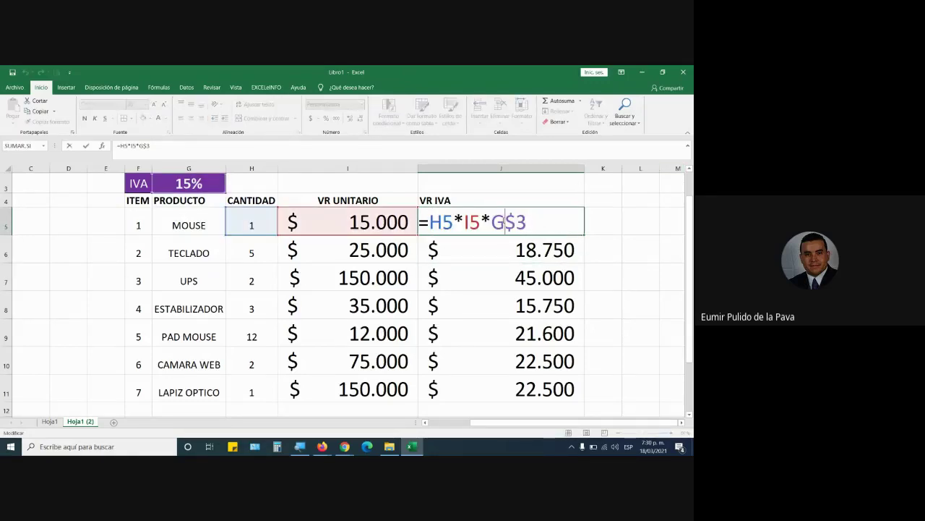
key("F4")
key("F4")
key("Return")
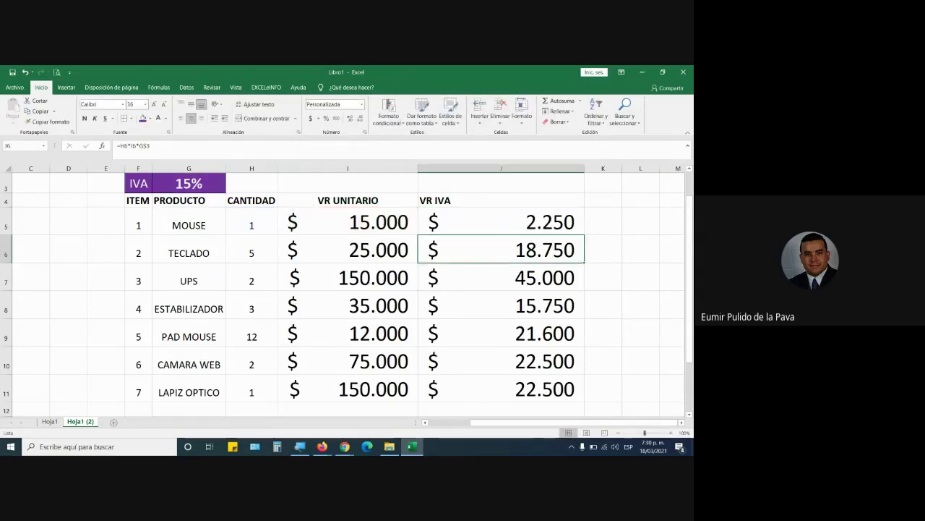
left_click(516, 210)
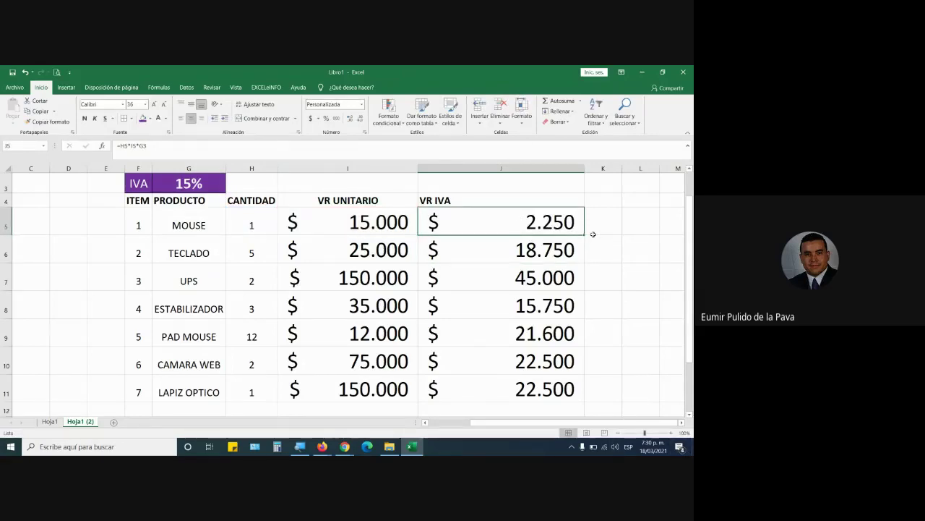
Copy J5's formula down to J11 and inspect J8's shifted G6 reference
left_click_drag(584, 235, 571, 398)
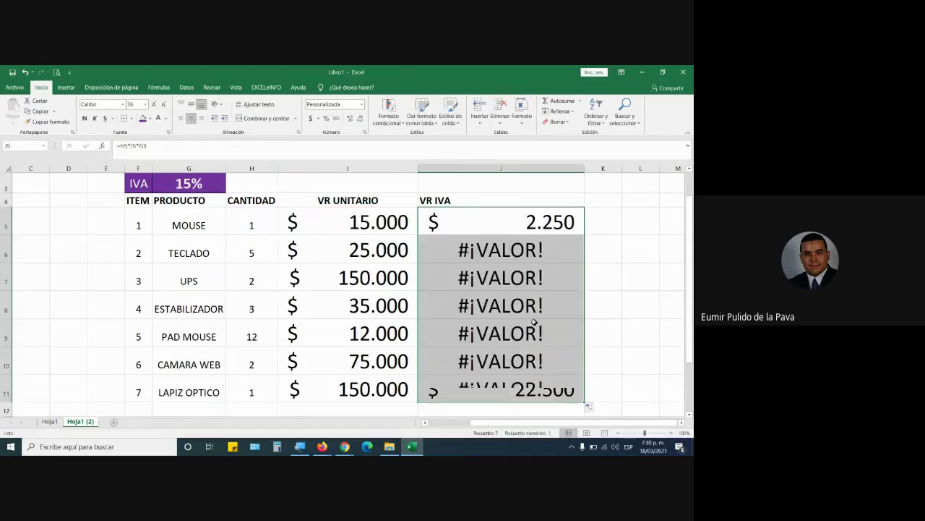
double_click(515, 305)
left_click_drag(515, 305, 492, 305)
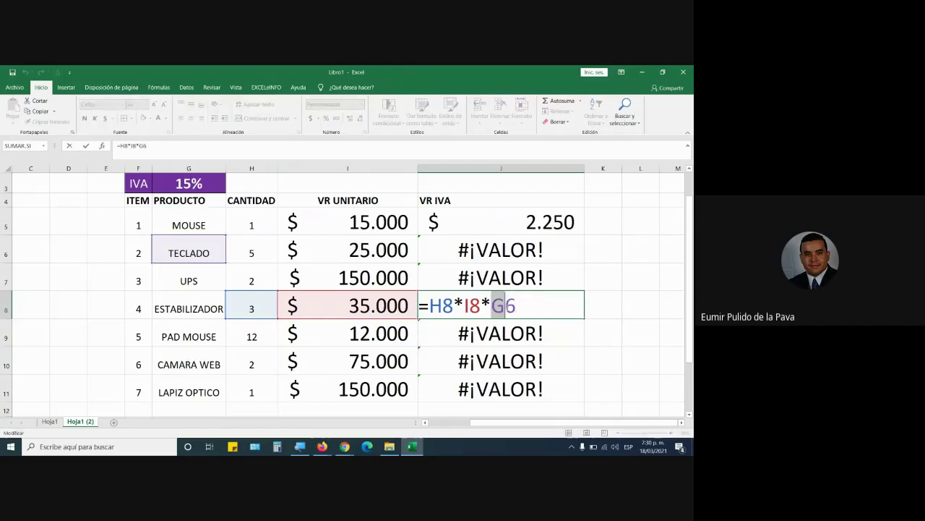
left_click(518, 305)
key("F4")
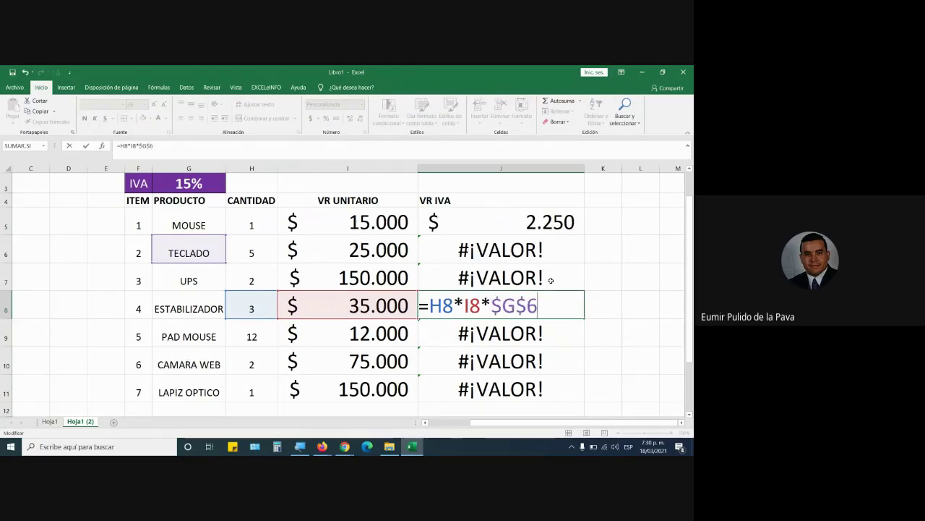
key("Escape")
Inspect the shifted IVA references in J7 (G5), J6 and J11 (G9)
double_click(551, 280)
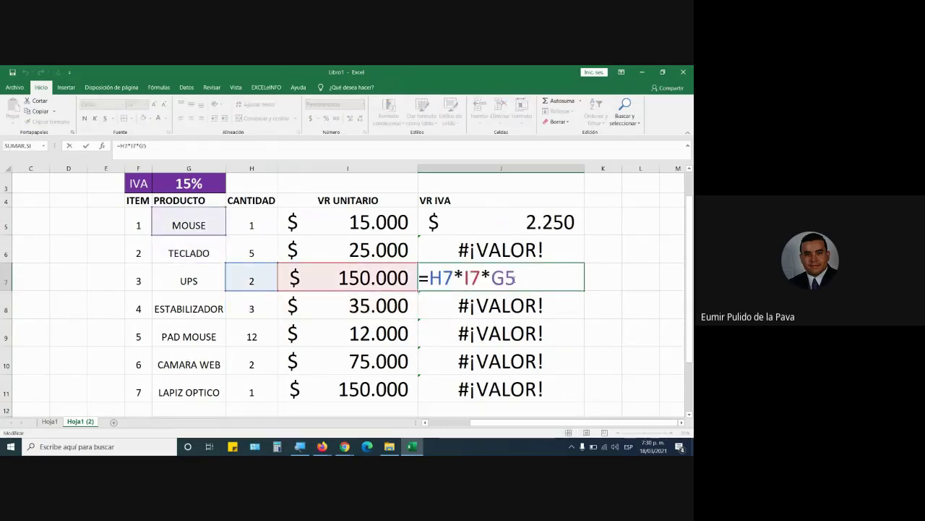
left_click_drag(526, 281, 507, 281)
key("Escape")
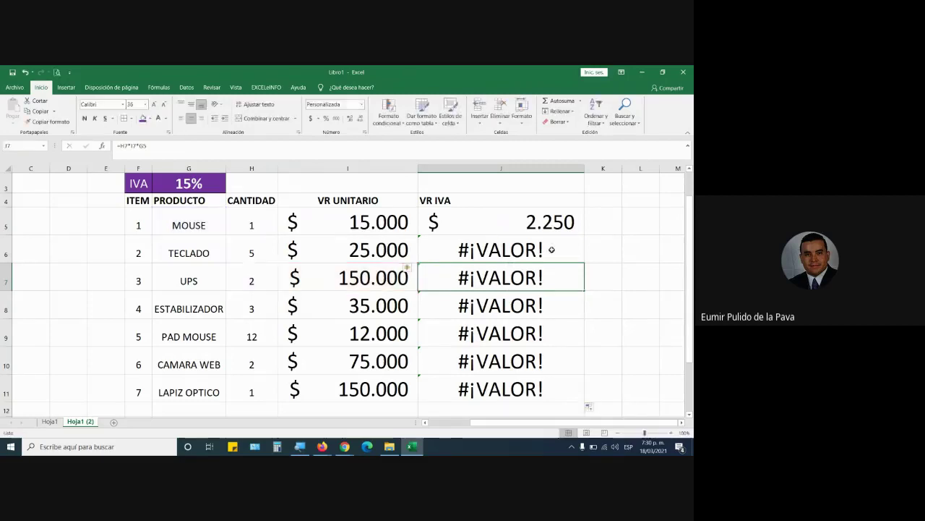
double_click(545, 251)
key("Escape")
double_click(526, 391)
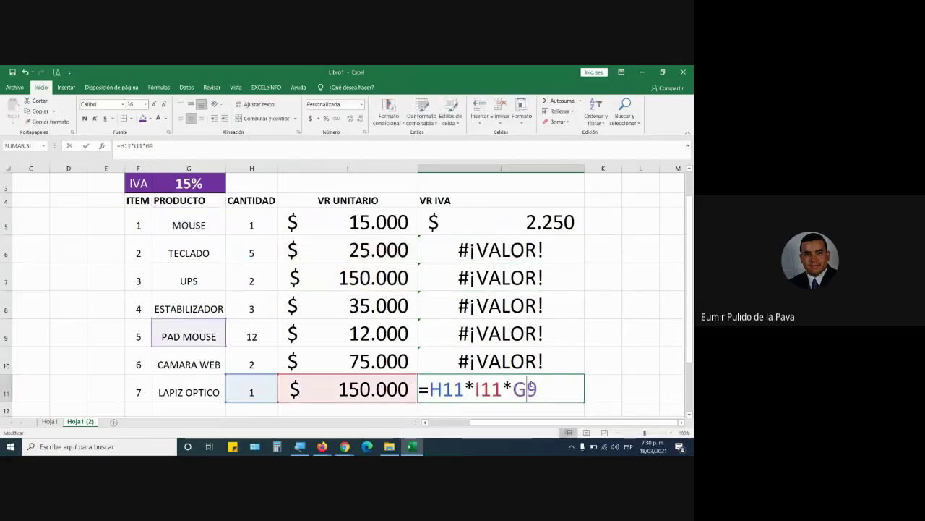
left_click_drag(511, 391, 561, 391)
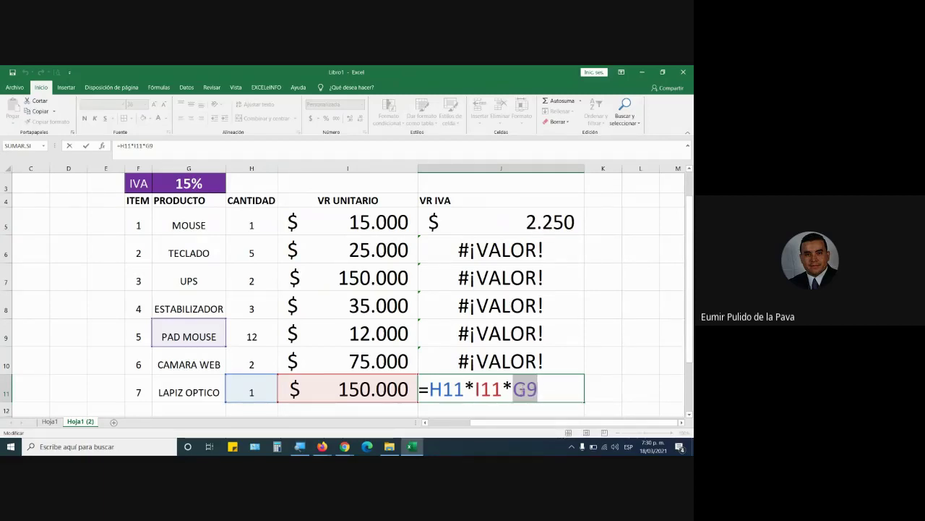
key("ctrl+Return")
Restore J5's IVA reference to the mixed G$3
double_click(548, 219)
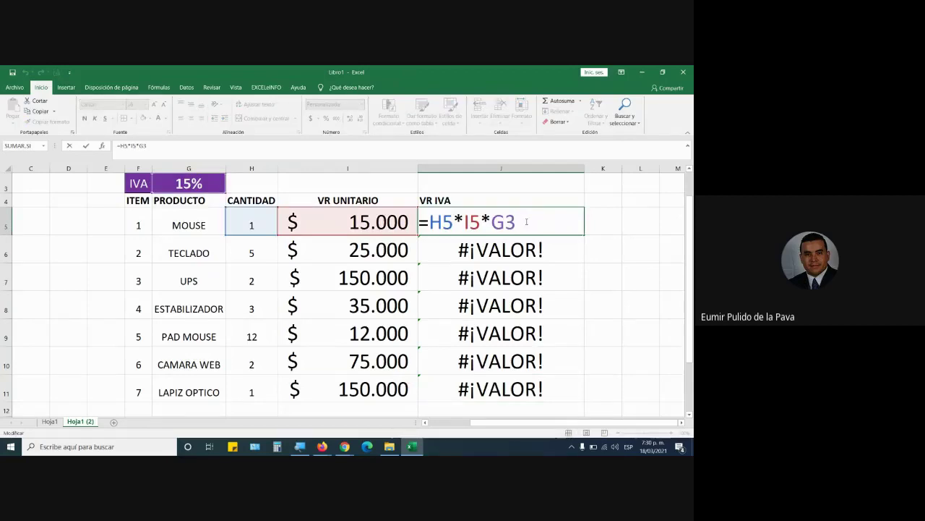
key("F4")
key("F4")
key("Return")
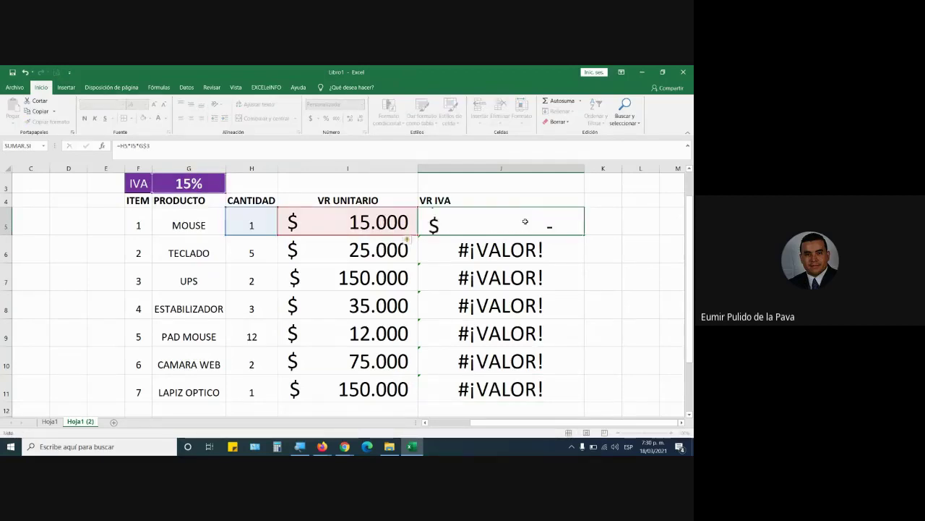
left_click(569, 227)
Fill J5's corrected IVA formula down to J11, then review J5's formula and the J5:J11 results
left_click_drag(579, 234, 562, 395)
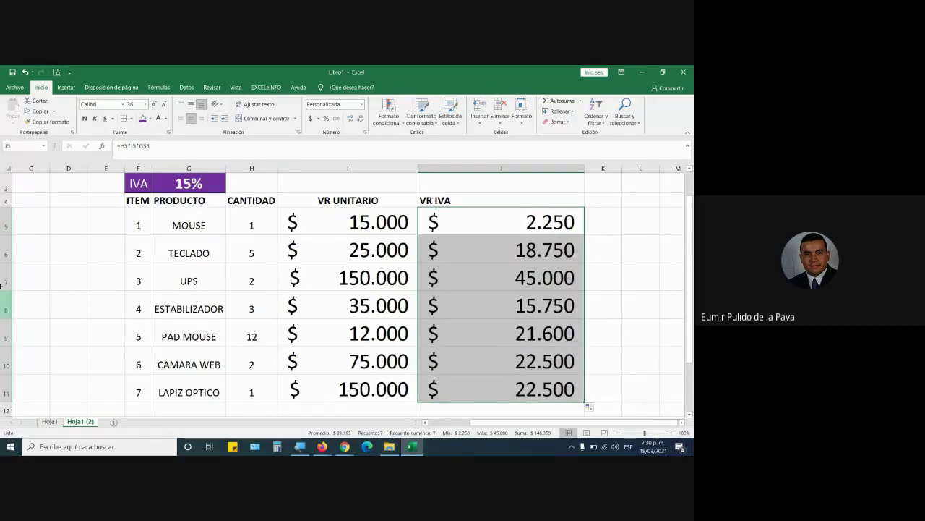
left_click(4, 226)
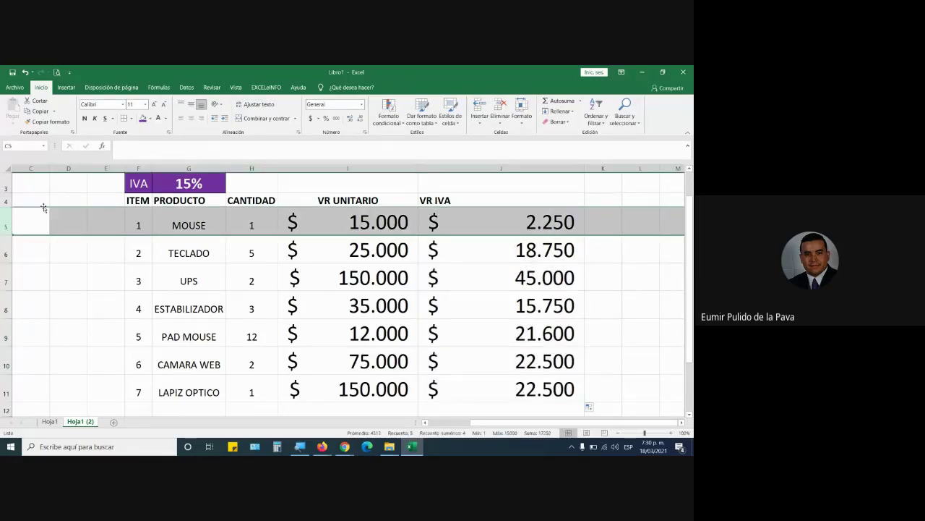
left_click(174, 185)
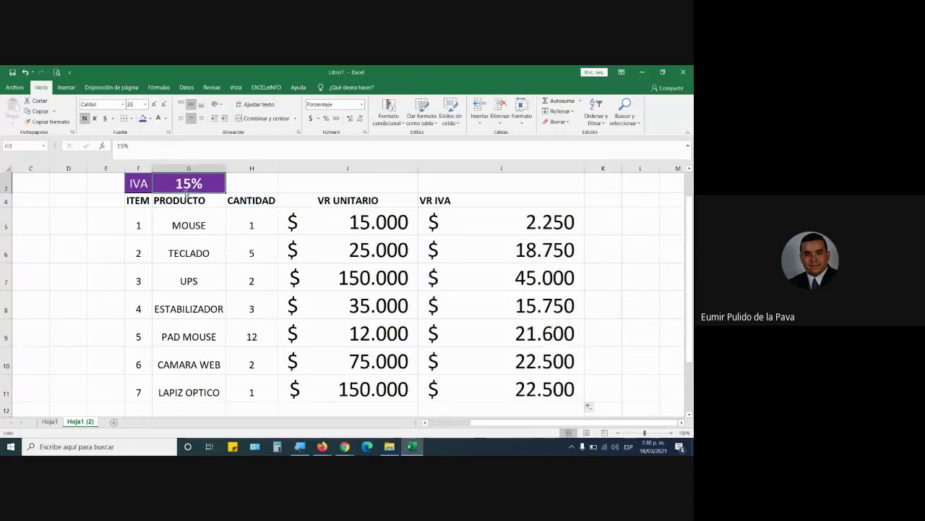
double_click(525, 229)
key("Return")
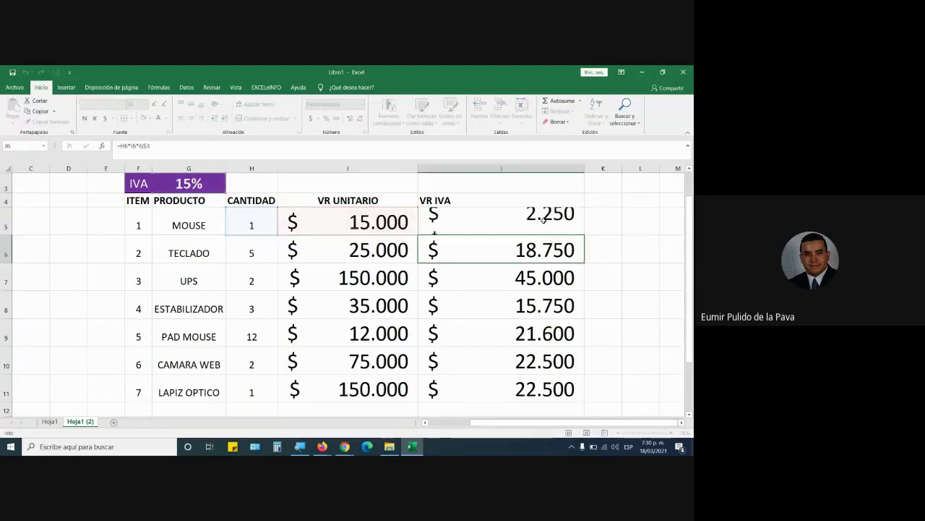
left_click_drag(551, 219, 512, 393)
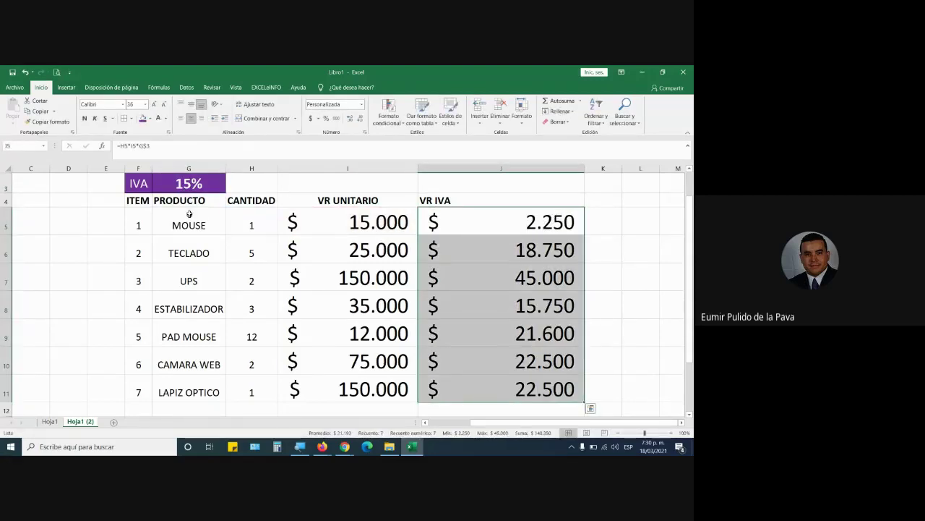
Set the IVA rate in G3 to 19
left_click(190, 184)
type("19")
key("Return")
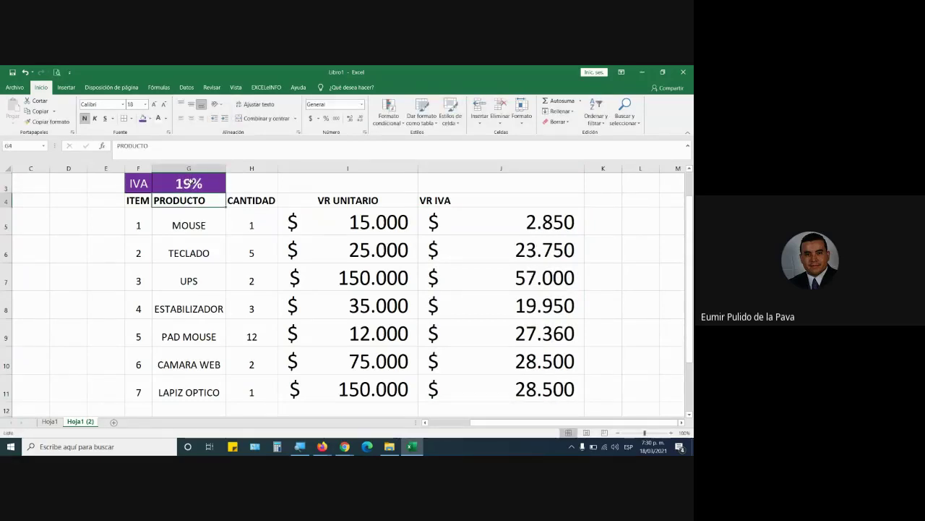
Open the screen magnifier and switch to the Google Meet window
left_click(300, 447)
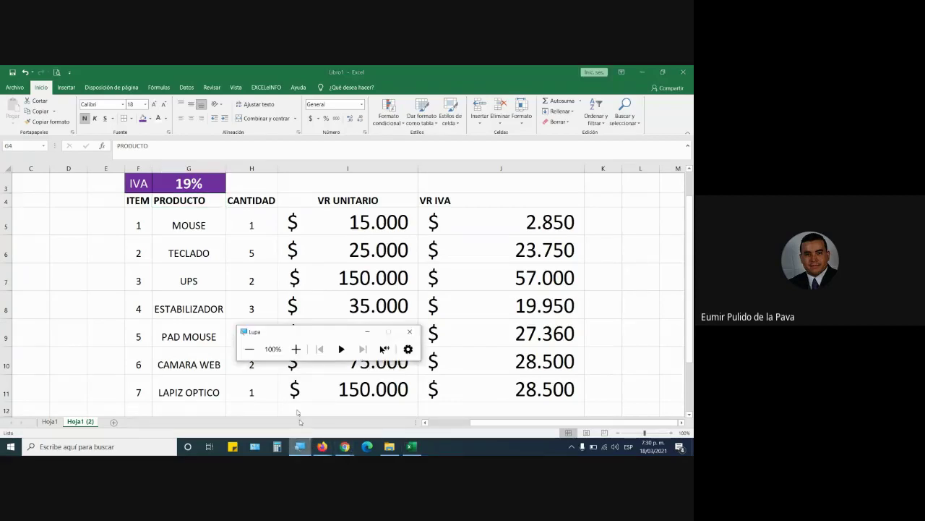
mouse_move(345, 446)
left_click(305, 402)
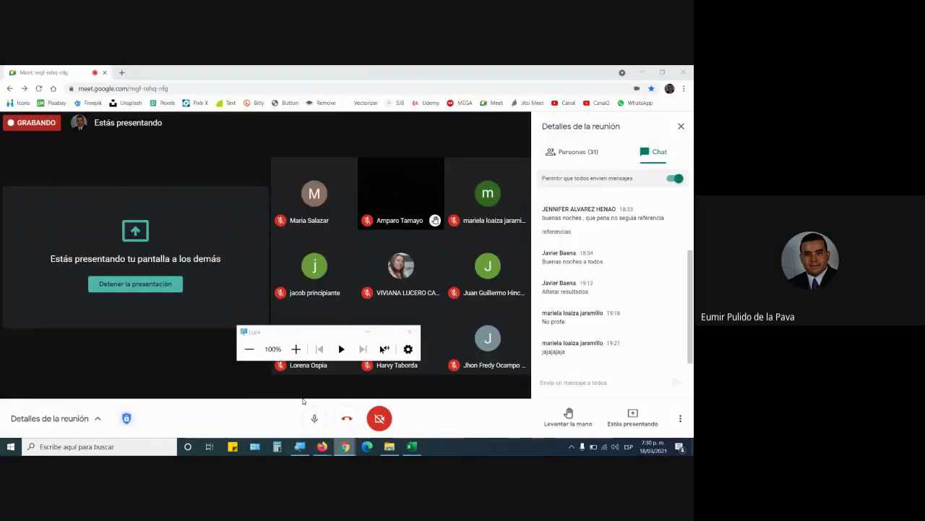
Minimize the Lupa magnifier toolbar so the Meet participant grid and chat are clear
left_click(373, 334)
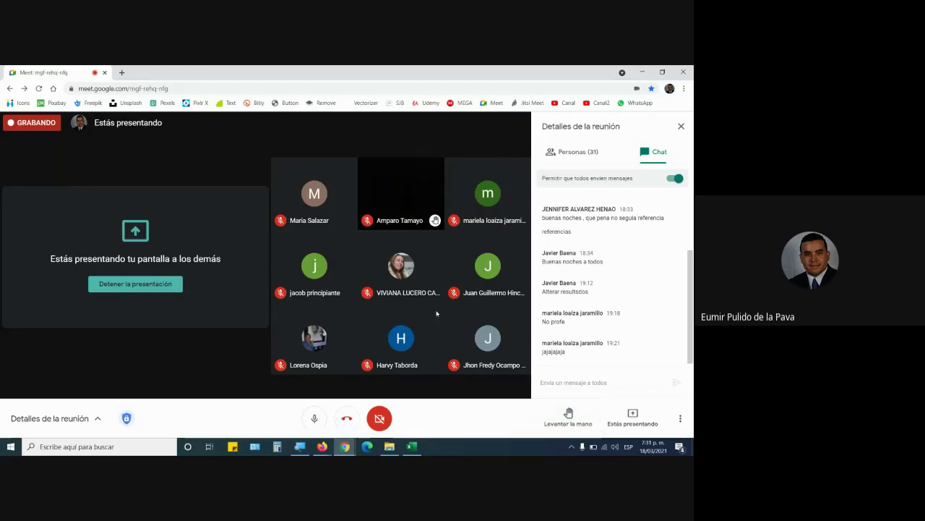
Review J5's formula and its G$3 reference, then switch to the relative-references course PDF
left_click(413, 449)
left_click(517, 218)
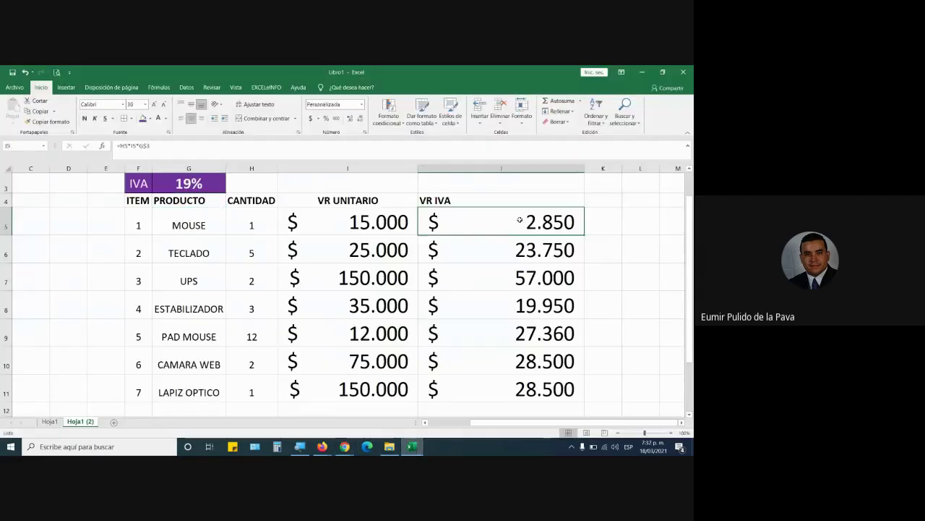
double_click(515, 221)
left_click_drag(491, 224, 551, 226)
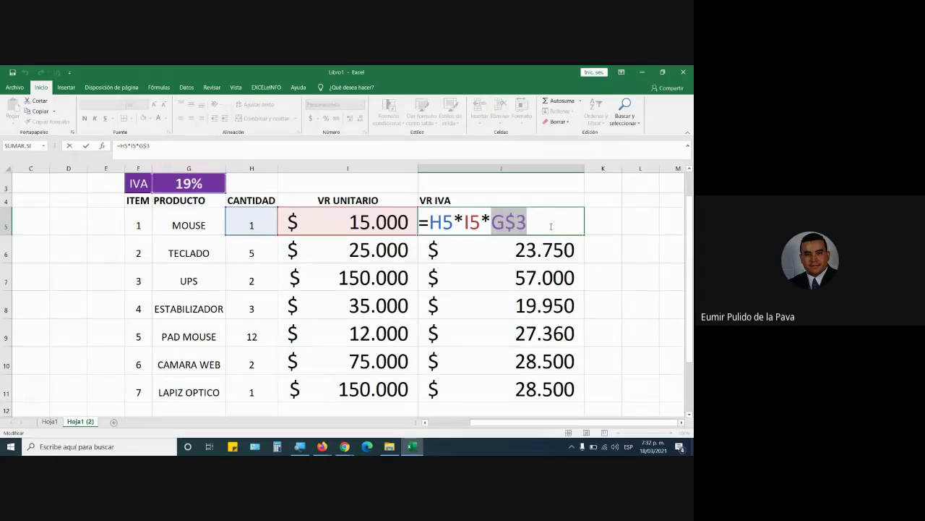
key("Return")
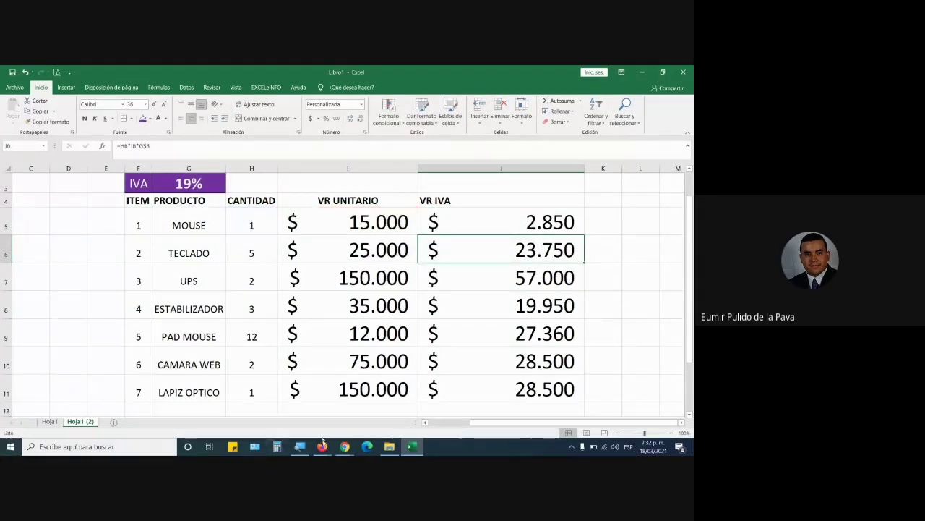
mouse_move(323, 442)
left_click(304, 398)
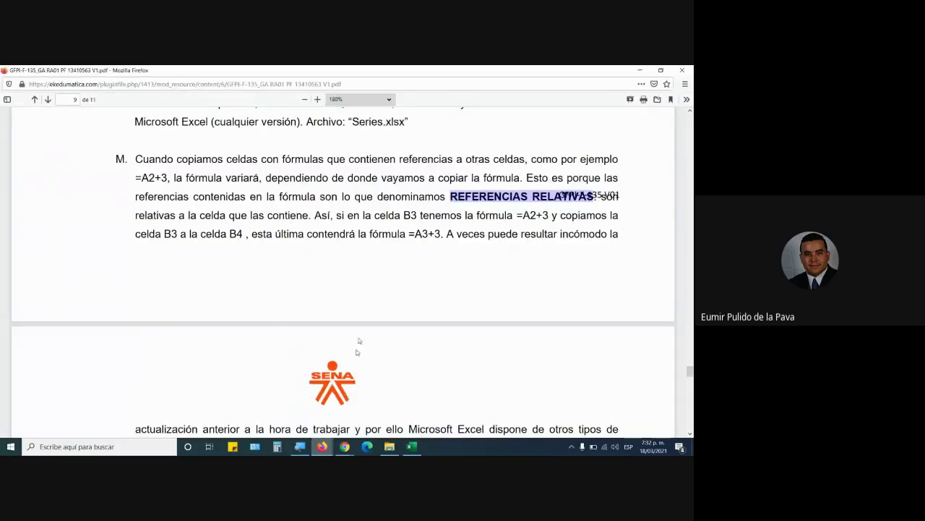
Highlight the PDF lines that mention the Referencias.xlsx exercise file
scroll(356, 352, "down", 4)
scroll(290, 304, "up", 1)
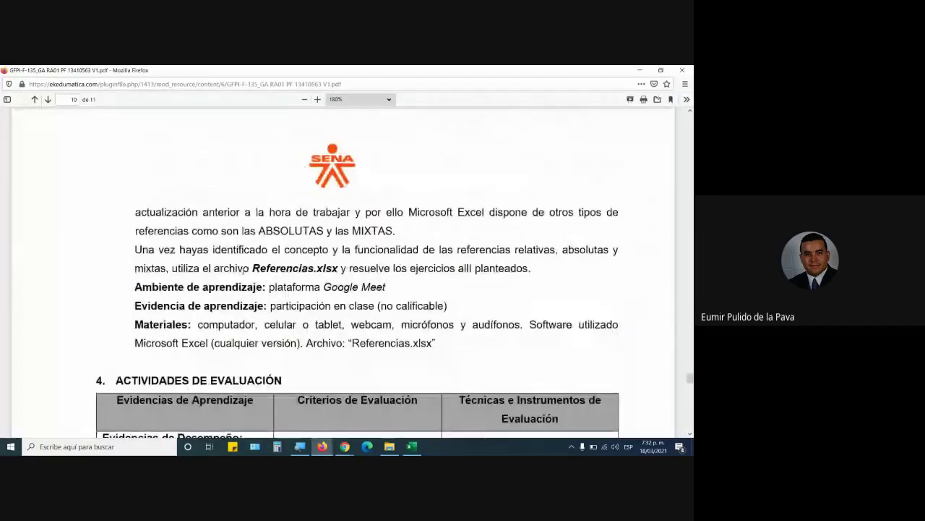
left_click_drag(254, 268, 350, 278)
left_click(327, 268)
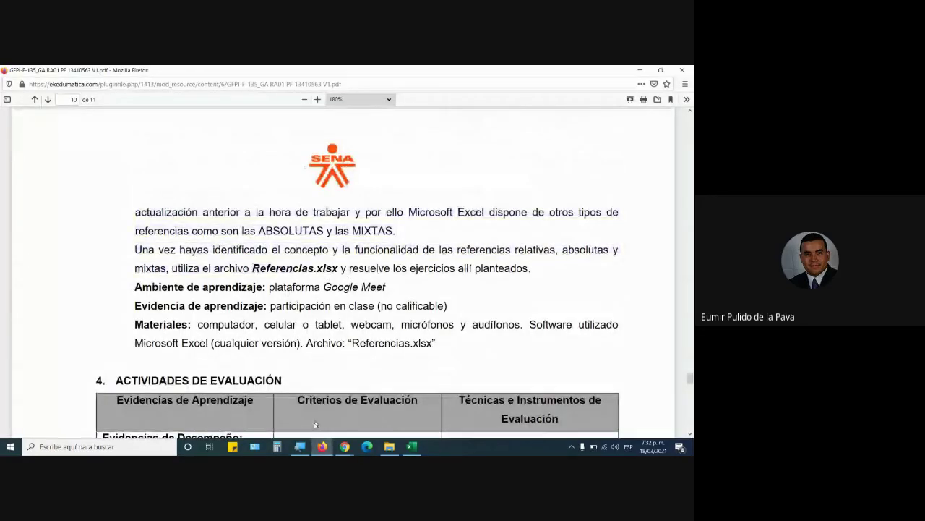
Open Referencias.xlsx from the Moodle 'Archivos para descargar' page
mouse_move(322, 446)
left_click(266, 399)
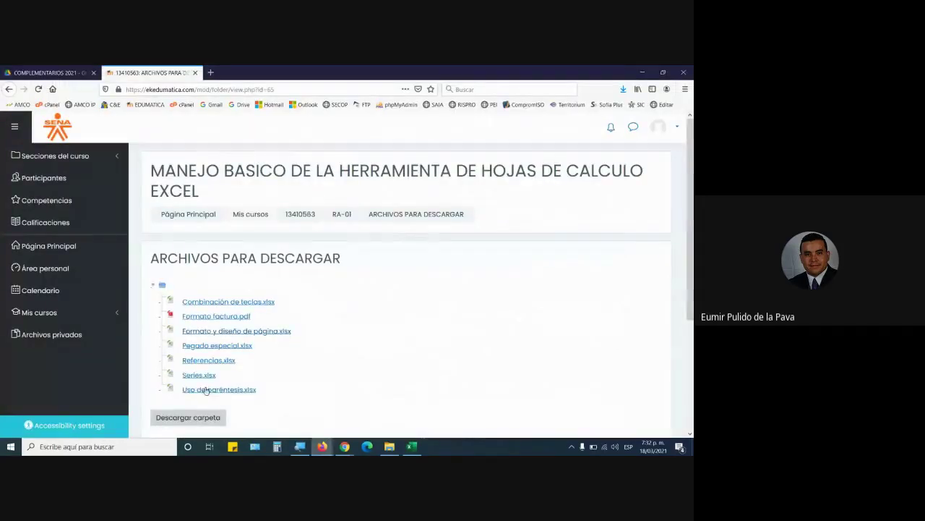
left_click(208, 360)
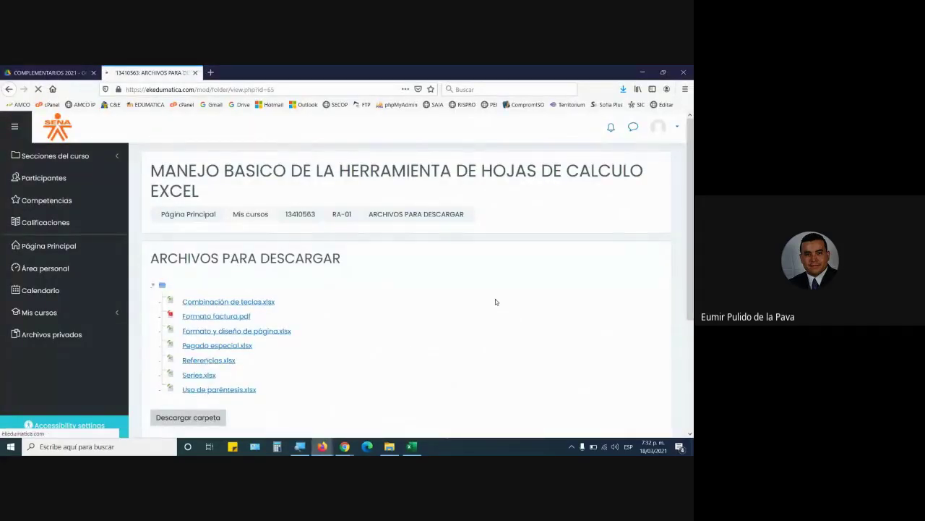
left_click(340, 275)
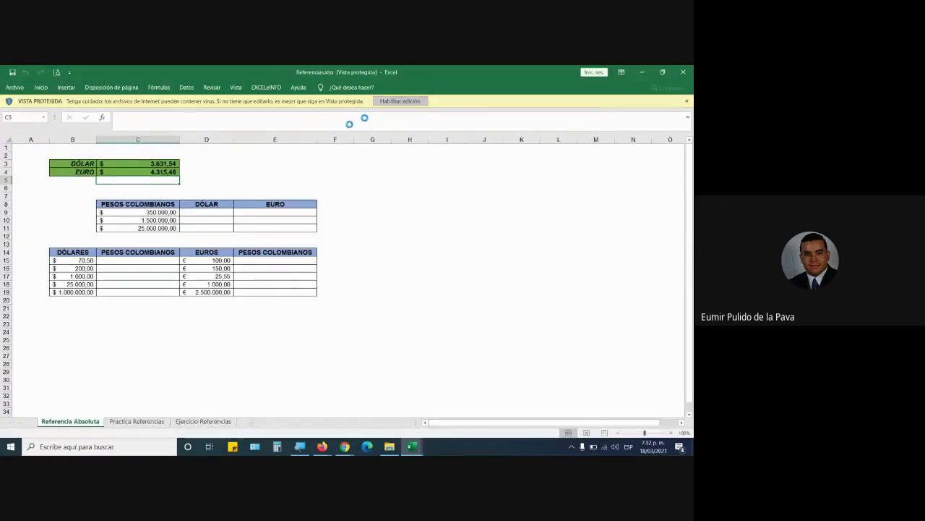
Enable editing of Referencias.xlsx and point out the EURO column E8:E11 and the rates in C3:C4
left_click_drag(141, 248, 145, 257)
left_click_drag(275, 232, 275, 256)
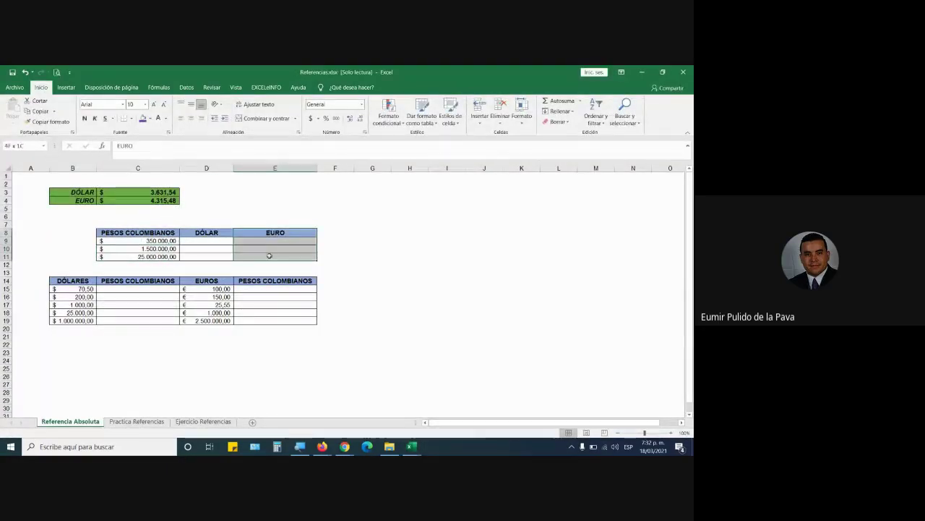
left_click_drag(154, 191, 155, 200)
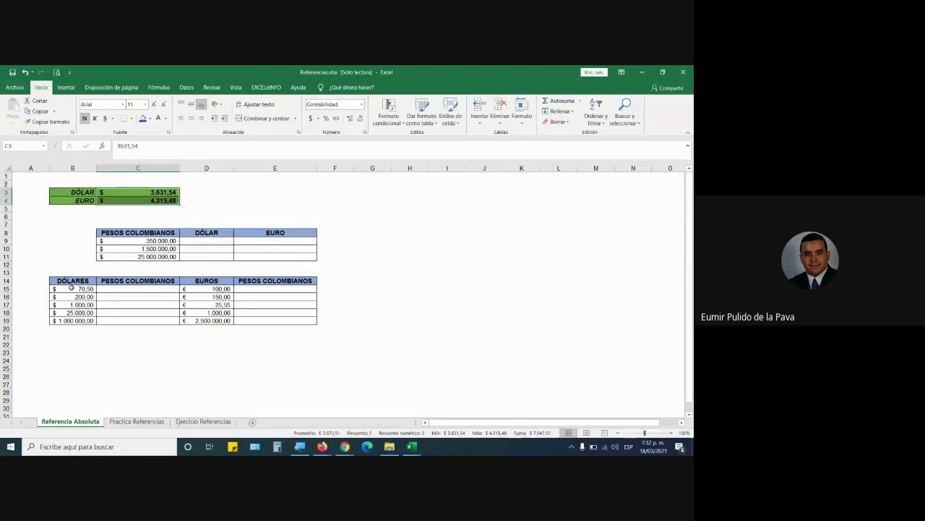
Go over the dollar B15:B19, peso and euro columns and the rate area A1:E6
left_click(84, 287)
left_click_drag(85, 287, 101, 325)
left_click(134, 287)
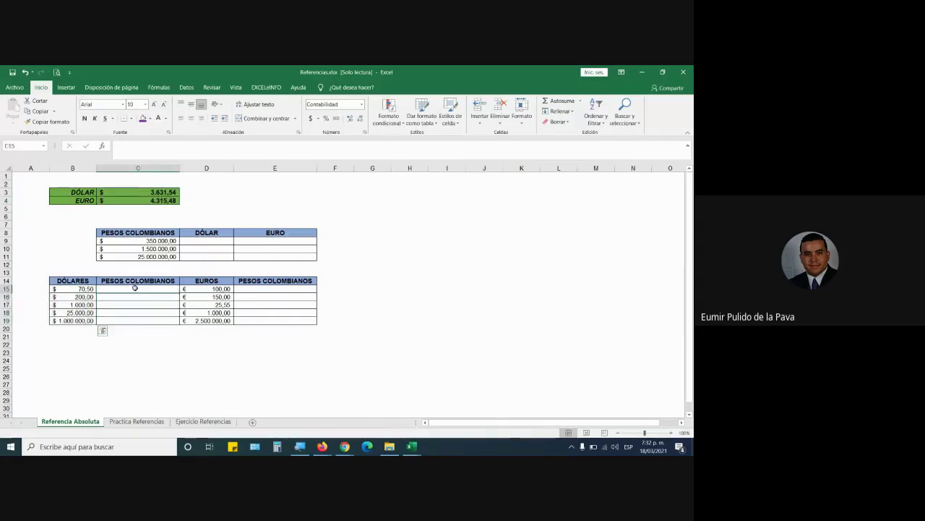
left_click_drag(205, 289, 206, 329)
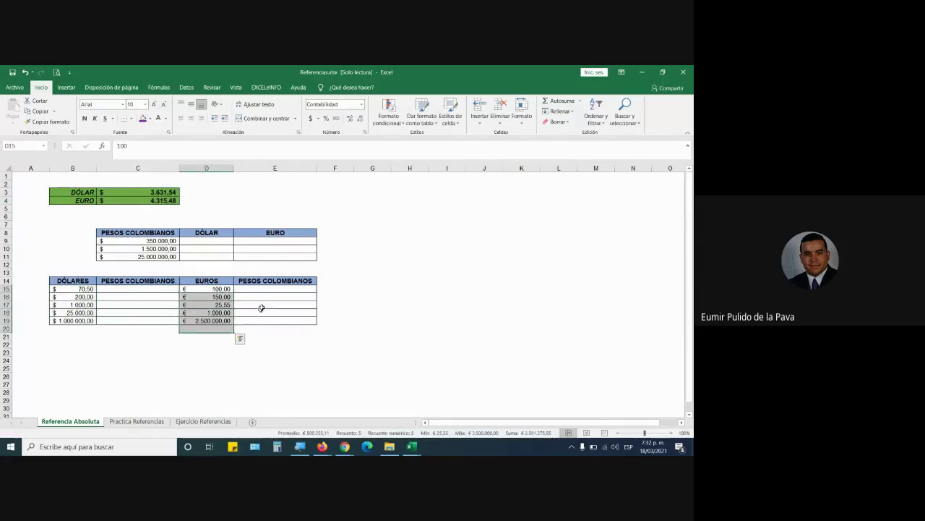
left_click(137, 280)
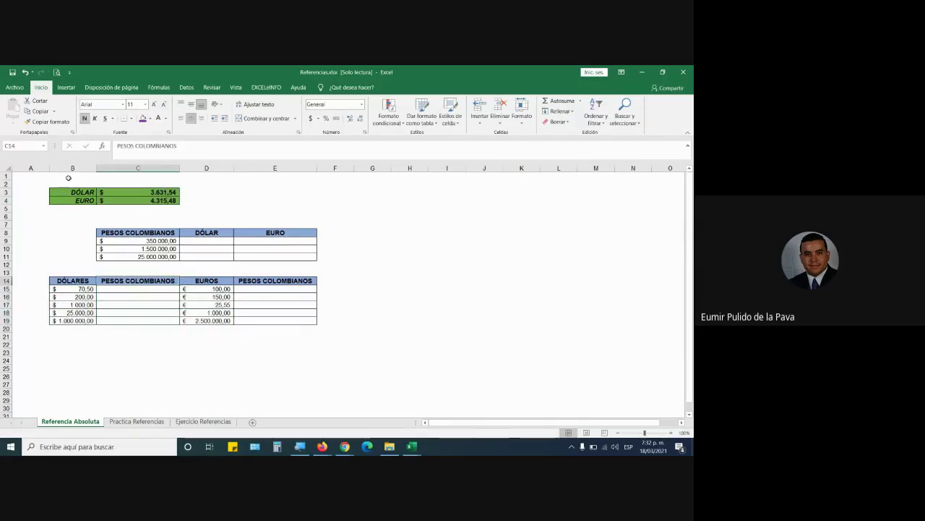
left_click_drag(31, 175, 237, 214)
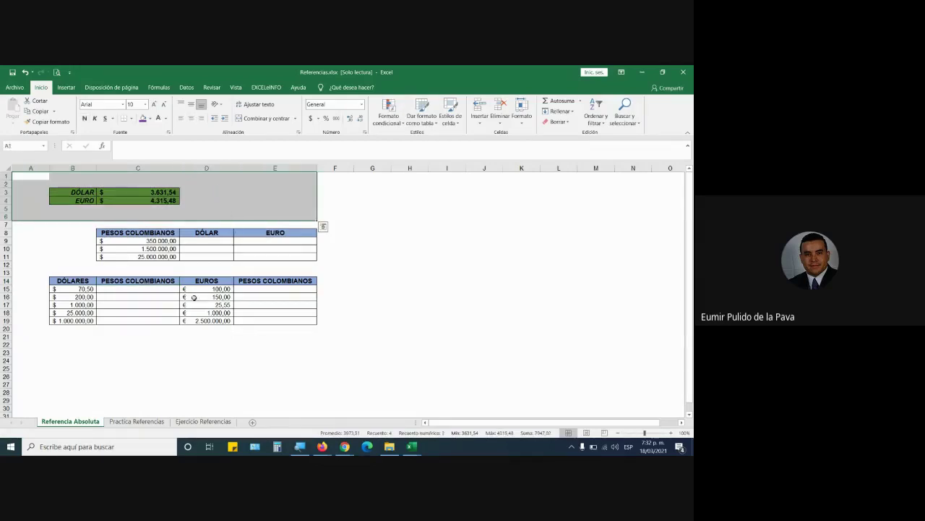
left_click(137, 421)
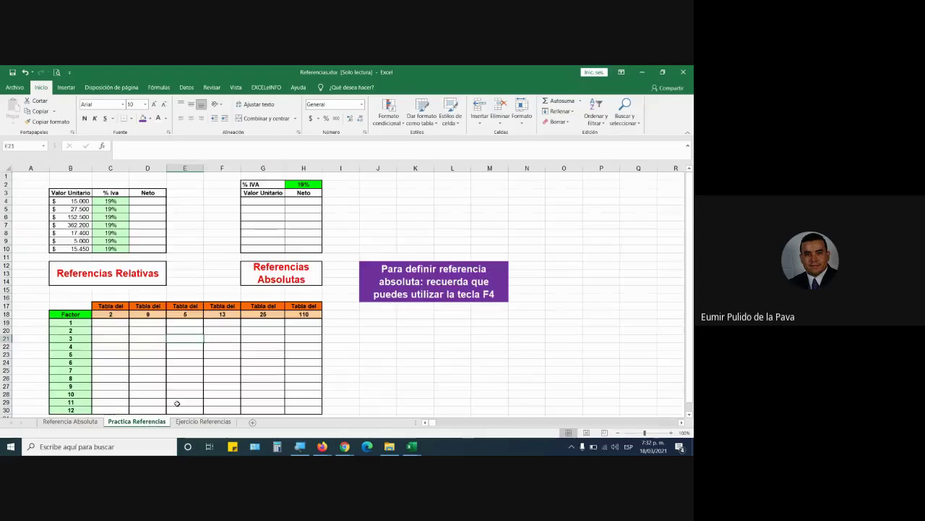
Review the multiplication-table area and the Neto column on Practica Referencias
mouse_move(110, 322)
left_mouse_down()
mouse_move(340, 351)
mouse_move(300, 422)
mouse_move(302, 379)
left_mouse_up()
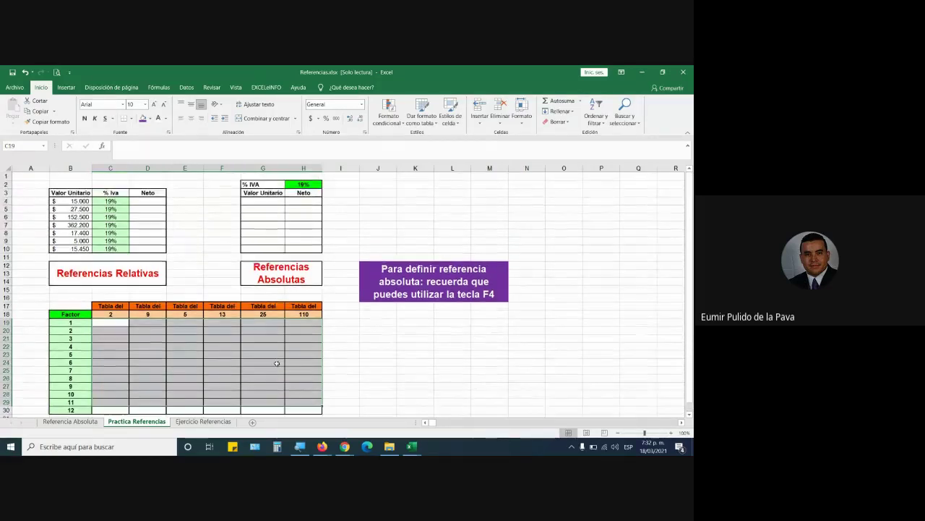
scroll(278, 364, "up", 1)
left_click(151, 201)
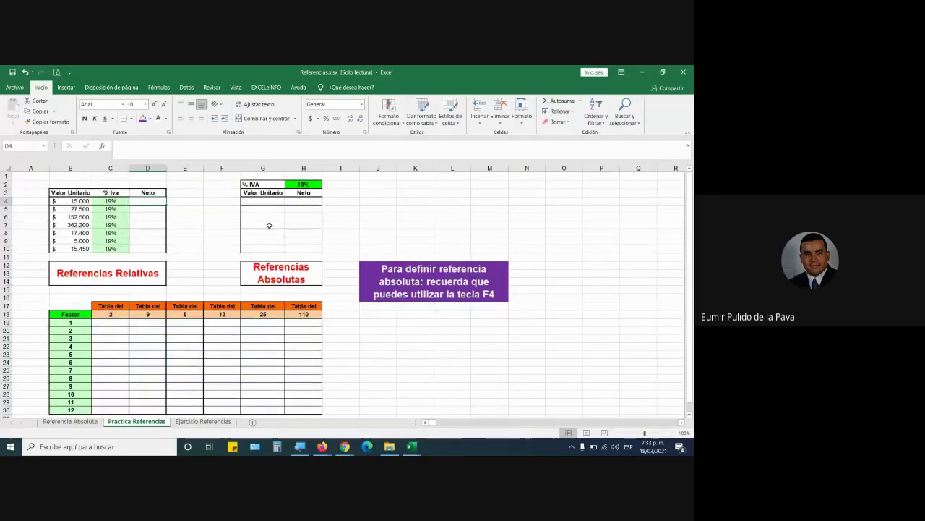
Flip through the Ejercicio Referencias, Practica Referencias and Referencia Absoluta sheets, then return to Meet
left_click(204, 422)
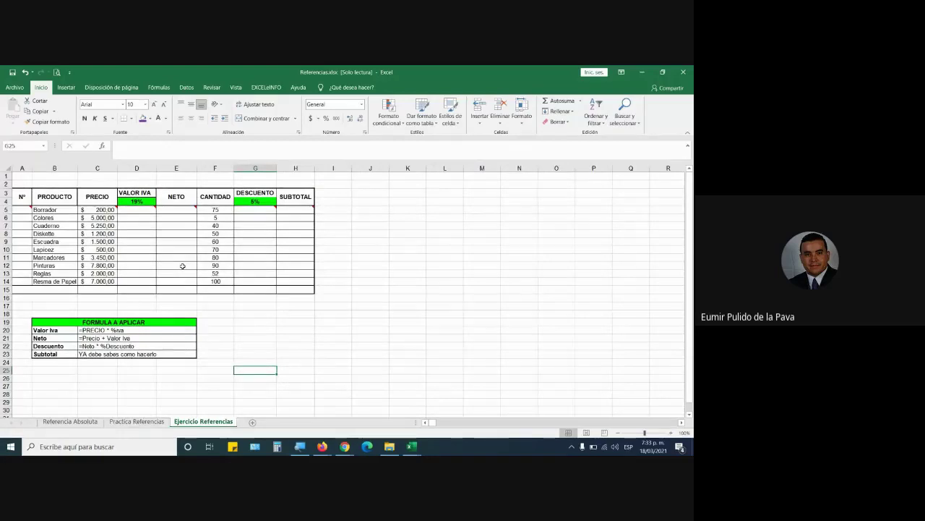
left_click(137, 420)
left_click(77, 424)
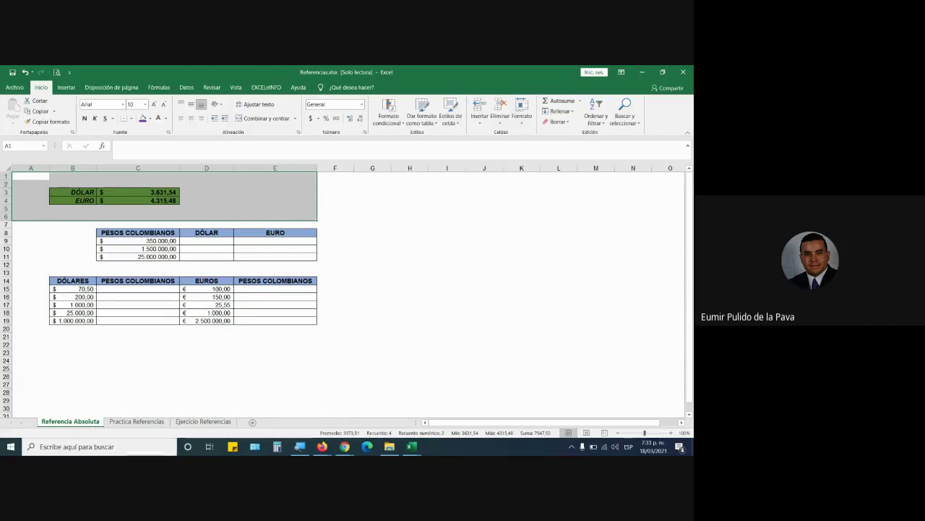
left_click(345, 446)
left_click(293, 404)
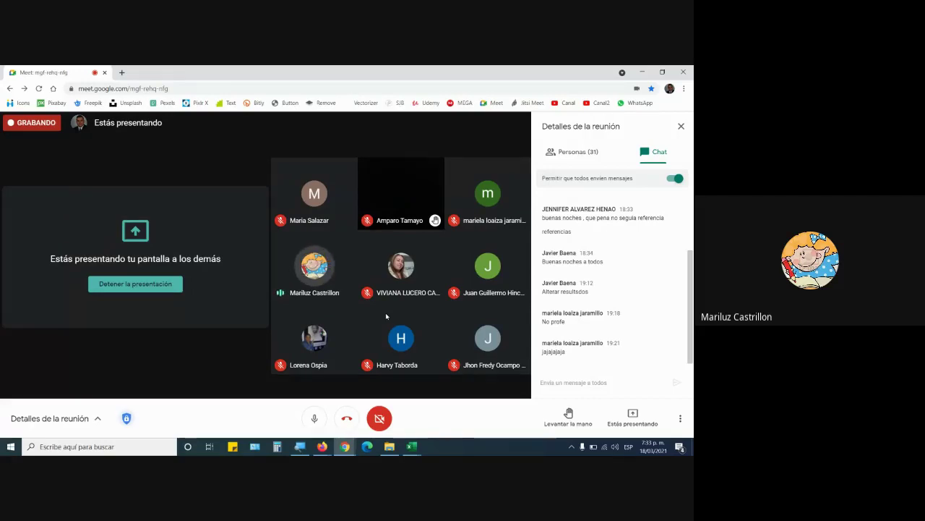
In Libro1's J5, cycle the IVA reference with F4 through $G$3, G$3, $G3 and G3
left_click(411, 446)
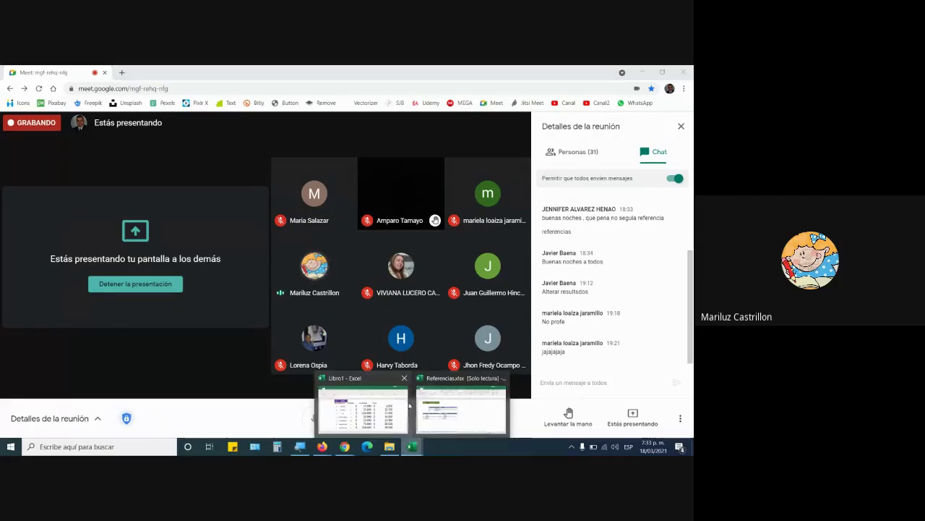
left_click(405, 406)
left_click(548, 222)
double_click(547, 222)
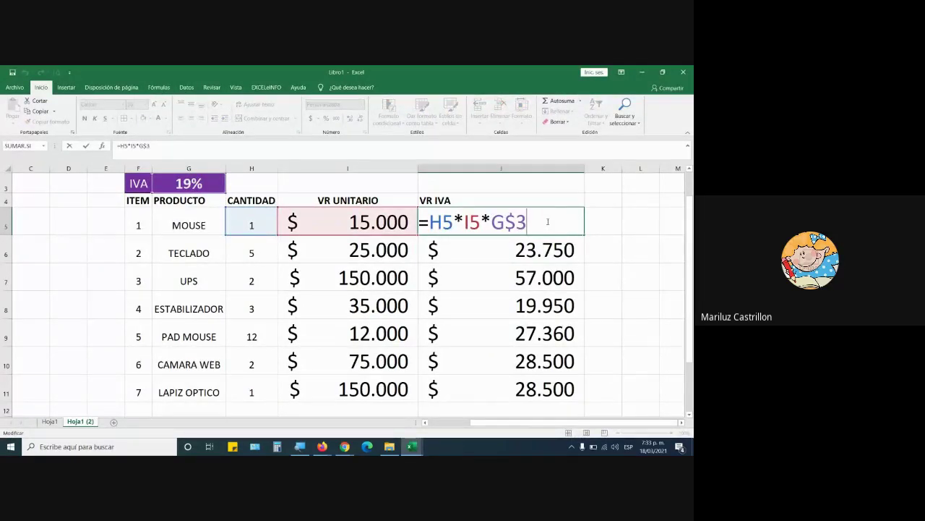
key("F4")
key("F4")
key("F4")
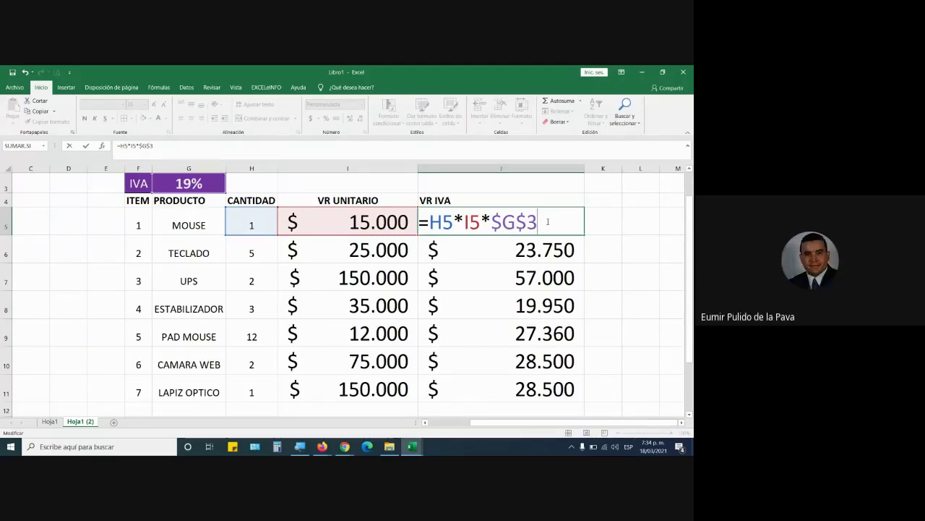
key("F4")
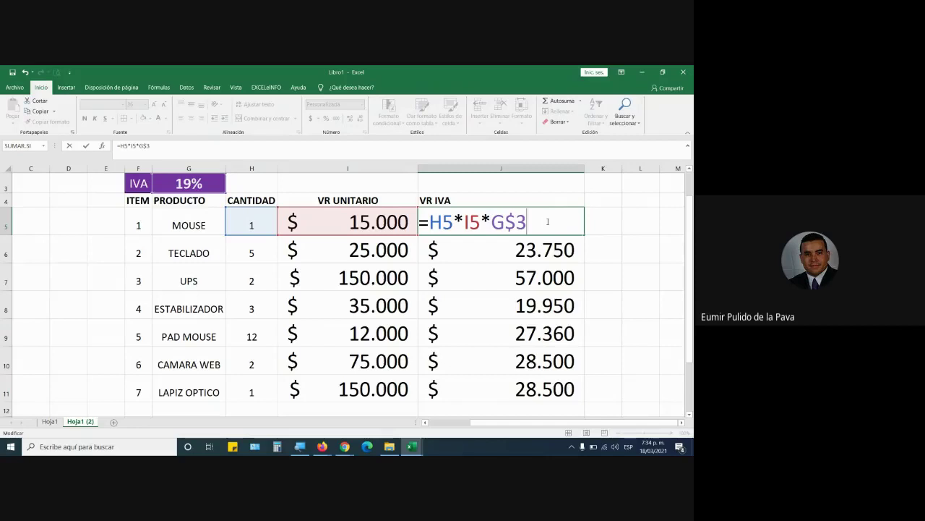
key("F4")
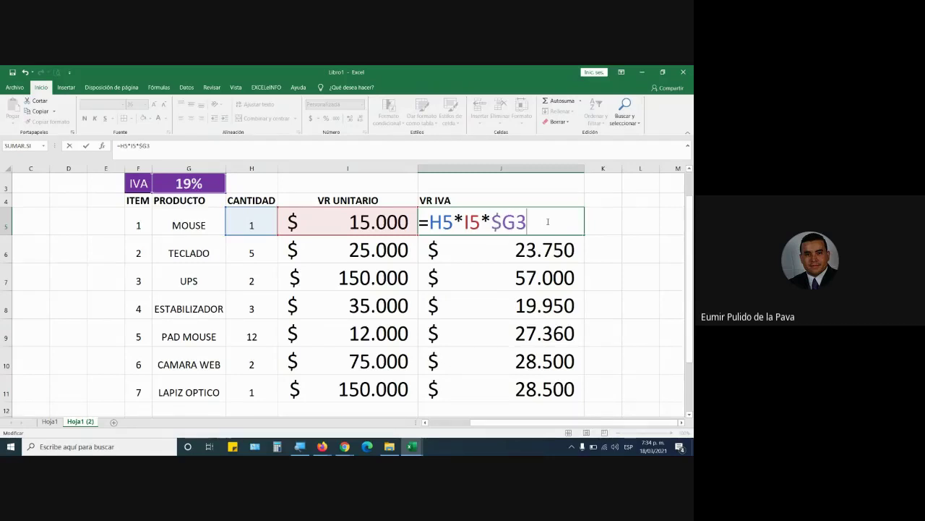
key("F4")
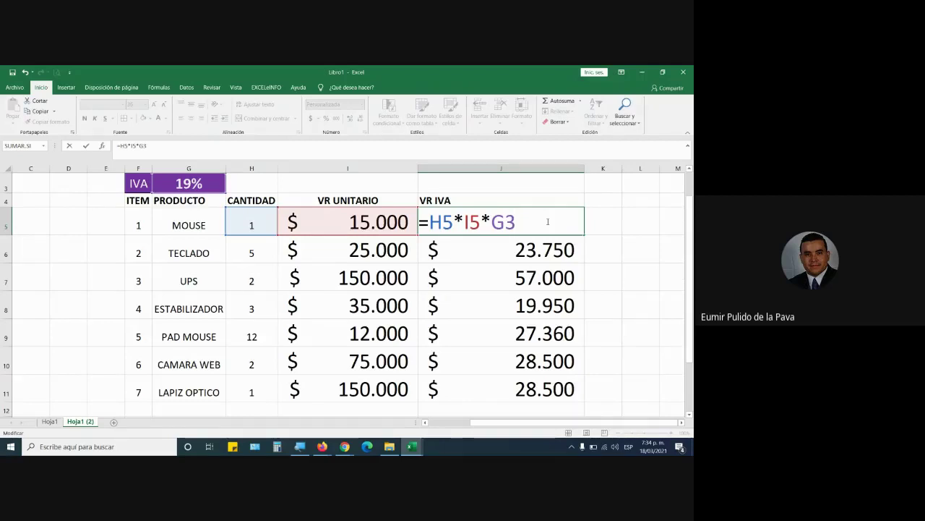
key("F4")
key("F4")
key("F4")
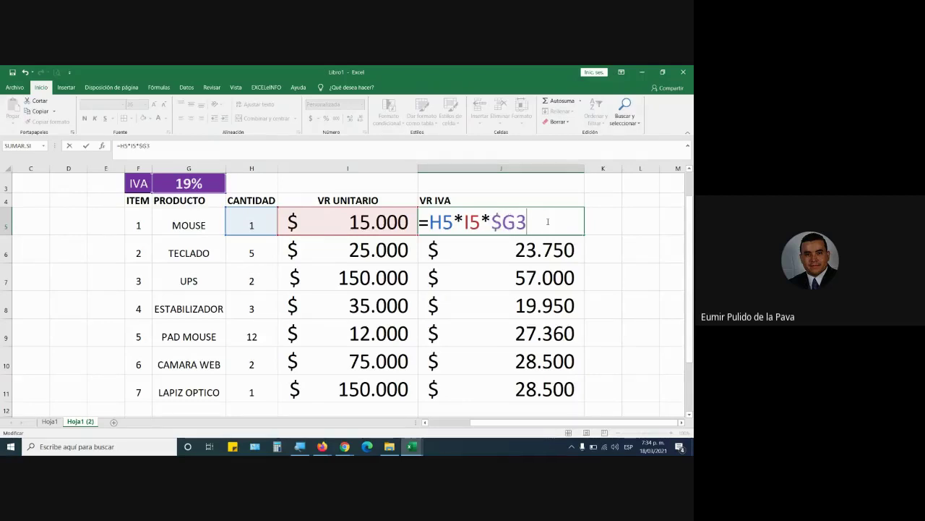
key("F4")
key("F4")
key("F4")
key("F4")
key("F4")
key("F4")
key("F4")
key("F4")
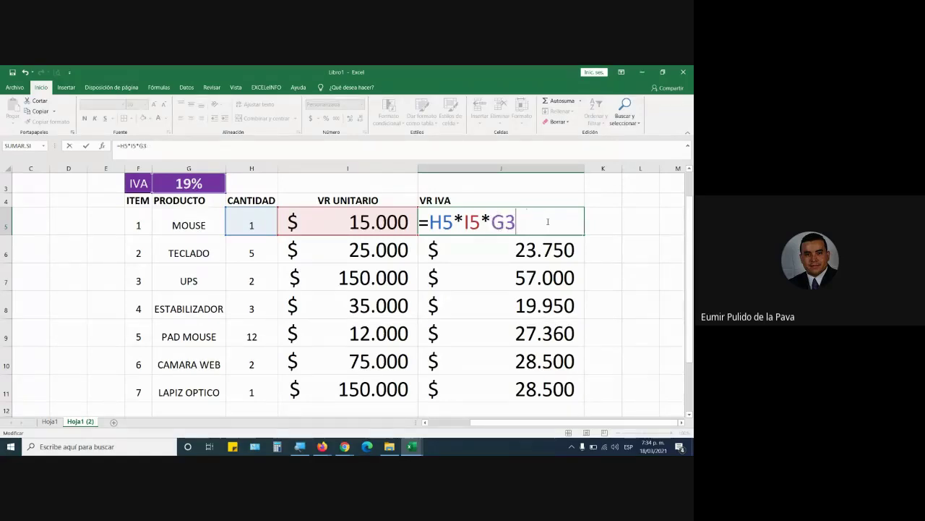
key("F4")
key("F4")
key("F4")
key("F4")
key("F4")
Toggle H5*I5 to absolute with F4, then select G3 and toggle it again
left_click_drag(430, 222, 481, 229)
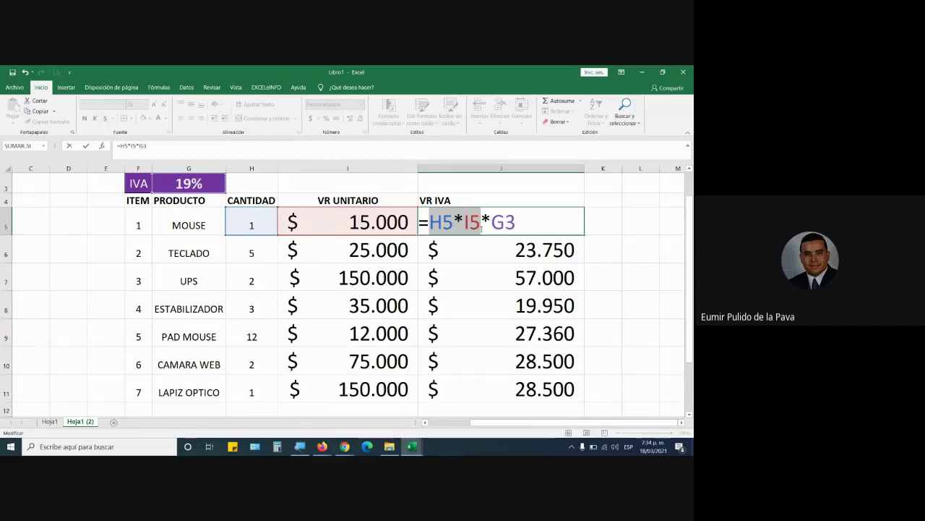
key("F4")
key("F4")
key("F4")
key("F4")
left_click(523, 224)
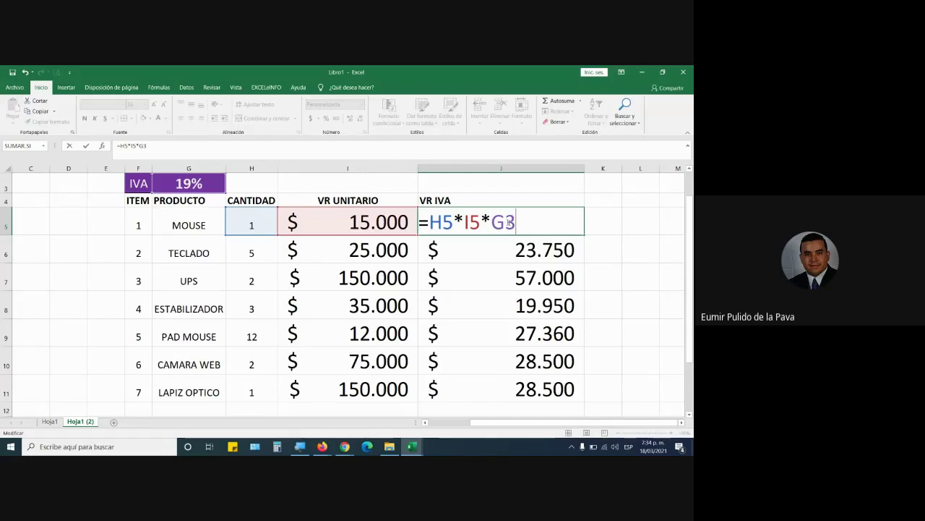
key("shift+Left")
key("shift+Left")
key("F4")
key("F4")
key("F4")
key("F4")
key("F4")
key("F4")
key("F4")
key("F4")
Replace G3 in J5's formula by typing G$3, locking only the row
key("BackSpace")
key("BackSpace")
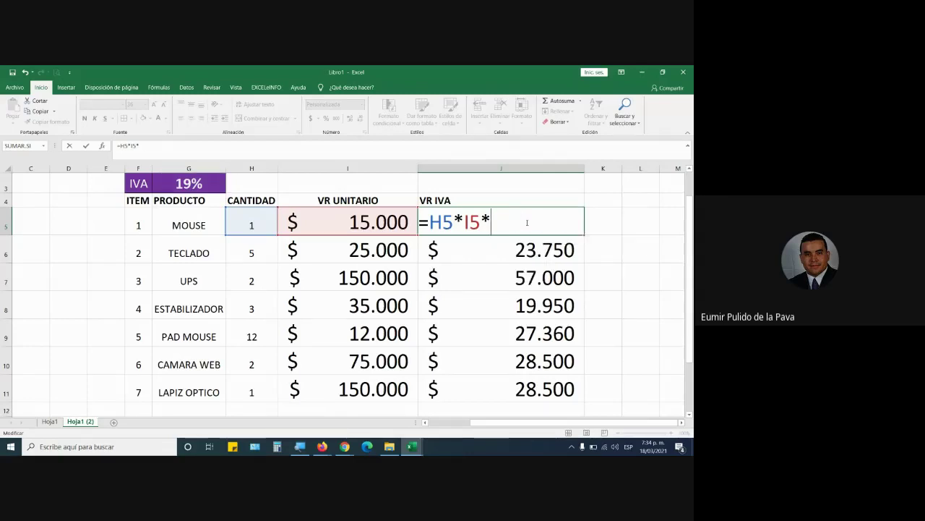
type("G$")
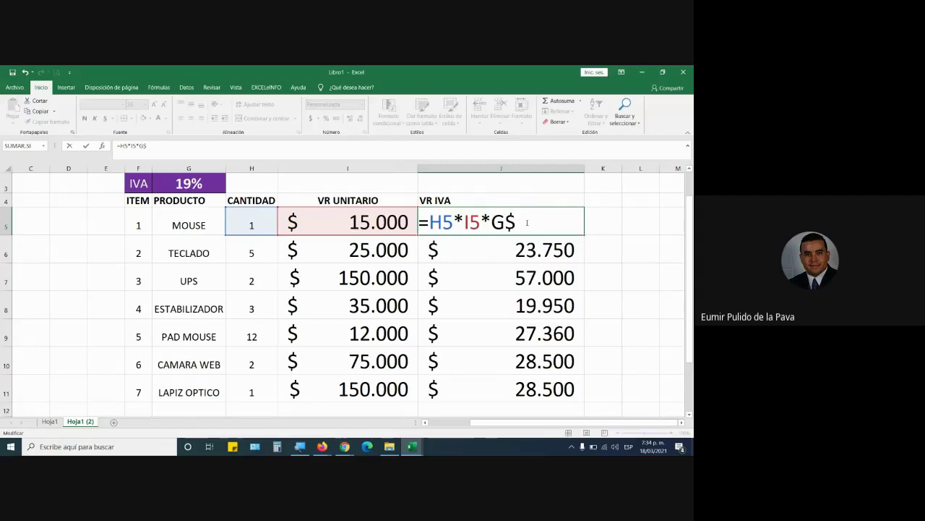
type("3")
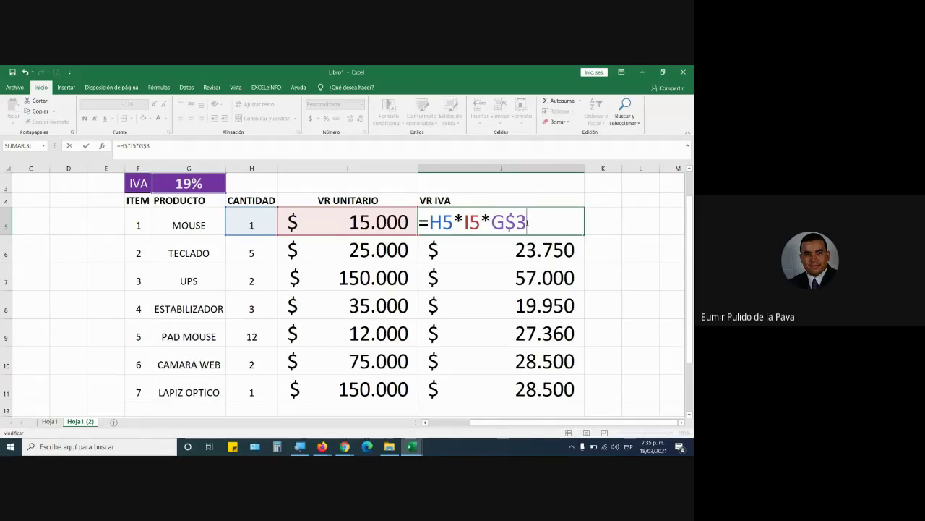
left_click(345, 447)
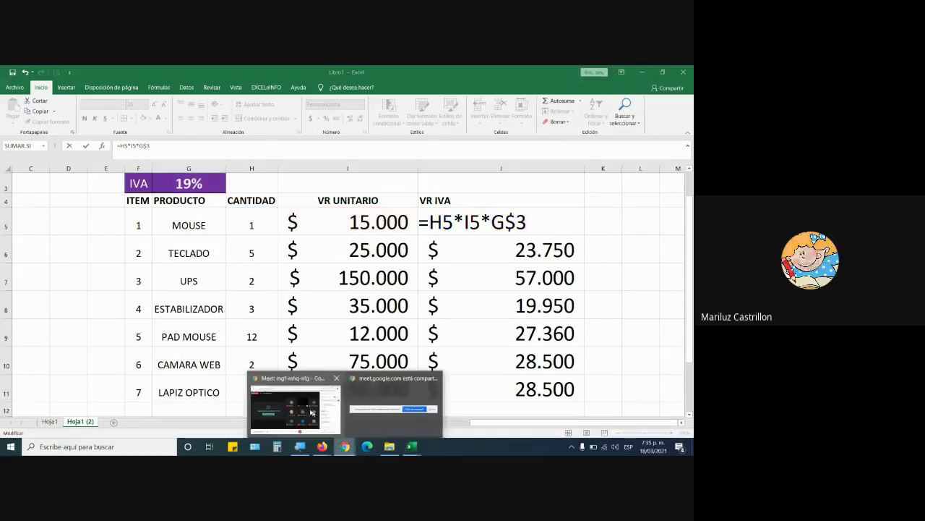
Switch to the Google Meet window showing the participant grid and chat
left_click(289, 403)
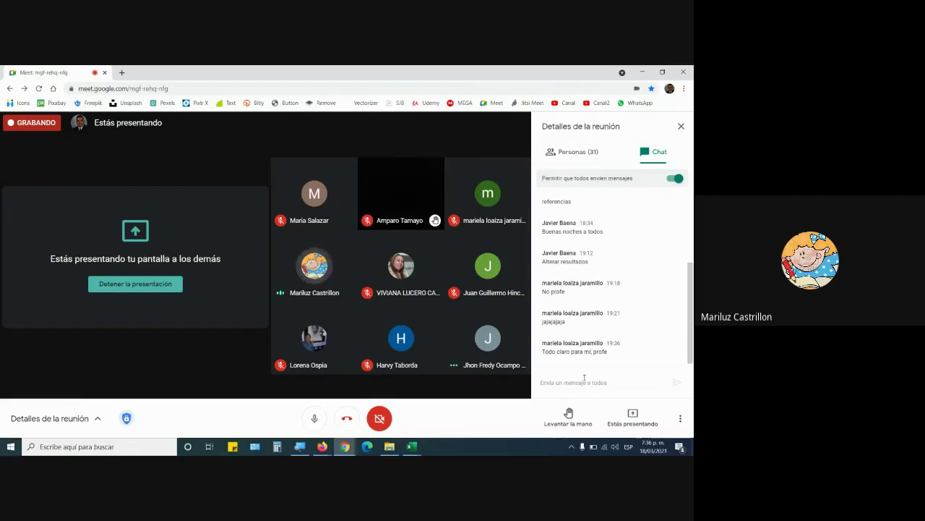
Cycle G3 with F4, then retype it as $G$3 so J5 reads =H5*I5*$G$3
key("alt+Tab")
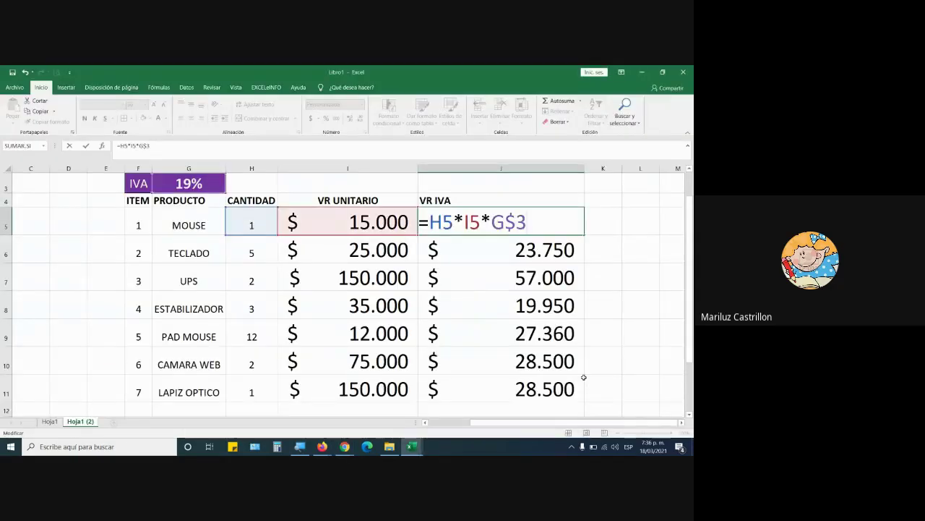
key("F4")
key("F4")
key("F4")
key("F4")
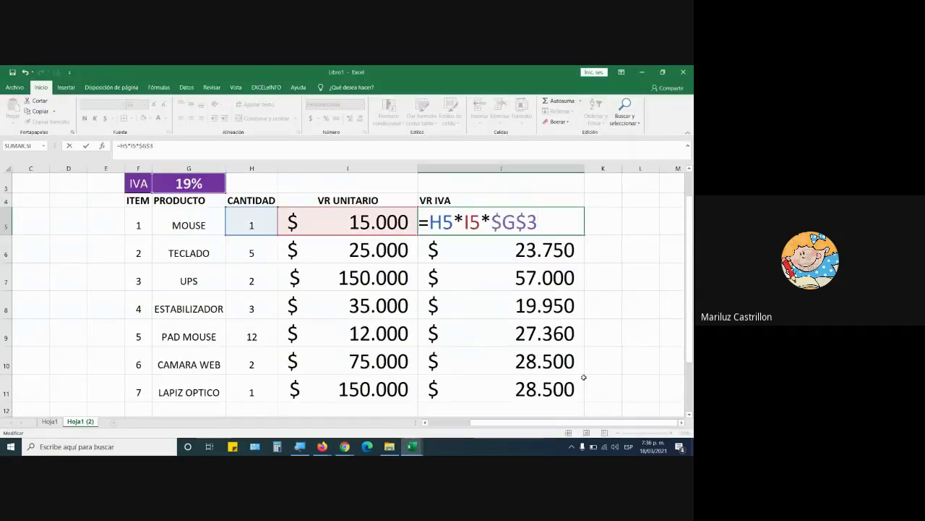
key("F4")
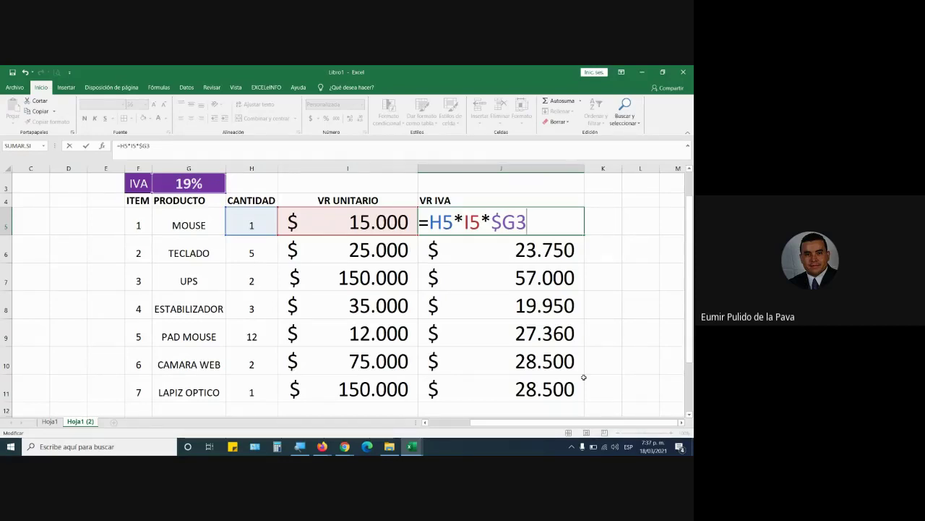
key("F4")
key("F4")
key("F4")
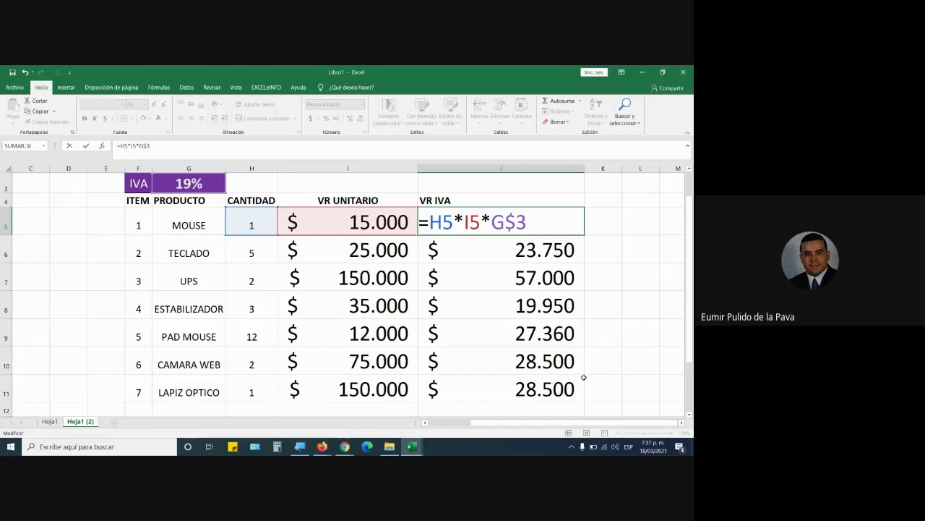
key("BackSpace")
key("BackSpace")
key("BackSpace")
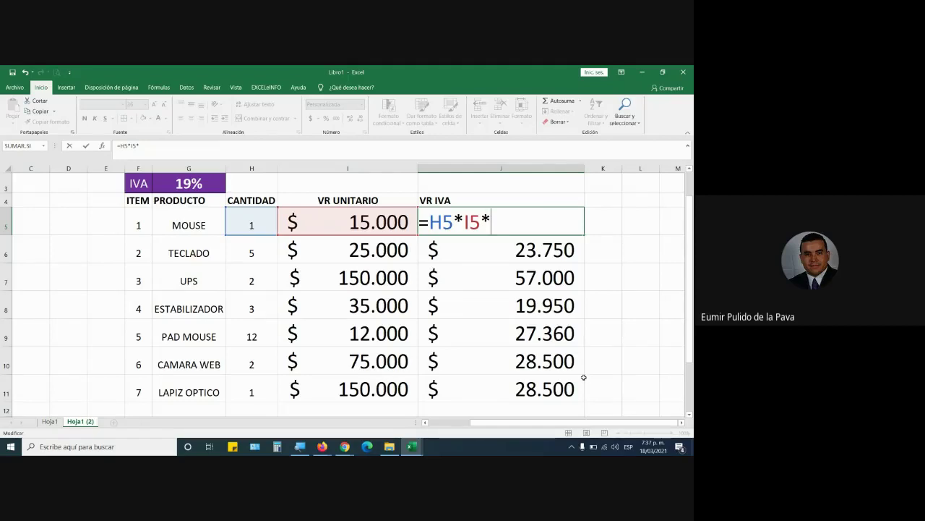
type("$")
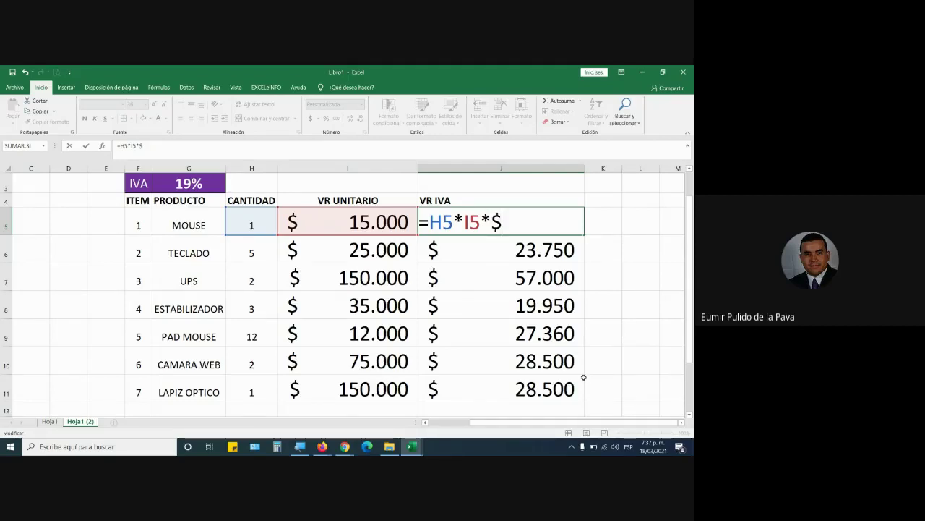
type("G$3")
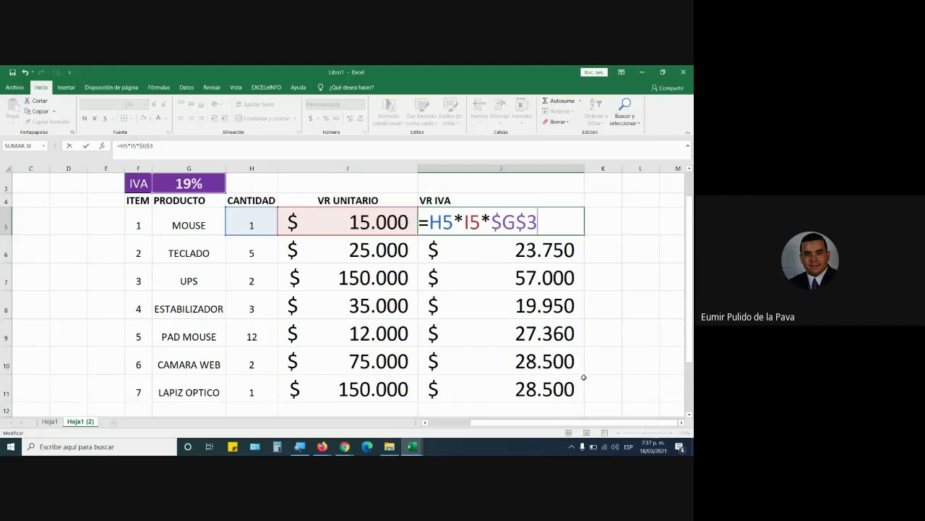
key("ctrl+Return")
Go through Meet and Firefox to the COMPLEMENTARIOS 2021 Google Drive folder tab
mouse_move(344, 448)
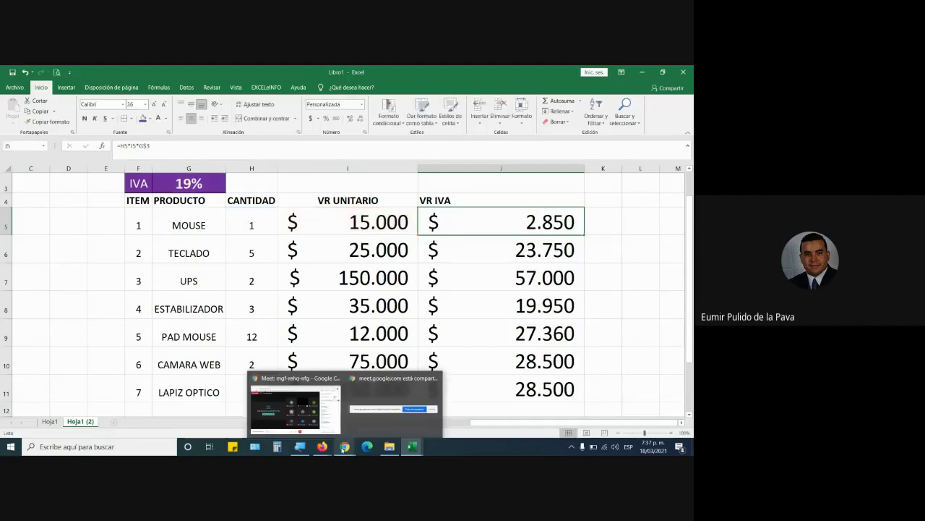
left_click(336, 413)
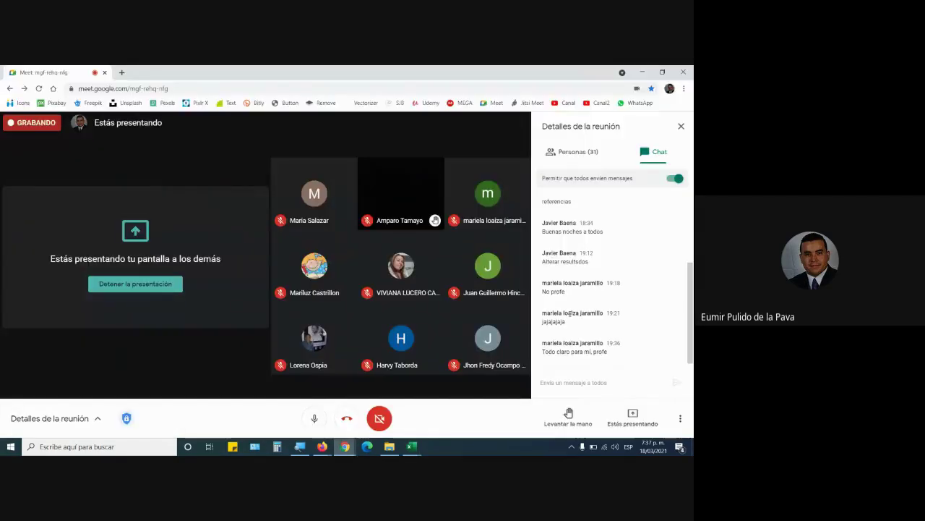
mouse_move(322, 446)
left_click(278, 403)
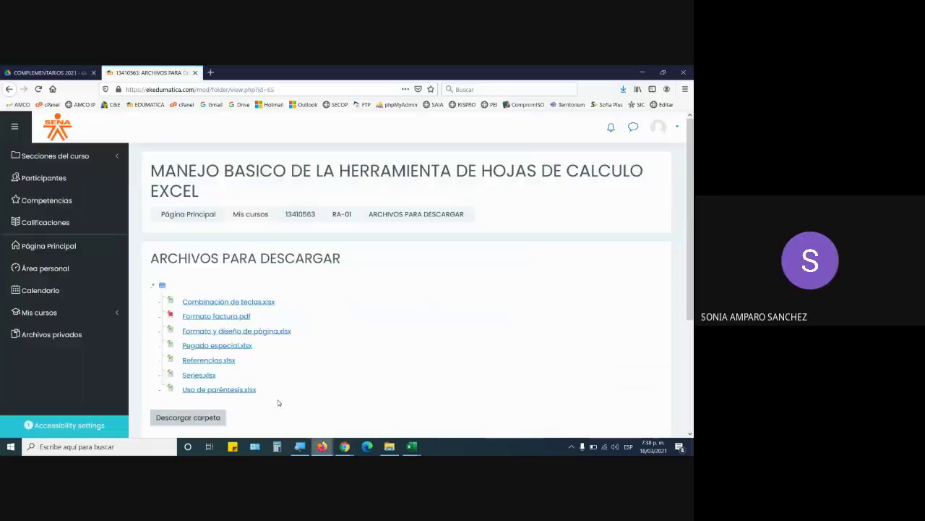
left_click(7, 70)
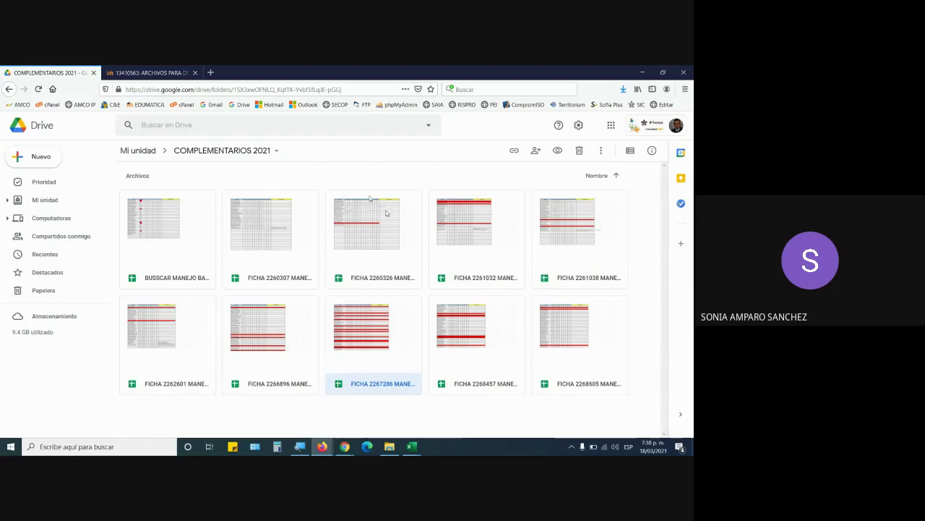
Search the web for MAC+F4+EXCEL in a new tab
left_click(211, 73)
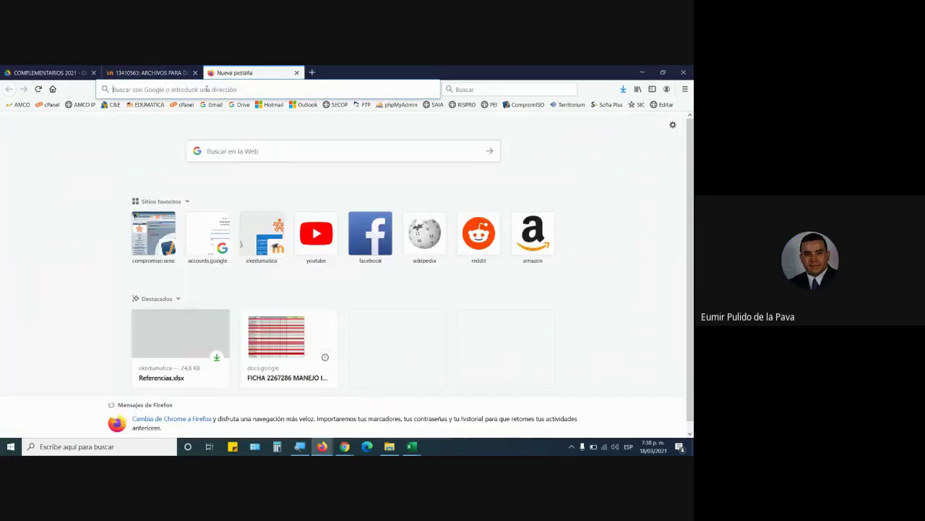
type("MAC+F4+")
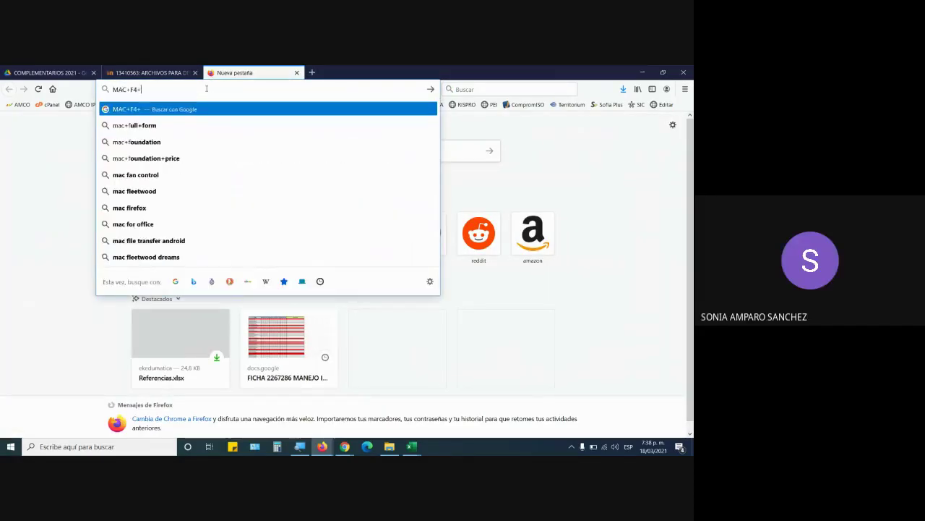
type("EXCEL")
key("Return")
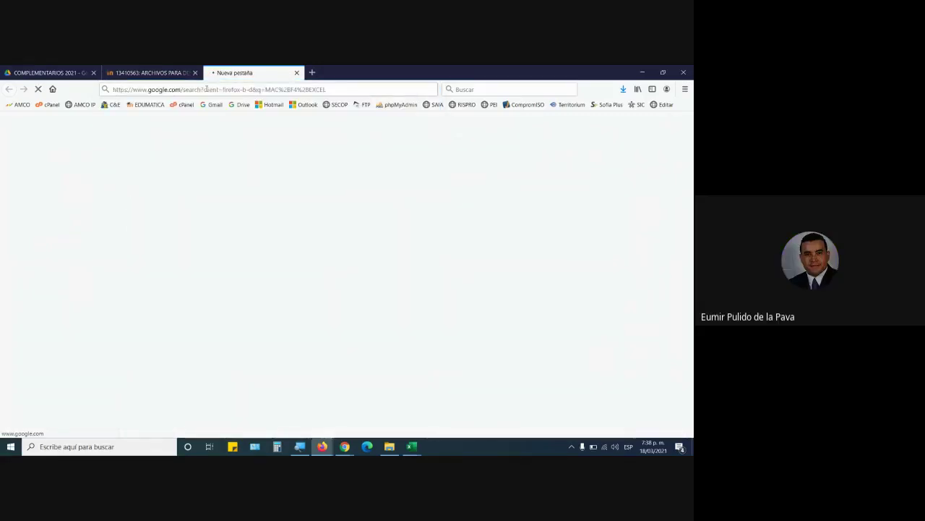
scroll(268, 297, "down", 2)
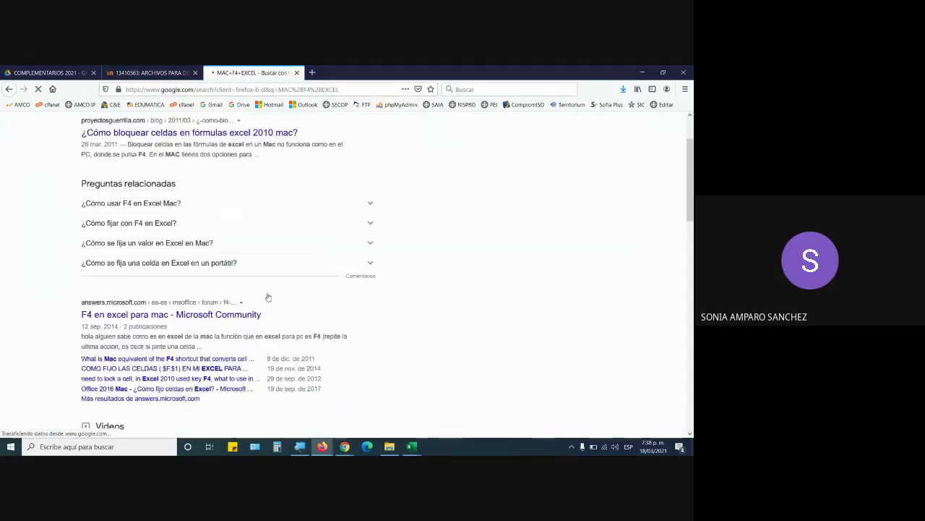
scroll(268, 297, "down", 2)
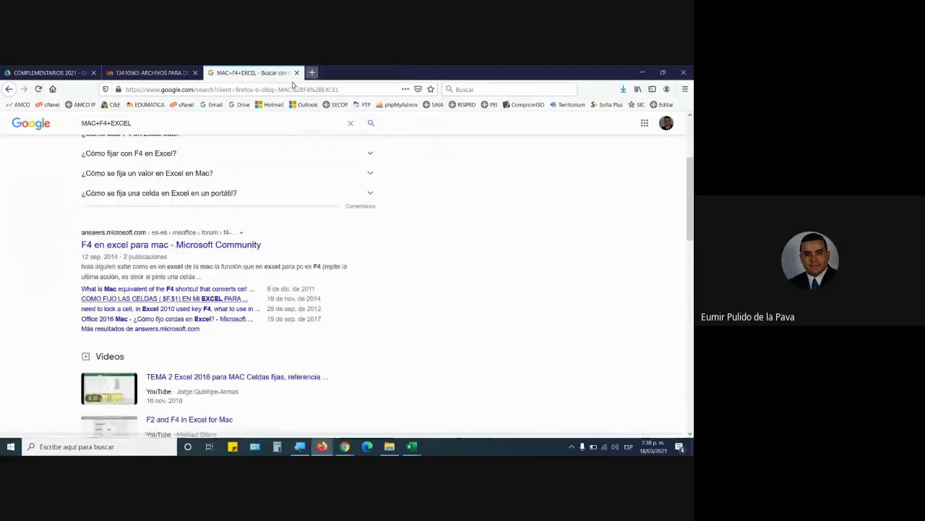
Open and read the 'F4 en excel para mac' forum result
middle_click(145, 246)
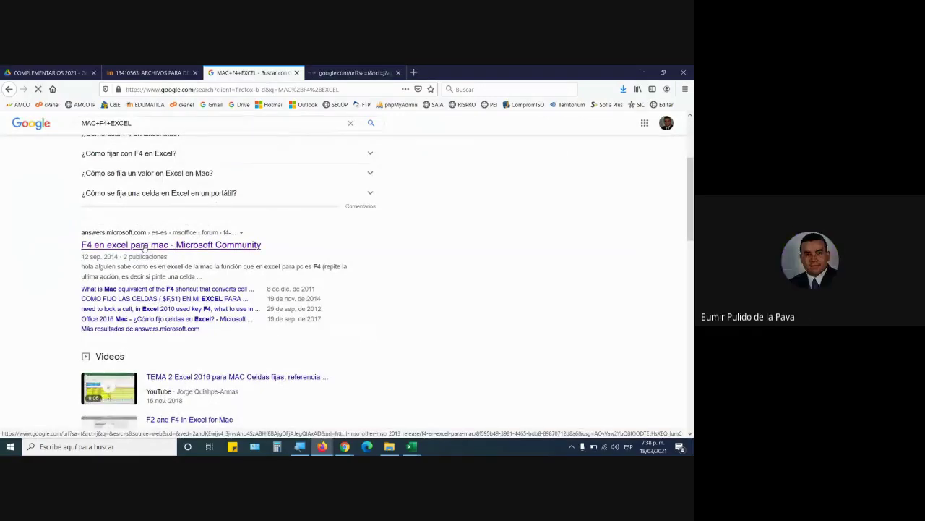
left_click(351, 72)
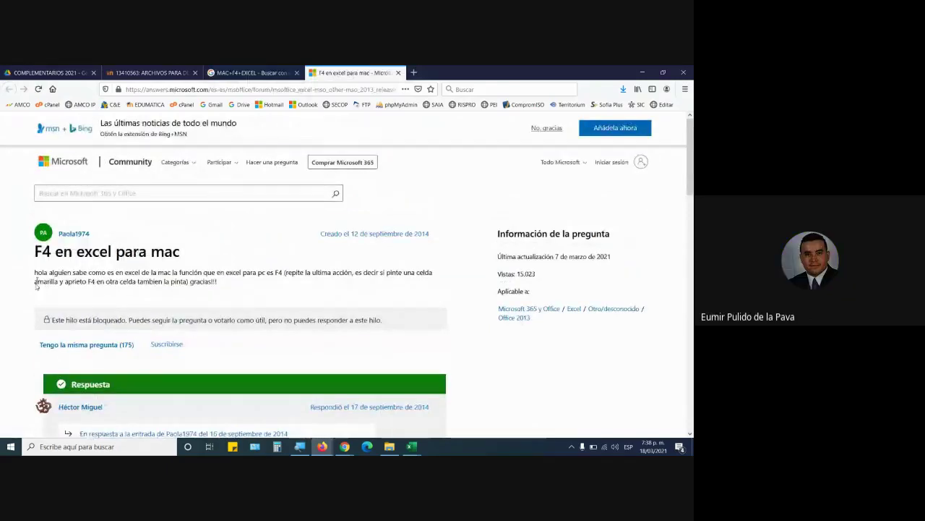
left_click_drag(36, 272, 230, 279)
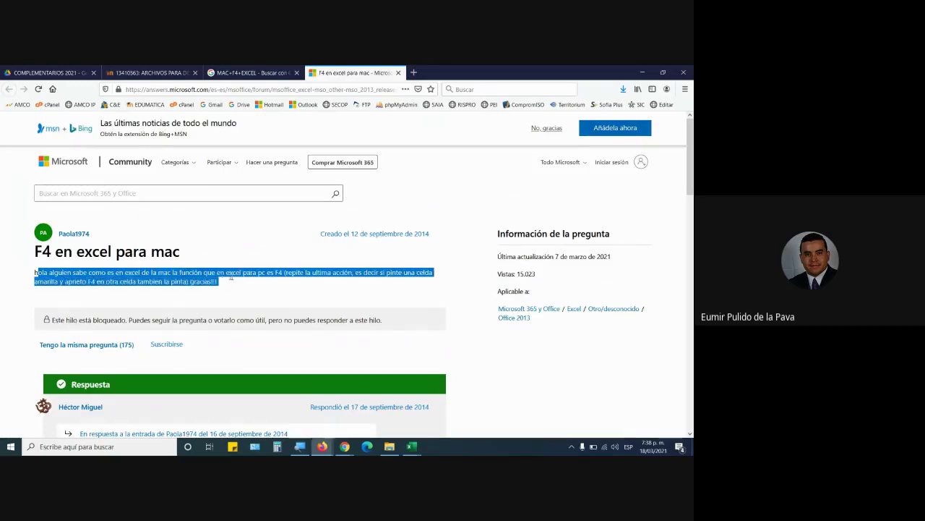
scroll(231, 281, "down", 3)
scroll(235, 280, "down", 2)
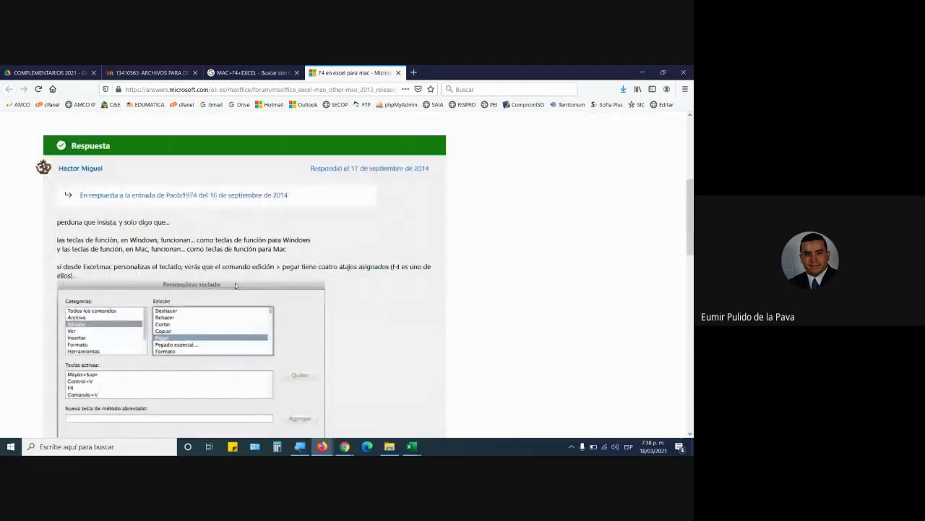
scroll(235, 285, "down", 5)
scroll(235, 284, "down", 2)
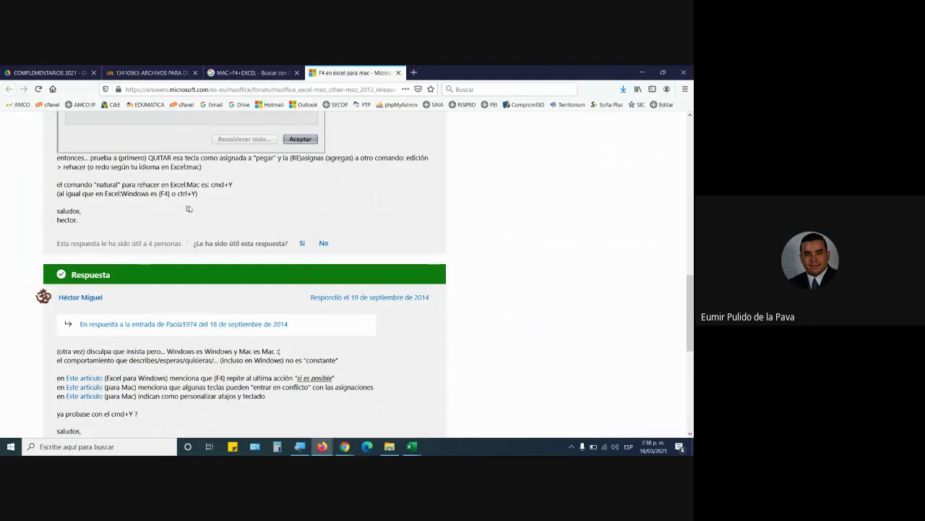
scroll(197, 273, "down", 3)
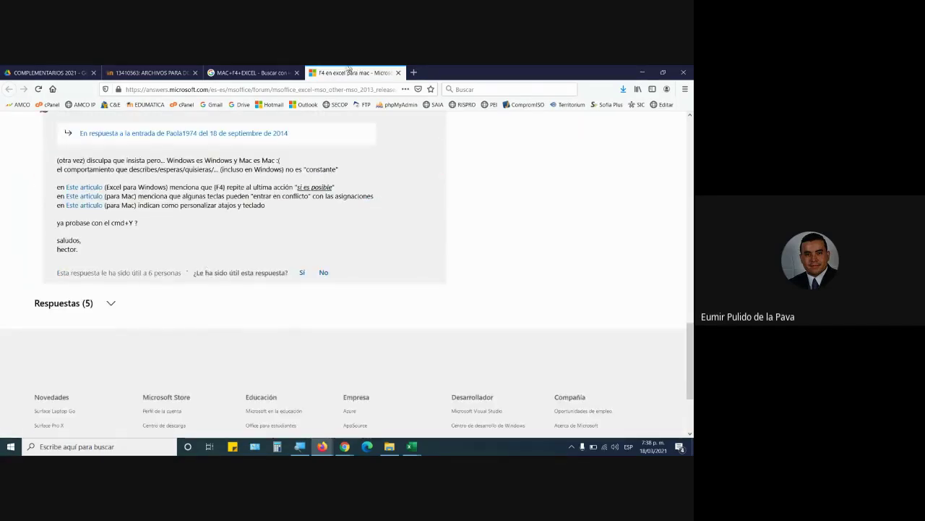
Open the IONOS Excel shortcuts and Apple function keys results and view them
left_click(265, 71)
scroll(176, 311, "down", 3)
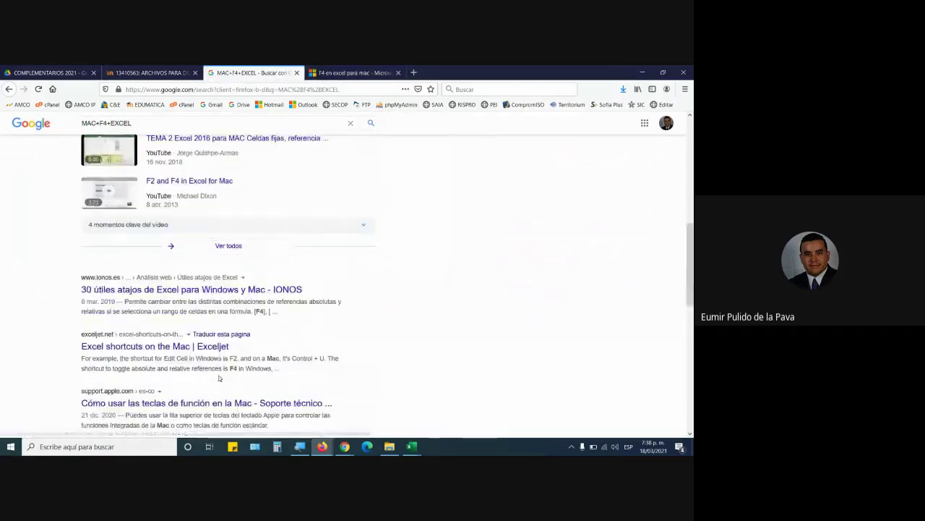
middle_click(180, 291)
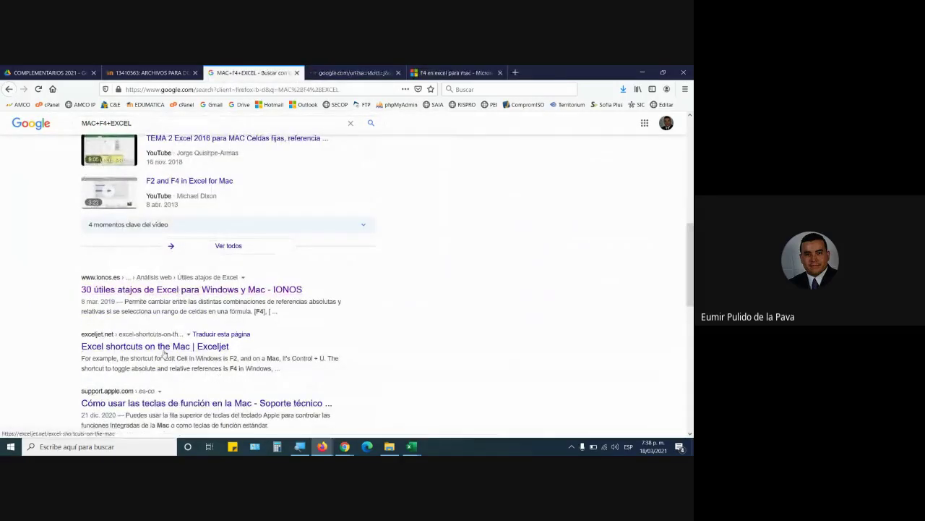
middle_click(207, 402)
left_click(355, 73)
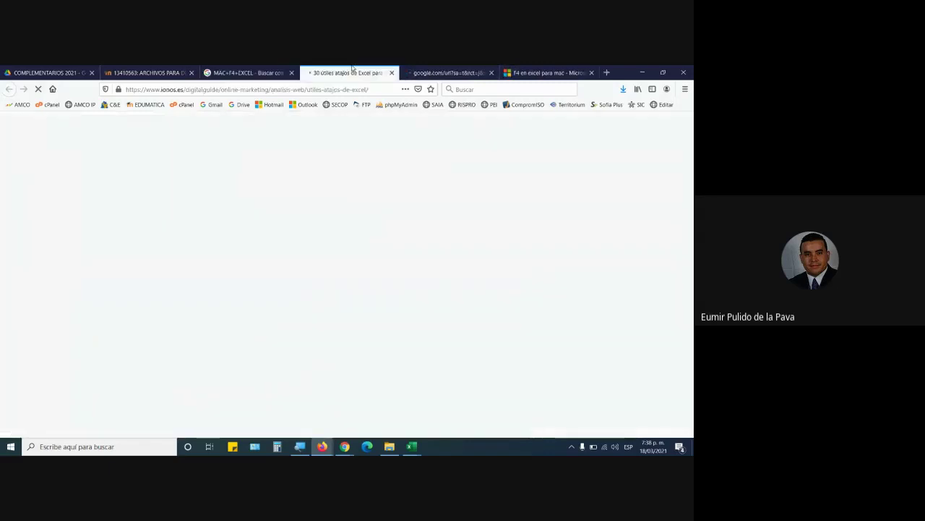
left_click(449, 73)
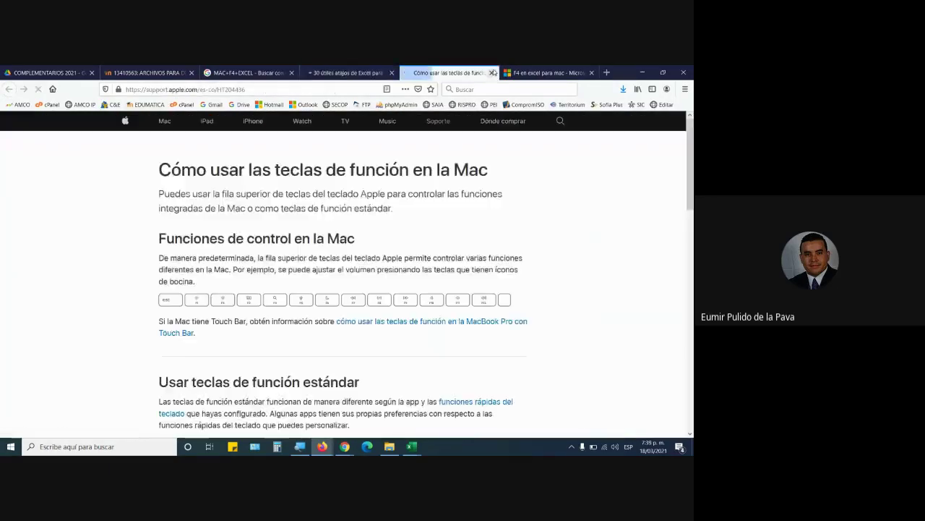
Close the Apple, F4 forum, IONOS and Google results tabs
left_click(492, 73)
left_click(492, 73)
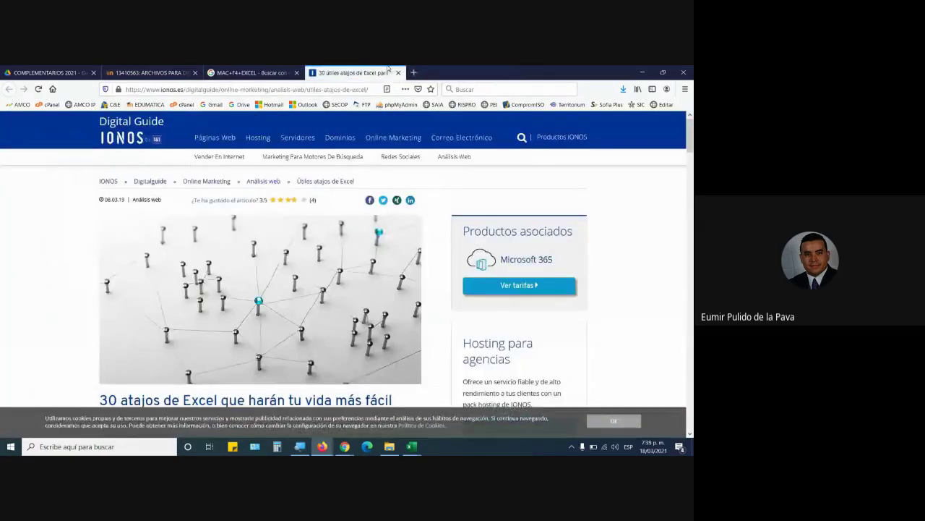
left_click(397, 73)
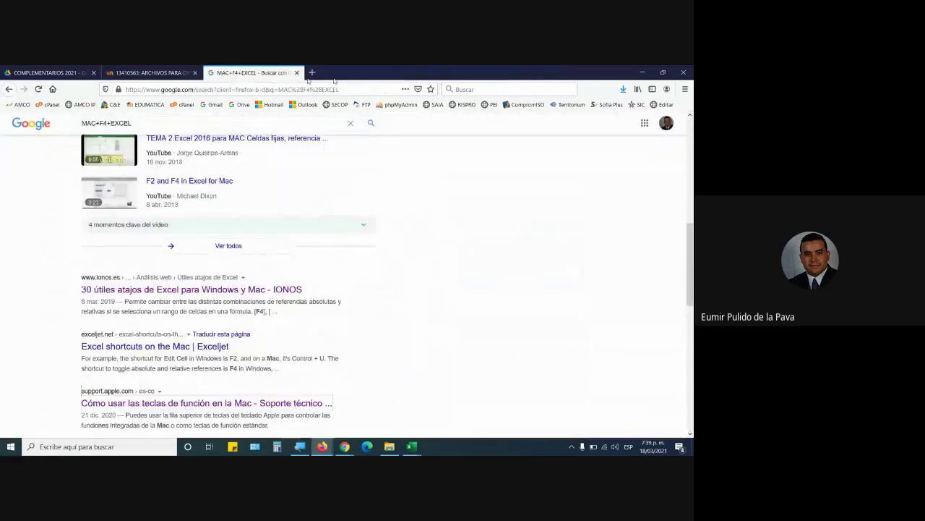
left_click(296, 73)
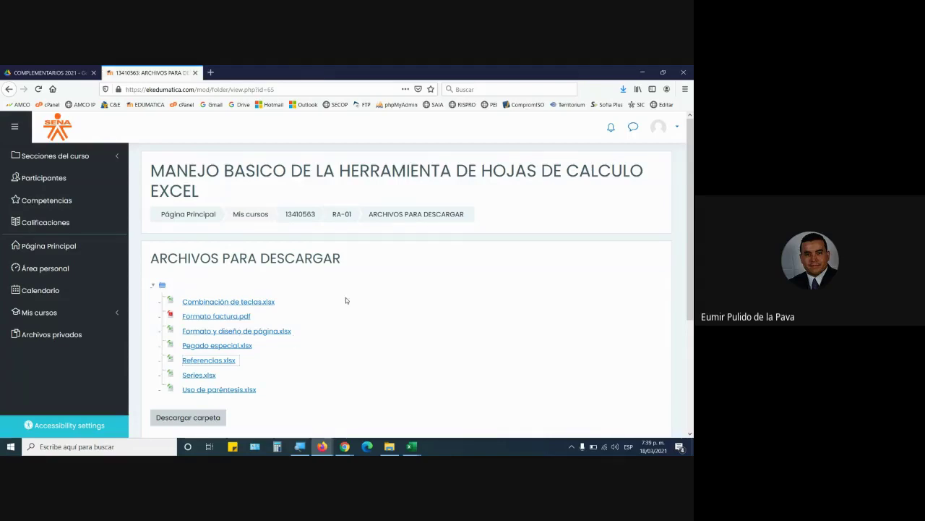
Switch Firefox to the first tab, the COMPLEMENTARIOS 2021 Drive folder
mouse_move(321, 449)
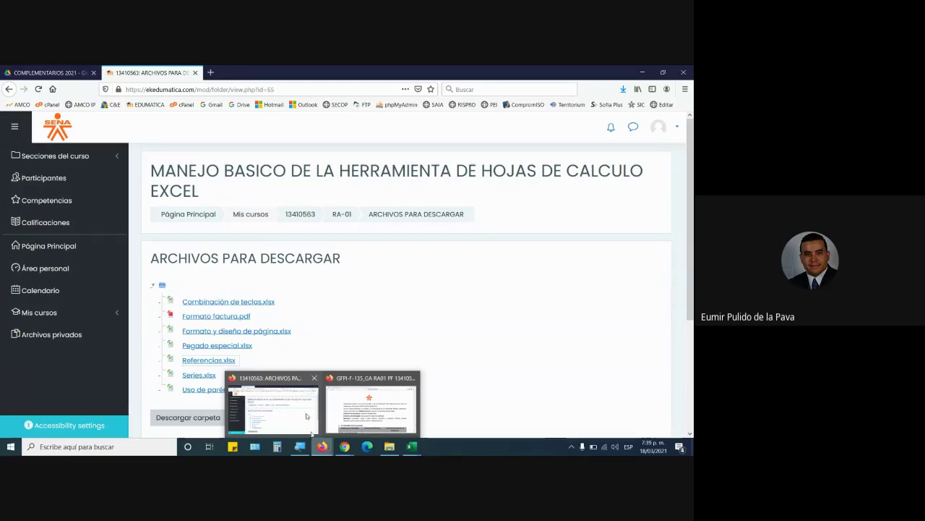
left_click(47, 73)
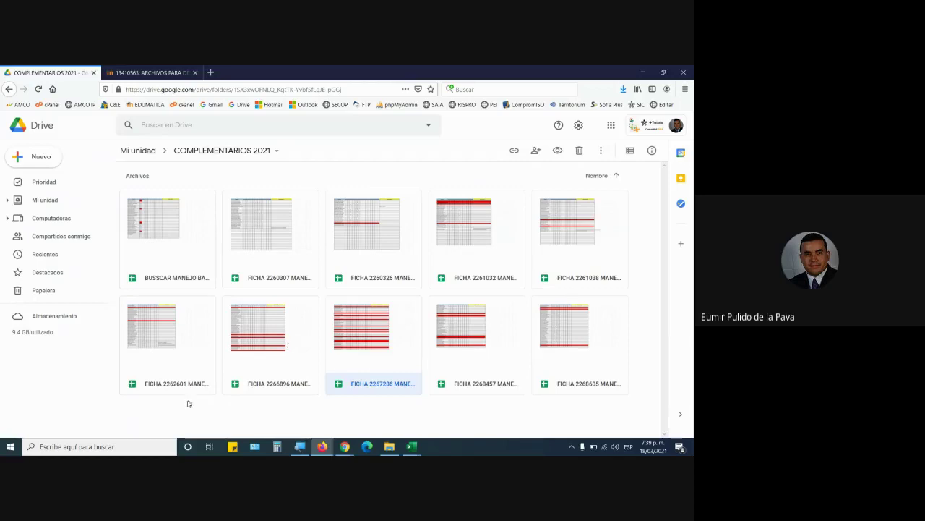
Open the FICHA 2262601 MANEJO BASICO EXCEL attendance sheet
double_click(181, 359)
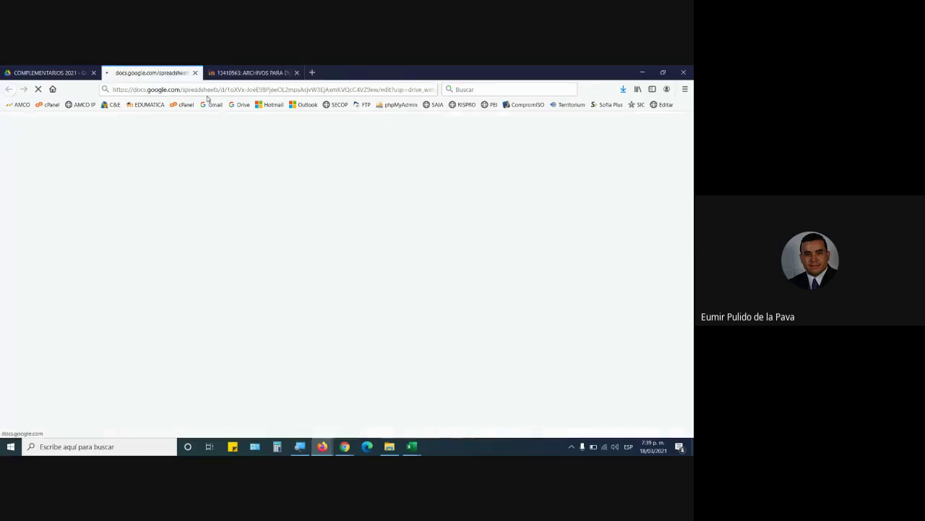
left_click(292, 71)
left_click(145, 72)
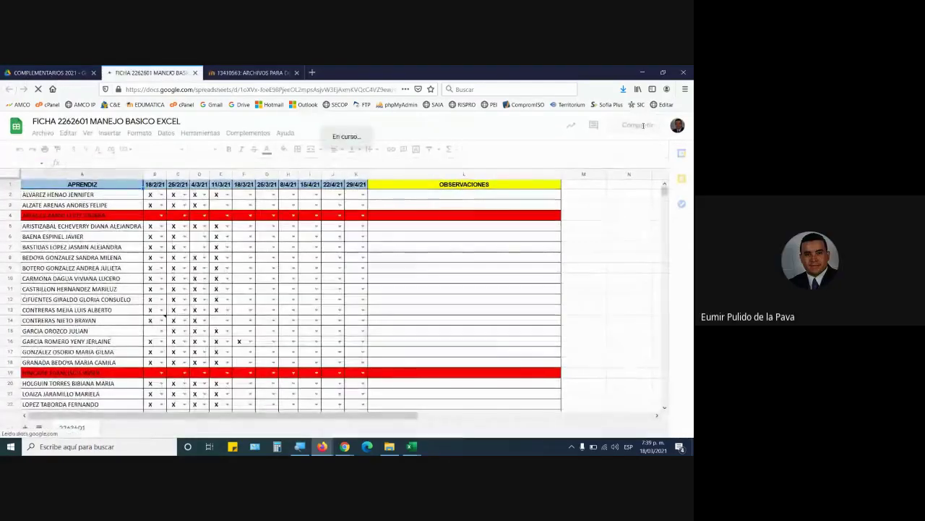
Copy the spreadsheet's share link and bring the Meet call back
left_click(631, 124)
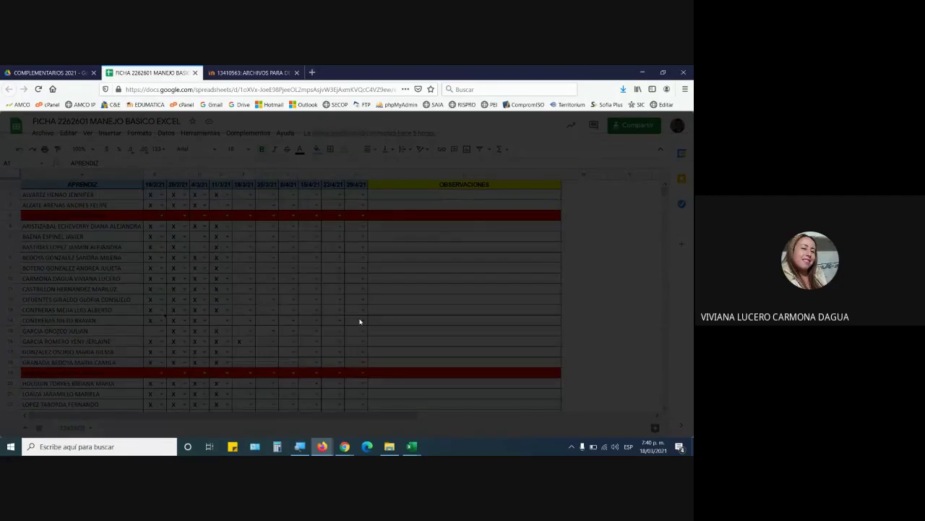
left_click(456, 343)
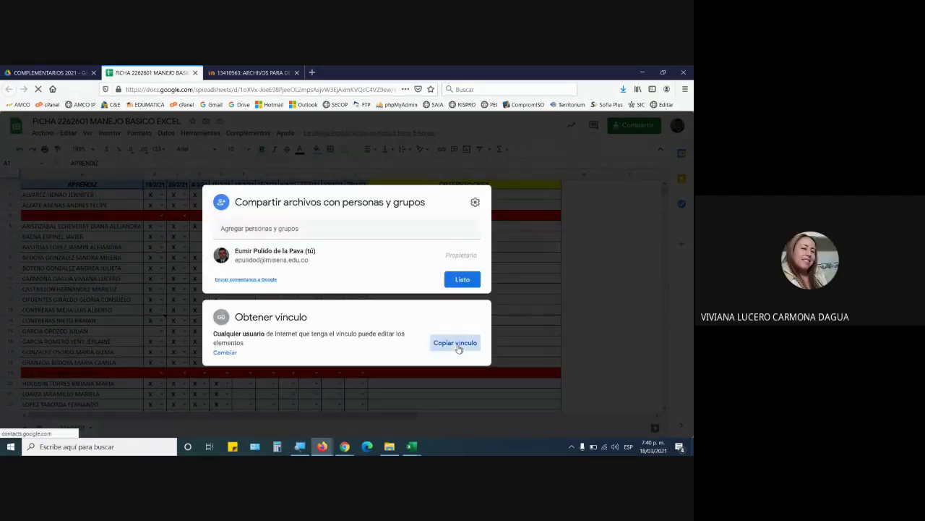
mouse_move(345, 446)
left_click(290, 409)
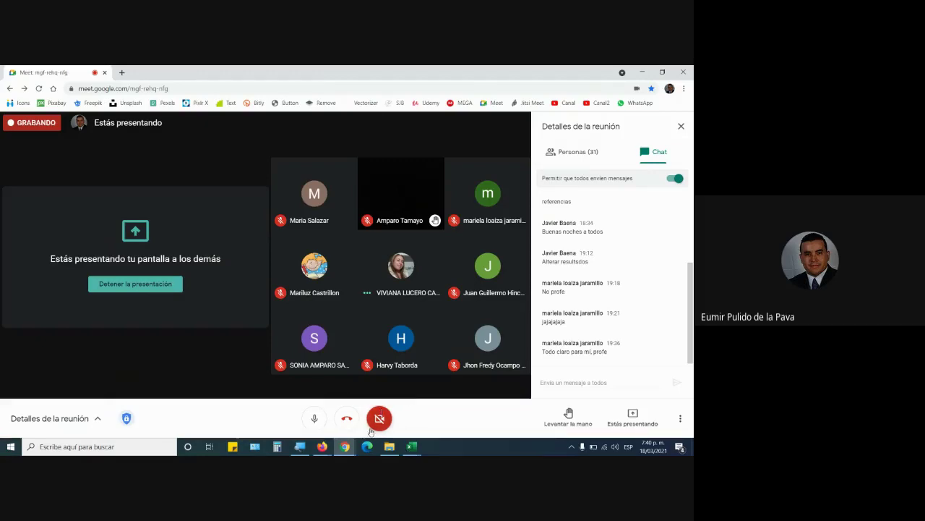
Zoom the screen to 200% with Magnifier and show the ESP input language options
left_click(299, 447)
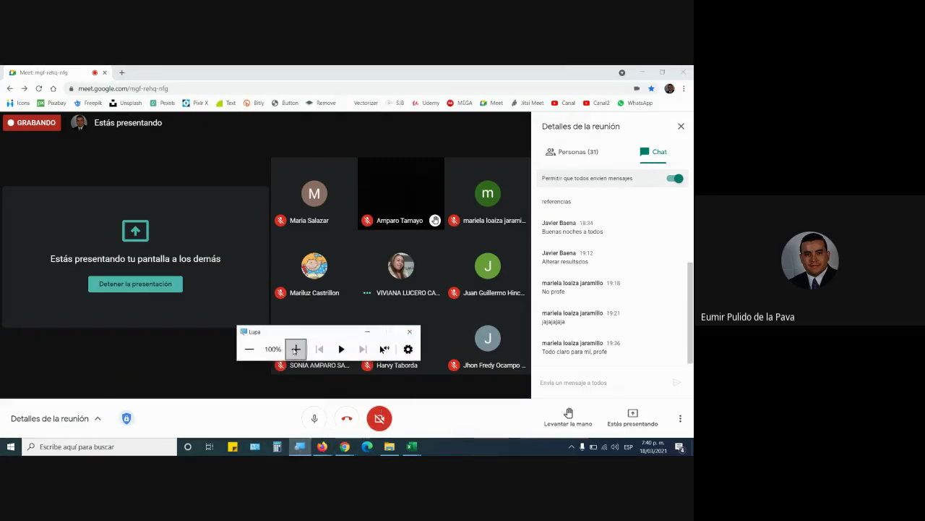
left_click(295, 348)
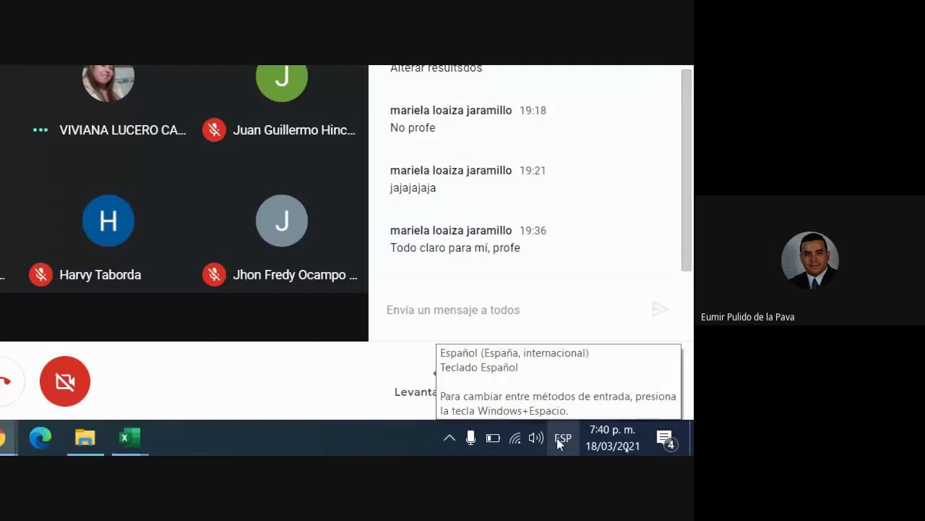
left_click(561, 437)
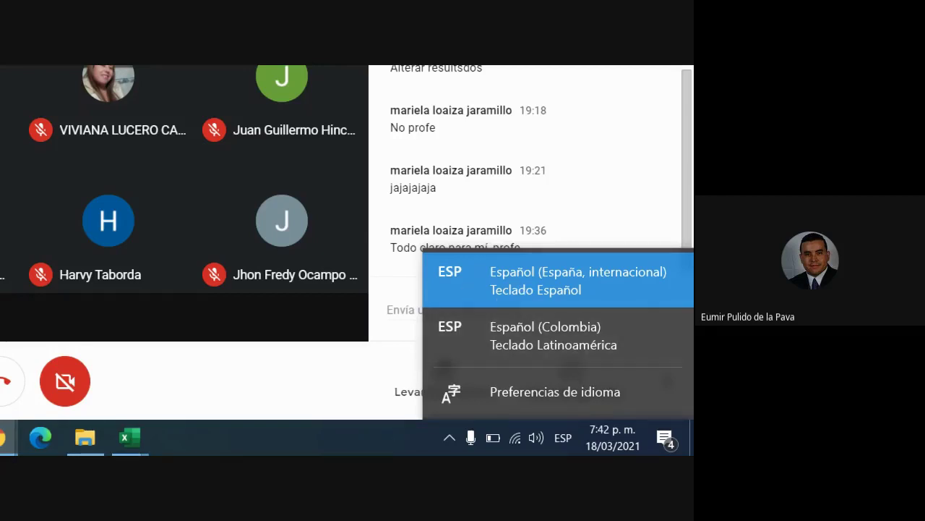
Close the input language list and zoom the Magnifier back to 100%
left_click(223, 434)
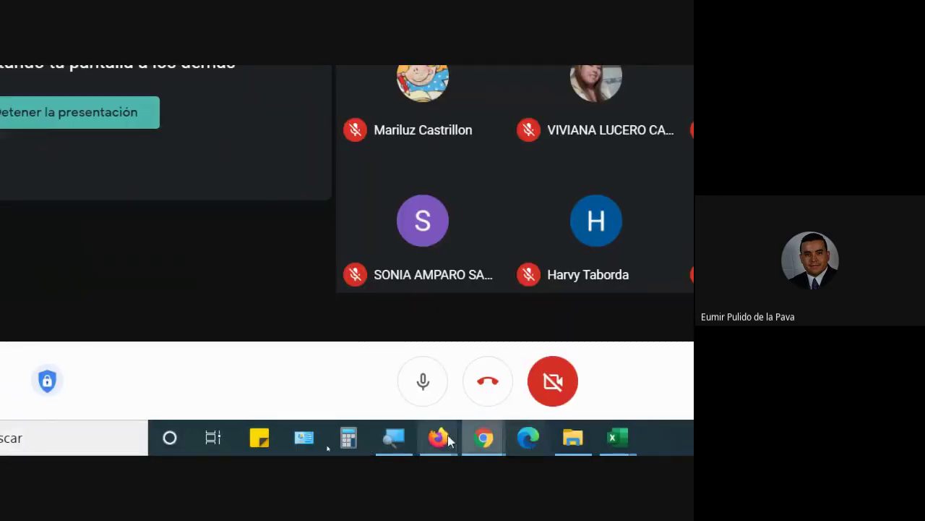
left_click(403, 435)
left_click(293, 241)
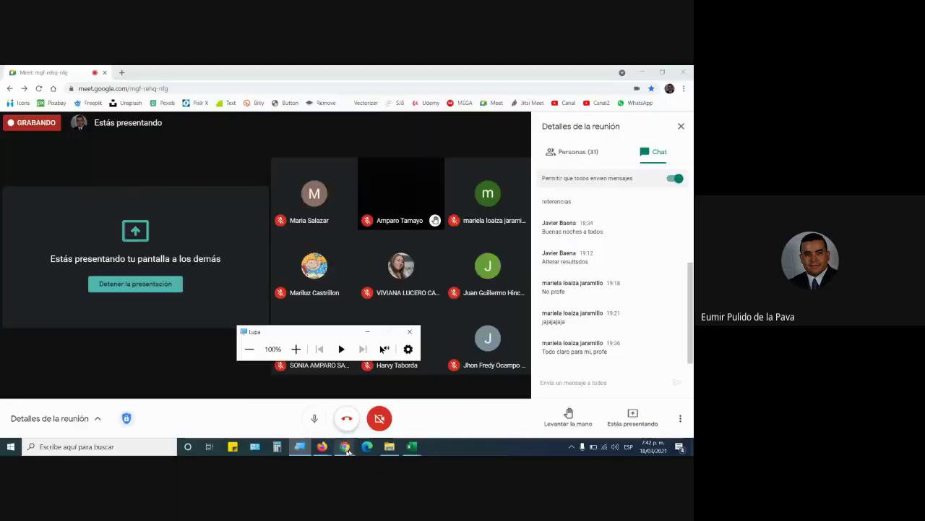
Copy the attendance sheet's share link again and post it in the Meet chat
left_click(323, 447)
left_click(274, 409)
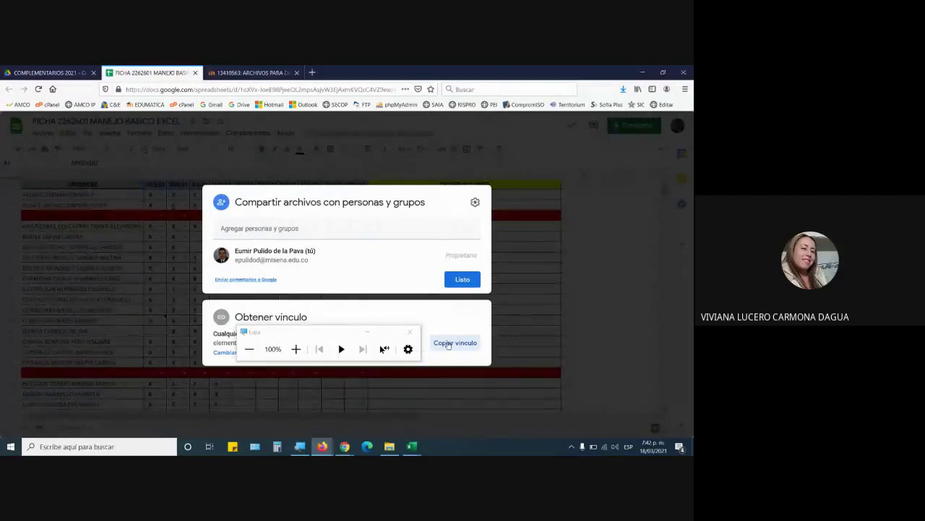
left_click(447, 344)
left_click(345, 446)
left_click(289, 405)
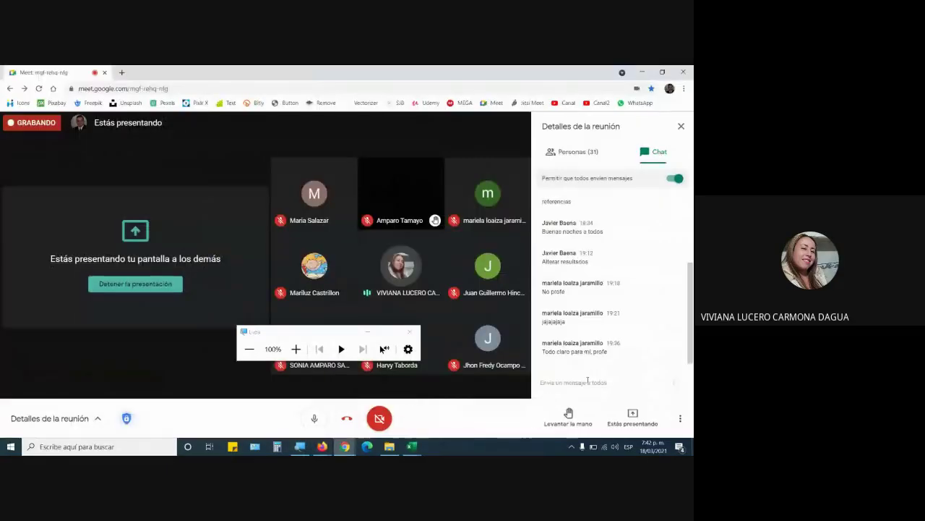
left_click(586, 381)
key("Return")
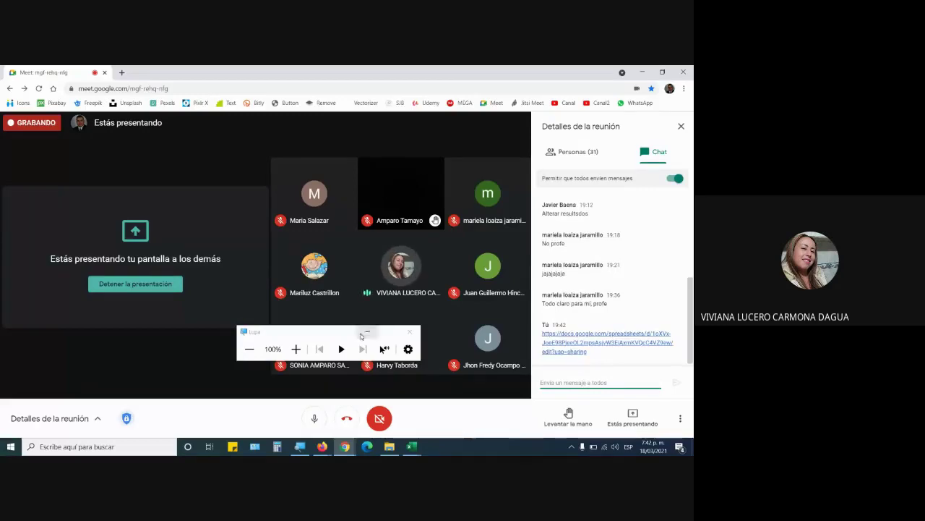
Close the Magnifier controls and choose Detener la grabación from the meeting options
left_click(369, 333)
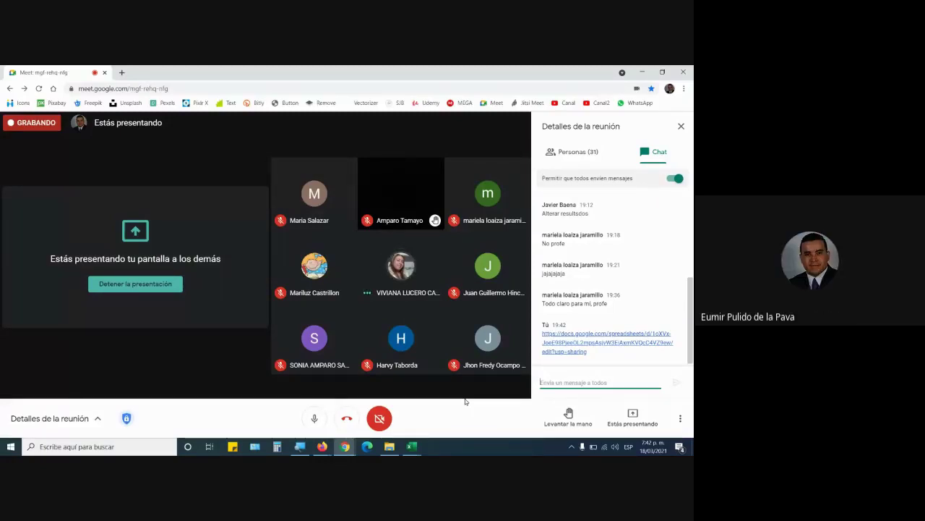
left_click(680, 419)
left_click(590, 200)
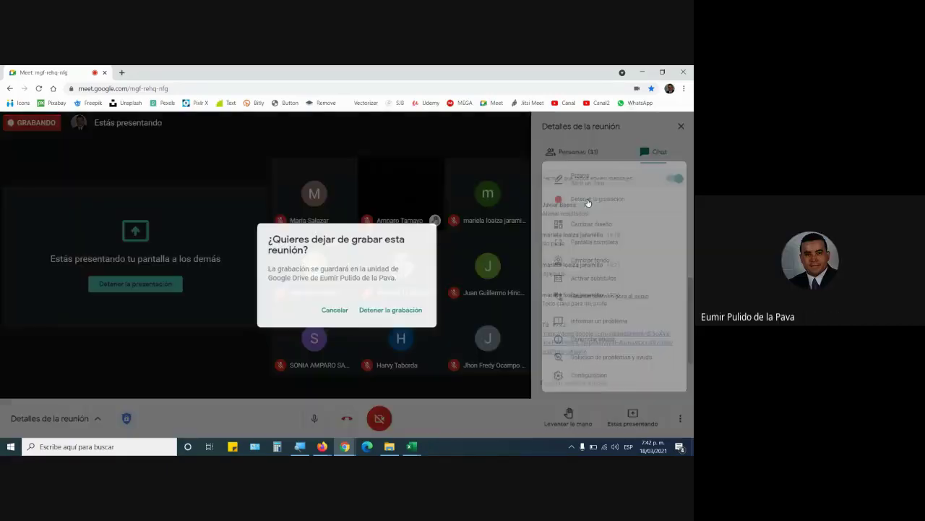